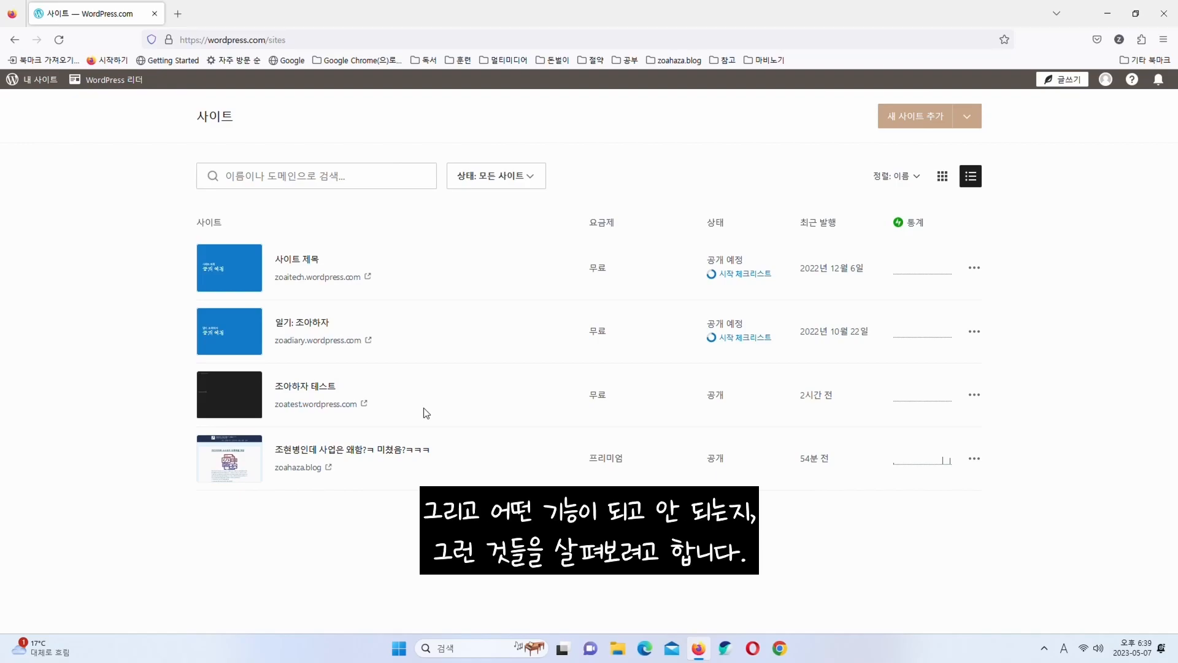
Open the post 미디어아트 소스코드 오류해결 과정 for editing from the zoahaza.blog site's list of all posts
click(371, 454)
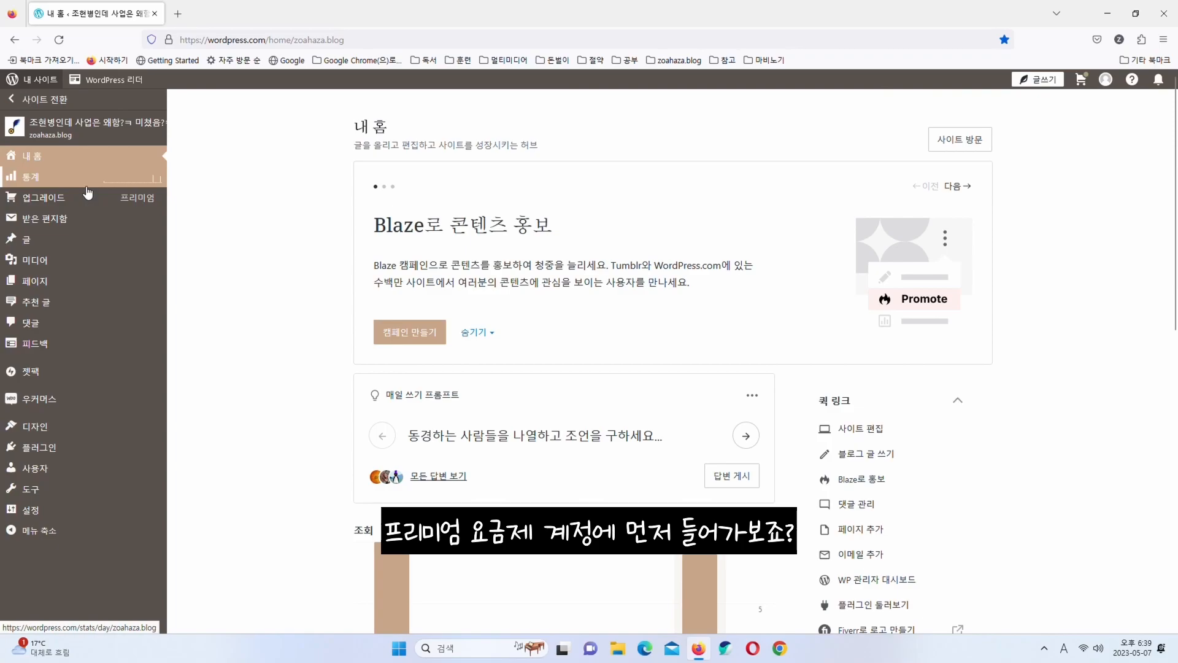
mouse_move(84, 237)
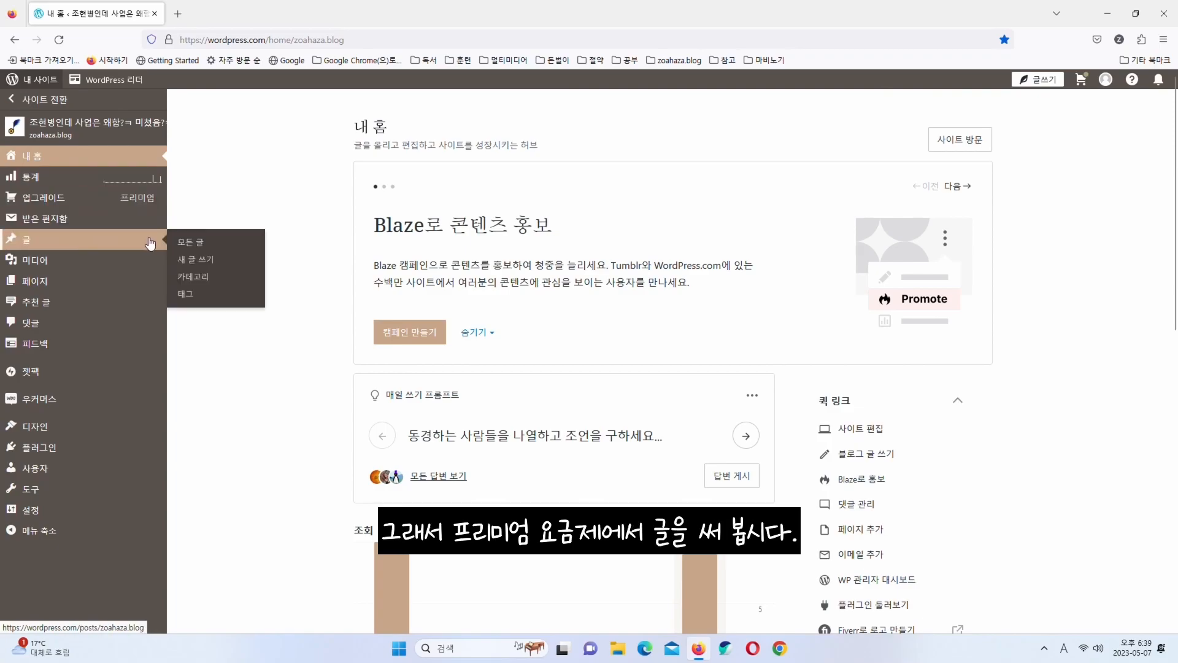
click(194, 243)
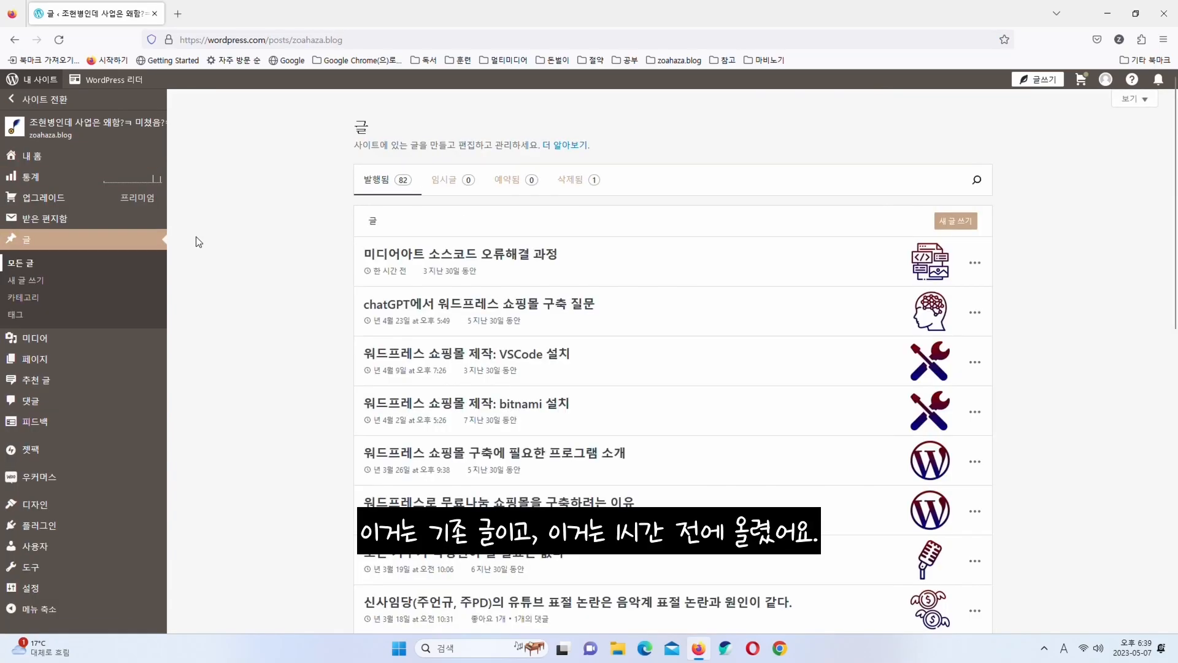
click(520, 256)
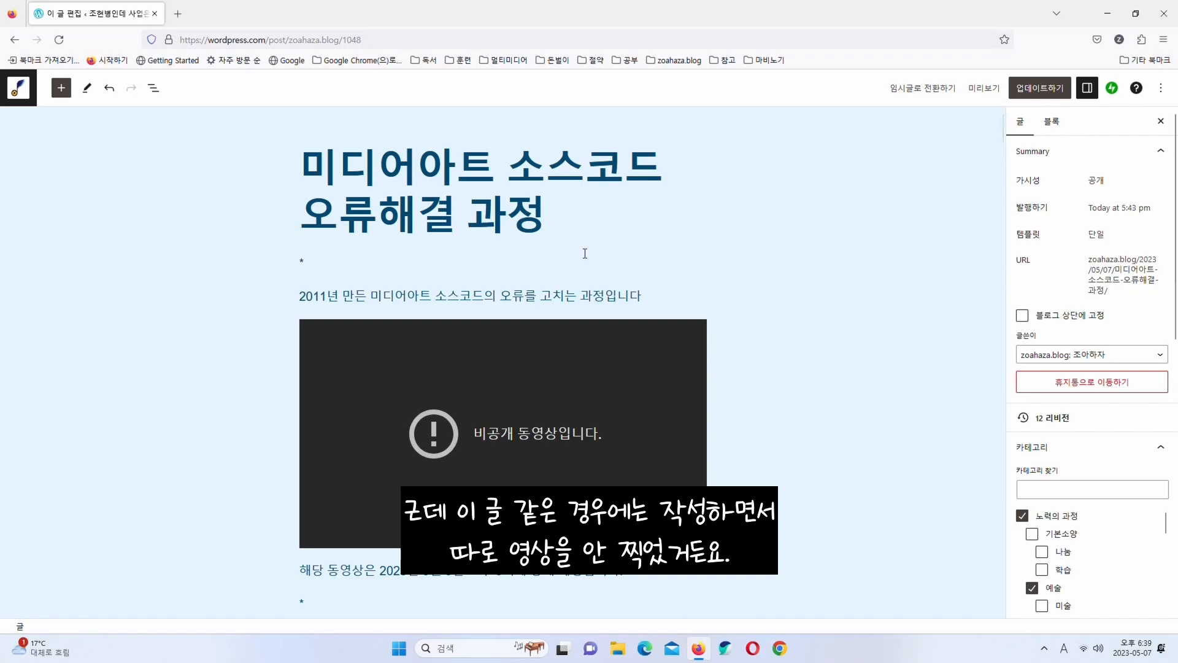
Examine the post's content, covering the source code sections before and after the fix
scroll(584, 254, down, 6)
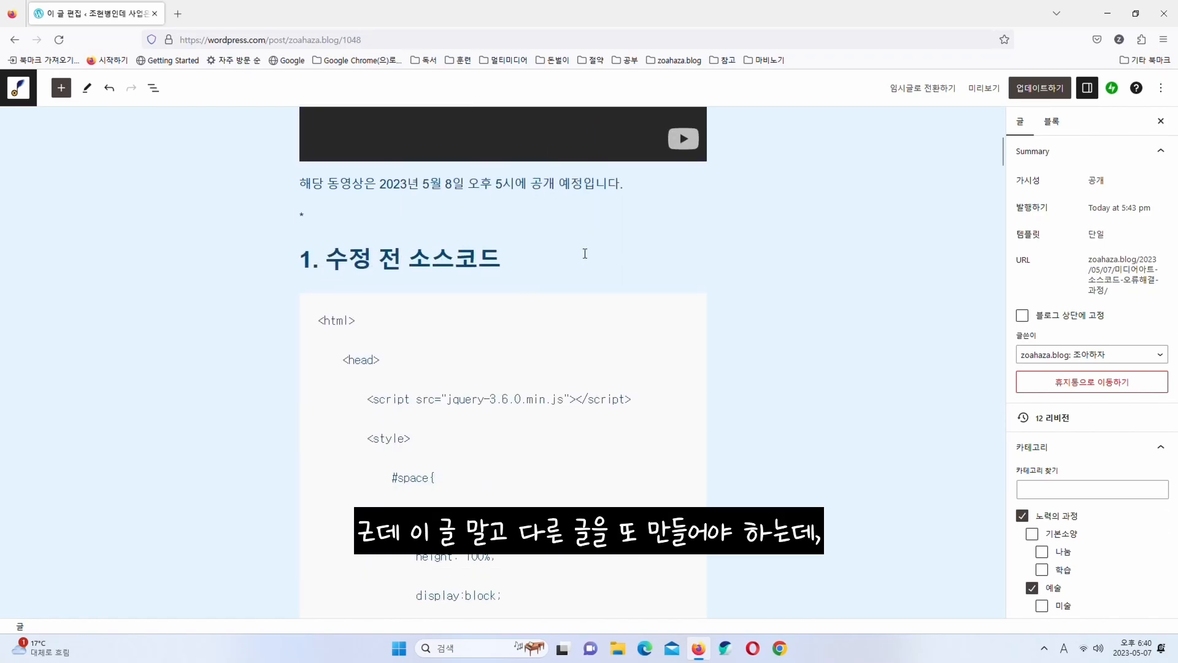
scroll(585, 254, down, 17)
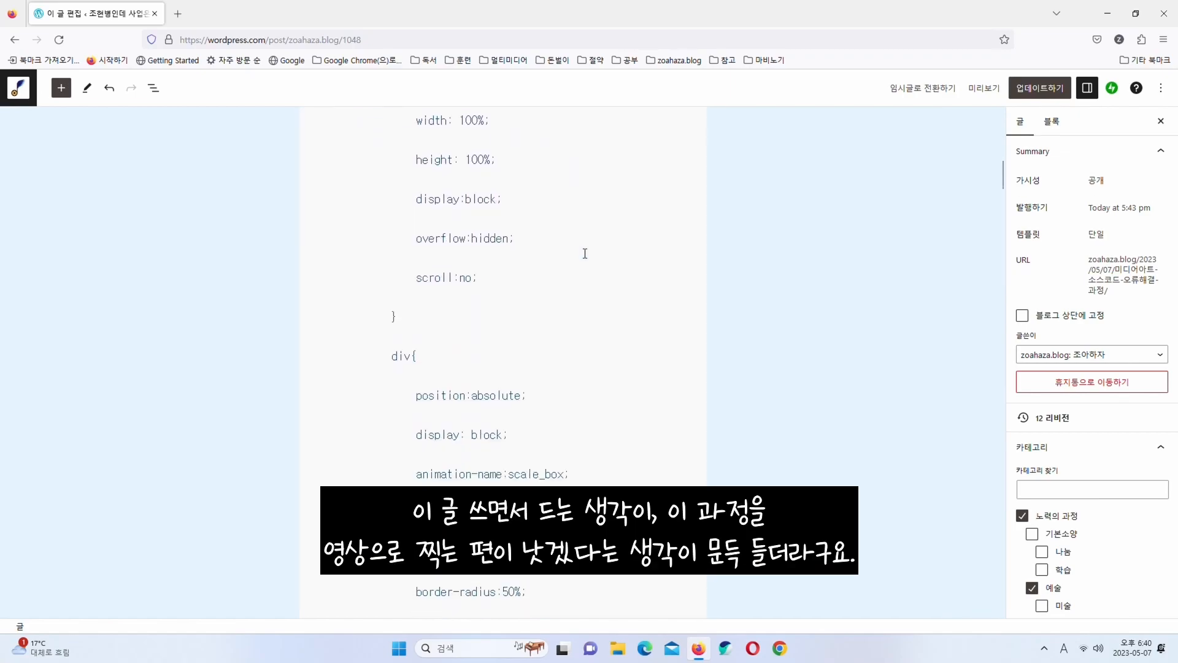
scroll(585, 253, down, 17)
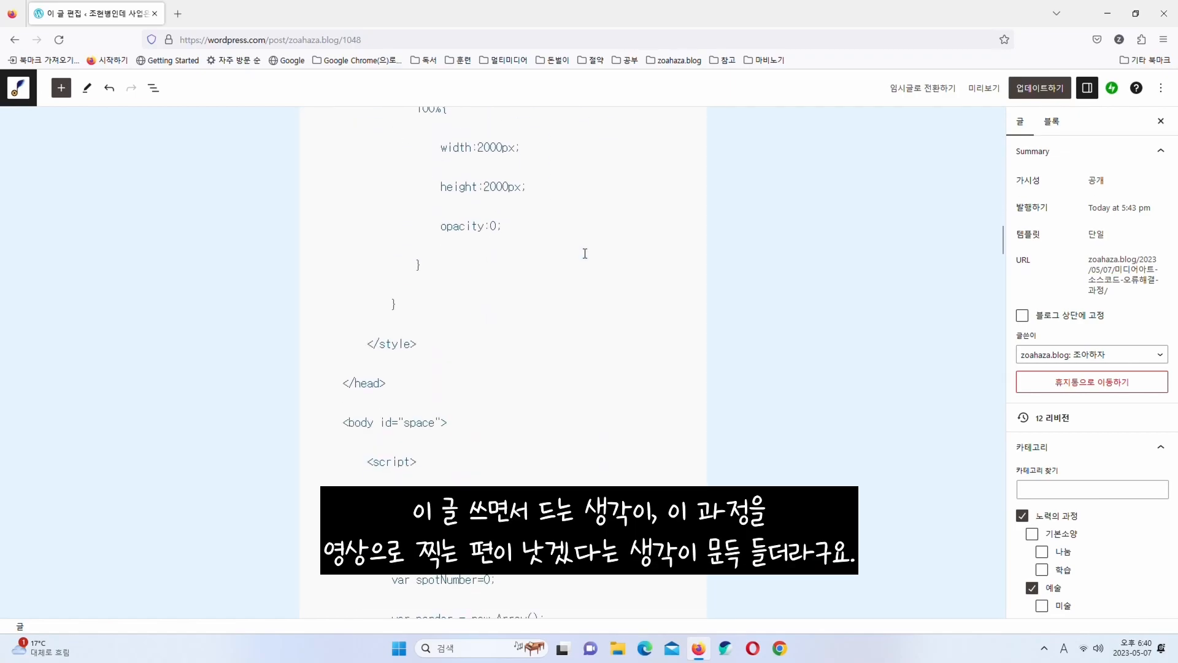
scroll(584, 253, down, 17)
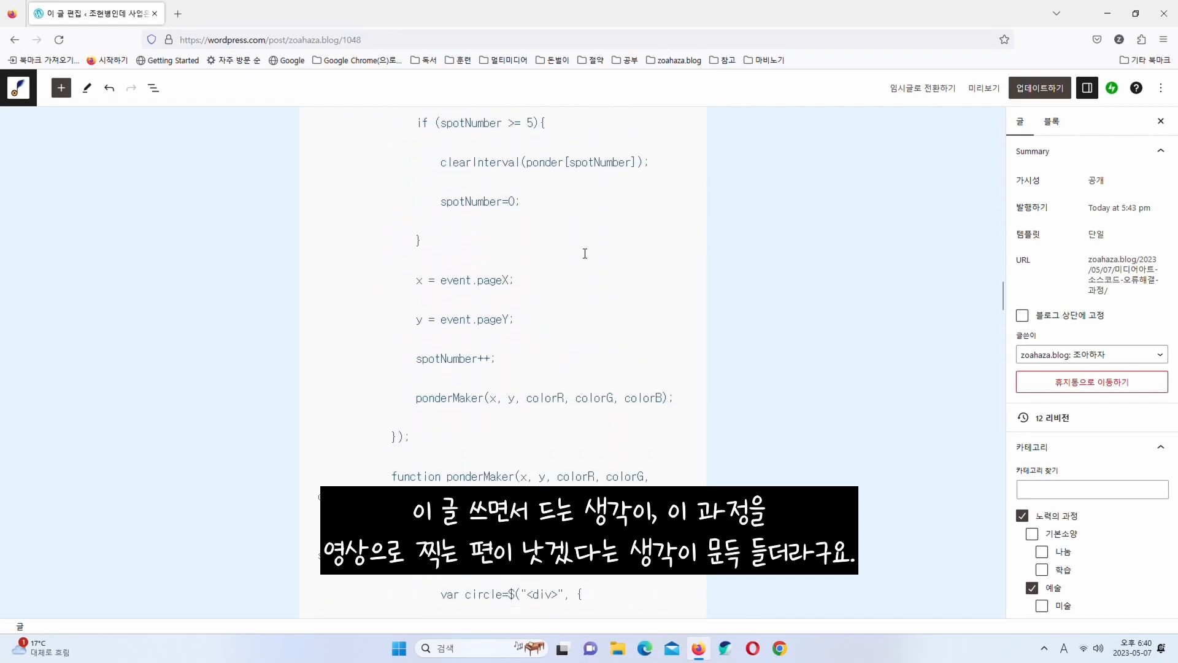
scroll(585, 254, down, 17)
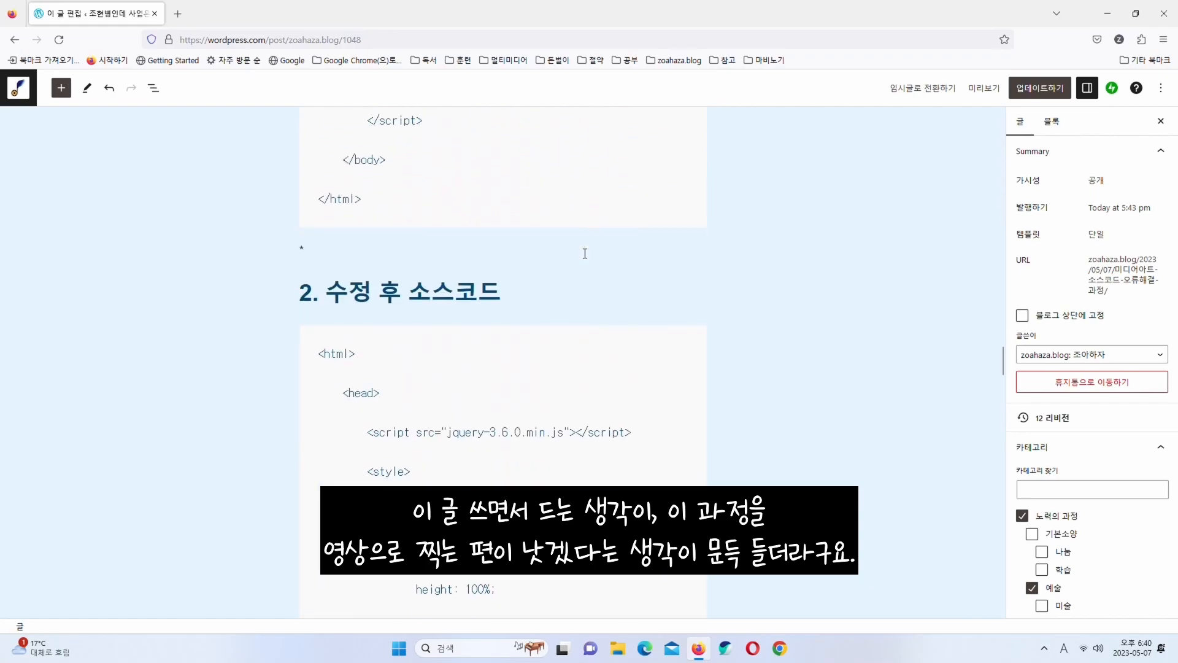
scroll(585, 253, down, 17)
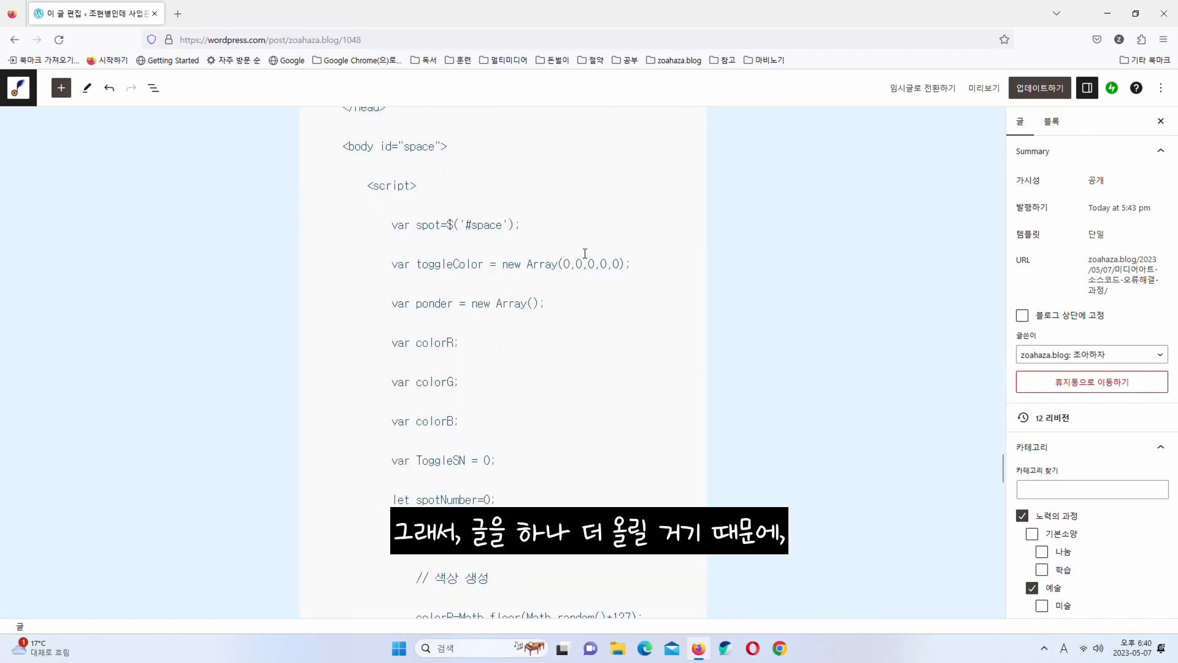
scroll(585, 253, down, 3)
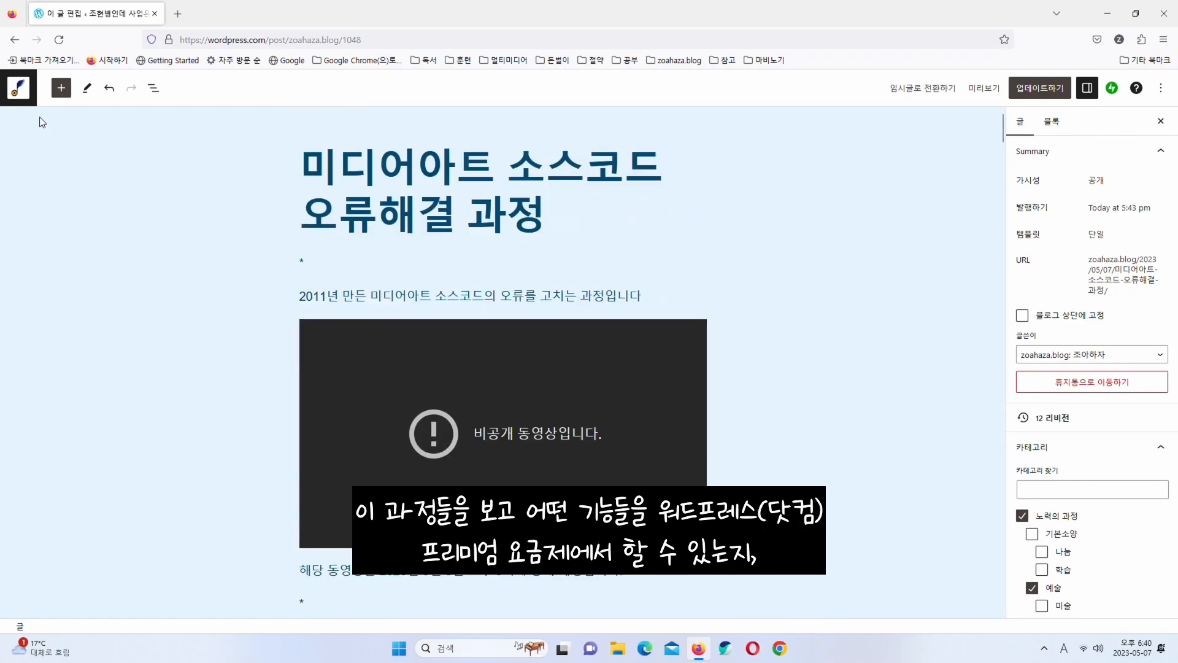
Leave the existing post without saving changes and start a new post on the same site
click(24, 97)
click(35, 126)
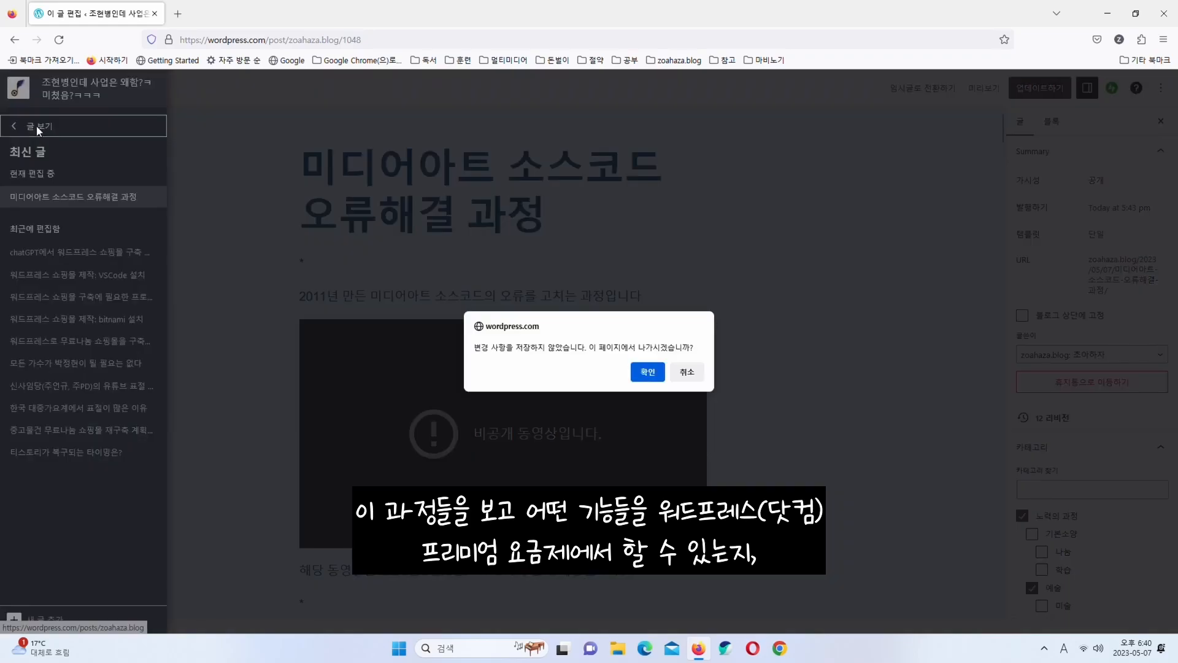
click(649, 372)
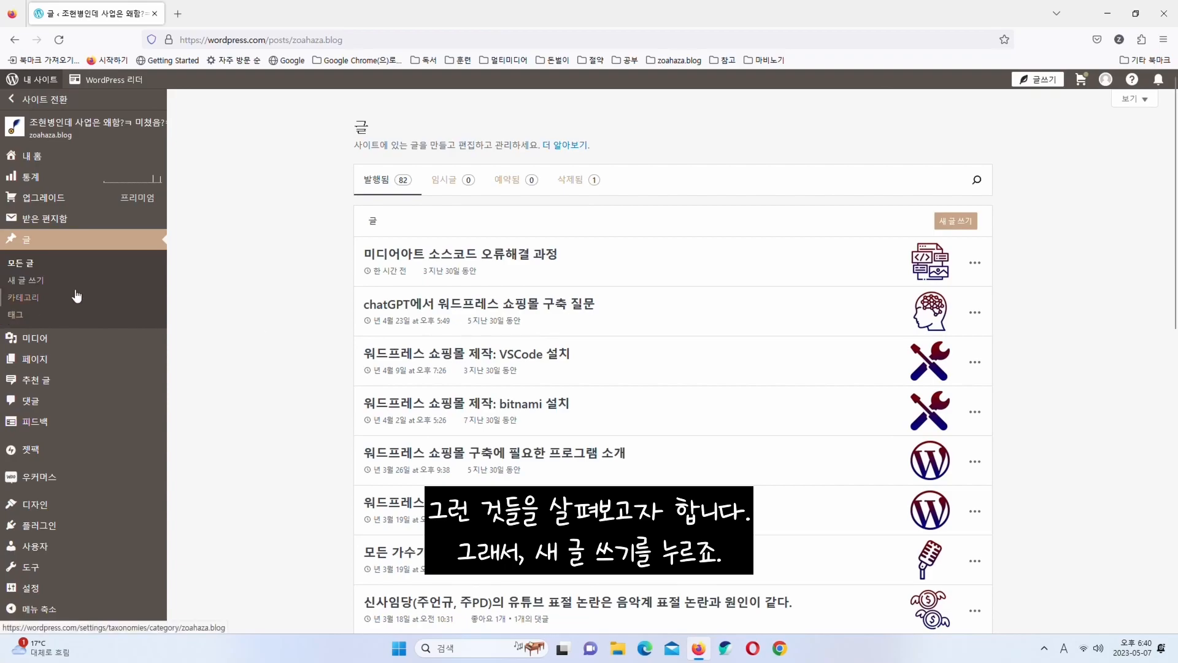
click(37, 283)
click(177, 13)
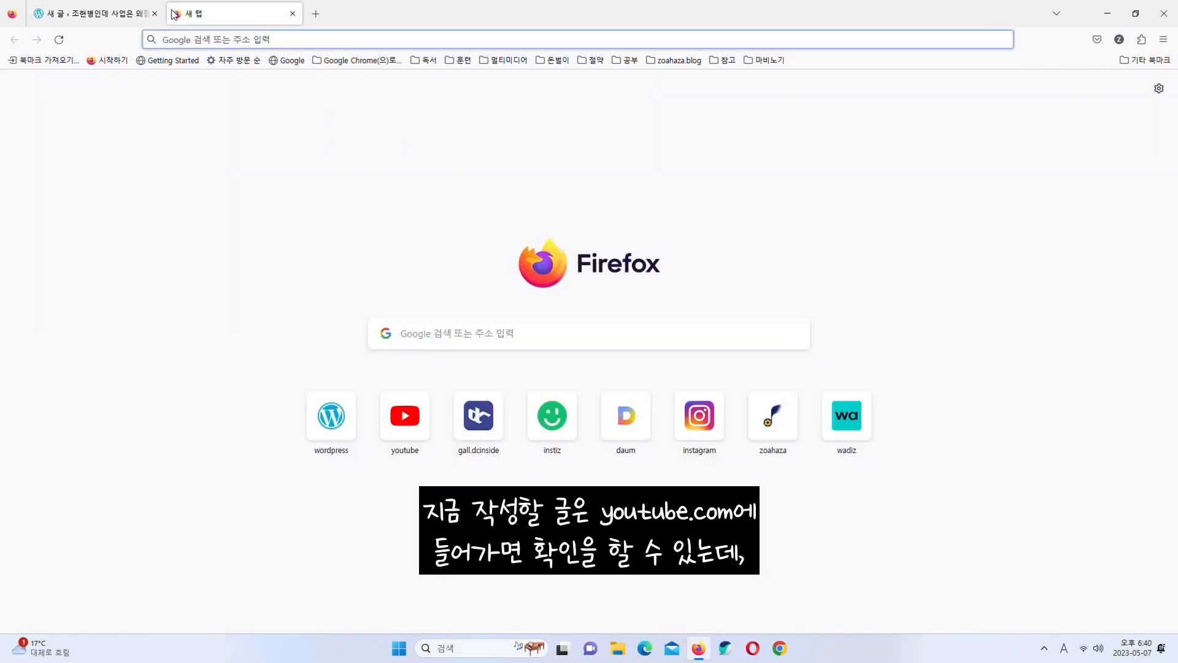
text(youtube.com/)
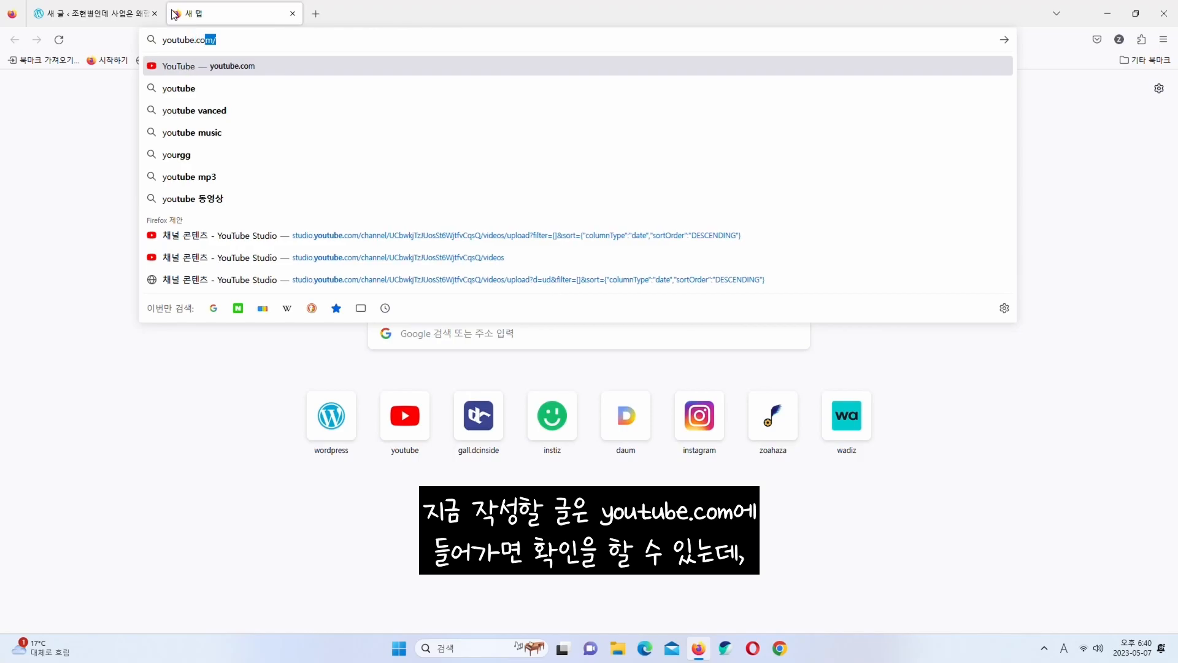
key(Return)
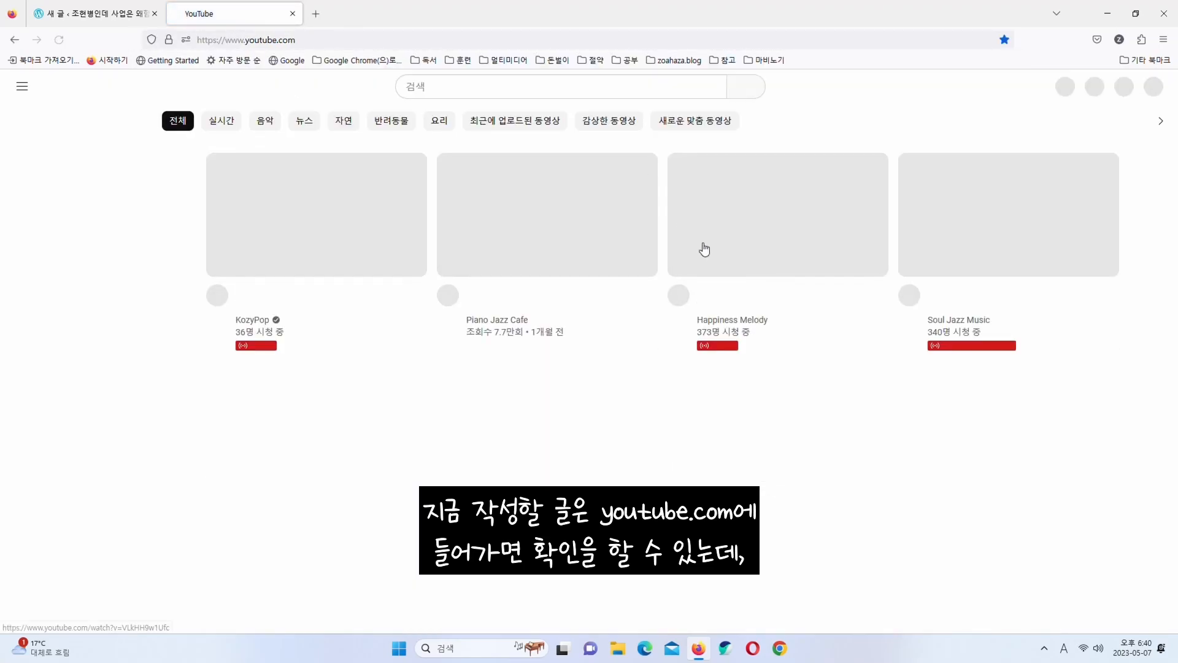
click(1149, 87)
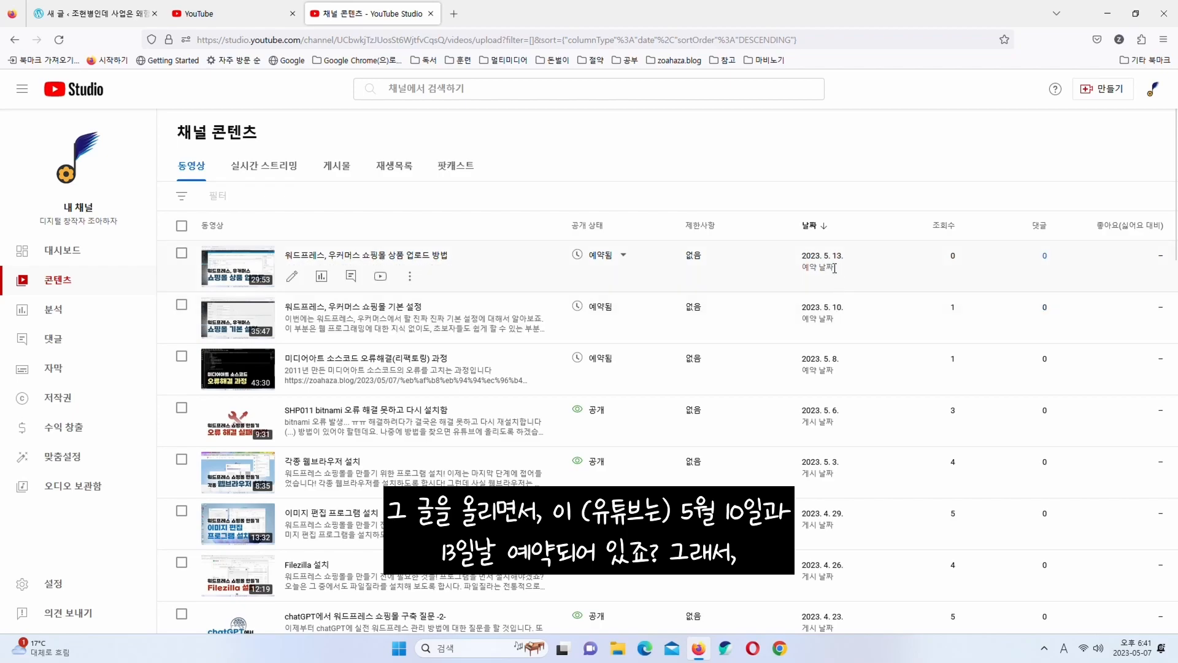
triple_click(831, 308)
triple_click(831, 308)
click(824, 309)
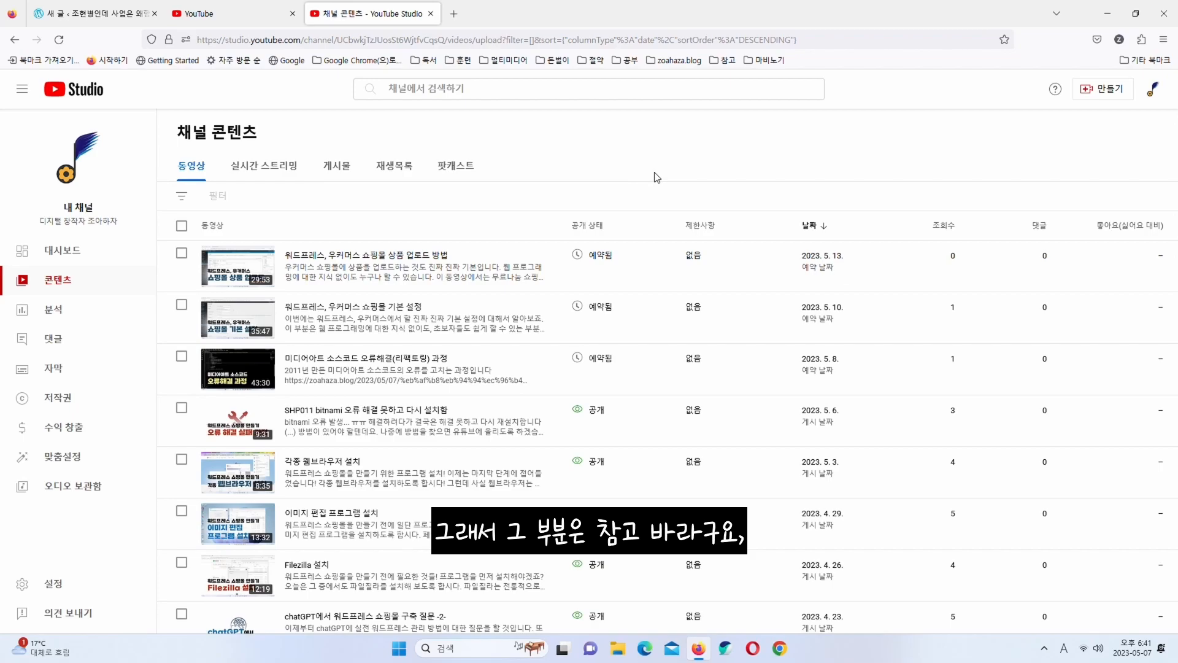
Switch back to the new WordPress post and title it 워드프레스, 우커머스 기본 설정
click(201, 6)
click(120, 6)
click(340, 9)
click(92, 14)
click(355, 154)
text(dnj)
key(BackSpace)
key(BackSpace)
key(BackSpace)
key(Hangul)
text(워드프레스 우)
key(BackSpace)
key(BackSpace)
key(BackSpace)
text(, 우커머스)
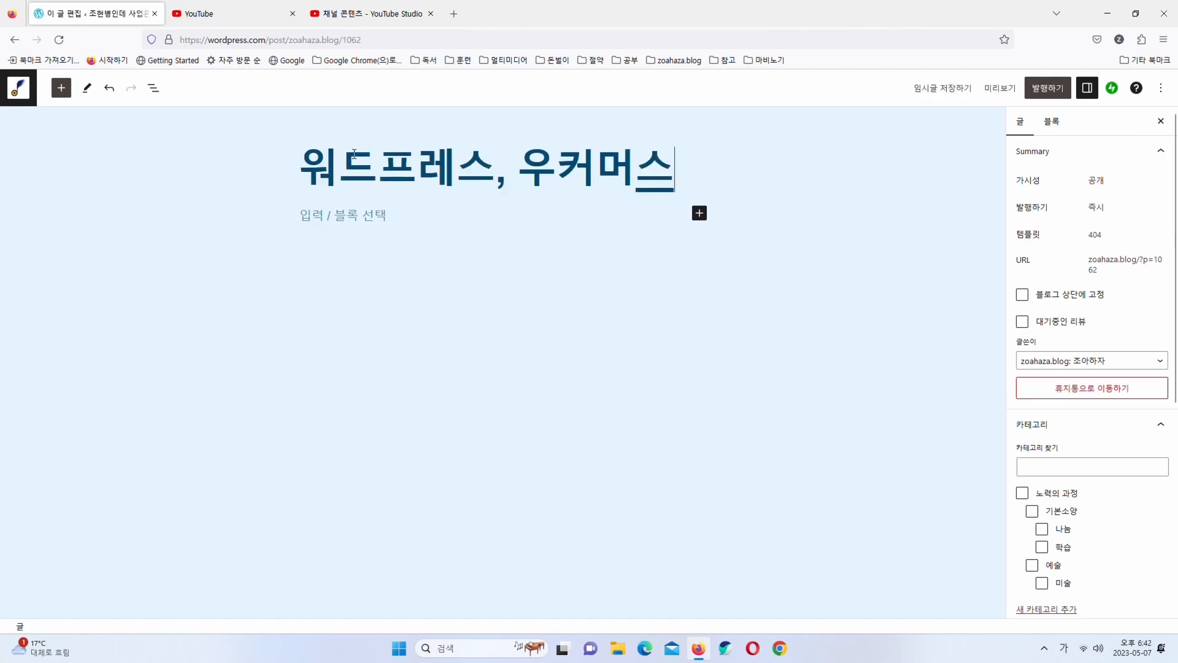
text( 기본 설정)
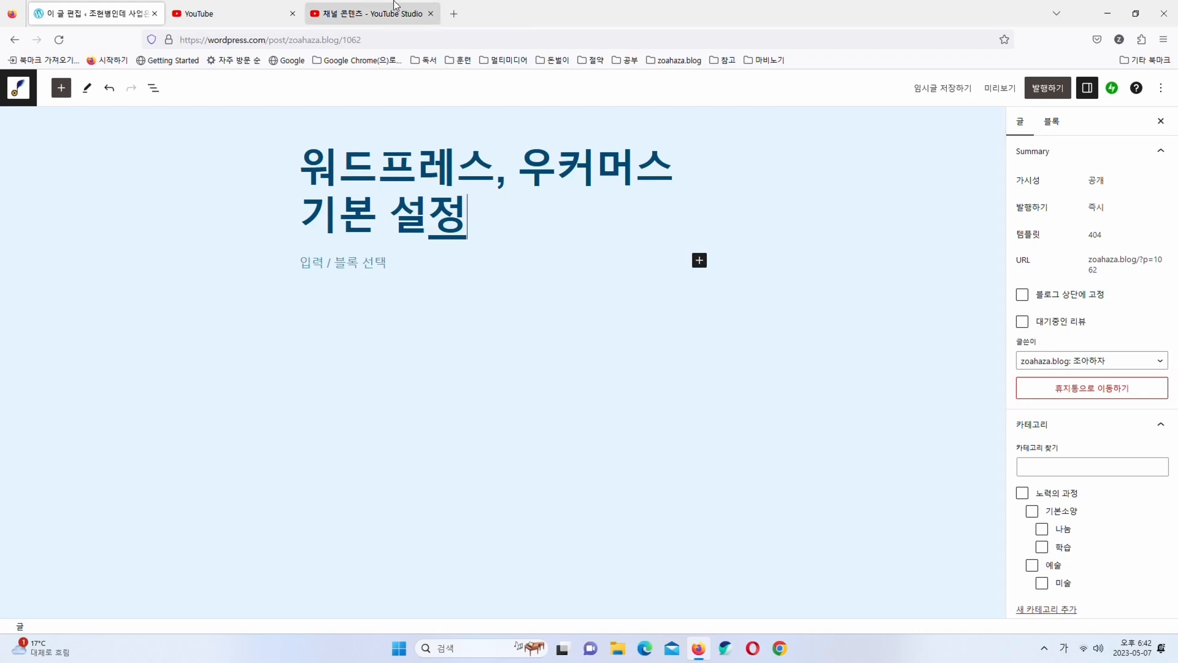
Recheck the video title in YouTube Studio and insert 쇼핑몰 before 기본 설정 in the post title
click(393, 11)
click(131, 7)
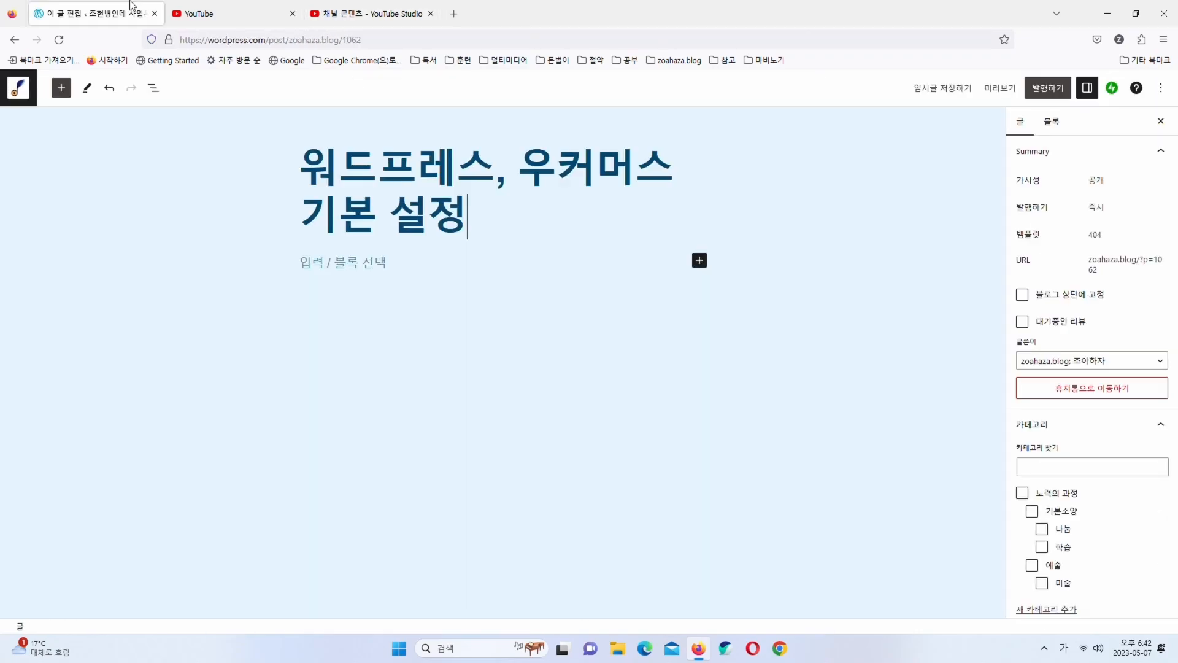
key(Left)
key(Left)
key(Left)
key(Left)
key(Left)
key(Left)
key(Left)
key(Left)
key(Right)
key(Right)
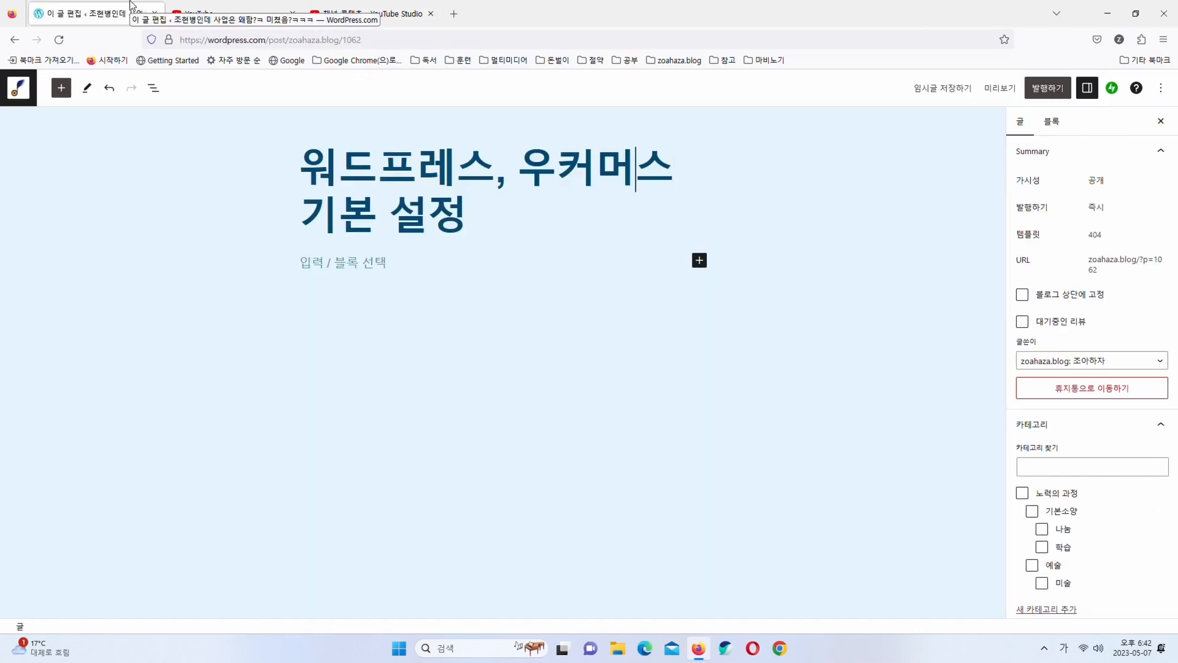
text(쇼핑몰)
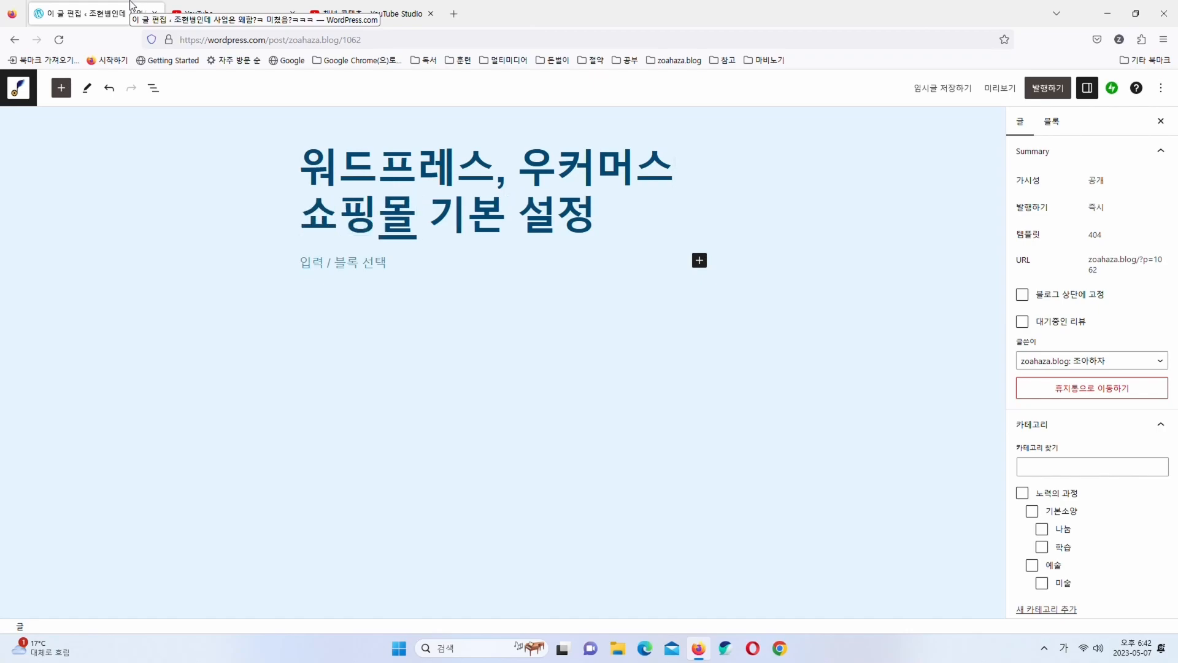
Check YouTube Studio again and append &상품 업로드 방법 to the end of the post title
click(330, 6)
click(49, 6)
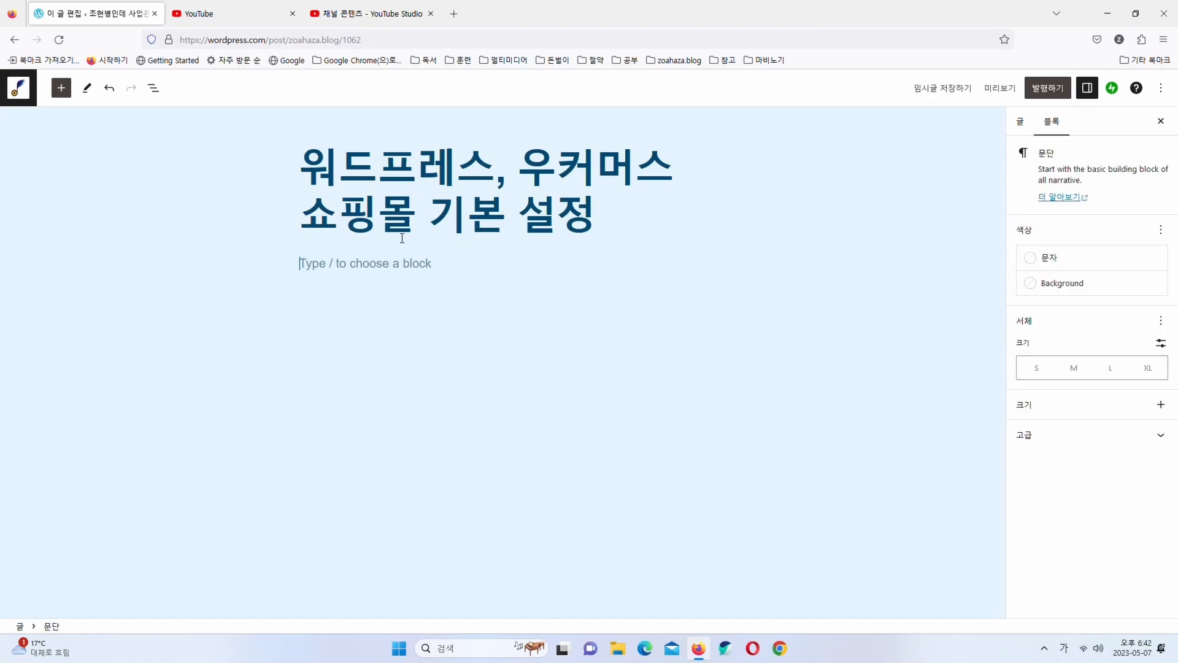
text(&상)
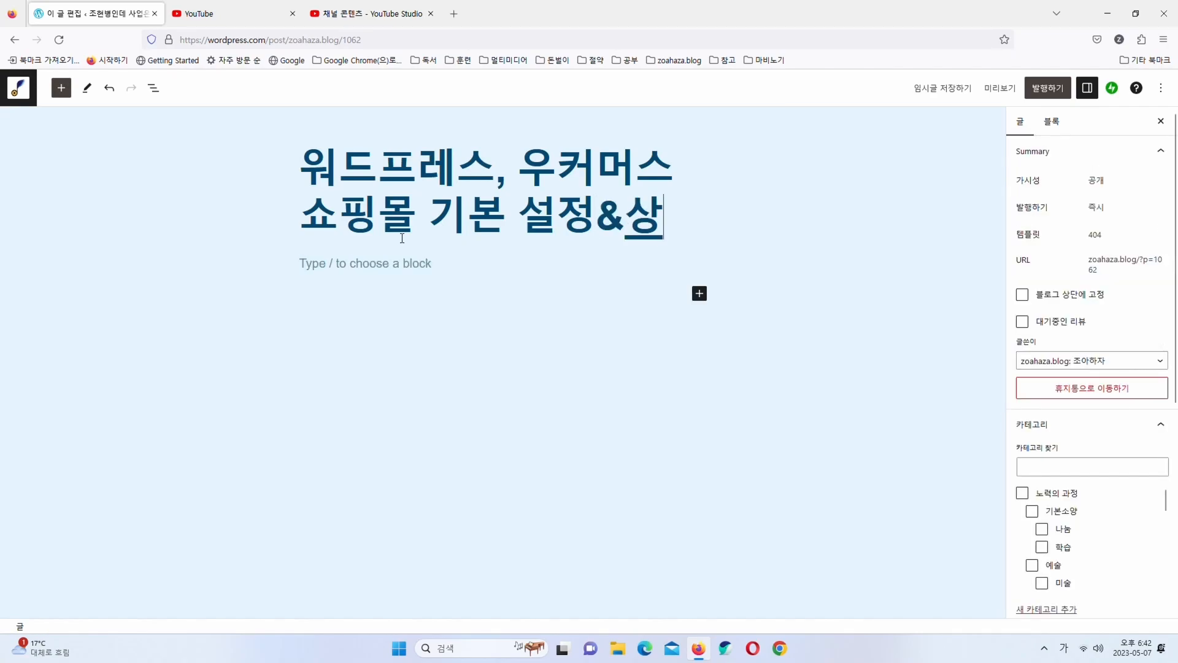
text(품 업롣드 방법)
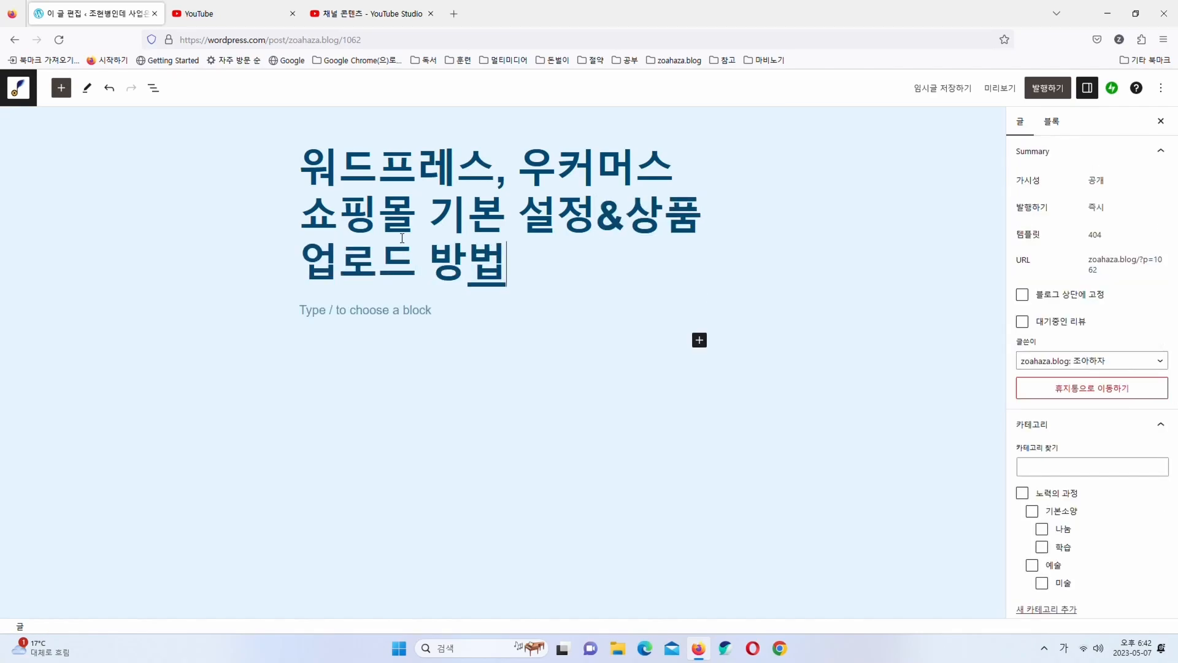
Select the empty body paragraph and consult the video list in YouTube Studio before returning to the post
click(391, 319)
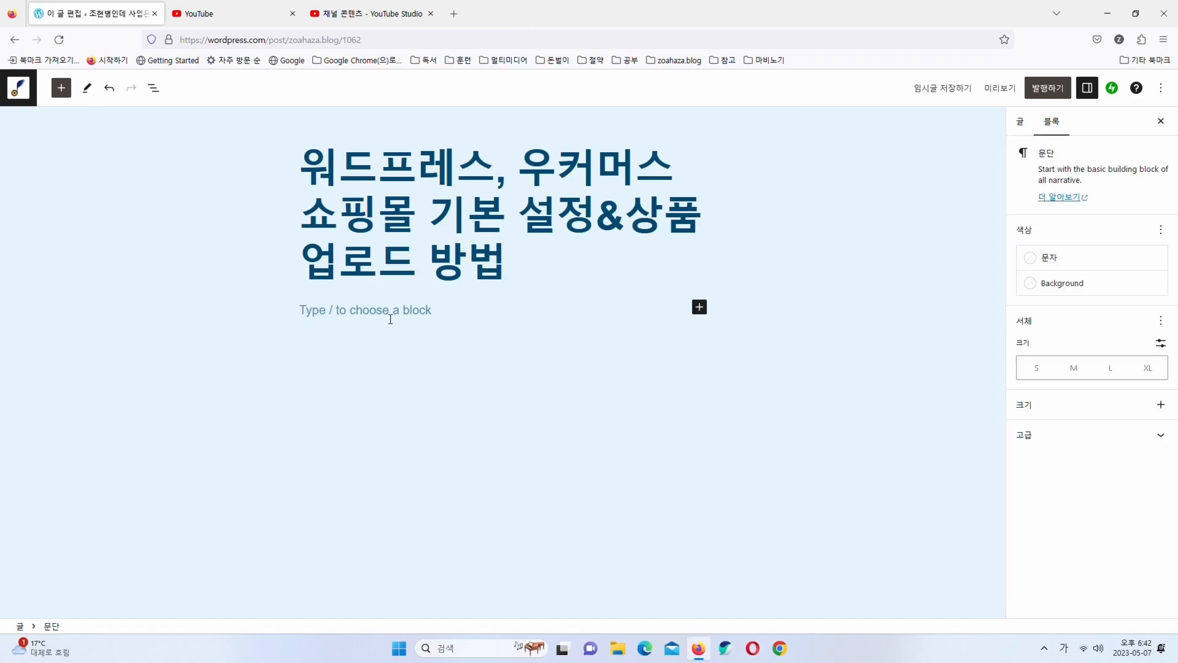
click(368, 13)
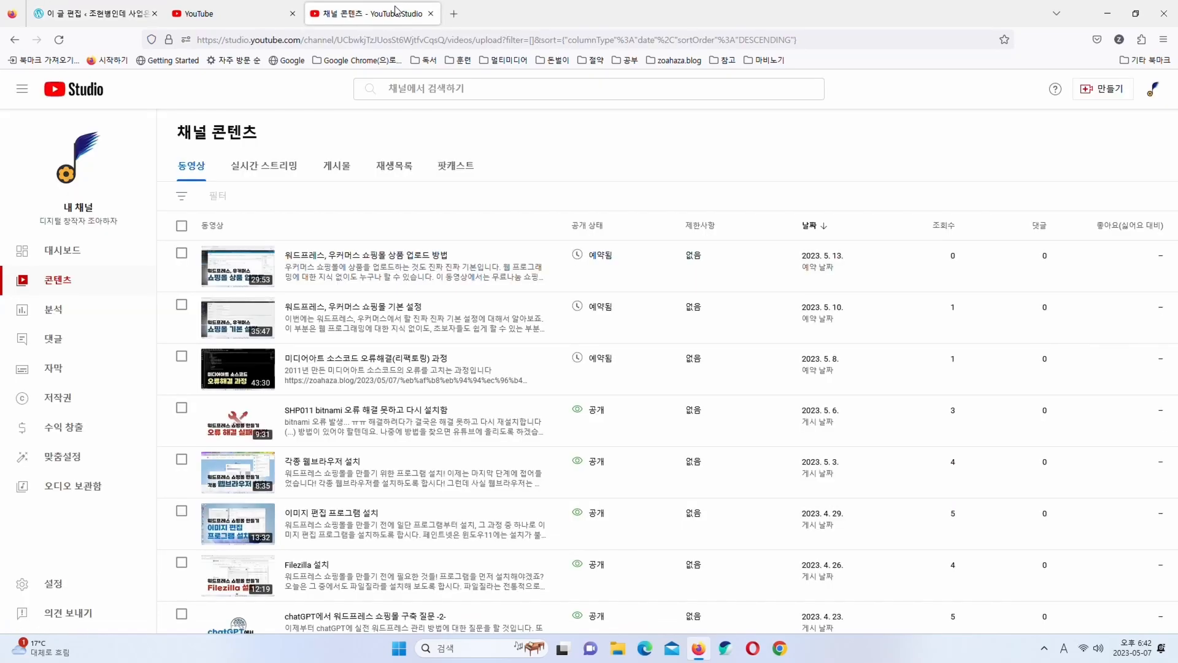
click(114, 12)
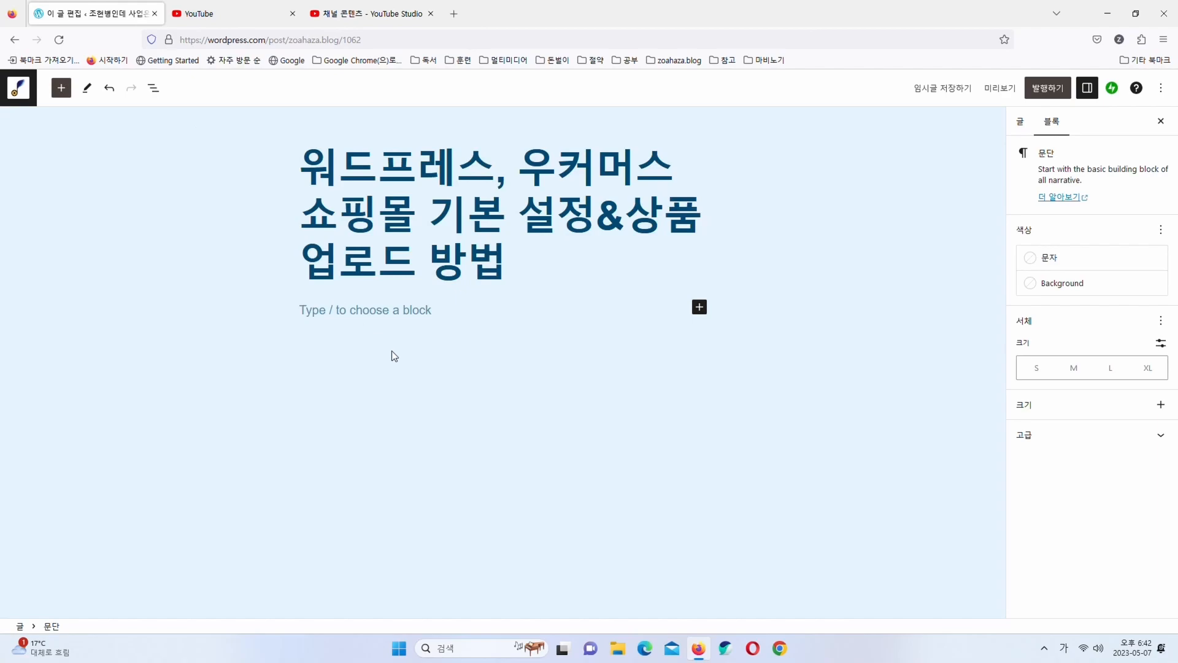
text(1.)
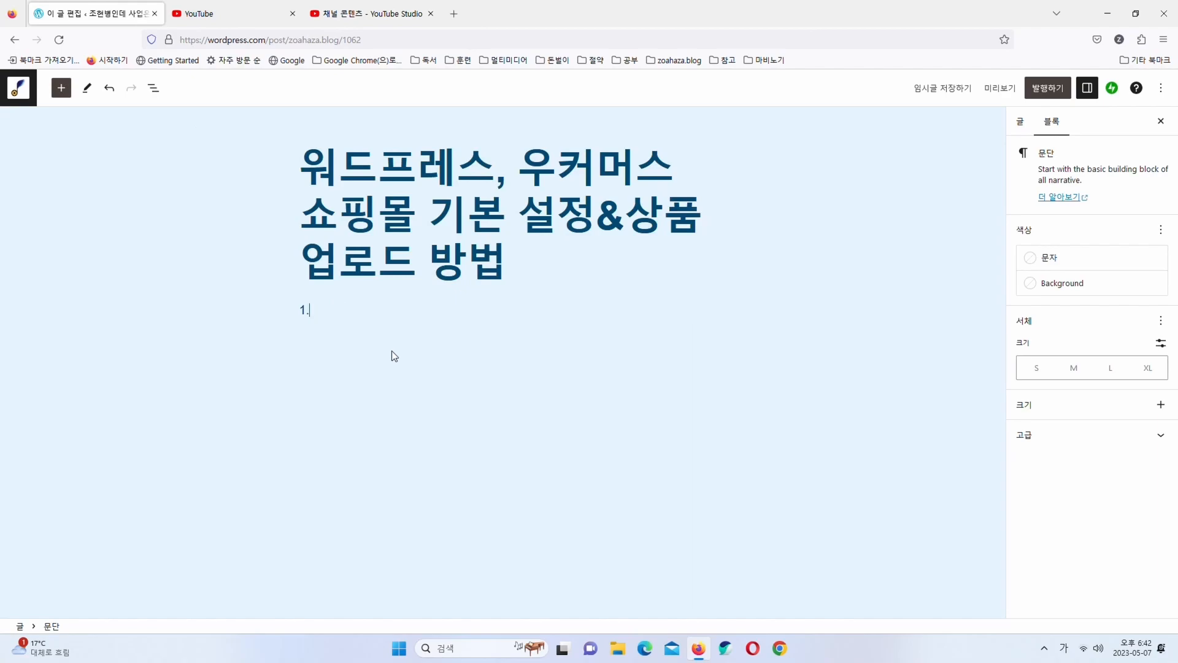
key(BackSpace)
key(BackSpace)
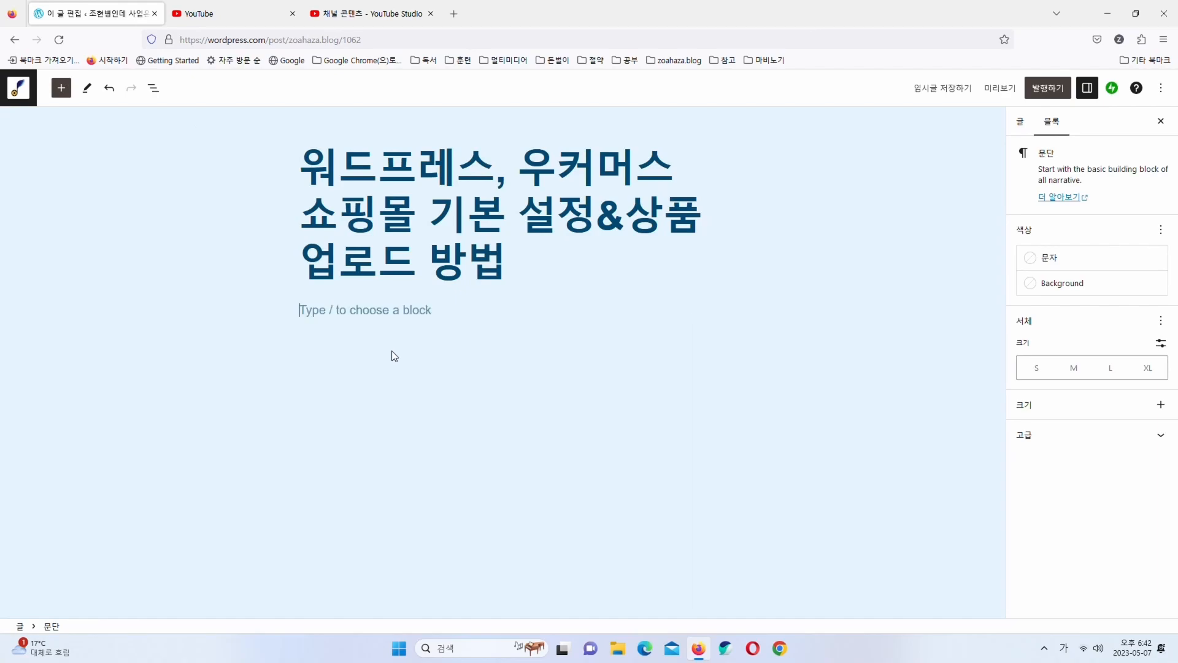
Write 해당 영상 in the first body paragraph and add an empty paragraph below it
text(영상)
key(Return)
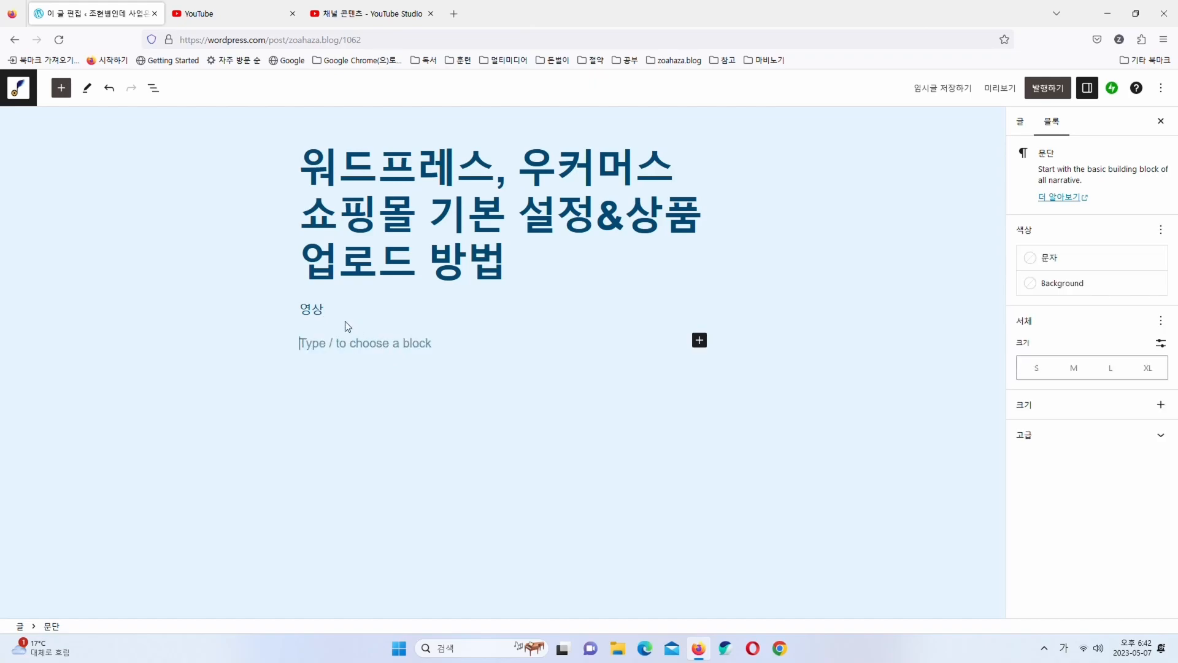
click(301, 309)
text(해)
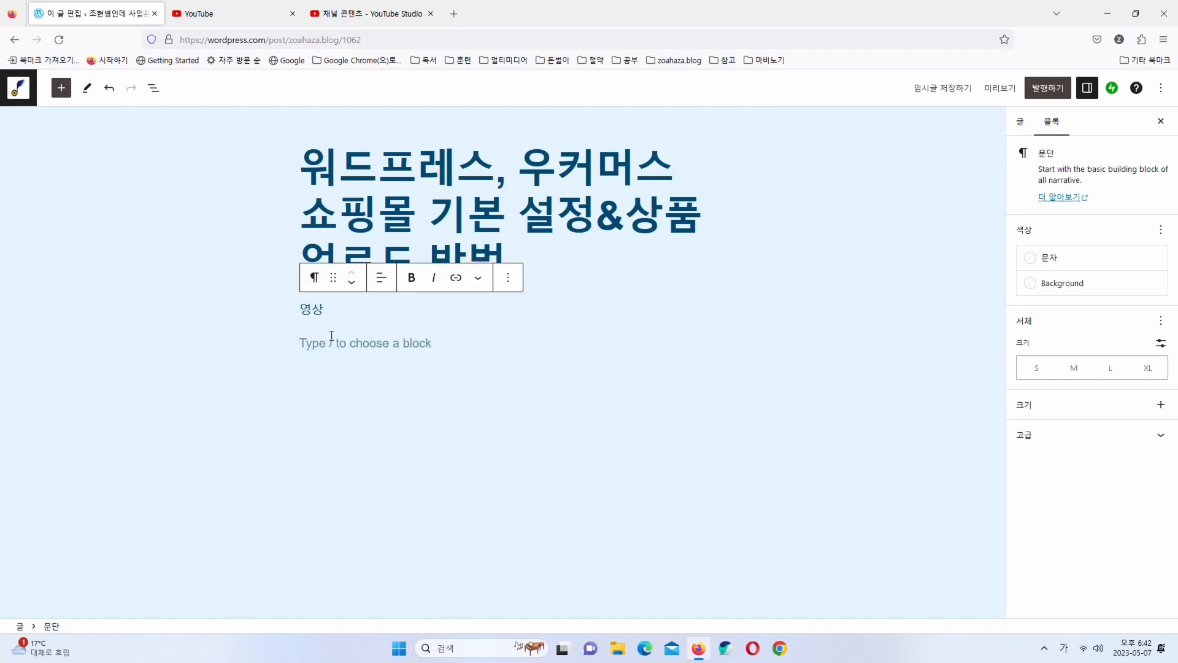
text(당)
key(Home)
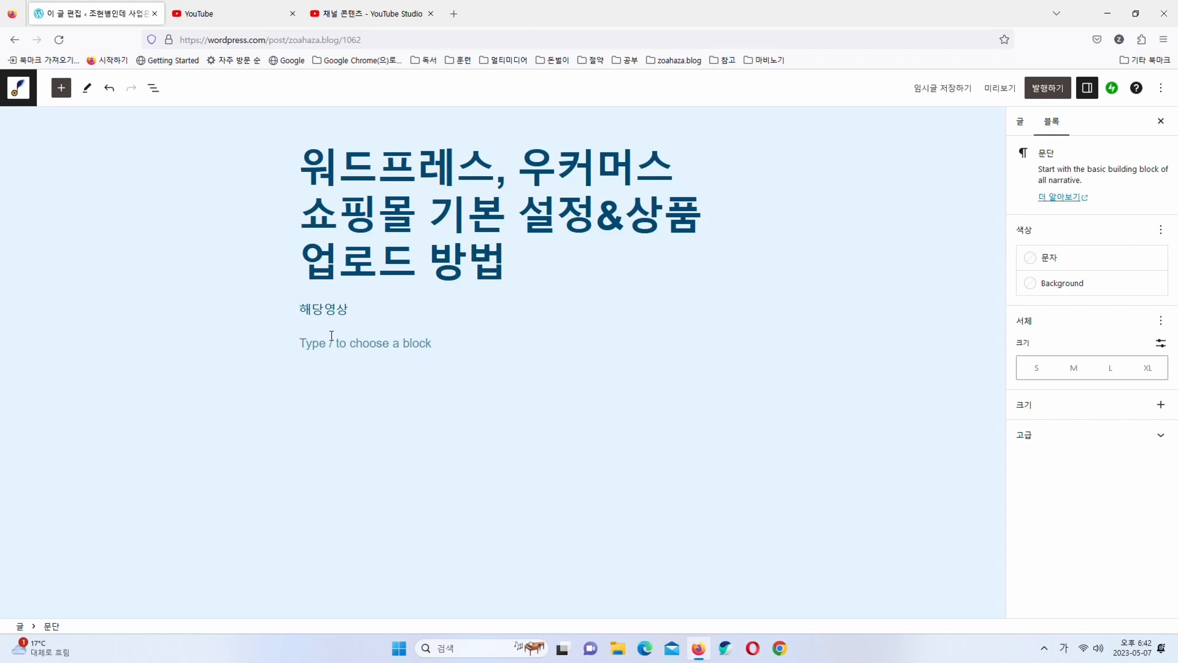
click(326, 310)
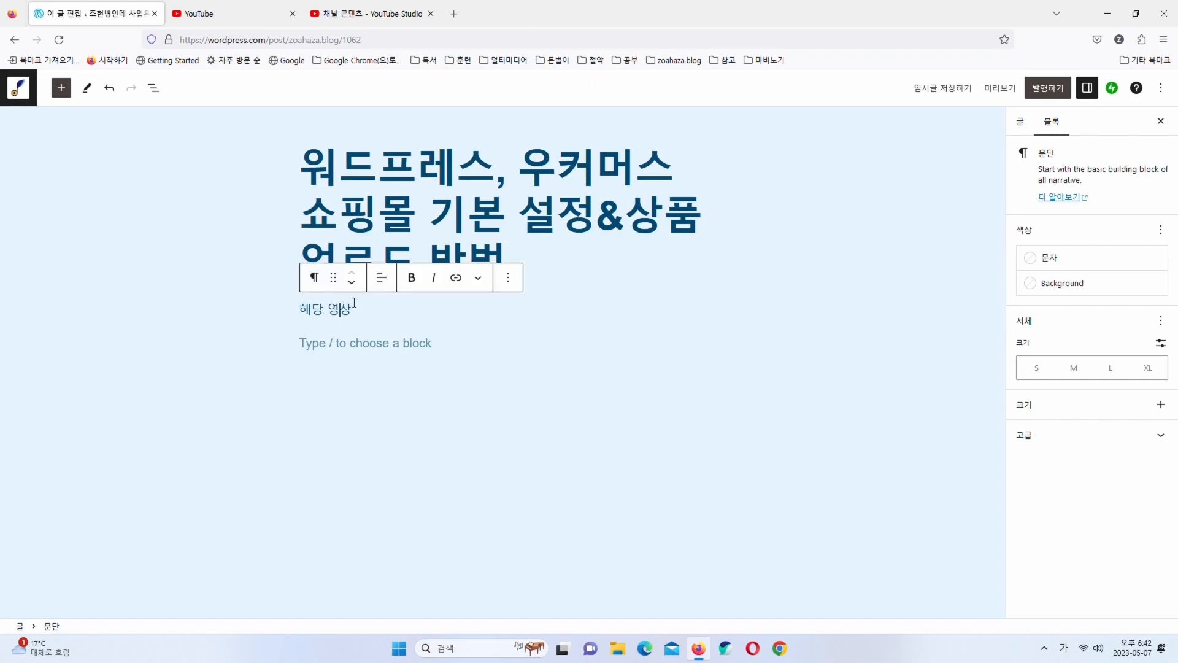
Convert the 해당 영상 paragraph into a heading and set its level to H3
click(321, 284)
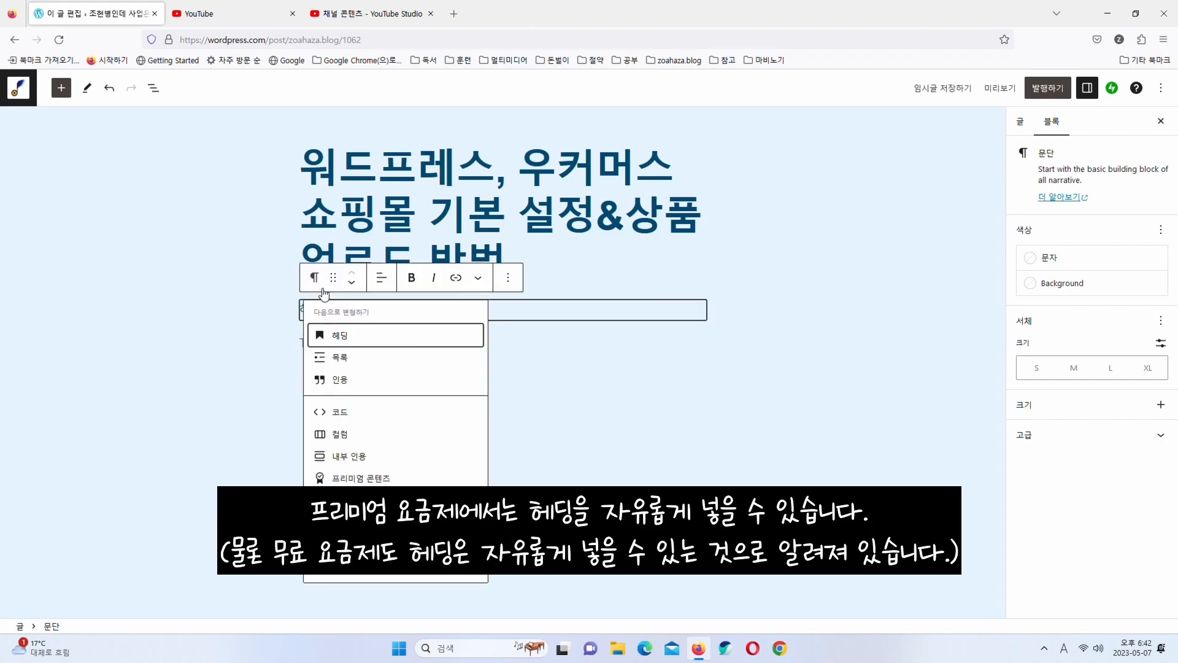
click(342, 336)
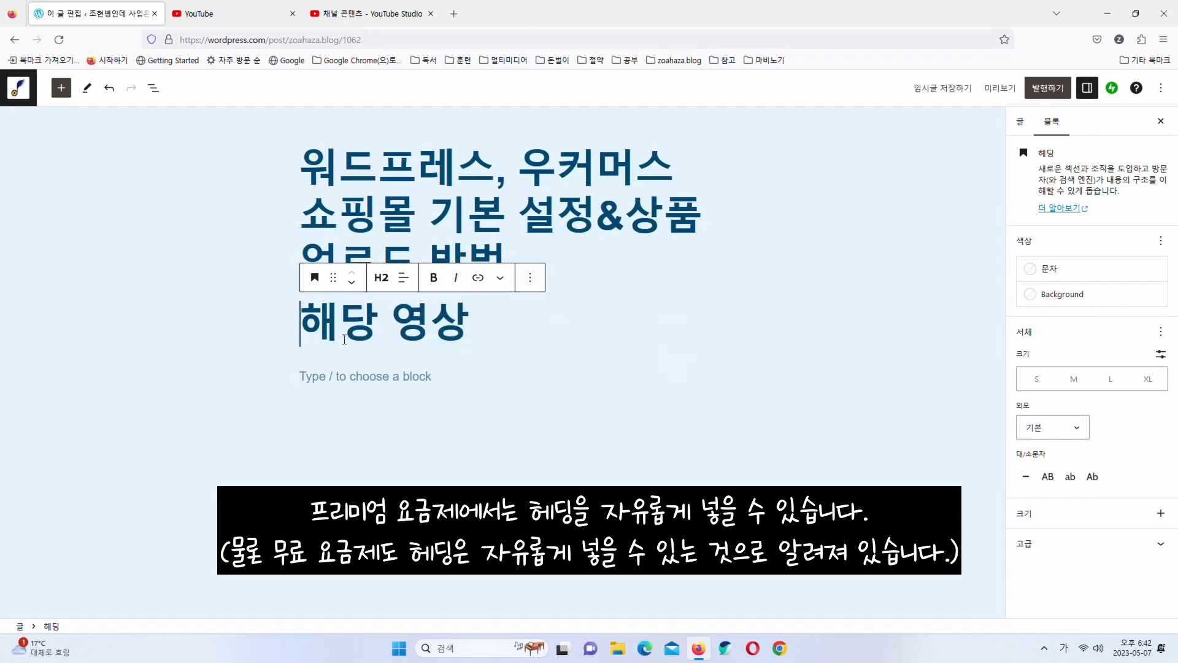
click(382, 277)
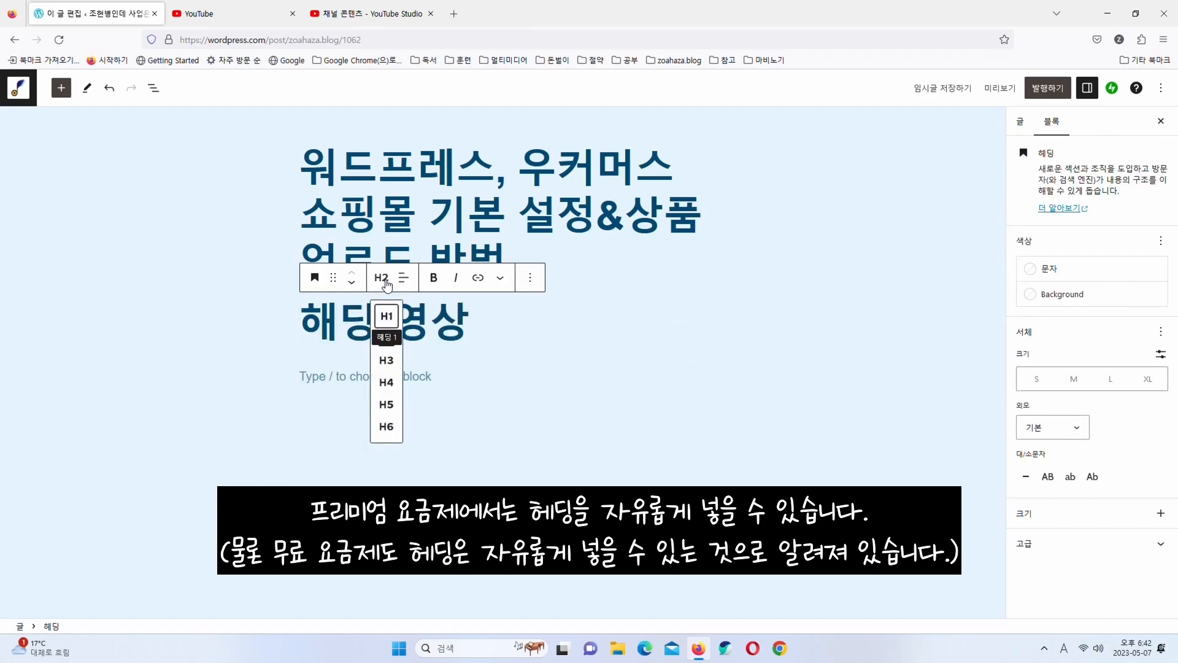
click(387, 361)
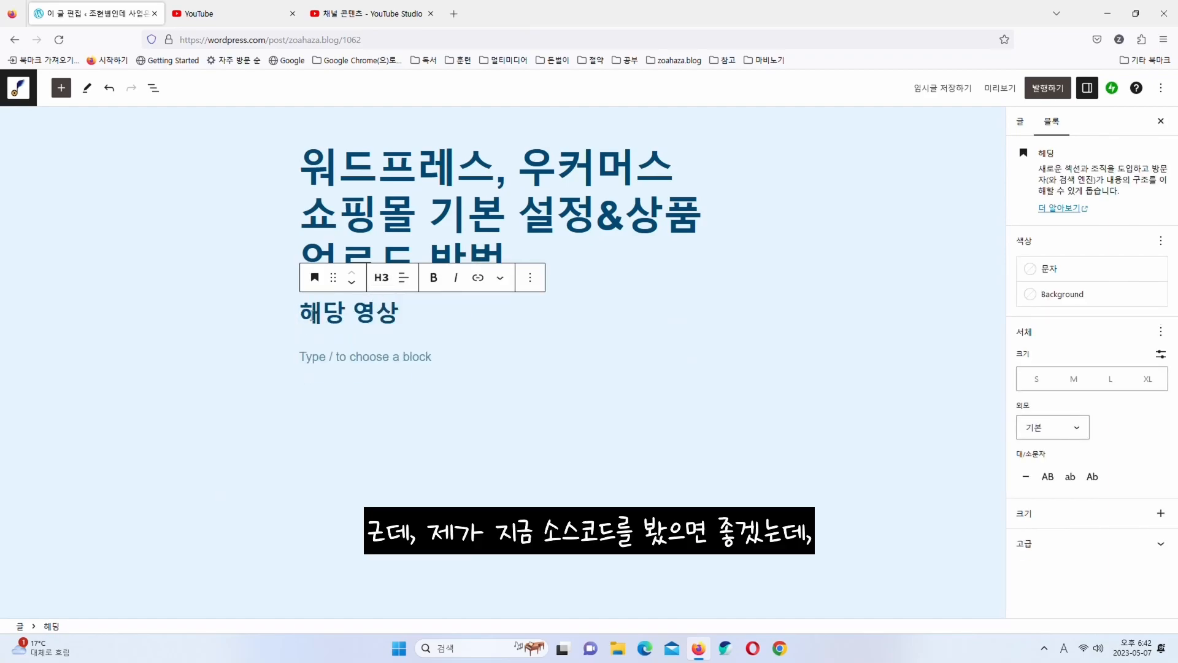
click(355, 221)
Open zoahaza.blog in a new browser tab and open the post 미디어아트 소스코드 오류해결 과정
click(454, 14)
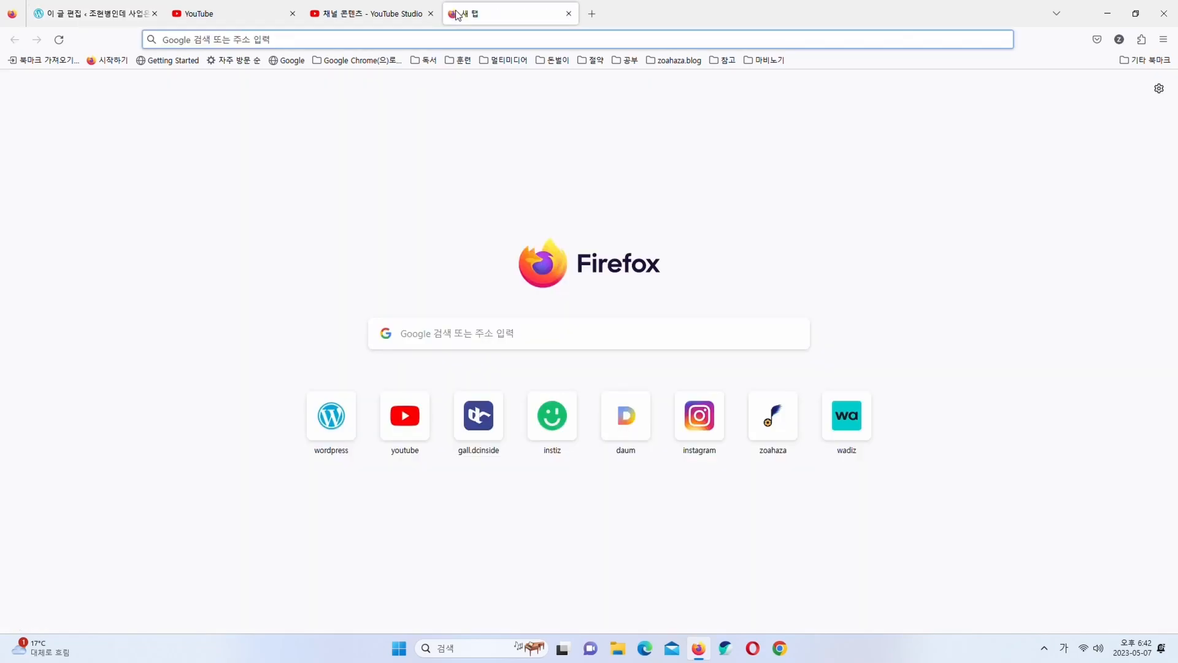
text(캐모)
key(BackSpace)
key(BackSpace)
key(BackSpace)
key(Hangul)
text(zoahaza.b)
key(Return)
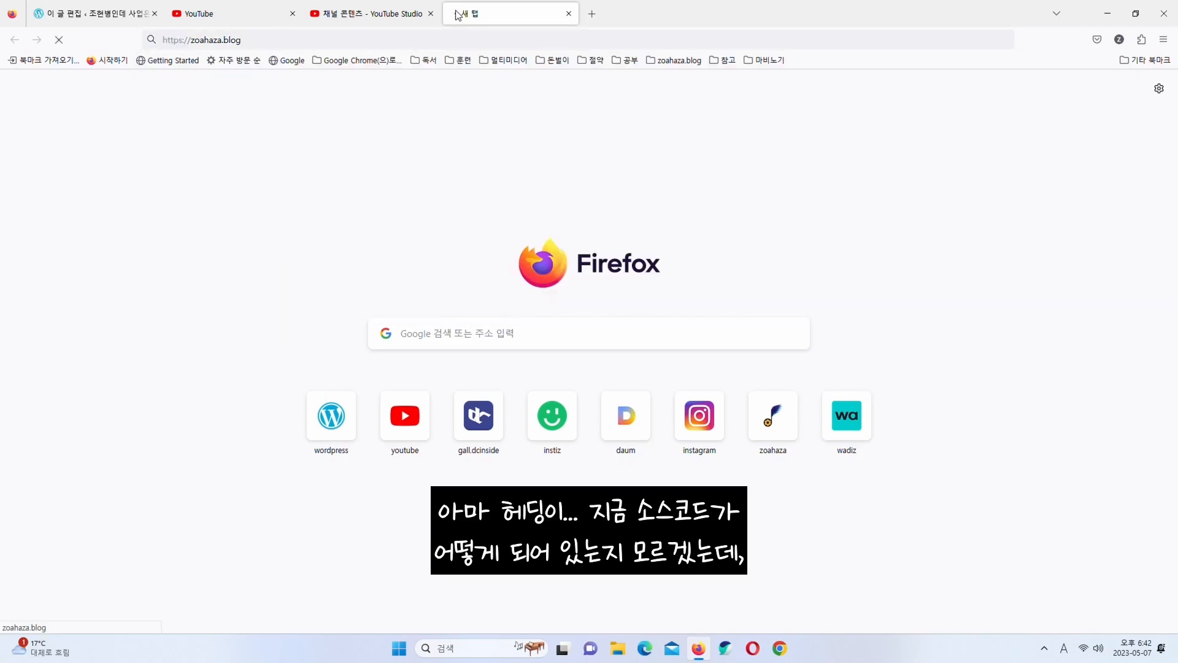
click(604, 236)
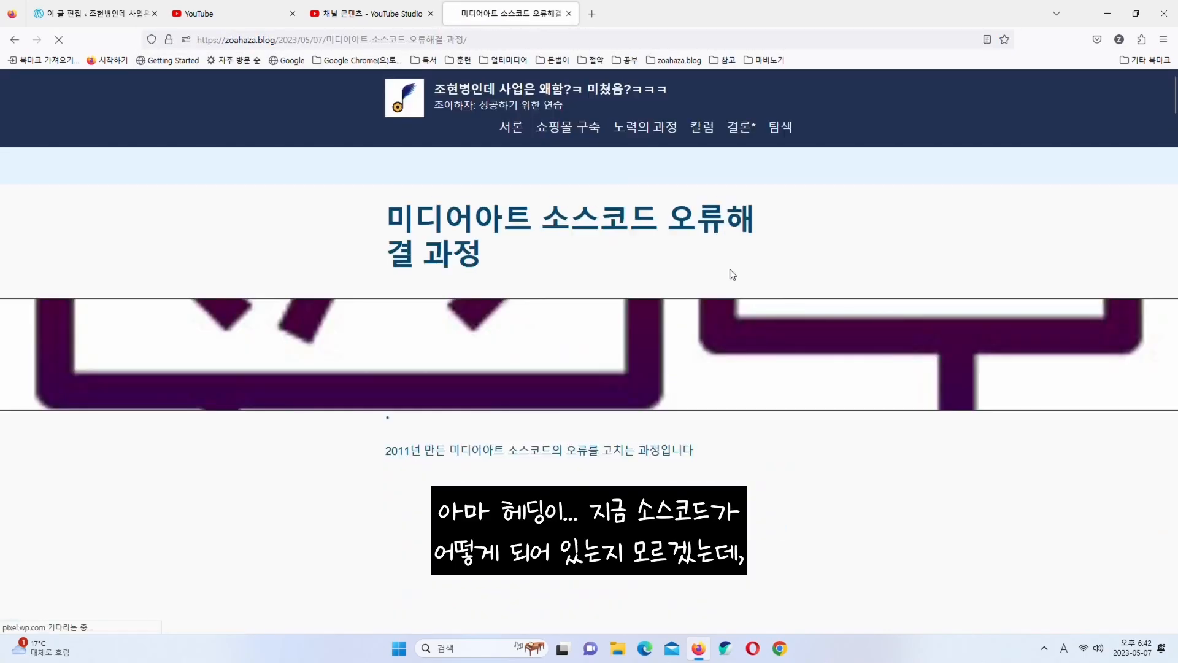
Open the developer tools and inspect the markup of the post's title
key(XF86AudioLowerVolume)
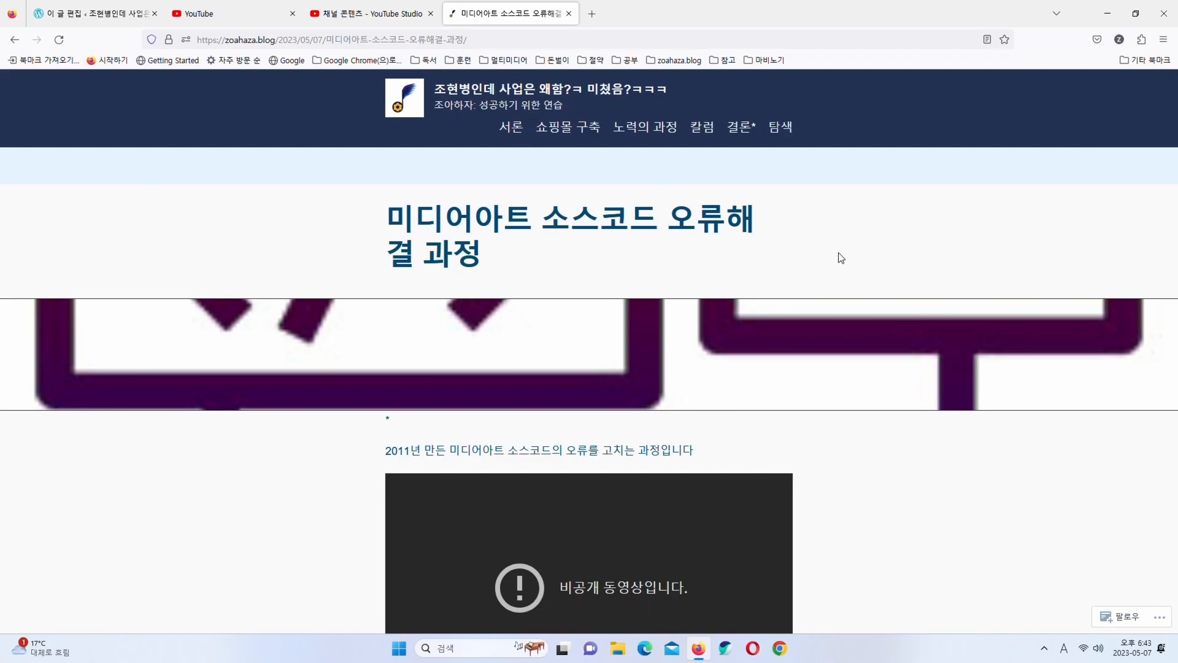
key(F12)
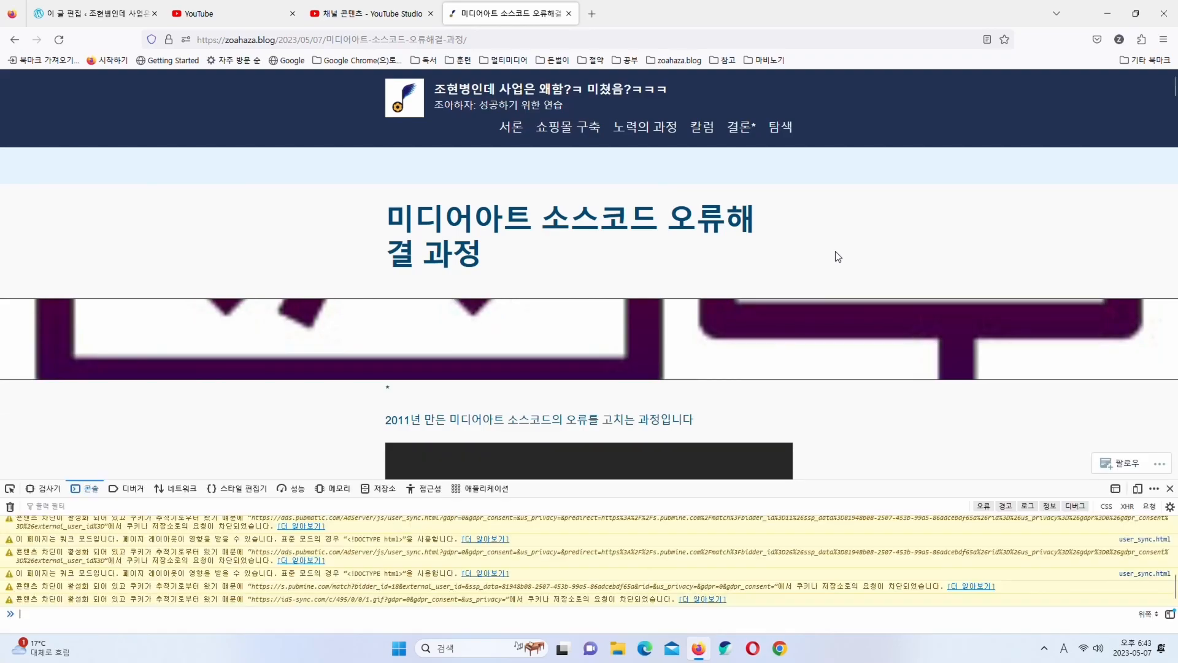
click(10, 488)
click(569, 222)
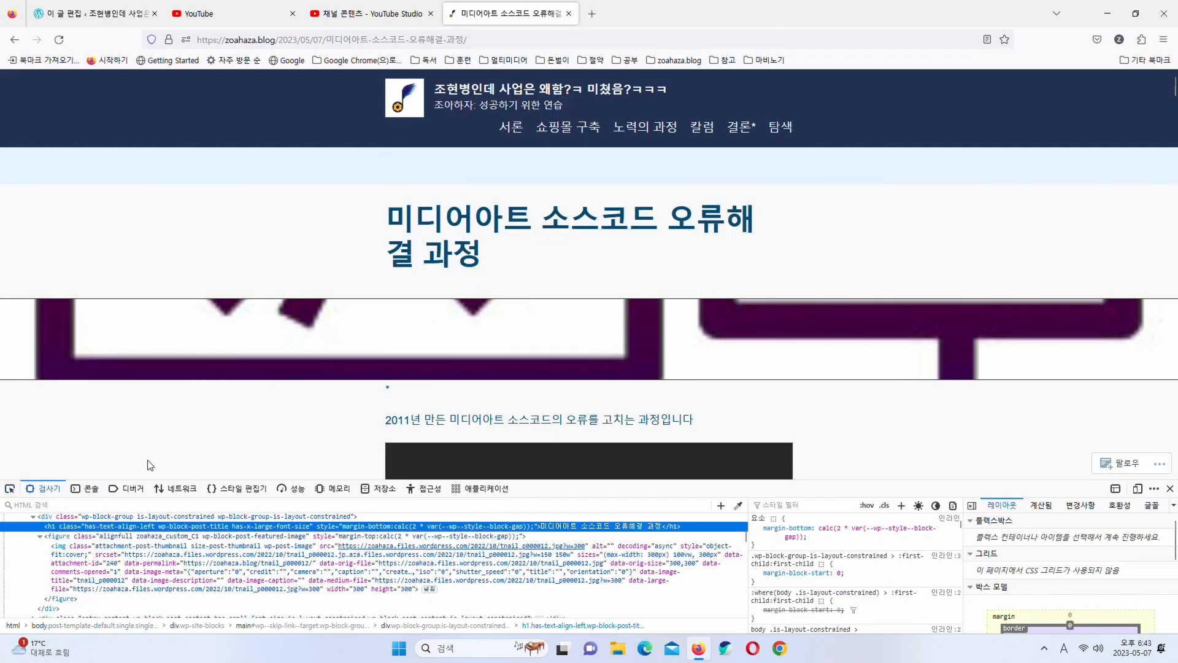
Examine the markup of the body headings and inspect the 답글 남기기 heading above the comment form
scroll(315, 435, down, 10)
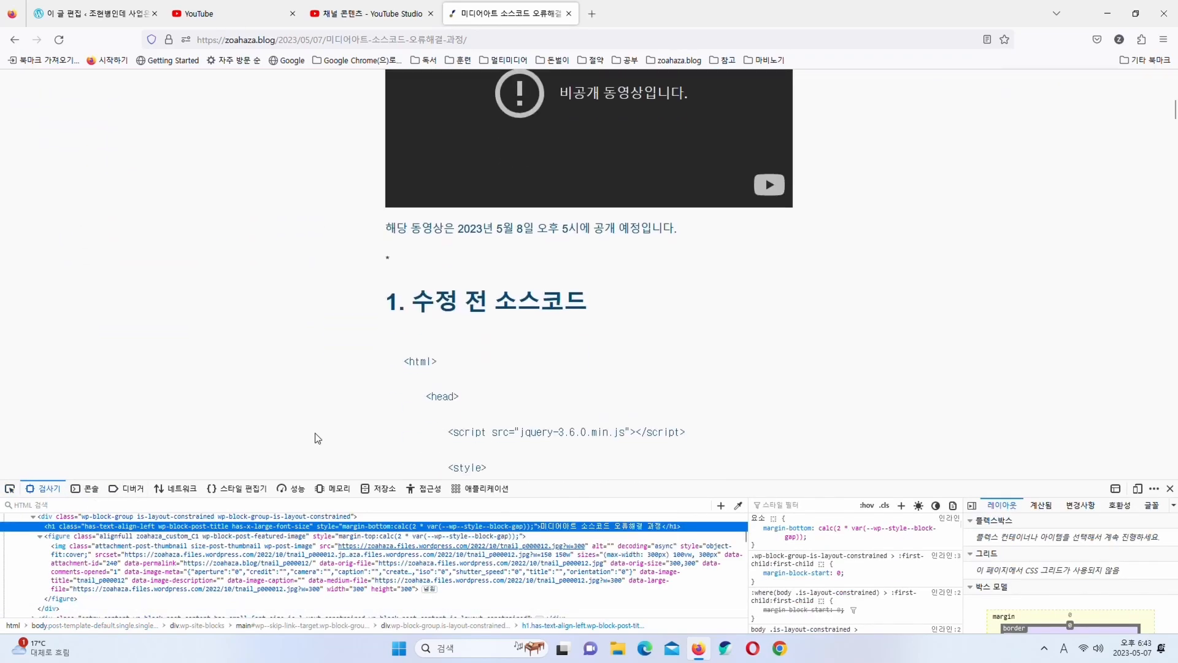
scroll(315, 436, up, 4)
click(10, 488)
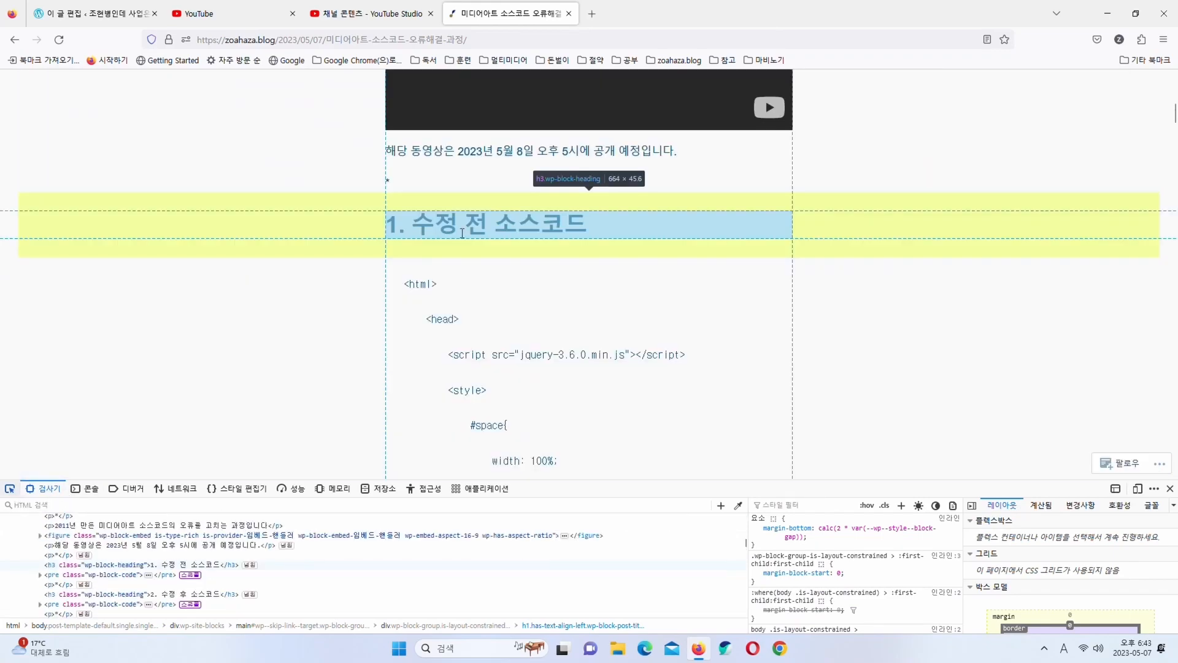
scroll(554, 296, down, 15)
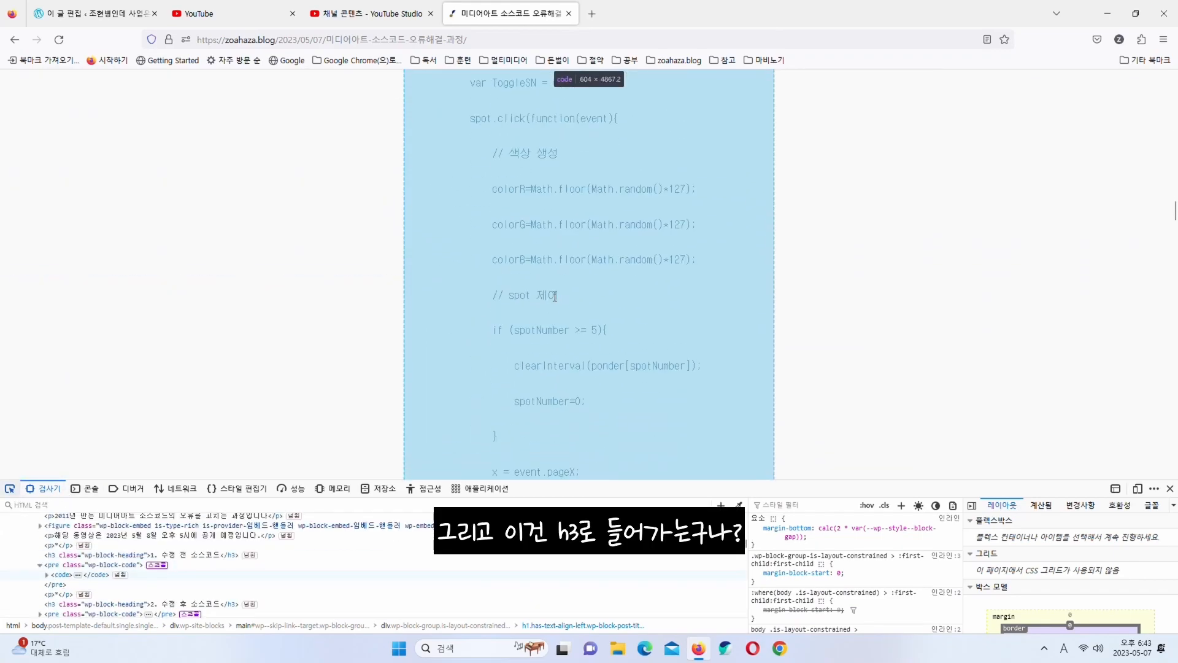
scroll(555, 297, down, 20)
scroll(555, 296, down, 20)
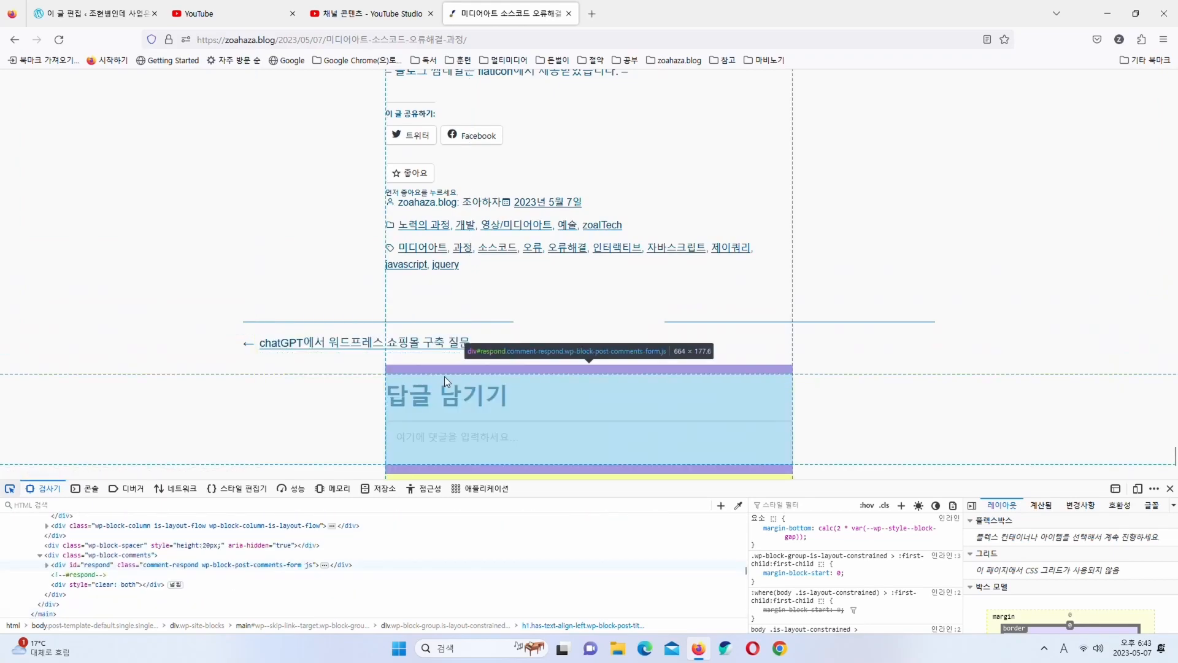
click(453, 388)
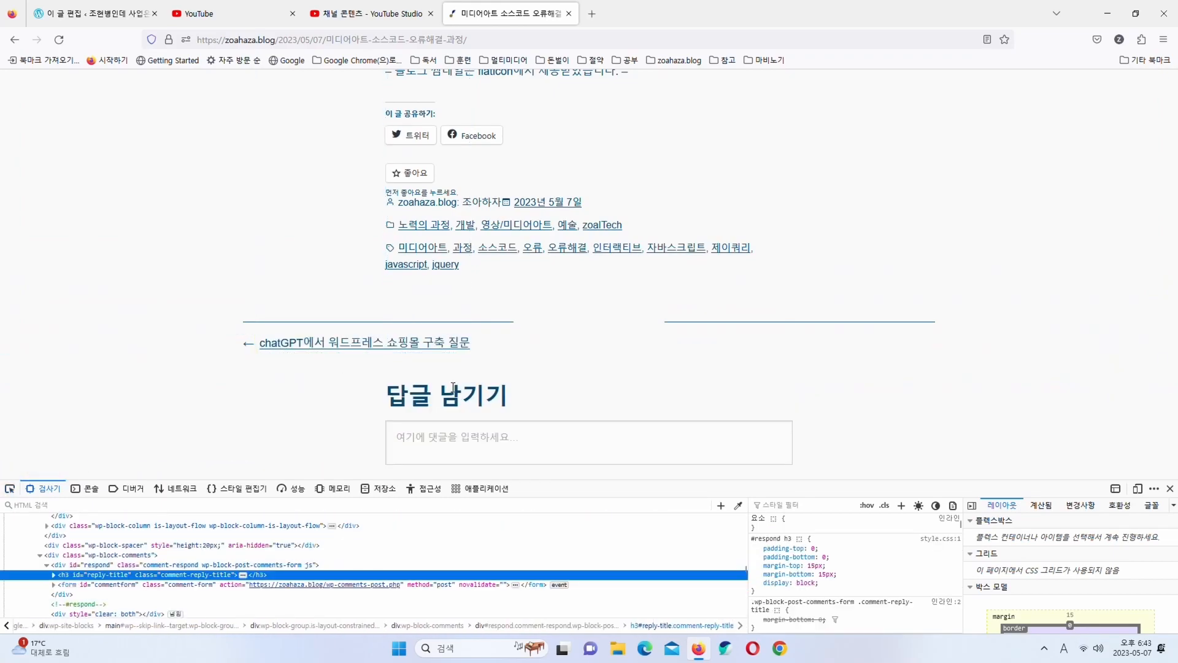
Examine the site header markup, and inspect the heading level of the first body heading, 1. 수정 전 소스코드
scroll(575, 323, up, 15)
scroll(575, 322, up, 20)
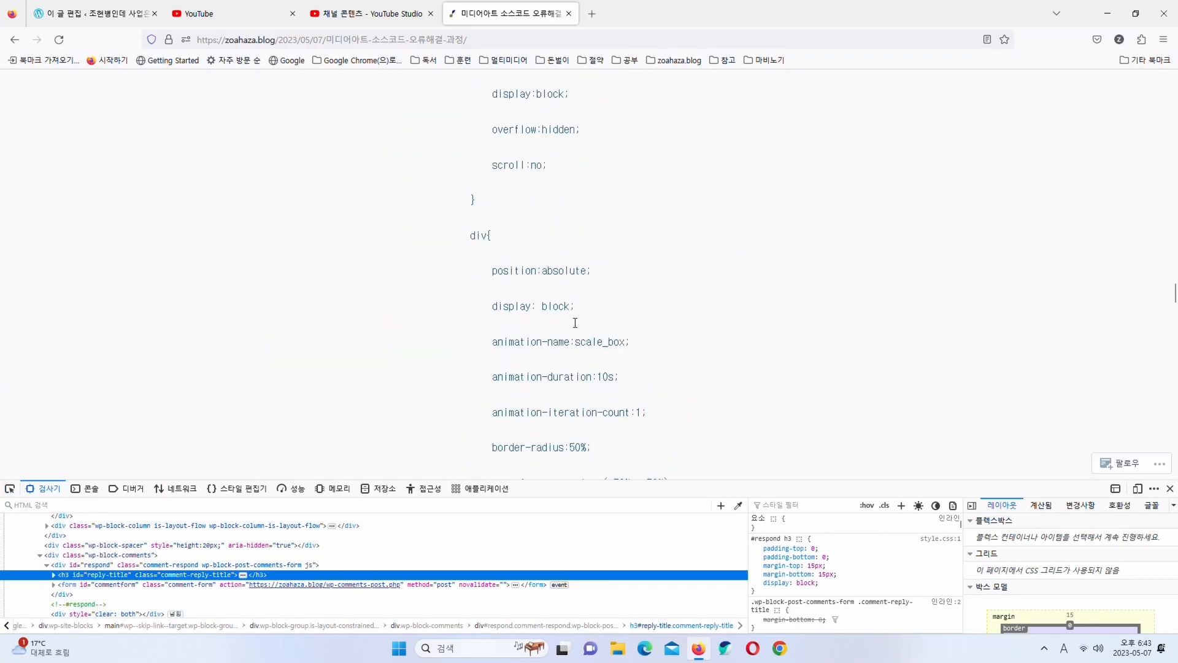
scroll(575, 326, up, 10)
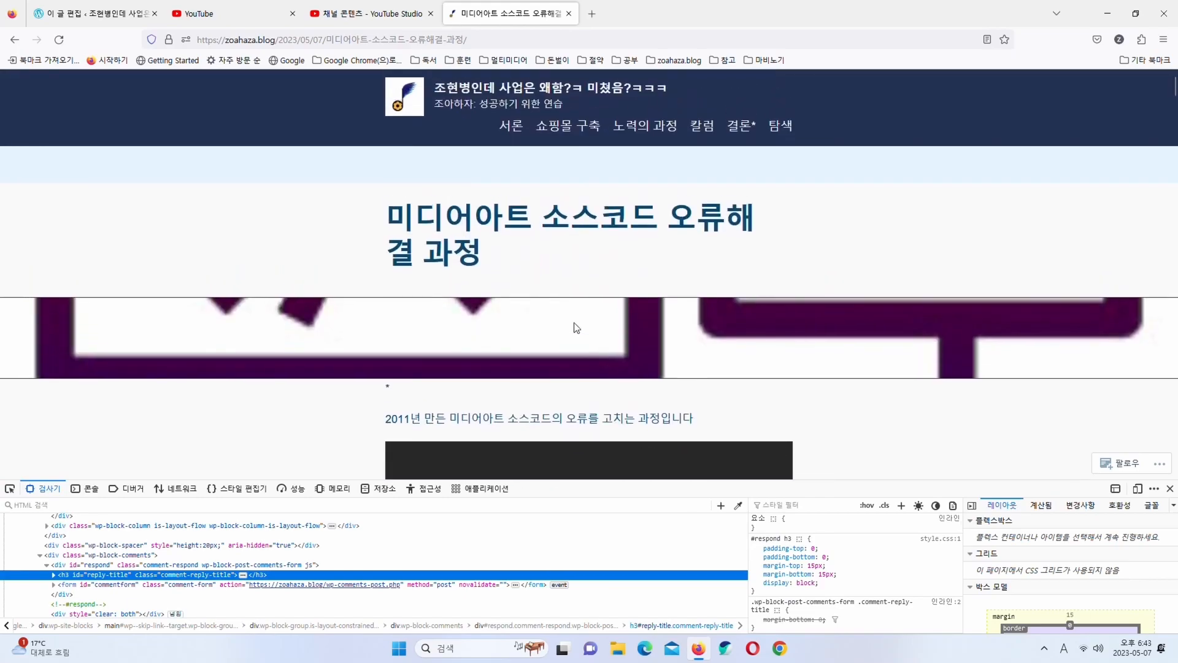
click(11, 493)
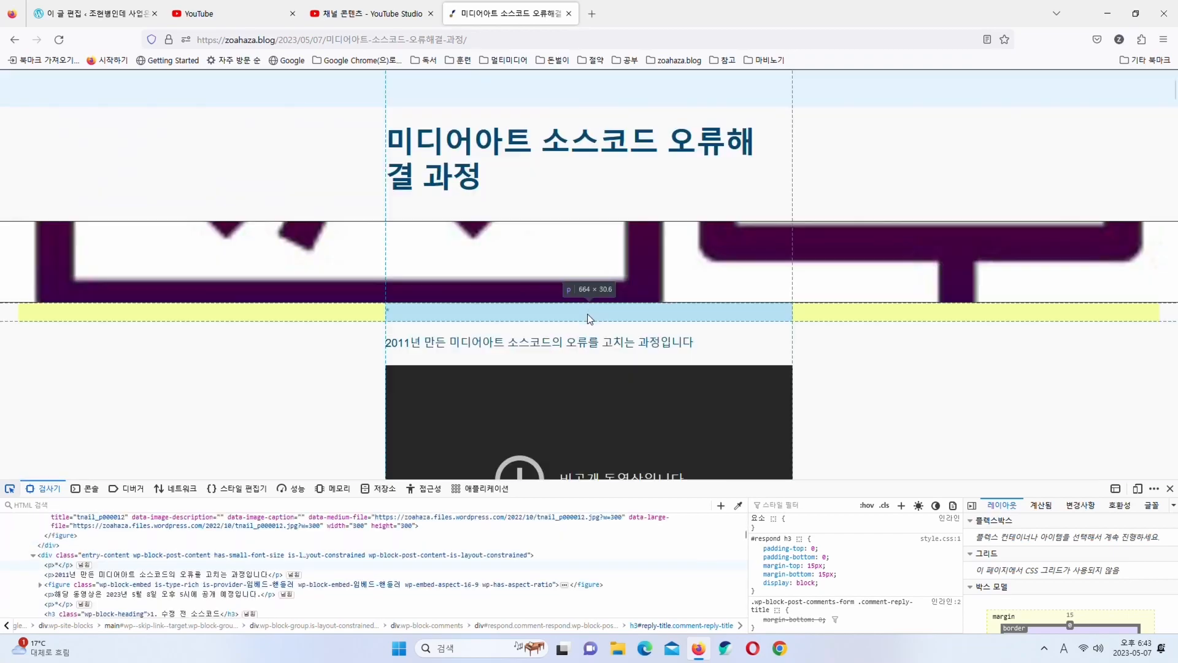
scroll(588, 315, down, 3)
scroll(590, 289, up, 5)
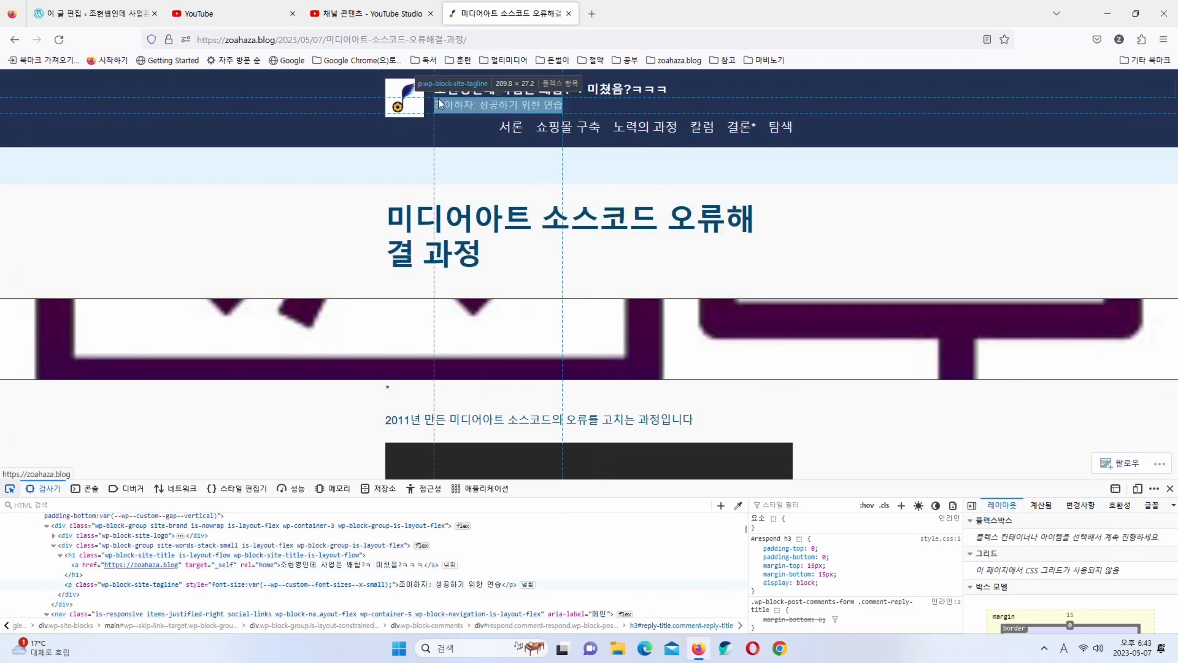
scroll(566, 233, down, 10)
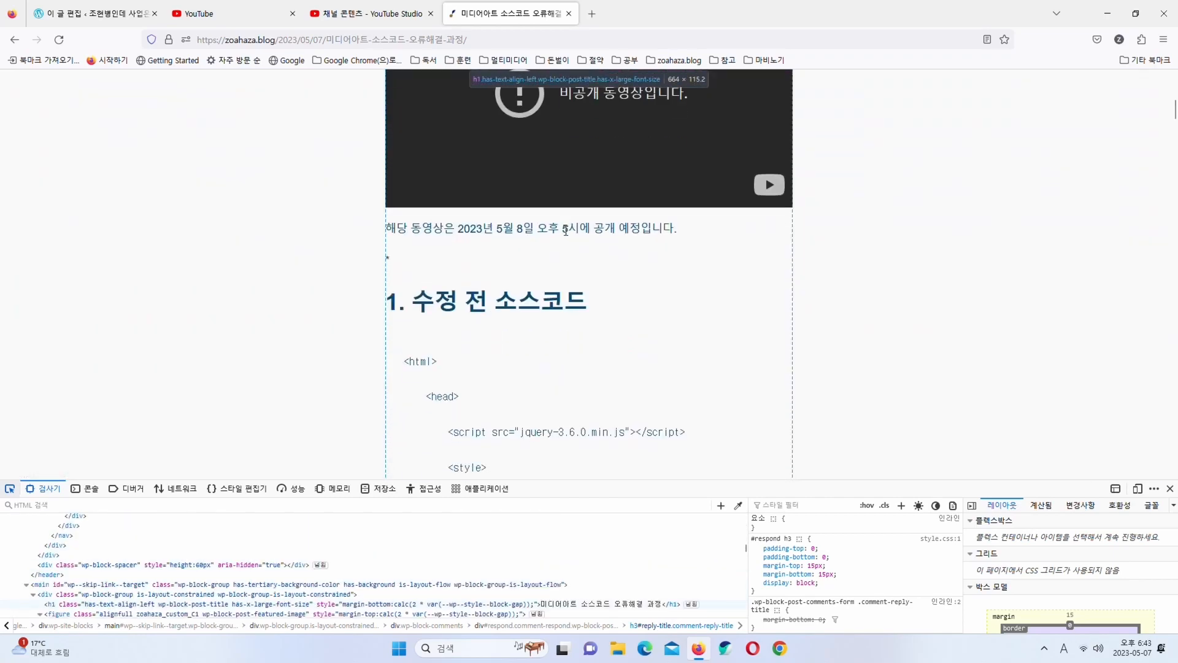
scroll(555, 184, up, 3)
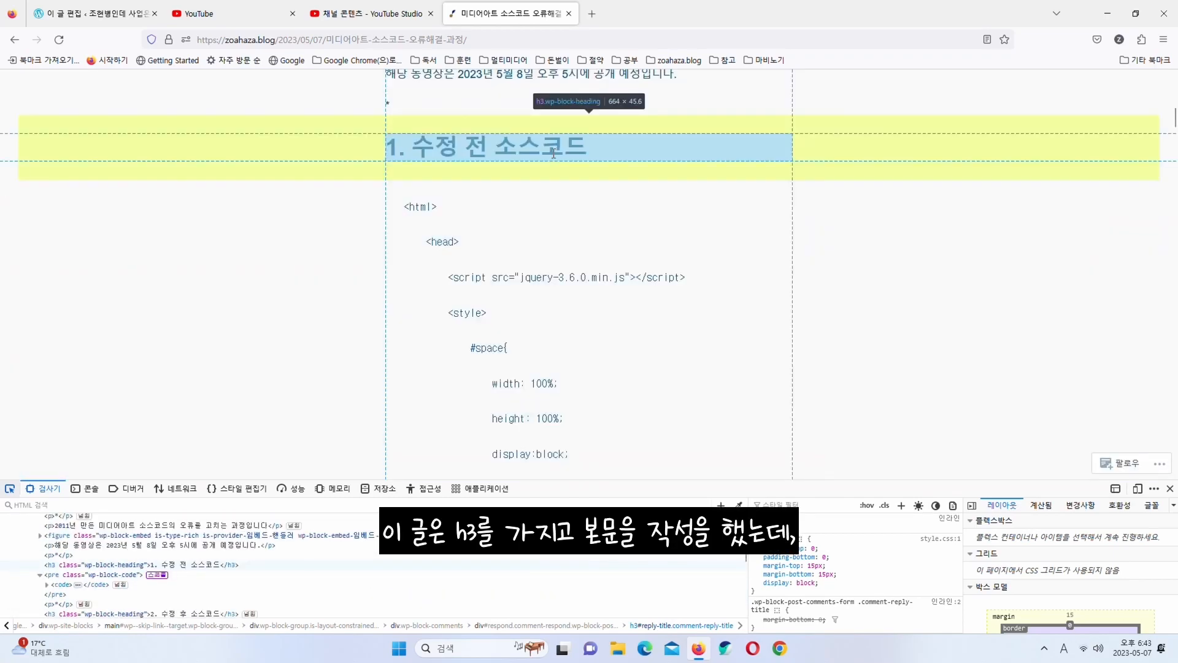
click(554, 153)
Review the start of the post and highlight the text of the 1. 수정 전 소스코드 heading
scroll(563, 167, up, 4)
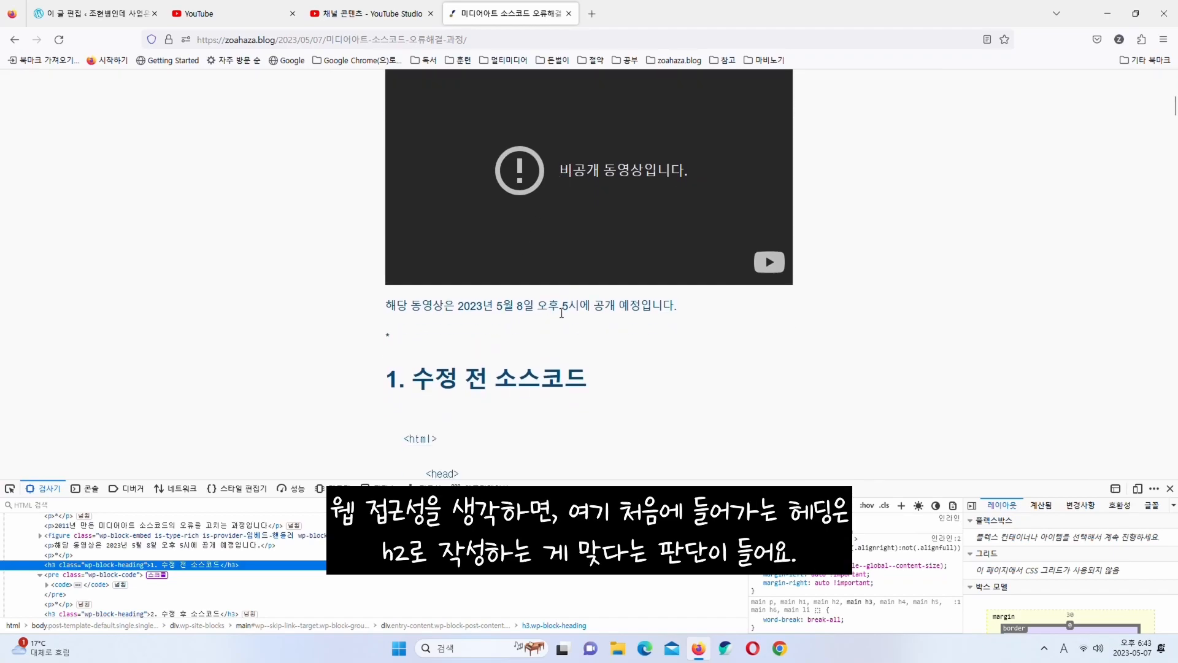
scroll(602, 311, up, 5)
scroll(604, 316, down, 8)
triple_click(439, 301)
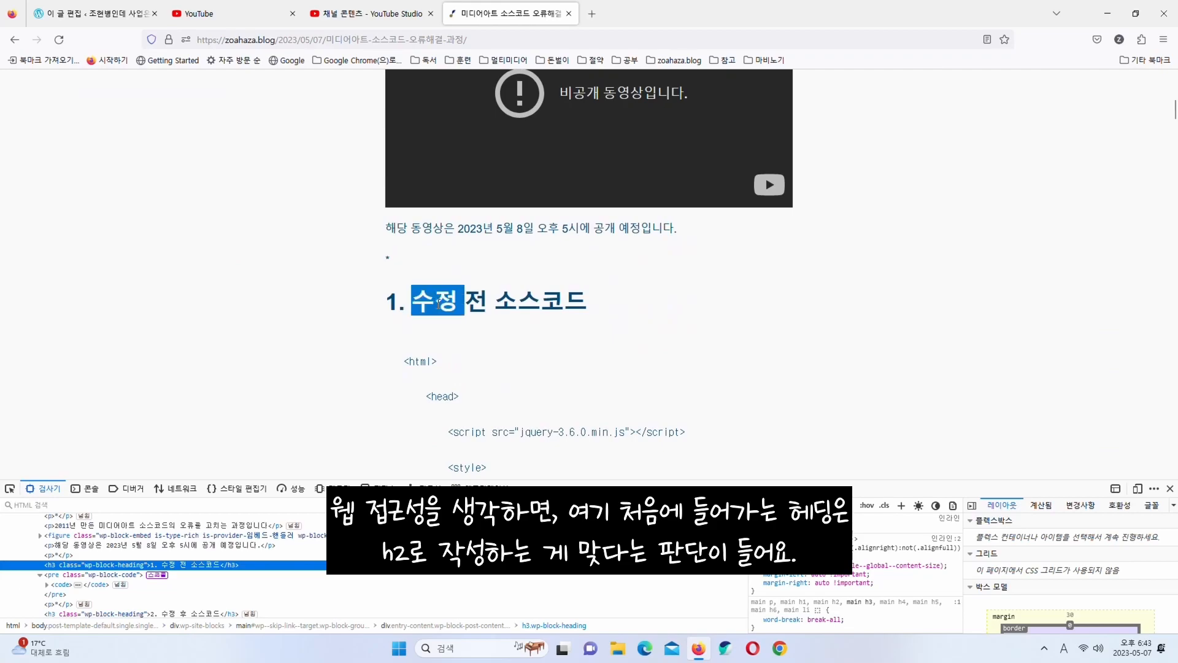
click(407, 303)
drag(390, 304, 581, 299)
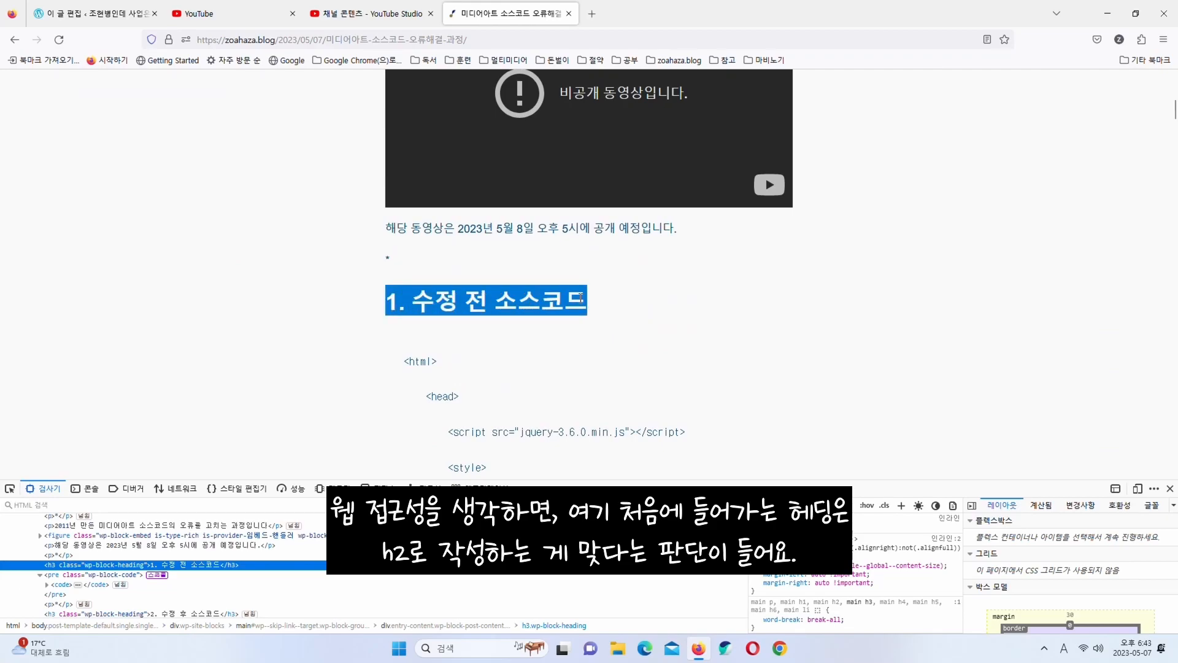
click(483, 301)
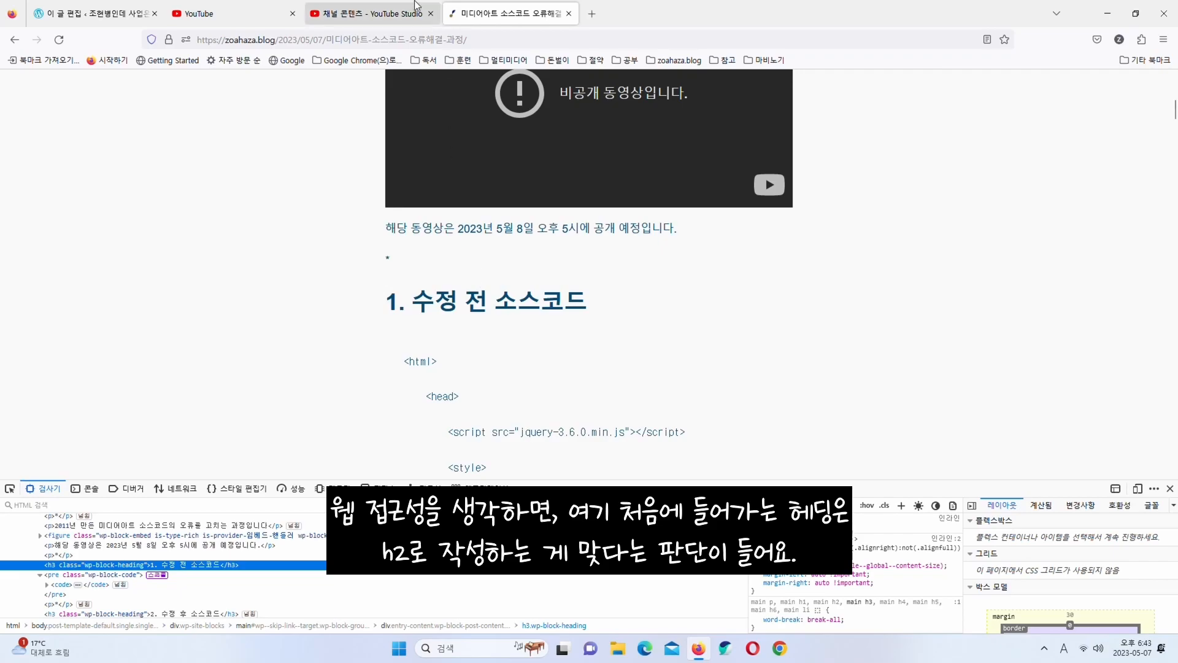
Return to the WordPress post being edited and set the 해당 영상 heading's level to H2
click(394, 7)
click(276, 9)
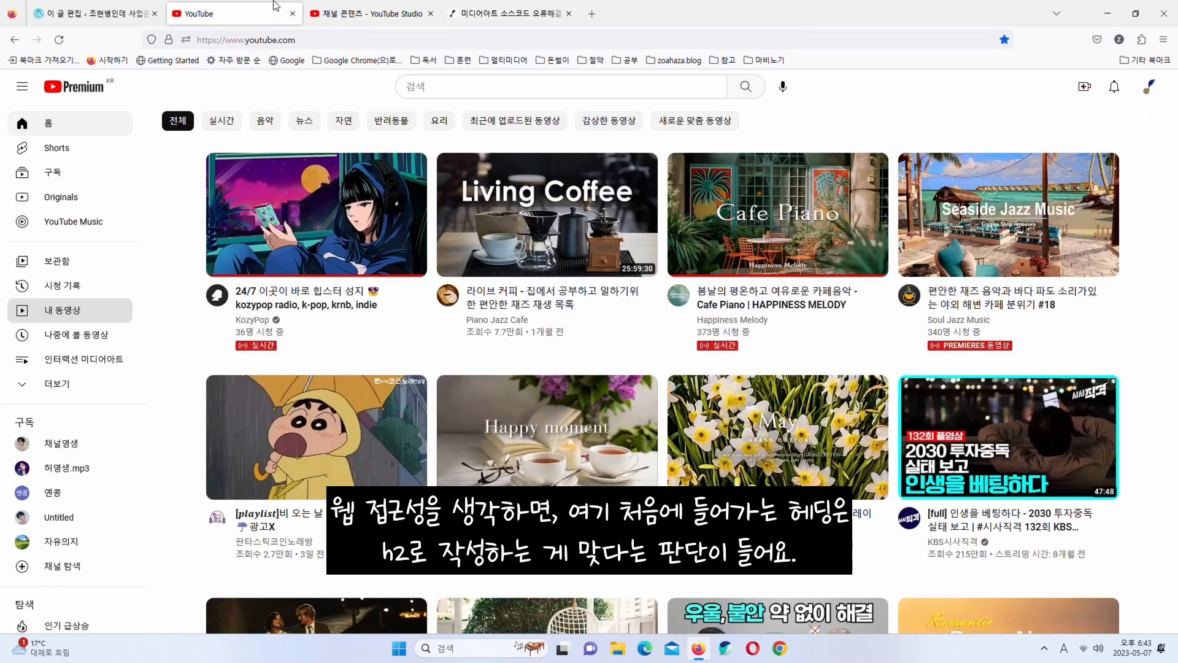
click(111, 14)
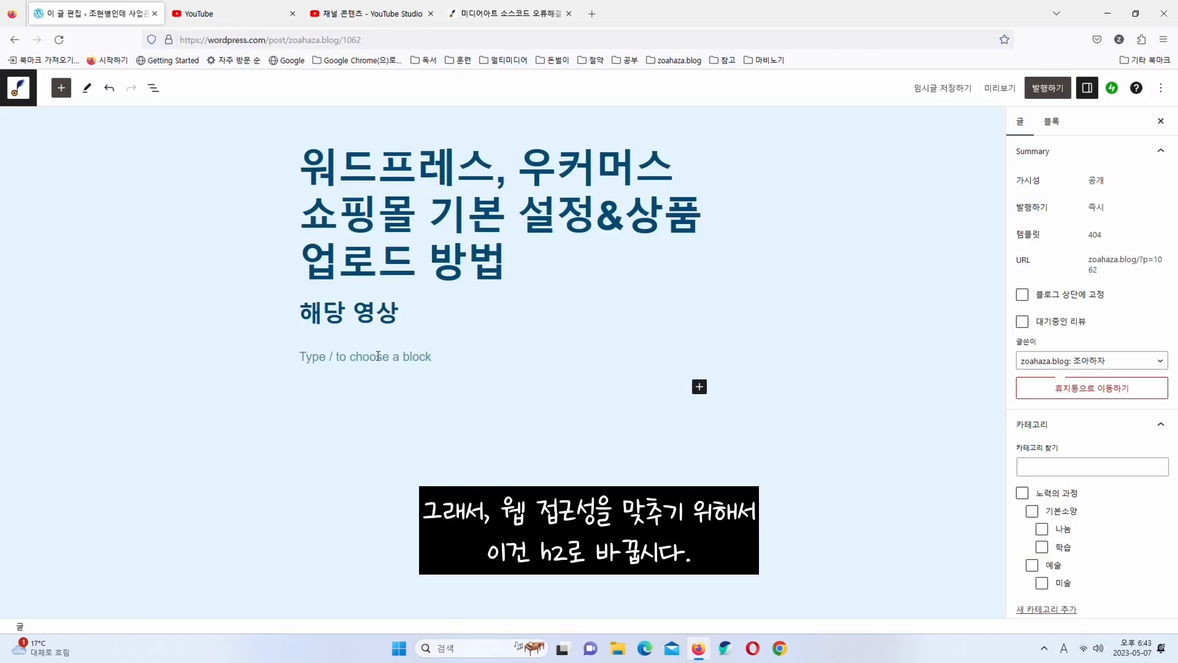
click(360, 324)
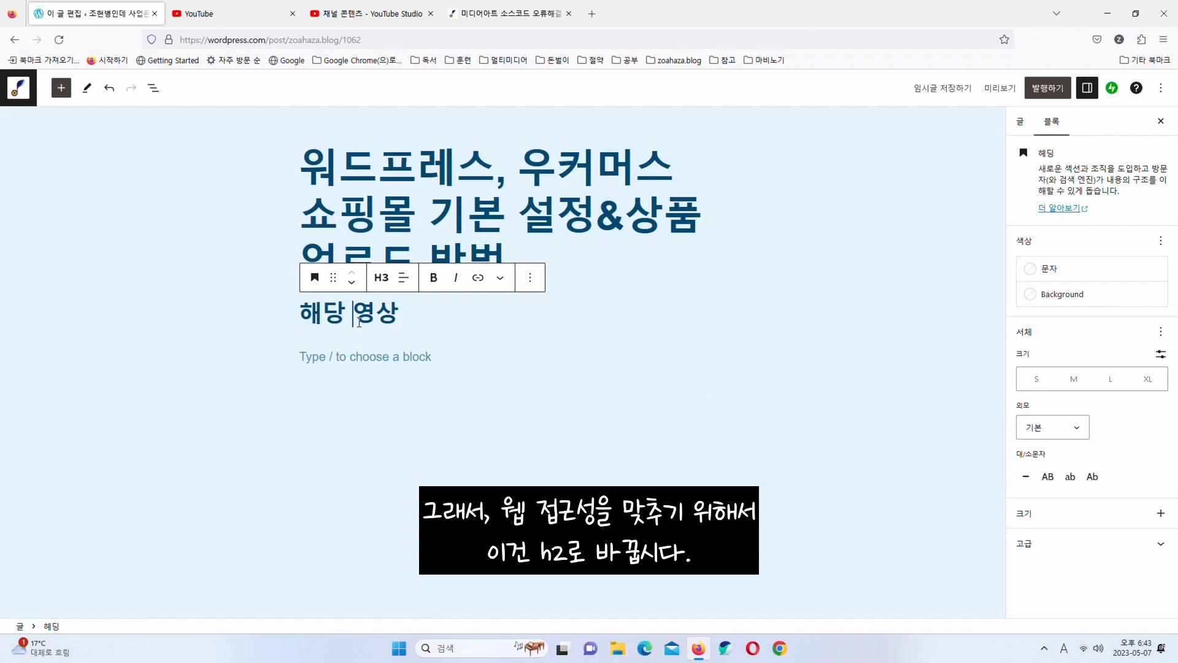
click(382, 281)
click(386, 338)
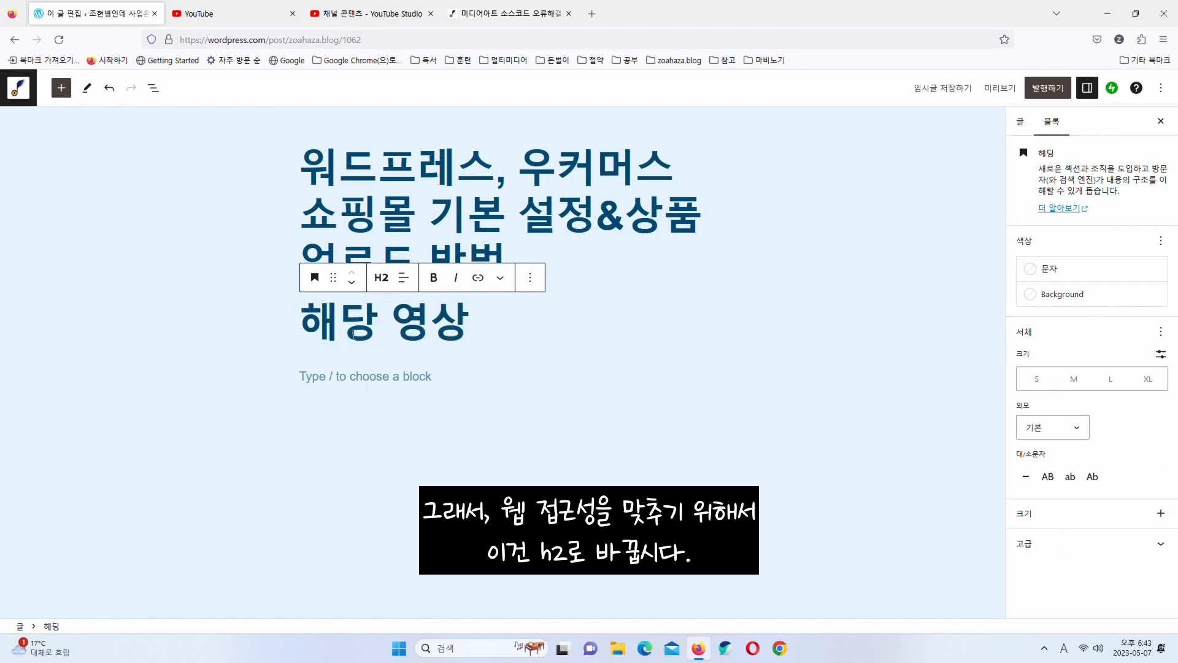
Number the 해당 영상 heading with 1. and start the paragraph below it with 1-1
click(304, 327)
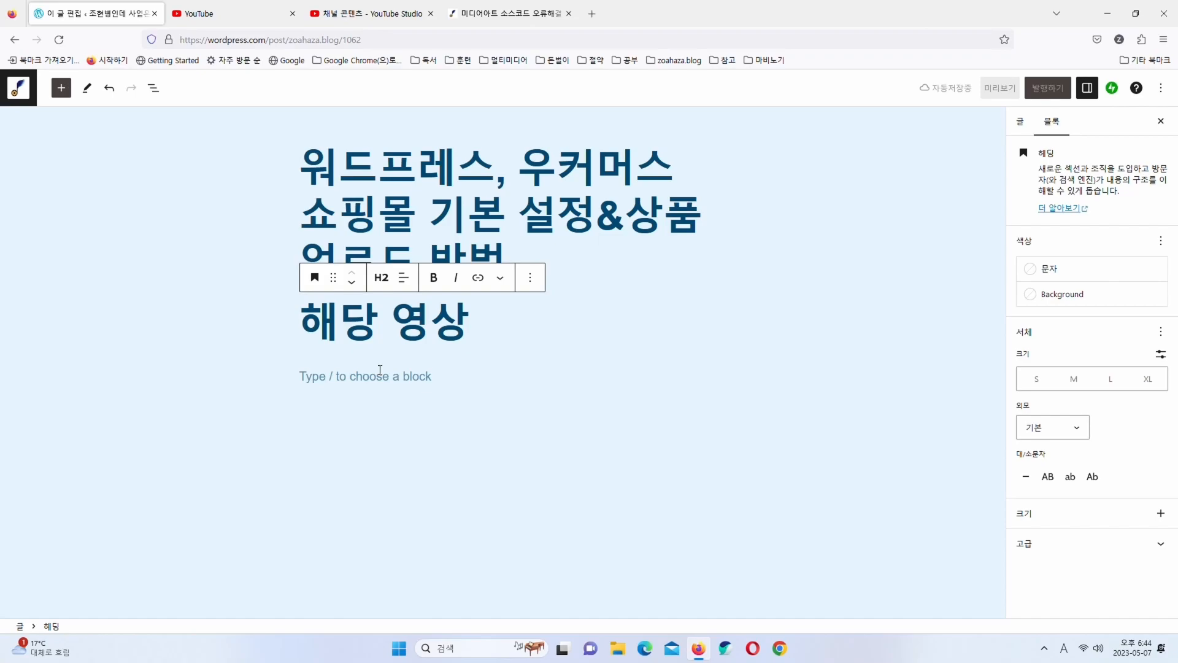
text(1.)
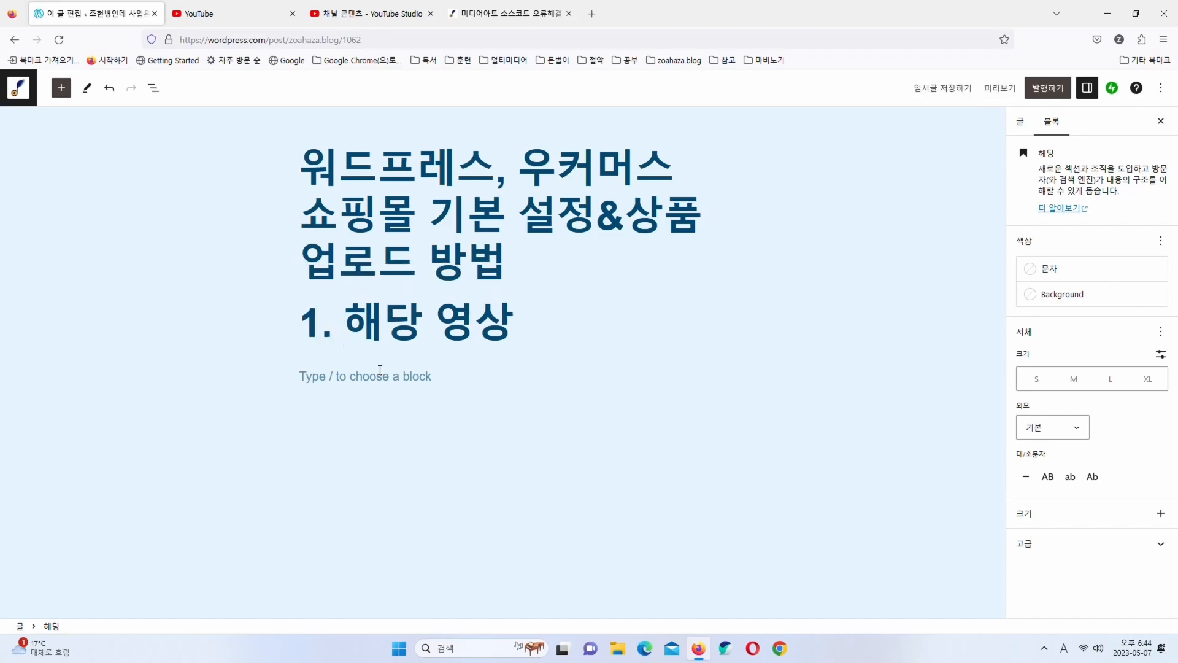
click(380, 370)
text(1-1.)
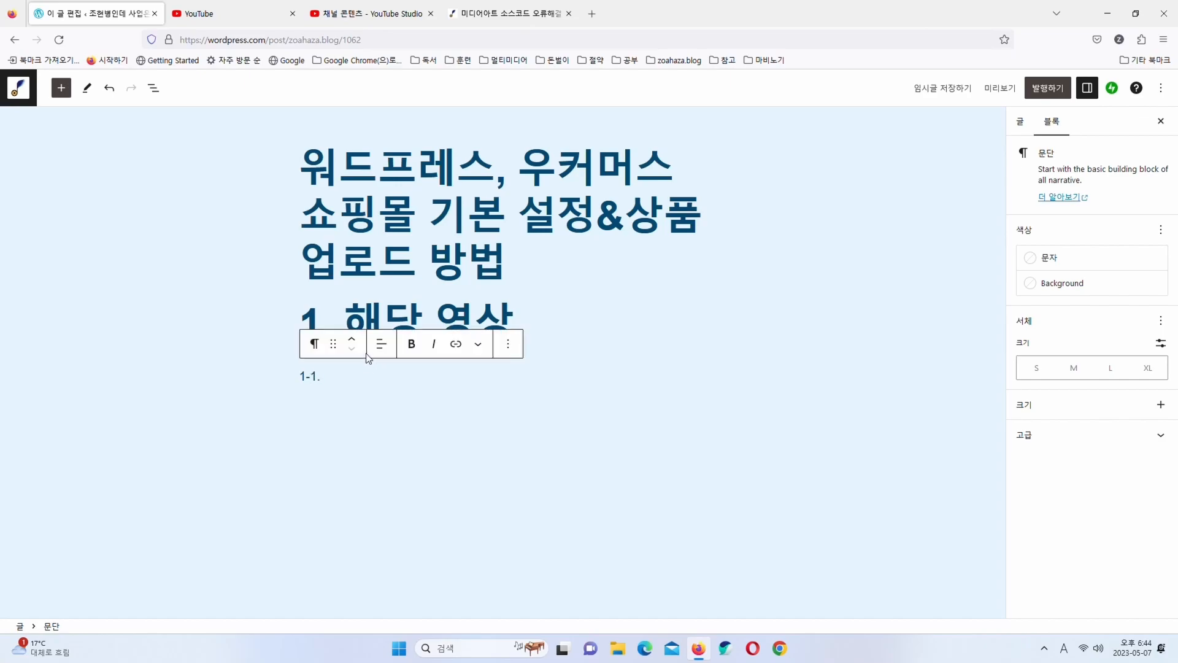
Check the title of the shop basic settings video in YouTube Studio and return to the post
click(393, 9)
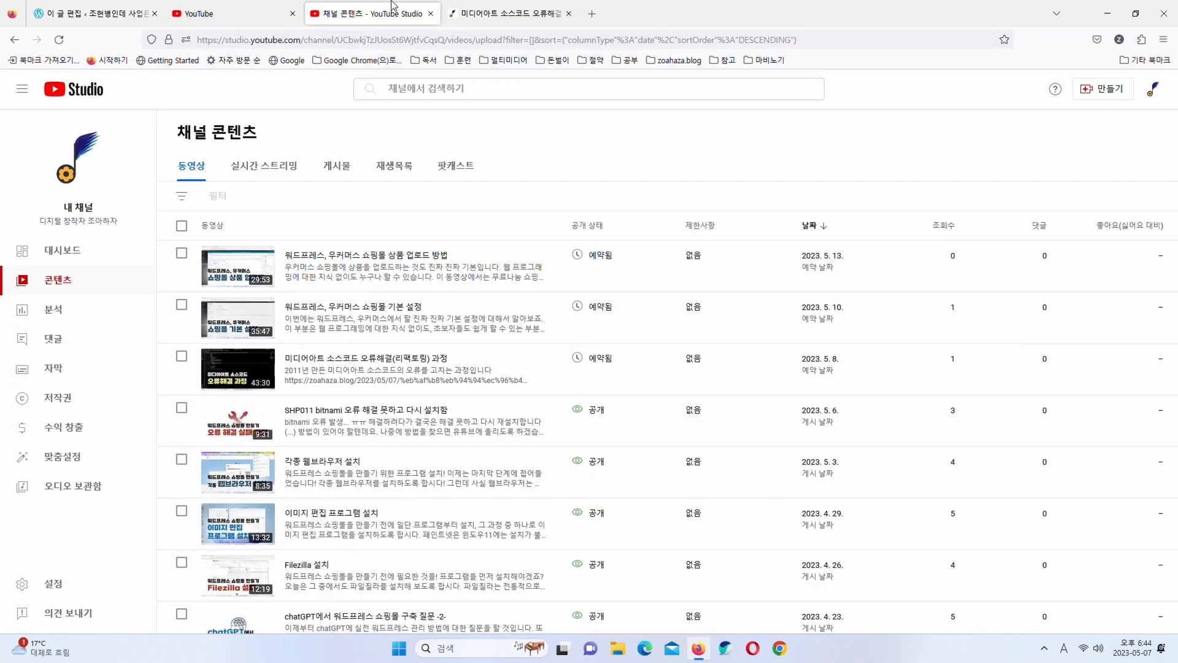
drag(429, 310, 380, 306)
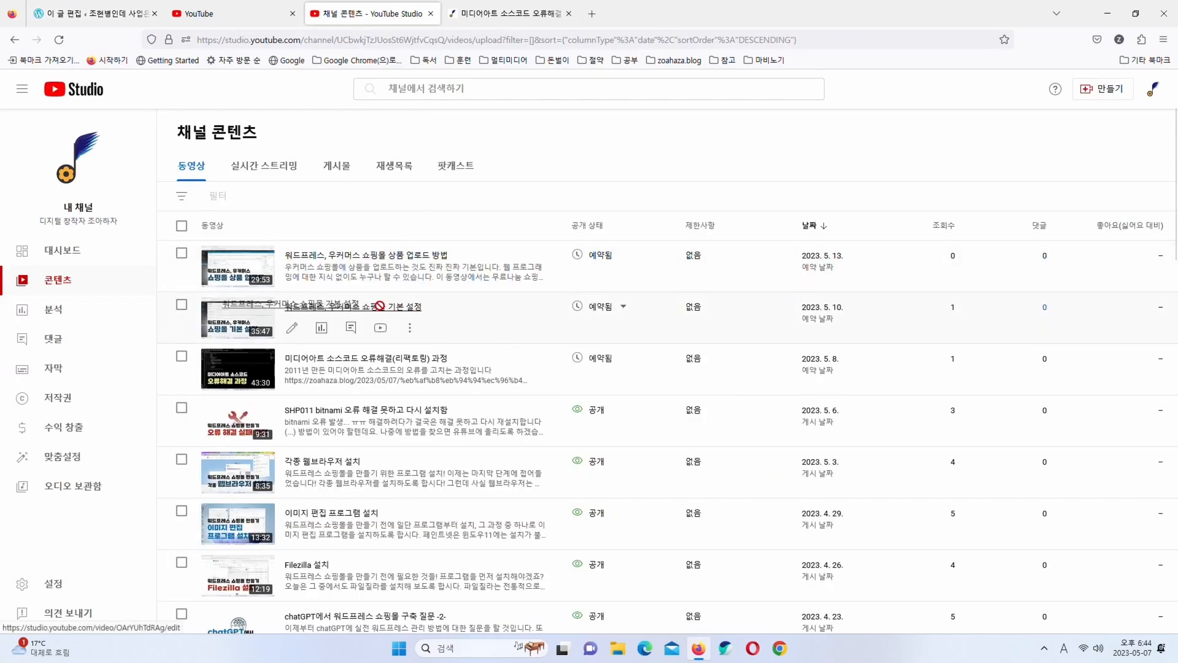
click(76, 16)
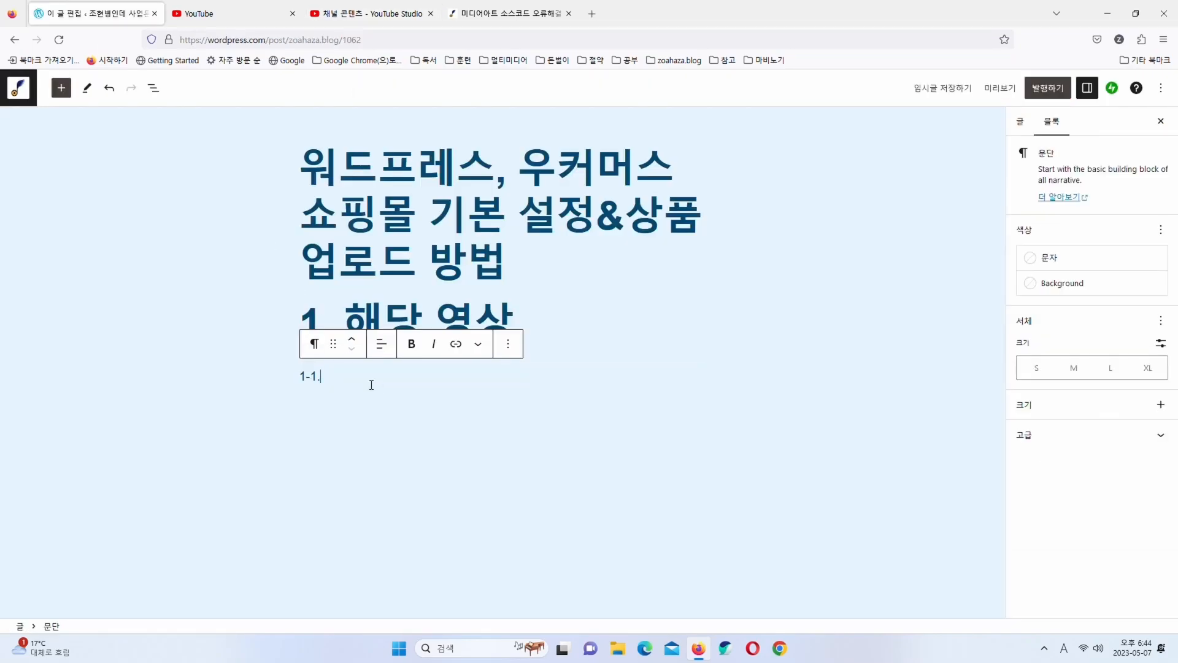
Complete line 1-1 with 워드프레스, 우커머스 쇼핑몰 기본 설정 and start a new paragraph below it with 1-2
text(dn)
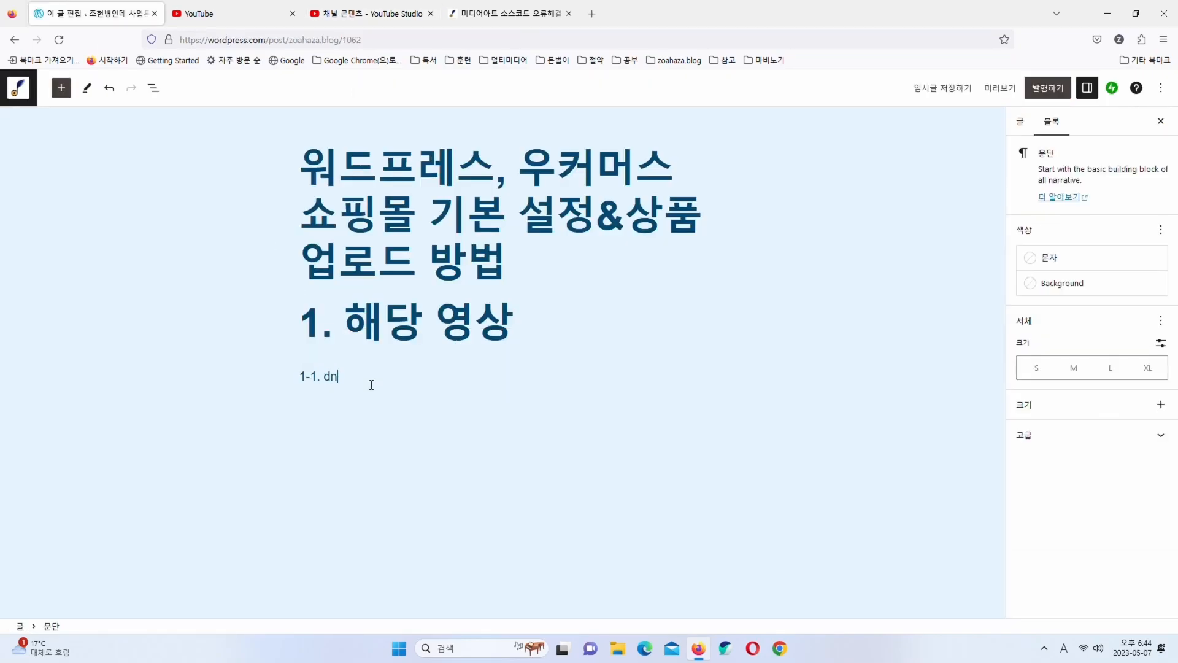
text(jemvmfptm, dnzpajtm tyvldahf rlqhs tjfwjd)
key(Return)
text(1-2.)
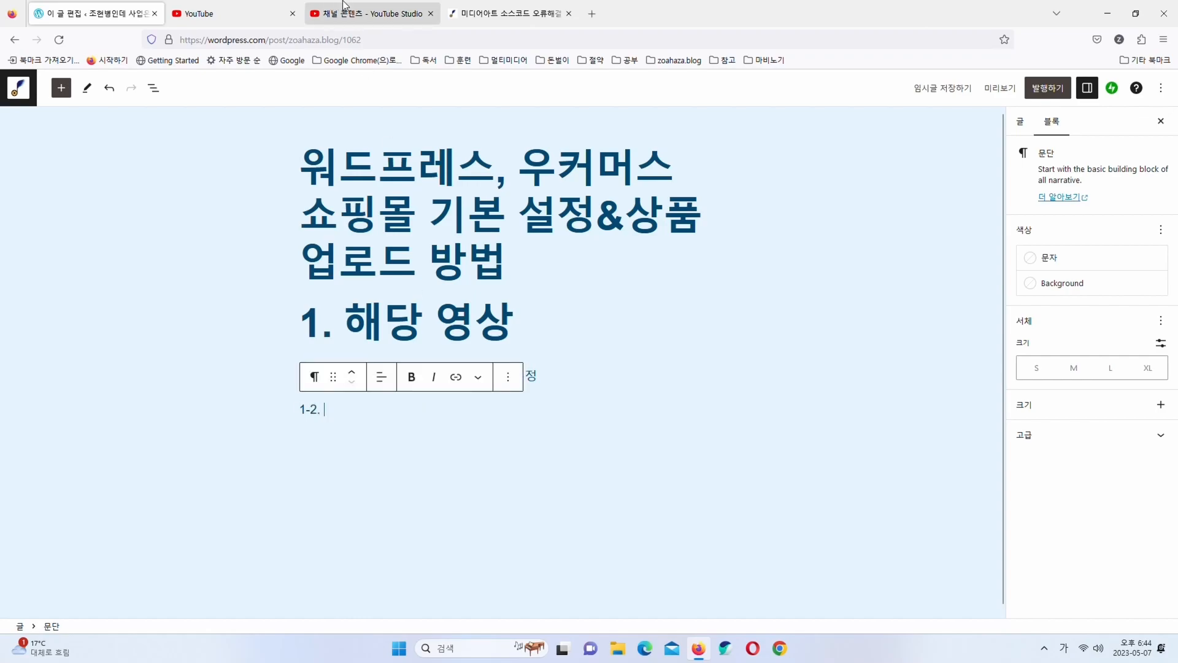
Write 워드프레스, 우커머스 쇼핑몰 상품 업로드 방법 after 1-2., checking the wording against the video title in YouTube Studio
click(344, 9)
click(95, 5)
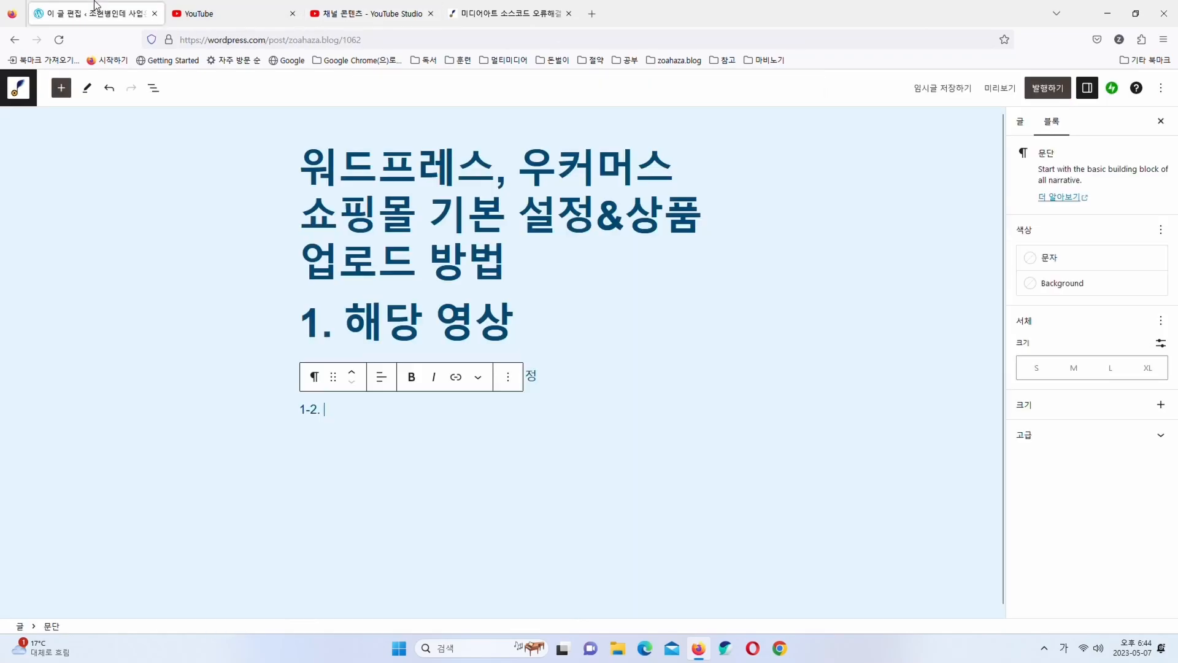
text(2. dnjemvmfptm, dnzjajtm tyvldahf)
click(416, 7)
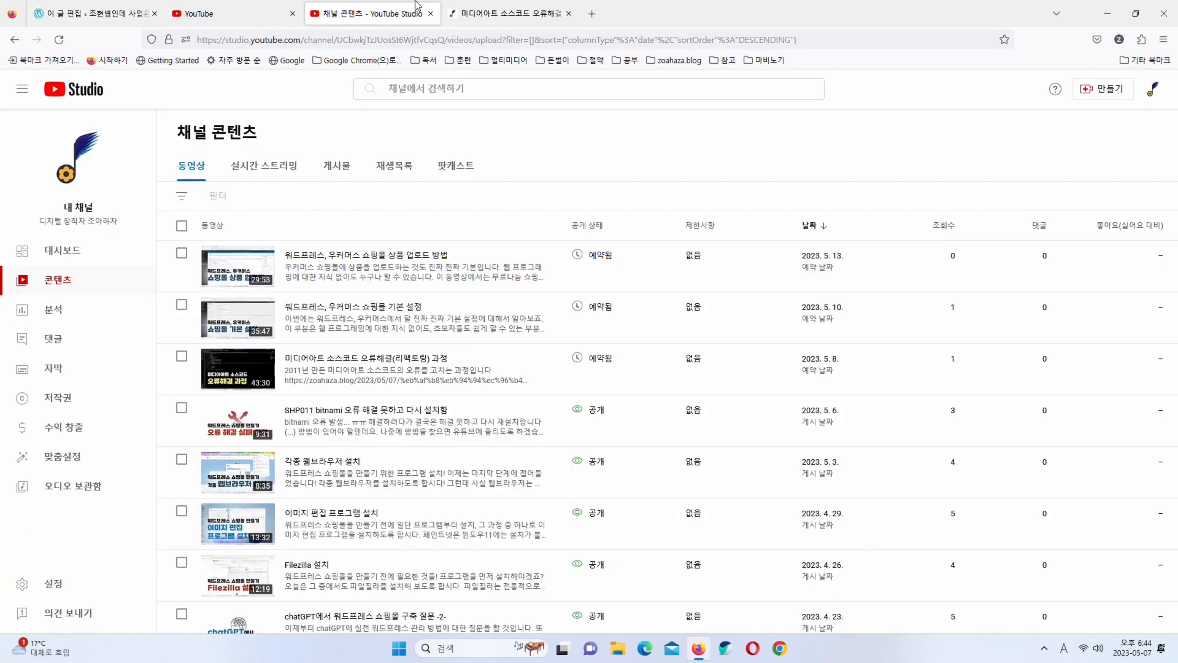
click(63, 8)
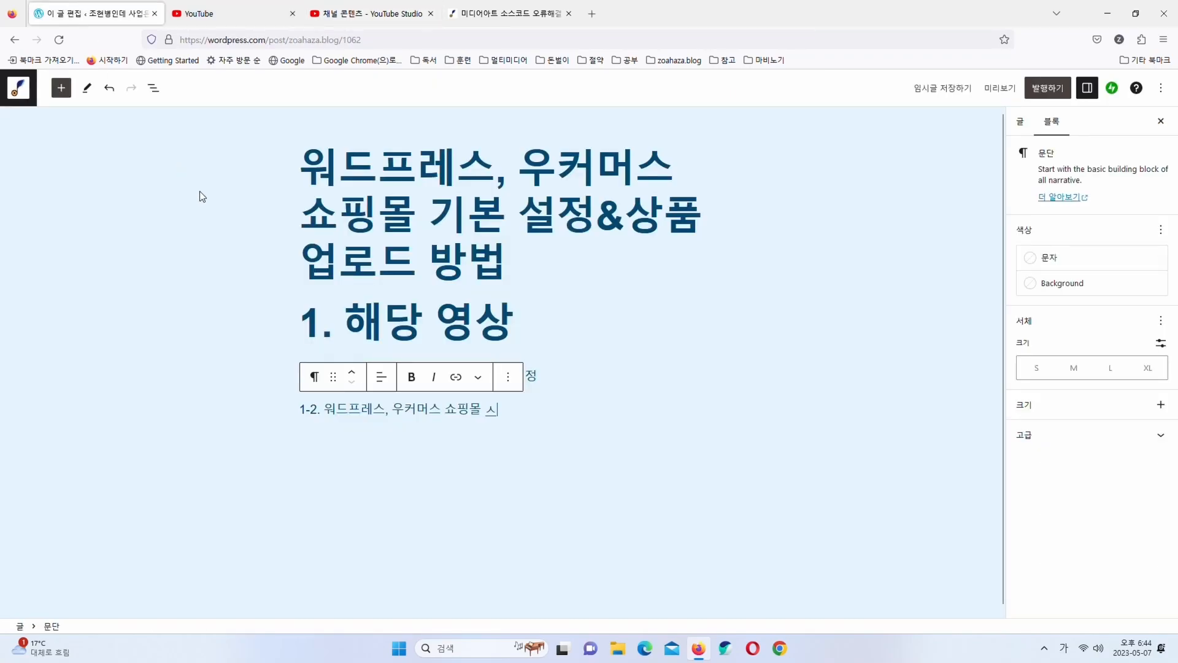
text(tkdvna jqfh)
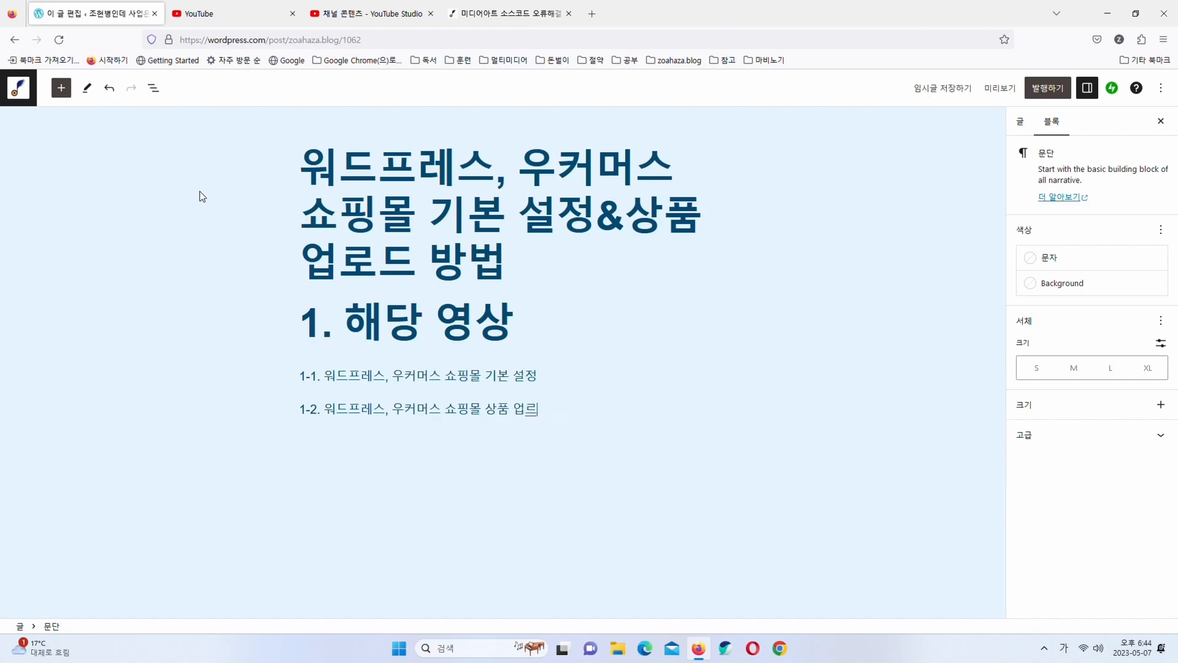
text(em qkd qjq)
click(368, 14)
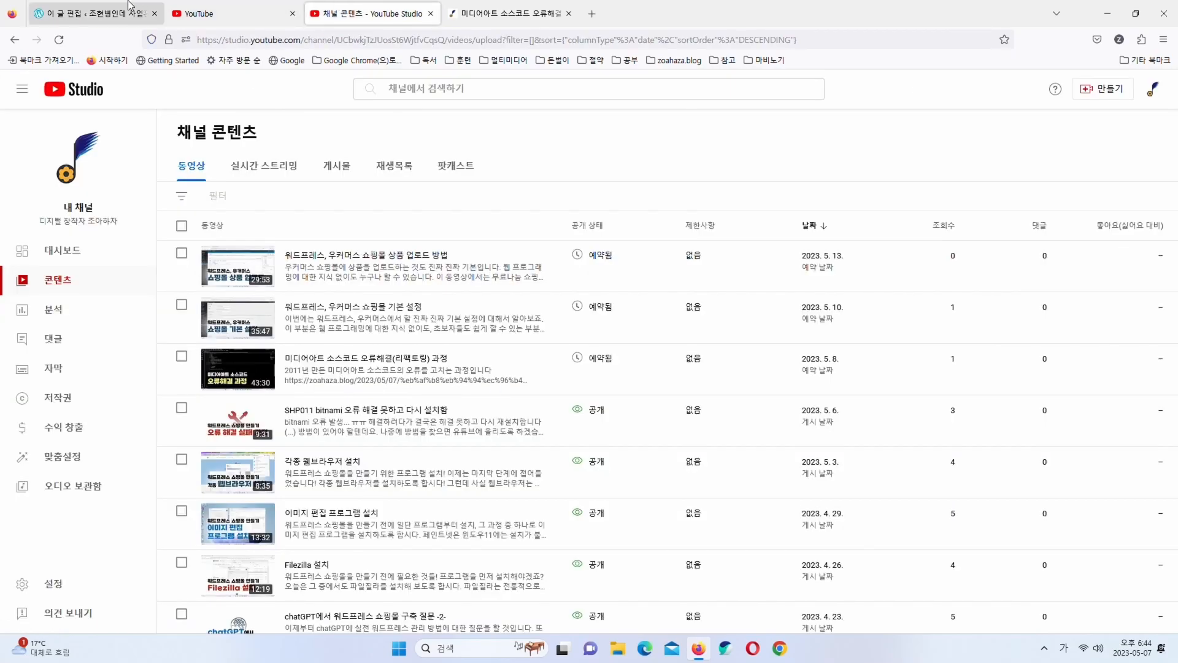
click(129, 5)
Add an empty paragraph between the 1-1 and 1-2 lines
click(570, 373)
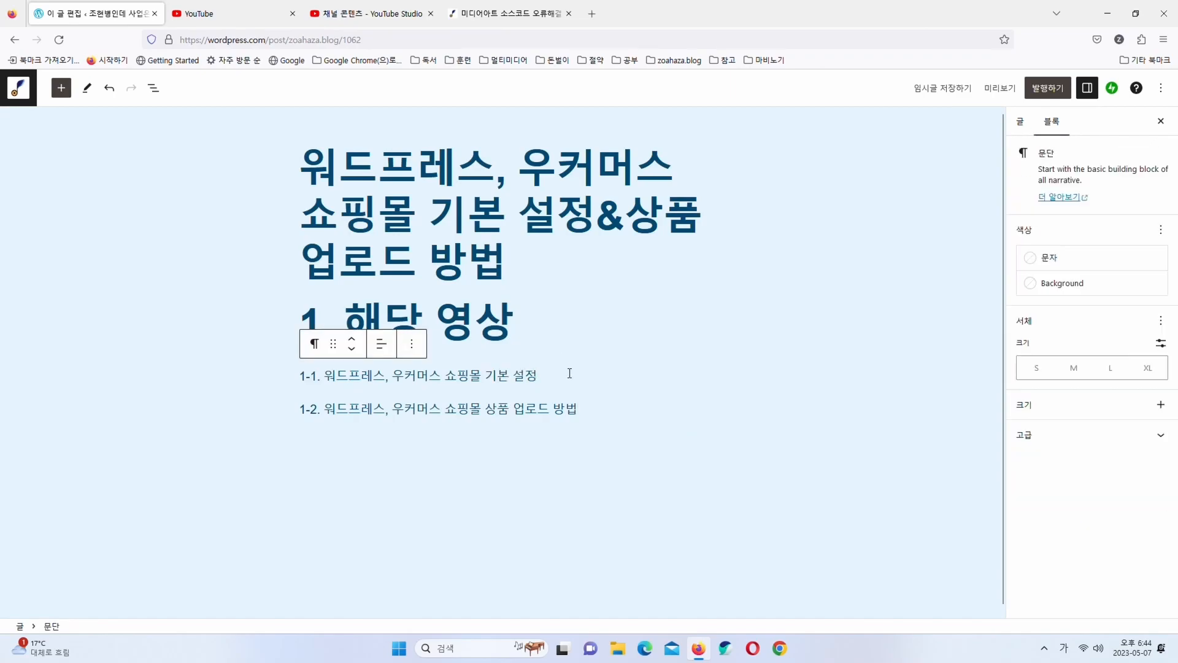
key(Return)
click(476, 376)
key(Delete)
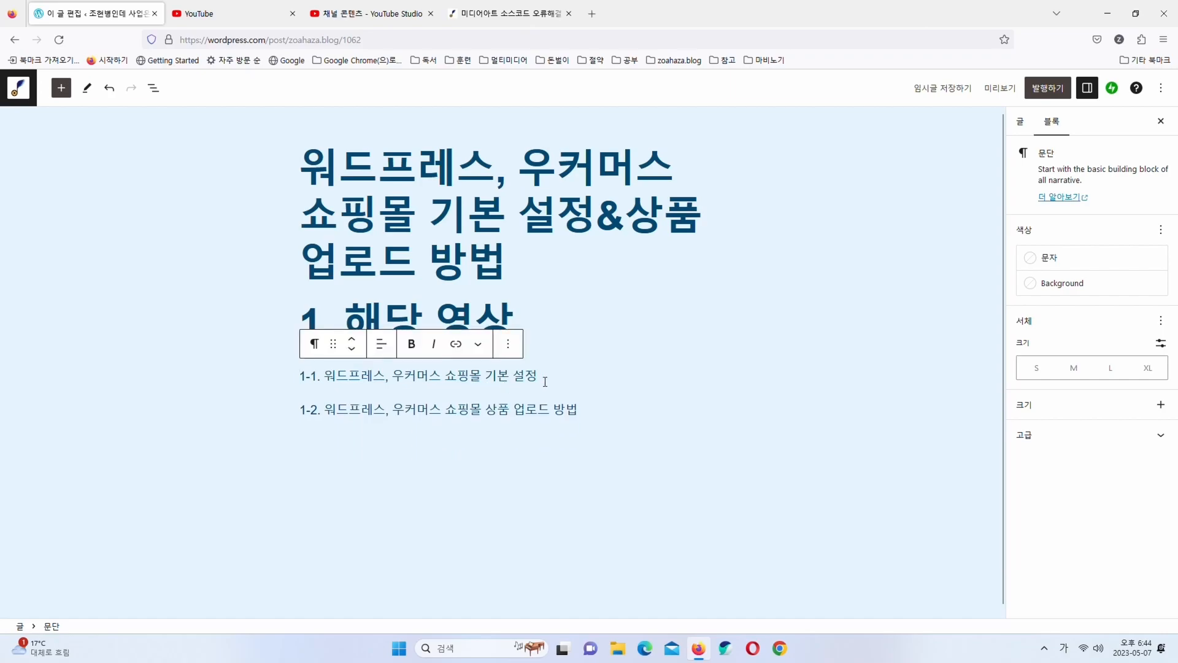
key(Return)
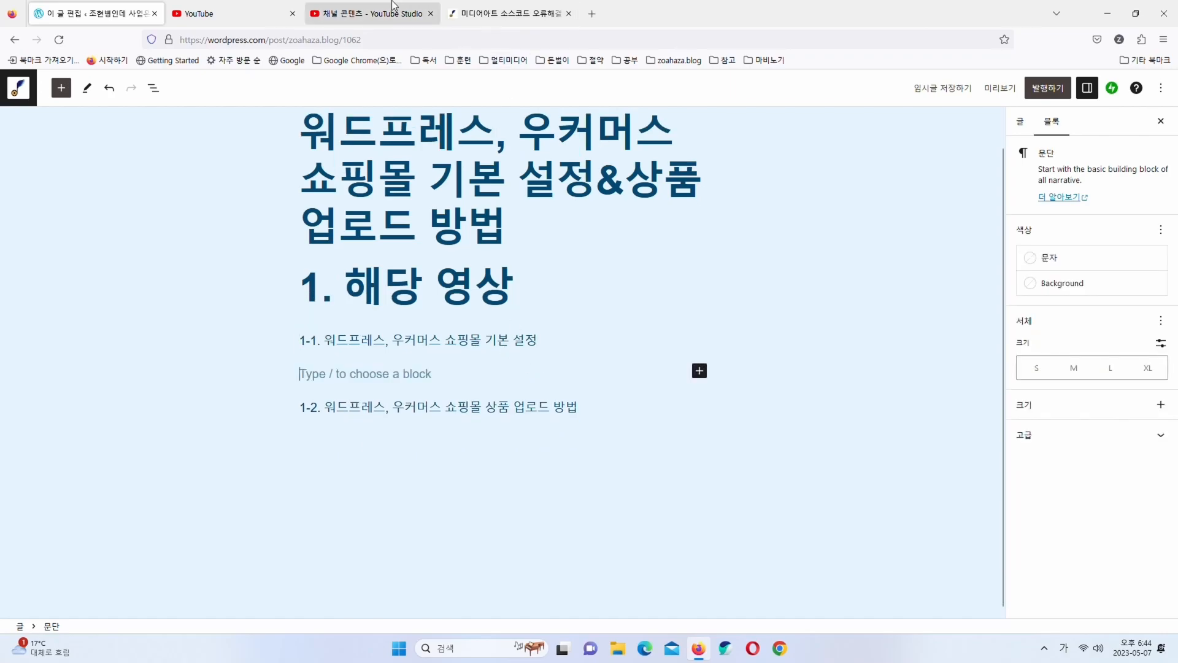
Open the 워드프레스, 우커머스 쇼핑몰 기본 설정 video on YouTube from YouTube Studio and copy its share link
click(384, 14)
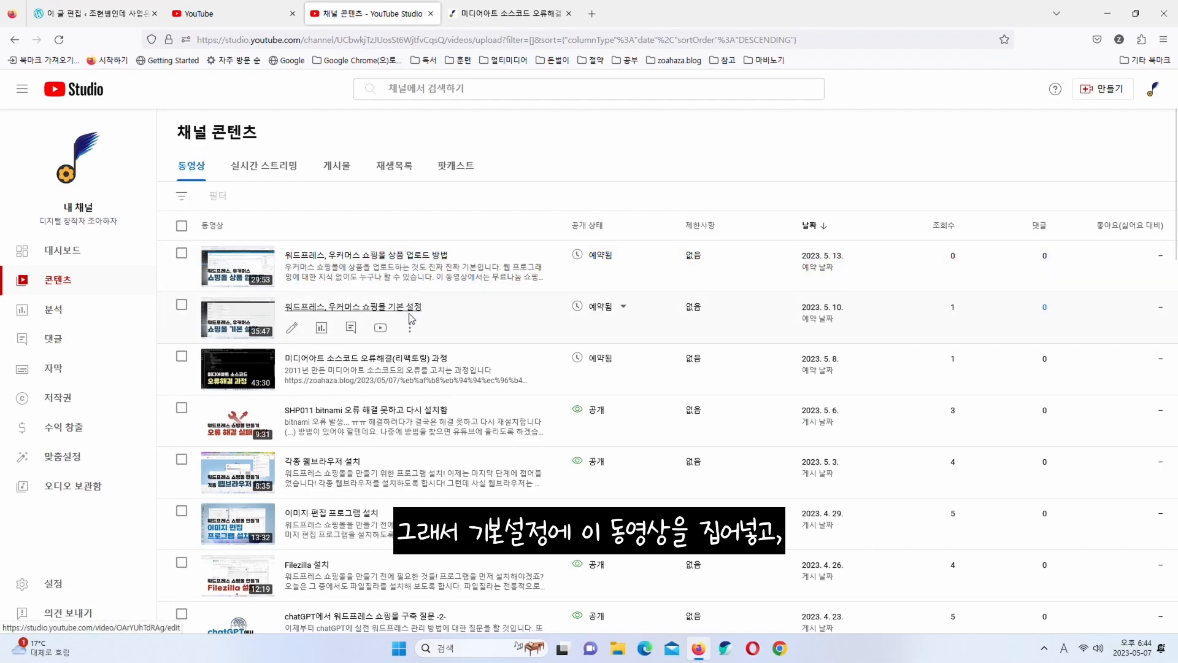
click(381, 329)
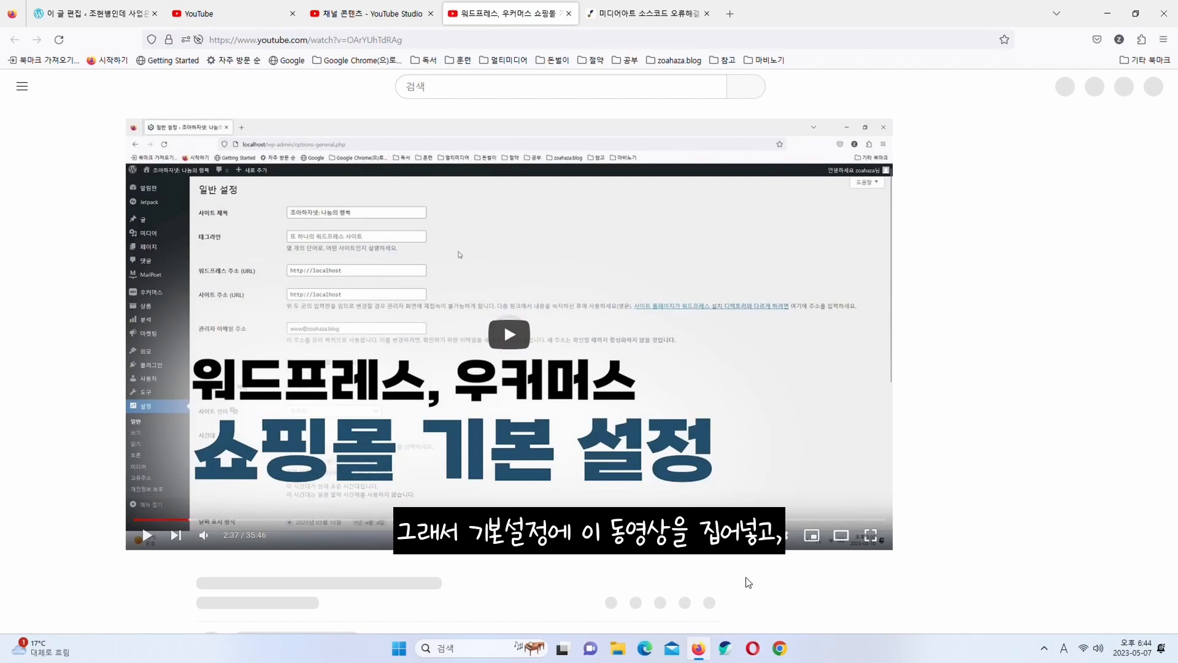
scroll(746, 579, down, 3)
click(687, 456)
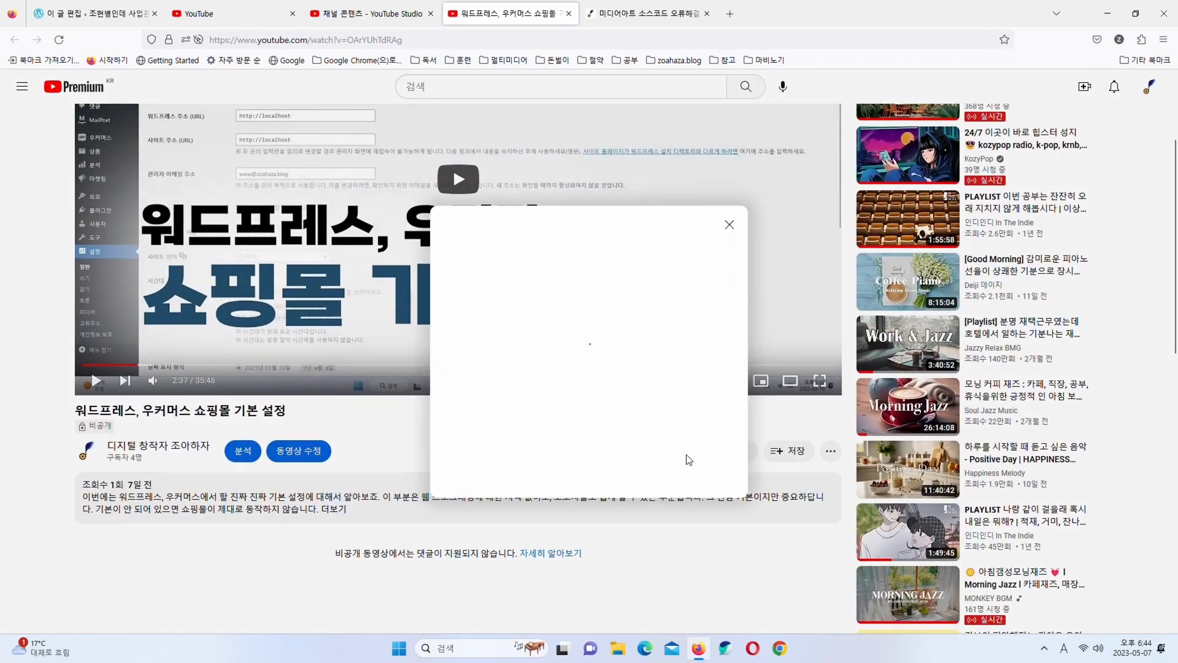
click(711, 422)
click(730, 225)
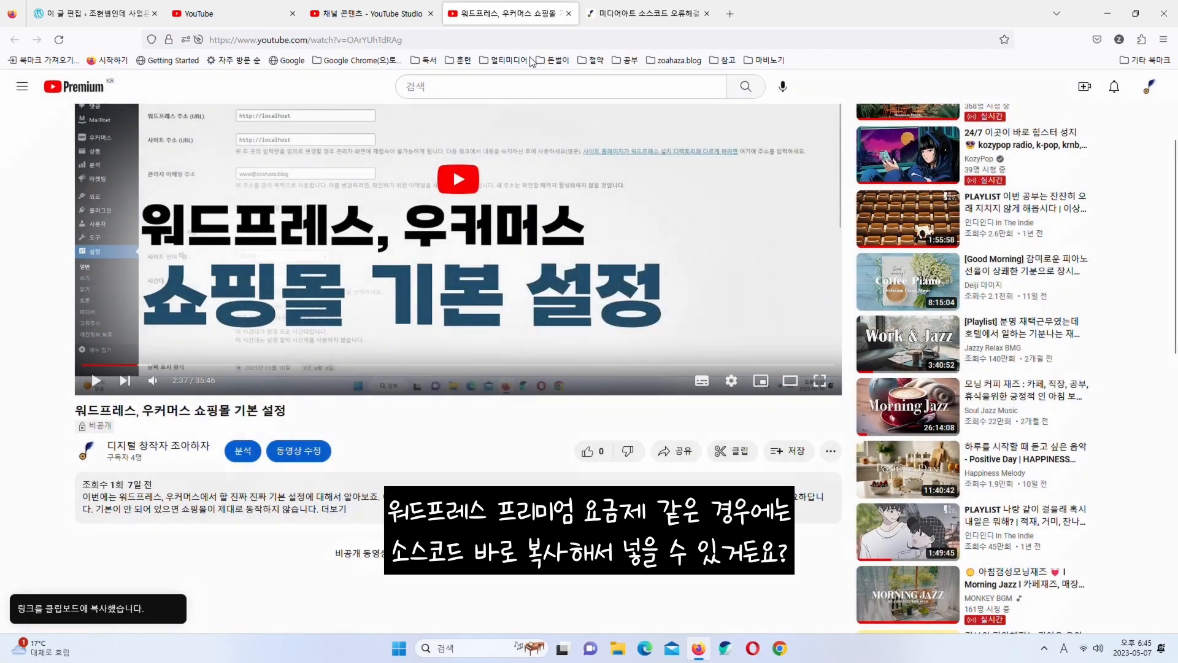
Return to the WordPress post and insert a video block in the empty paragraph below line 1-1
click(381, 13)
click(221, 13)
click(397, 6)
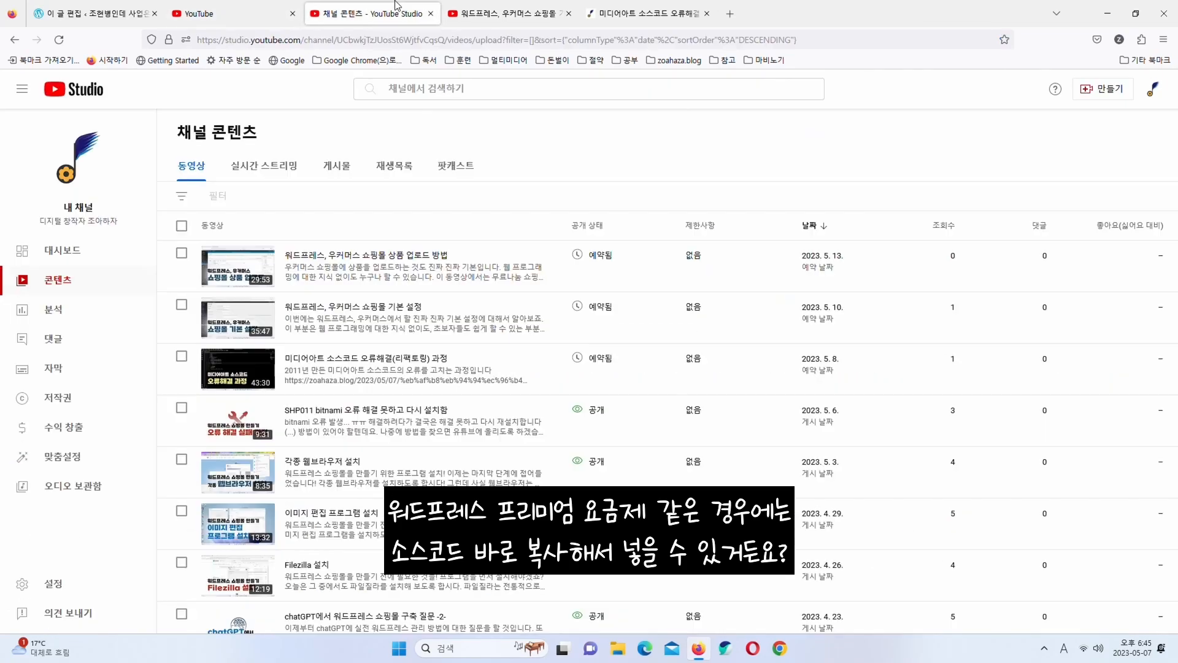
click(620, 7)
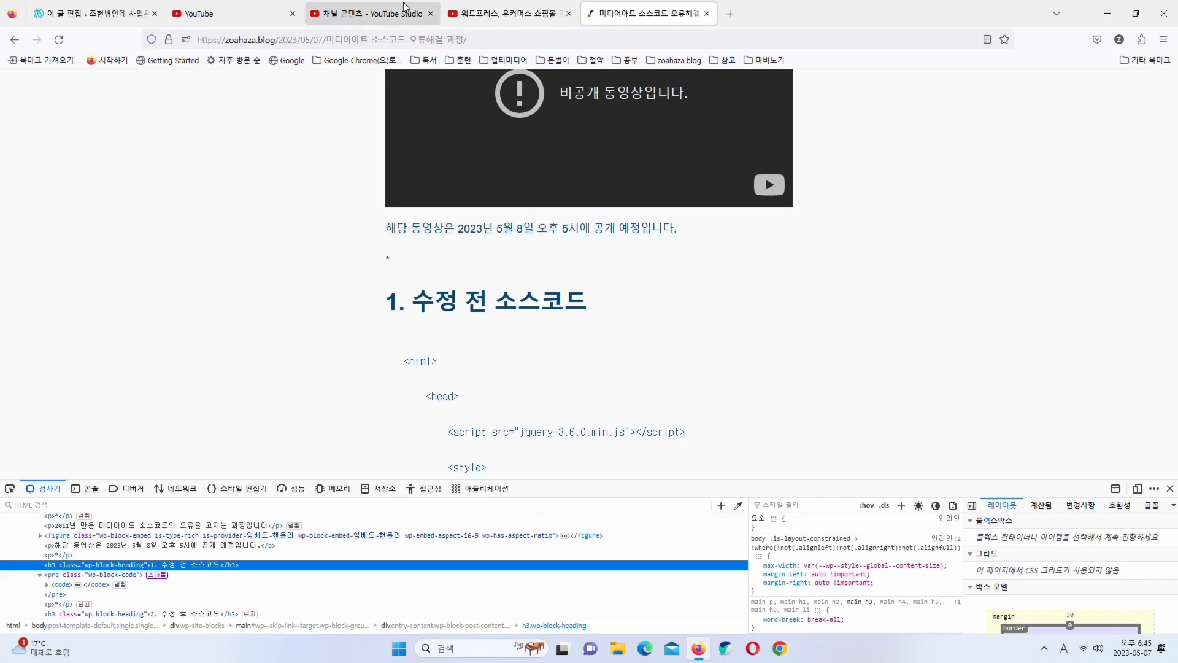
click(93, 12)
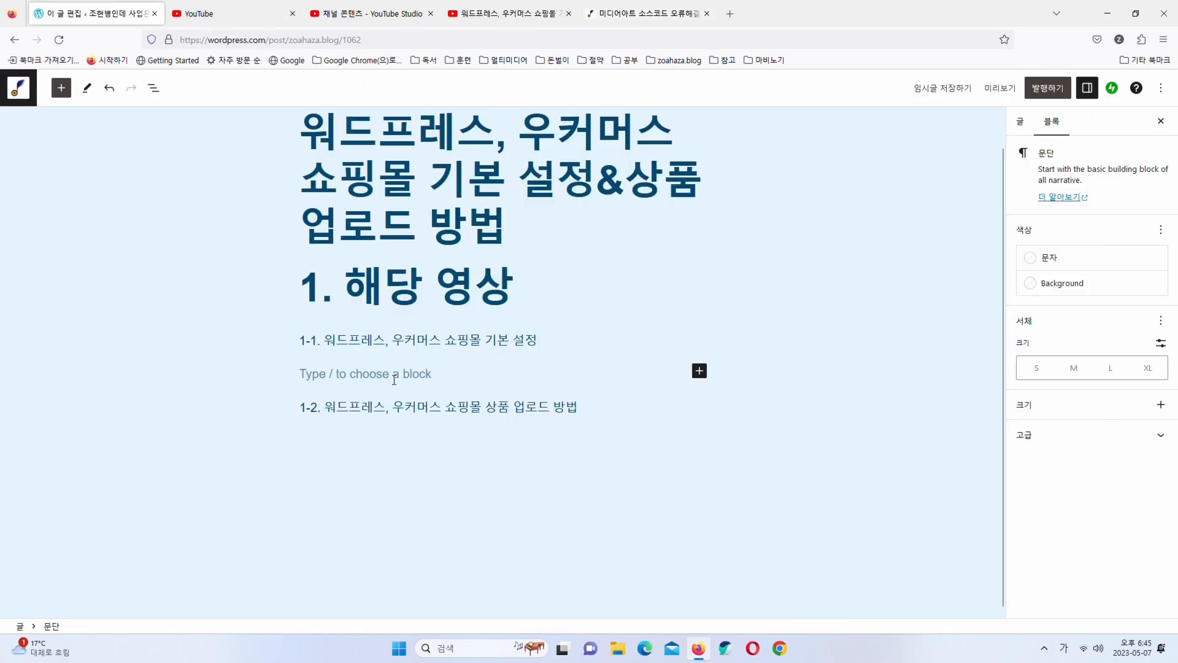
click(699, 371)
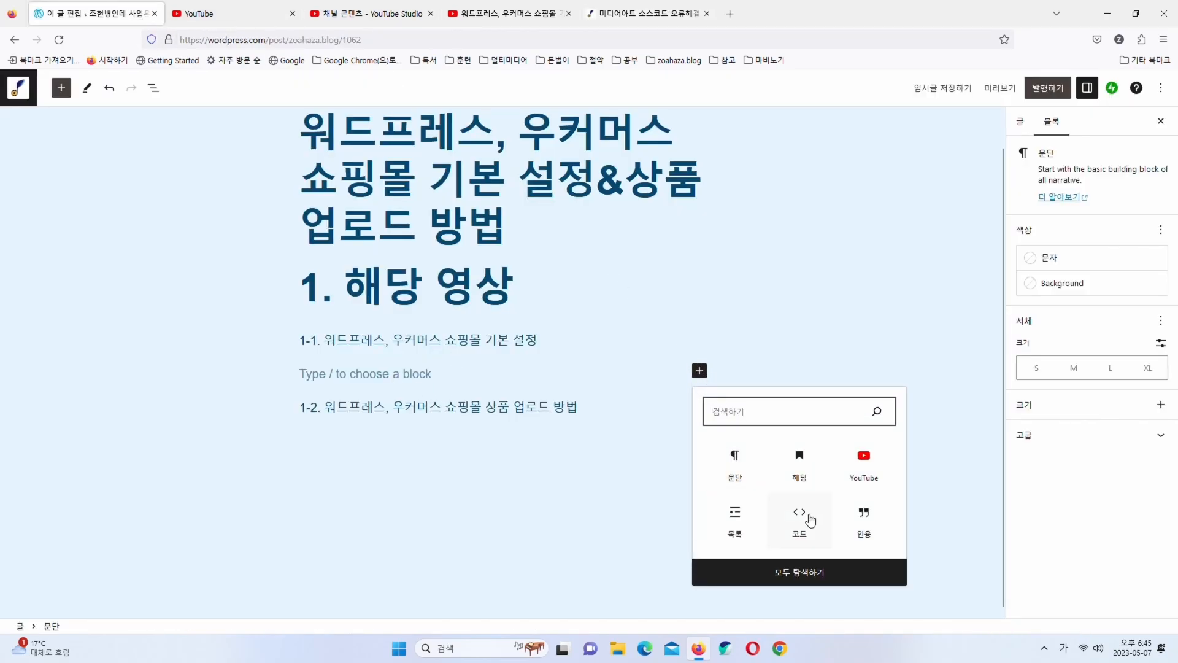
click(796, 573)
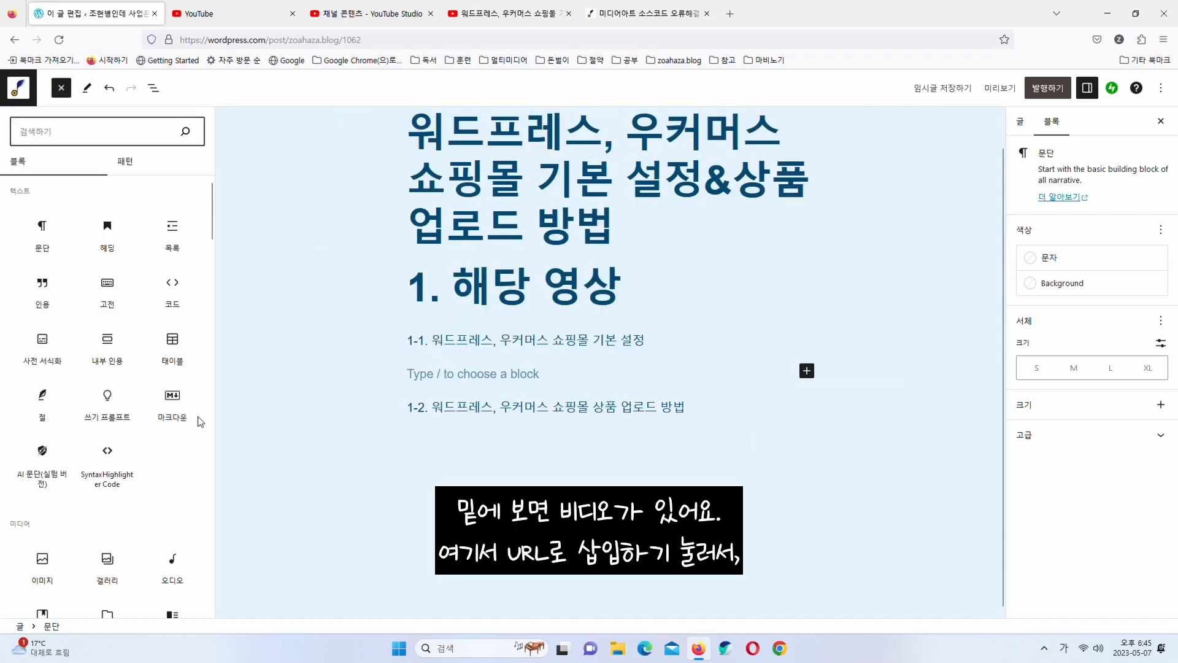
scroll(137, 441, down, 2)
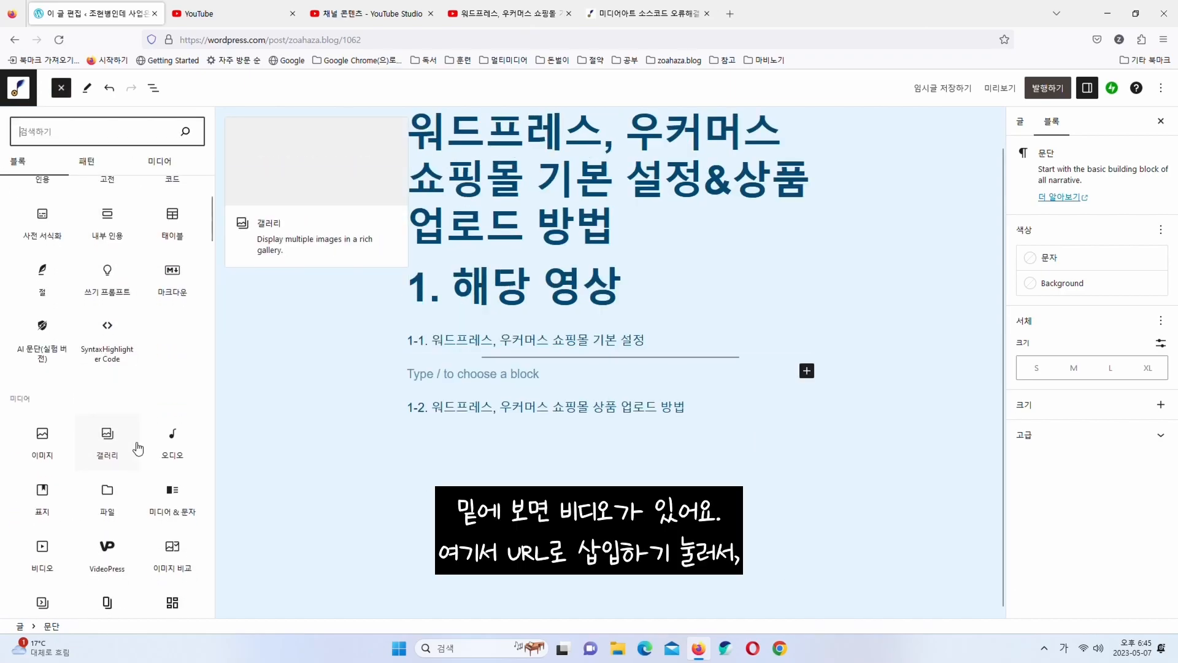
click(55, 554)
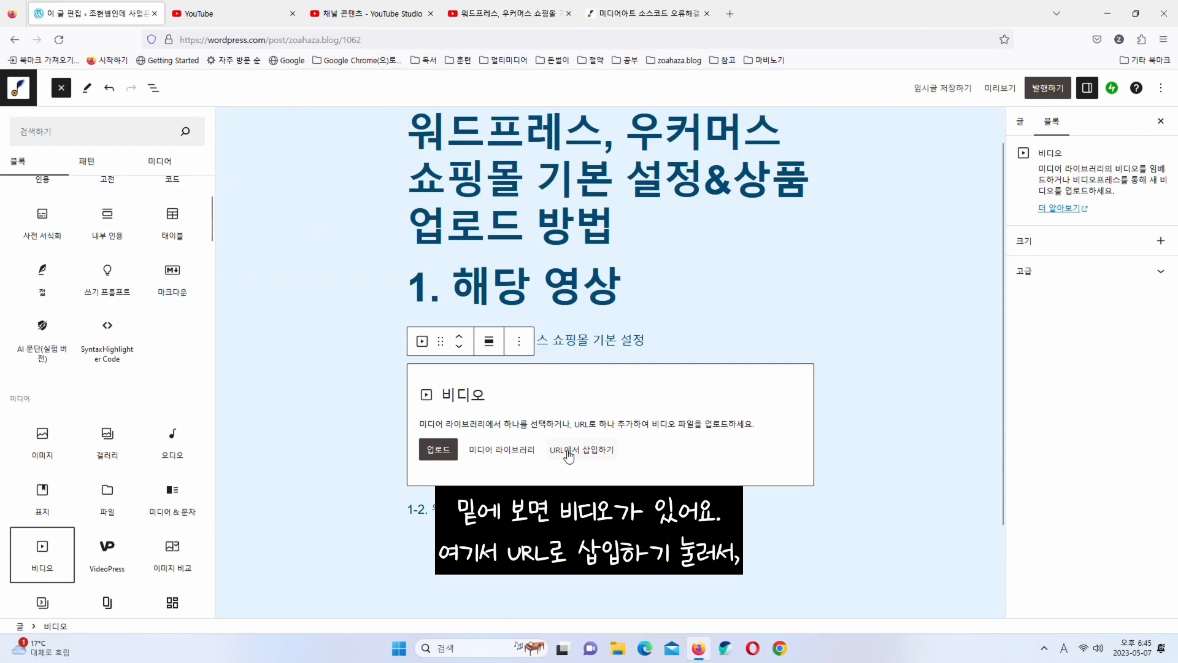
Embed the shop basic settings video in the video block from its copied YouTube URL
click(566, 452)
click(505, 456)
key(ctrl+v)
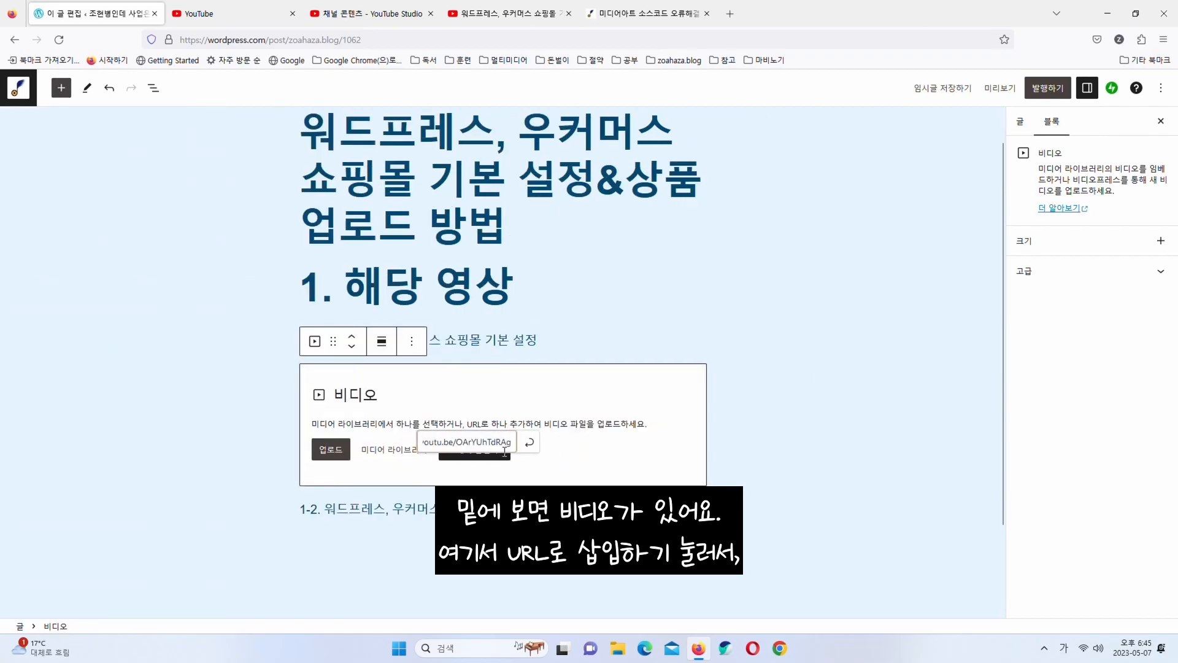
click(530, 442)
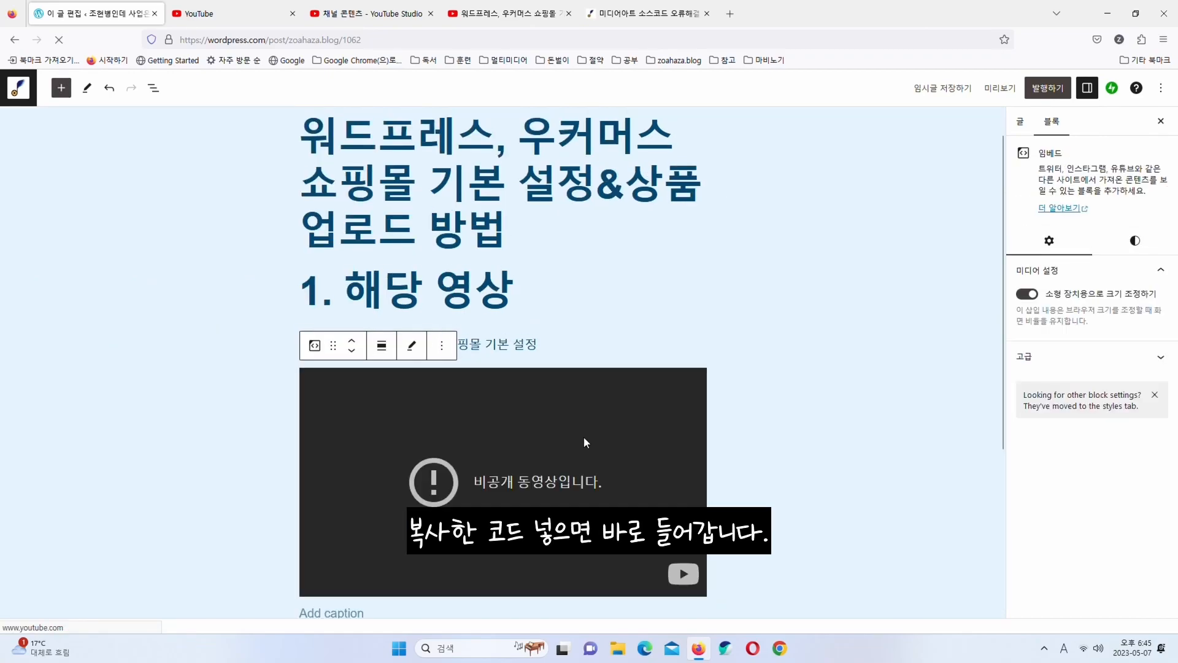
Place the cursor after line 1-2, check the basic settings video's scheduled date in YouTube Studio and close its YouTube page
scroll(577, 437, down, 4)
click(595, 410)
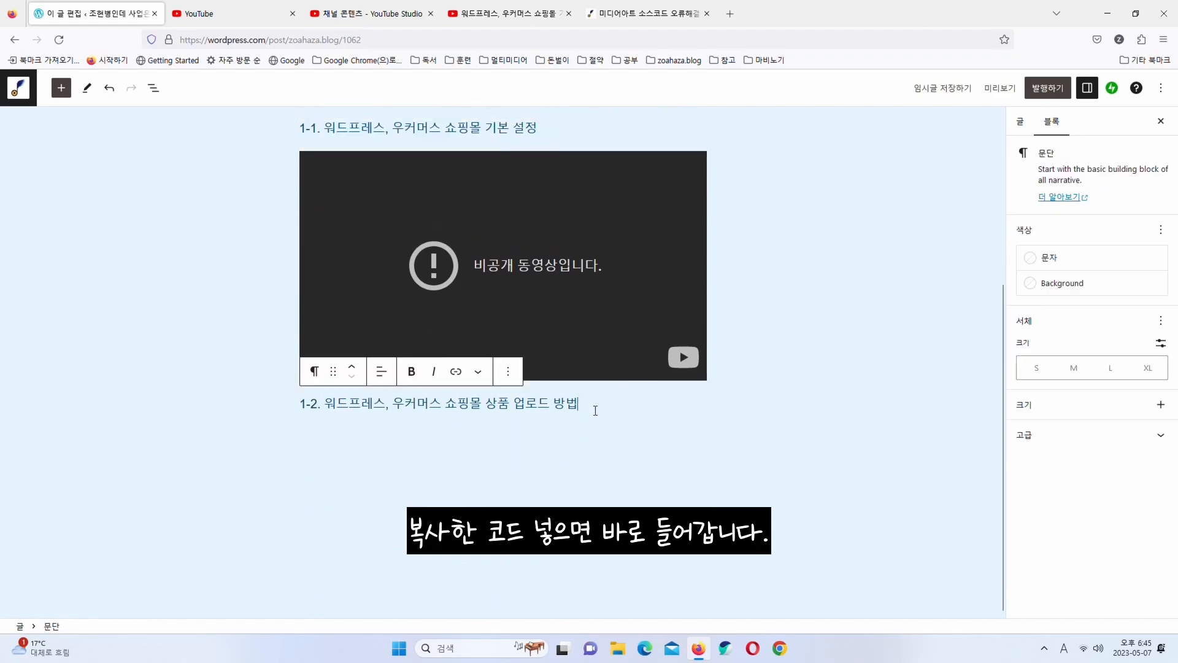
click(509, 13)
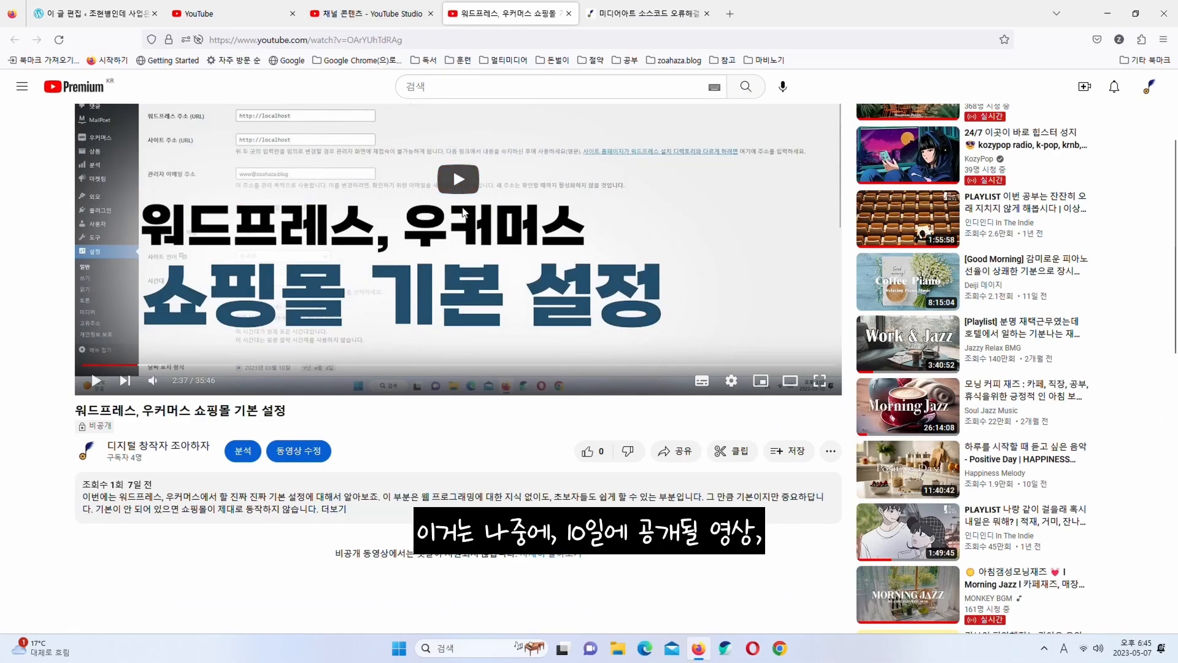
click(371, 7)
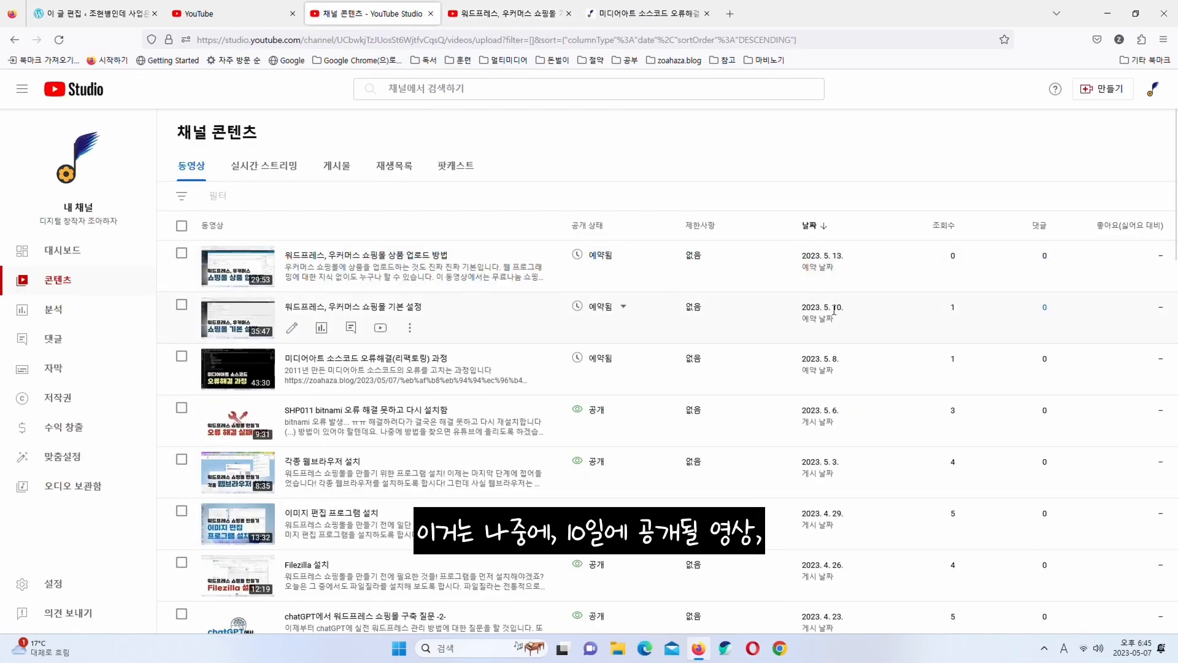
click(536, 9)
click(568, 13)
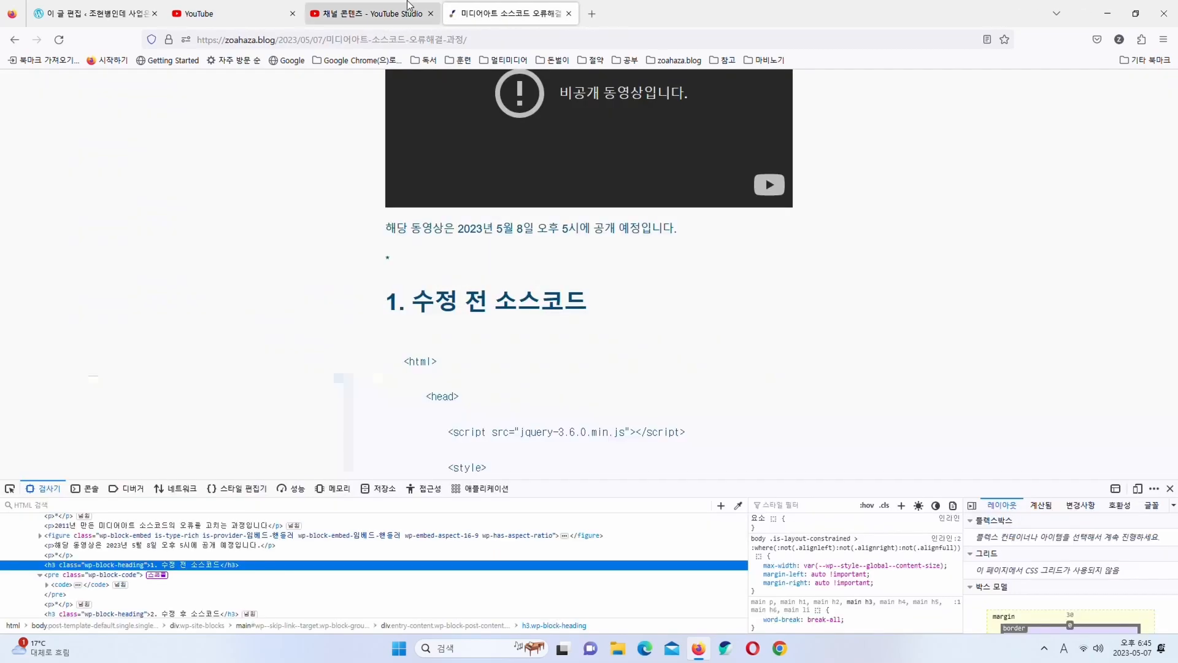
Open the 워드프레스, 우커머스 쇼핑몰 상품 업로드 방법 video on YouTube from YouTube Studio and copy its share link
click(406, 8)
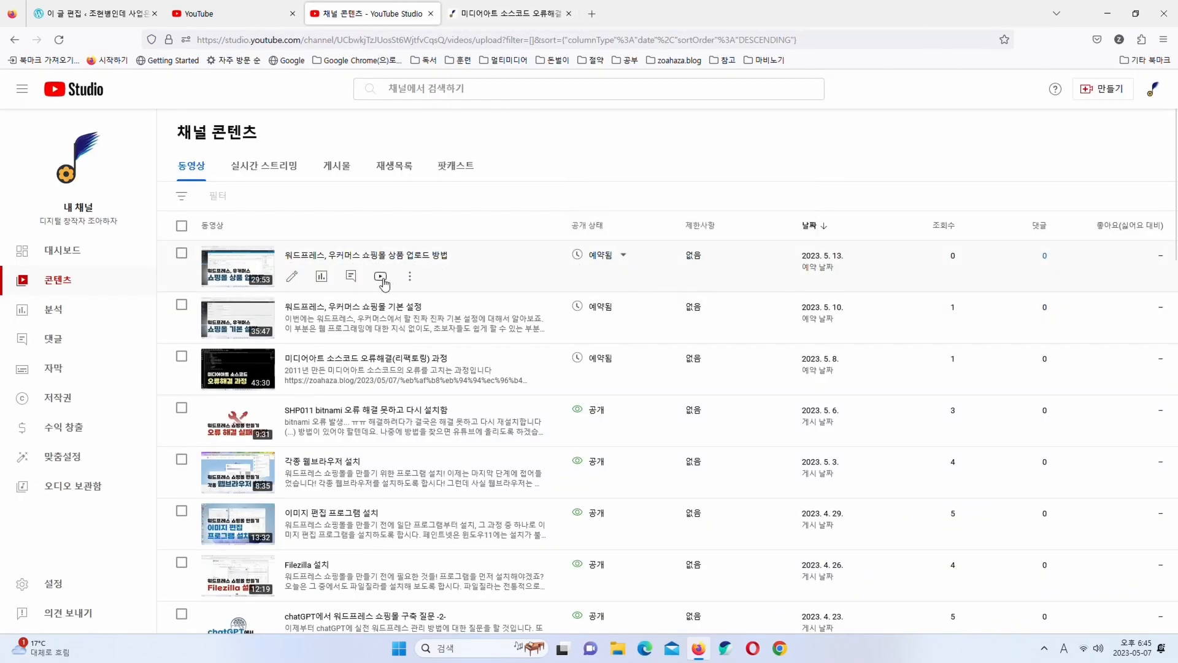
click(381, 277)
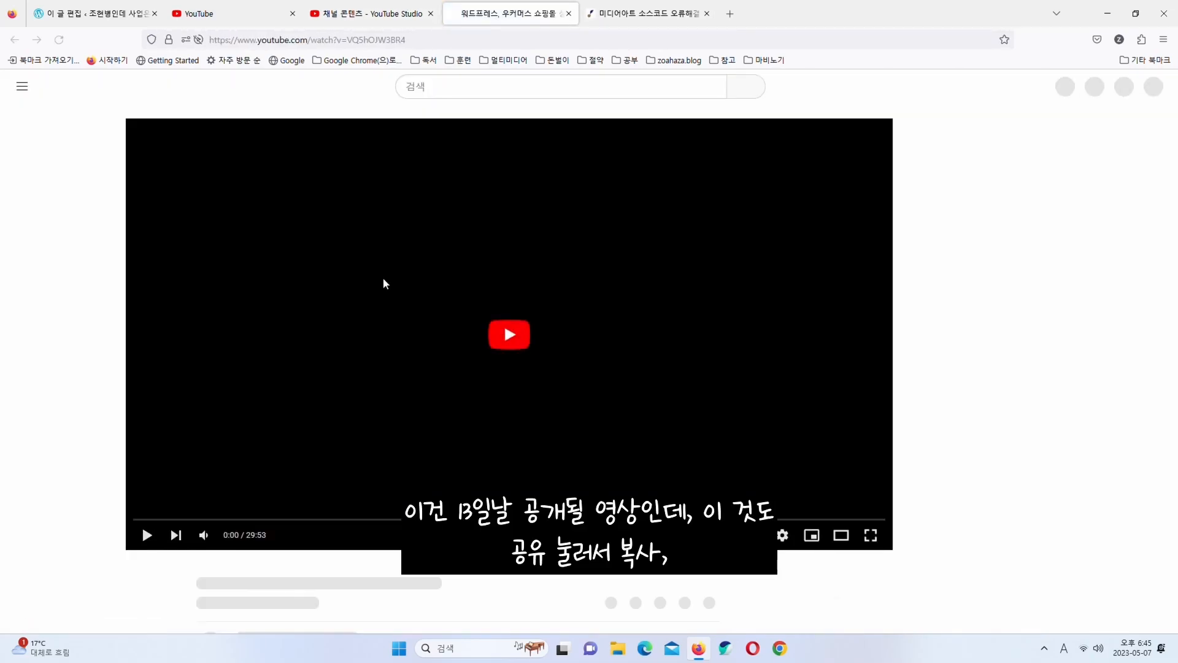
scroll(457, 333, down, 2)
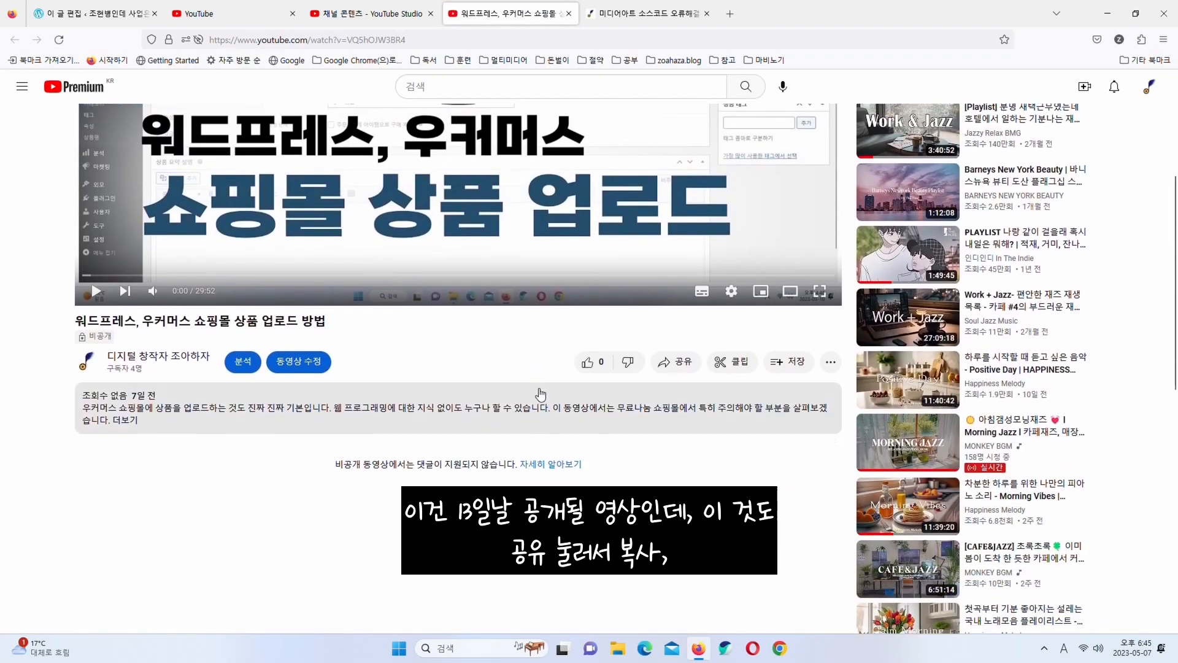
click(675, 359)
click(710, 421)
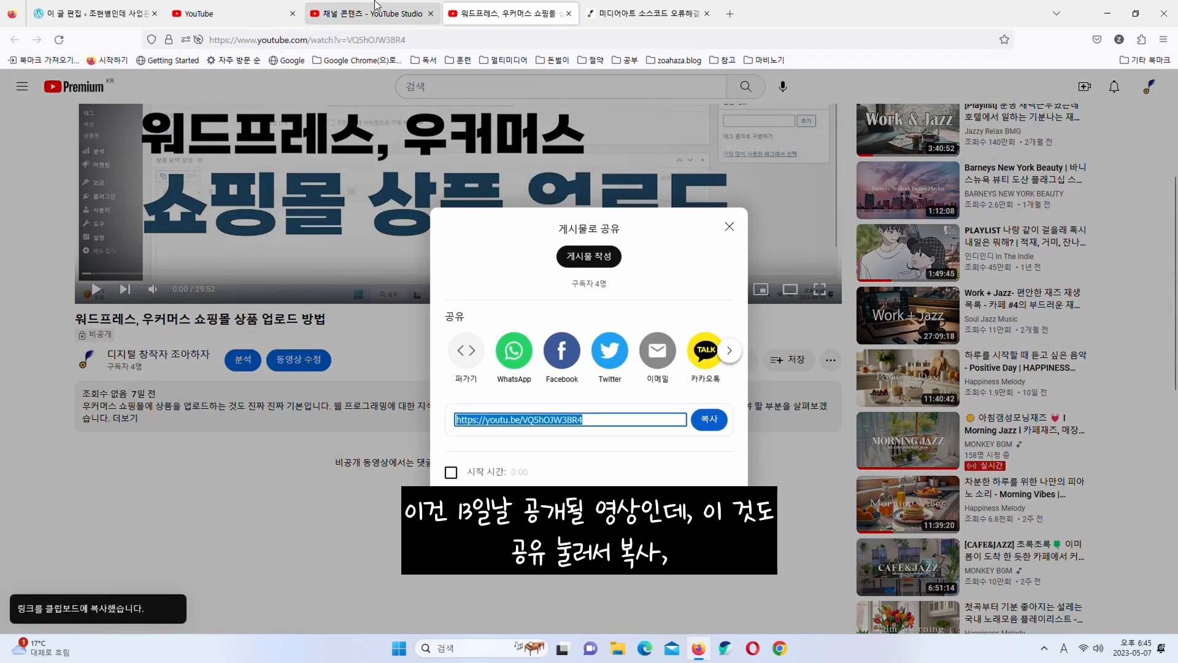
Return to the WordPress post and insert a video block in a new paragraph below line 1-2
click(386, 9)
click(279, 9)
click(135, 6)
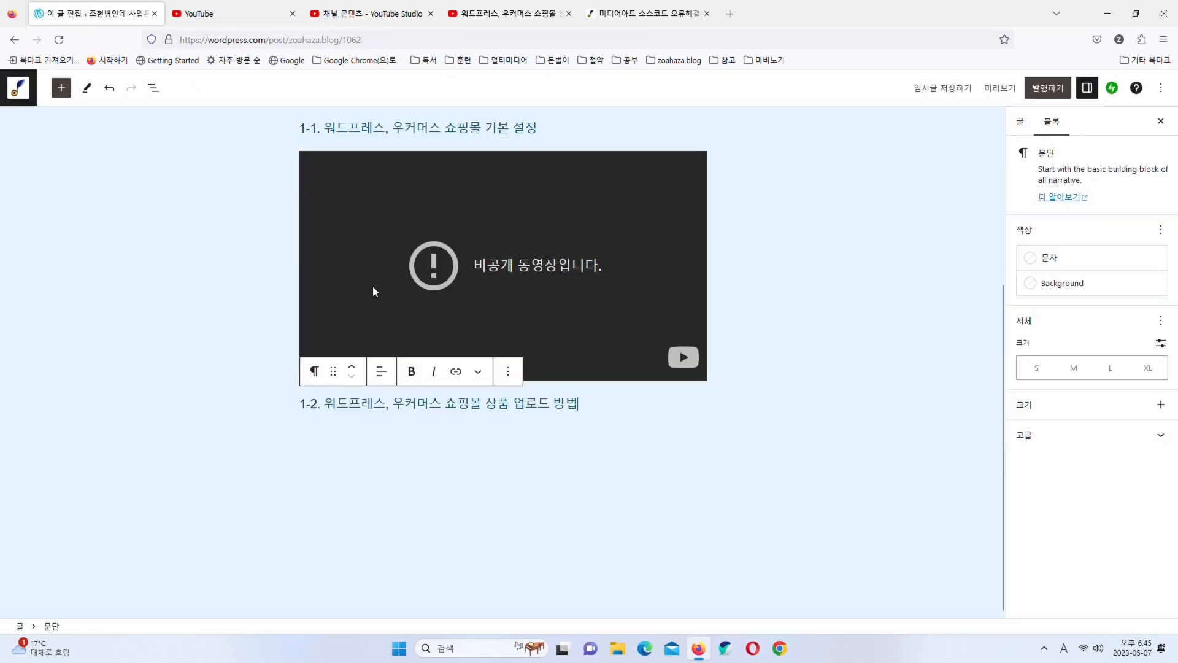
key(Return)
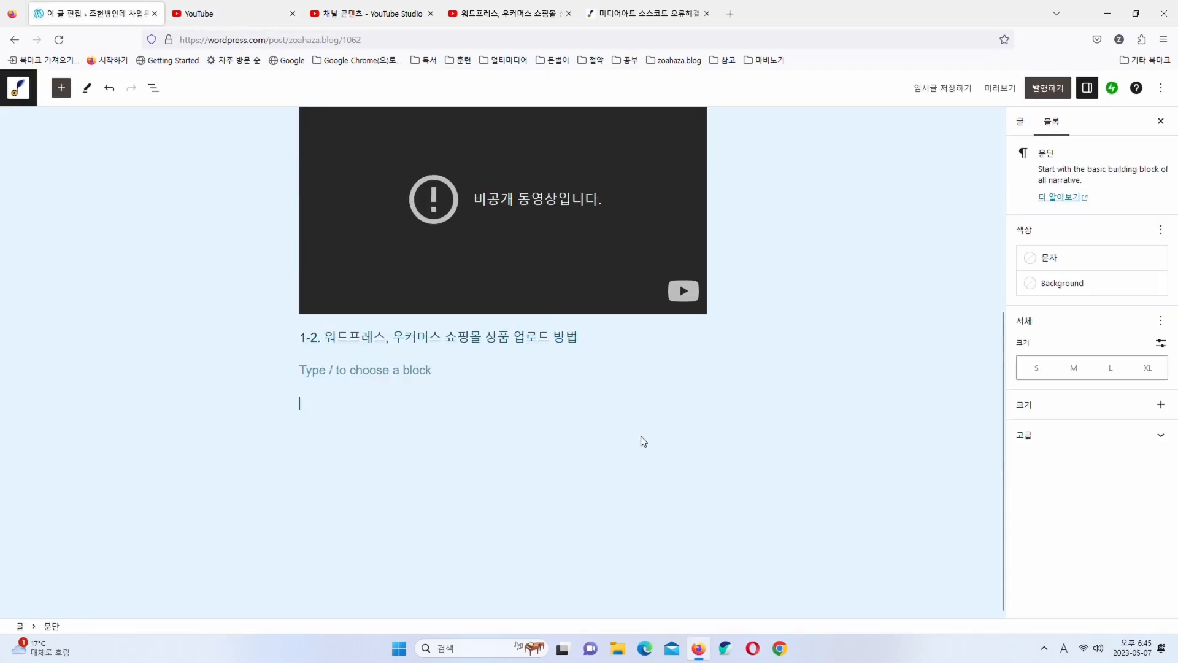
click(60, 88)
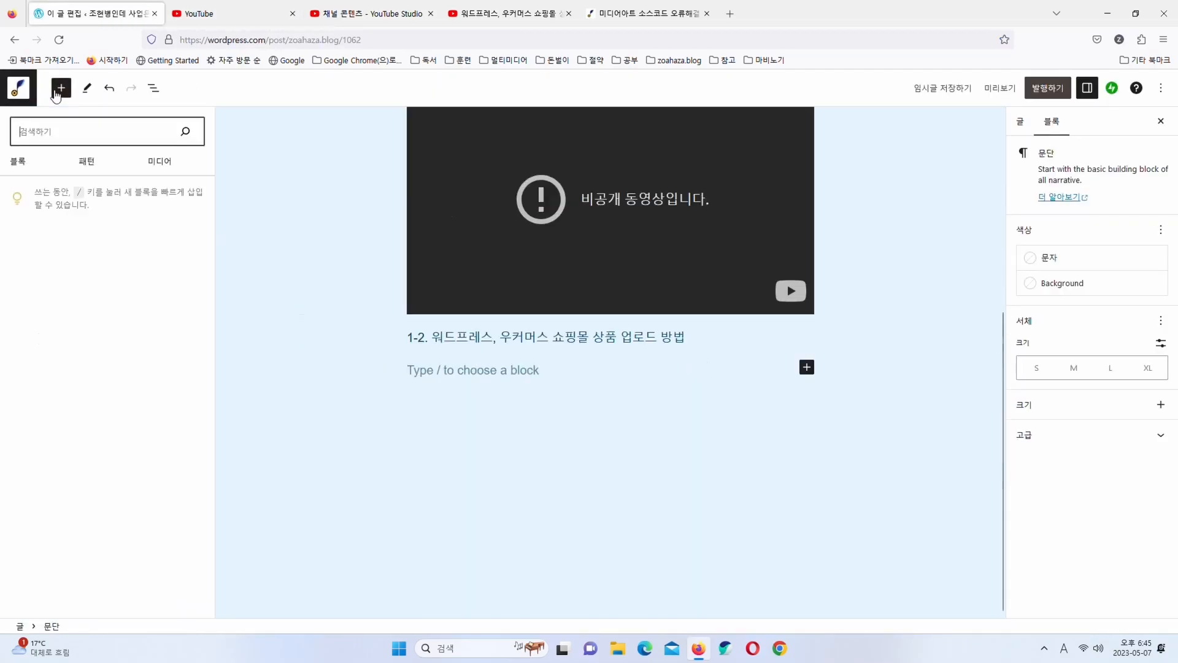
scroll(86, 459, down, 2)
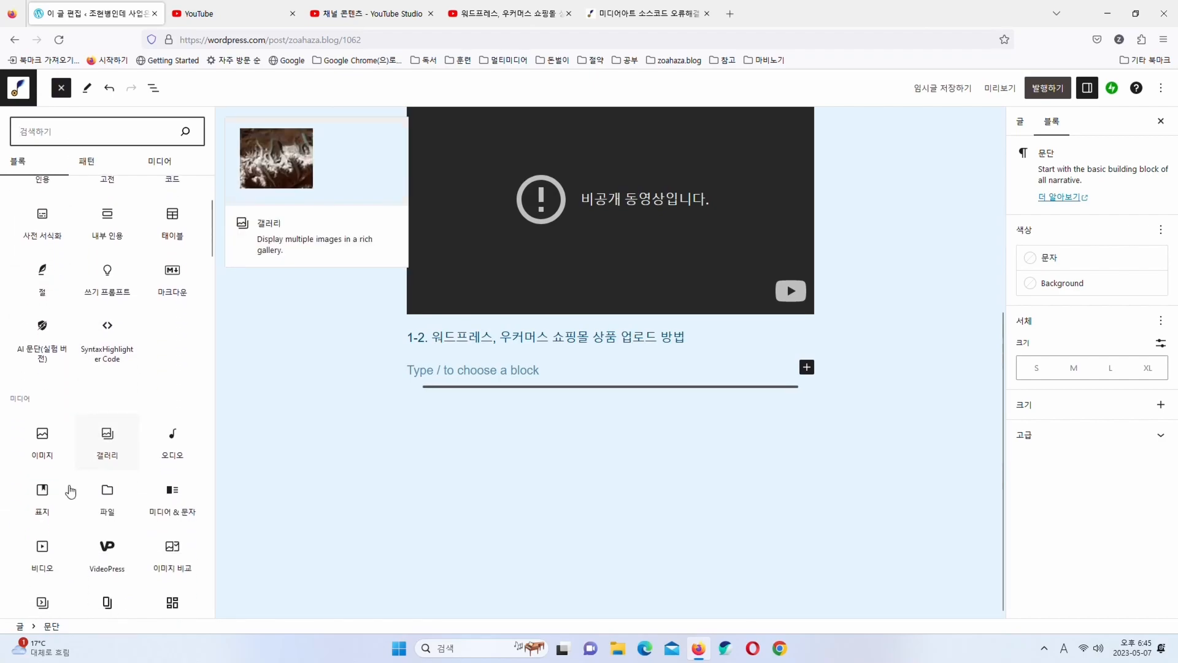
click(43, 554)
Embed the product upload video in the new video block from its copied YouTube URL
click(591, 445)
key(ctrl+v)
click(529, 438)
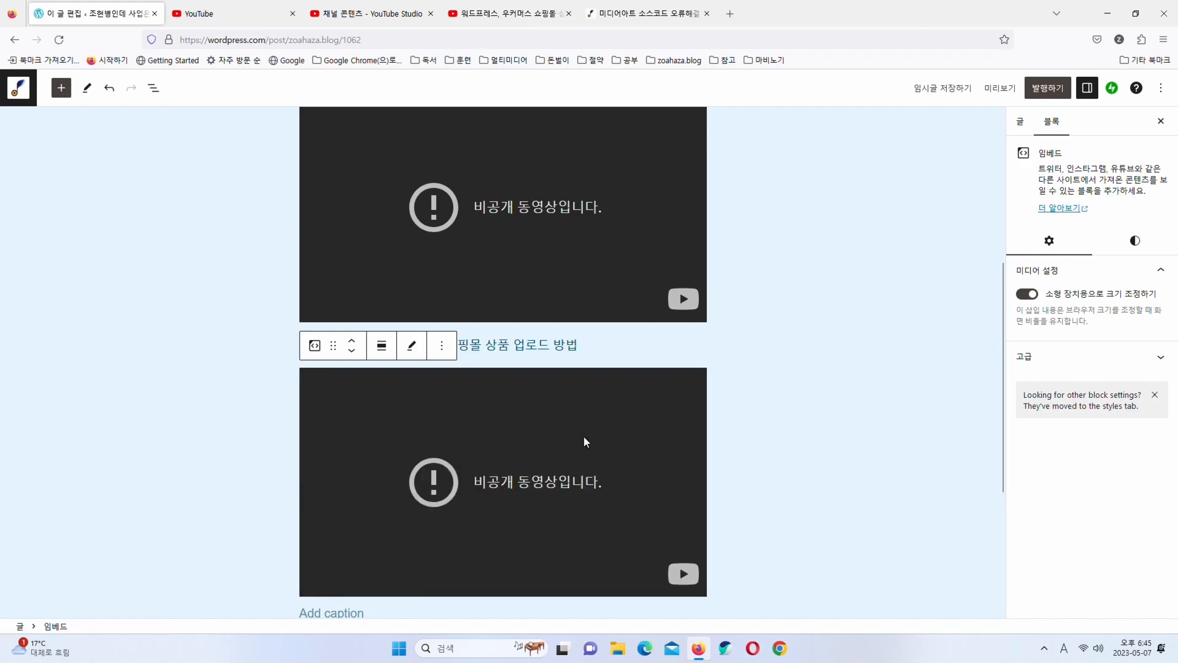
scroll(584, 436, up, 5)
scroll(584, 435, down, 3)
scroll(584, 435, up, 2)
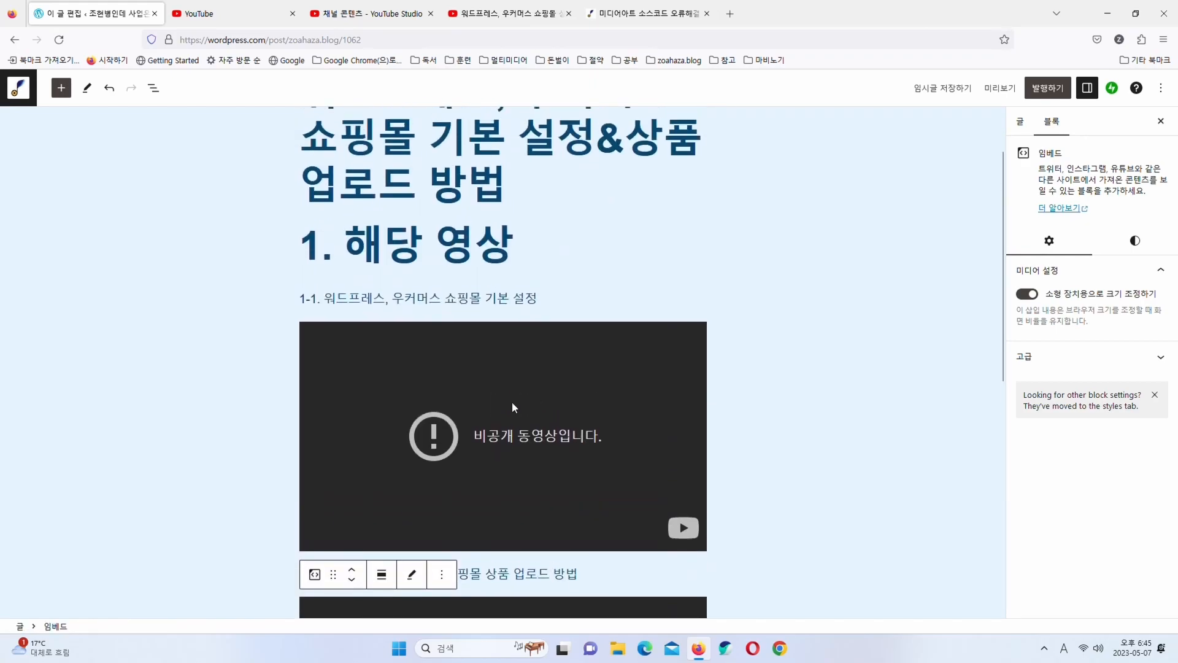
Convert the line 1-1. 워드프레스, 우커머스 쇼핑몰 기본 설정 to an H3 heading
click(418, 300)
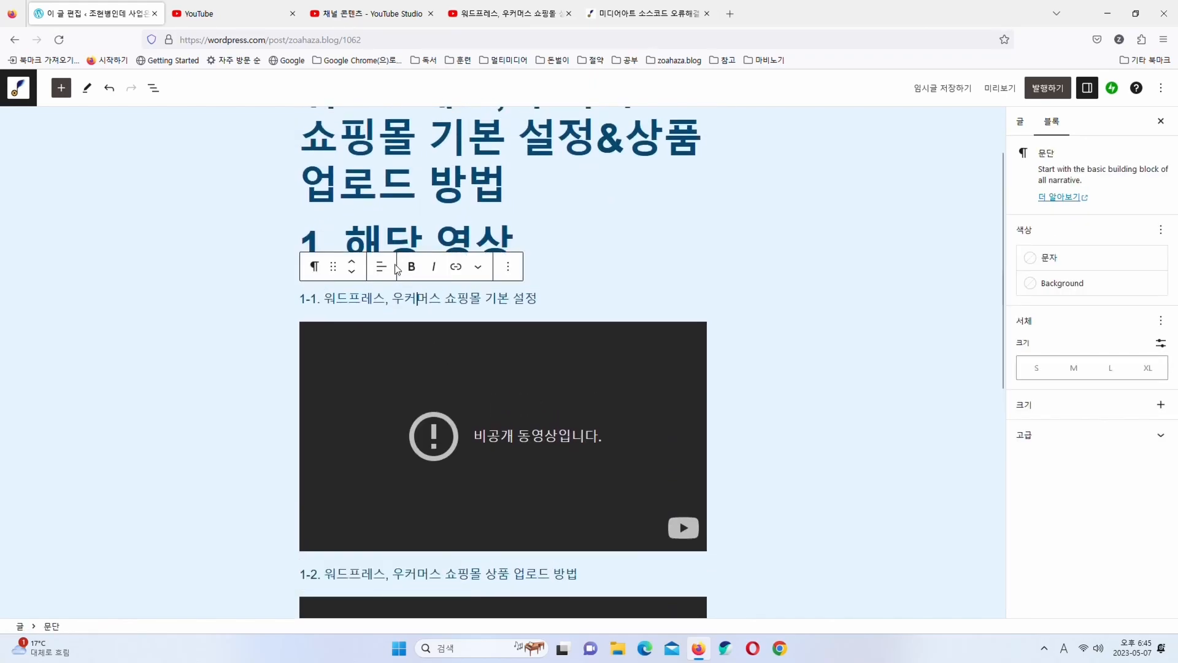
click(438, 232)
click(396, 301)
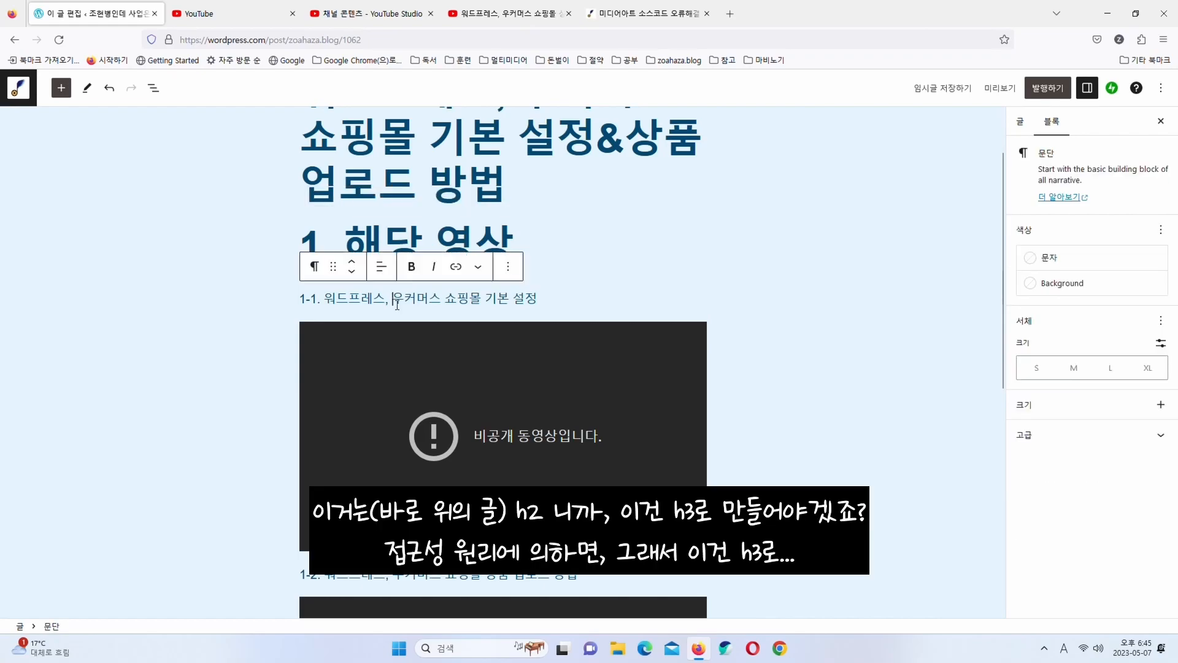
click(316, 268)
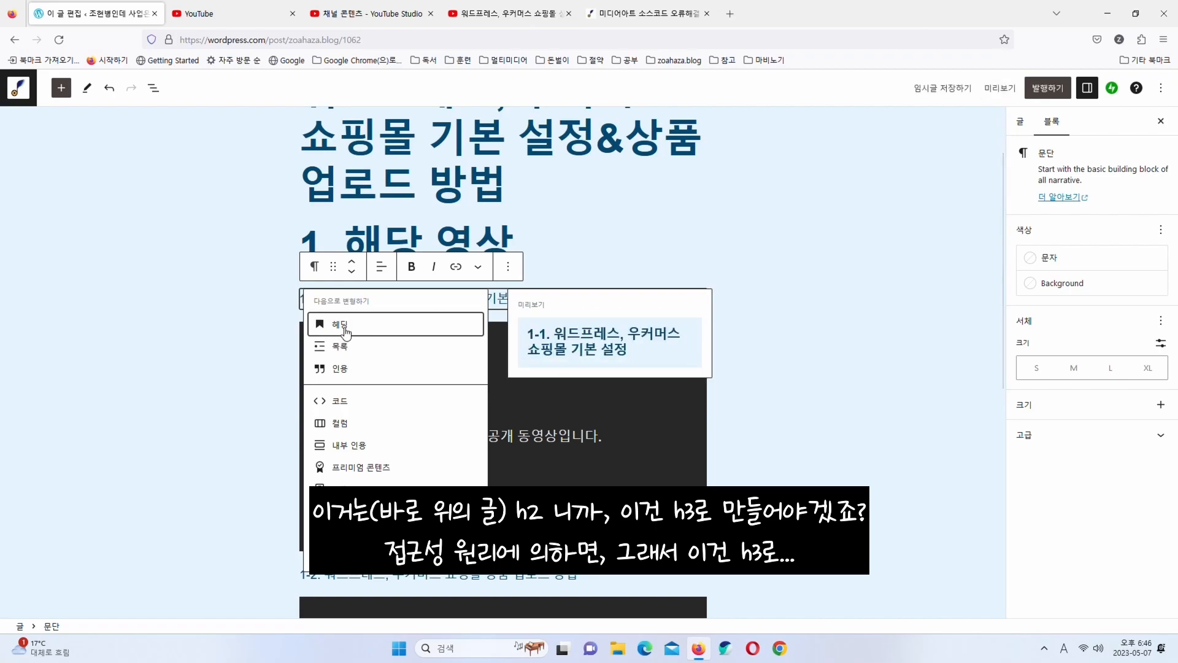
click(345, 332)
click(382, 267)
click(387, 348)
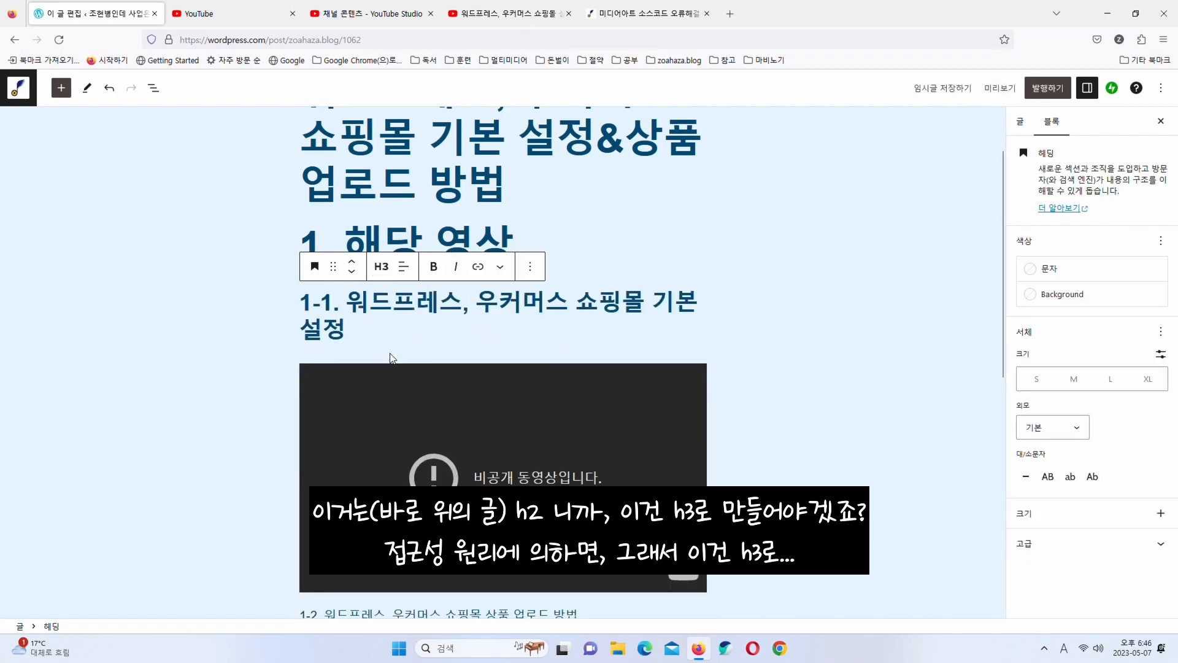
Convert the line 1-2. 워드프레스, 우커머스 쇼핑몰 상품 업로드 방법 to an H3 heading
scroll(422, 319, down, 4)
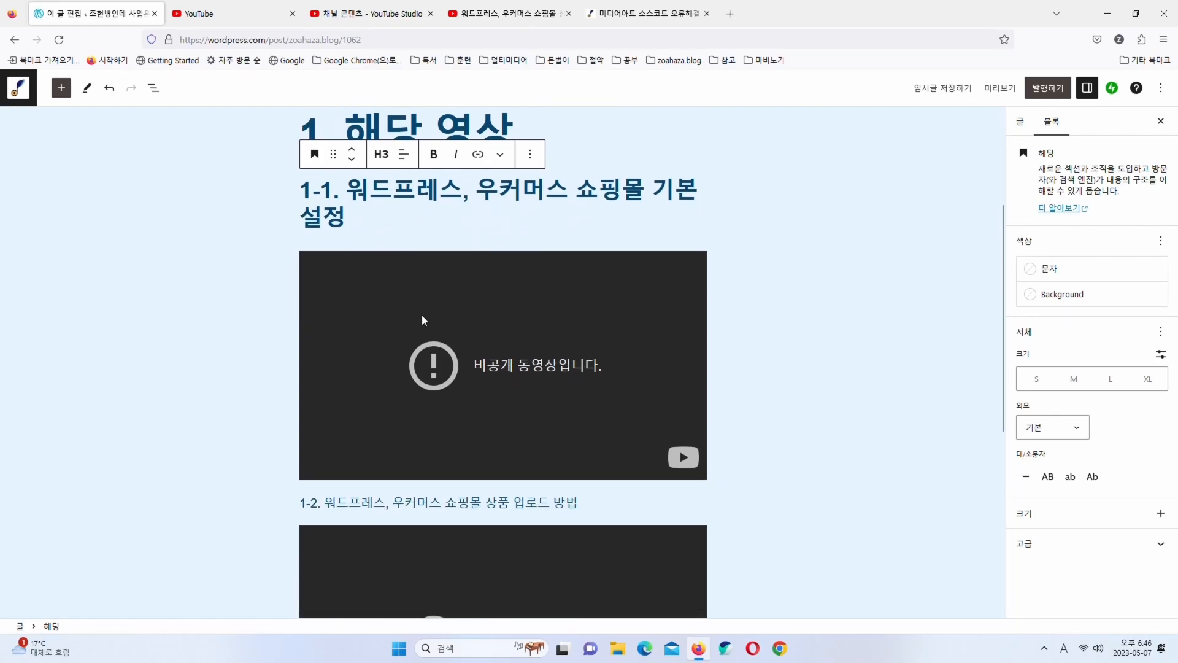
click(412, 380)
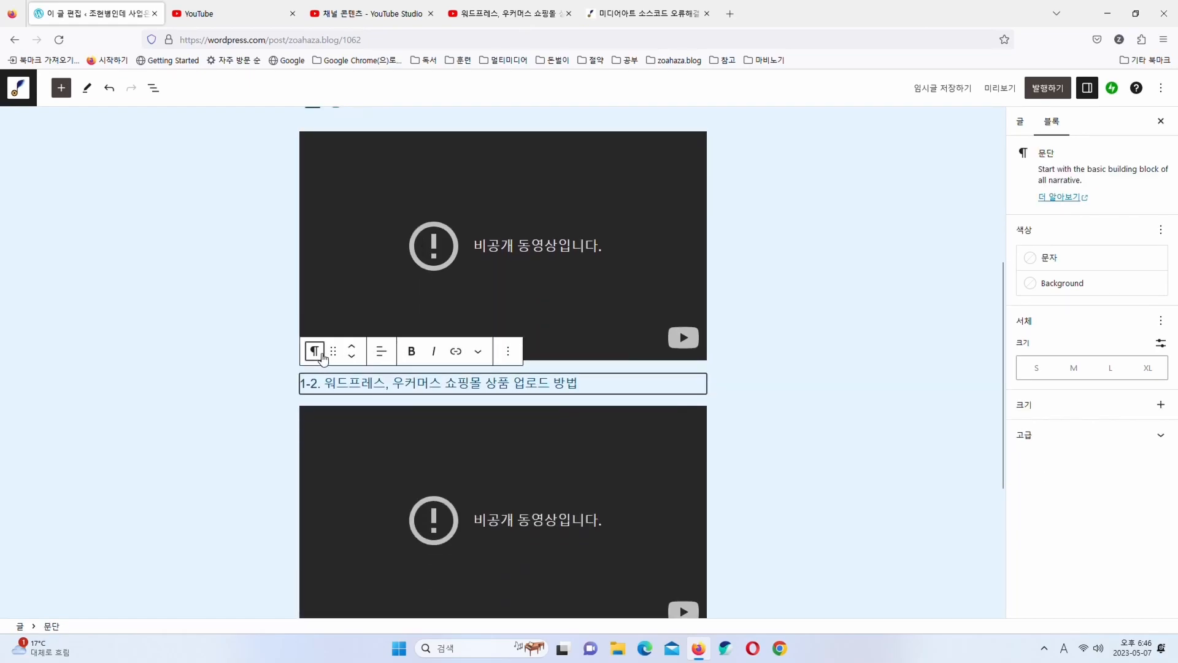
click(315, 351)
click(340, 409)
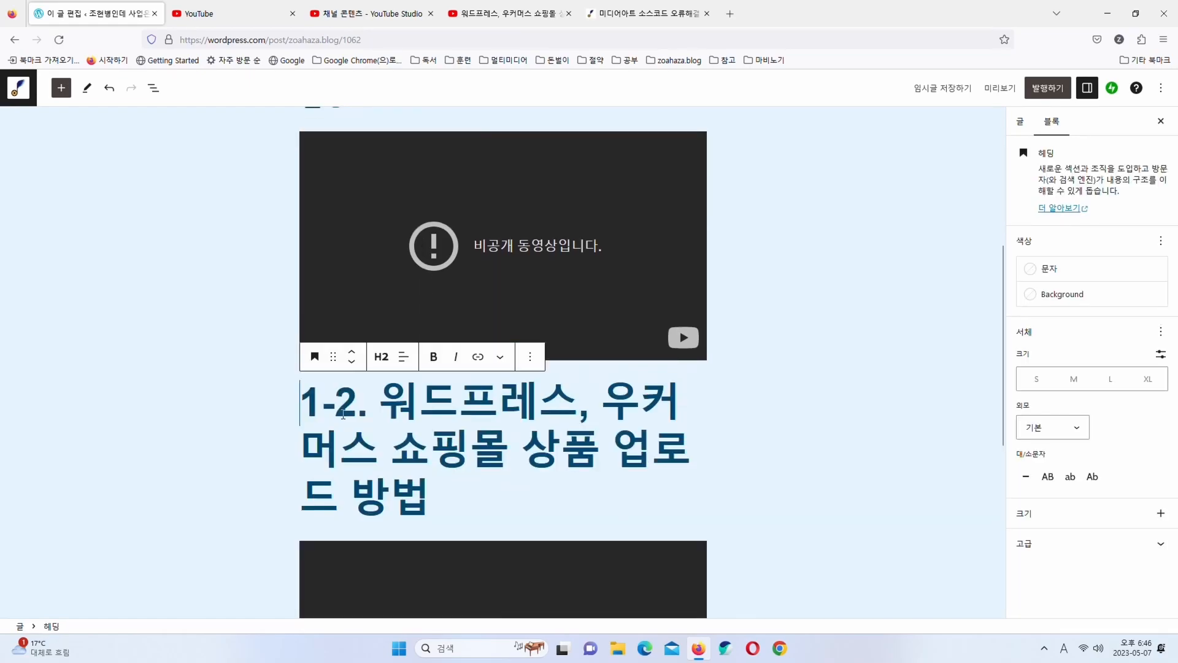
click(382, 357)
click(386, 440)
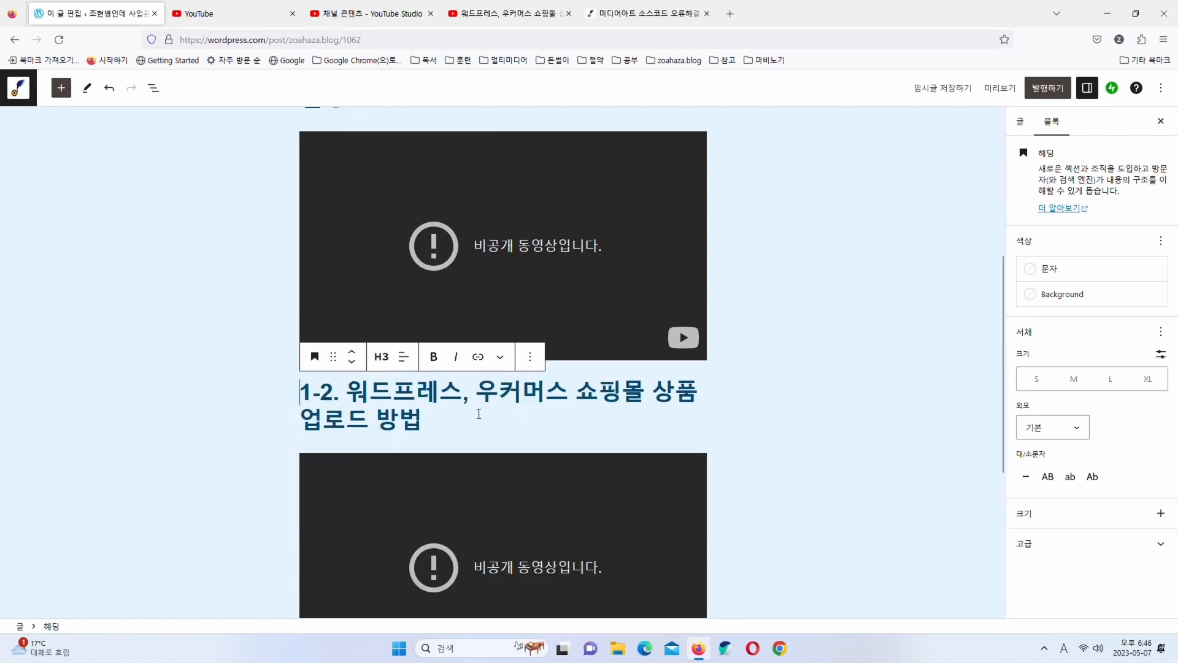
Add an empty paragraph between the first embedded video and heading 1-2, and place the cursor in it
scroll(503, 415, up, 5)
scroll(517, 382, down, 10)
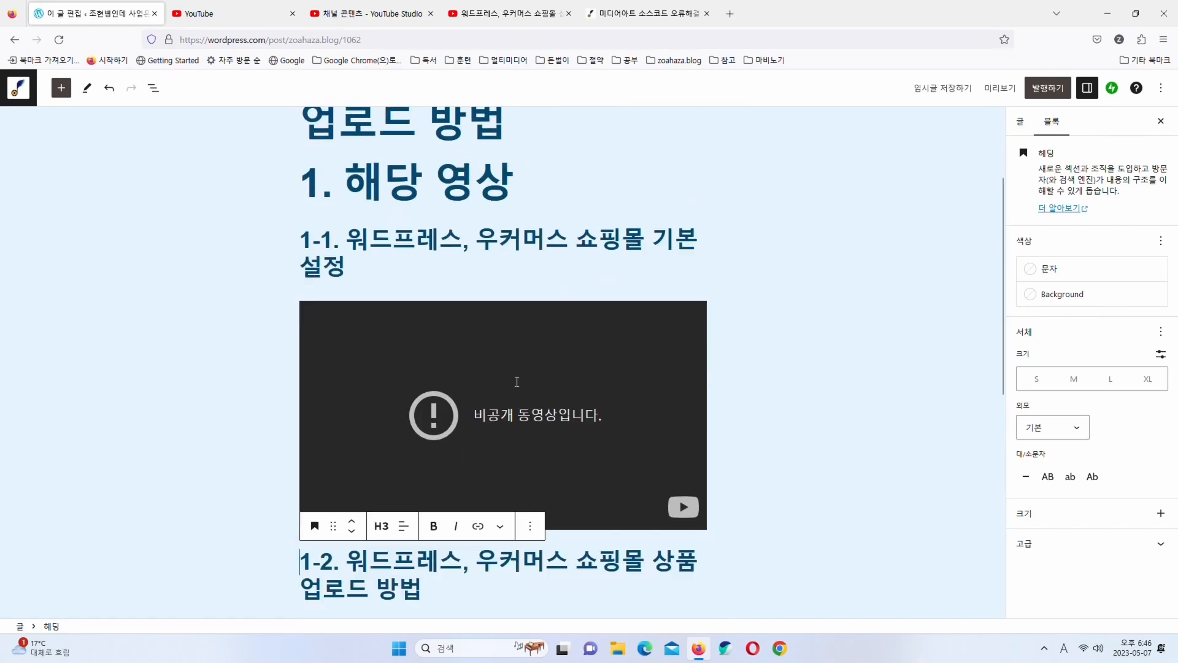
scroll(473, 404, up, 9)
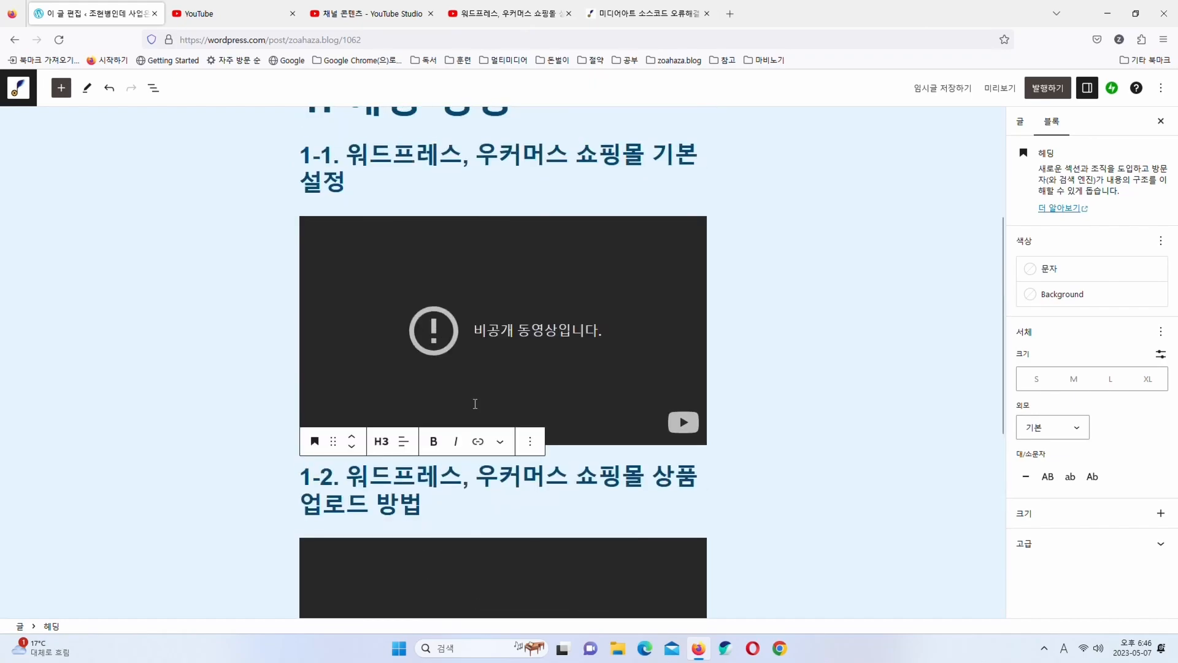
scroll(474, 402, down, 4)
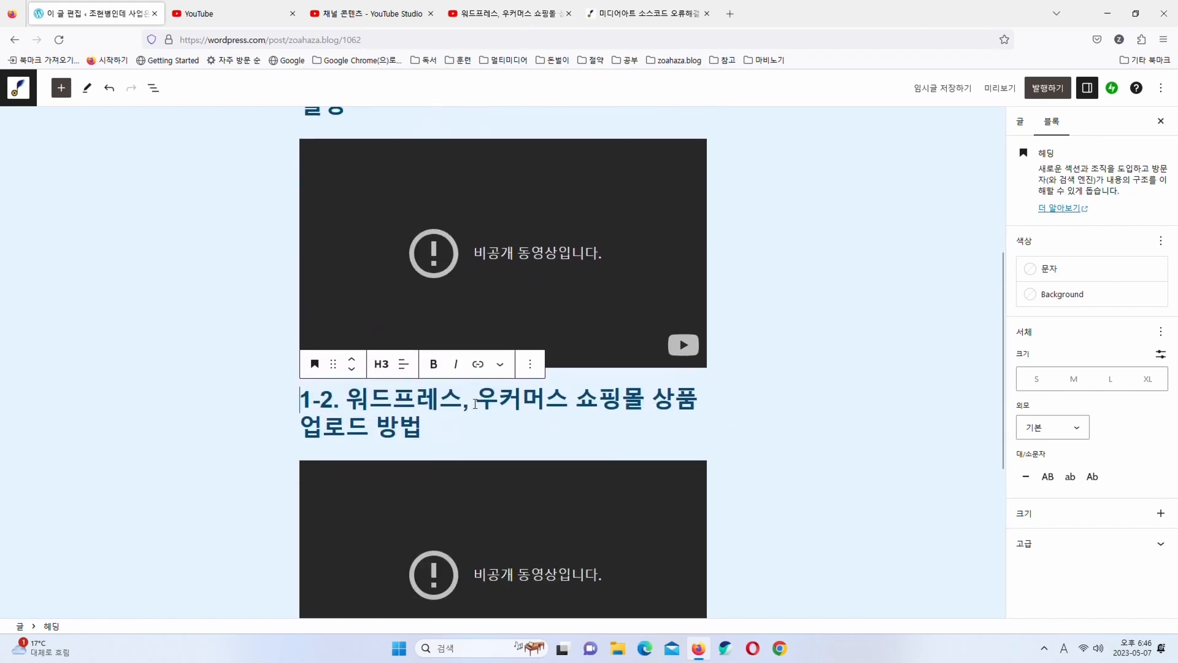
scroll(476, 403, down, 1)
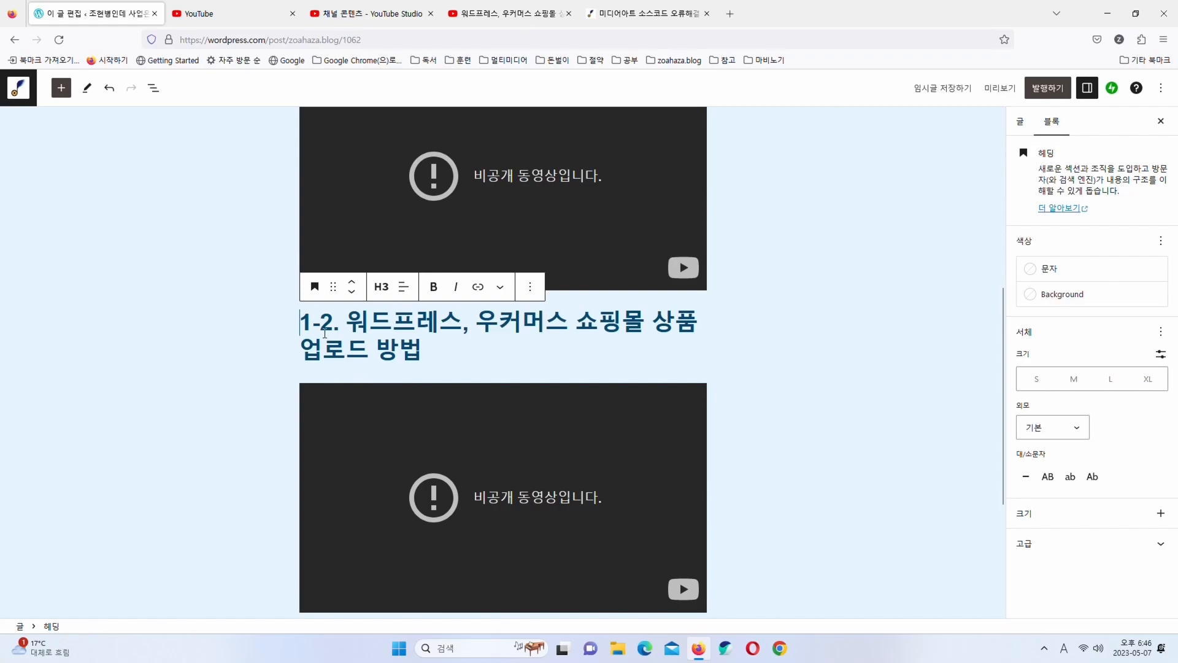
key(Return)
click(577, 280)
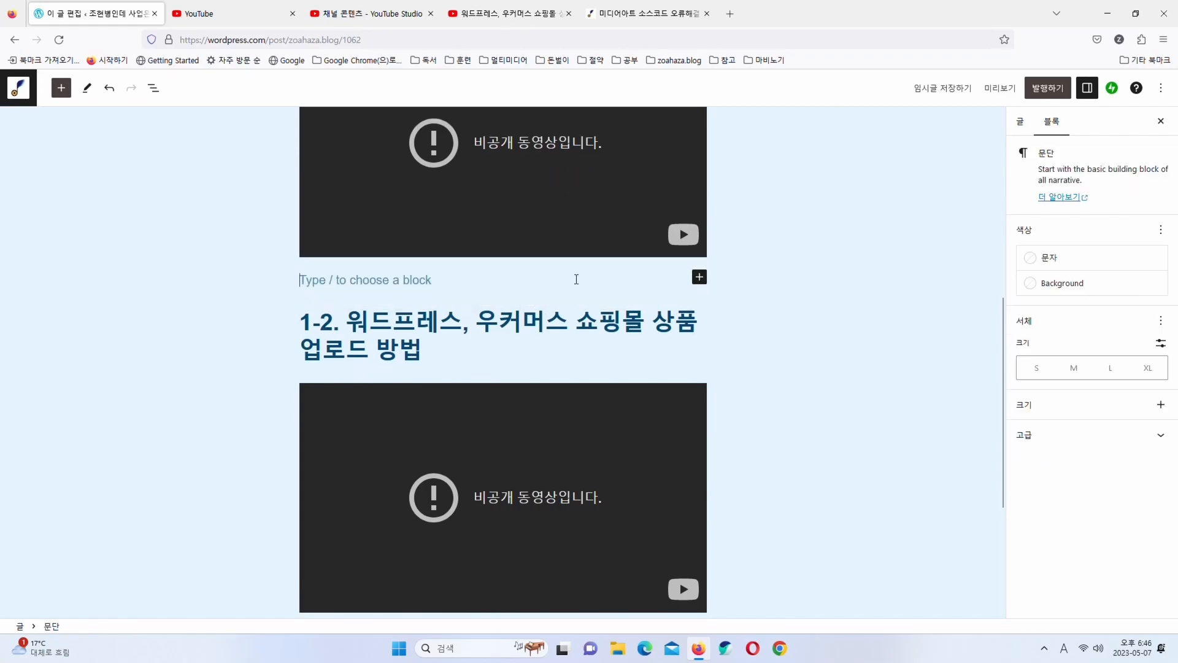
Close the product upload video's YouTube page and return to the empty paragraph below the first video in the WordPress post
click(510, 14)
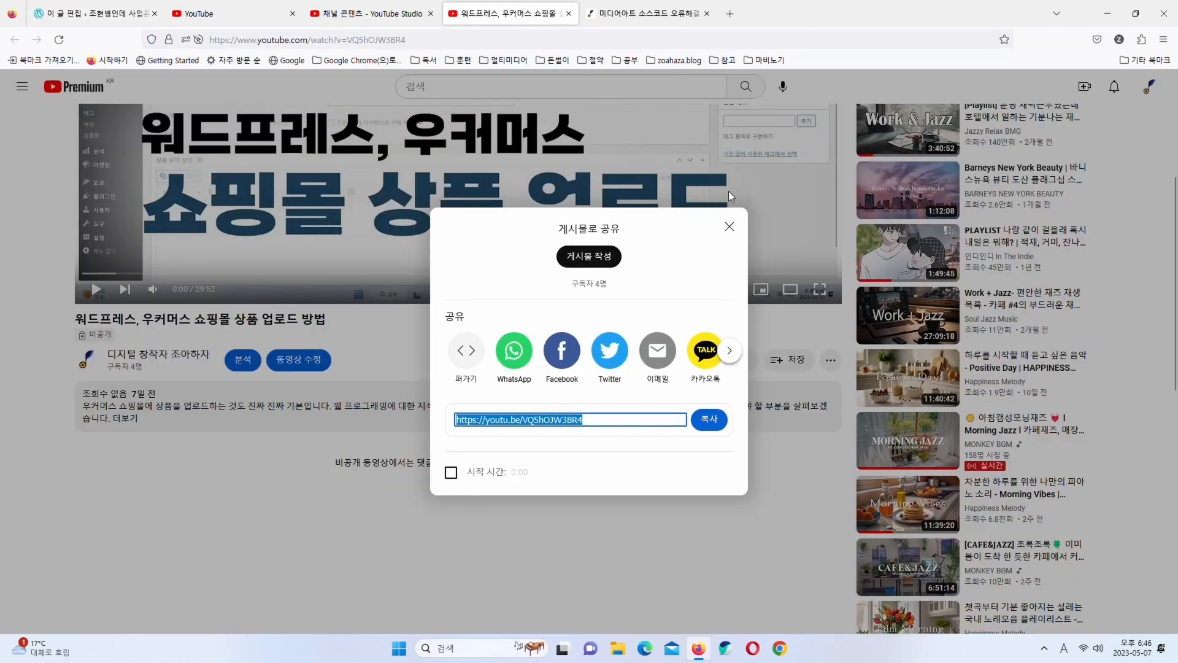
click(728, 228)
click(569, 14)
click(368, 14)
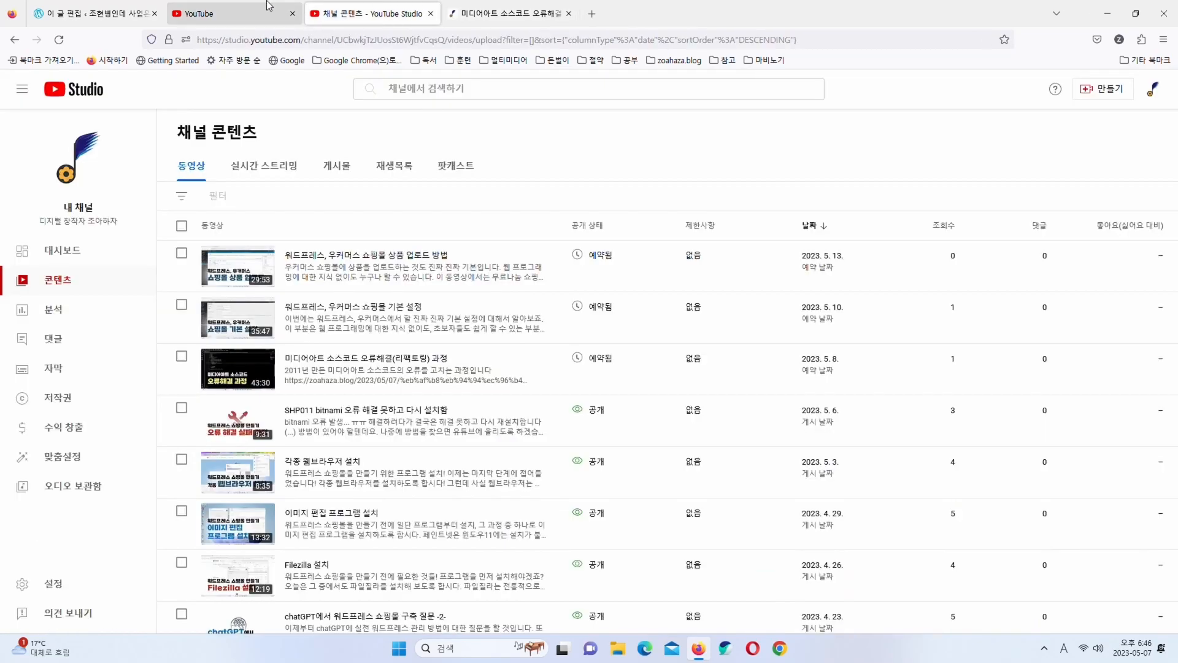
click(245, 8)
click(92, 13)
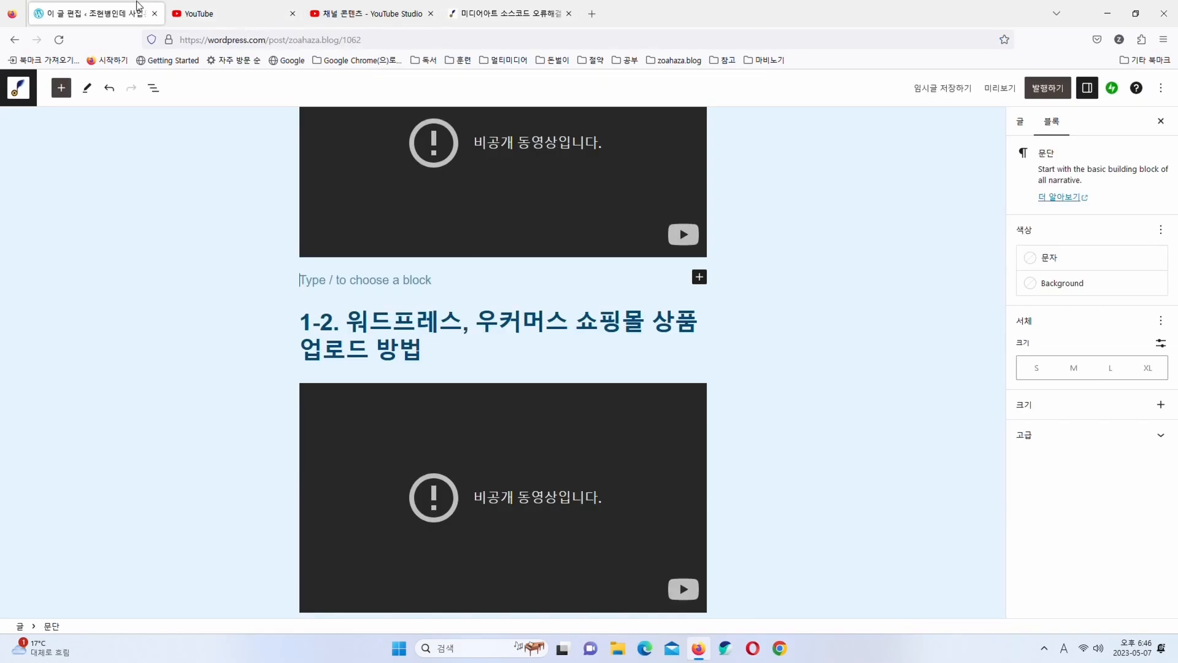
scroll(457, 261, up, 6)
scroll(462, 262, down, 1)
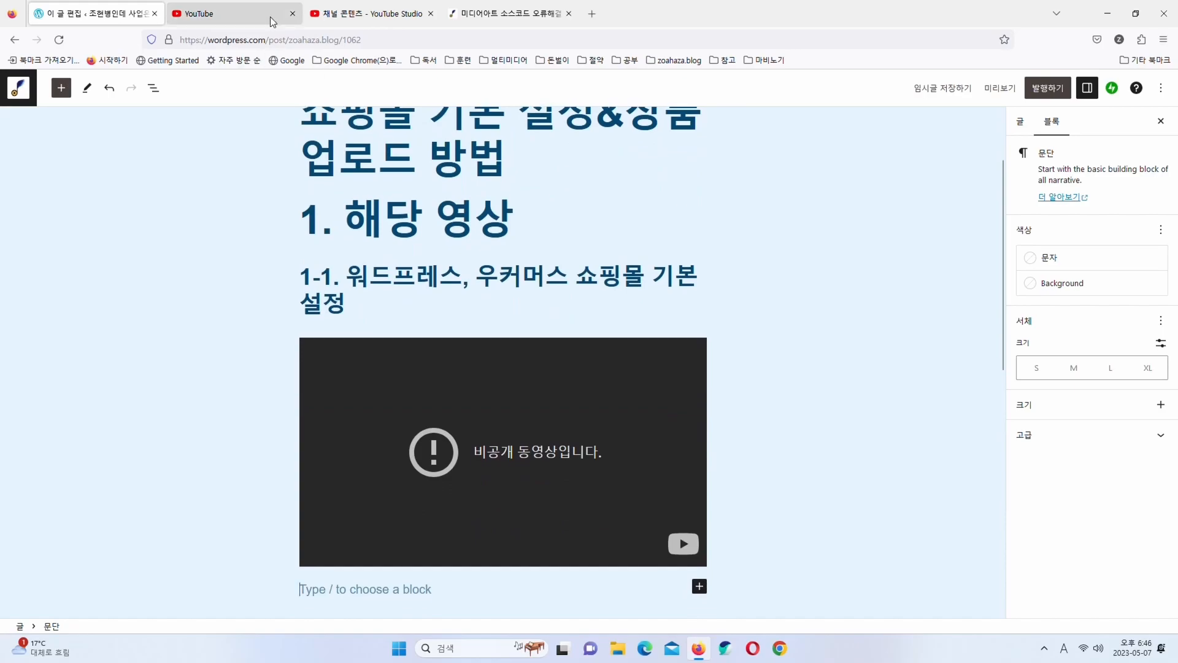
scroll(485, 264, down, 2)
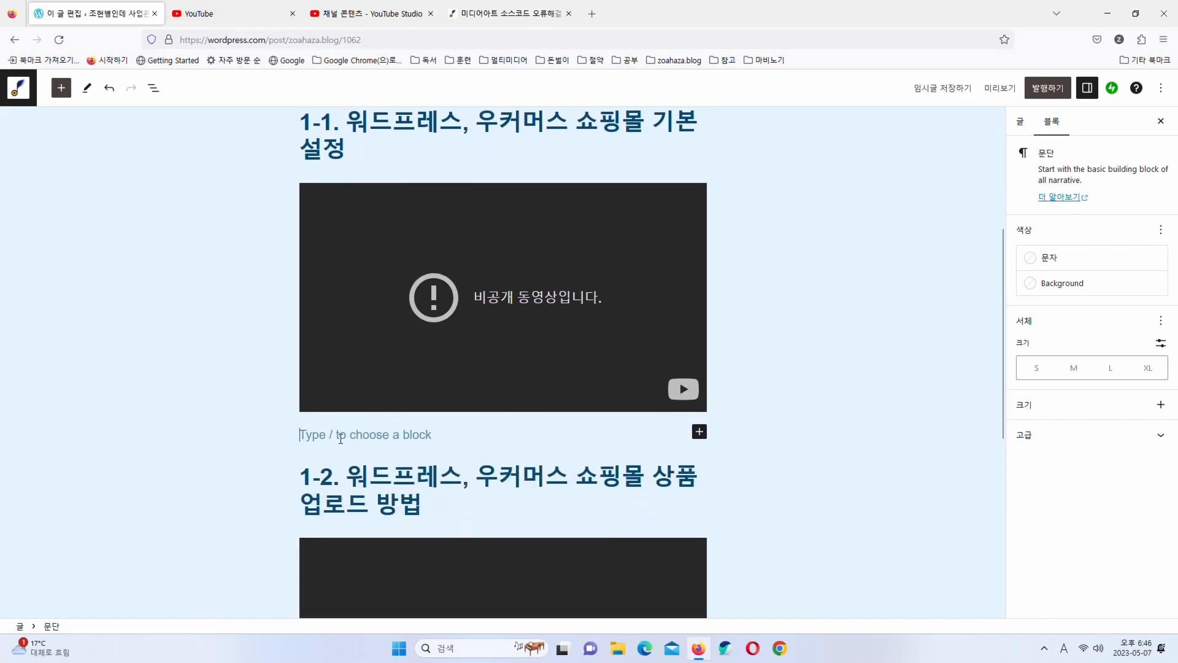
text(goekd)
key(BackSpace)
key(BackSpace)
key(BackSpace)
key(BackSpace)
key(BackSpace)
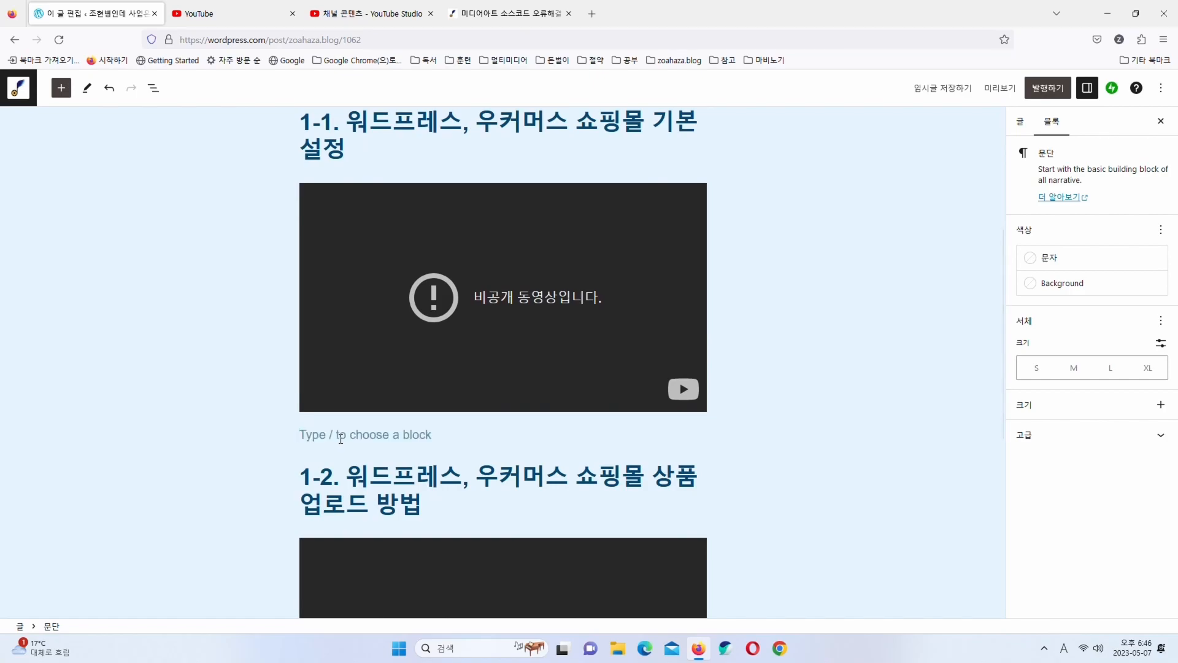
Write "해당 영상은 2023년 5월 10일 오후 5시에 공개 예정입니다." in Korean in the paragraph below the first video
key(Hangul)
text(해당 영상은 2023년)
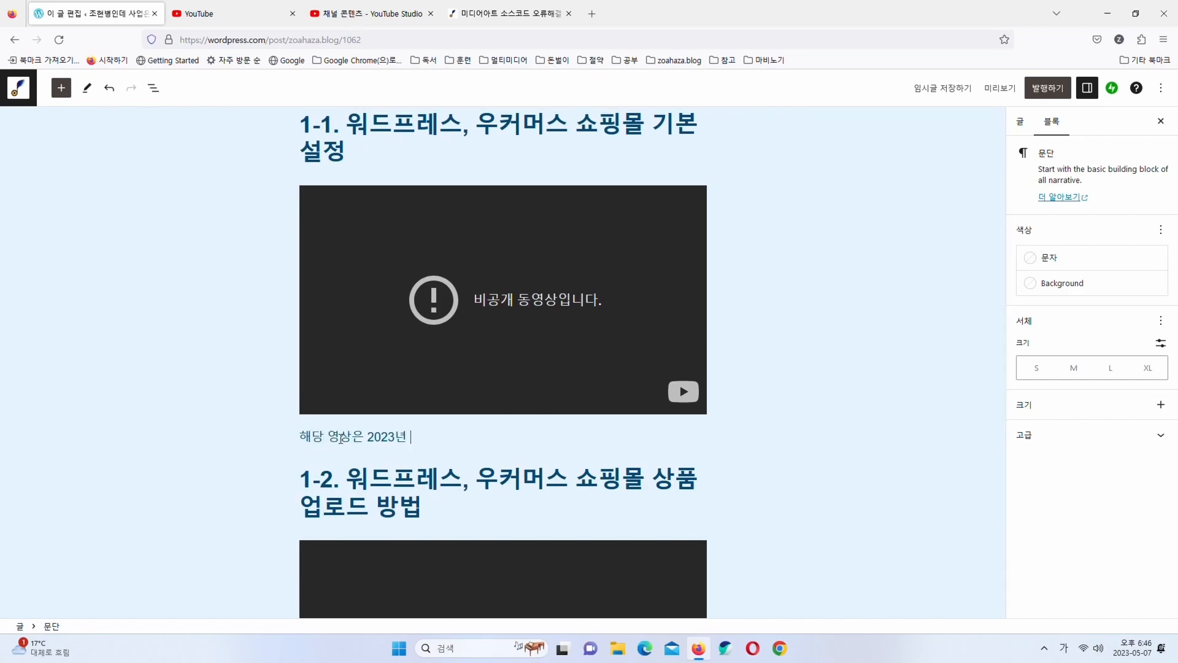
text( 5월 10이)
text( 오후 5시에 공계개 예정입니다.)
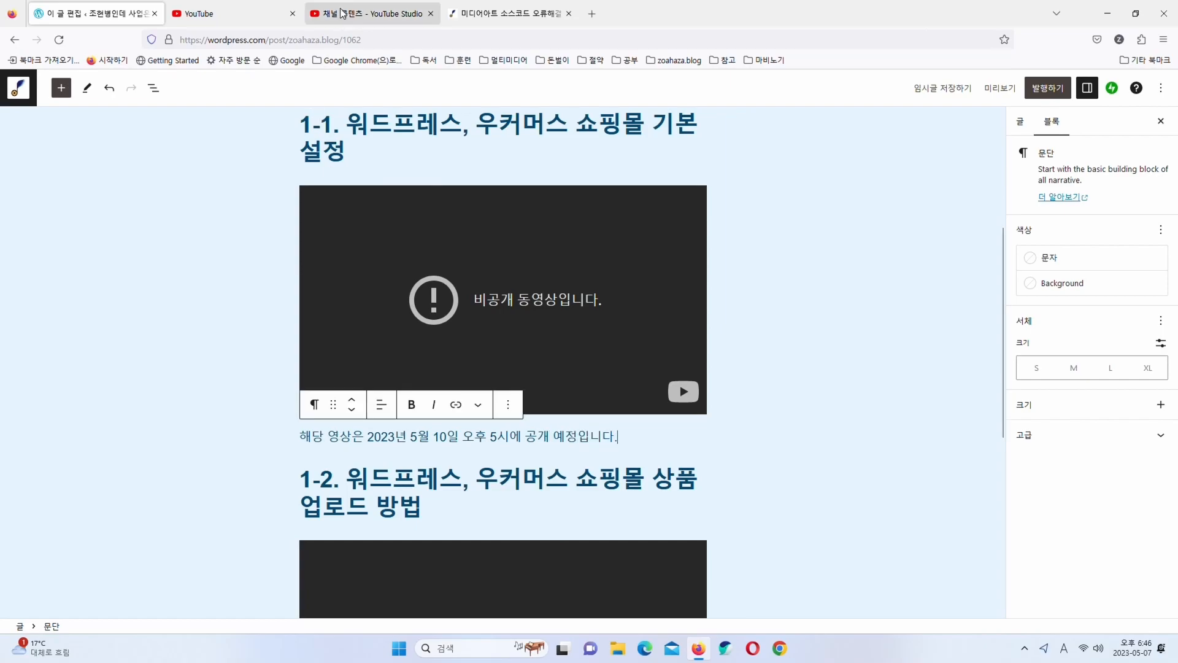
Check the scheduled publish dates and times of the basic settings and product upload videos in YouTube Studio
click(341, 13)
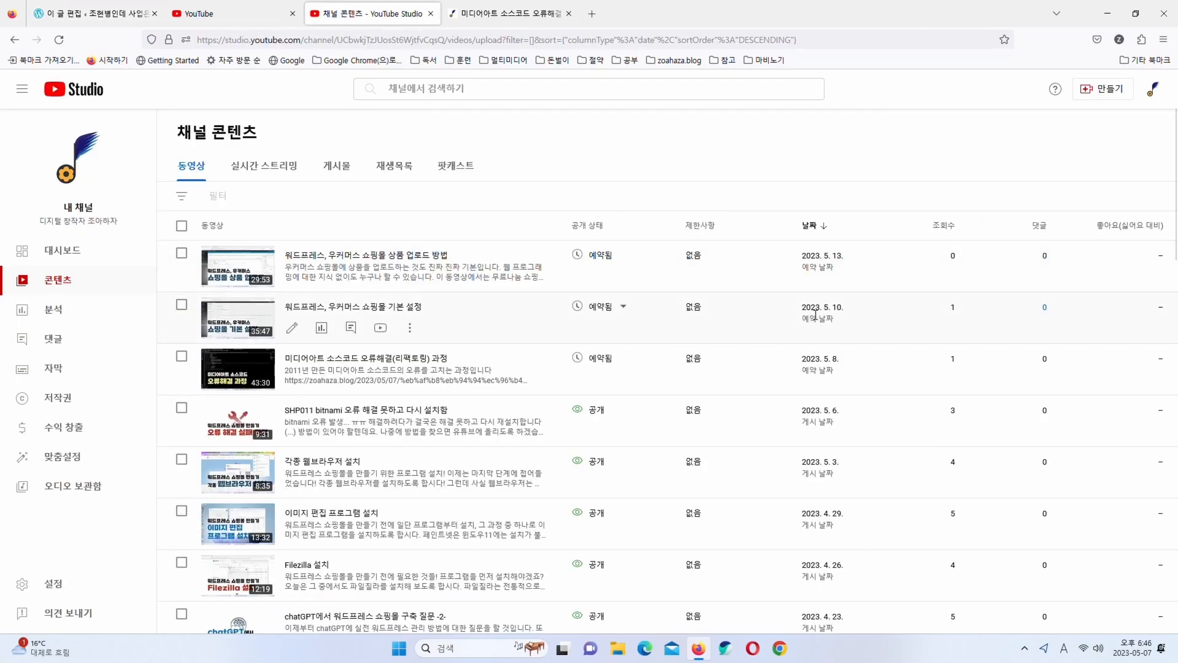
click(621, 308)
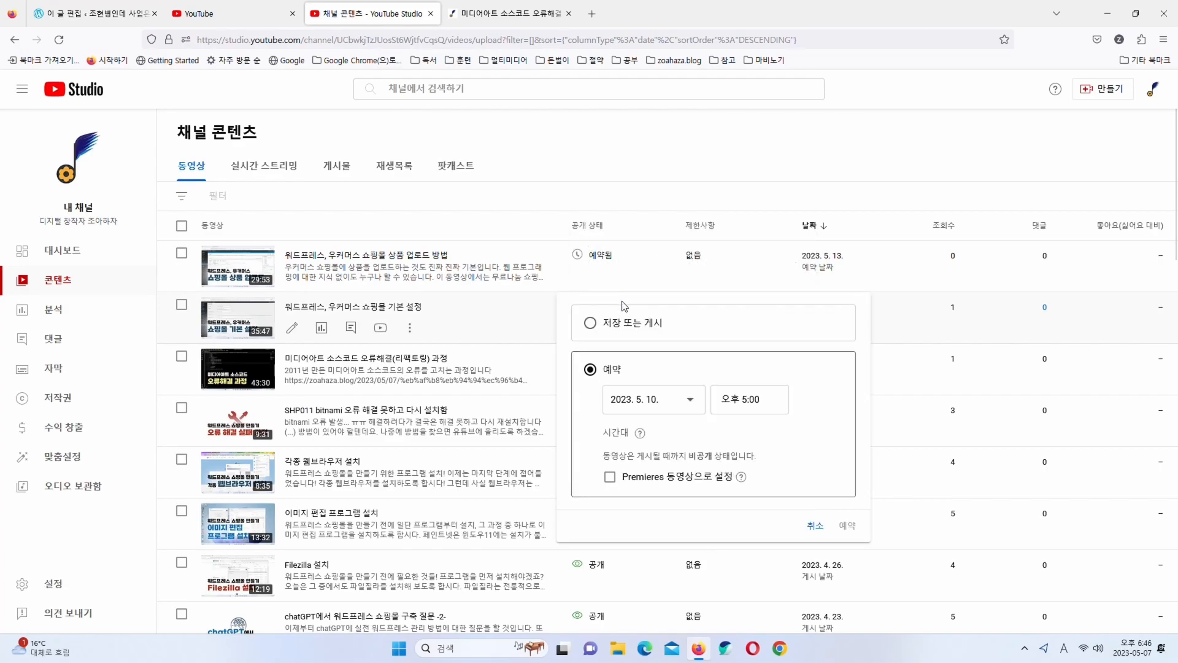
click(613, 257)
click(613, 257)
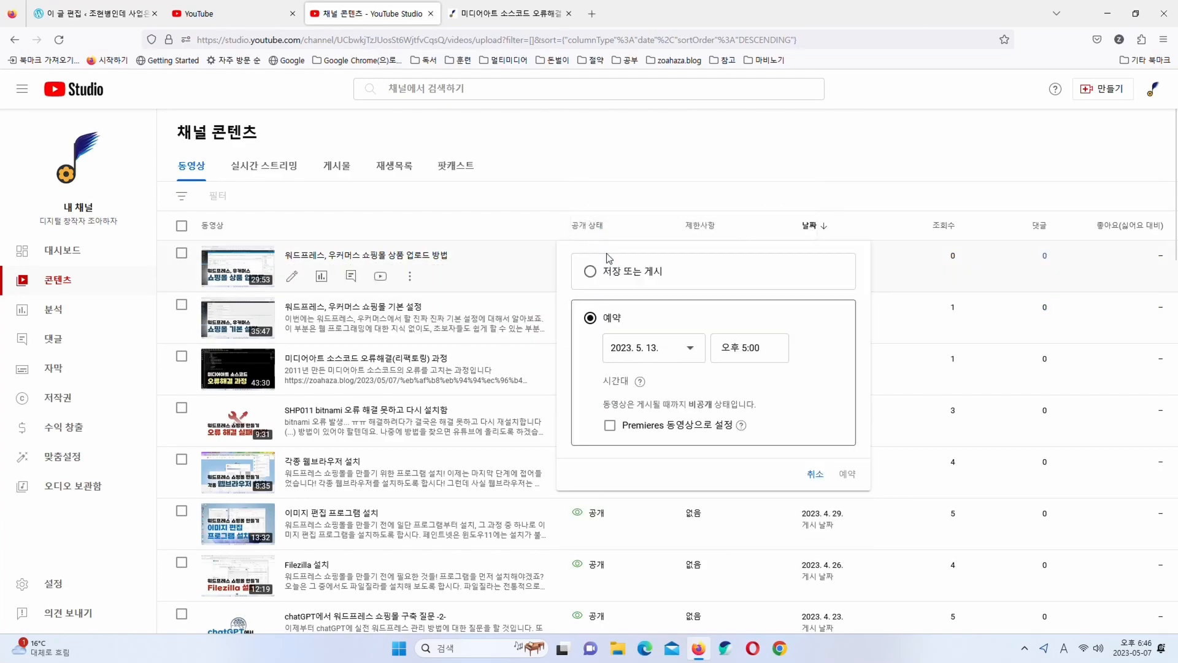
click(610, 173)
Return to the WordPress post and write "해당 영상은 2023년 5월 13일 오후 5시에 공개 예정입니다." below the second video
click(92, 13)
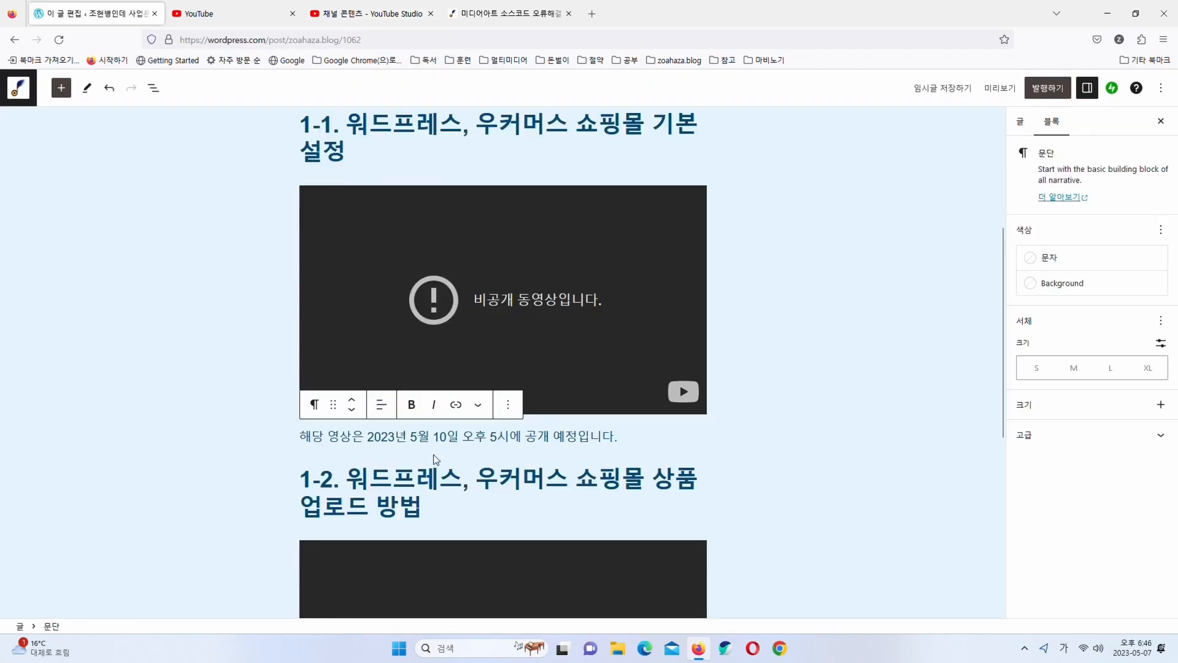
scroll(480, 492, down, 2)
scroll(479, 492, down, 3)
click(405, 482)
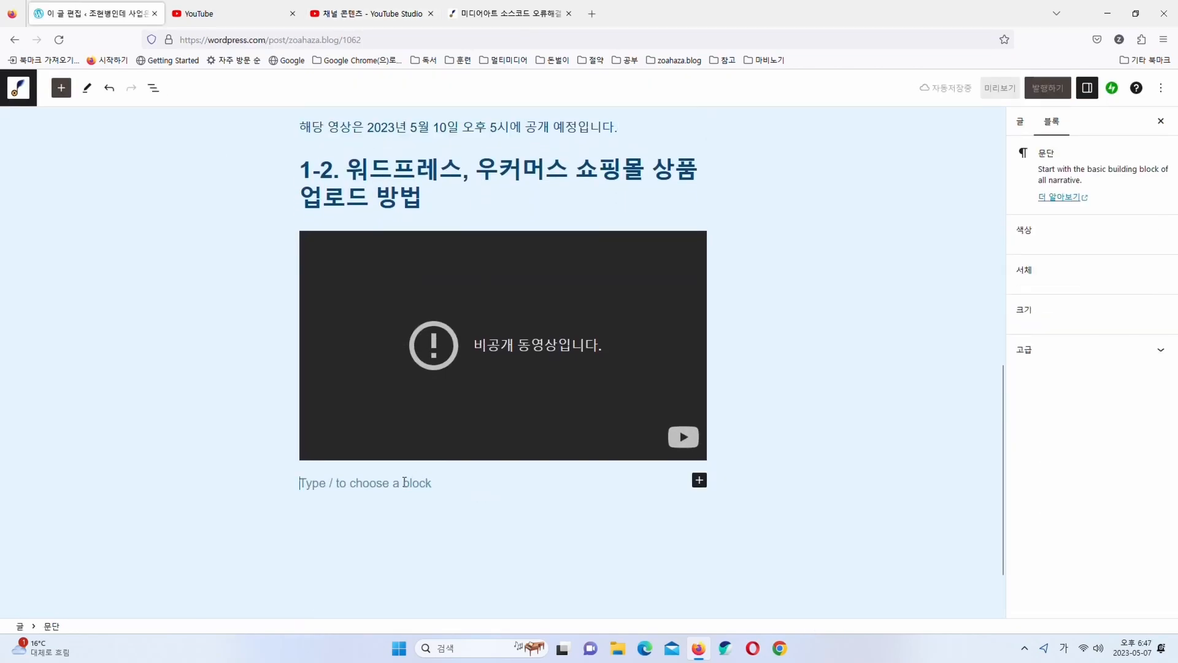
text(햄당 영상은 2023)
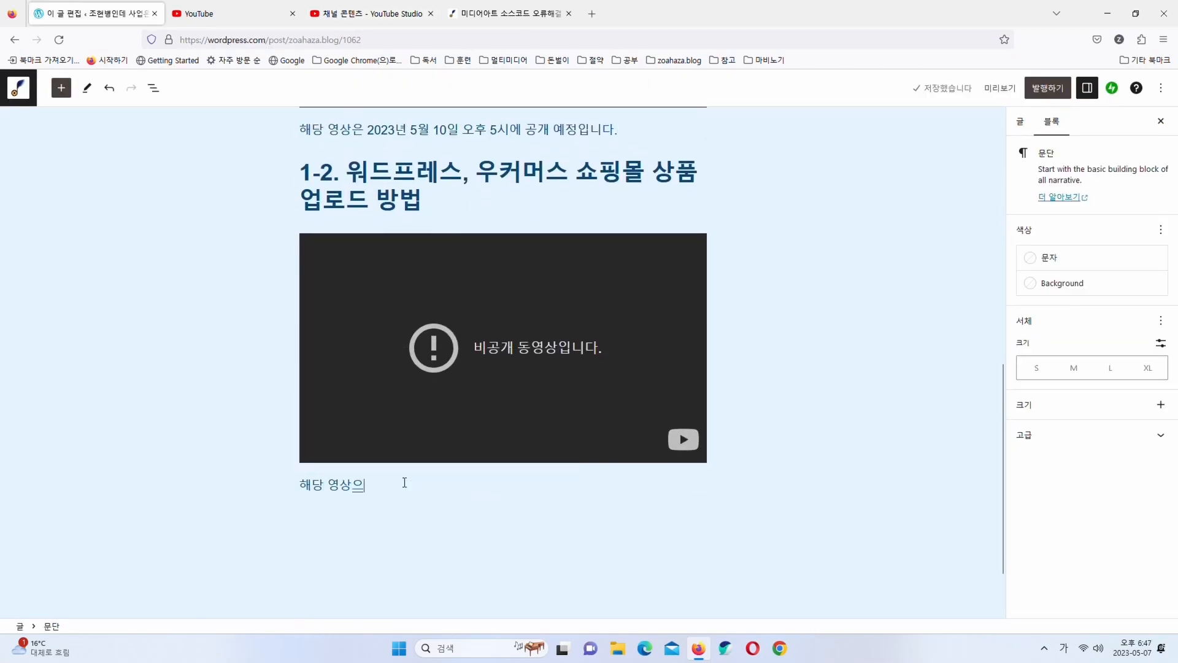
text(년 5월 13일 오후 5시에)
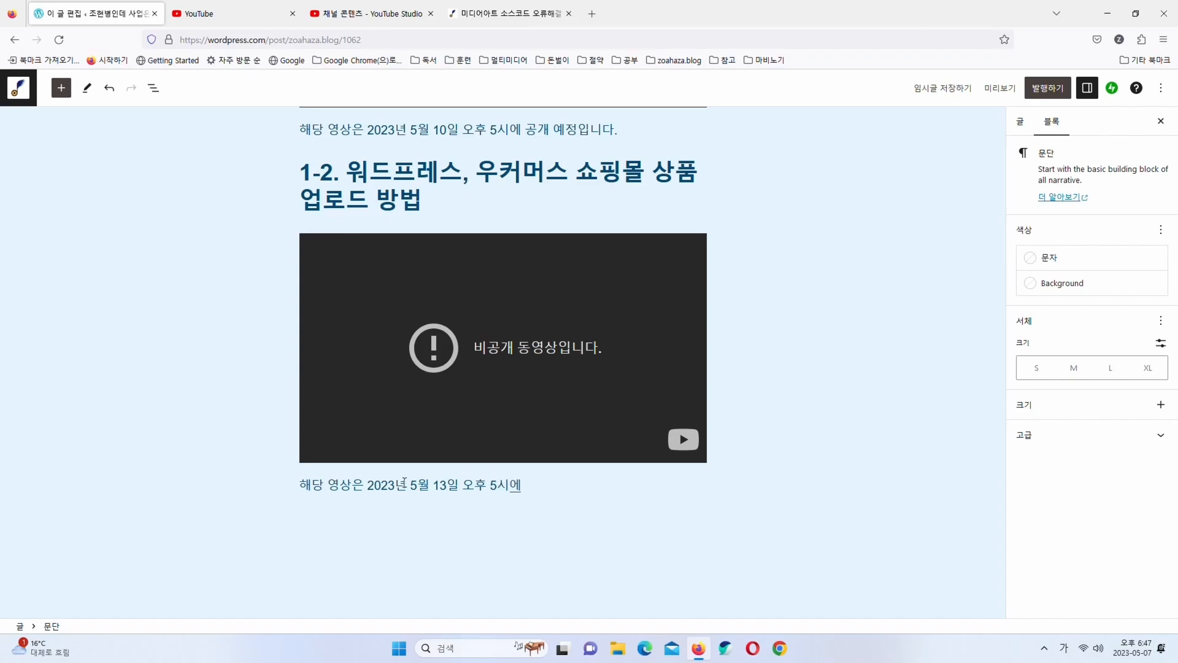
text( 공개 예정입니다.)
Open the post's publish schedule and set the date to 9 May 2023
click(1023, 123)
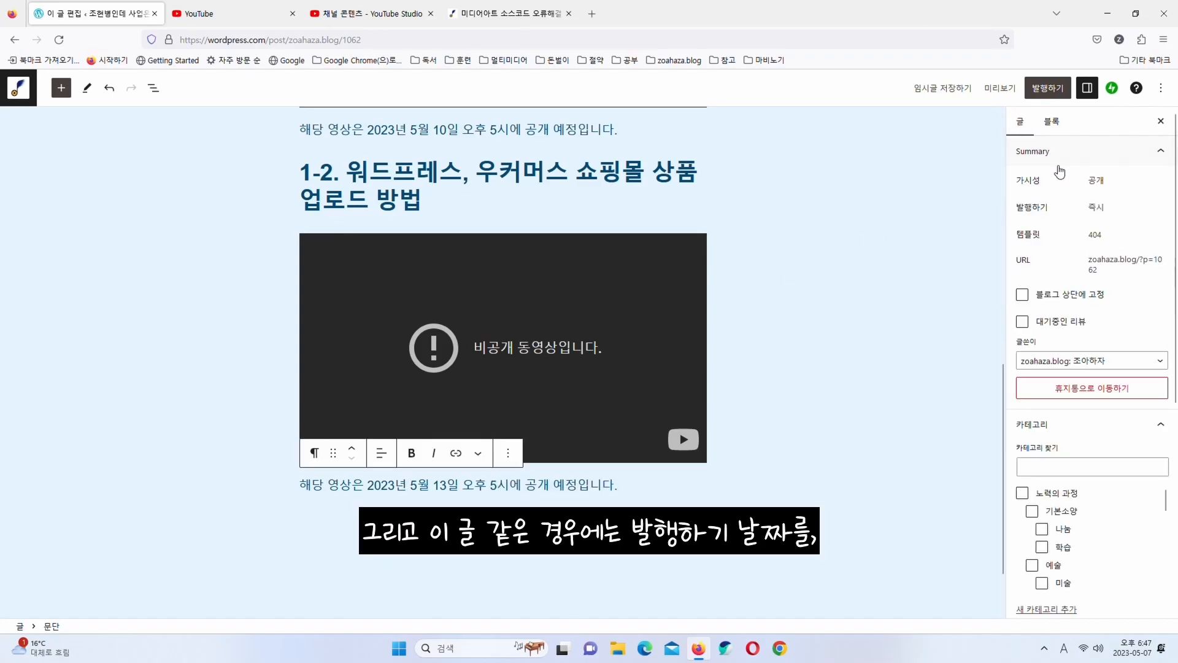
click(1090, 210)
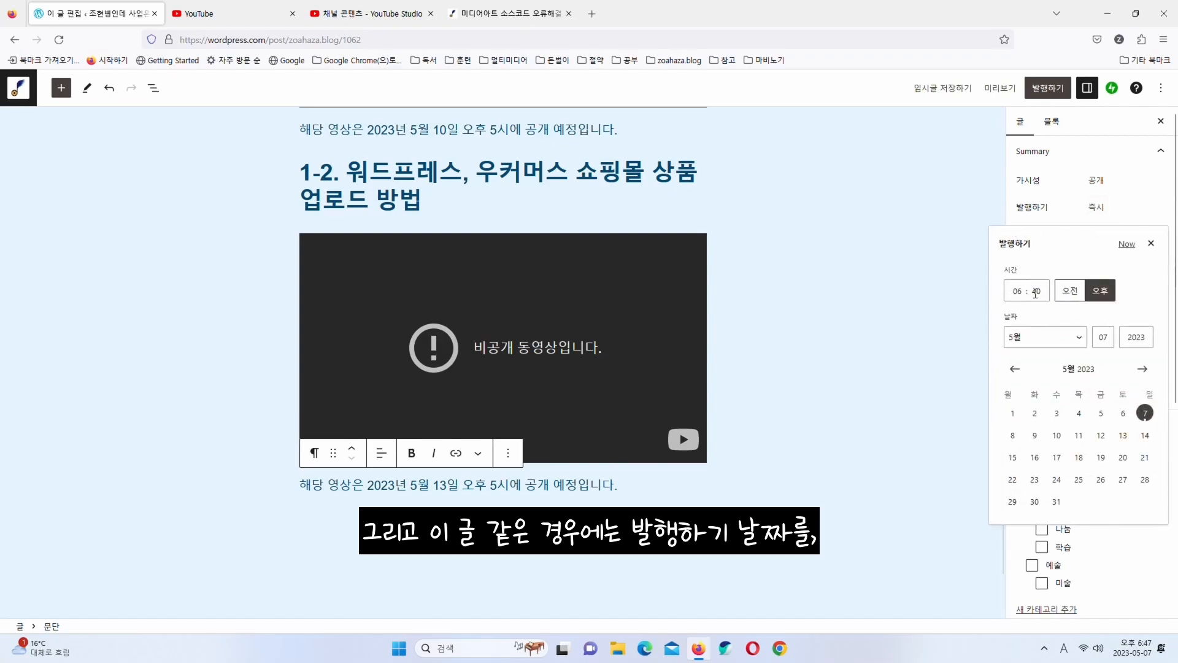
click(1102, 335)
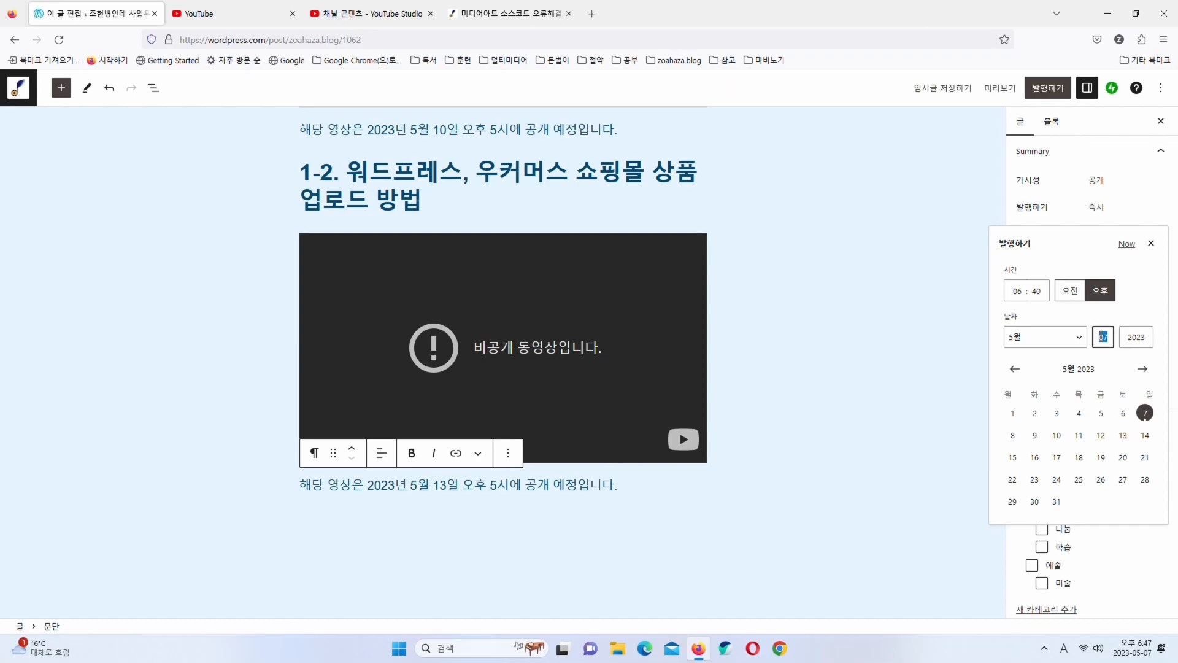
text(9)
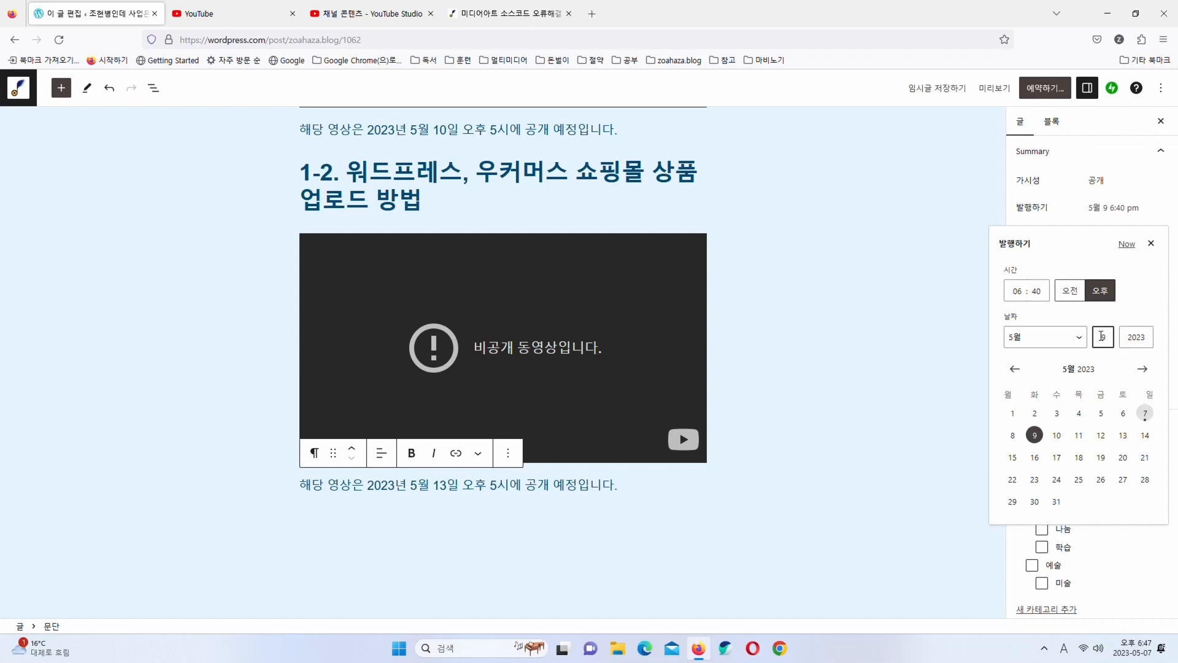
click(1037, 439)
Set the scheduled publish time to 8:00 pm and close the schedule settings
click(1017, 290)
text(7)
key(Tab)
text(3)
click(1018, 291)
click(1098, 265)
click(1152, 243)
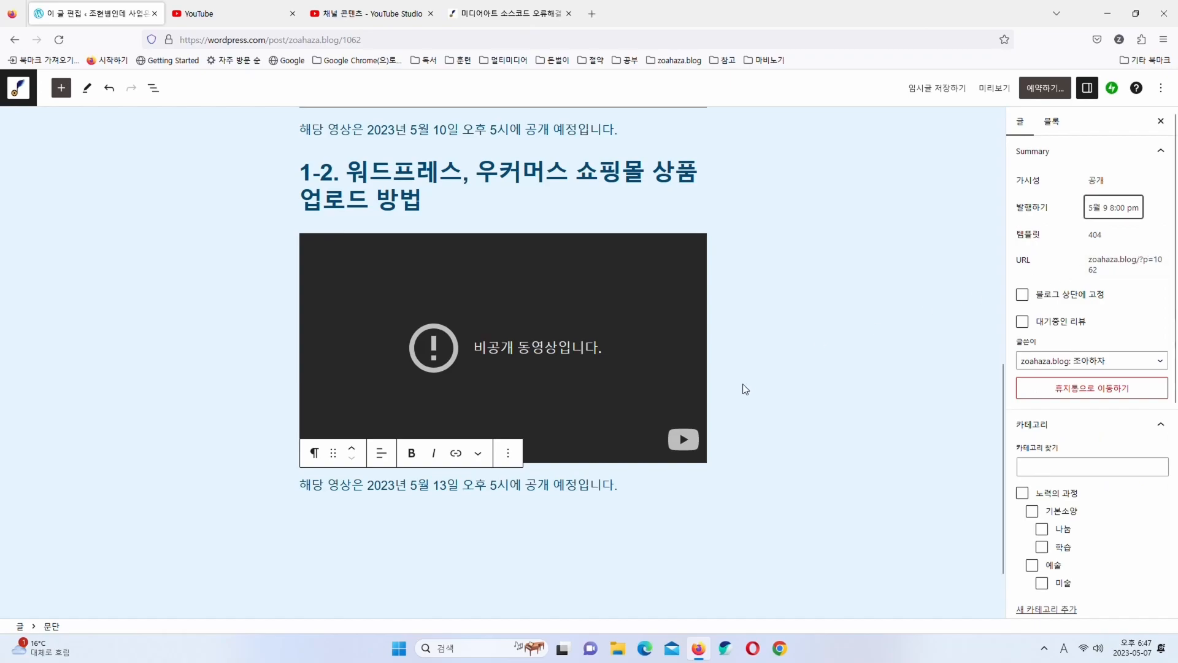
Assign the post to the "쇼핑몰 구축" category
scroll(625, 407, up, 3)
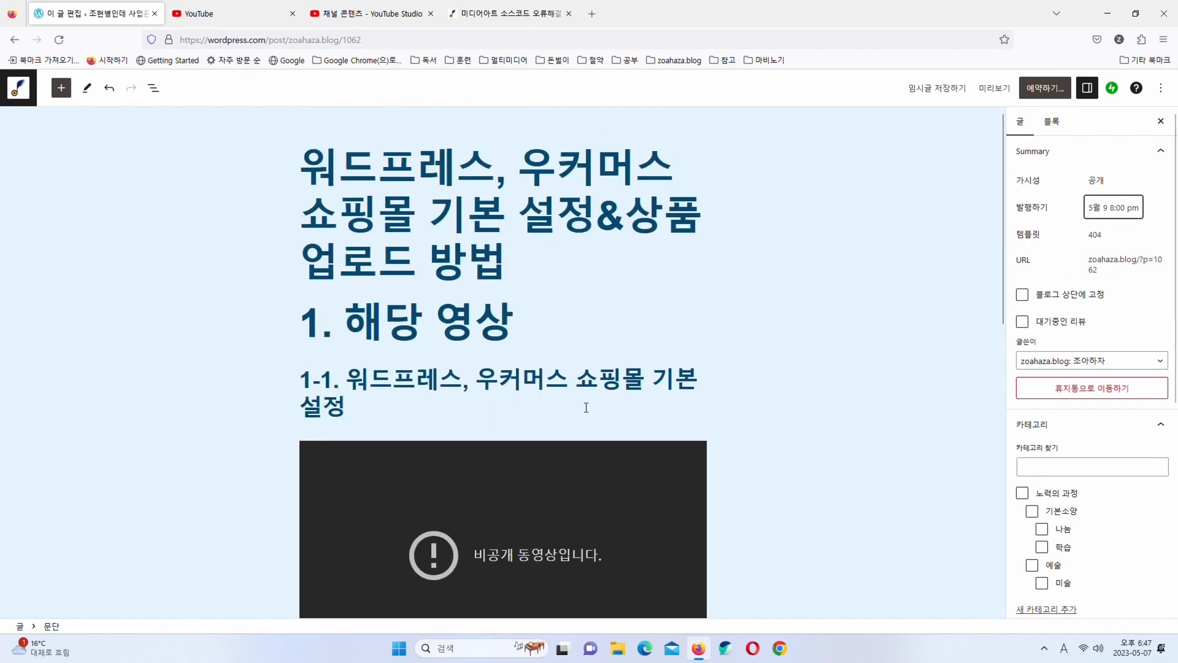
scroll(575, 411, down, 5)
scroll(575, 411, down, 3)
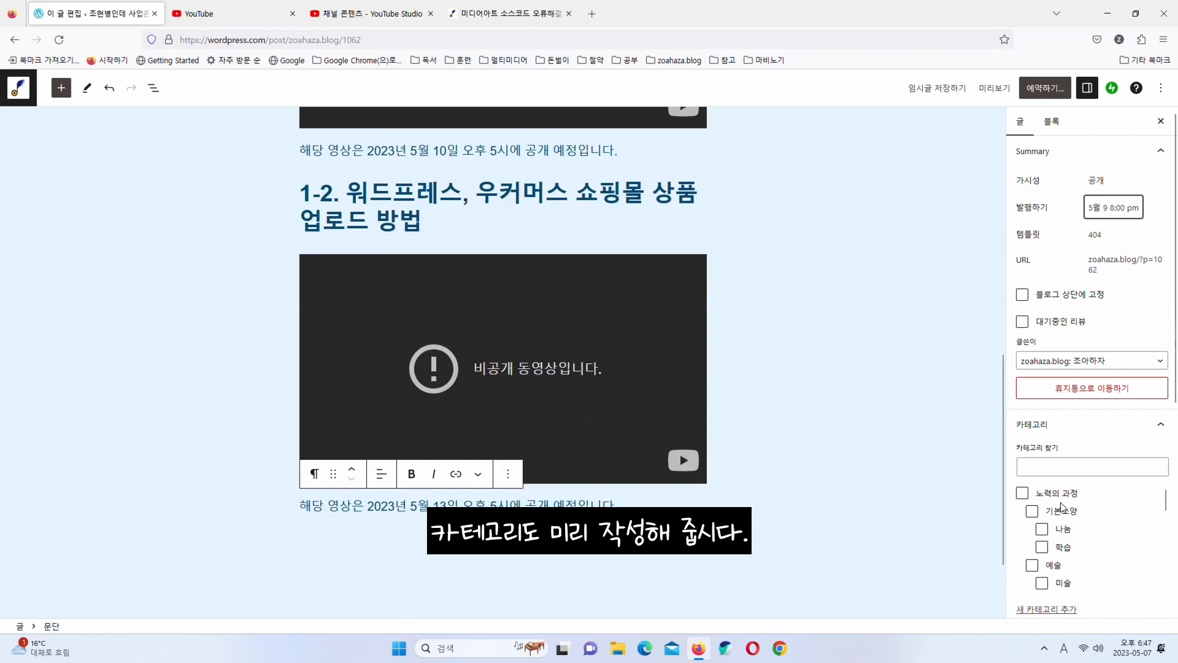
scroll(1067, 513, down, 1)
scroll(1068, 514, up, 1)
scroll(1072, 535, down, 1)
scroll(1071, 535, down, 1)
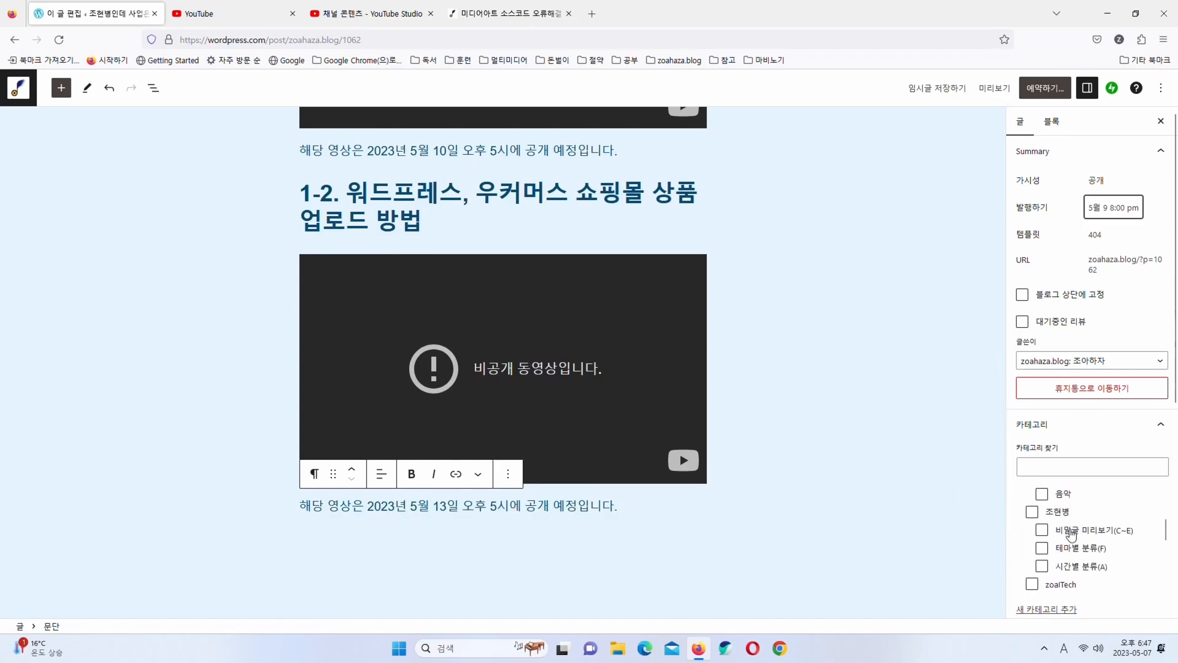
scroll(1071, 534, up, 1)
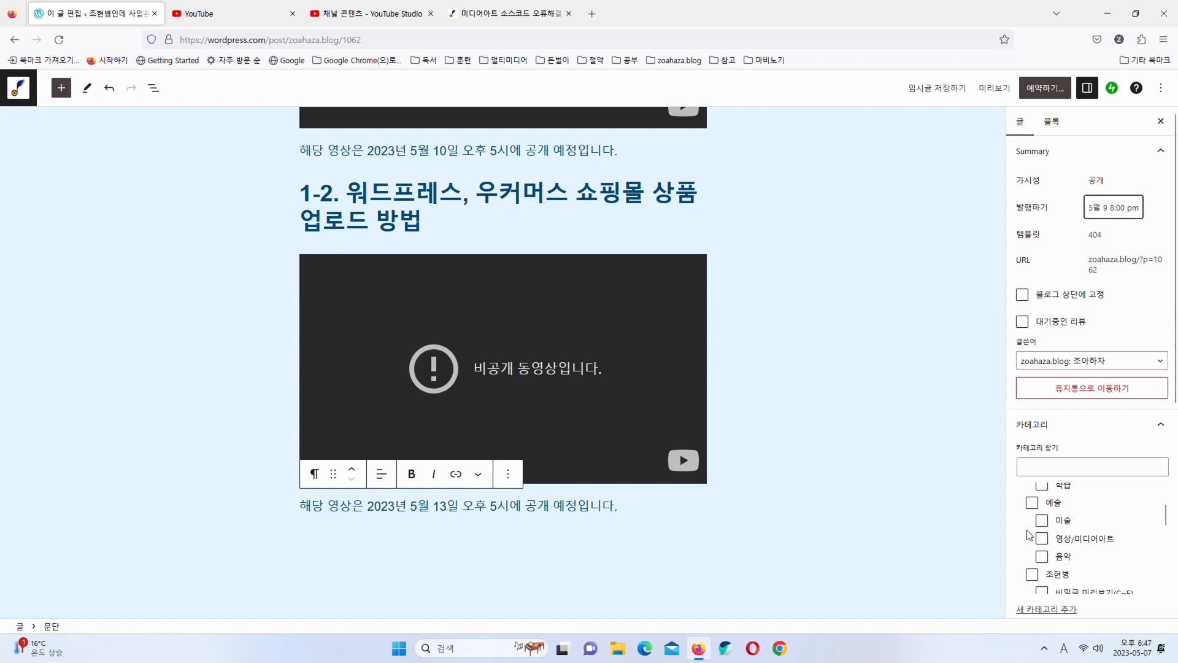
scroll(599, 497, up, 5)
scroll(1068, 559, down, 4)
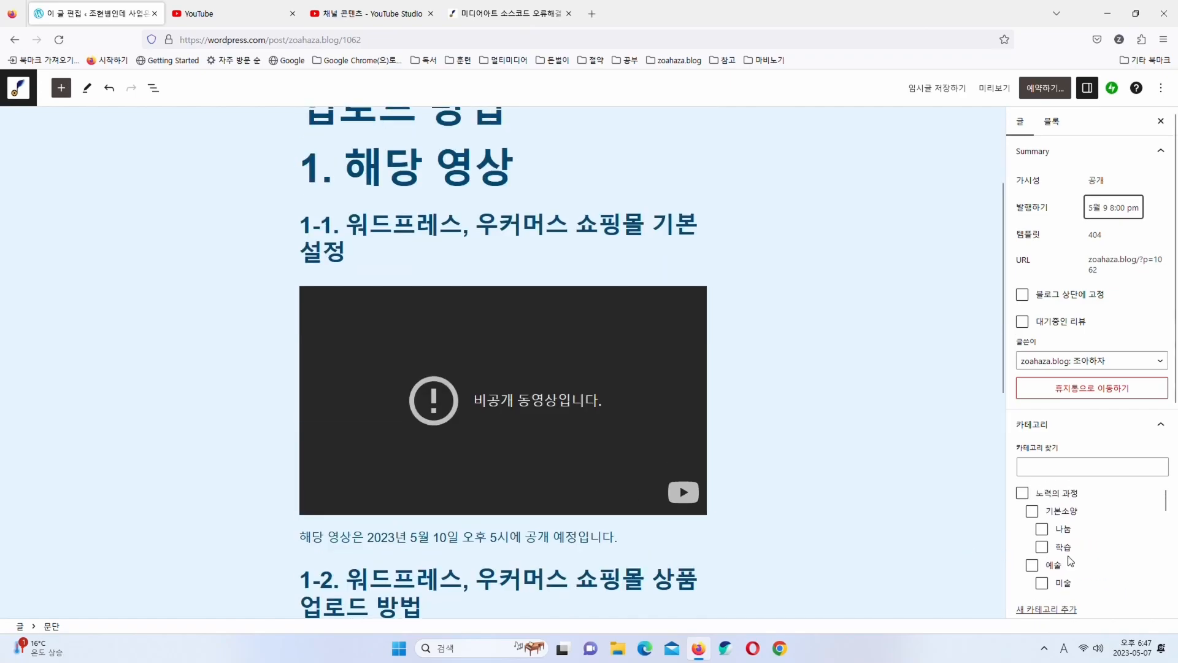
click(1070, 566)
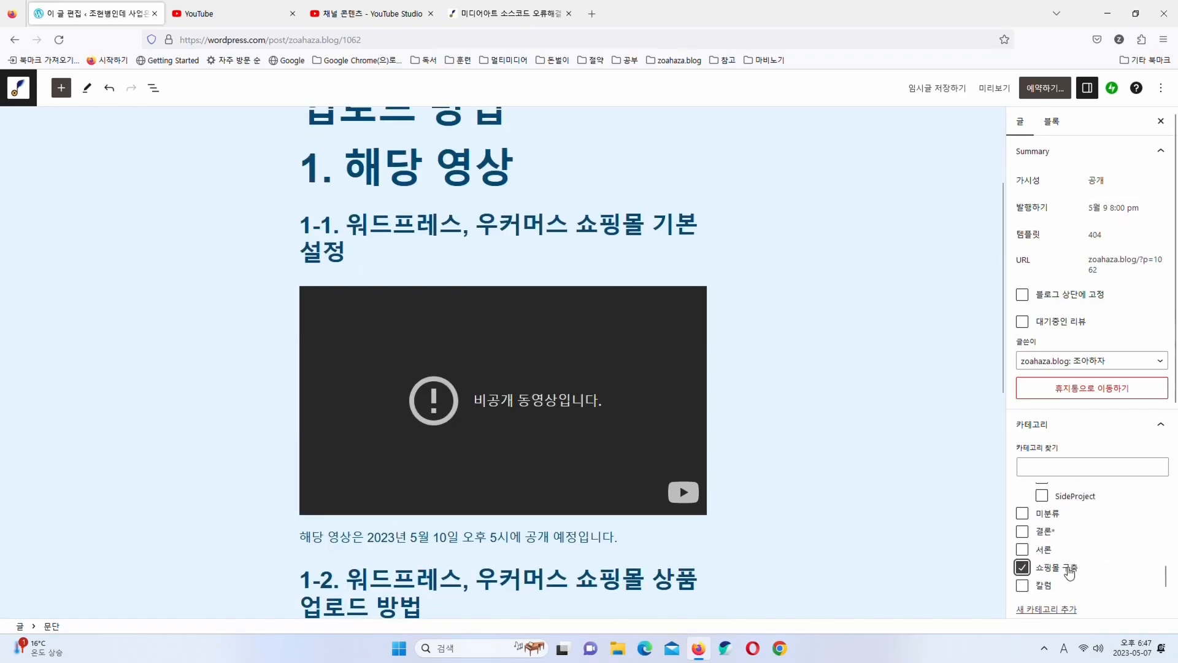
Set the WordPress logo picture from the media library as the post's featured image
scroll(1075, 564, down, 4)
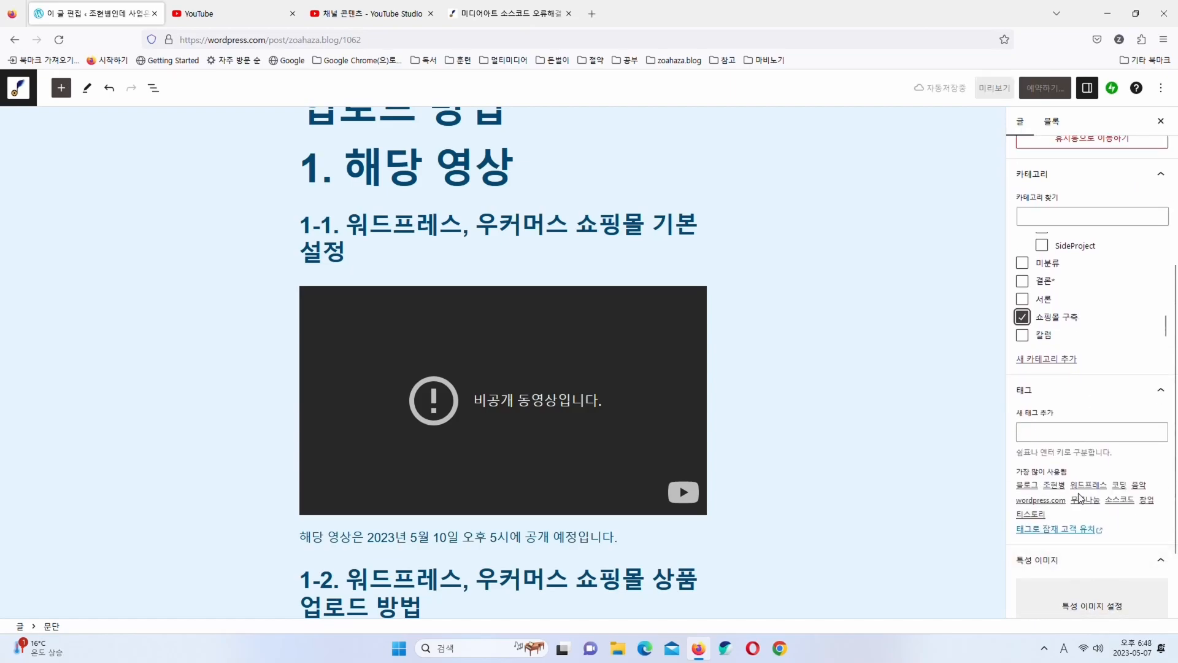
scroll(1084, 552, down, 2)
click(1091, 516)
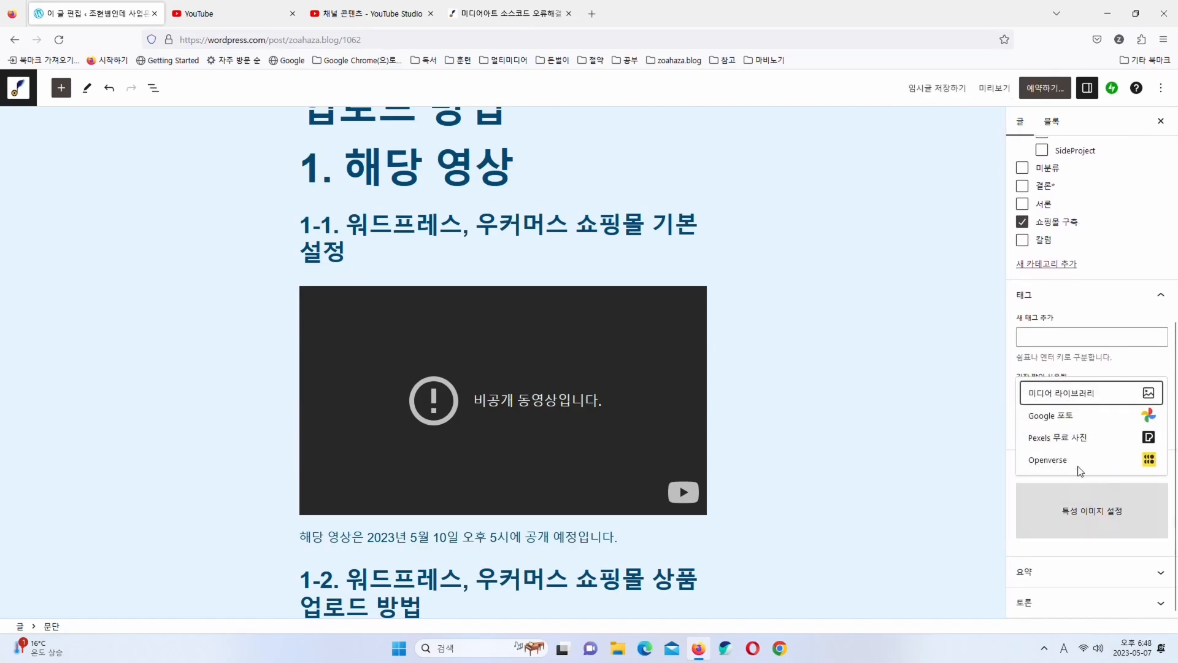
click(1086, 391)
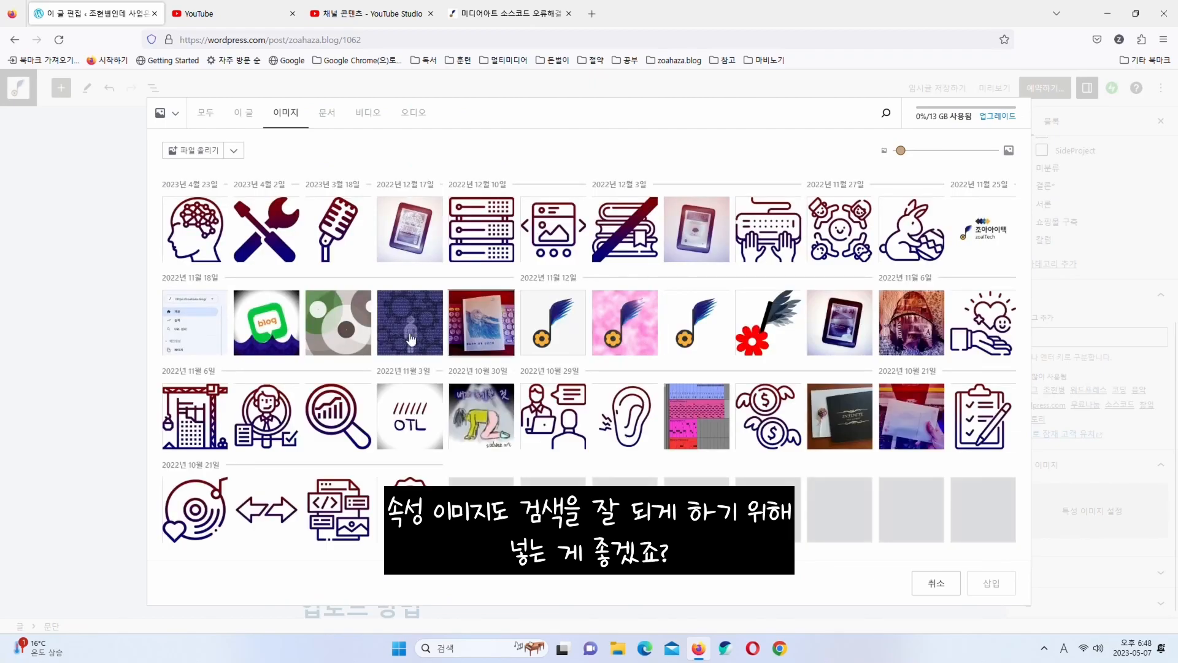
click(480, 514)
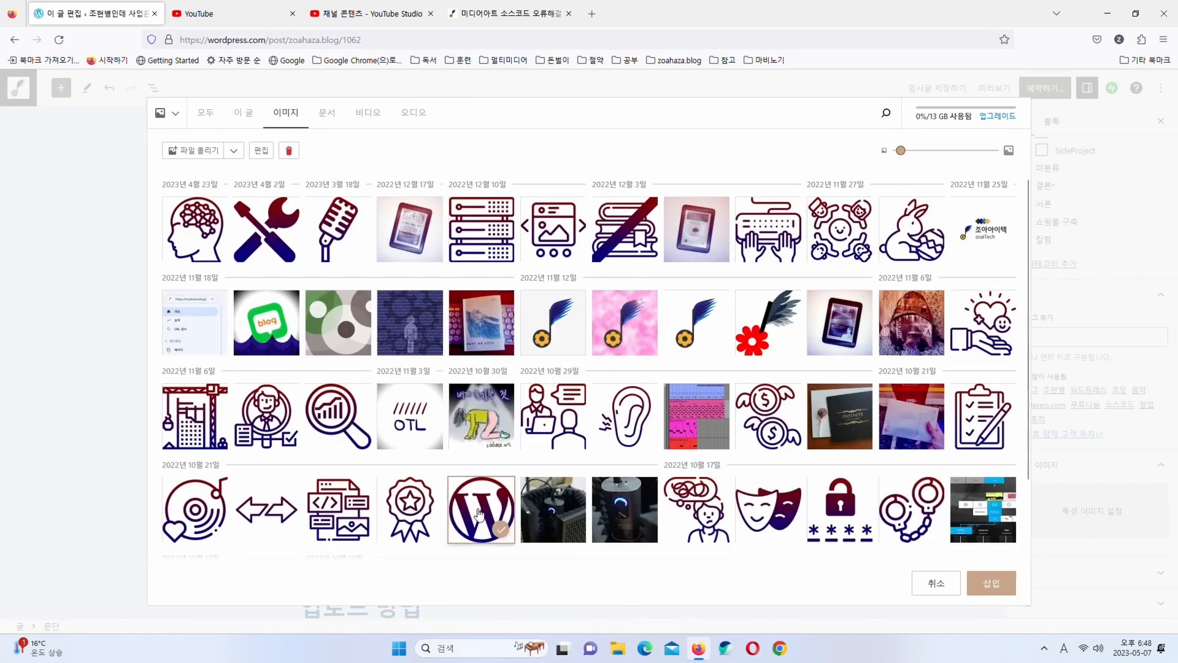
click(1001, 584)
scroll(1101, 491, down, 3)
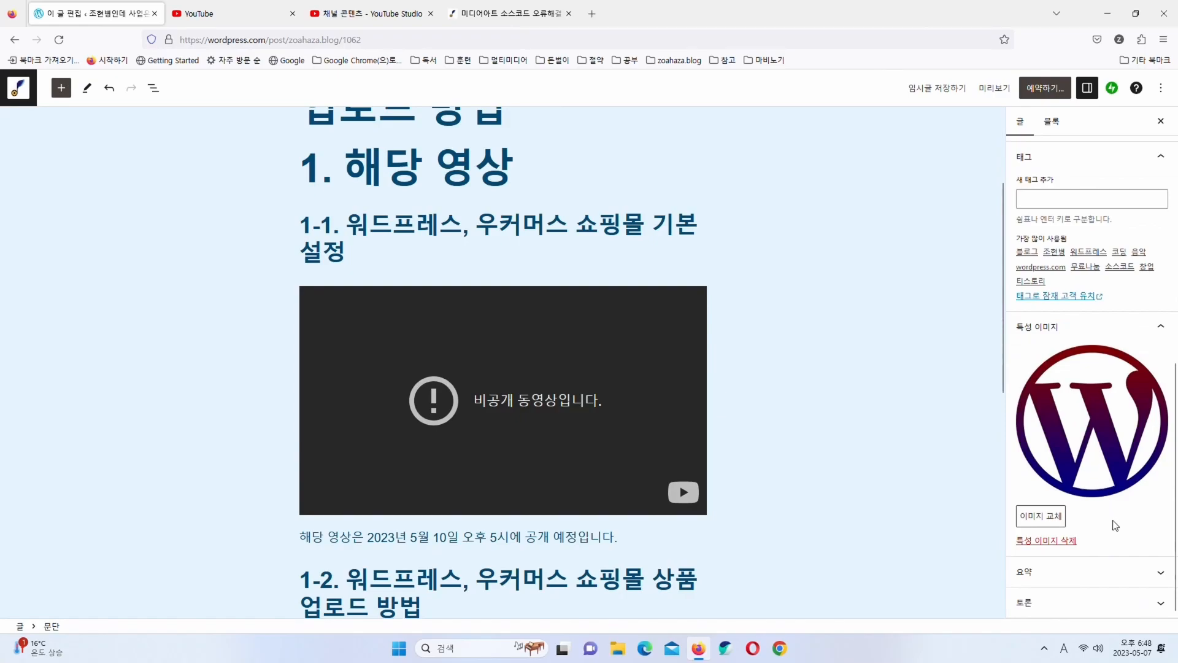
scroll(431, 520, down, 3)
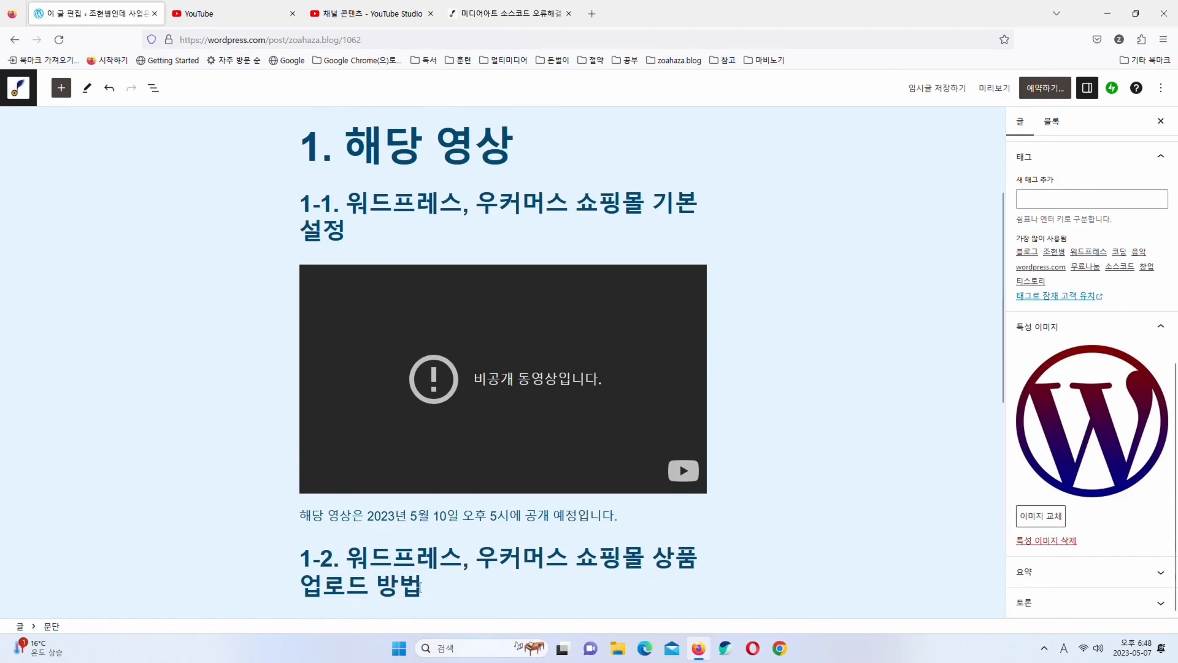
Copy the line "– 블로그 썸네일은 flaticon에서 제공받았습니다. –" from the end of the published media art source code post
click(491, 12)
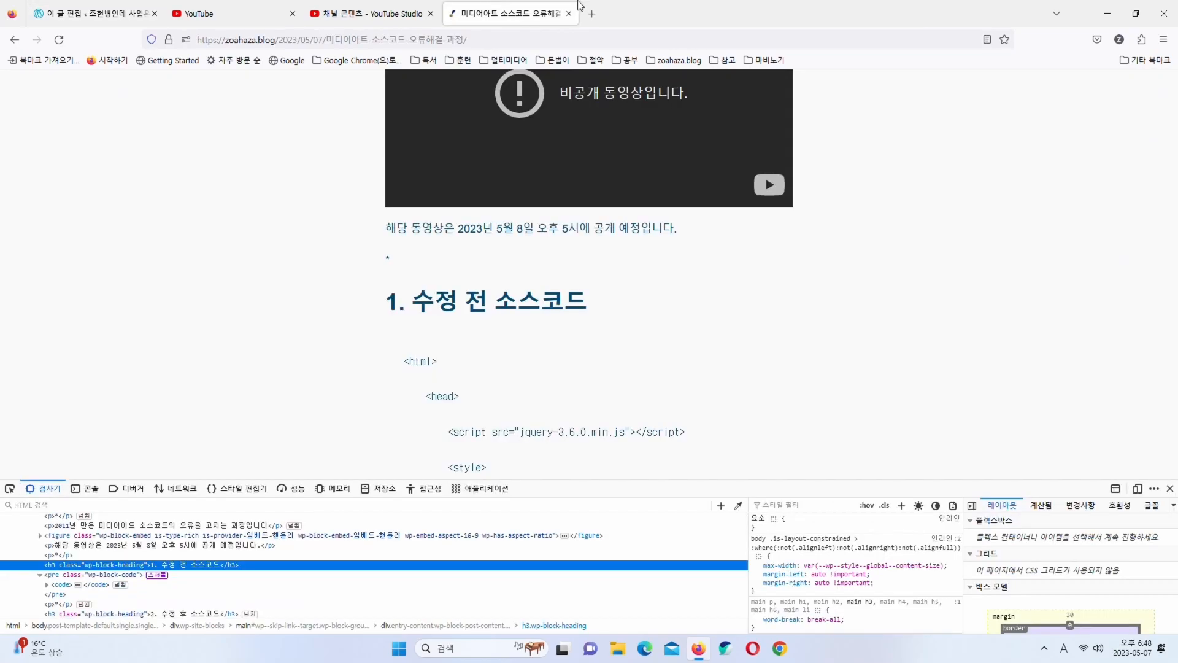
scroll(672, 308, down, 20)
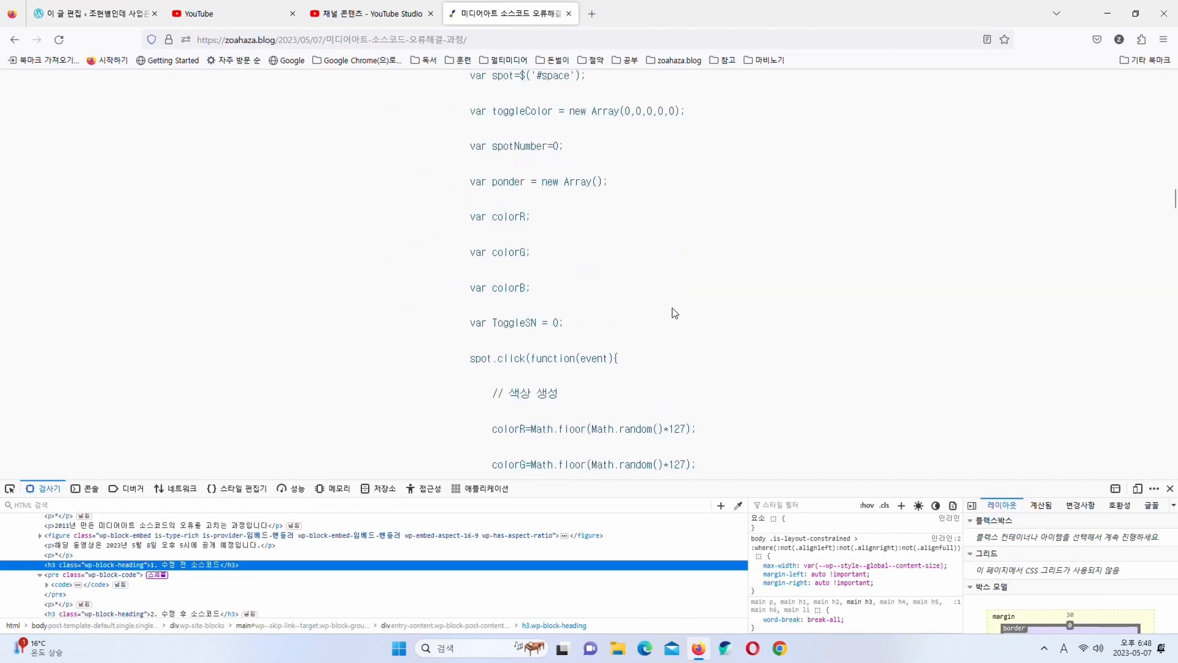
scroll(673, 312, down, 20)
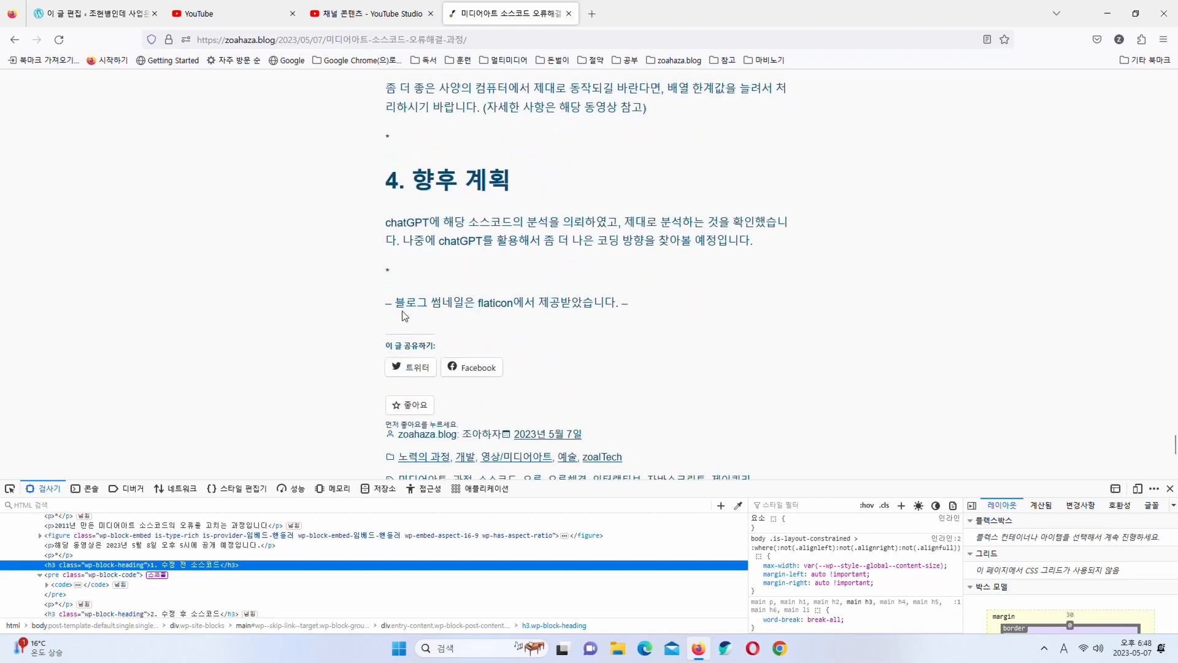
drag(385, 305, 629, 308)
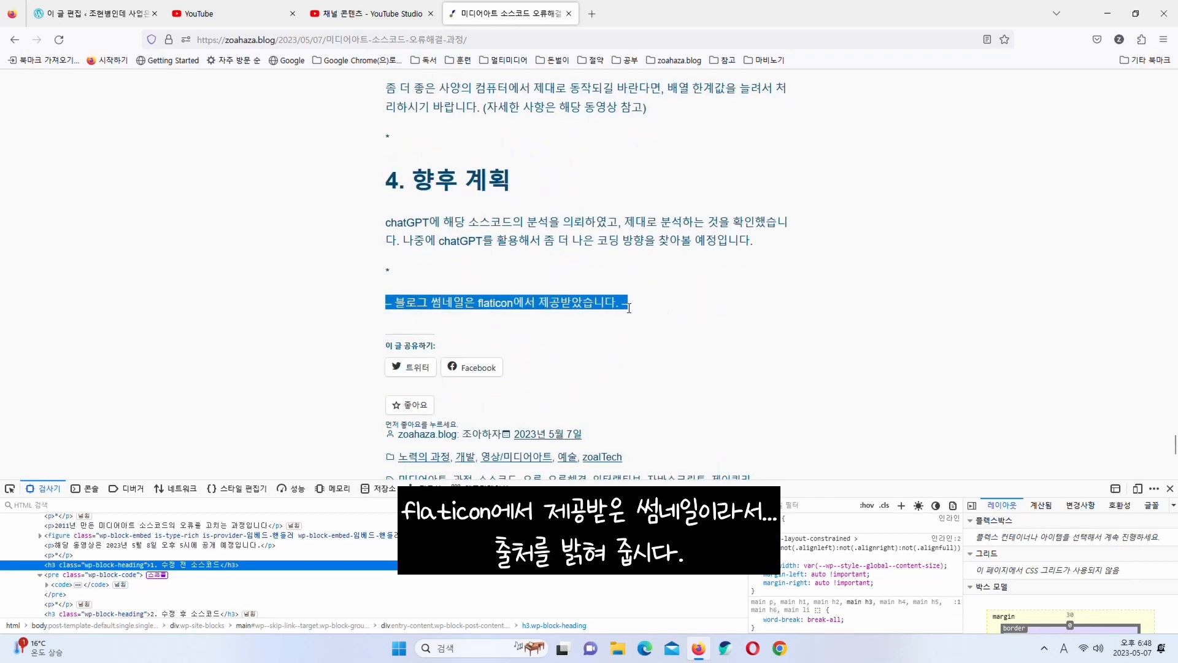
click(625, 205)
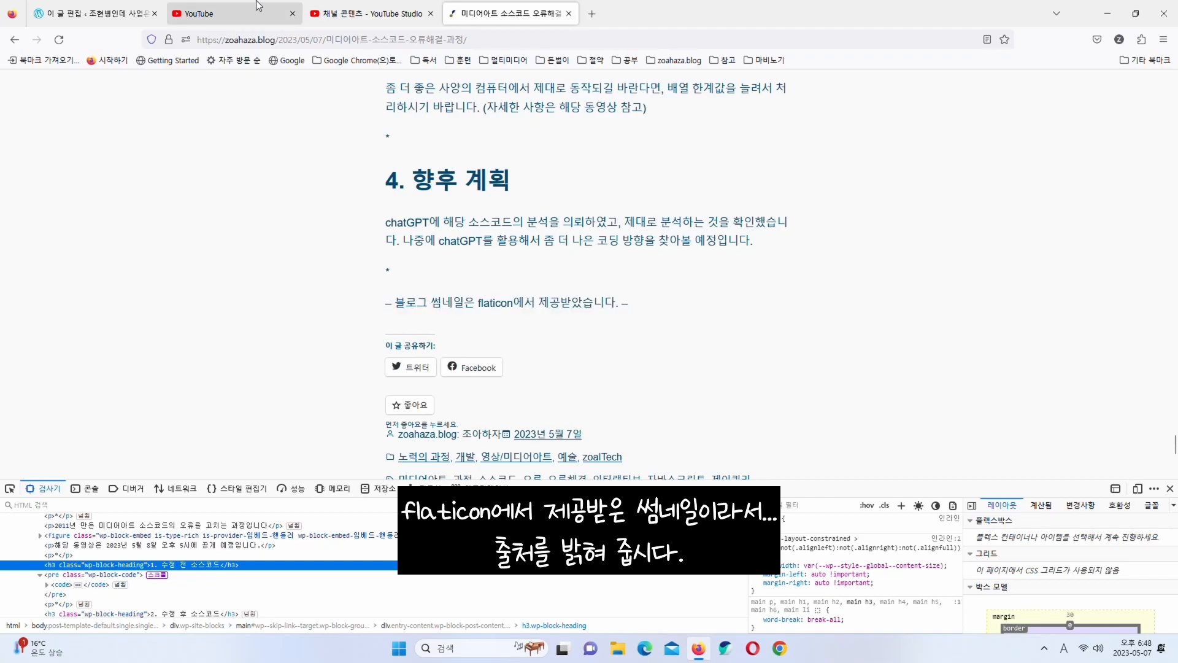
Return to the WordPress post draft and add two empty paragraphs below the second video's release note
click(234, 9)
click(147, 20)
scroll(492, 377, down, 5)
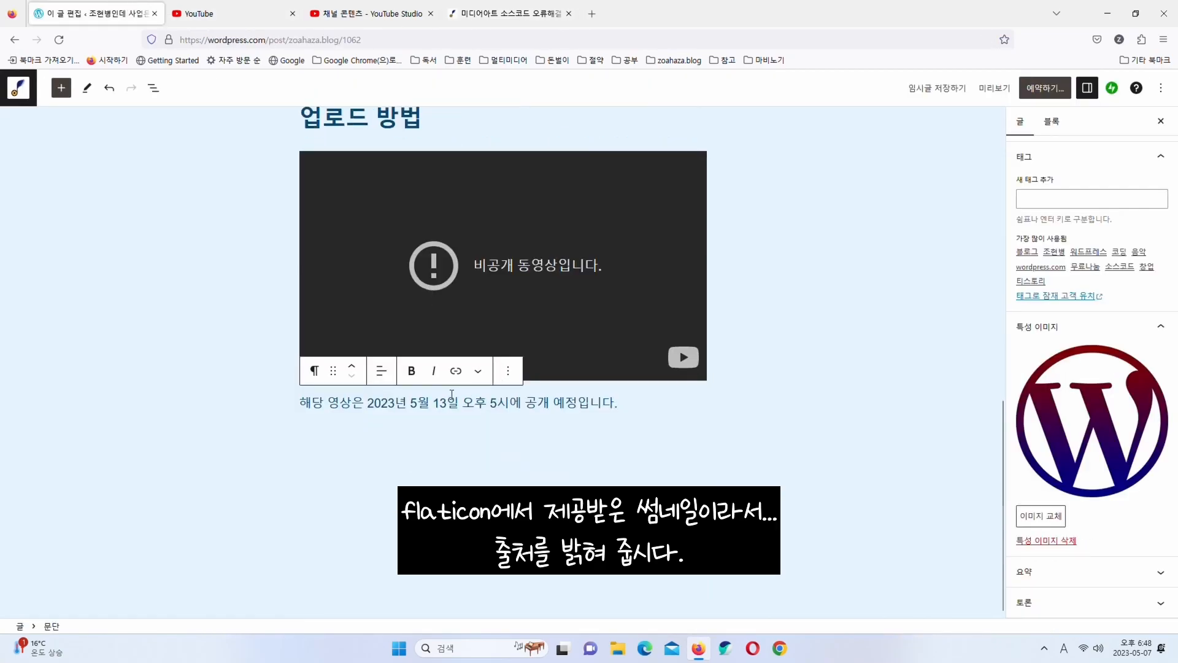
key(Return)
key(Return)
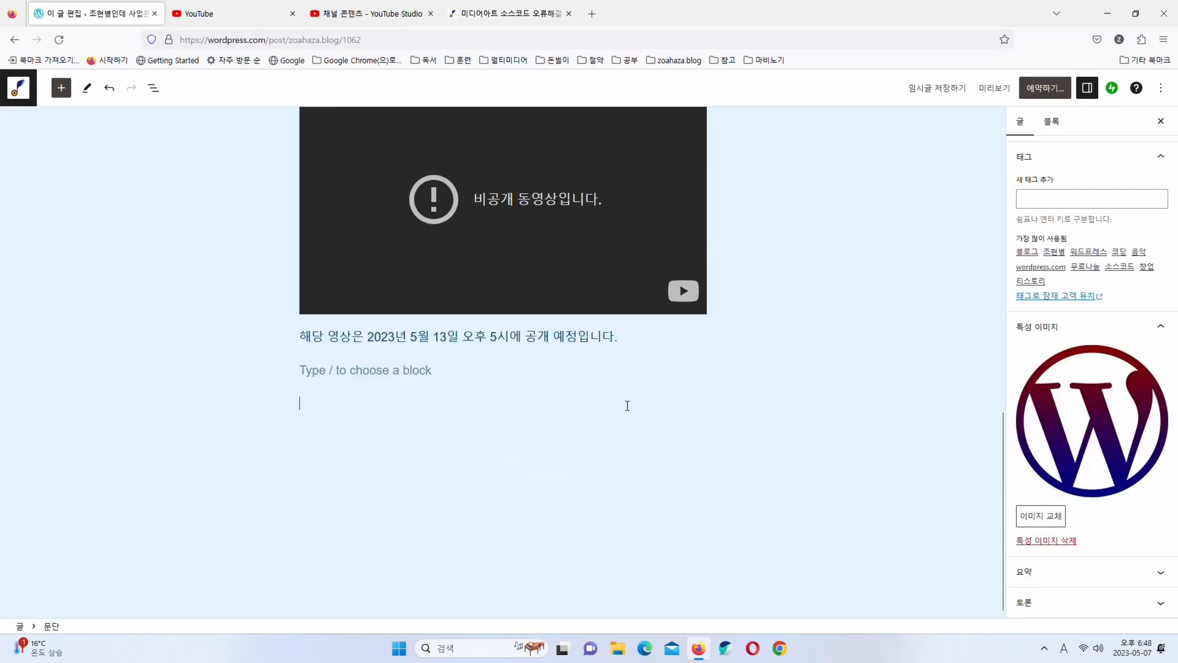
Search Windows for "메모장" and open Notepad
click(464, 649)
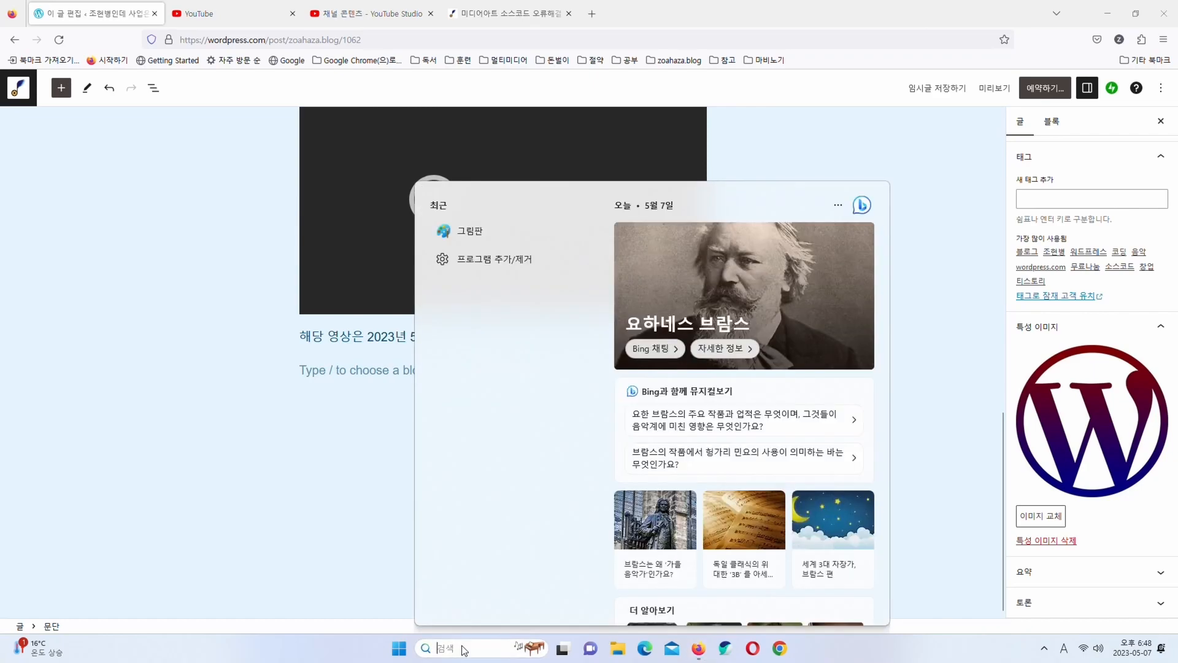
text(apah)
key(BackSpace)
key(BackSpace)
key(BackSpace)
key(BackSpace)
key(Hangul)
text(메모자)
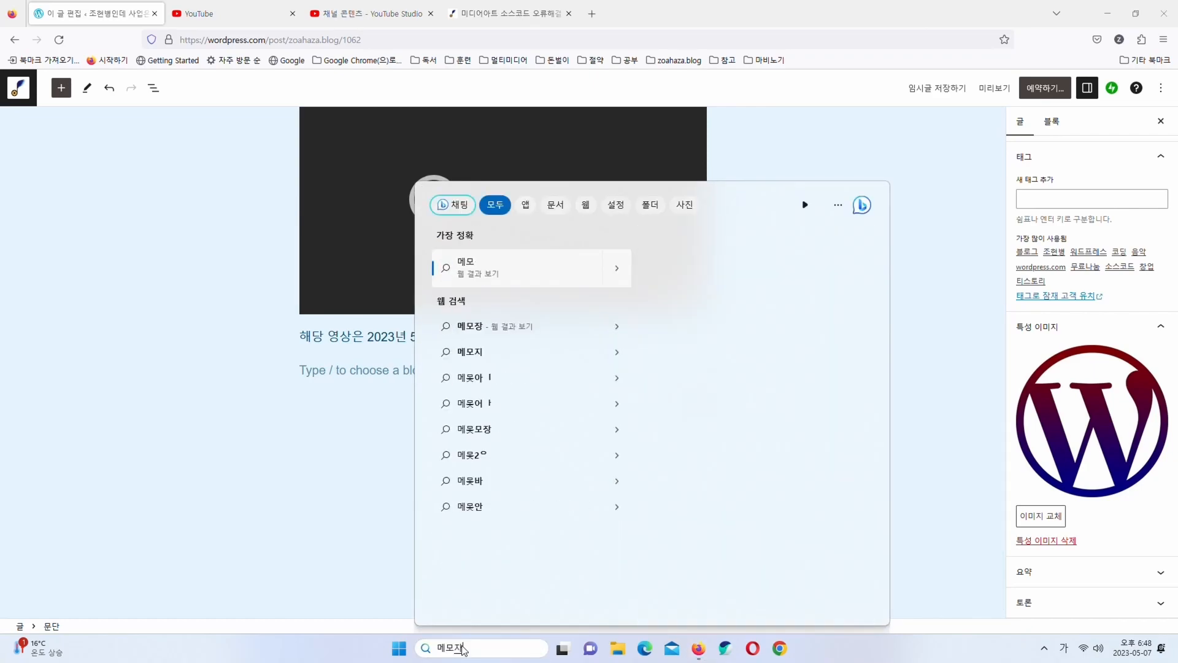
key(Return)
Paste the flaticon credit line into Notepad to strip its formatting, cut the plain text and close Notepad
key(ctrl+v)
key(ctrl+a)
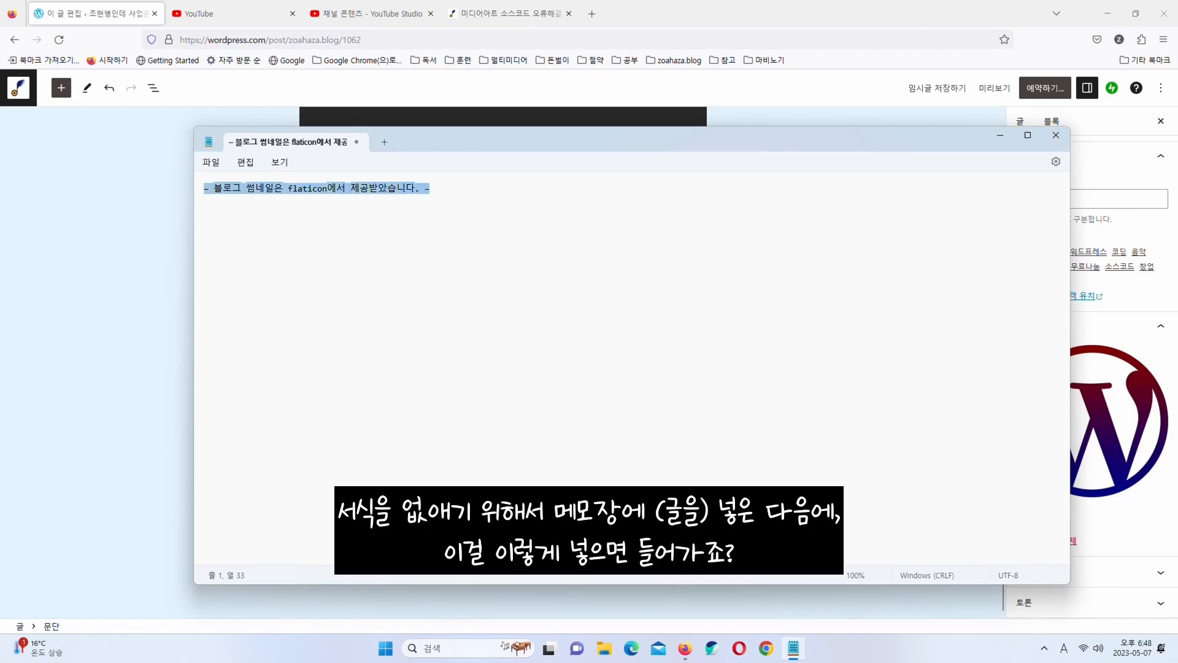
key(ctrl+x)
click(1056, 135)
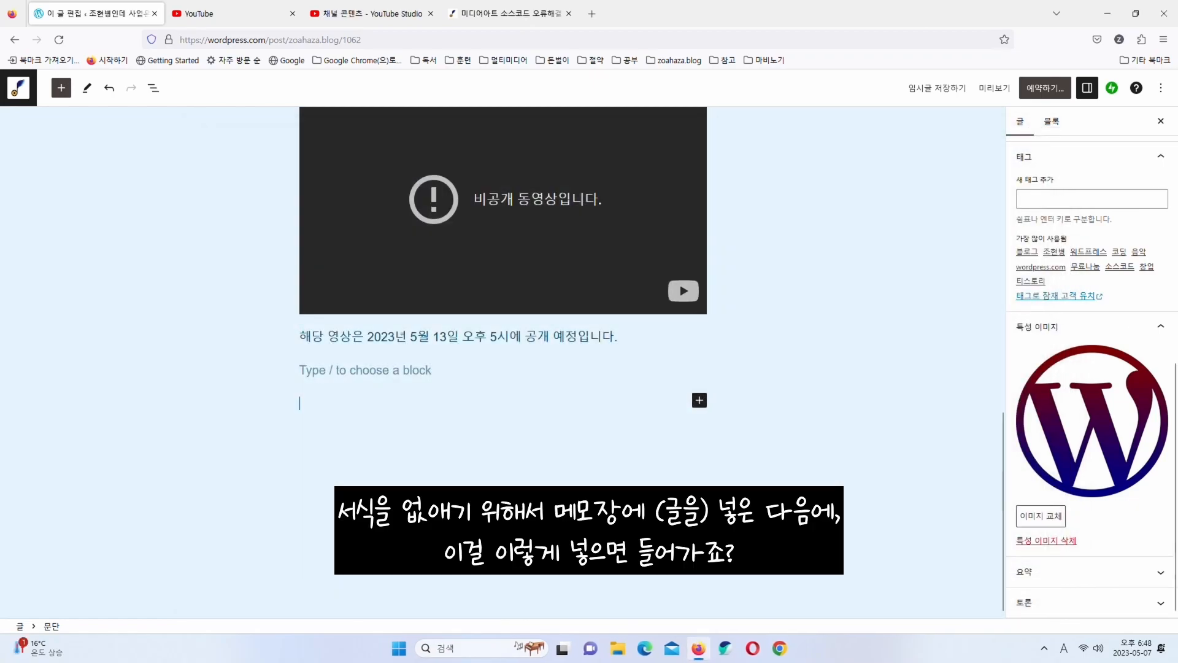
Paste the plain flaticon thumbnail credit into the last empty paragraph of the WordPress post
click(337, 403)
key(ctrl+v)
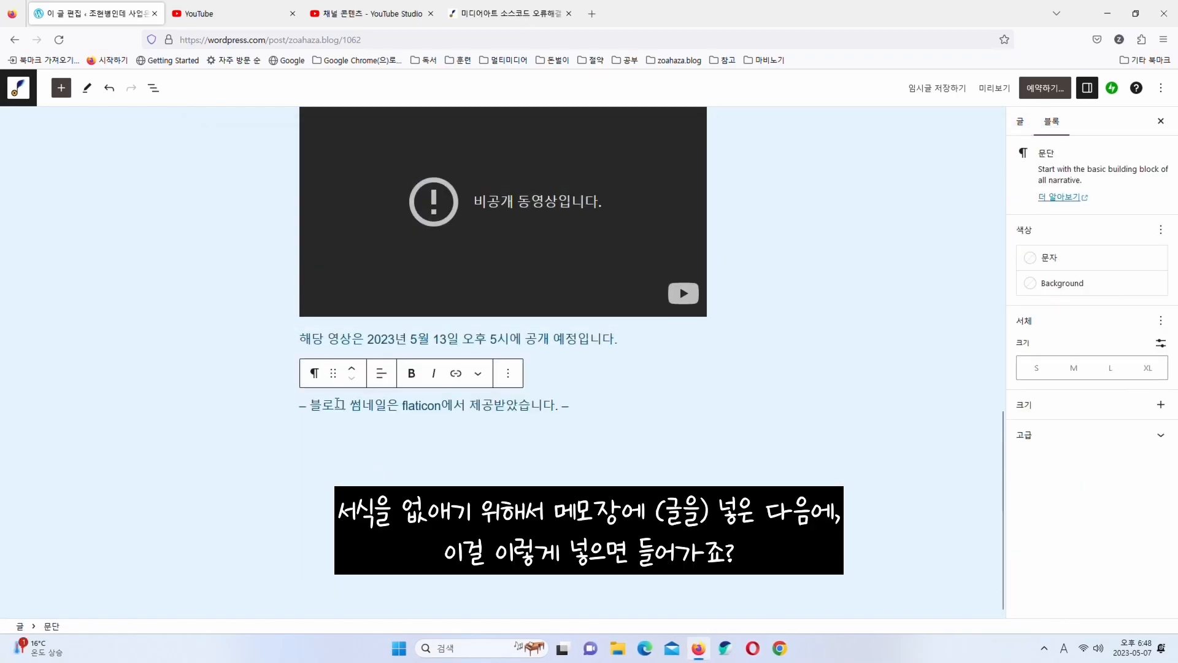
click(548, 379)
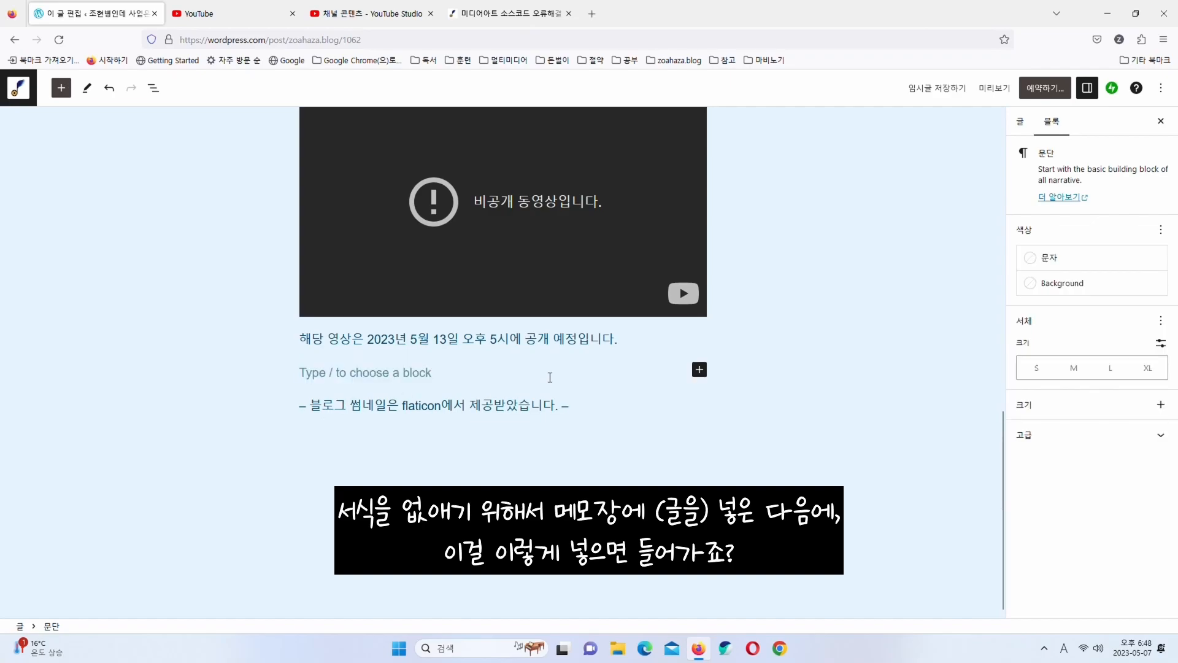
Review the whole post from its title down to the flaticon credit line
scroll(559, 375, up, 5)
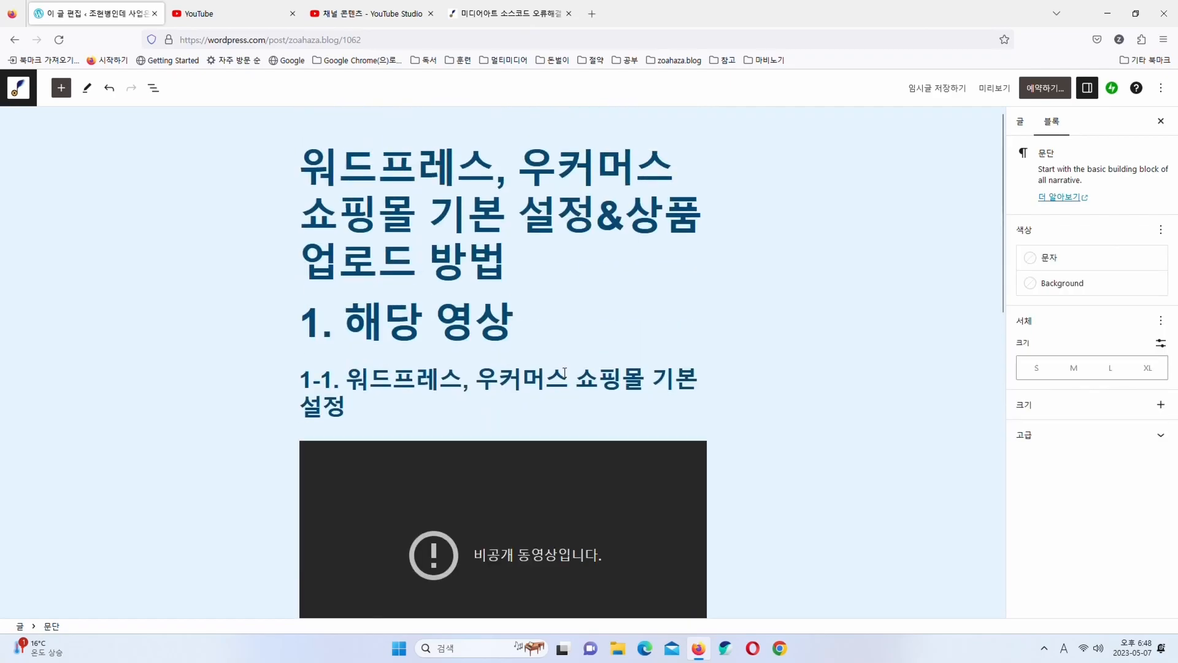
scroll(565, 372, down, 10)
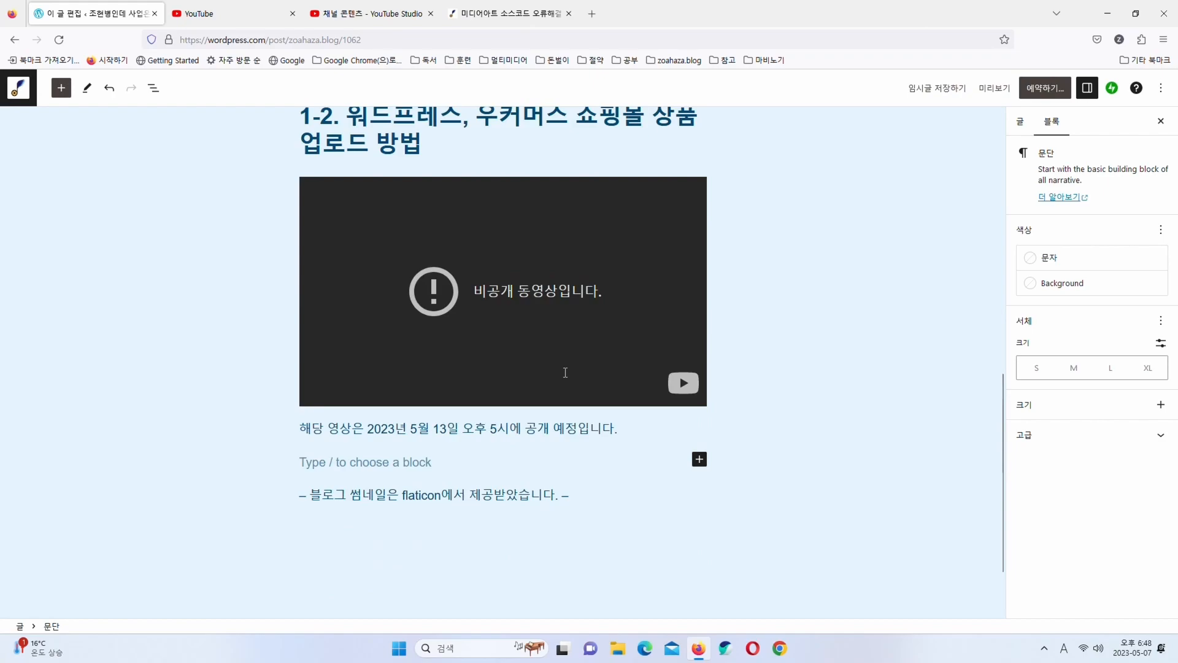
scroll(565, 372, up, 4)
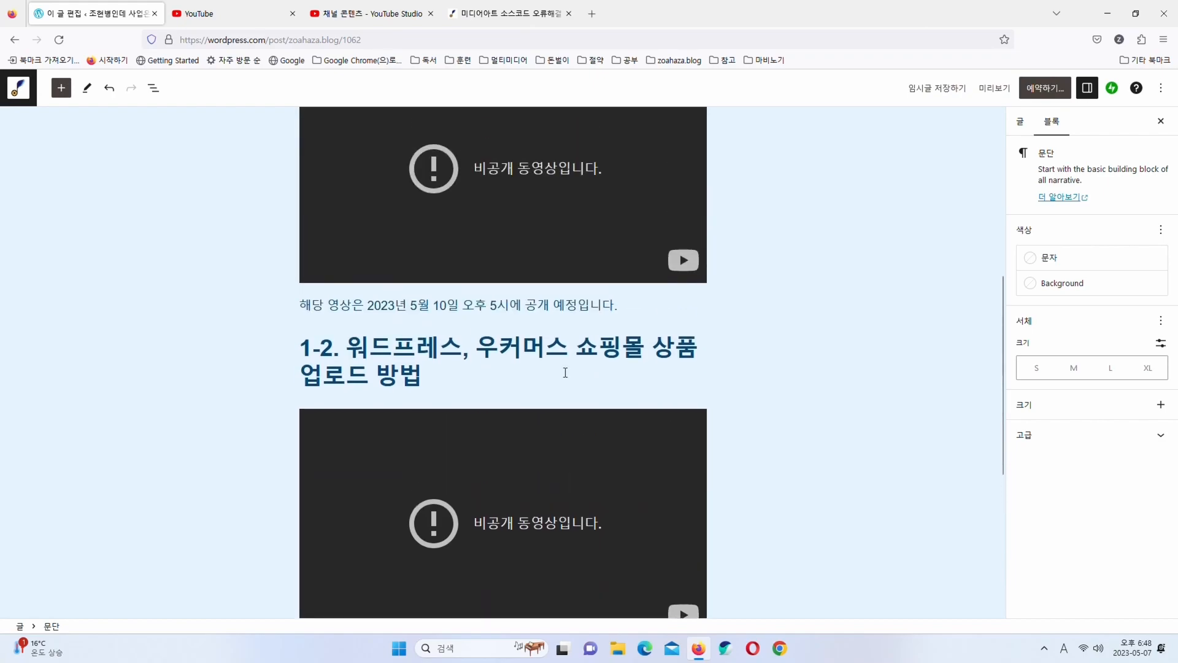
scroll(566, 372, up, 8)
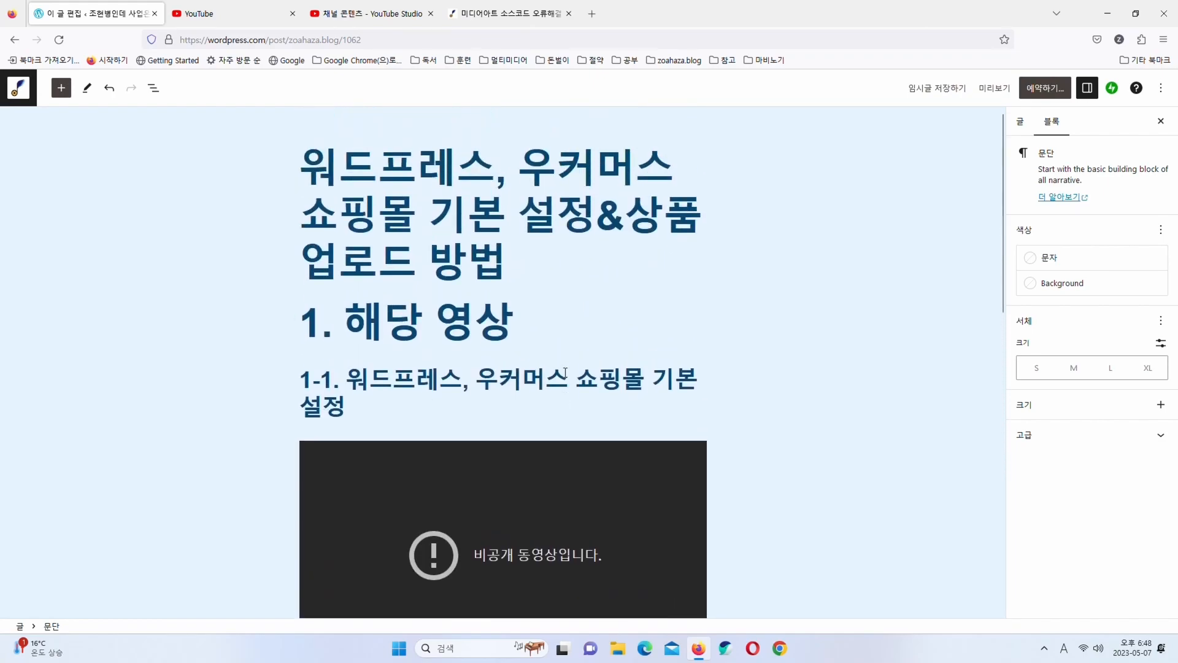
scroll(565, 372, down, 10)
scroll(565, 373, up, 10)
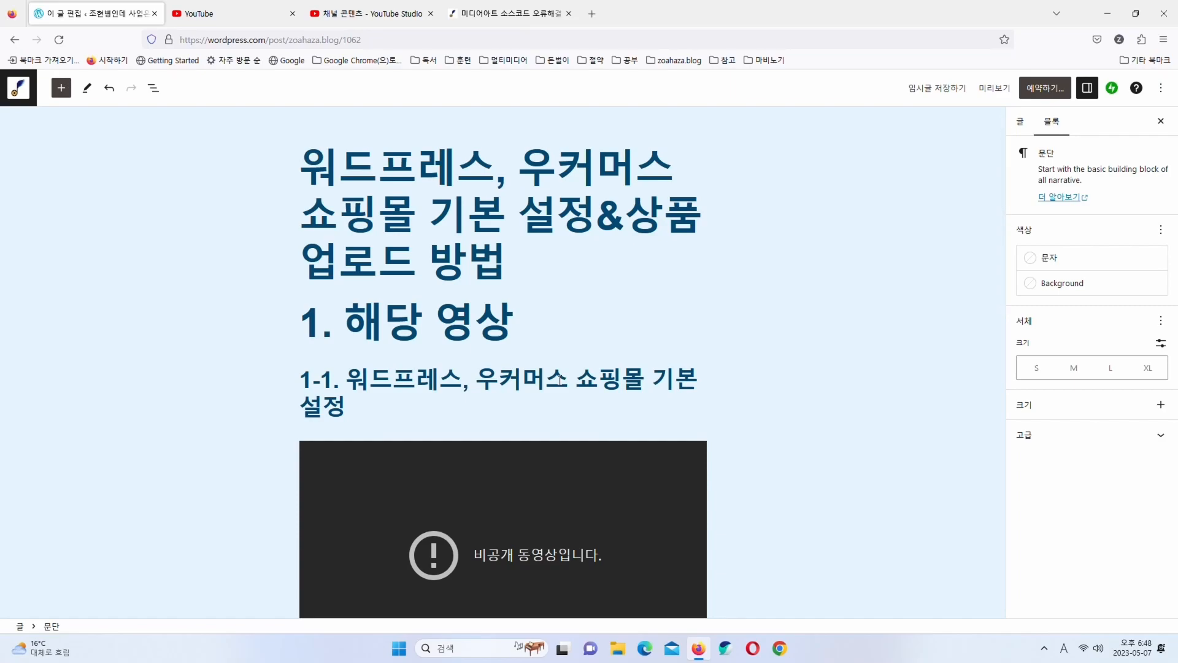
Write "2. 확인이 필요한 부분" in the empty paragraph above the flaticon credit and start a new paragraph below it
scroll(560, 378, down, 10)
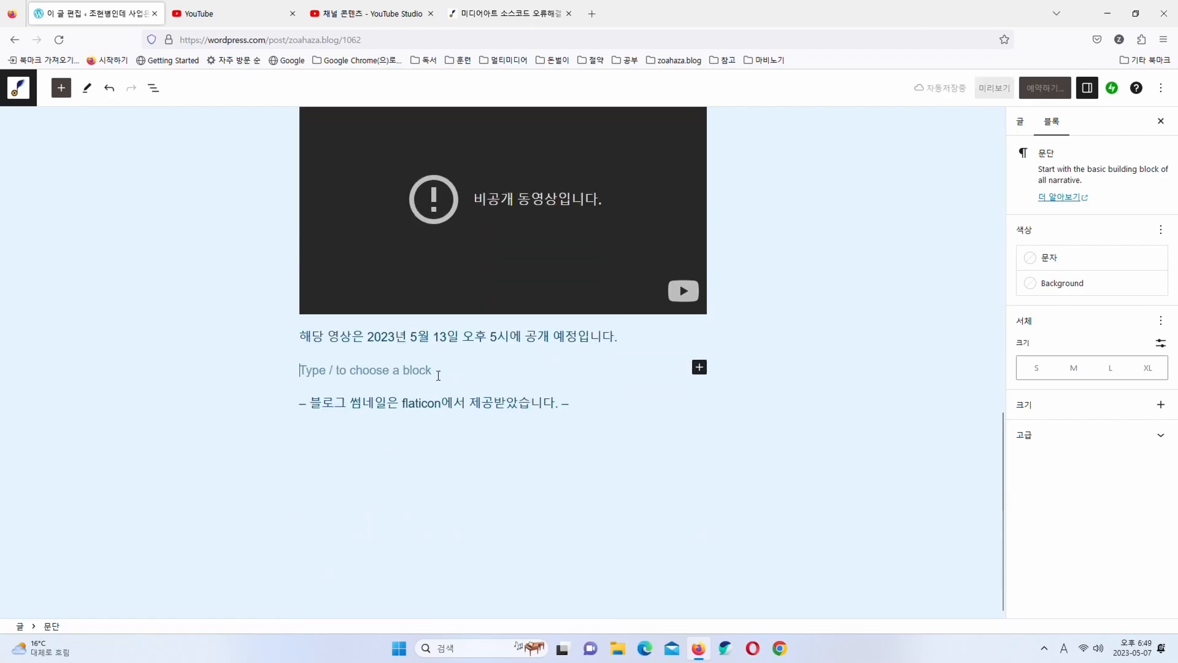
scroll(528, 402, up, 10)
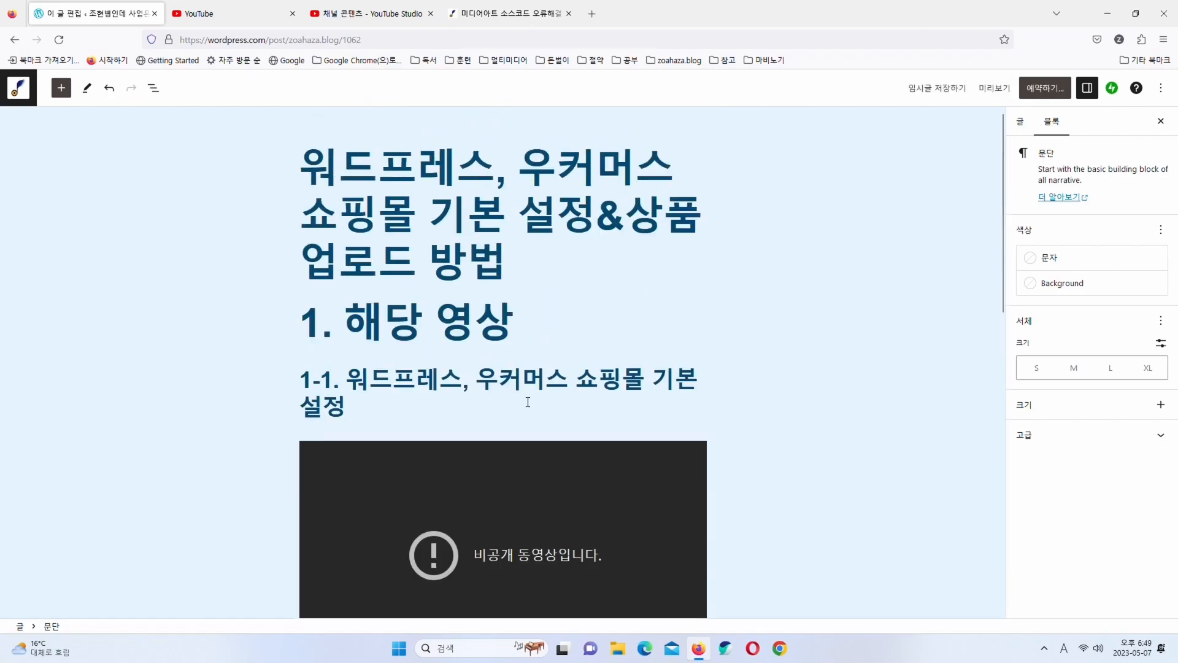
scroll(528, 402, down, 10)
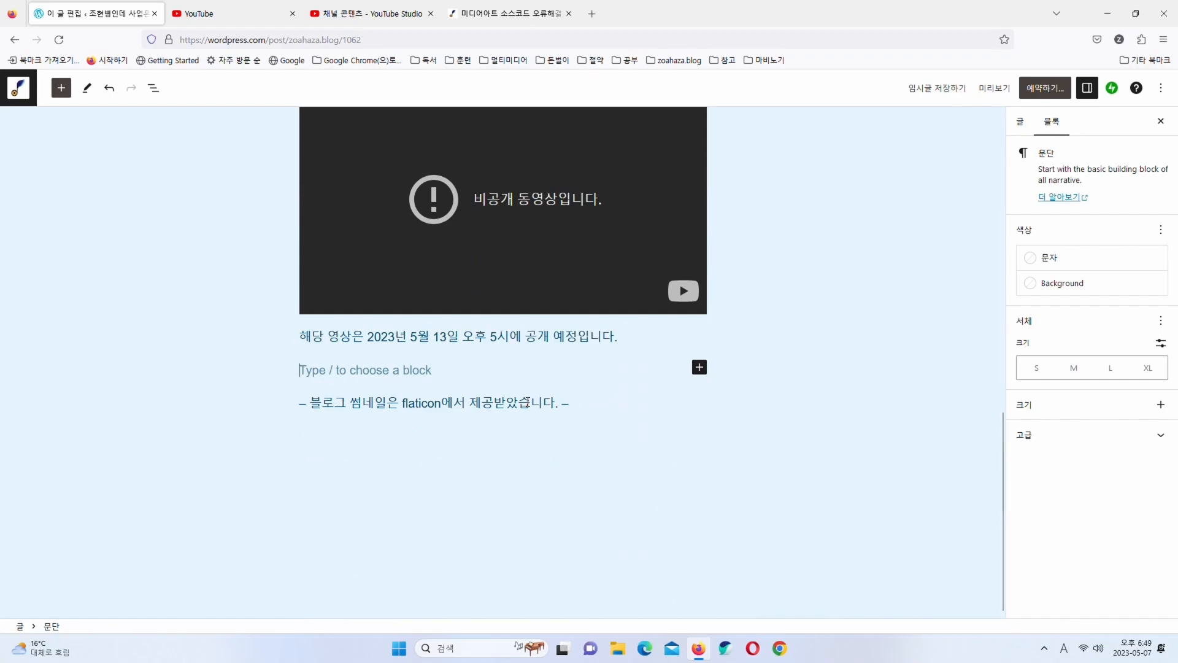
scroll(527, 402, up, 10)
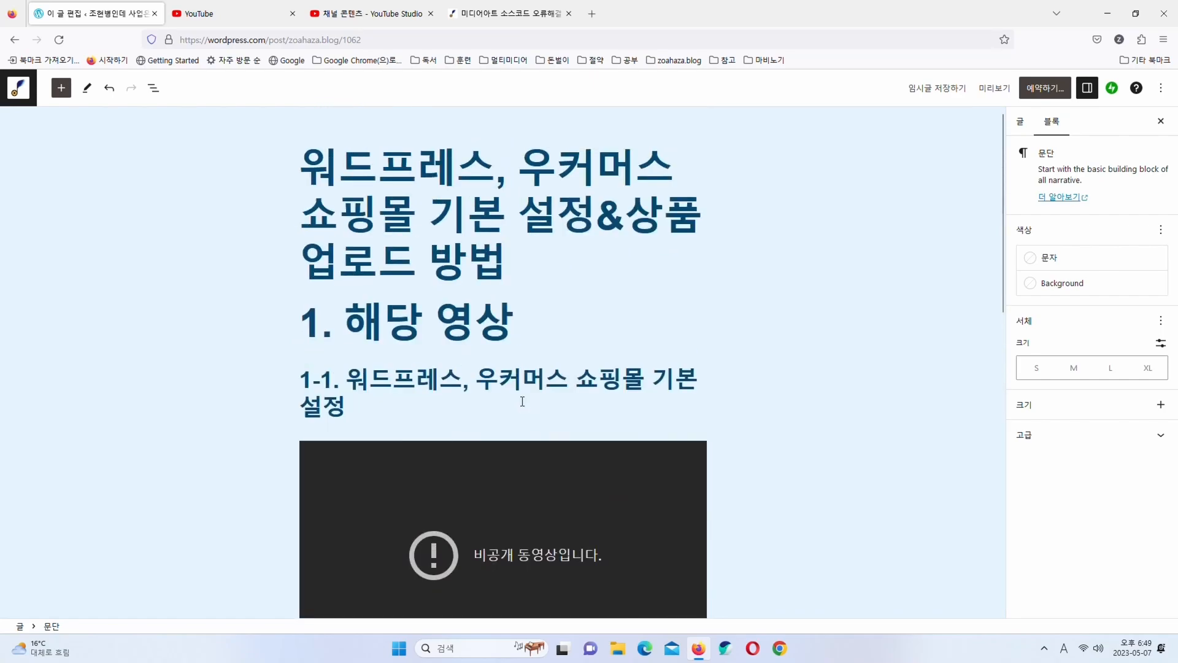
scroll(522, 402, down, 10)
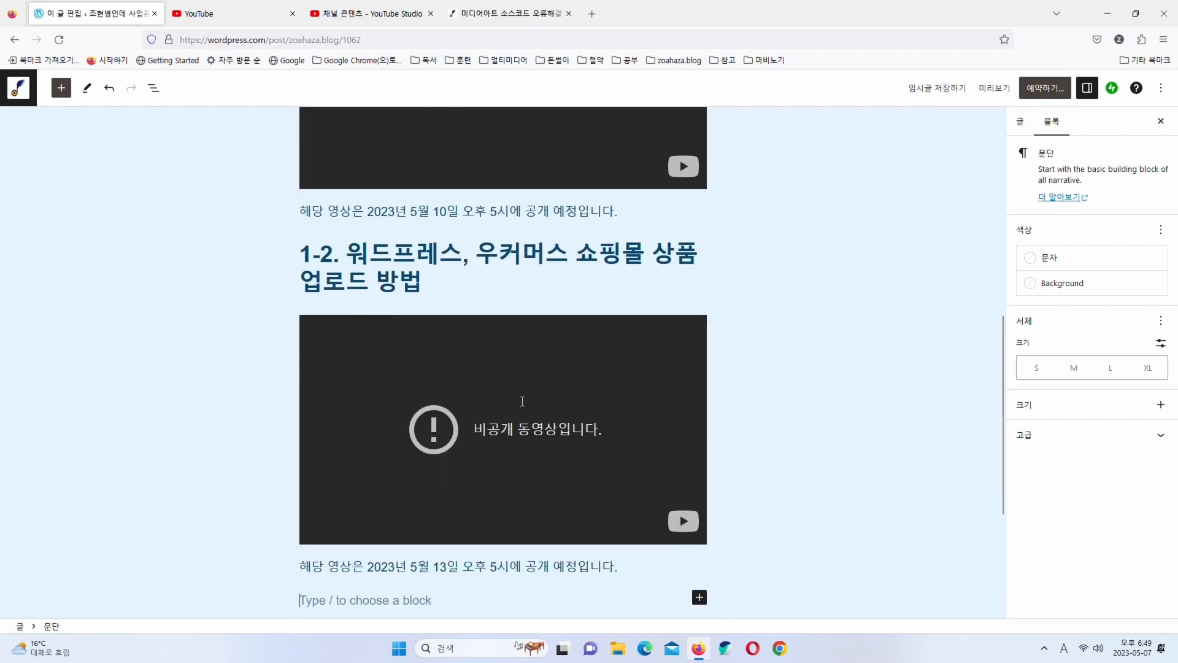
text(2. ghkrw)
key(BackSpace)
key(BackSpace)
key(BackSpace)
key(BackSpace)
key(BackSpace)
key(Hangul)
text(확인이 필요한 )
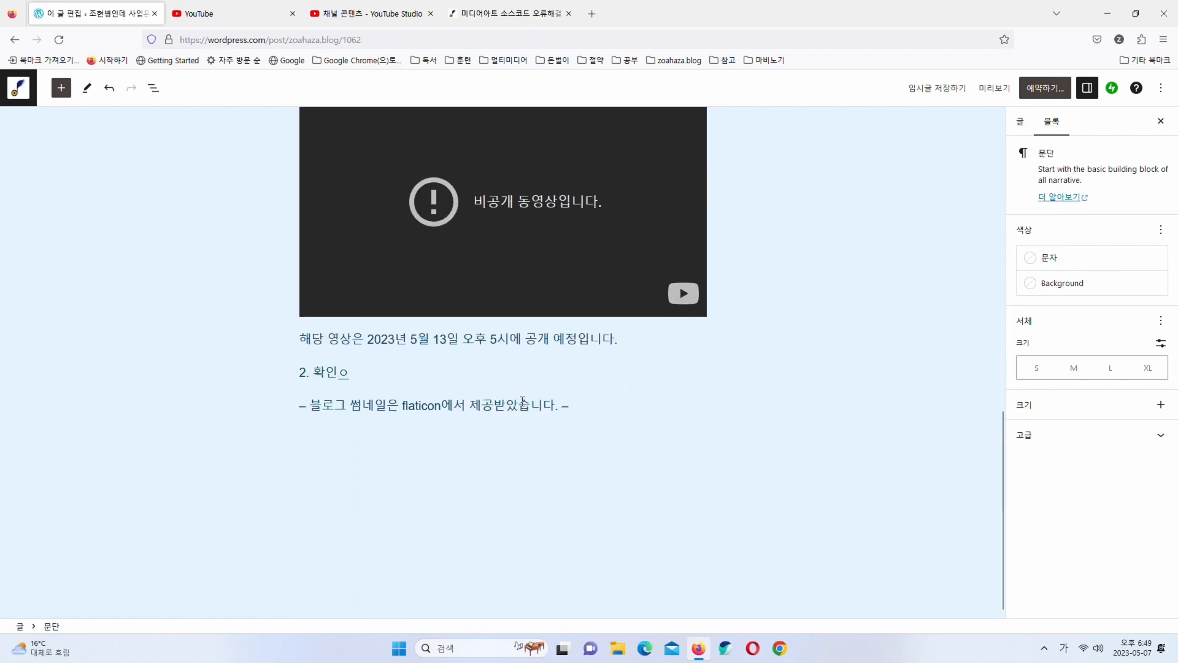
text(부분)
key(Return)
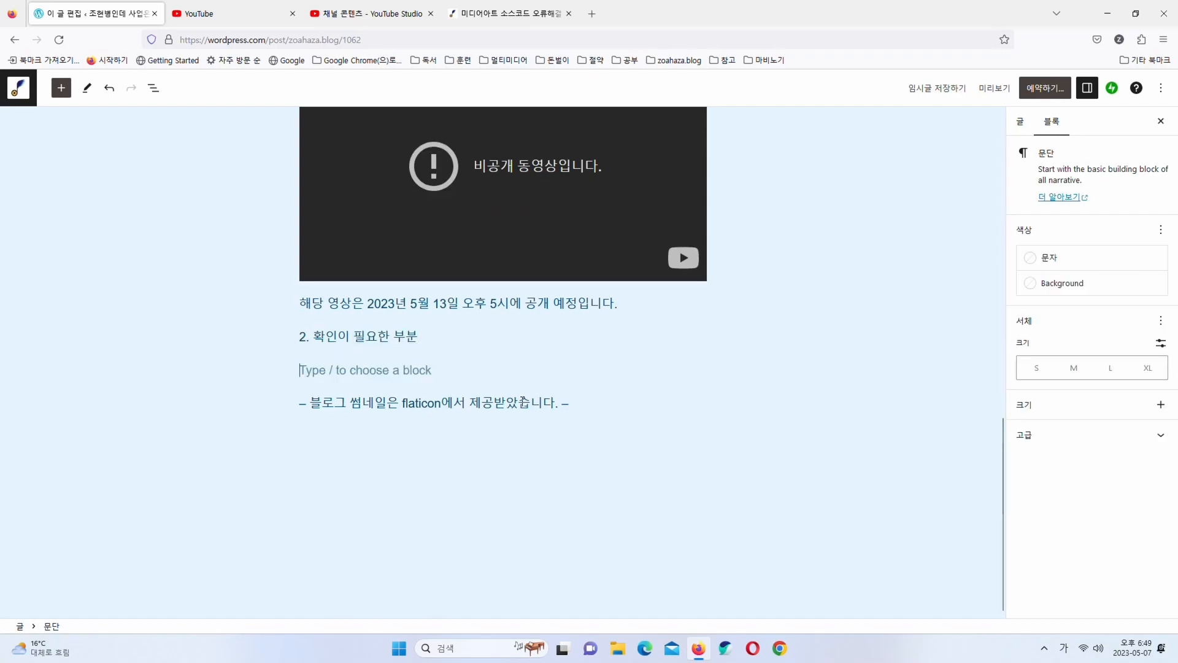
Convert the "2. 확인이 필요한 부분" paragraph into an H2 heading
click(388, 336)
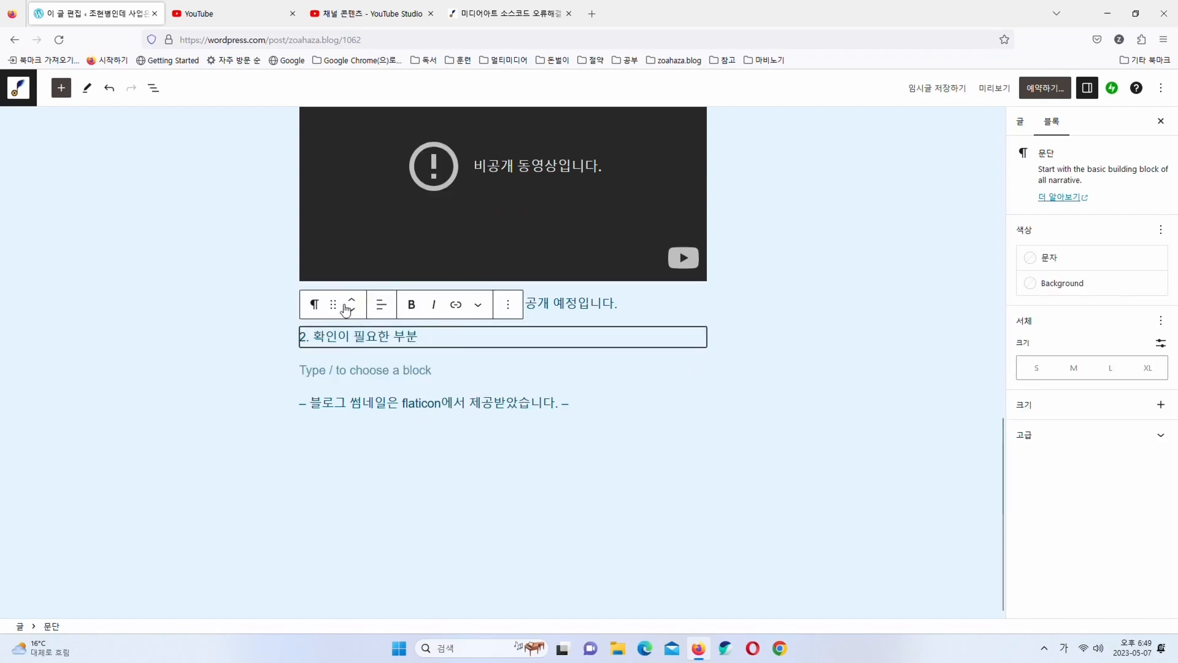
click(317, 305)
click(365, 363)
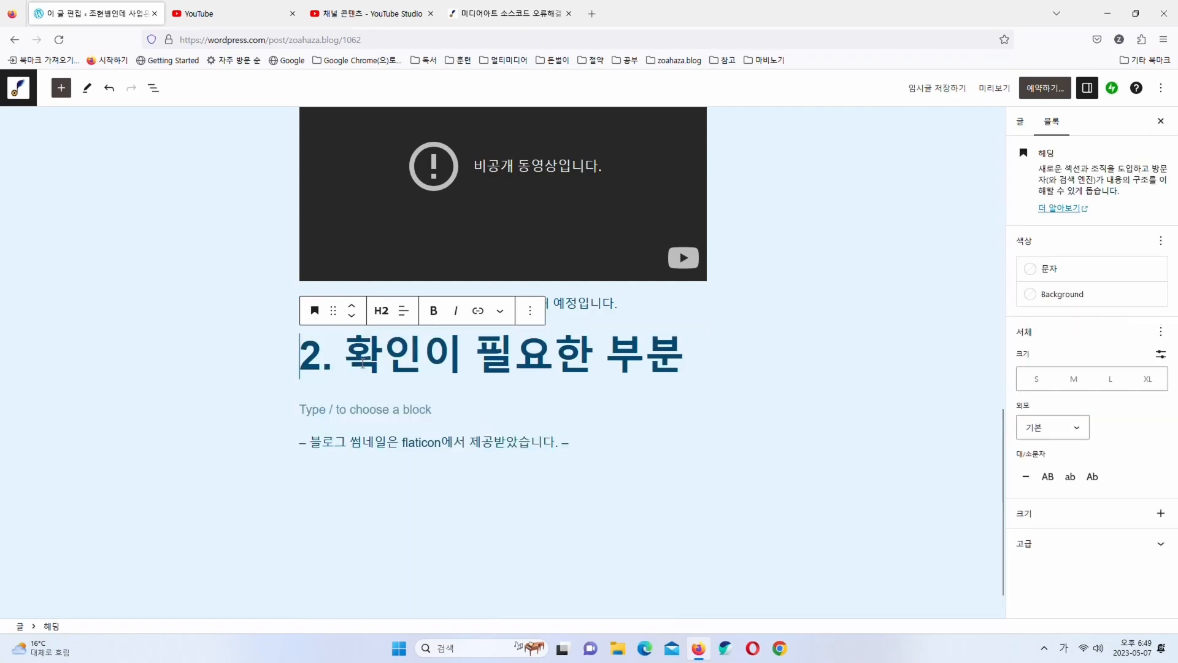
Write "워드프레스/우커머스 기본 설정과 상품 업로드 방법은 기본 중에 기본입니다." in the empty paragraph under the section 2 heading
click(369, 408)
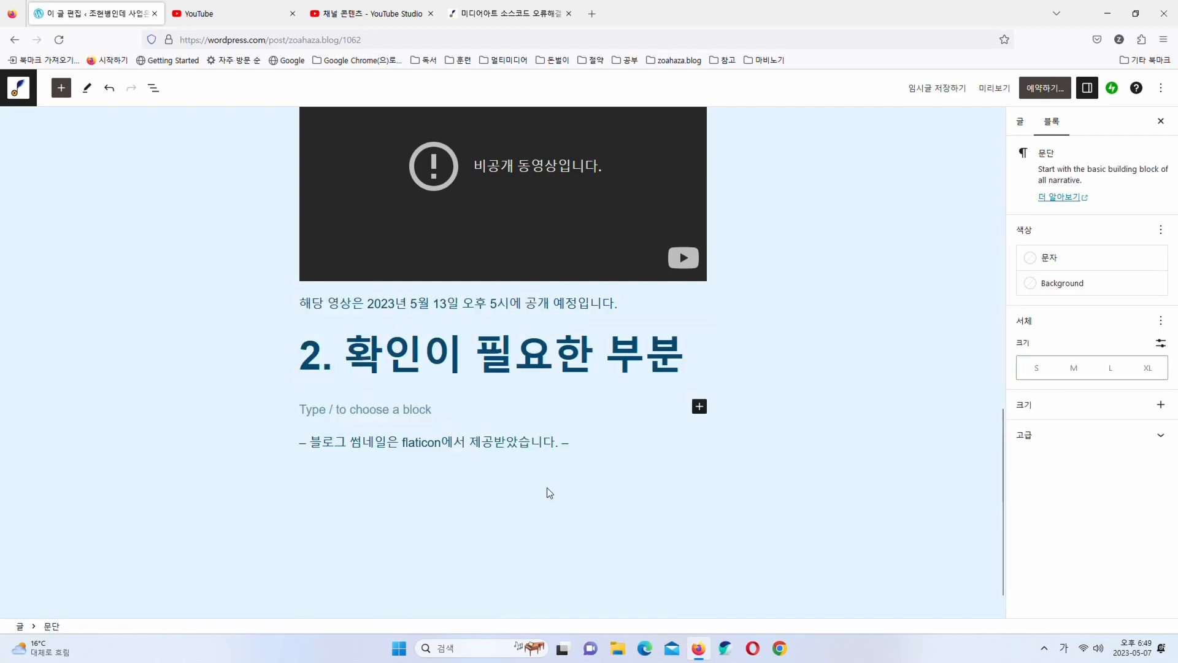
text(워드프레스/ㅜ)
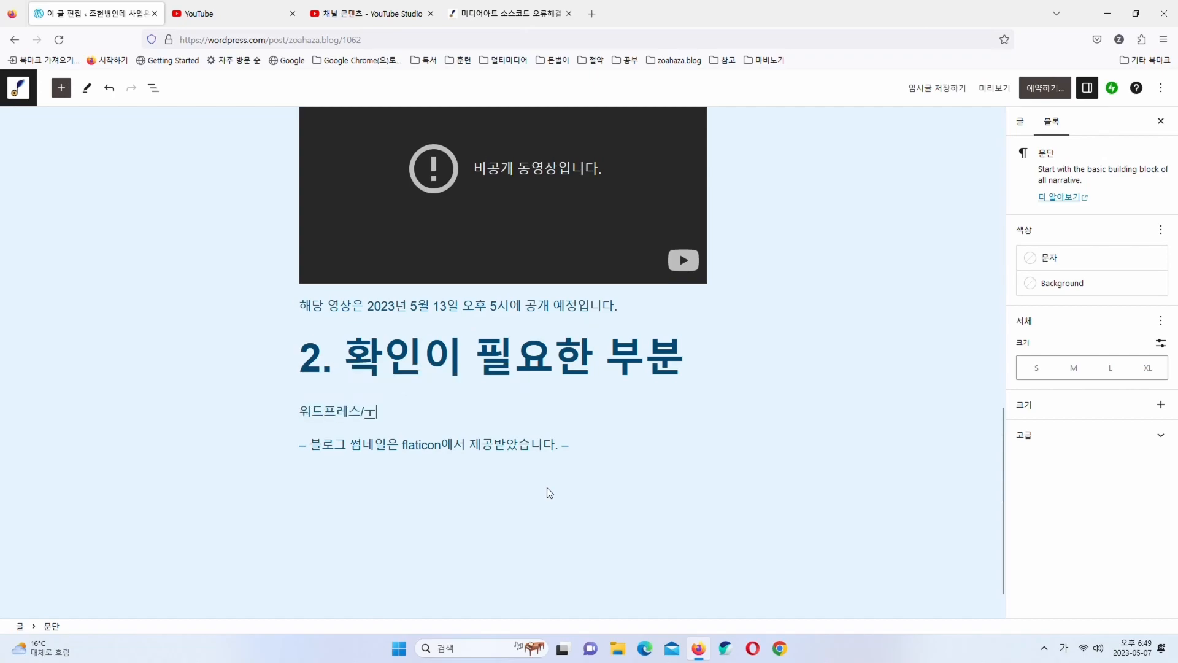
key(BackSpace)
text(우커머스)
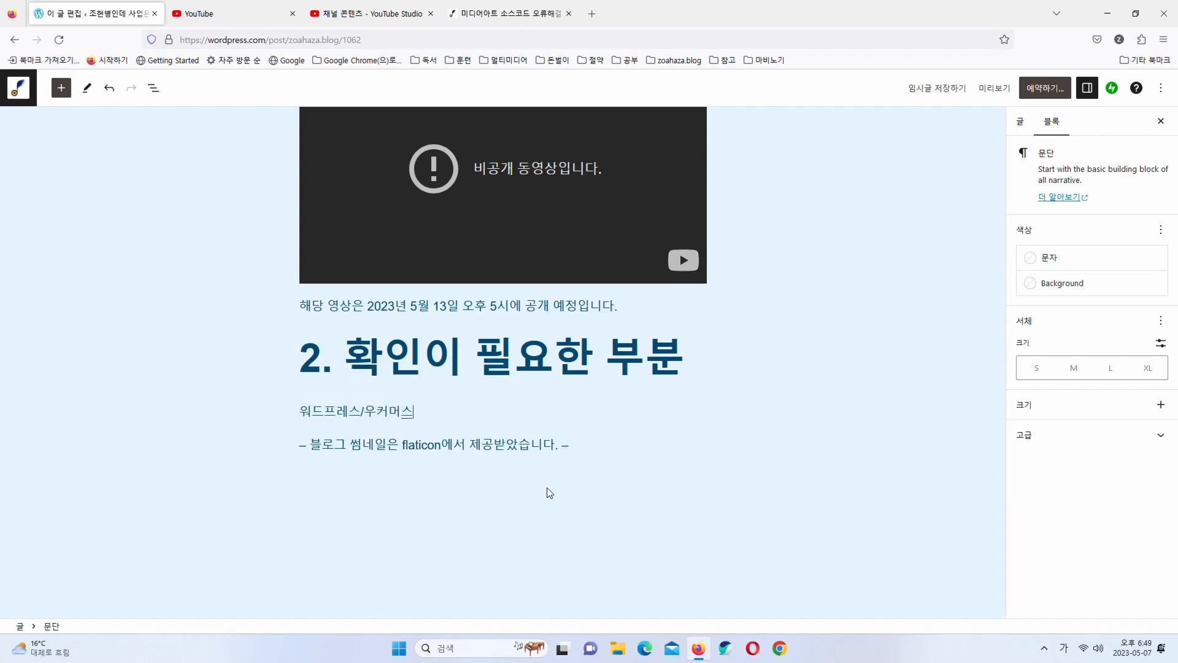
text( 기본 설정과 상품 업로드 방법)
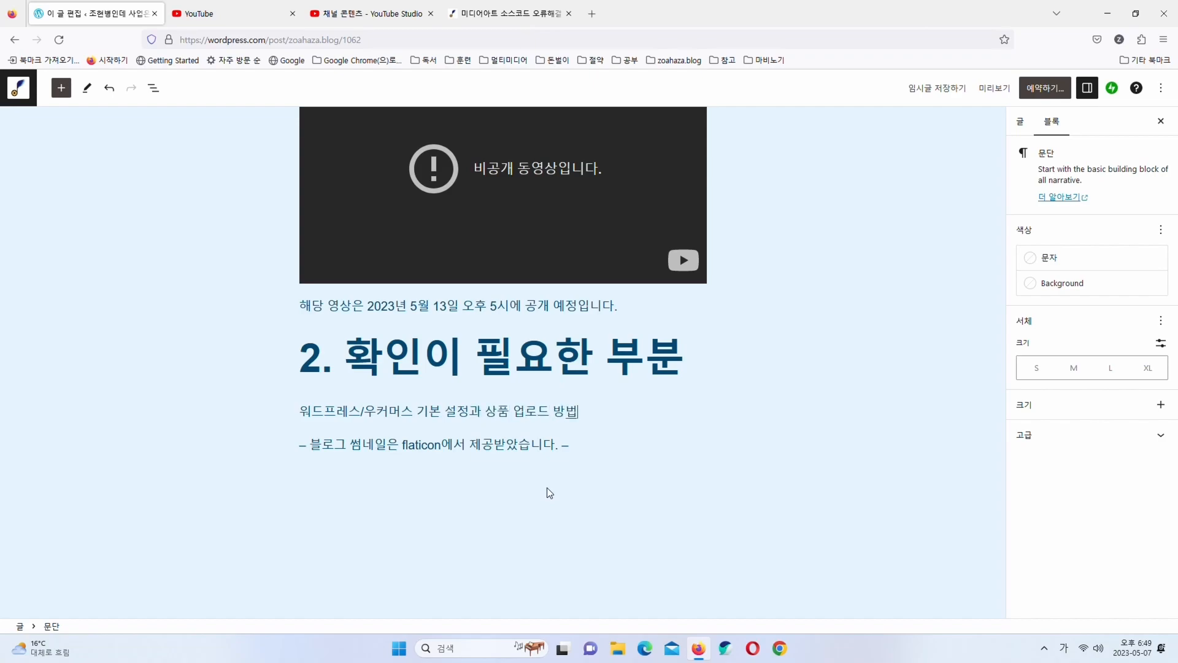
text(은 기본 중에 기본입니다.)
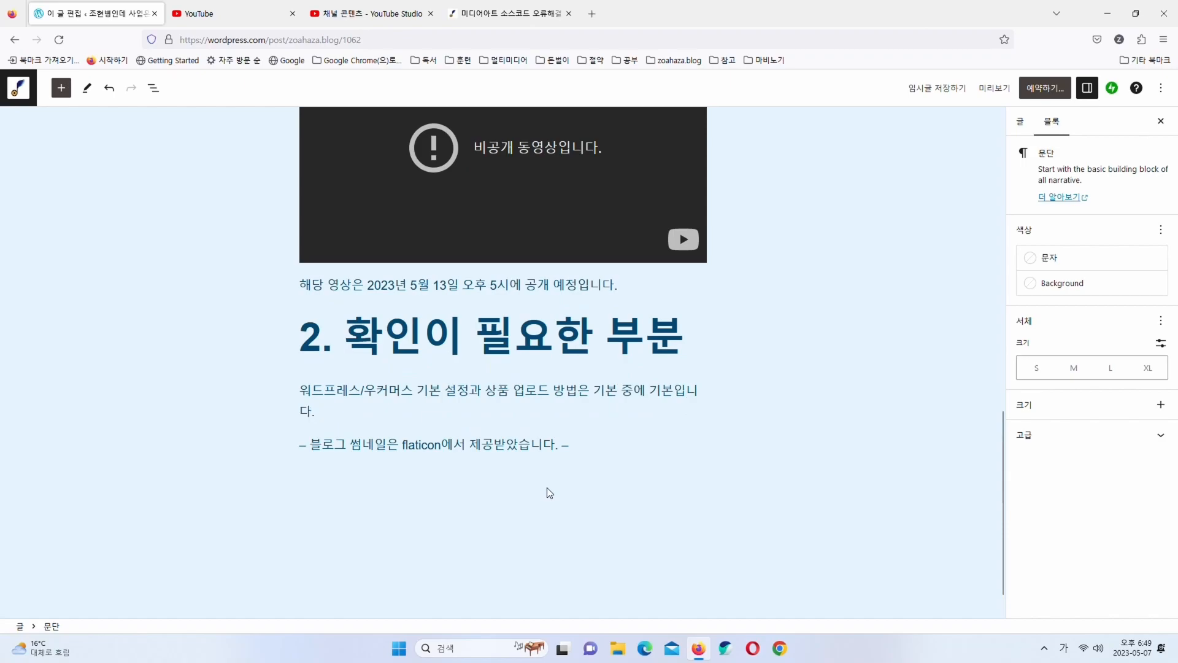
Add the sentence "이 작업을 하지 못하면 쇼핑몰 운영이 안 됩니다." to the section 2 paragraph
text( 이 작업을)
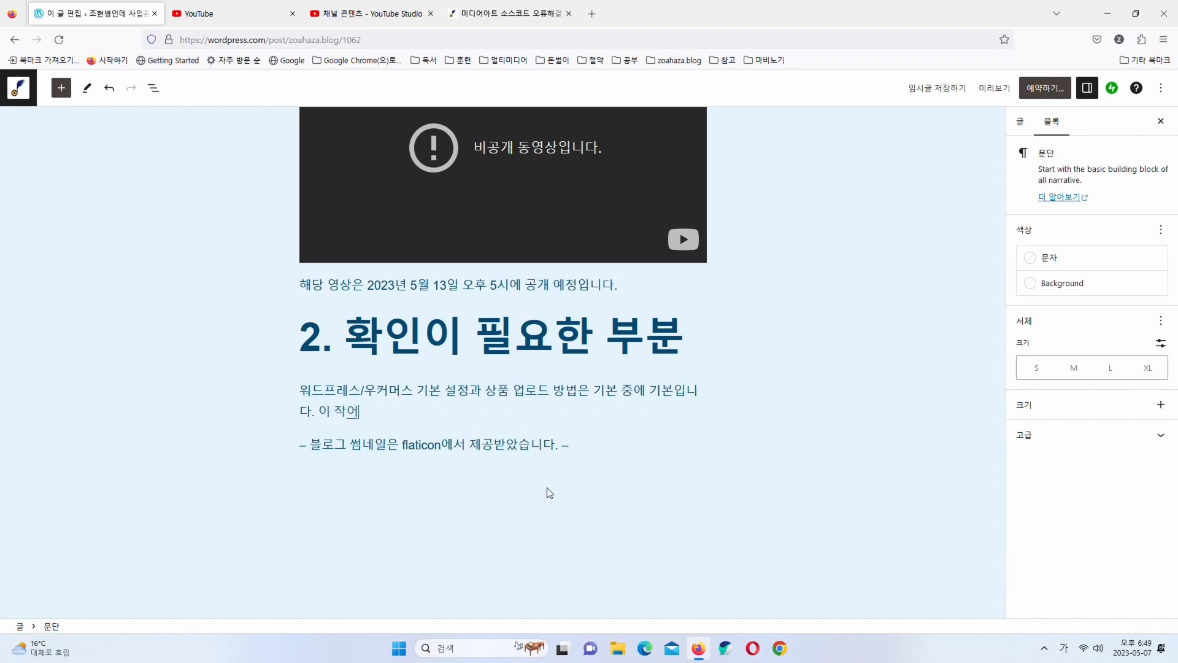
text( 하지 못하면 쇼핑ㅁ놀)
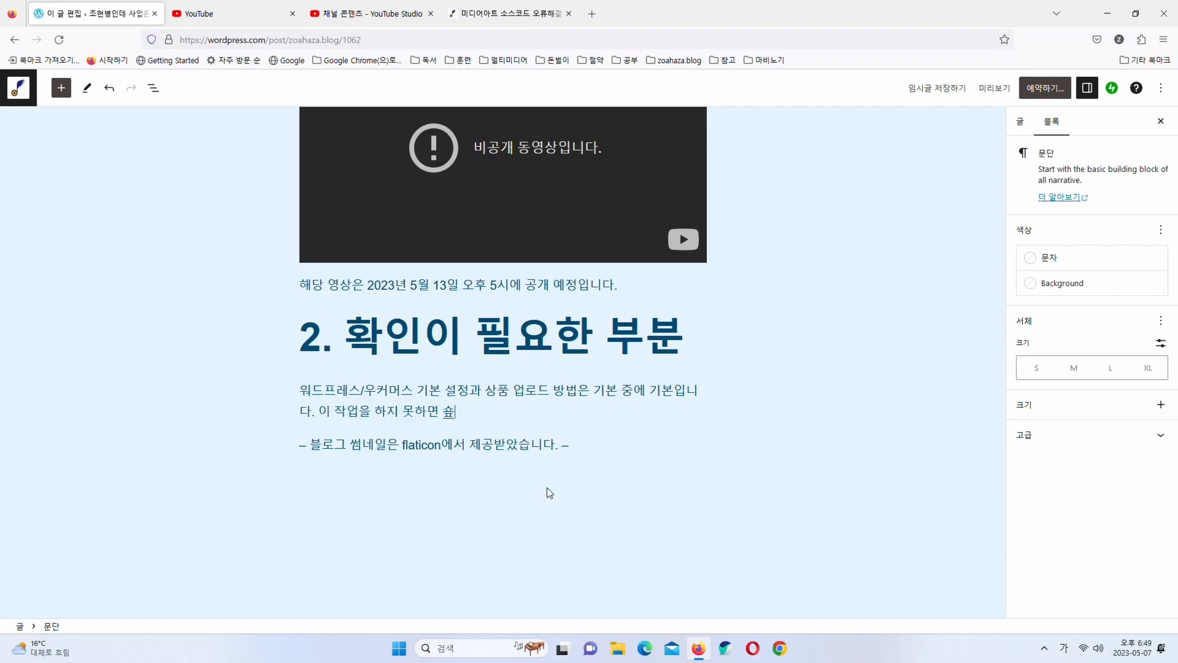
key(BackSpace)
text(ㄹ 운영이 ㅇㅏㄴ 됩니다.)
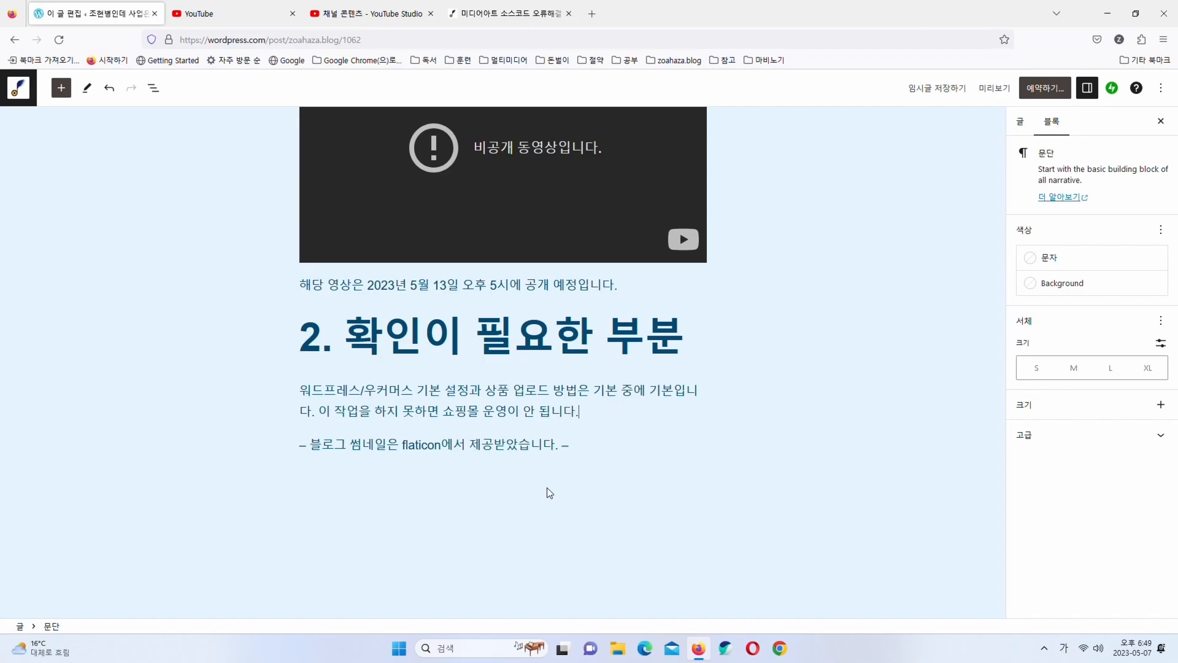
Continue the section 2 paragraph with "코딩 실력이 없어도 누구나 할 수 있는 작업이니"
text(코딩 실력이 업)
text(ㅅ어도 누구나 할 수 이)
text(ㅆ는 작업이니 숙지)
key(BackSpace)
key(BackSpace)
key(BackSpace)
key(BackSpace)
Complete the sentence with ", 워드프레스 쇼핑몰 운영자라면 꼭 알아야 하는 부분이기도 합니다." and start a new paragraph
text(, 워드프레스 쇼핑ㅁ)
text(ㅗㄹ 운영자라면 꼭)
text( 숙지)
key(BackSpace)
key(BackSpace)
key(BackSpace)
key(BackSpace)
key(BackSpace)
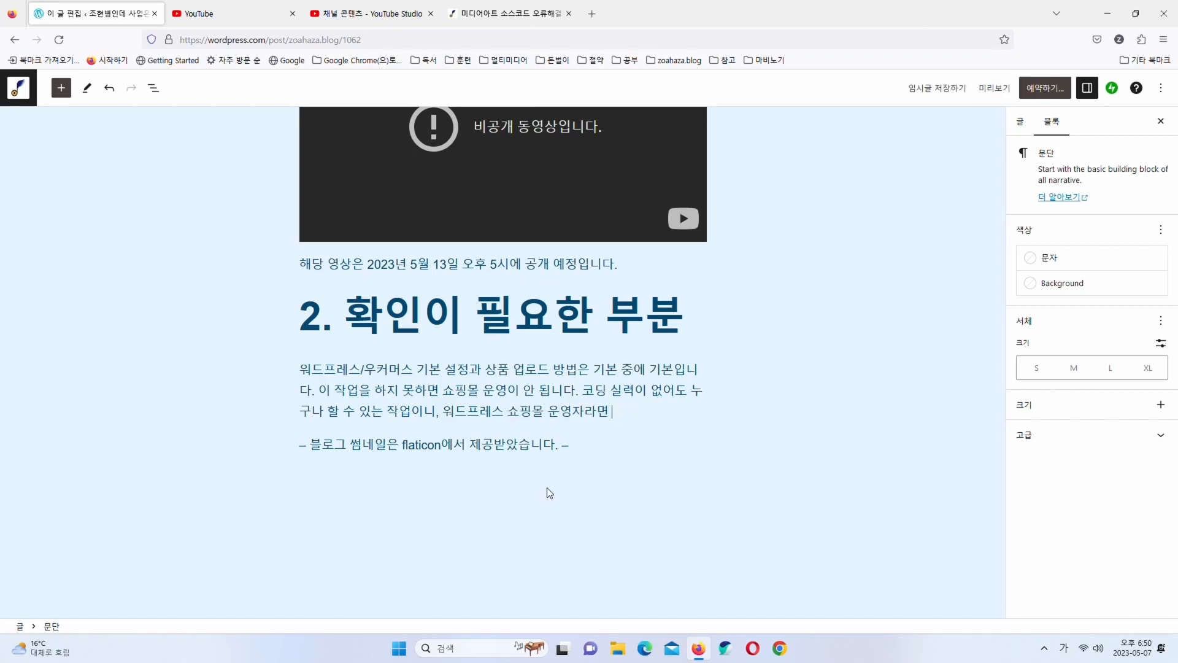
text(꼭 숙지)
key(BackSpace)
key(BackSpace)
text(알아야 하는 부분이기도 합니다.)
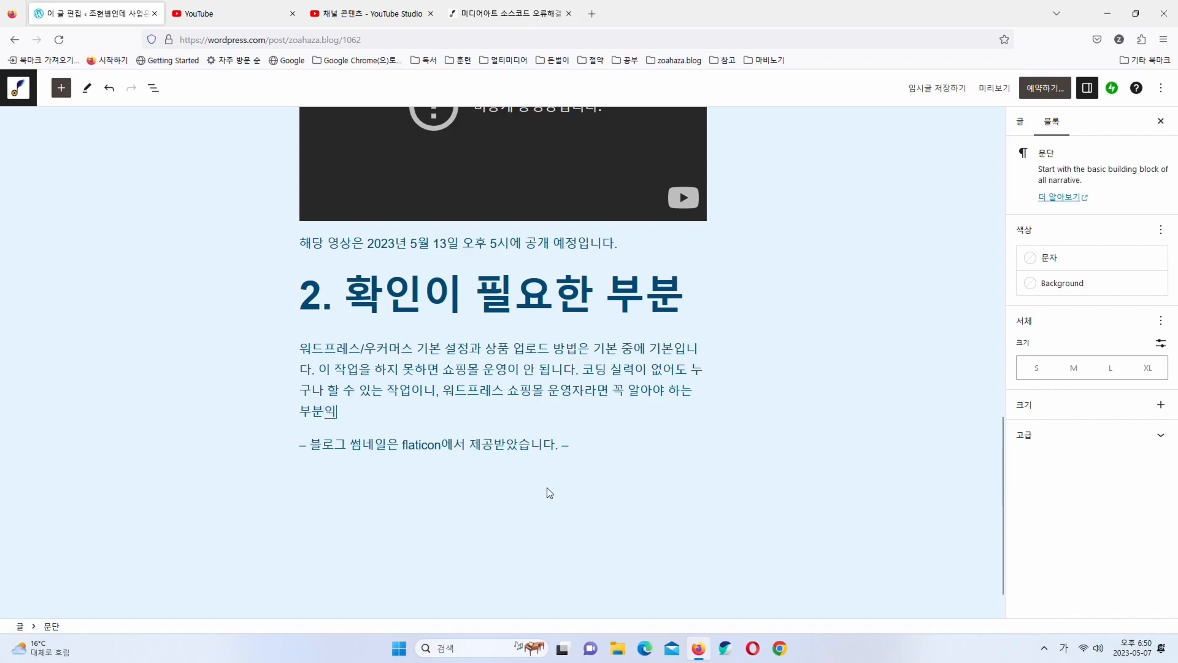
key(Return)
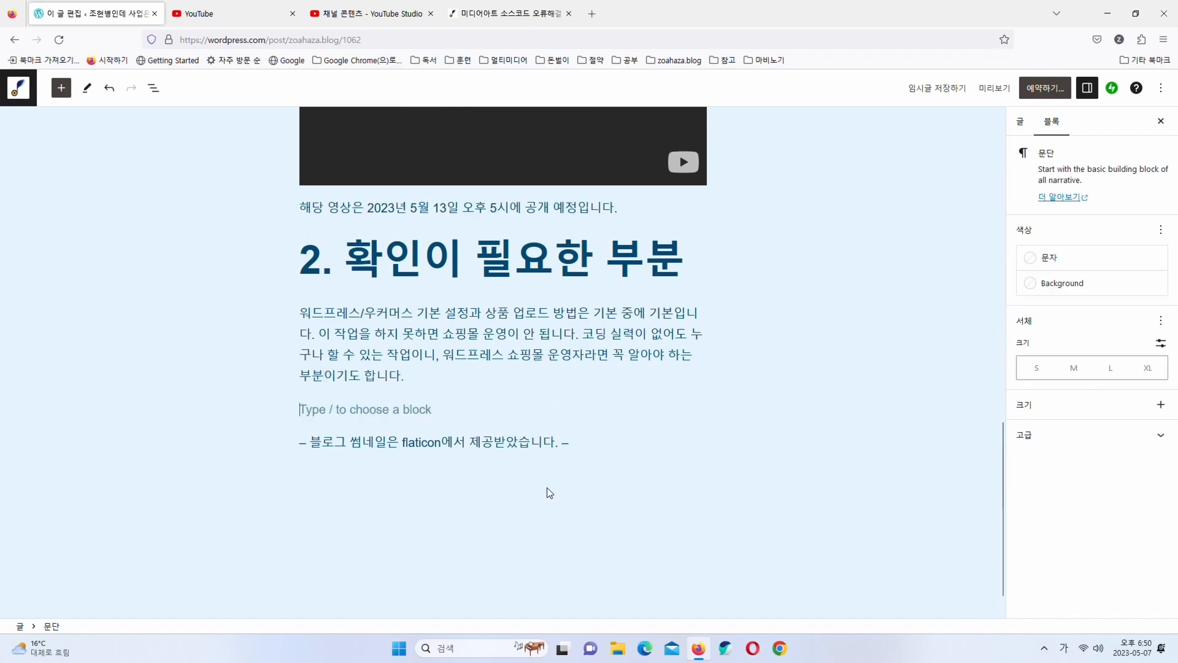
click(495, 330)
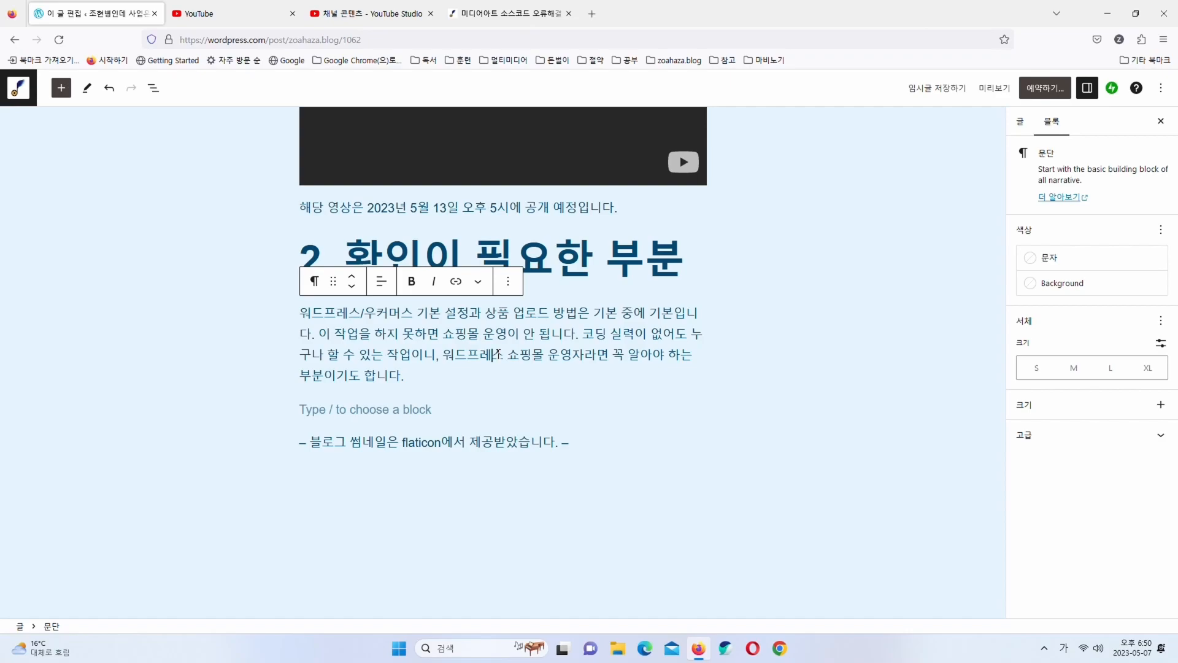
click(408, 410)
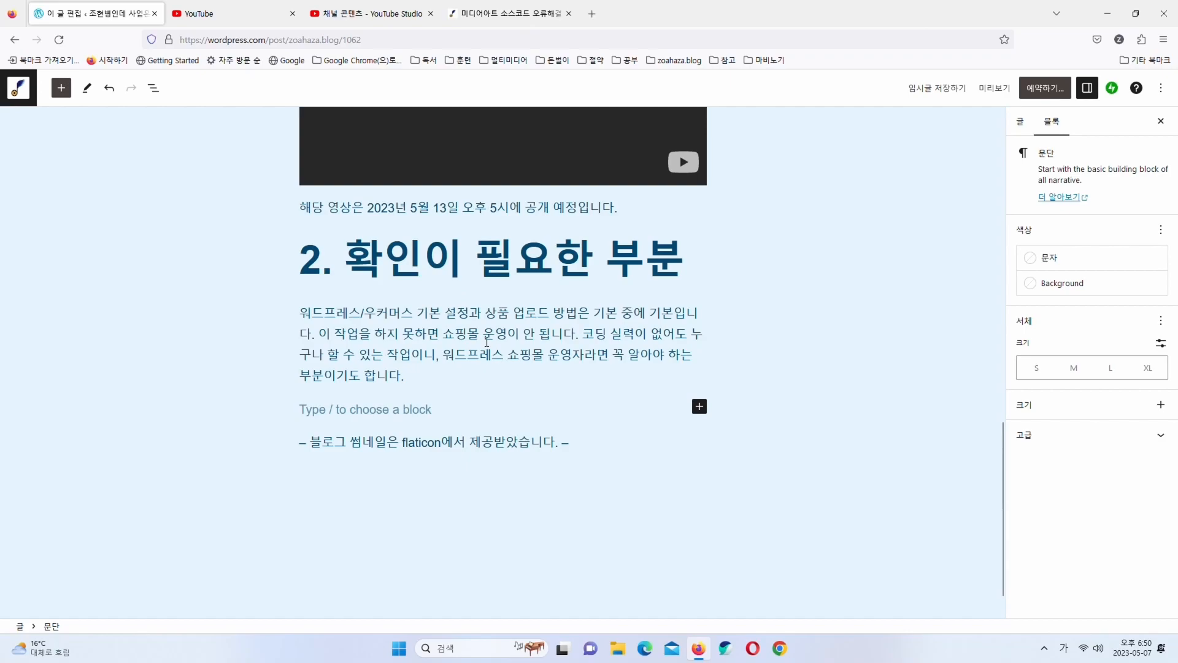
text(특히)
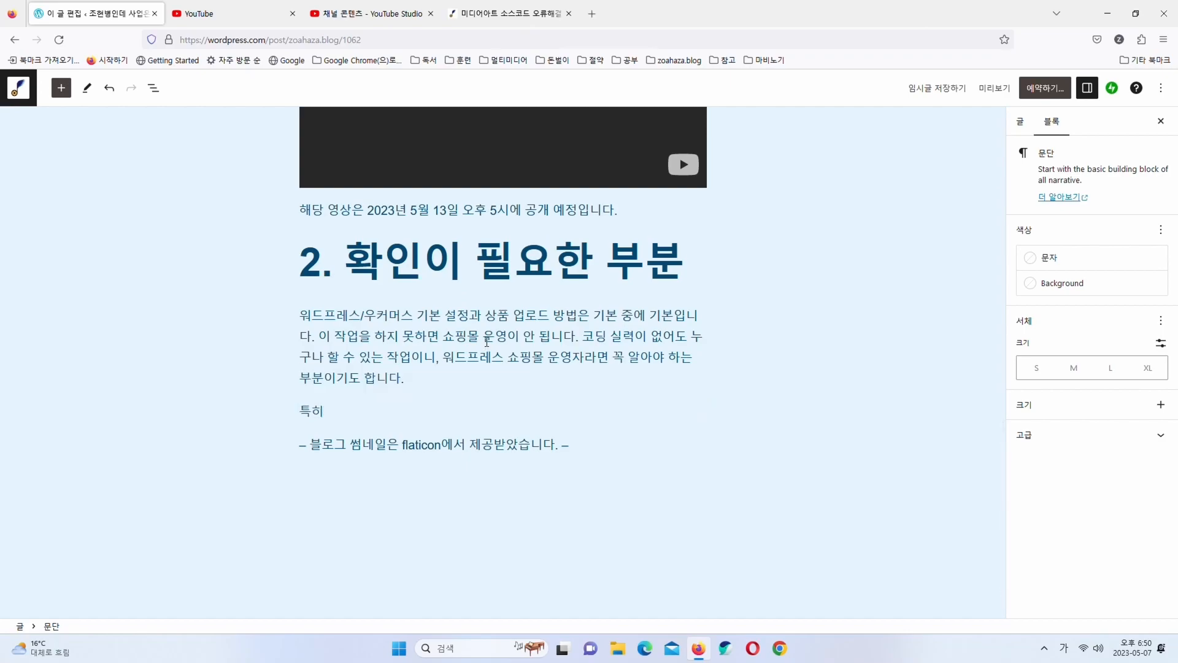
key(BackSpace)
key(BackSpace)
text(해당 영상엣서는)
key(BackSpace)
key(BackSpace)
key(BackSpace)
key(BackSpace)
key(BackSpace)
key(BackSpace)
key(BackSpace)
key(BackSpace)
key(BackSpace)
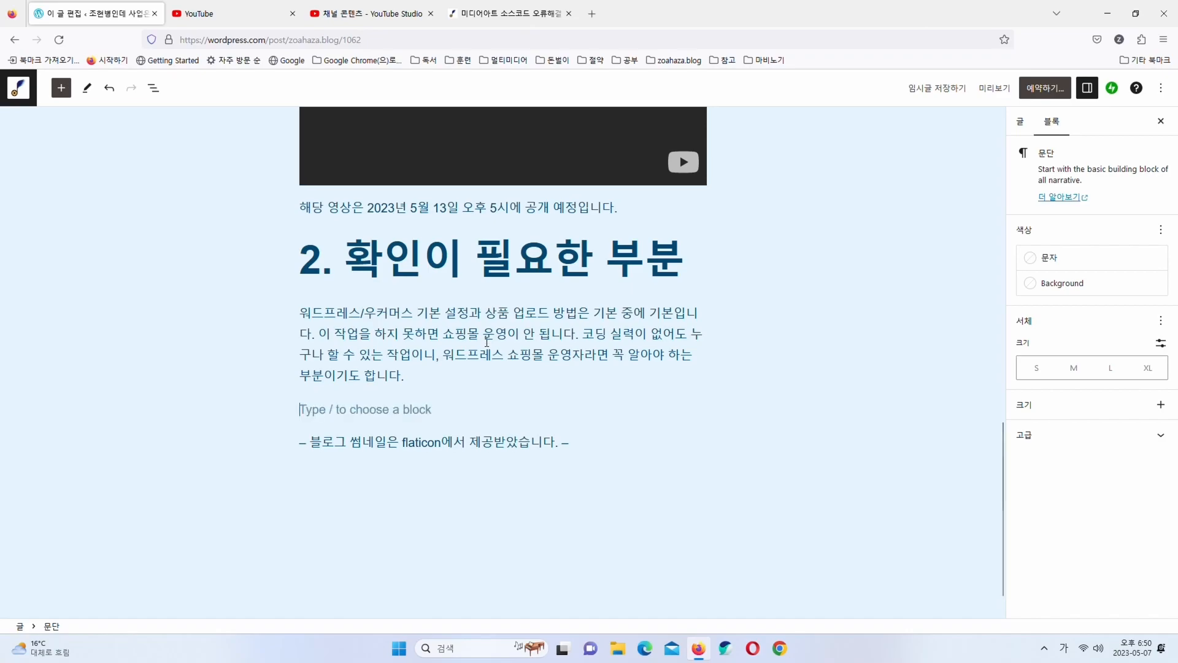
Write "2-1. 중고물건 무료나눔 쇼핑몰에서 특히 중요한 부분" in the empty paragraph and start a new paragraph below it
text(2-1.)
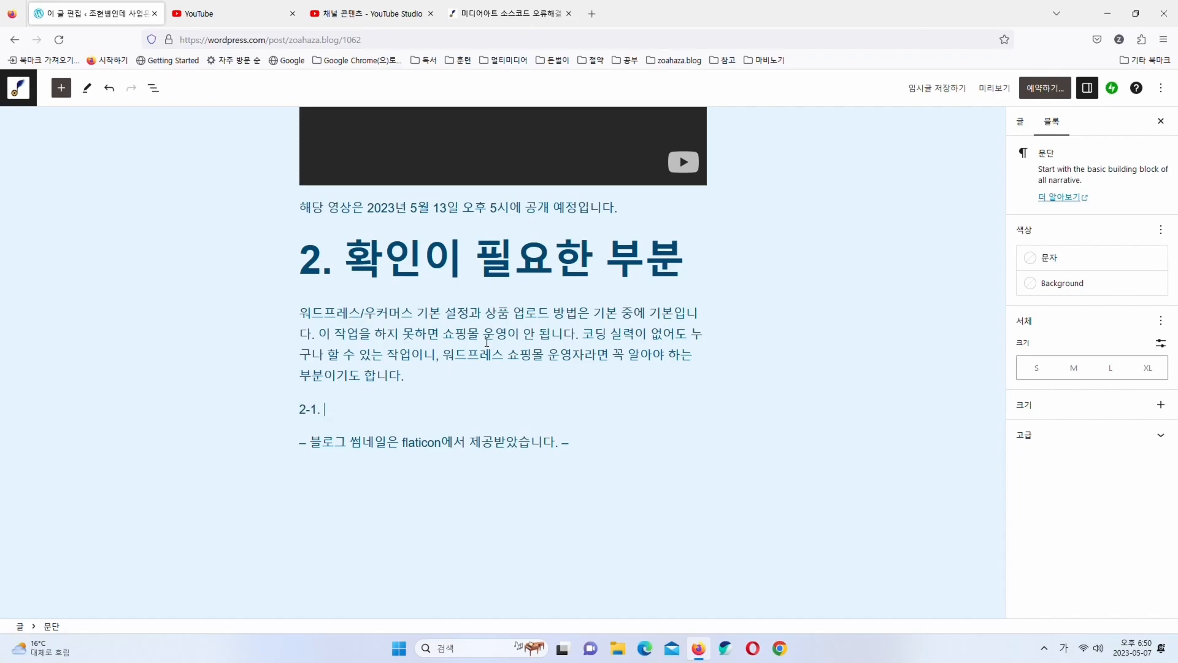
text( 무료나)
key(BackSpace)
key(BackSpace)
text(중고물건 무료나눔 쇼핑몰에서 트특히 중요한 부분)
key(Return)
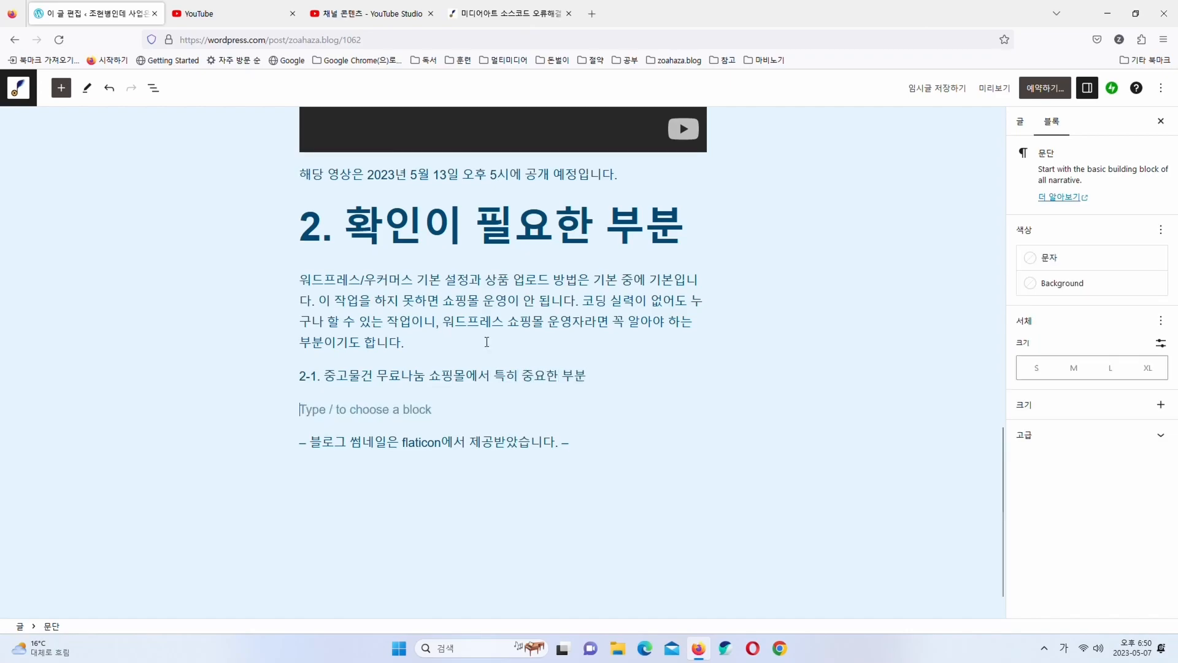
Convert the "2-1. 중고물건 무료나눔 쇼핑몰에서 특히 중요한 부분" paragraph into an H3 heading
click(454, 376)
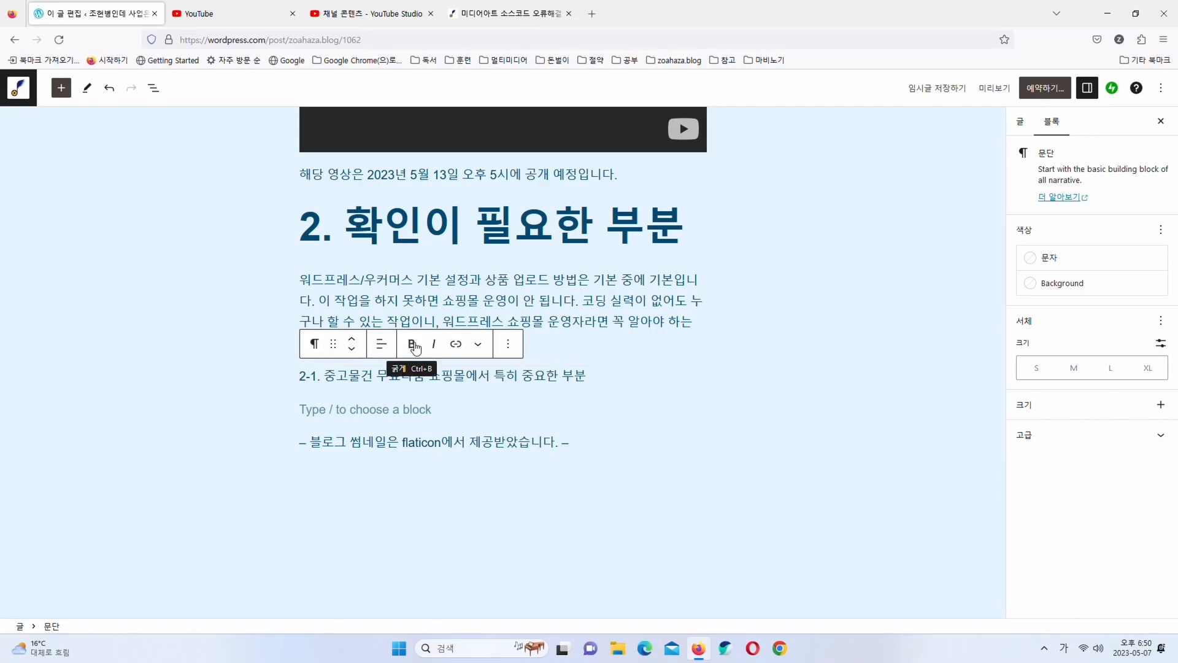
click(315, 344)
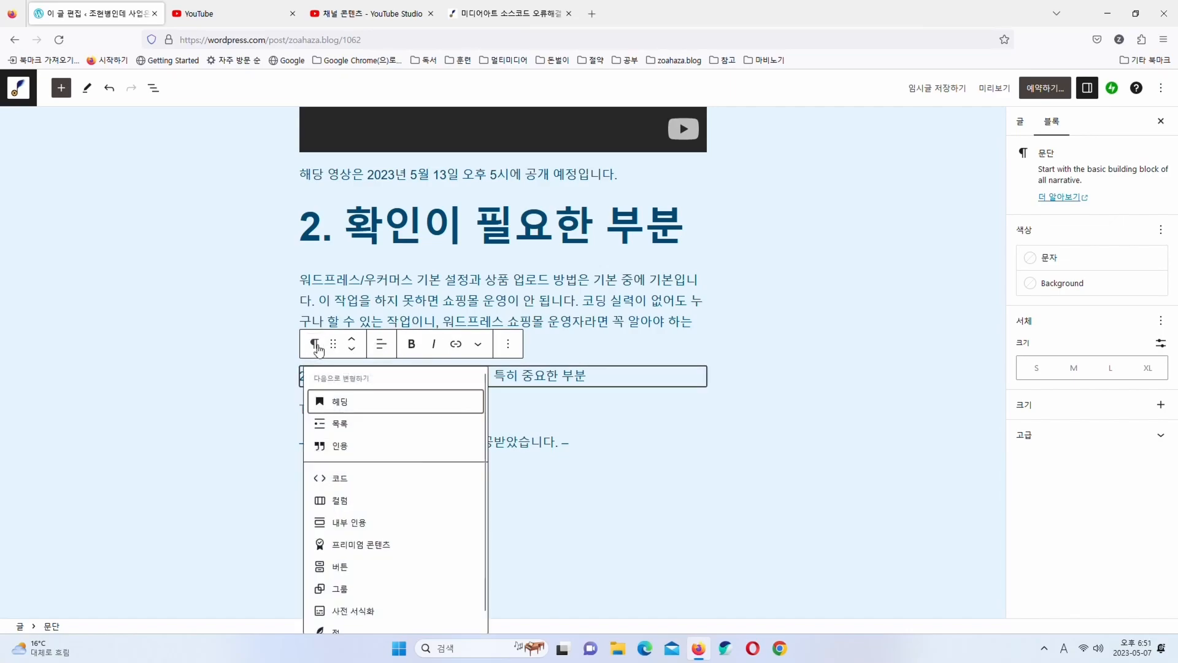
click(349, 409)
click(383, 349)
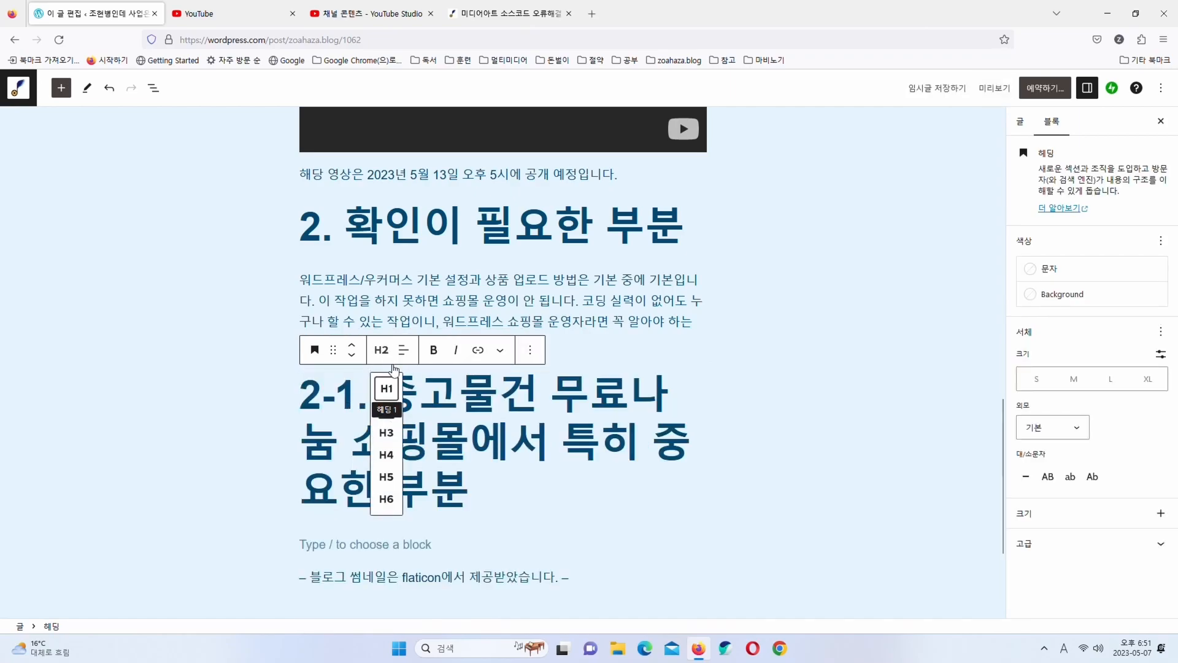
click(386, 433)
Write "쇼핑몰의 종류에는 여러가지가 있으니, 여러분이 어떤 업종인지 또는 어떤 목적으로" in the empty paragraph below the 2-1 heading
click(400, 454)
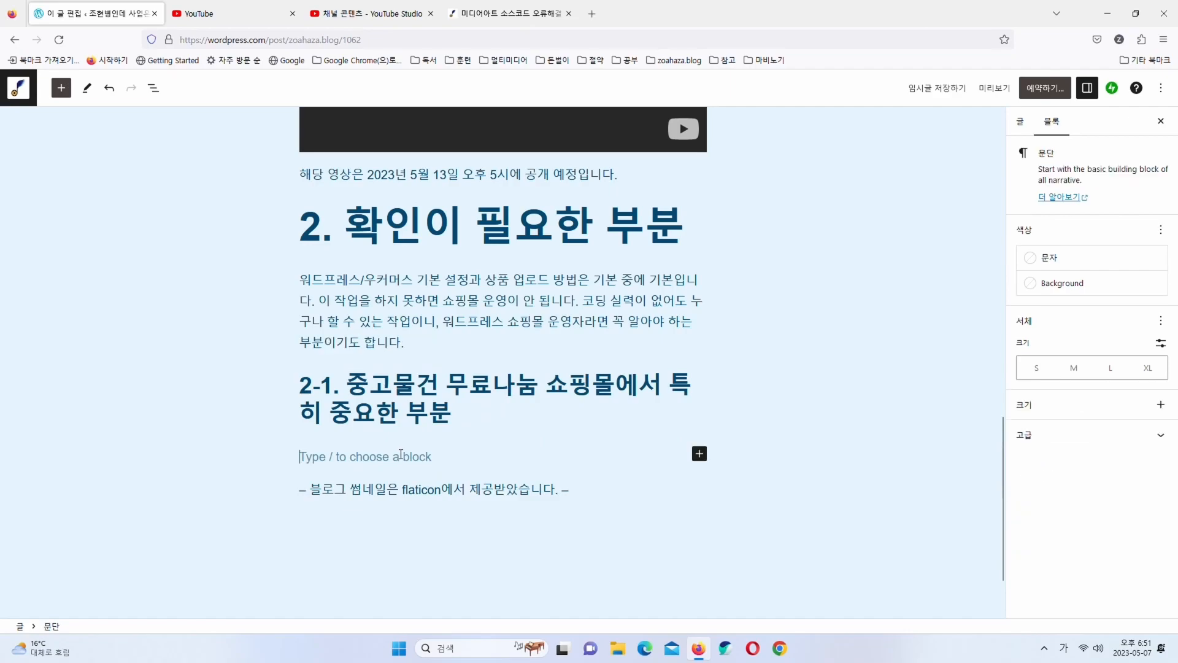
text(쇼핑몰의 종류)
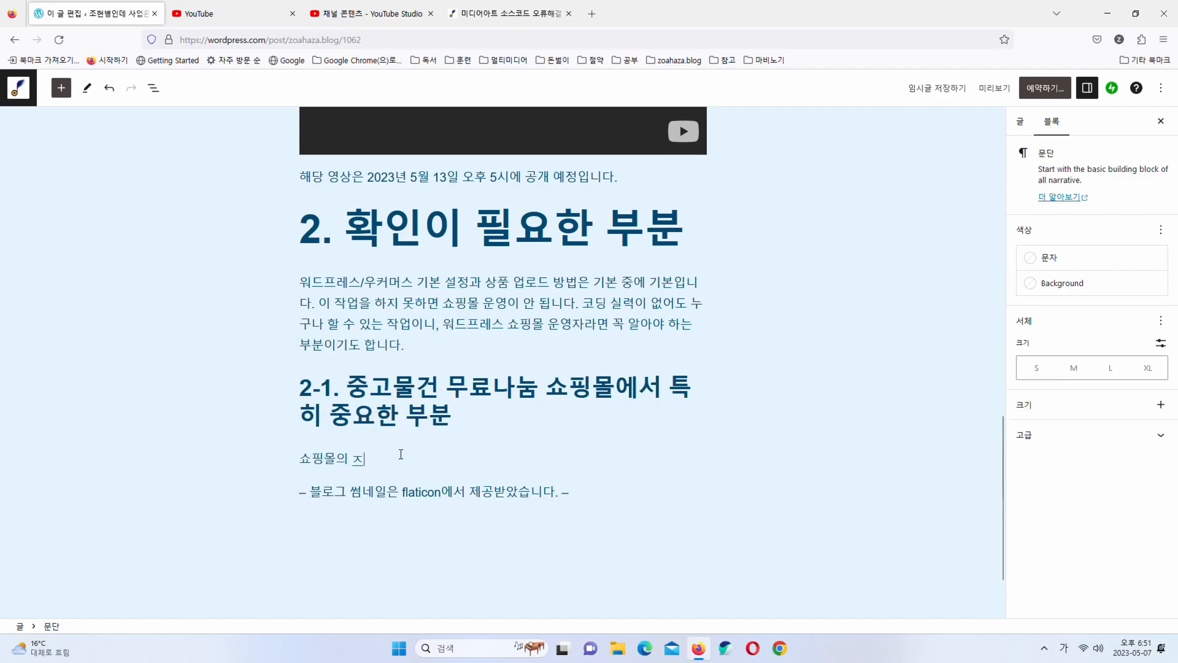
text(에는)
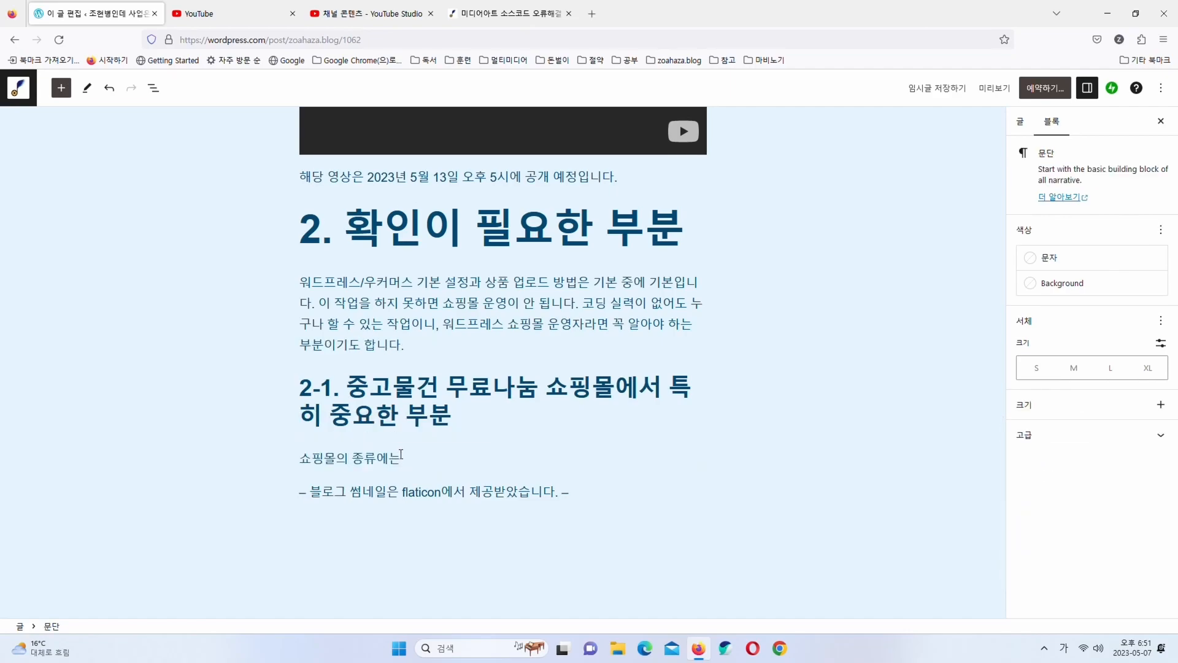
text( 여러가지가 있으니)
text(, 어떤)
text( 업종인지)
text( 또는 어떤 목적)
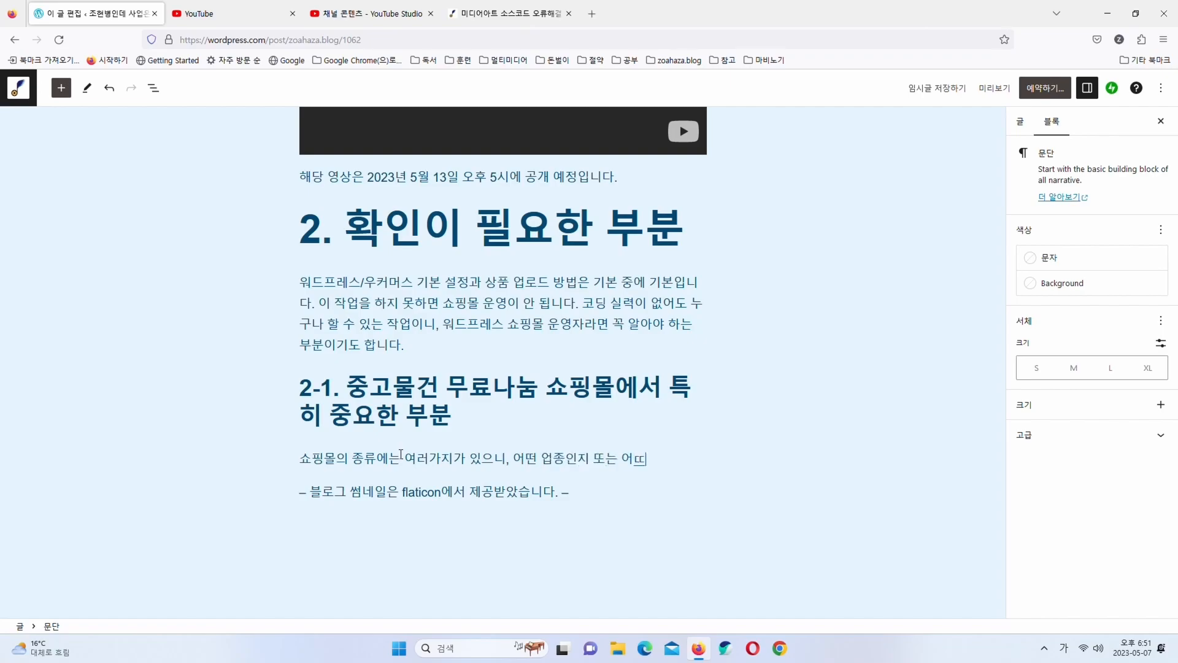
text(으로)
text(여러분이 )
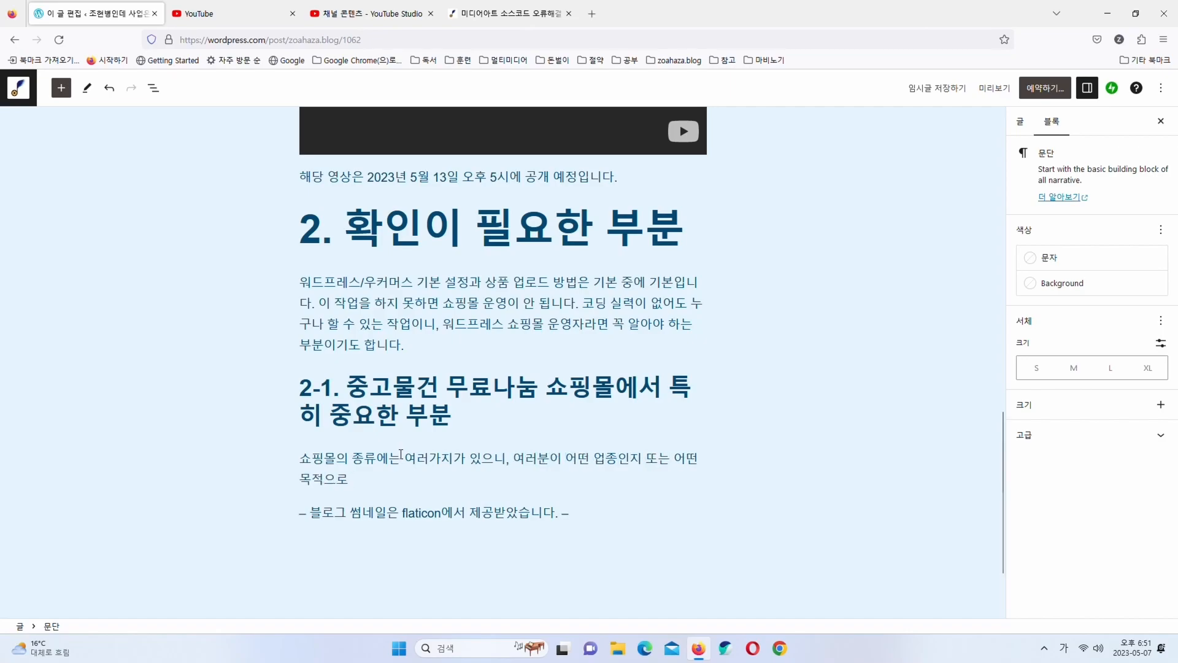
Continue the 2-1 paragraph with "워드프레스 쇼핑몰을 운영할지는 제가 예상할 수 없지만,"
text( 워드프레)
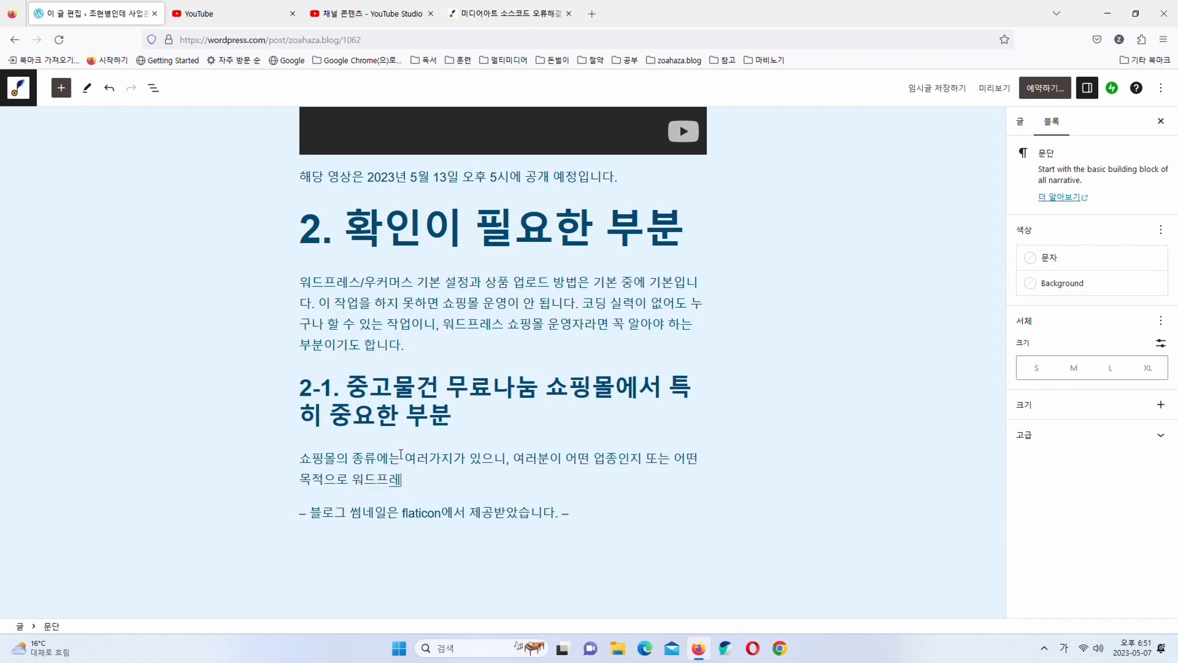
text(스 쇼핑몰을 이영)
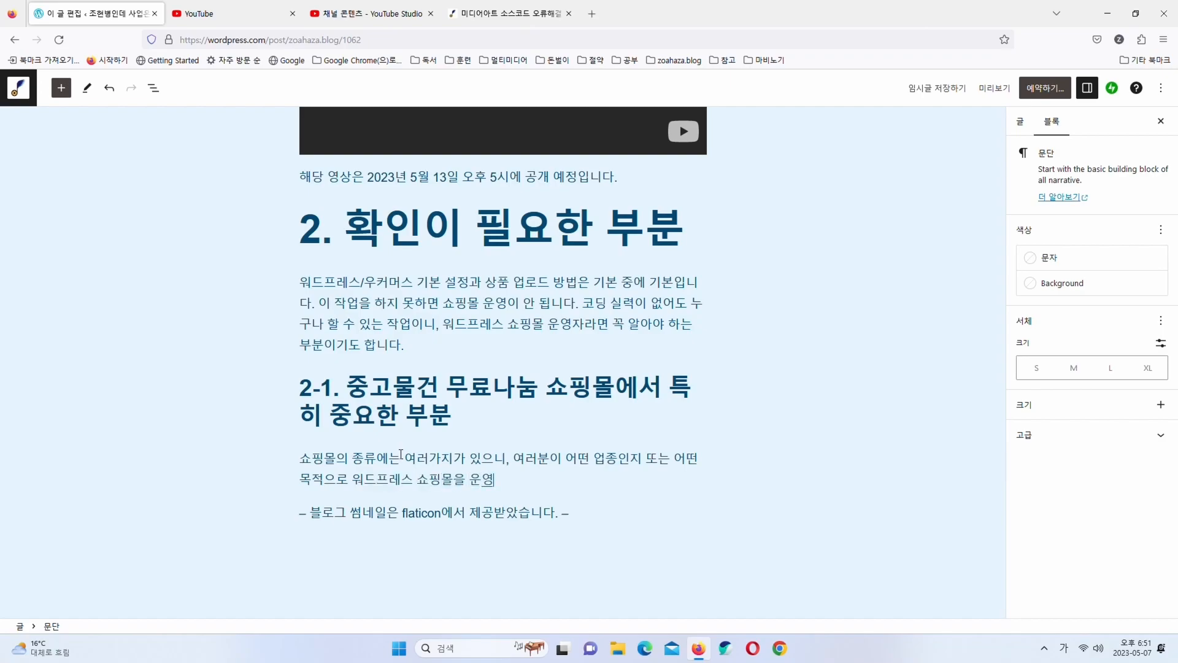
text(할지는 제가 옜상할 수 없지만,)
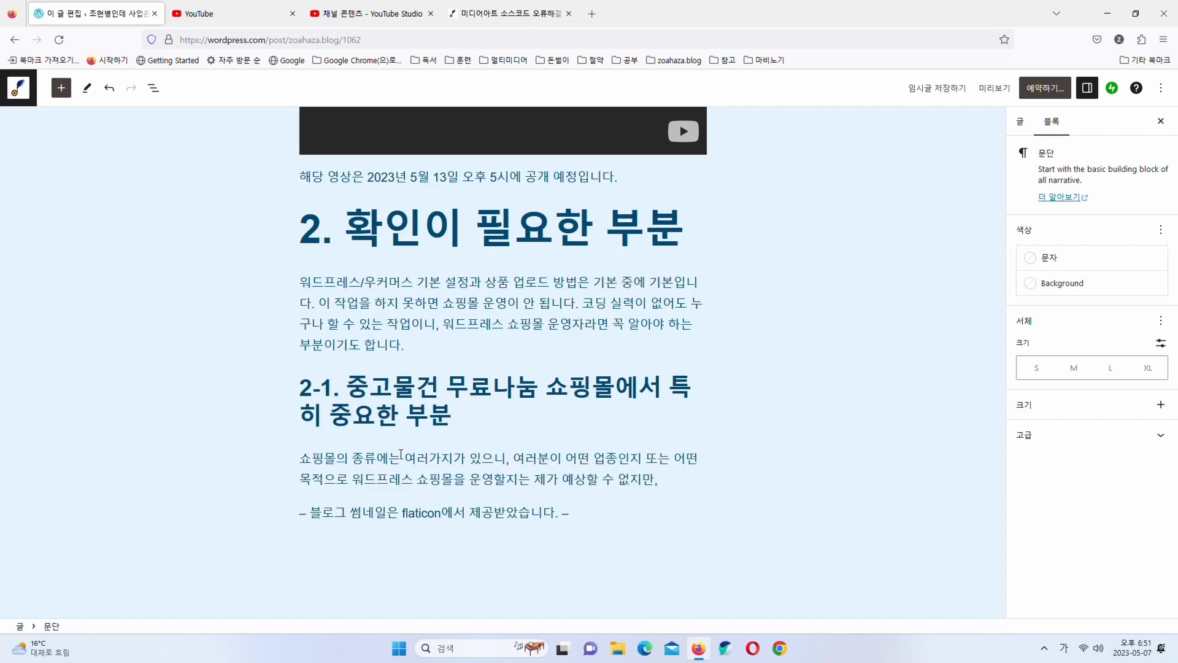
Complete the sentence with "쇼핑몰의 목적이나 종류가 중고물건 무료나눔인 경우에 특히 중요한 부분은 다음과 같습니다." and start a new paragraph
text( 쇼핑몰의 목적이나 종류가 중고물)
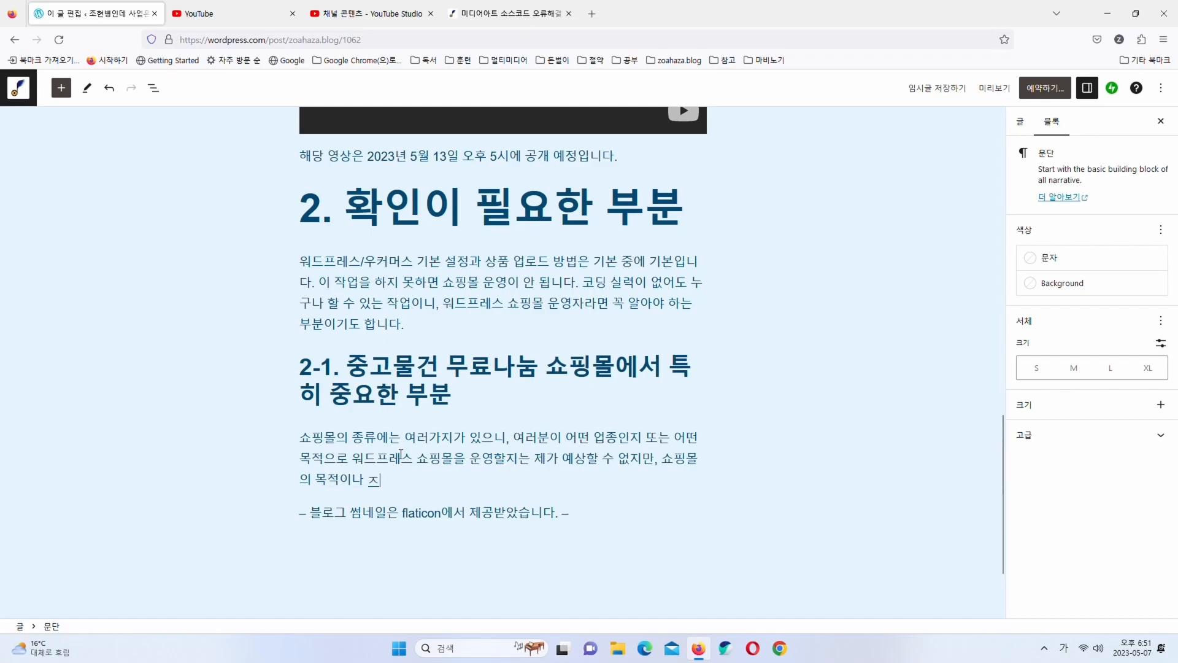
text(건 무)
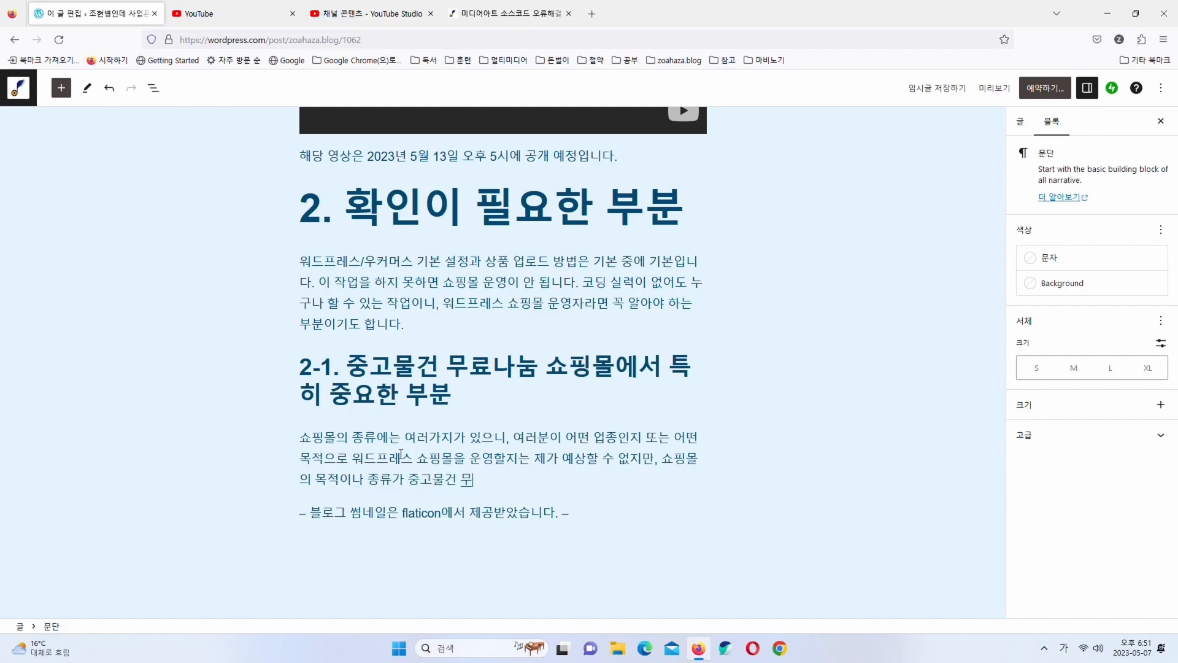
text(료나눔인 경우에는 특ㅎ)
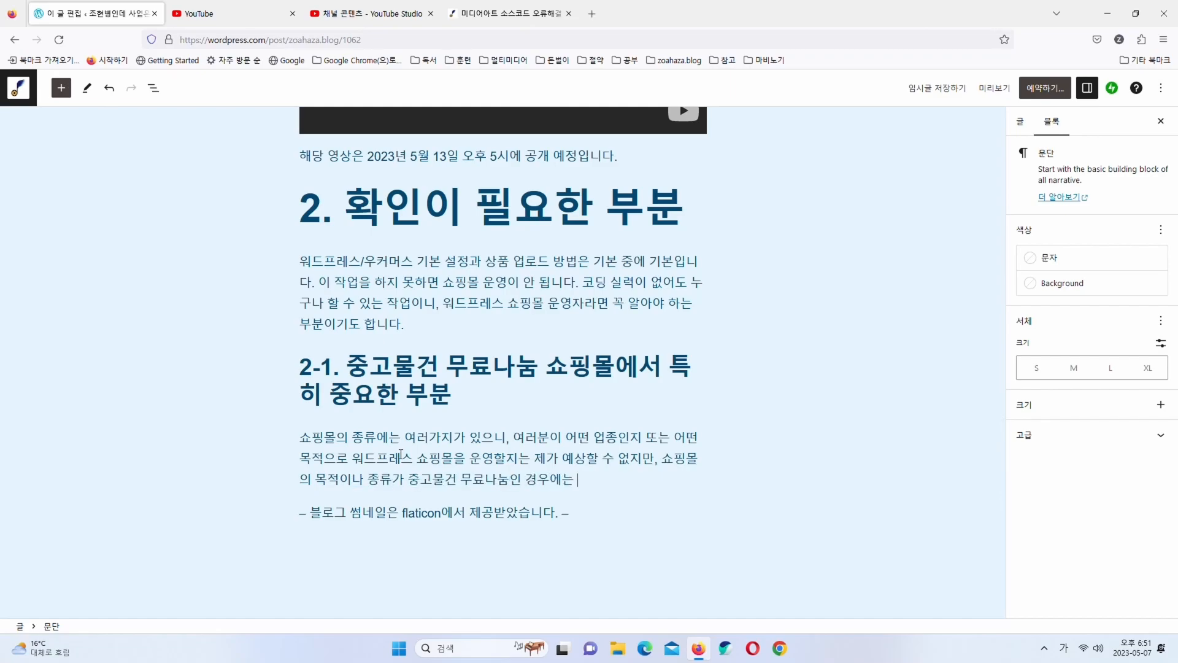
key(BackSpace)
key(BackSpace)
key(BackSpace)
key(BackSpace)
key(BackSpace)
text(에 특히 중요한 부)
text(분은 다음과 같습)
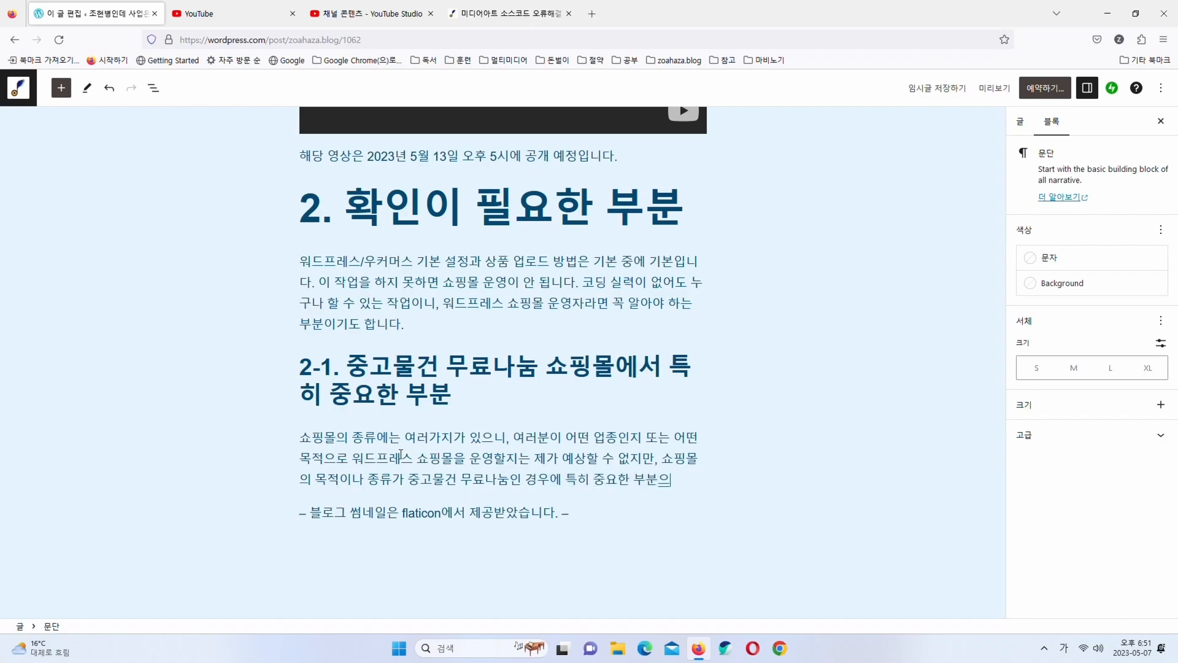
text(니다.)
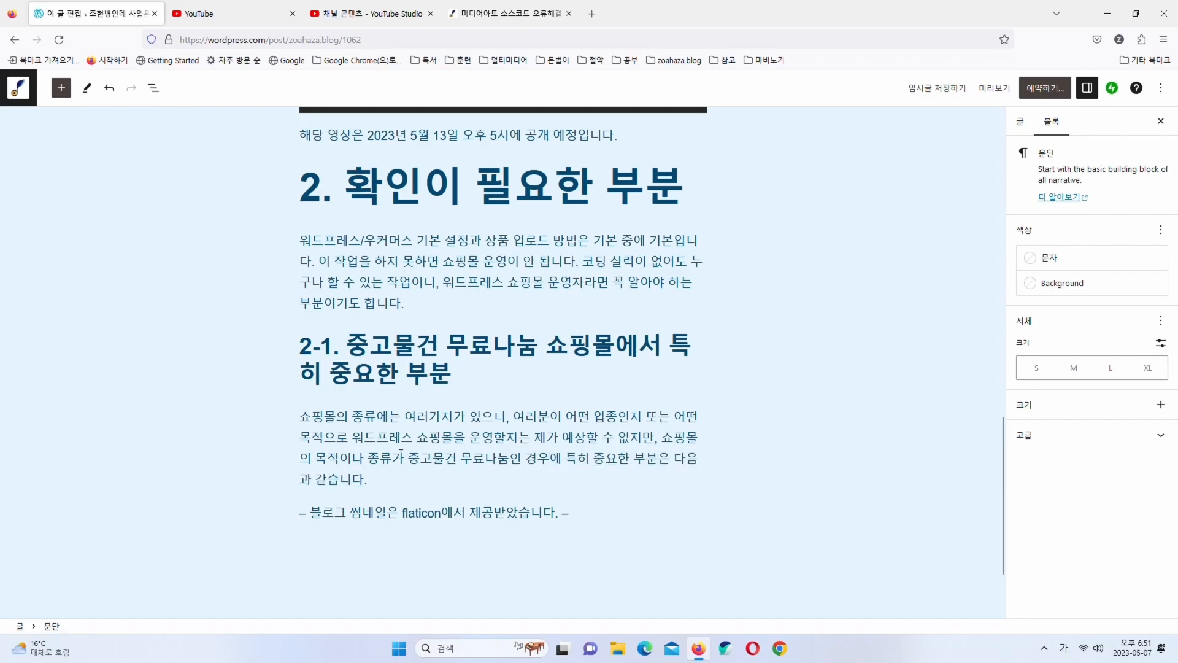
key(Return)
Write "재고관리를 자동화 해야 합니다." as its own paragraph and start an empty paragraph below it
text(재고ㄴ)
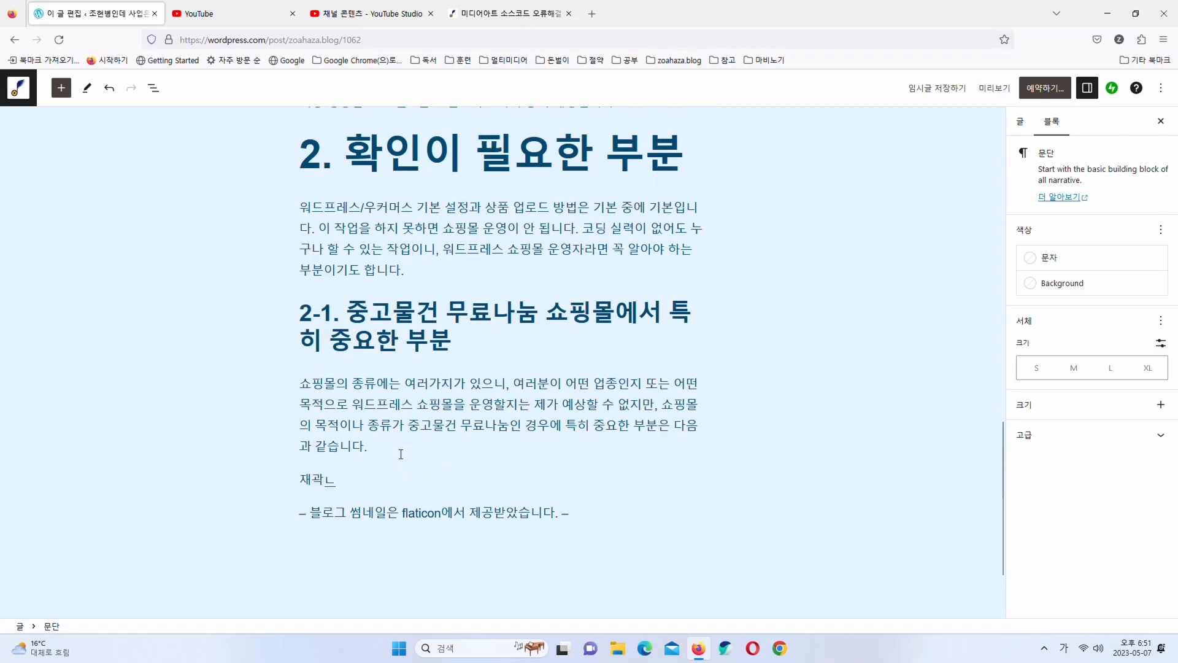
key(BackSpace)
key(BackSpace)
key(BackSpace)
text(재고관리를 자동화 하해야 합니다.)
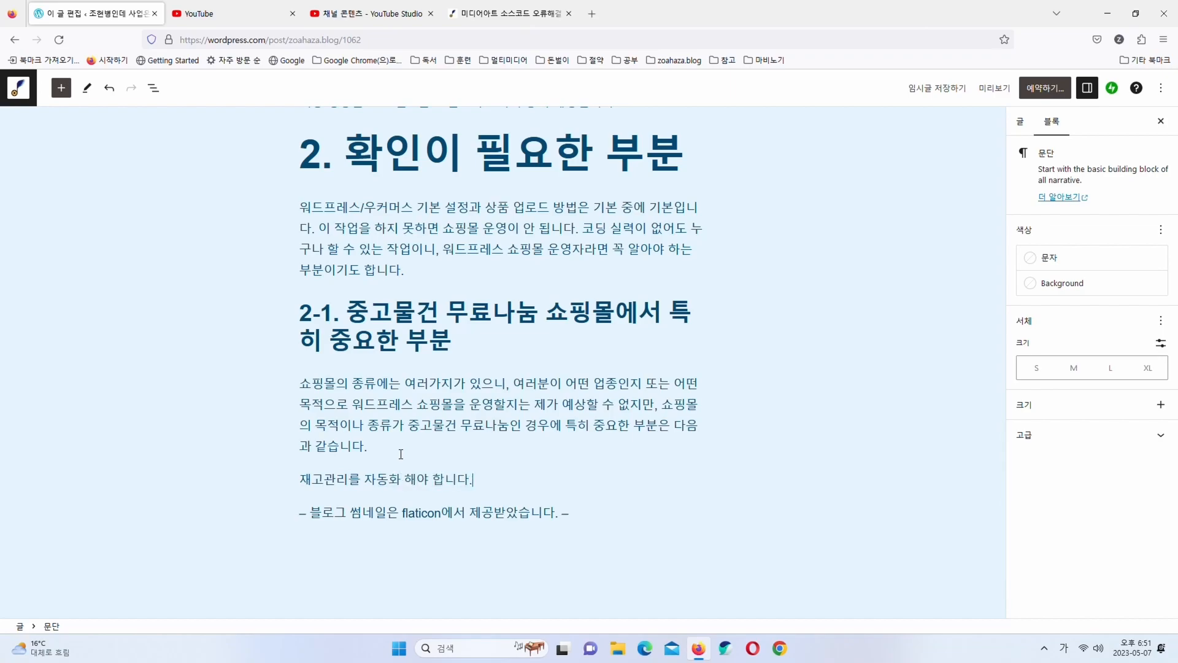
key(Return)
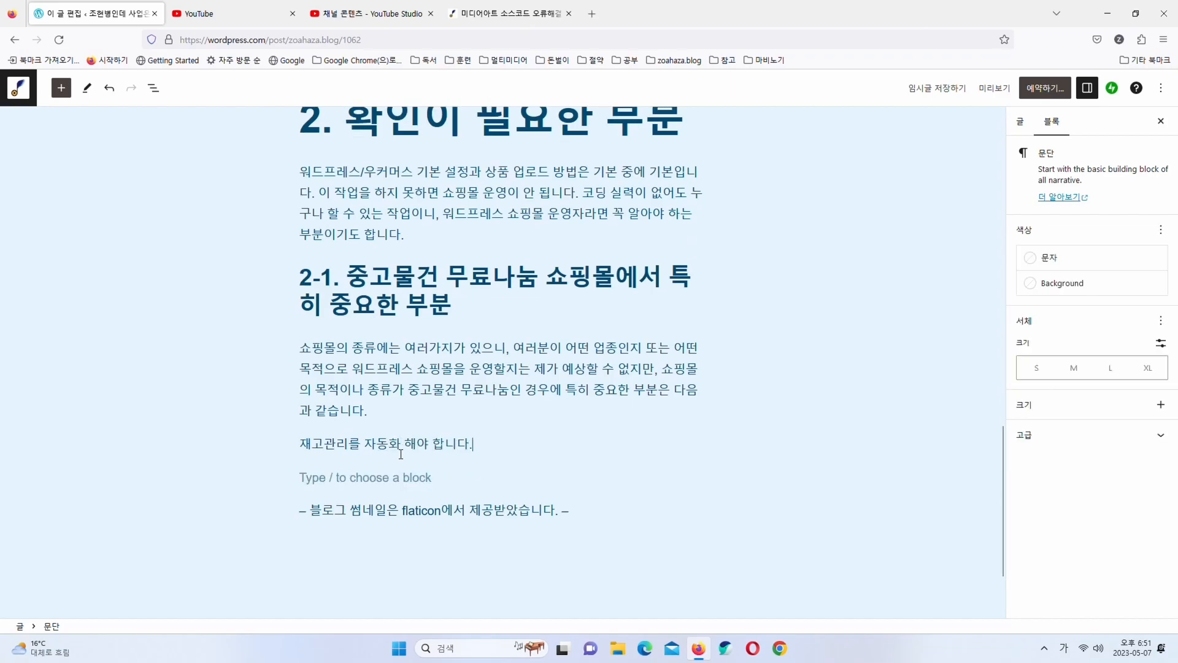
Make the whole sentence "재고관리를 자동화 해야 합니다." bold
key(Left)
key(Left)
key(Left)
key(Left)
key(Left)
key(Left)
key(Left)
key(Left)
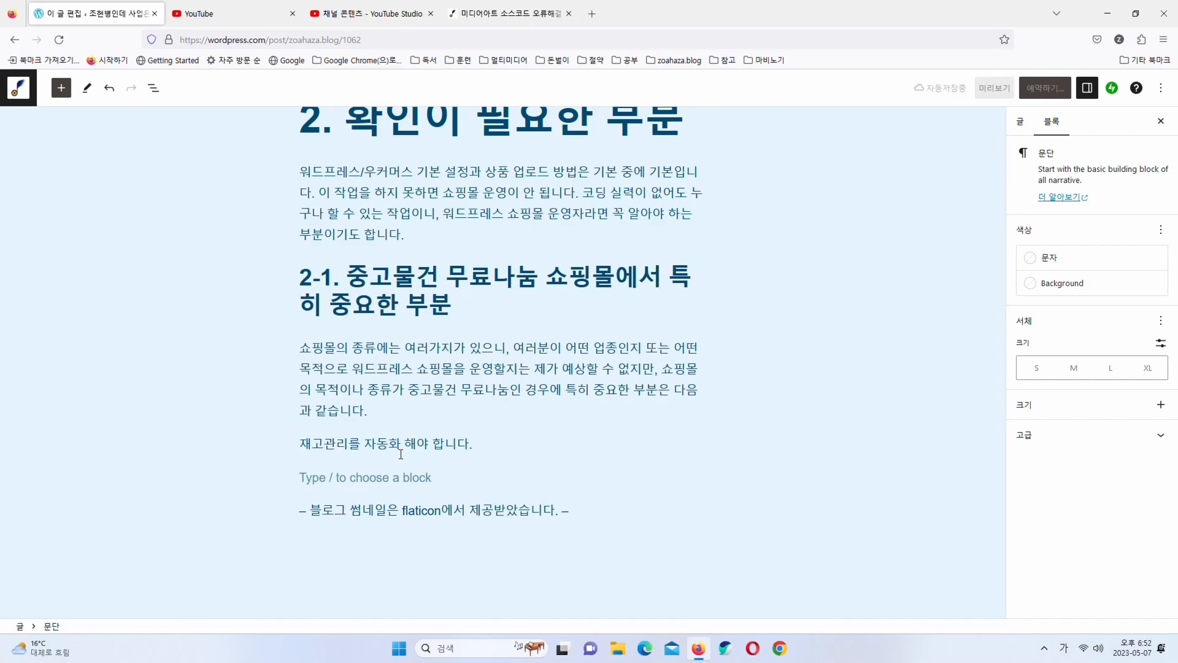
click(405, 443)
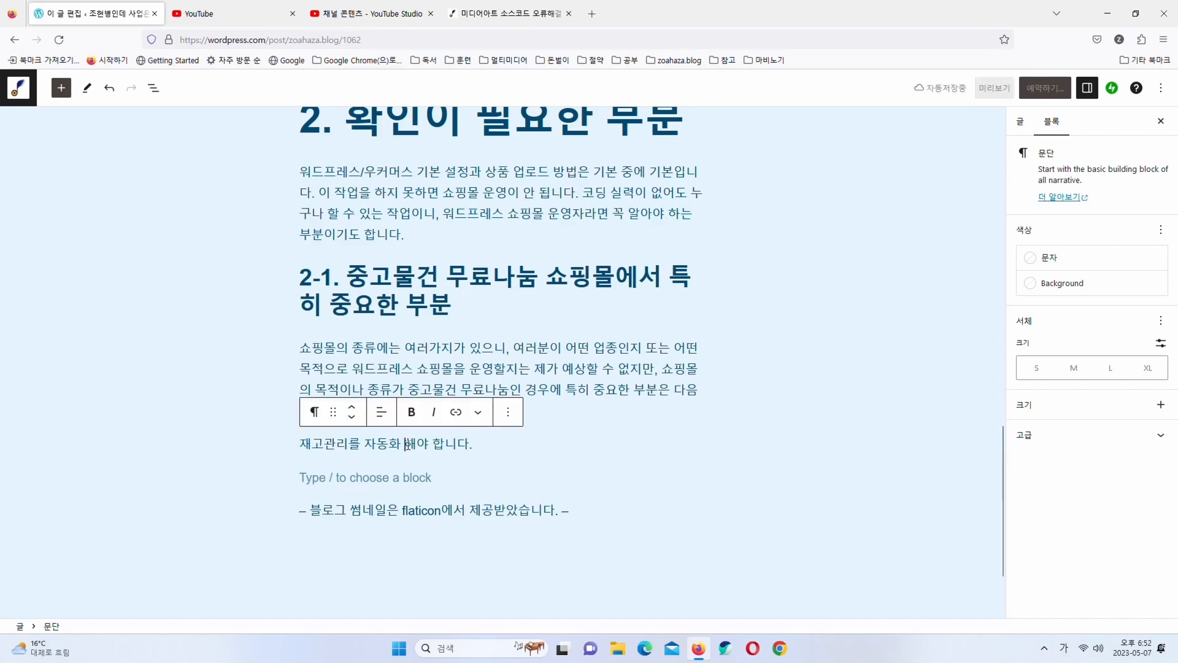
drag(300, 445, 475, 443)
click(414, 415)
click(404, 486)
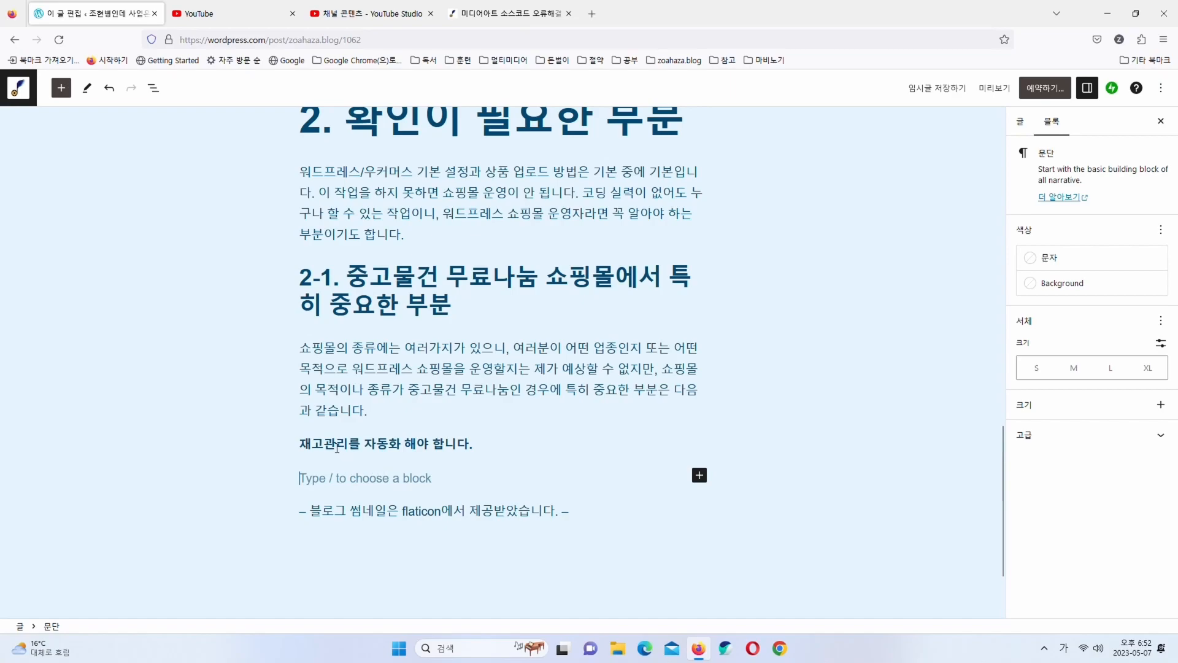
Highlight the bold sentence "재고관리를 자동화 해야 합니다." with the dark blue background colour
drag(306, 446, 474, 446)
click(479, 415)
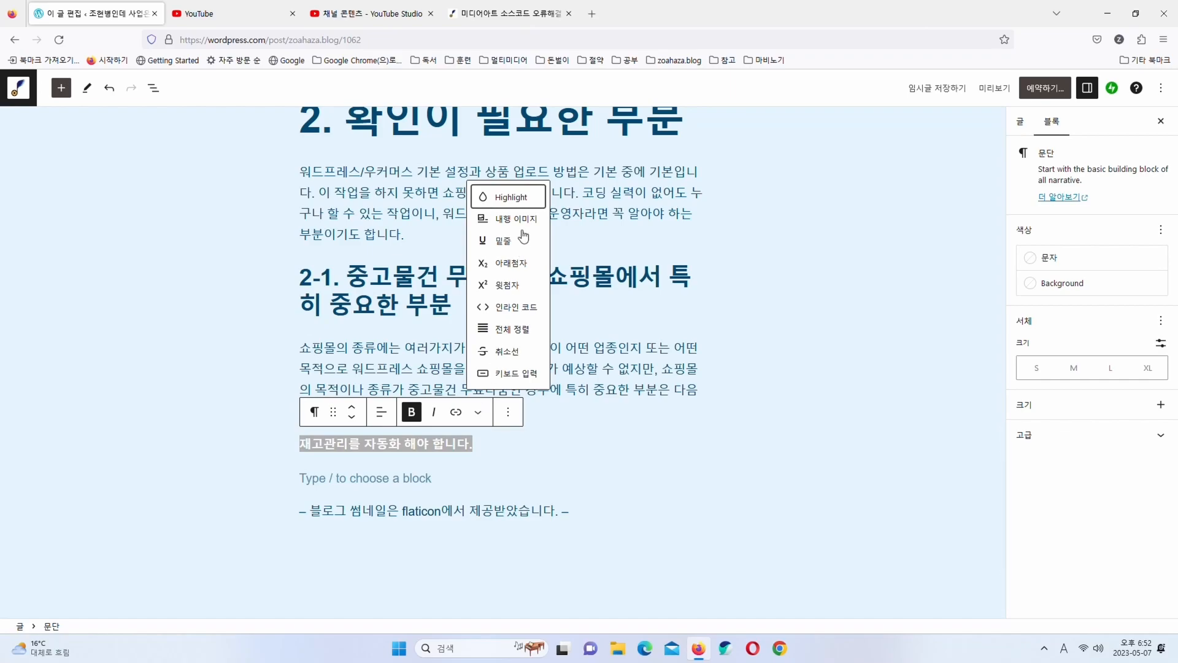
click(513, 197)
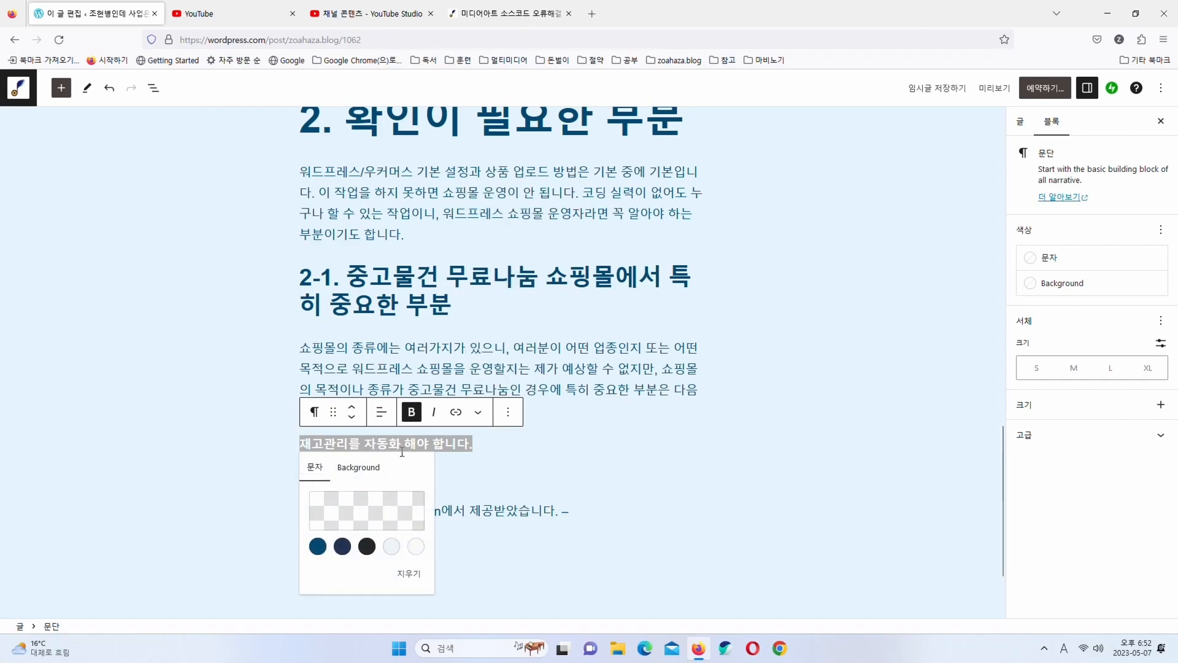
click(354, 470)
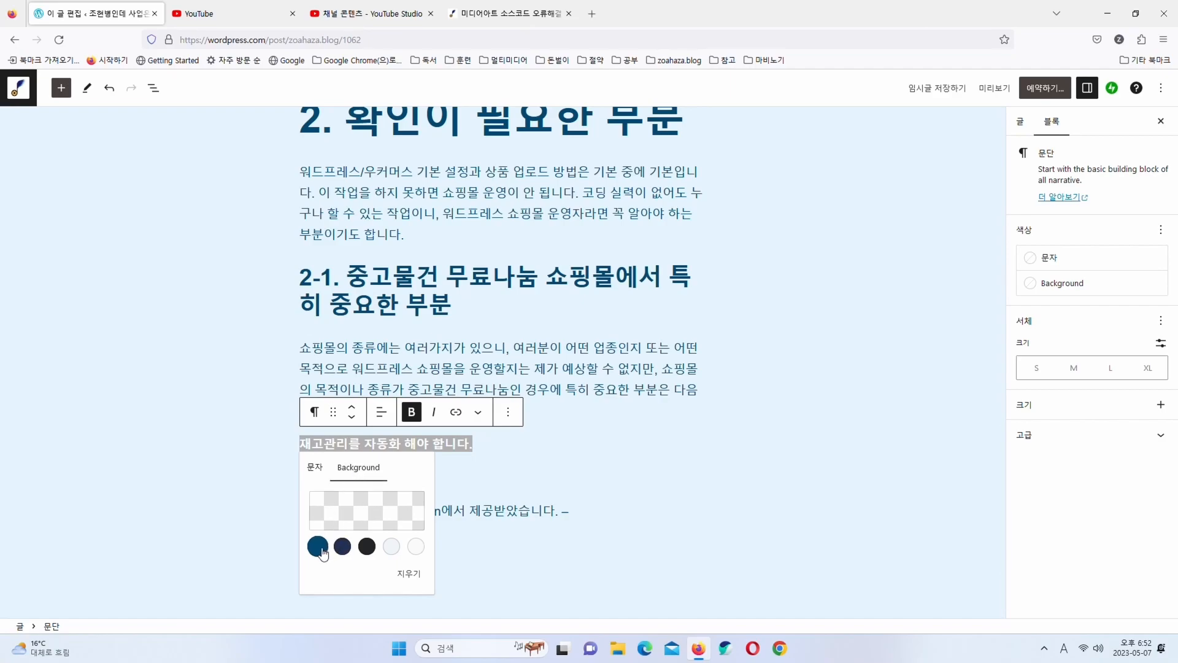
key(Escape)
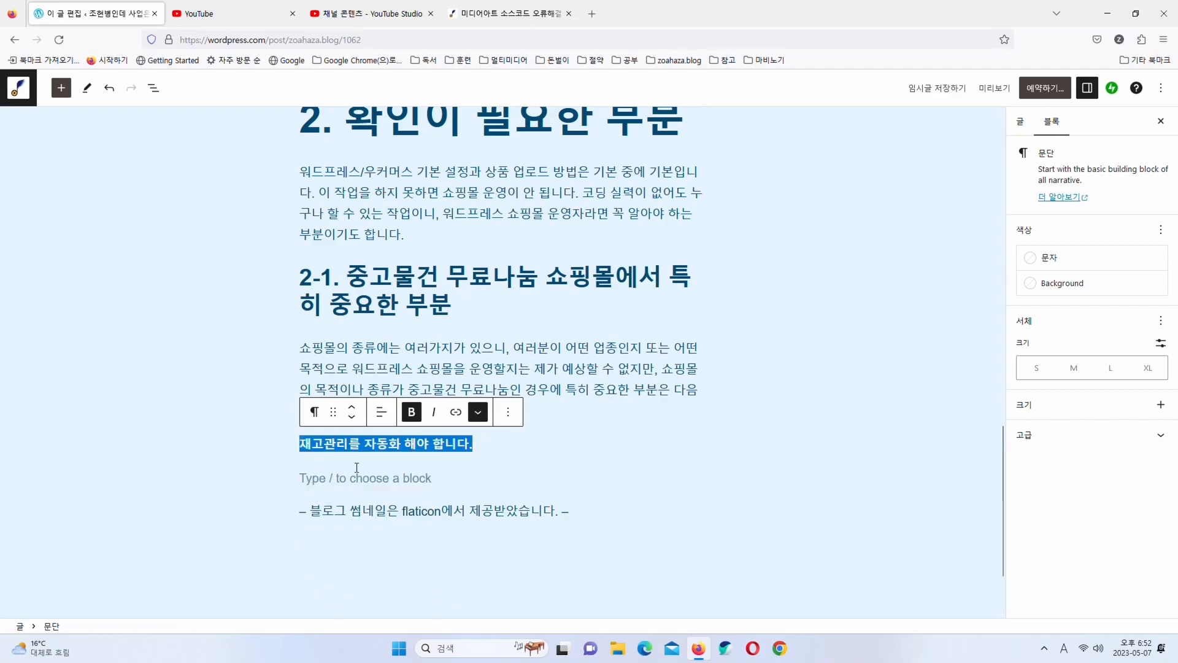
Set the text colour of the highlighted sentence "재고관리를 자동화 해야 합니다." to white, keeping it bold
click(412, 414)
click(412, 414)
click(478, 412)
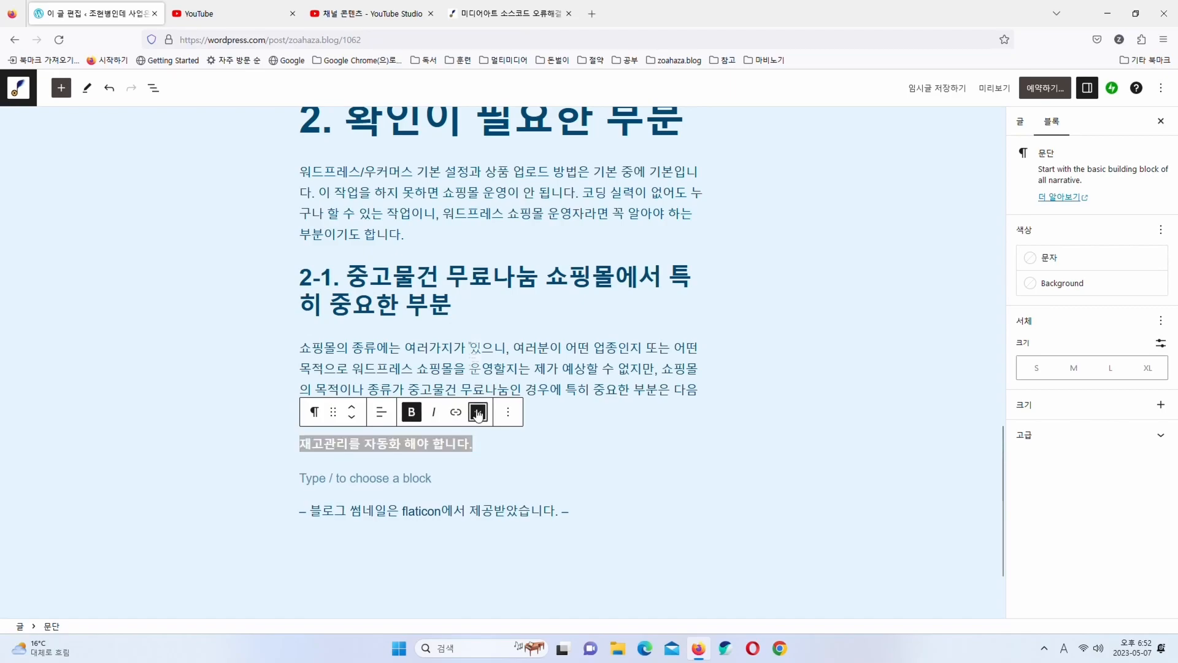
click(519, 197)
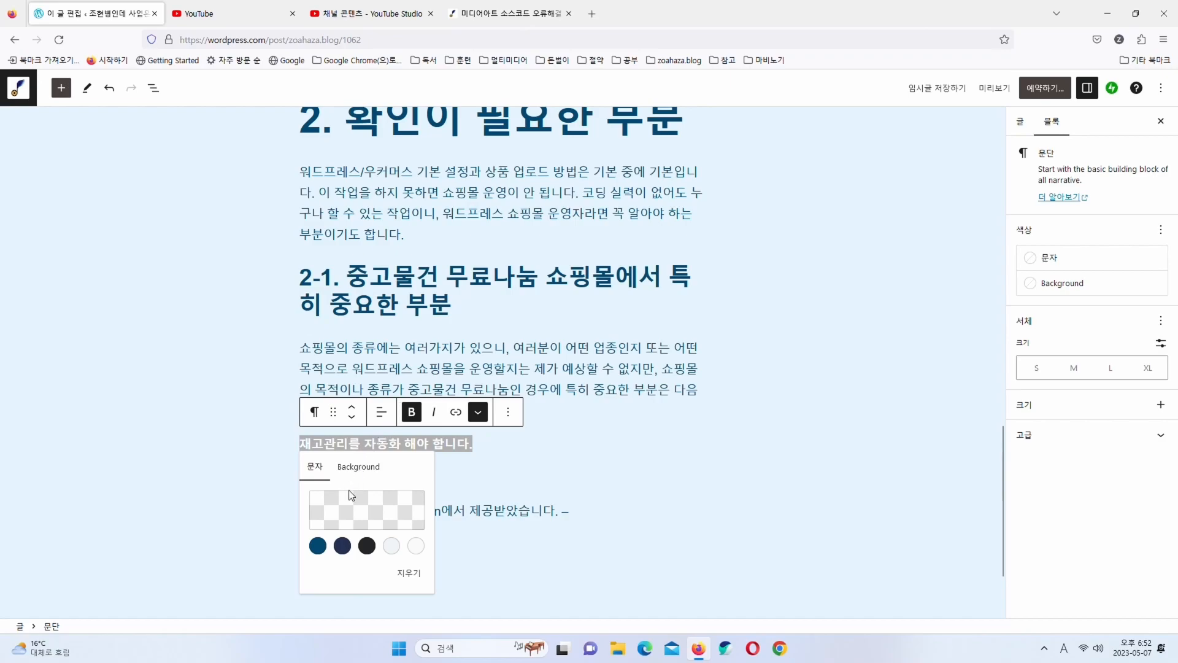
click(417, 548)
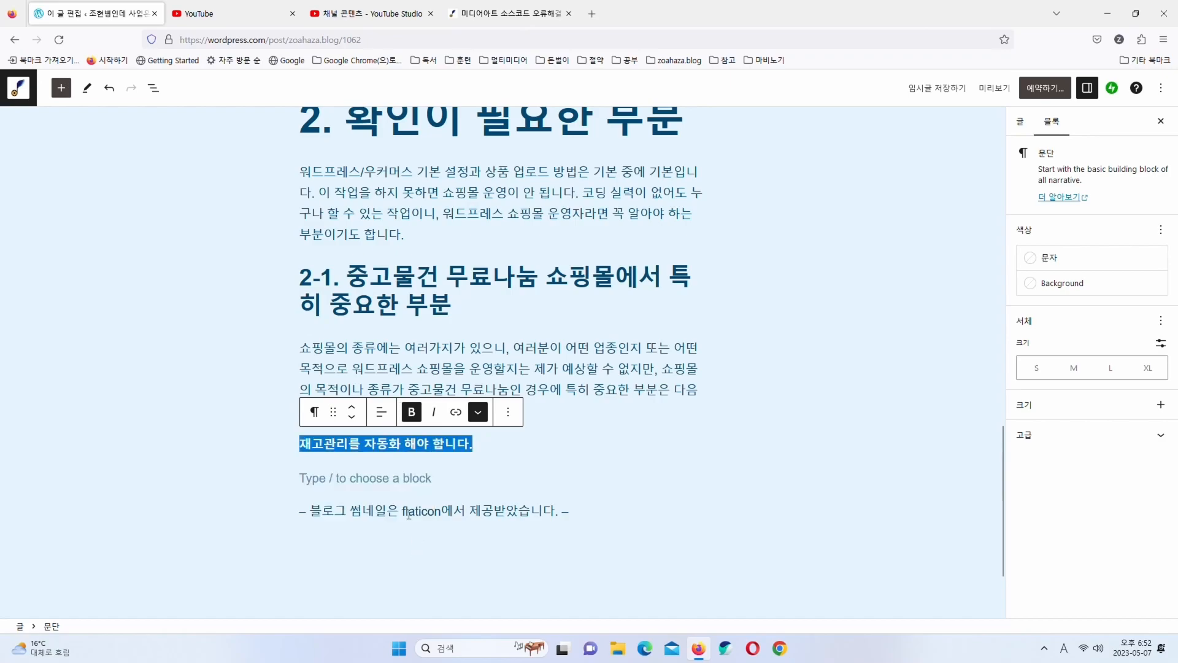
Write "중고물건 무료나눔은 누구나 받고 싶어하는 것입니다." in the empty paragraph below the highlighted sentence
click(392, 476)
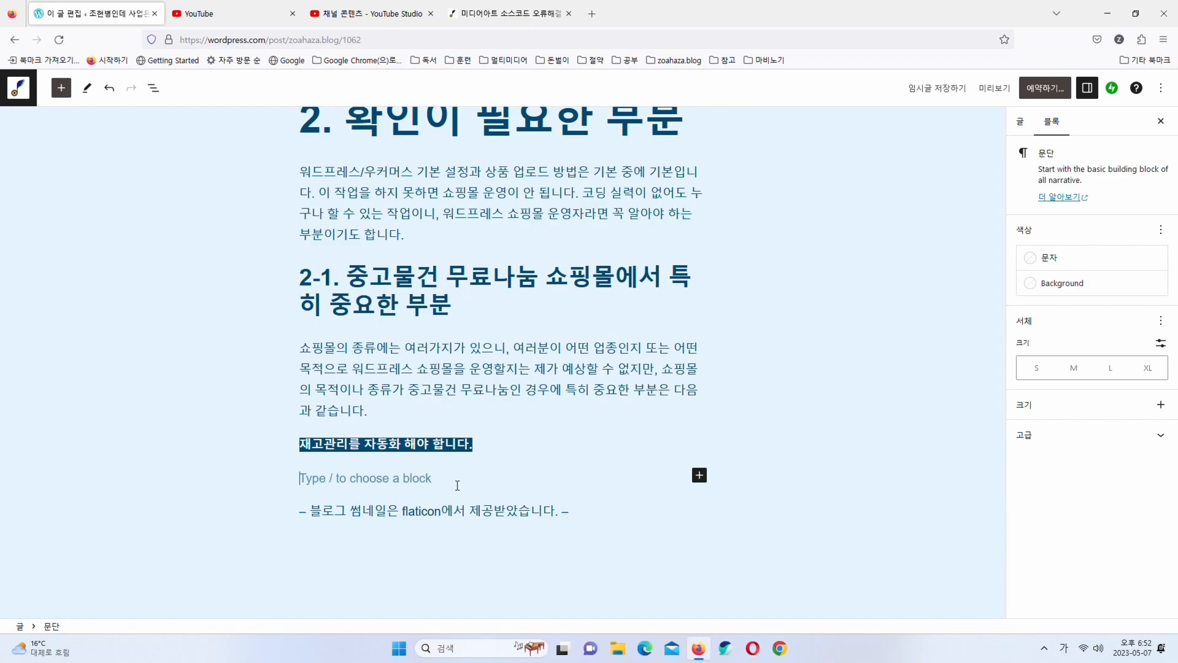
text(무료나눔)
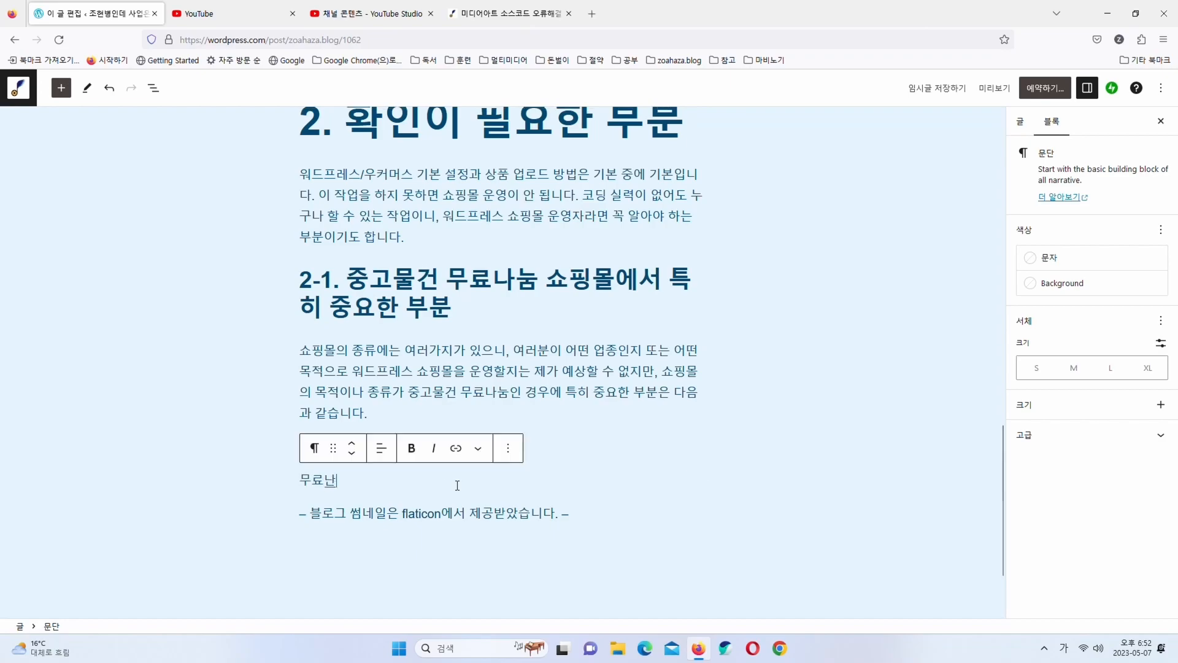
key(BackSpace)
key(BackSpace)
key(BackSpace)
key(BackSpace)
key(BackSpace)
key(BackSpace)
text(중고묽)
key(BackSpace)
key(BackSpace)
key(BackSpace)
key(BackSpace)
text(물건 무료나눔은)
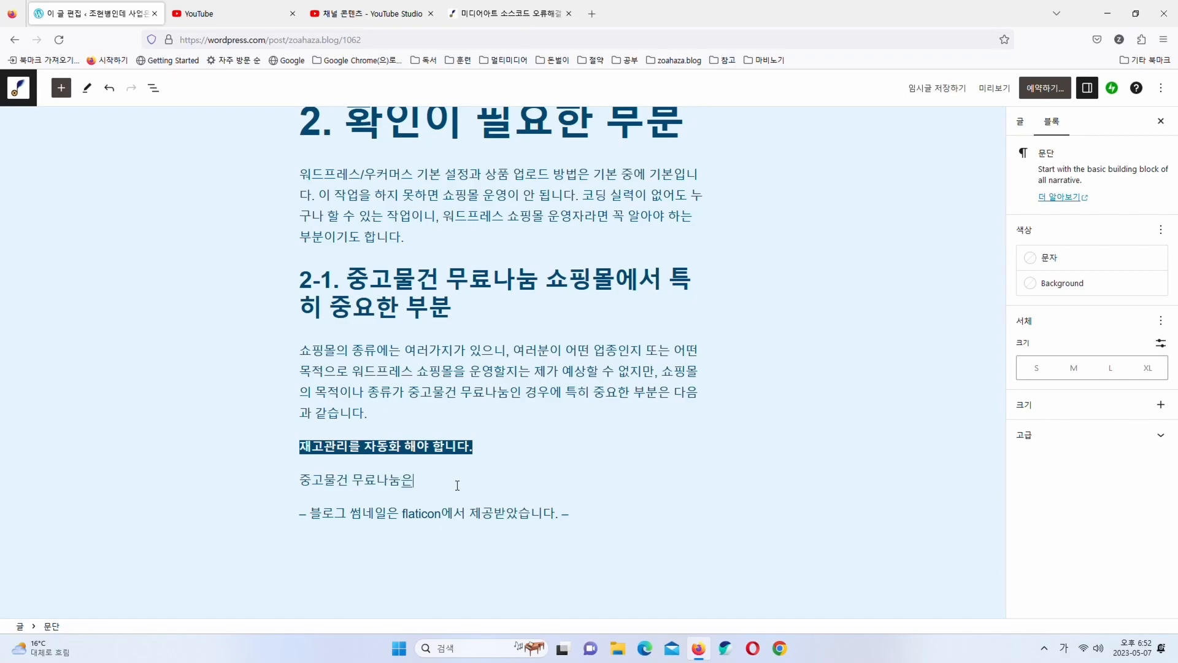
text( 누구나 배받고 싶어하는 것입니다.)
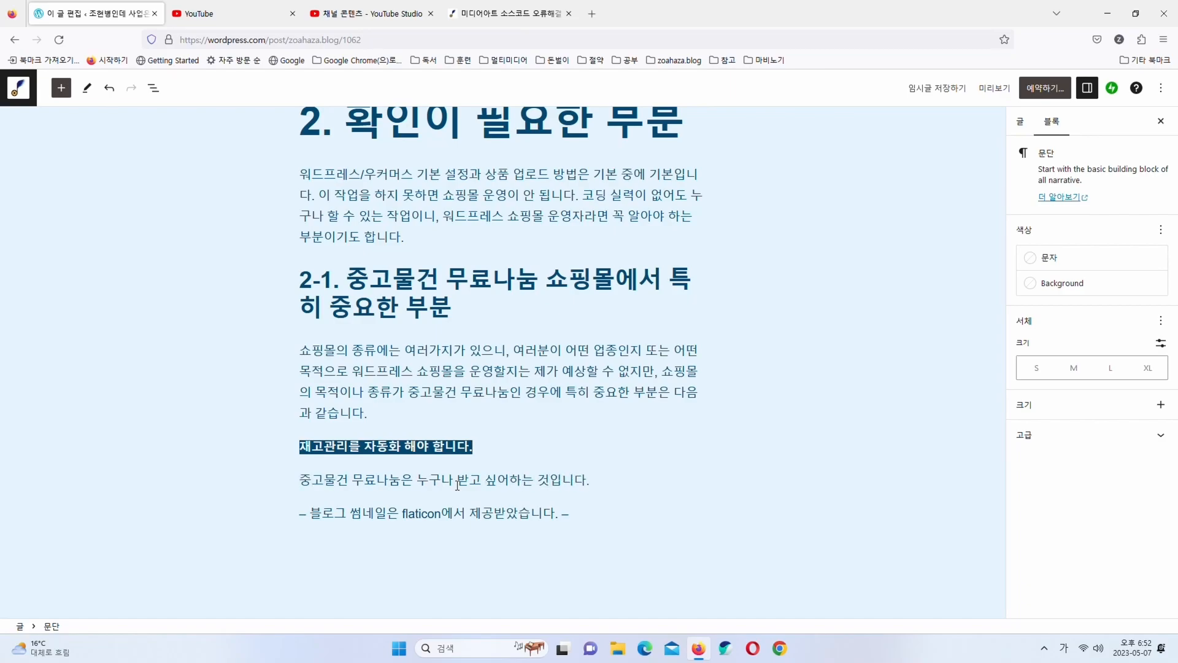
Insert "영리적으로 돈을 받고 쇼핑몰을 운영하는 게 아니라," before "중고물건 무료나눔은" in the paragraph below the highlighted sentence
text(영리적으로 돈의)
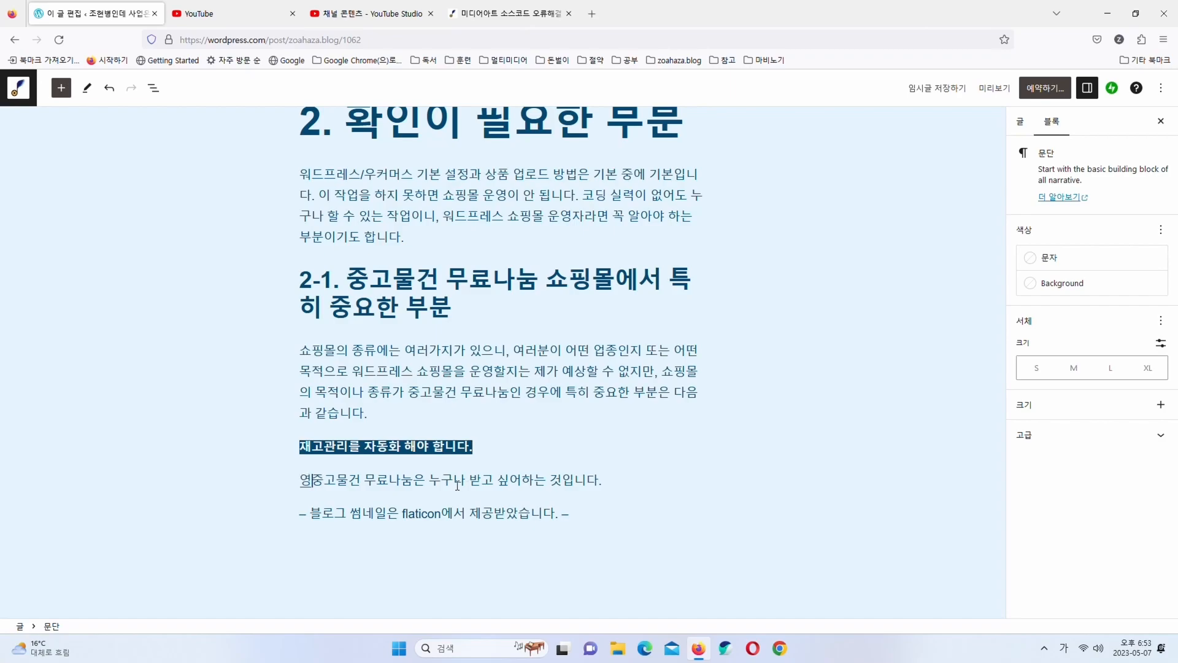
text(을 받고)
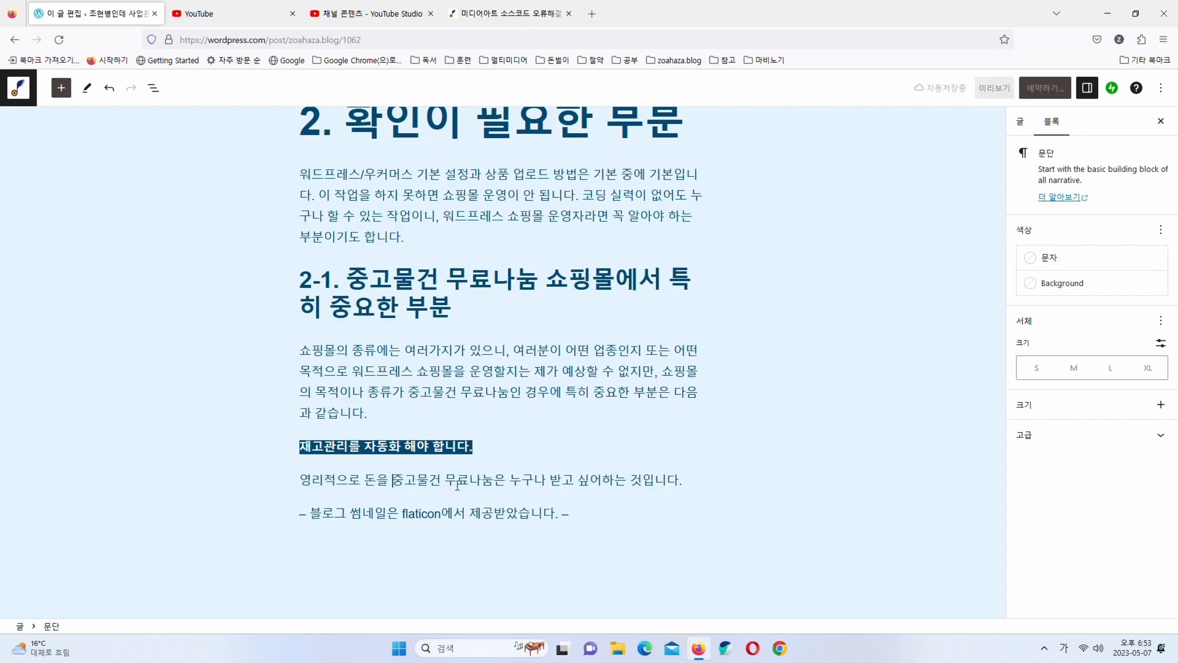
text(쇼핑몰을 운영하느)
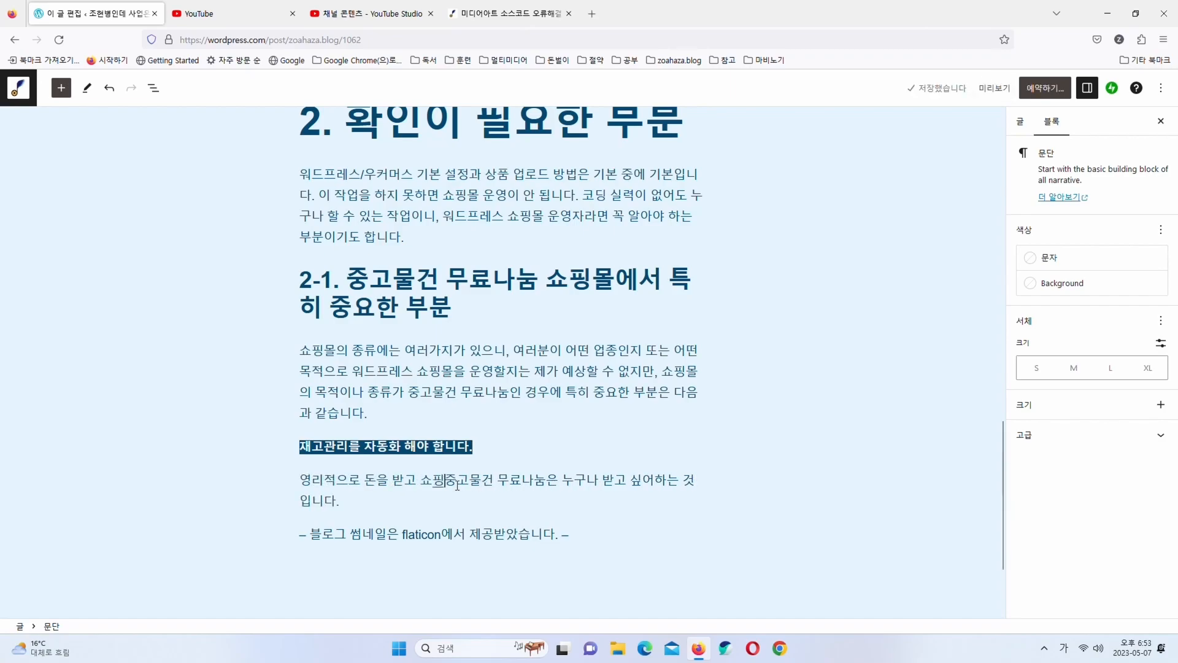
text(는 게 아니라, 고)
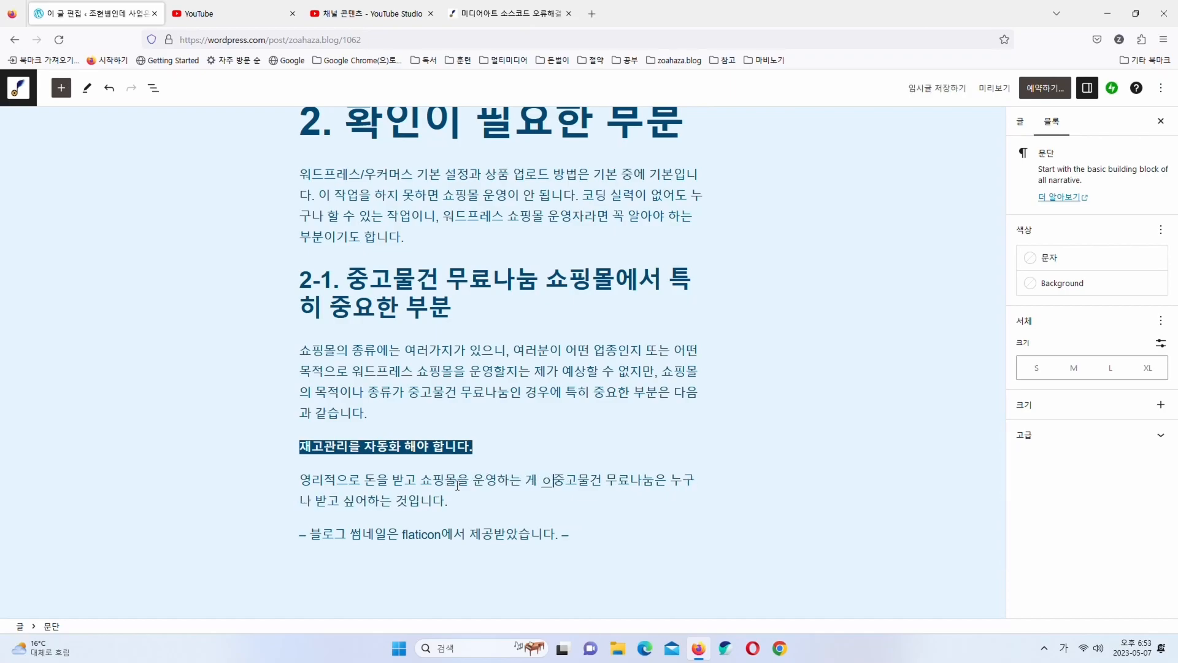
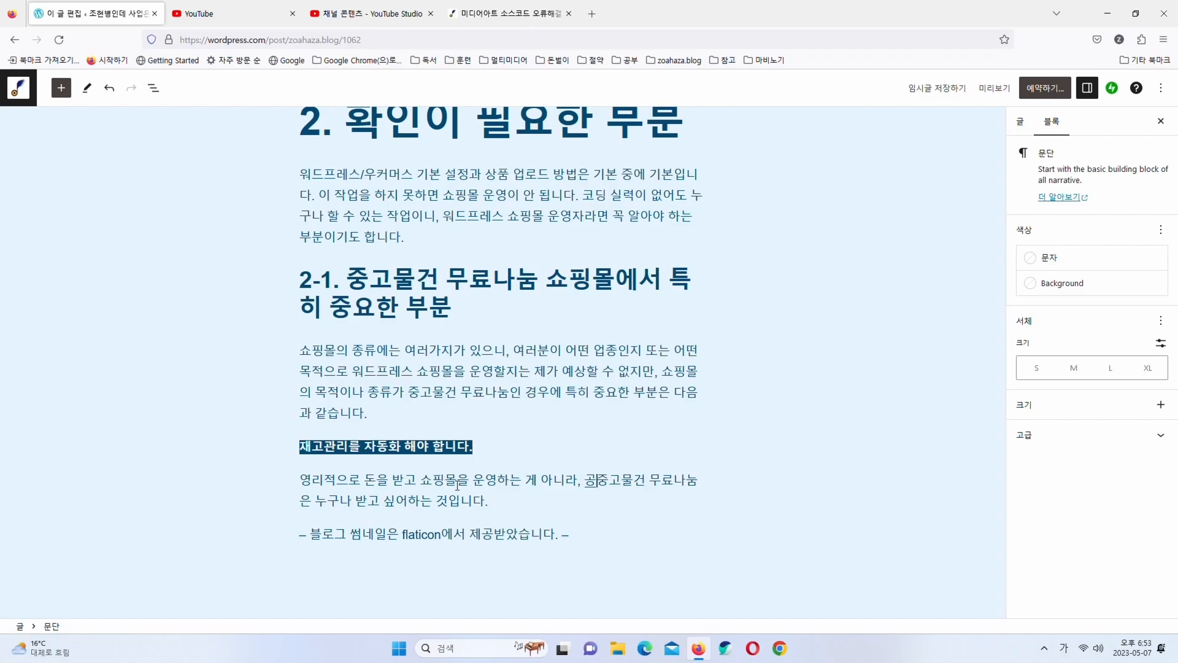
Complete the inserted sentence before "중고물건 무료나눔은" with "남에게 봉사하기 위해서 공짜로 나눠주는 것이라면 특히 중요한 부분입니다."
key(BackSpace)
text(남에게 봉사)
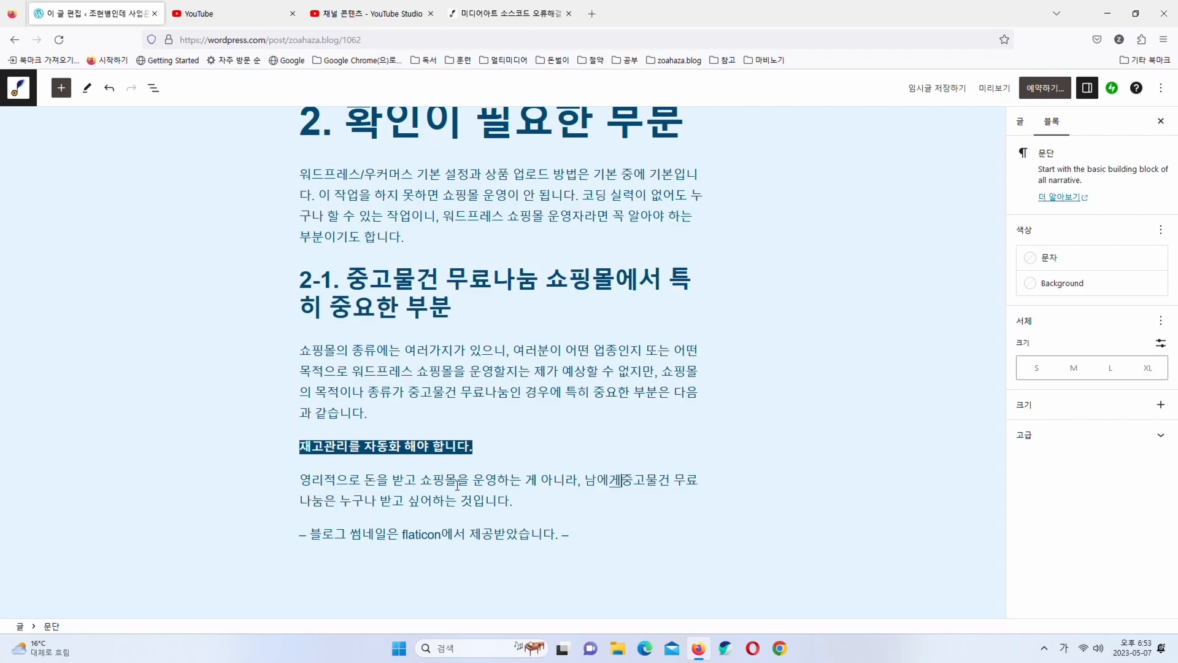
text(하기 위한)
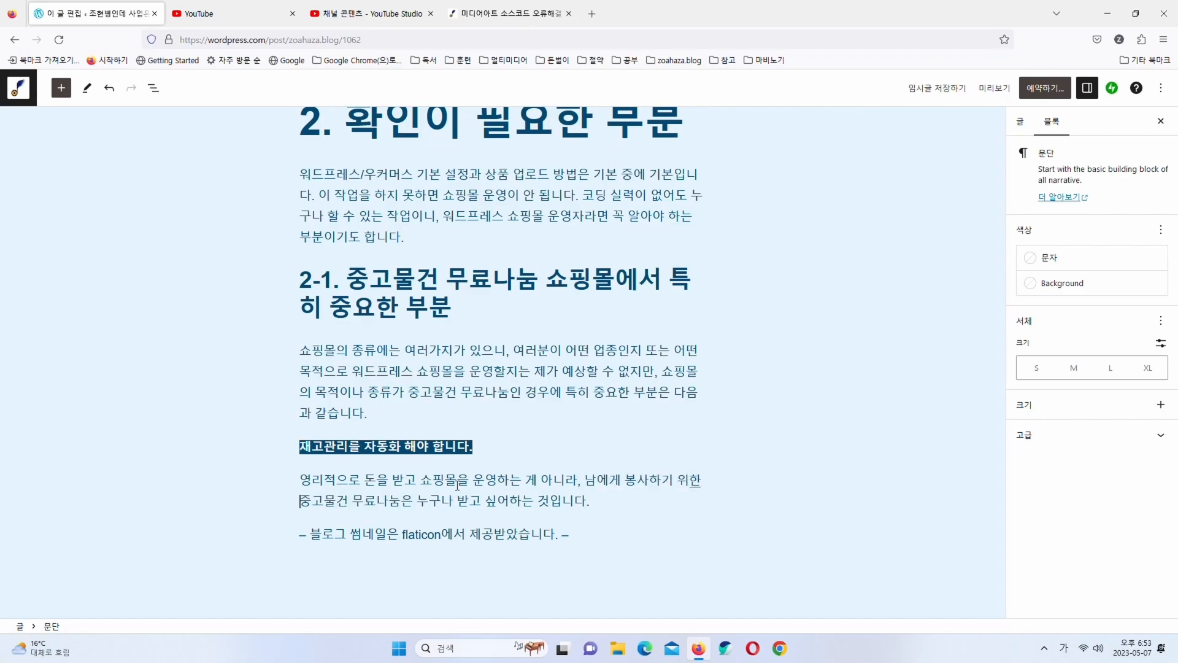
key(BackSpace)
key(BackSpace)
text(해서 공짜로)
scroll(458, 485, down, 1)
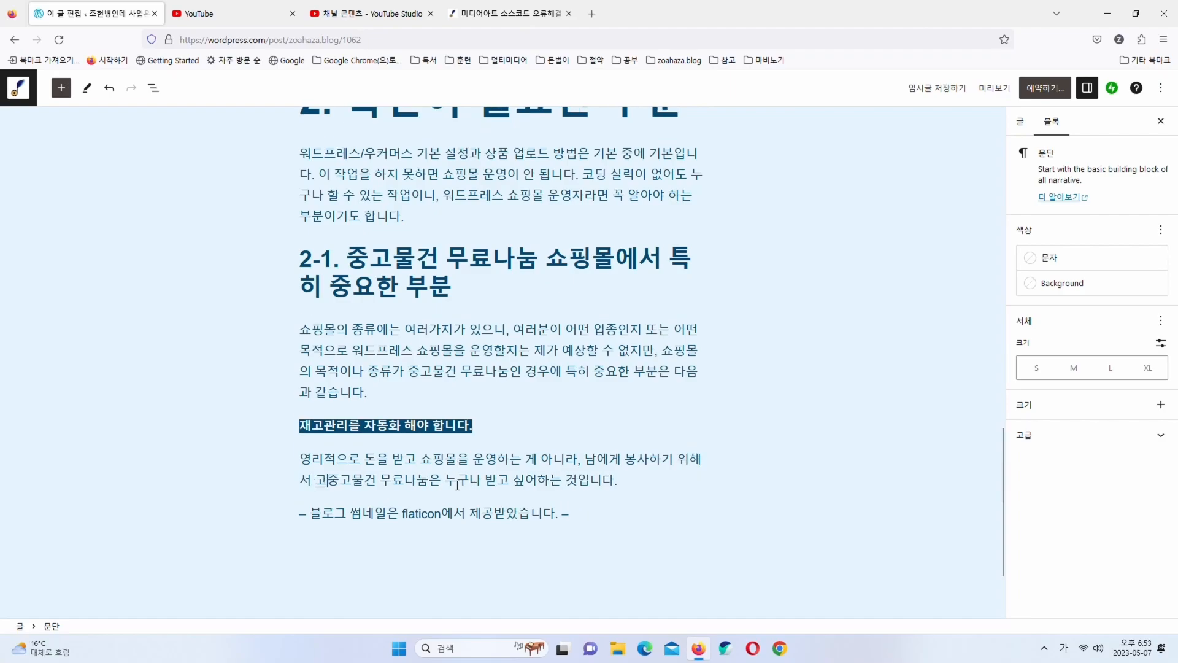
text(나눠주는 것이라면)
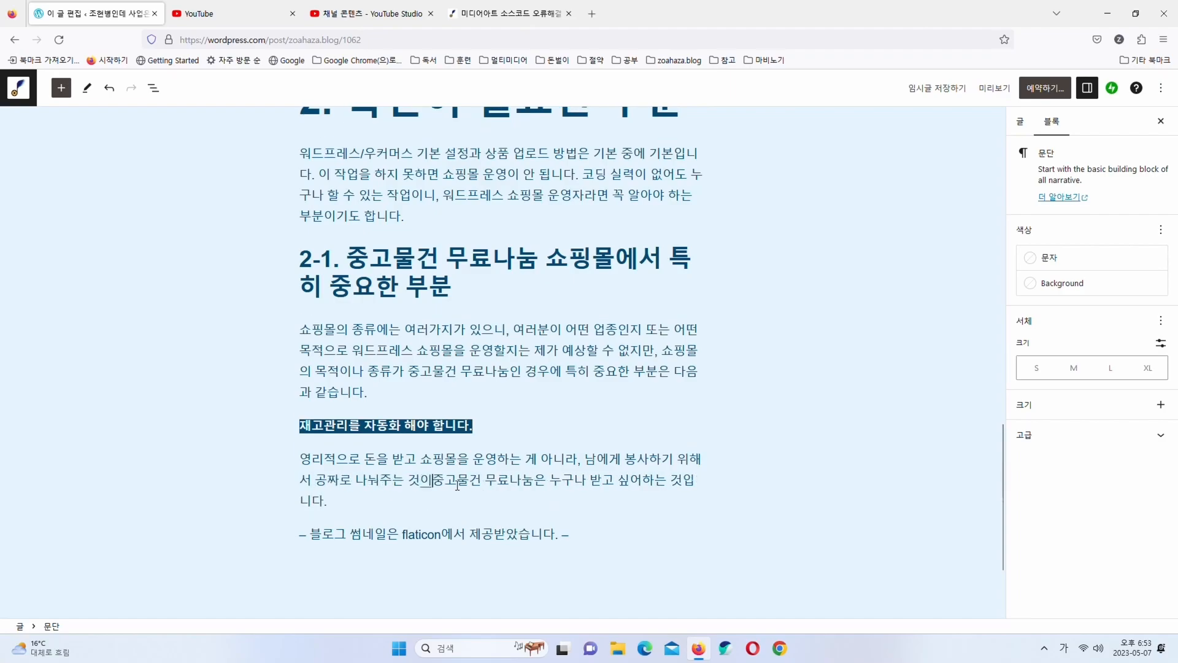
text( 특히 중요한 부분입)
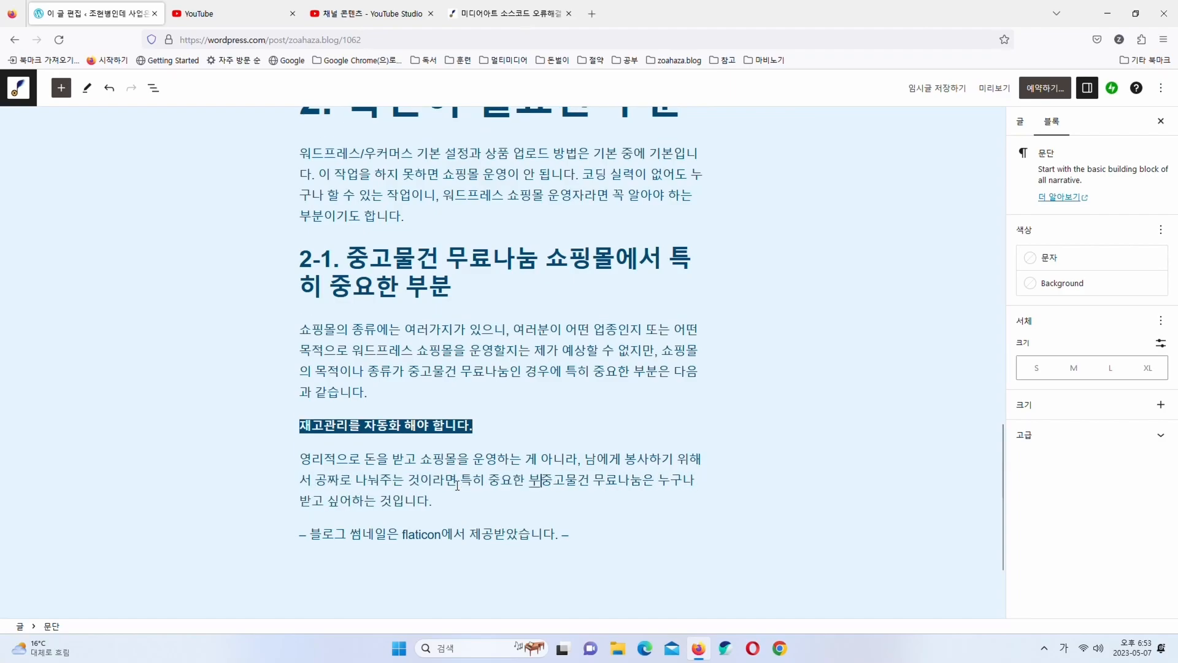
text(니다.)
Reword the ending of the sentence "중고물건 무료나눔은 누구나 받고 싶어하는 …" to "것이기 때문입니다."
key(BackSpace)
key(BackSpace)
key(BackSpace)
key(BackSpace)
text(이기 때무)
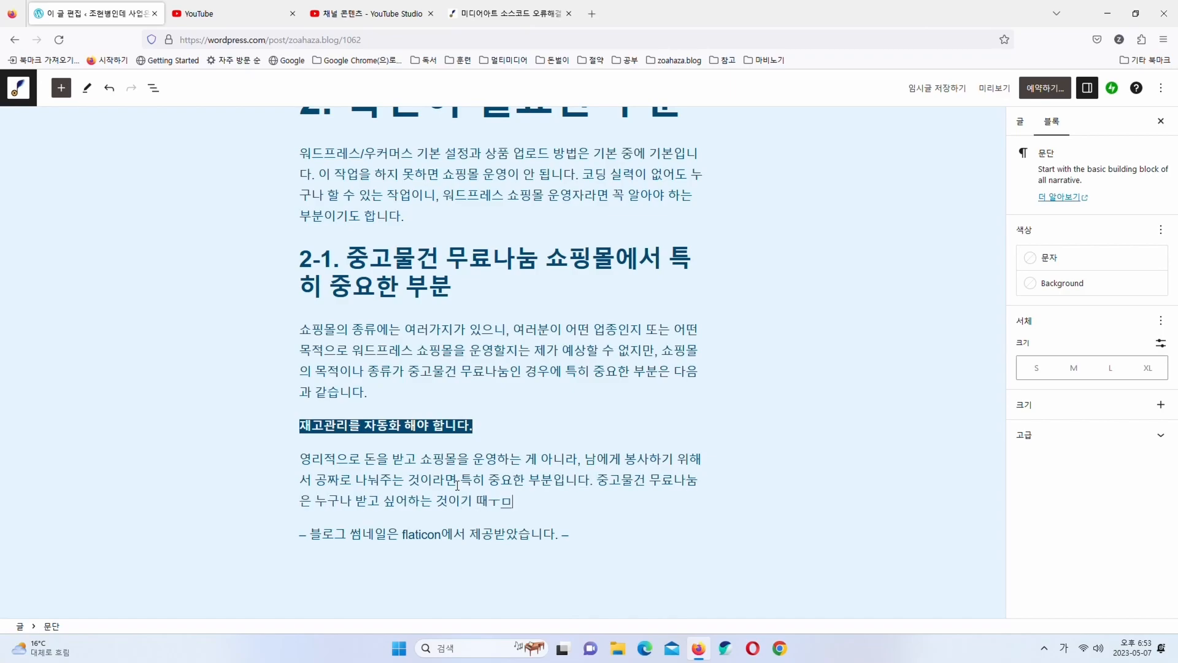
text(ㄴ입니다.)
Continue the paragraph with "중고물건은 중고라는 특성상 재고가 1~2"
text(중공물거)
key(BackSpace)
key(BackSpace)
key(BackSpace)
text(곰ㅜㄹ건은 중고)
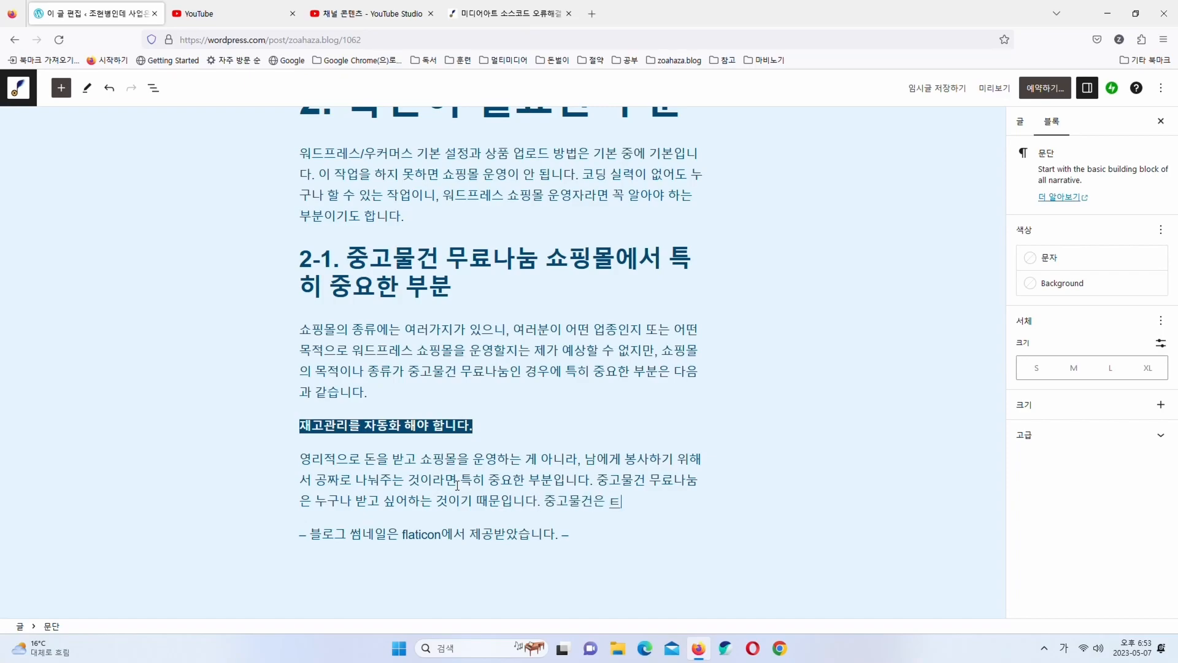
text(라는 특성상 재고가)
text( 1~21)
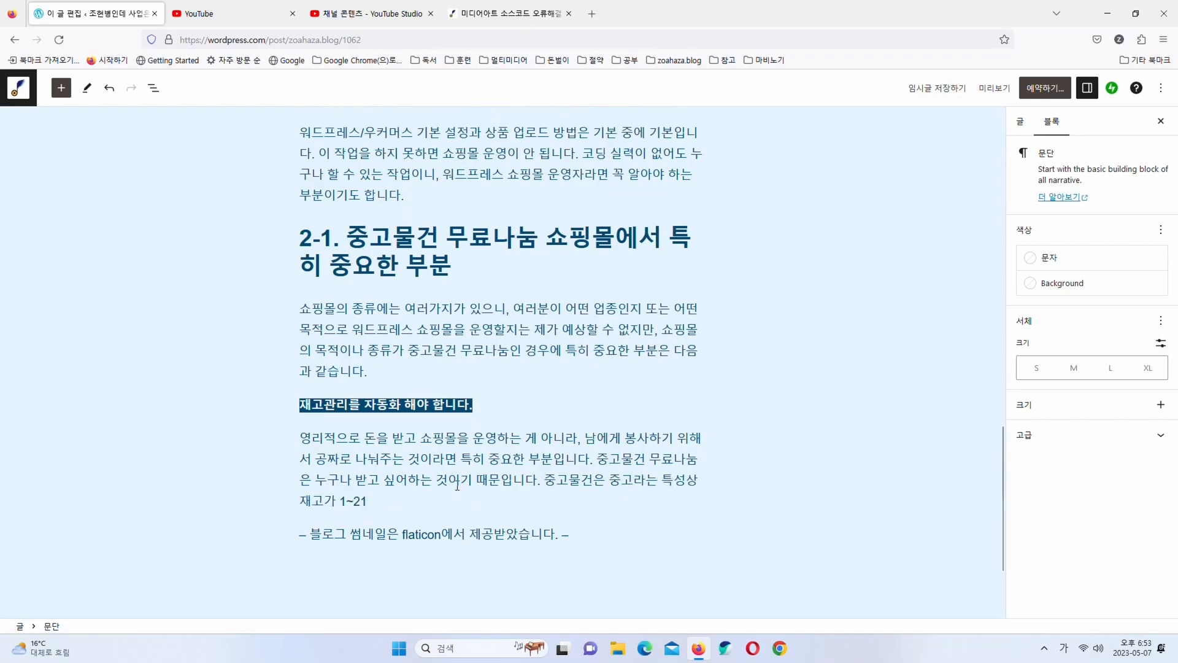
text(ㅐ)
key(BackSpace)
Insert "상품 종류당" before "재고가 1~2" and continue after it with "개인 게 일반적입니다. 그런데"
scroll(458, 486, down, 1)
text(상품 종류단)
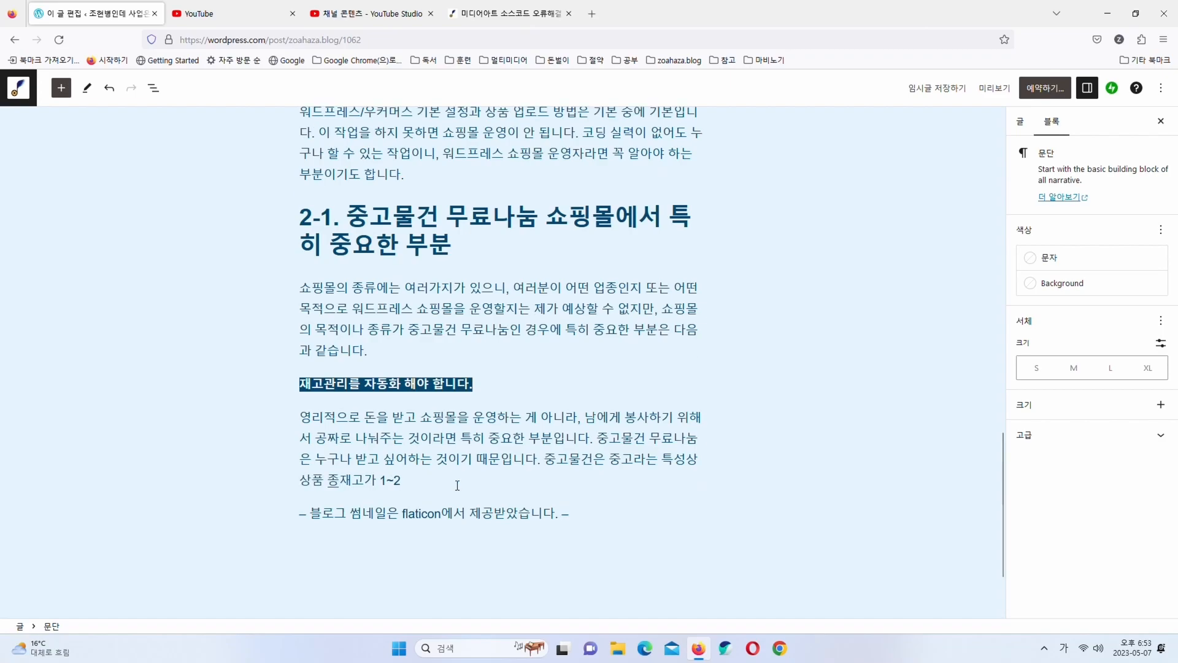
text(ㅇ)
key(Right)
key(Right)
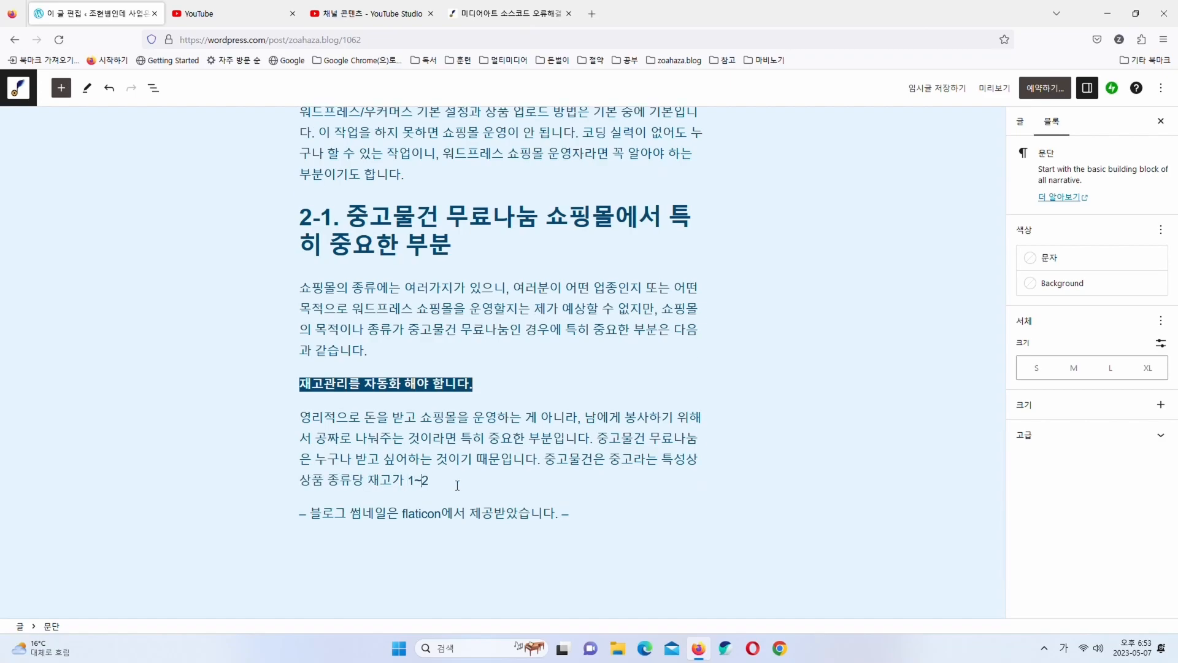
text(개인 게 일반적입니다. 그런데)
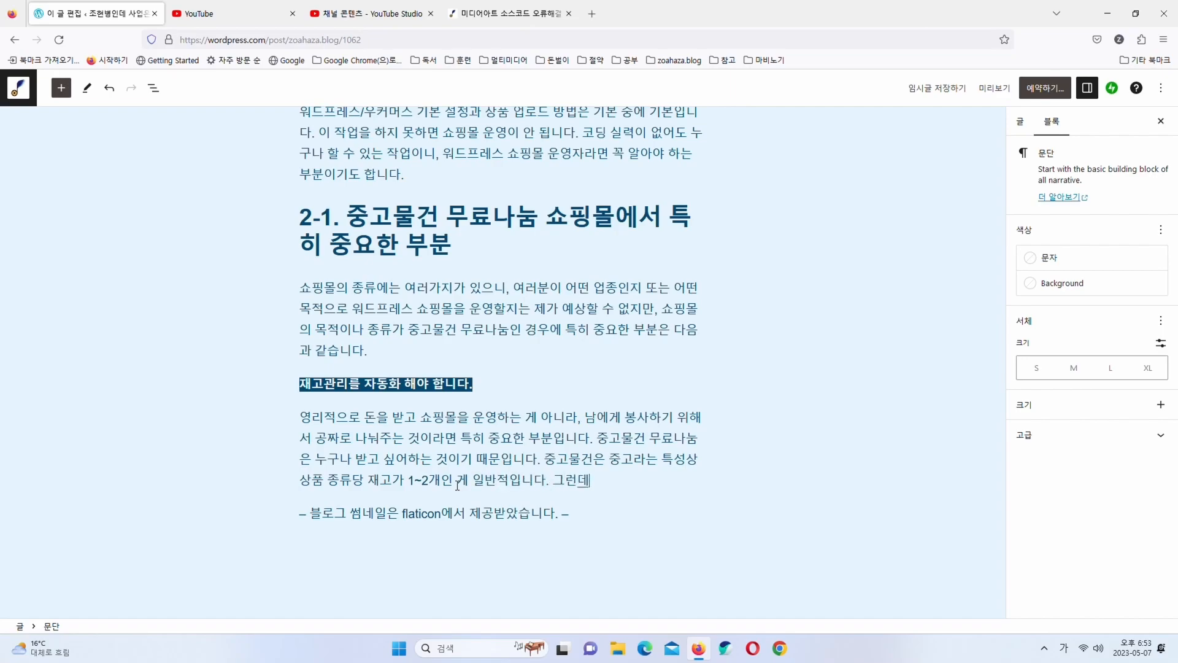
Continue after "그런데" with "많은 사람이 몰린다면 어떻게 될까요? 자칫 잘못하면 재고가 없는데도 물건을 신청하게 되어"
text( 많의 사람이 몰린다면)
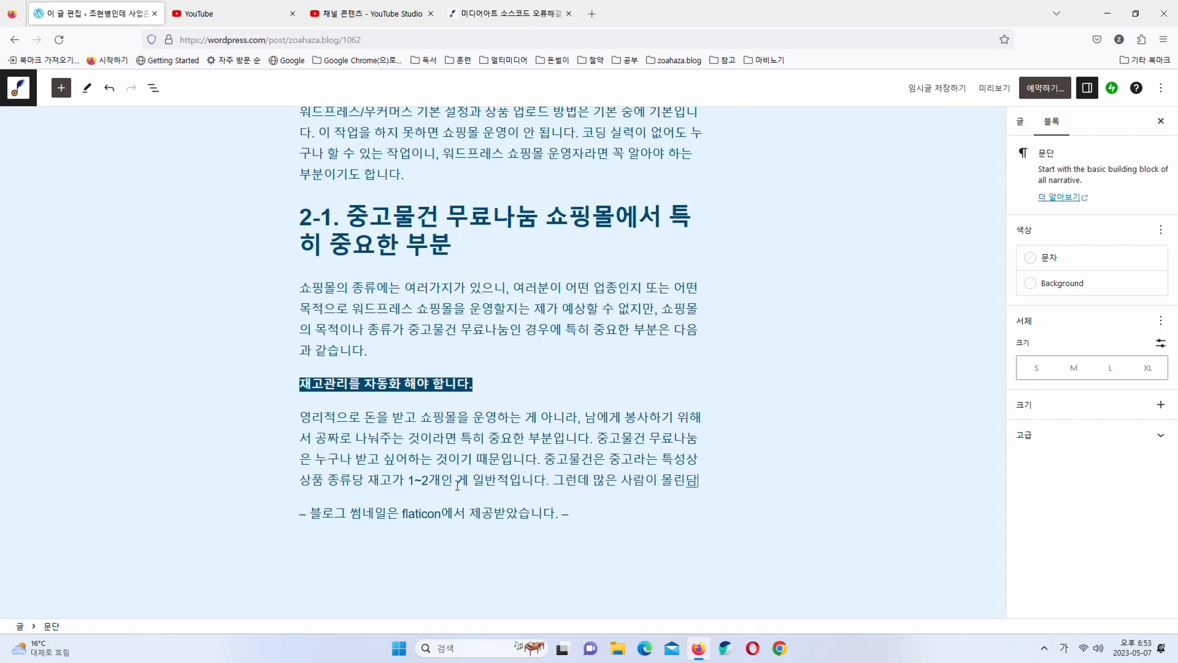
text( 어떻게 될까요)
text(? 자칫 잘못하면 잭)
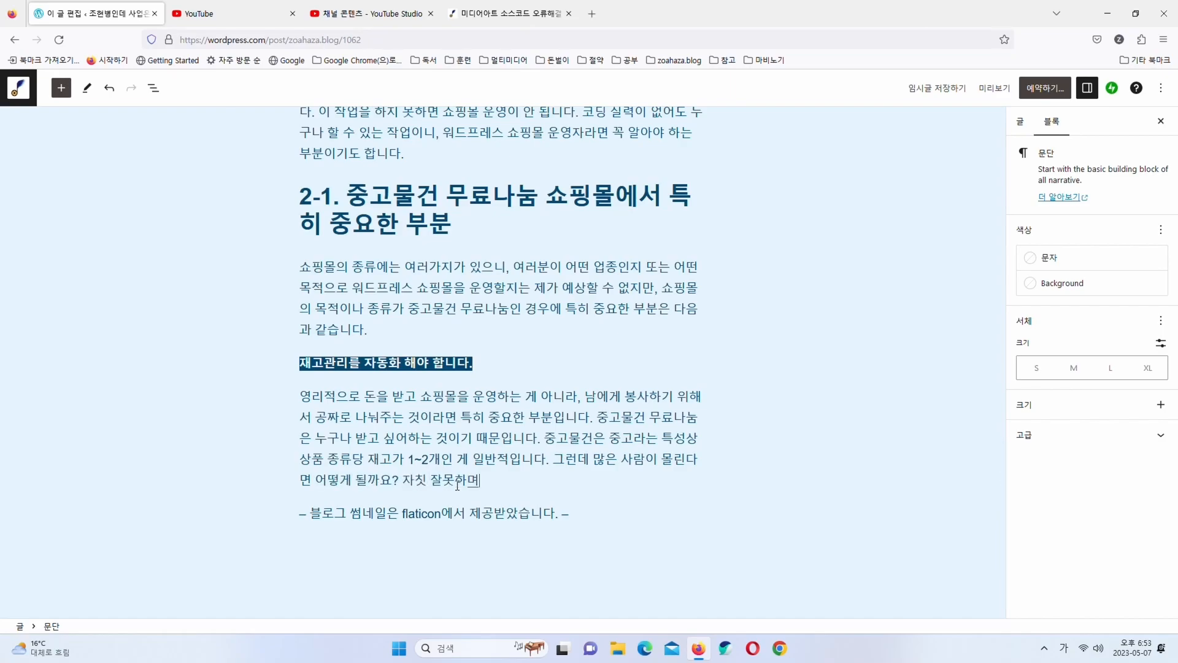
text(고가 없는뎉)
text(도 신체)
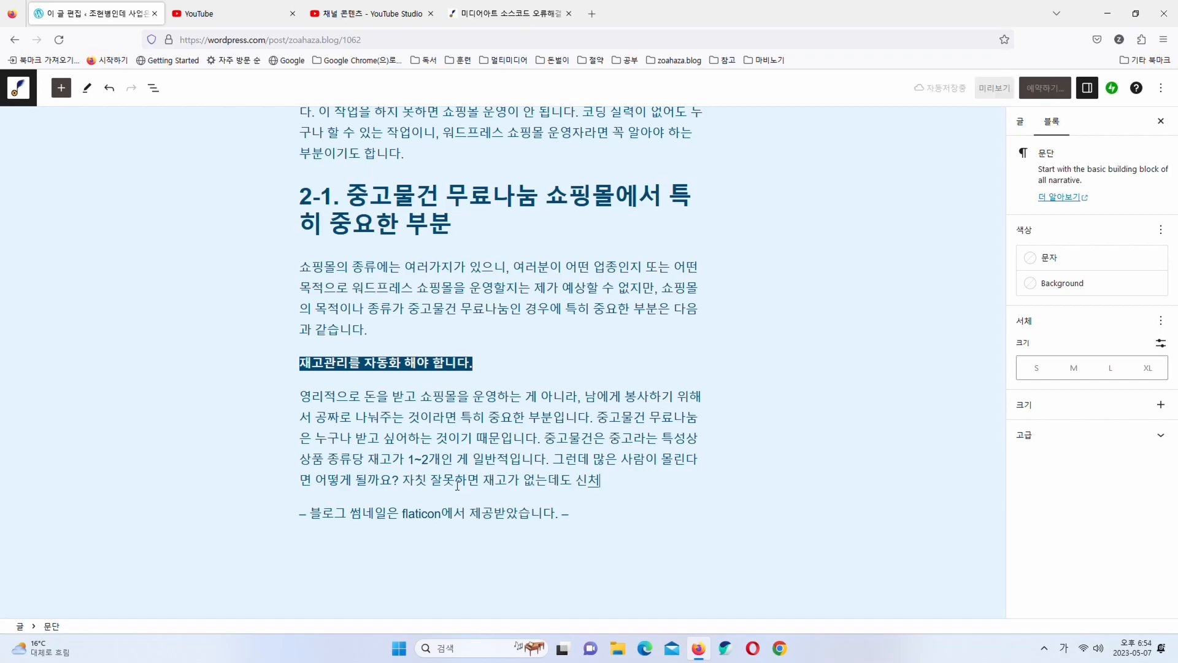
text( 물건의 신청하게 되어)
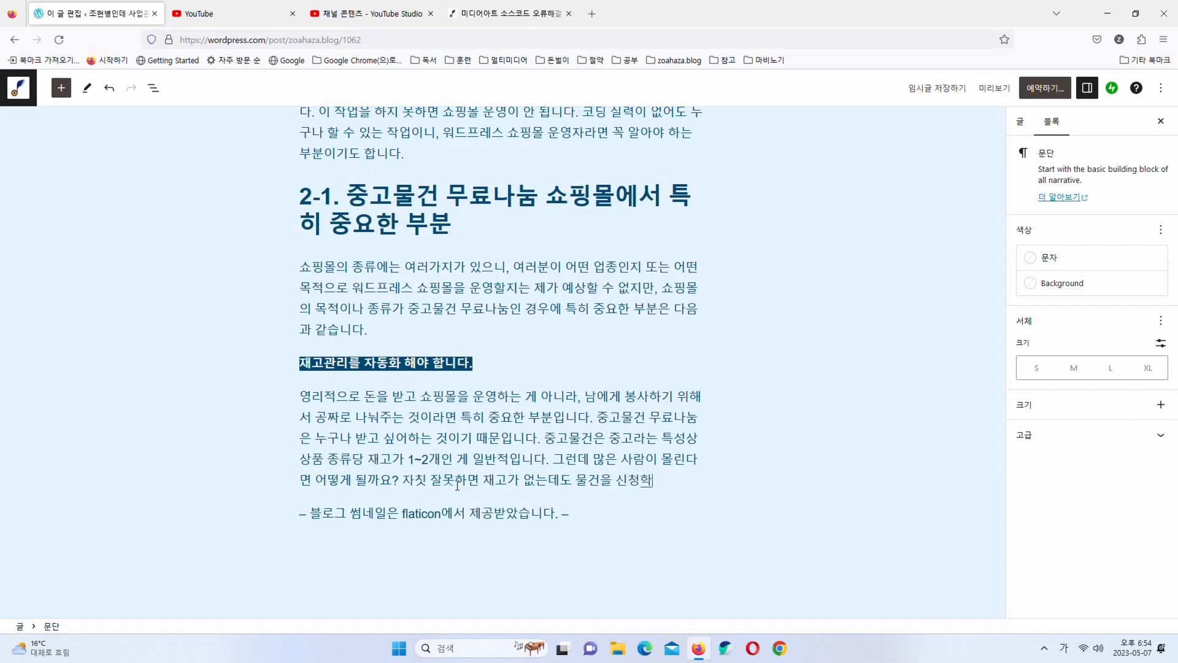
Finish the paragraph with ", 필요한 사람에게 물건이 가지 못하게 되고, 고객 클레임이 들어오게 됩니다."
text(, 필요한)
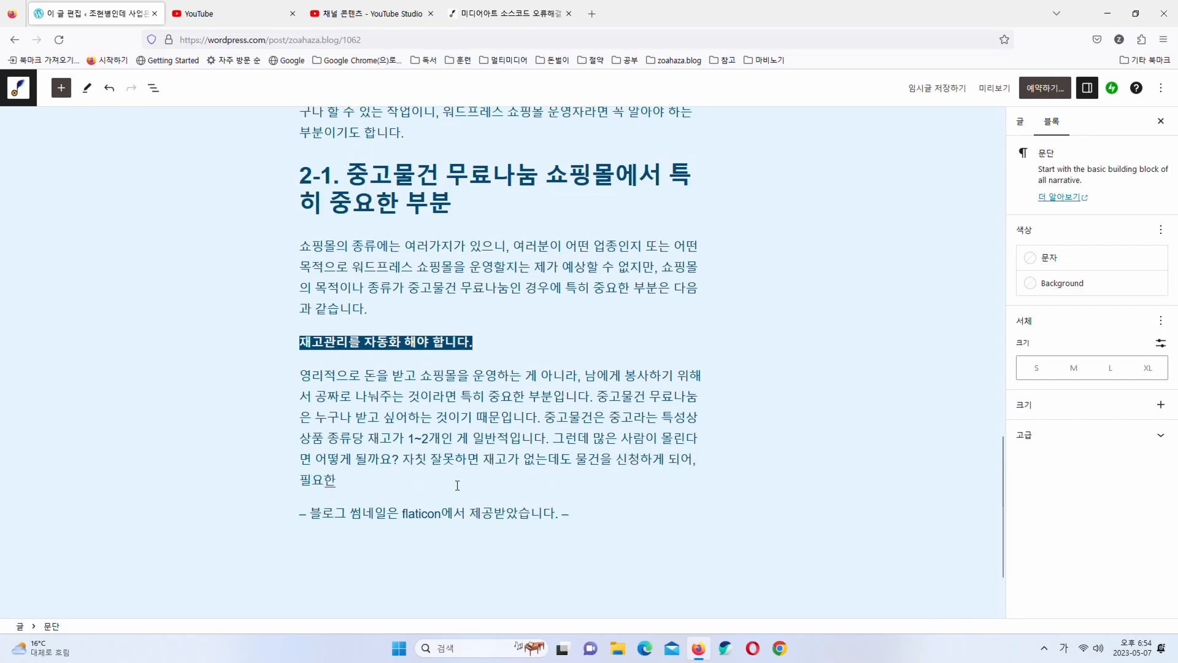
text( 사람에게 물건이 가지 못해)
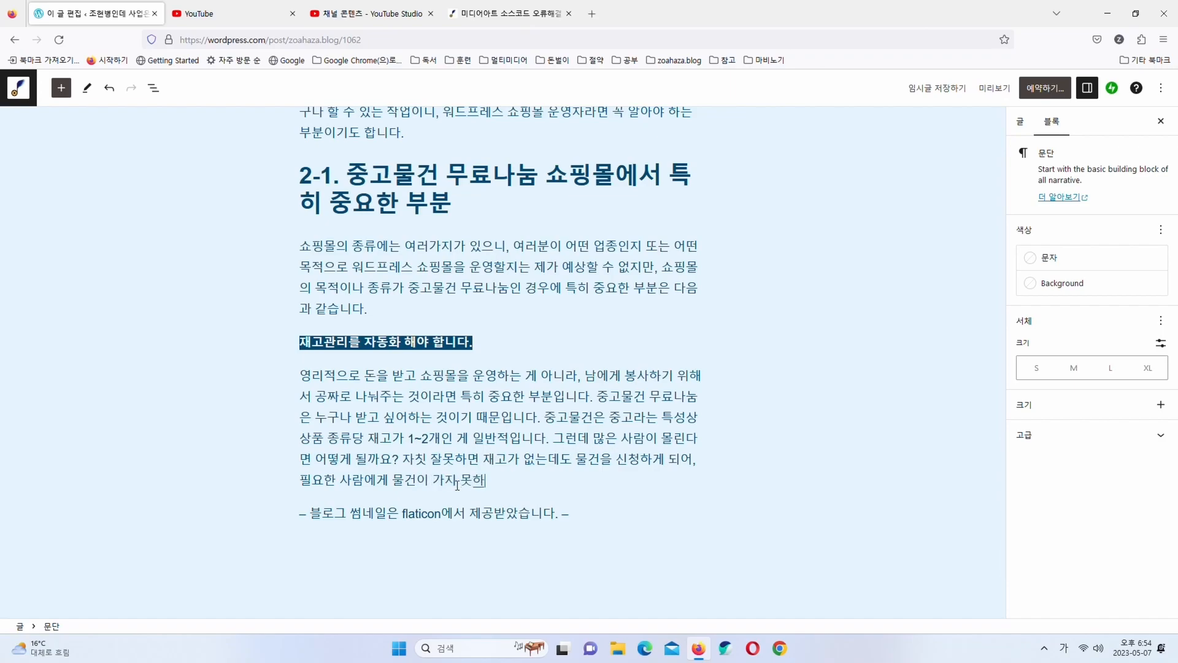
key(BackSpace)
text(하게 되고, 고객 클레임이 들엉)
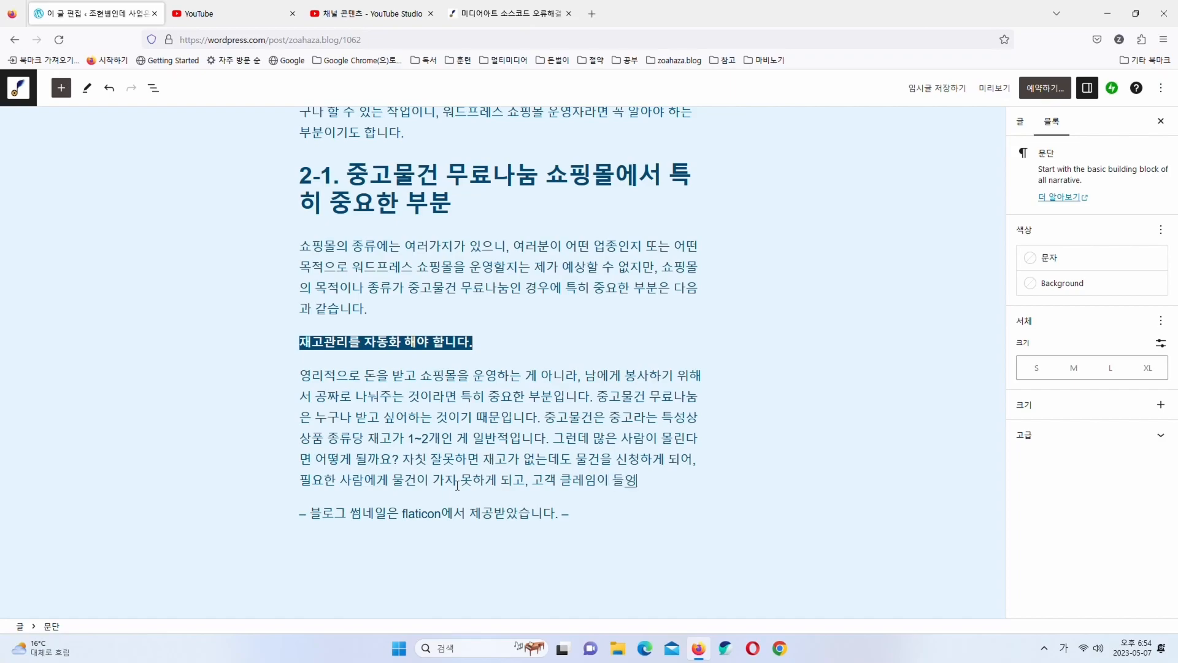
key(BackSpace)
text(어오게 됩니다.)
Begin a new paragraph with "따라서 워드프레스로 재고관리를 자동화해서 고객 클레임을 줄이는 게,"
key(Return)
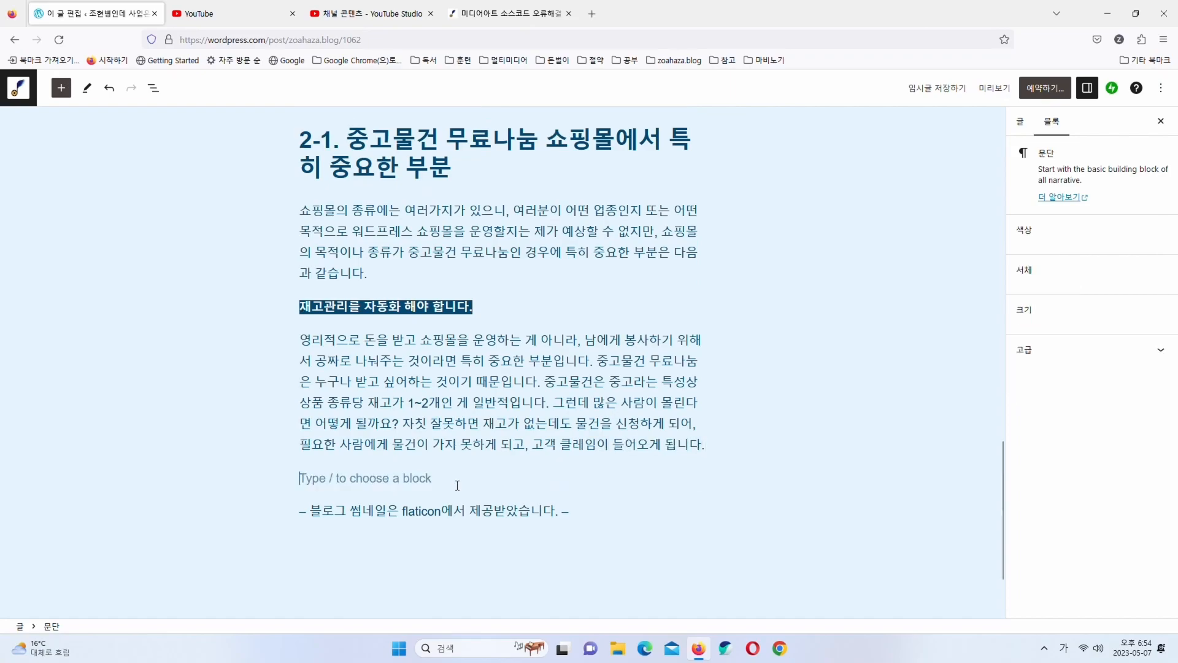
text(따라서 재)
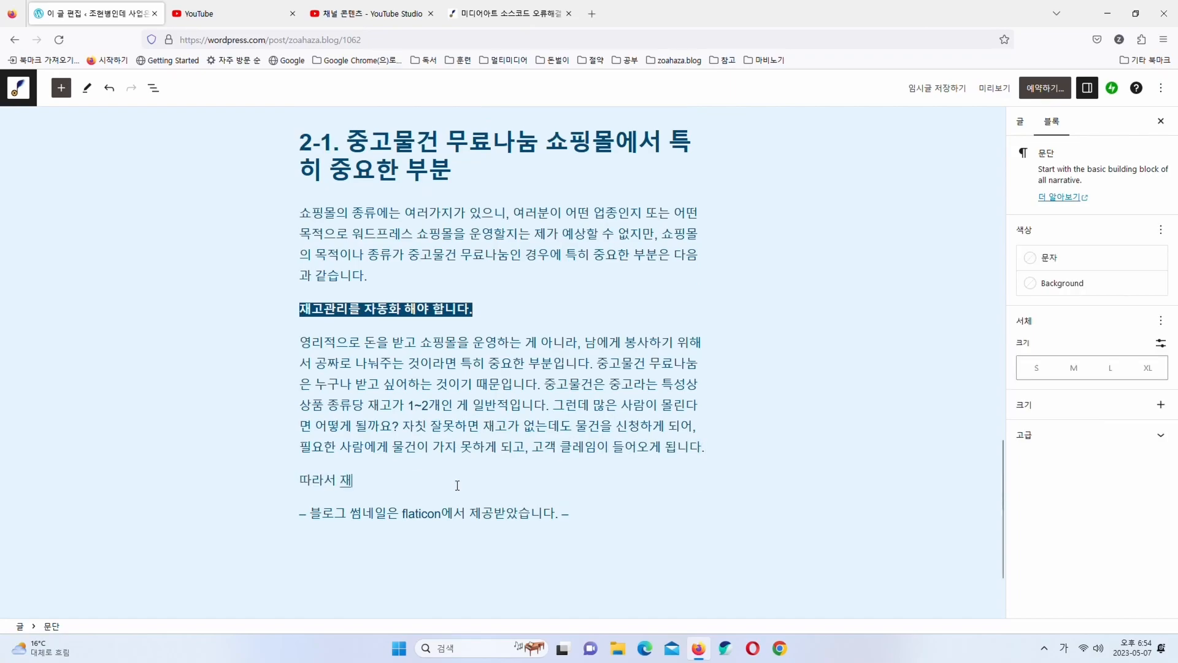
text(고관리를 자동화)
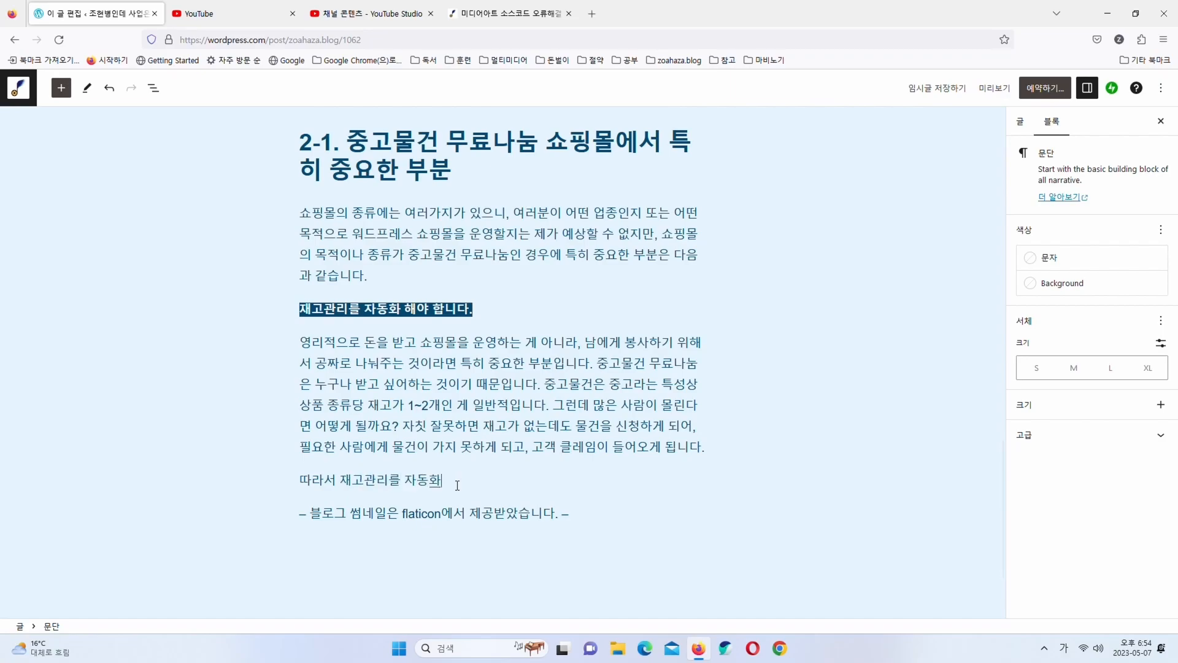
text(해서 고객 클레임을 줄이는 그)
key(BackSpace)
text(게, )
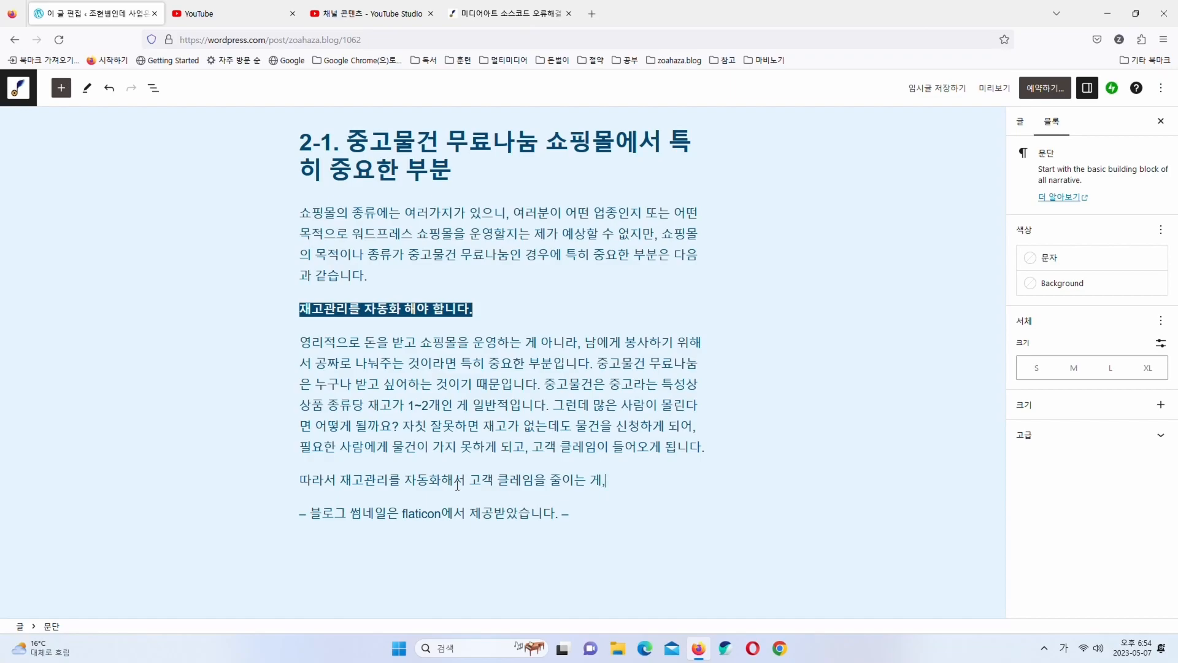
text(워드프레스로)
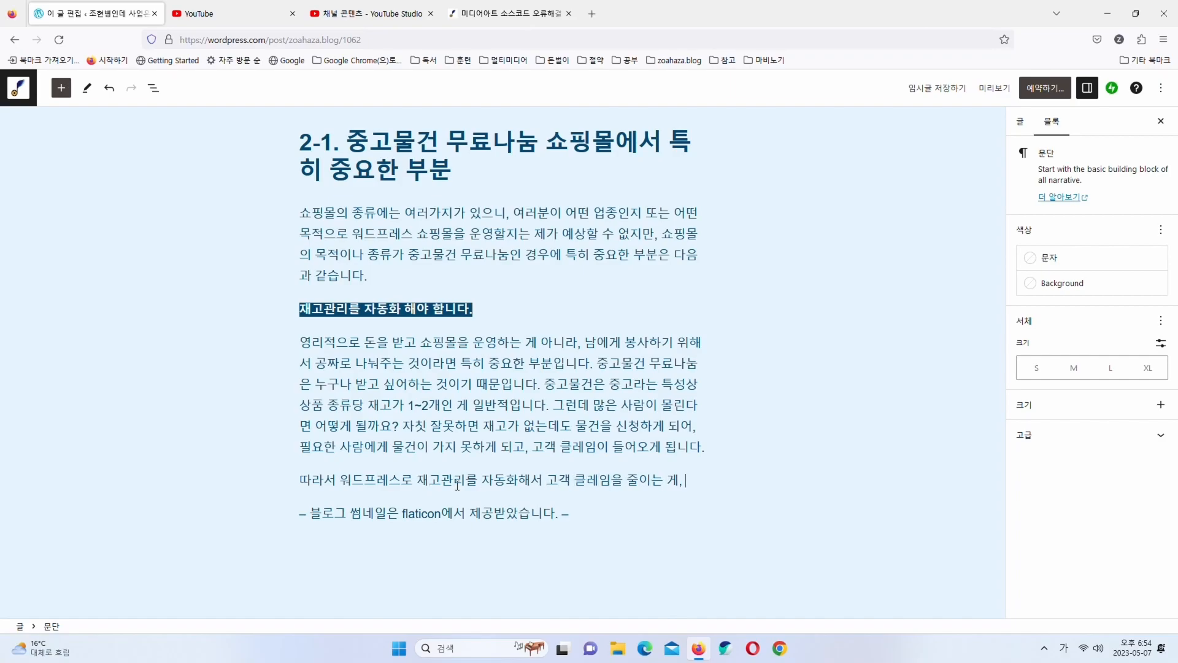
Continue the new paragraph with "기존 중고거래 앱이나 플랫폼을 이용하는 게 아닌 굳이 워드프레"
text(굳이 중고거래 앱으)
text(나 플랫폼)
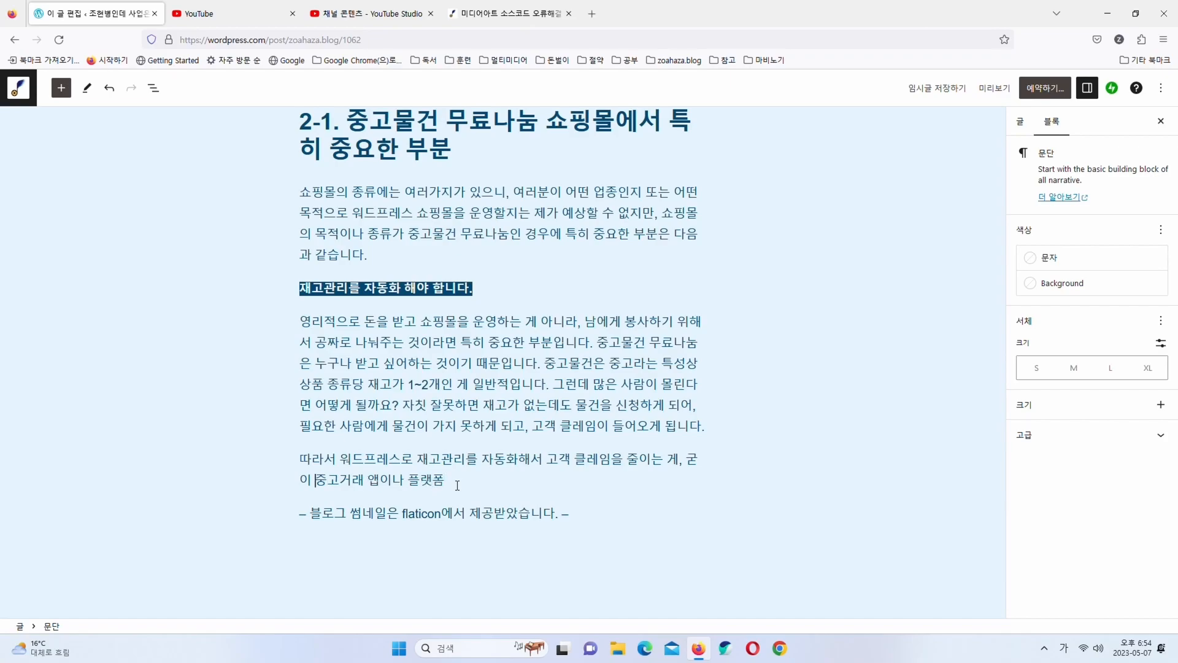
key(BackSpace)
key(BackSpace)
key(BackSpace)
text(기존 을 이용하는 게 아닌 굳이 워드프레)
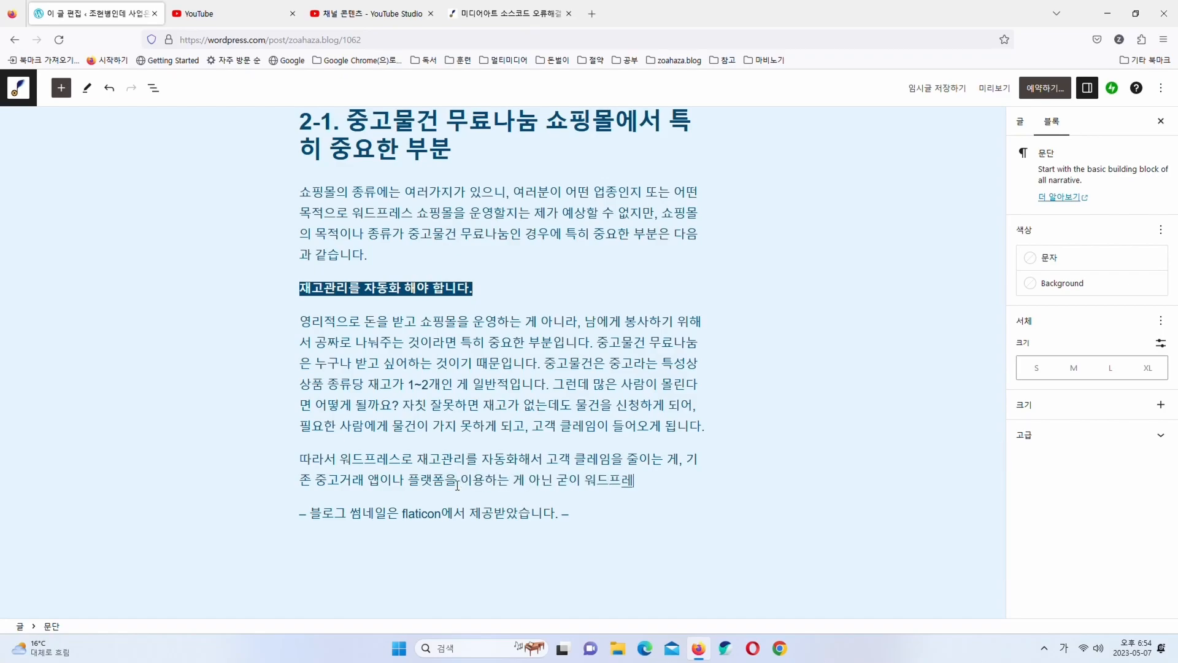
Finish the closing paragraph with "스 쇼핑몰까지 구축해서 운영하는 가장 중요한 목적입니다."
text(스 쇼핑ㅁ몰까지)
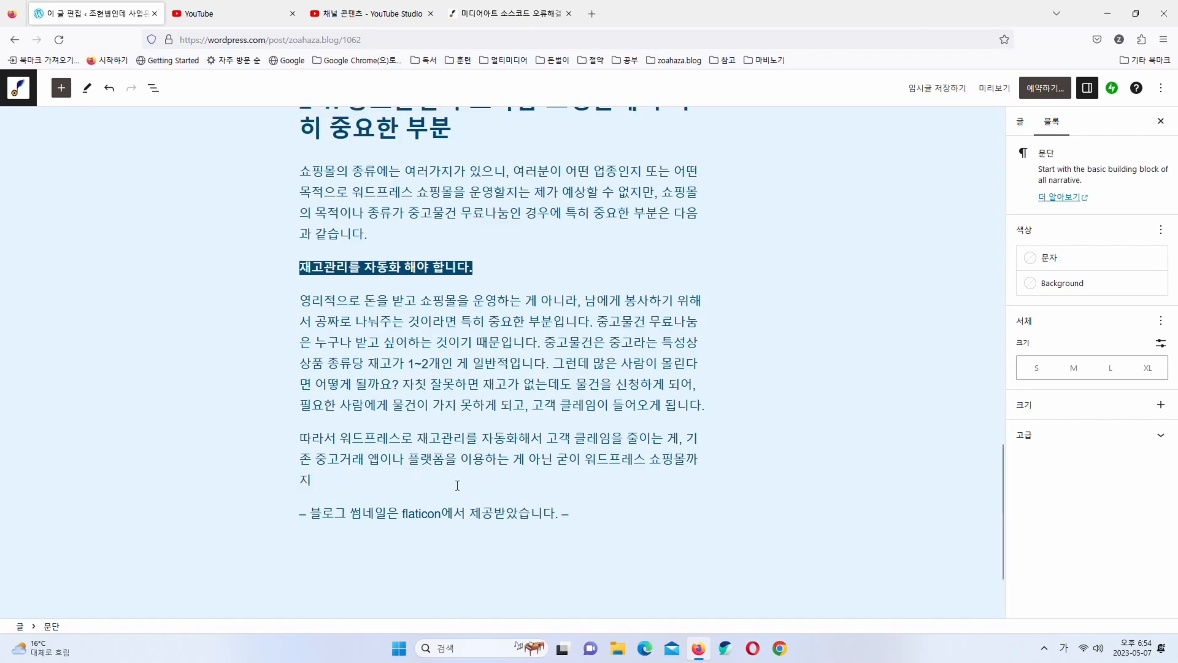
text( 구축해서 운영한)
text(는 가장 중요해)
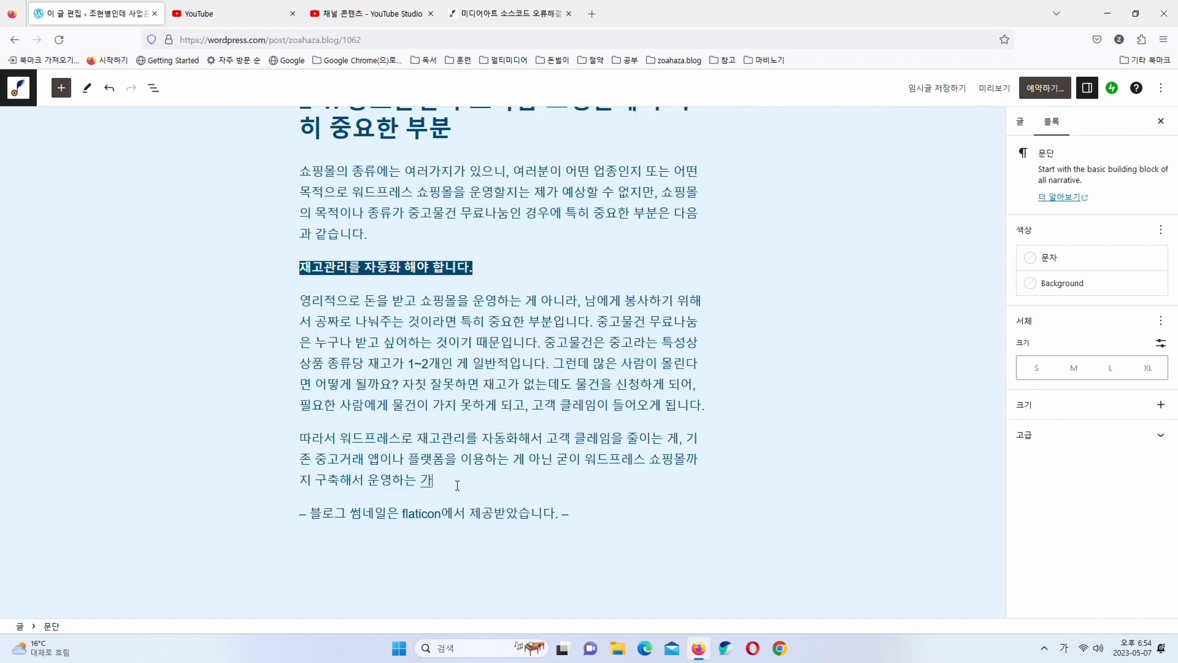
text(한 목적입니다.)
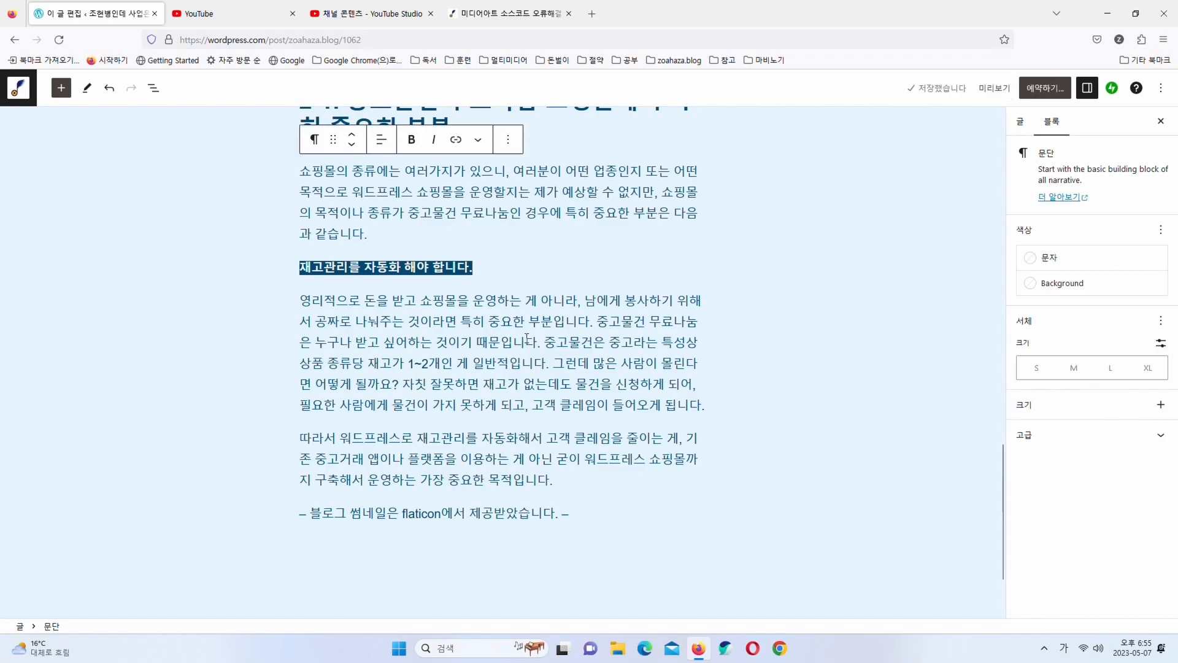
Proofread the section 2-1 paragraphs on automating inventory management, down to the thumbnail credit
scroll(527, 337, up, 2)
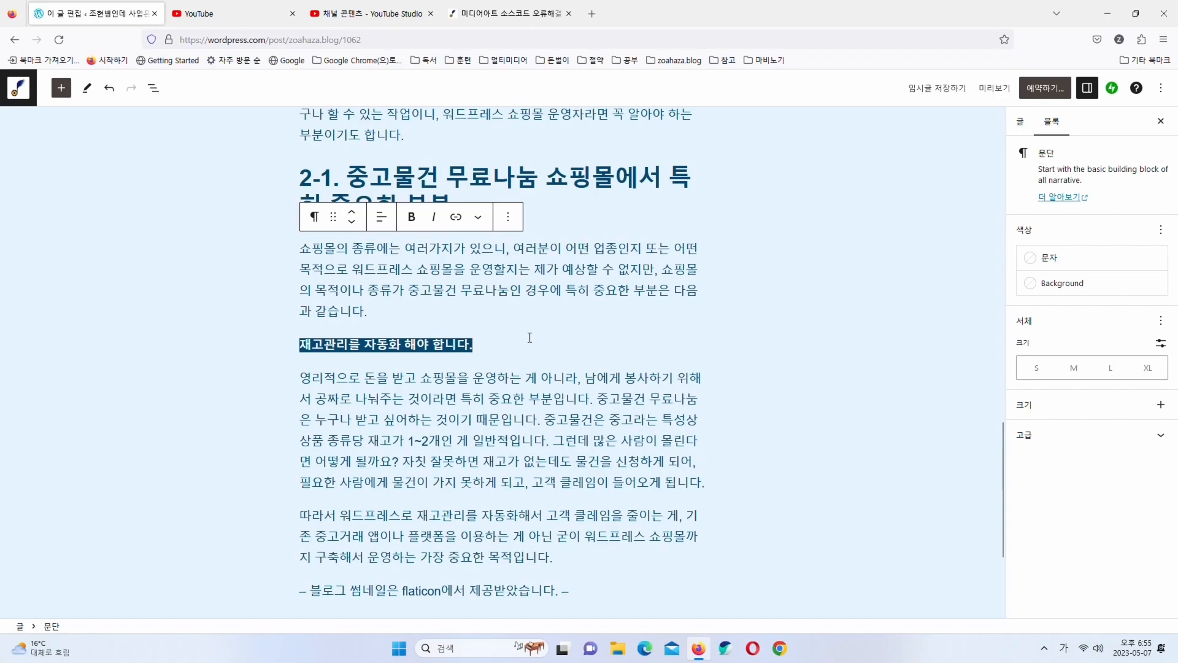
scroll(530, 337, down, 2)
click(497, 301)
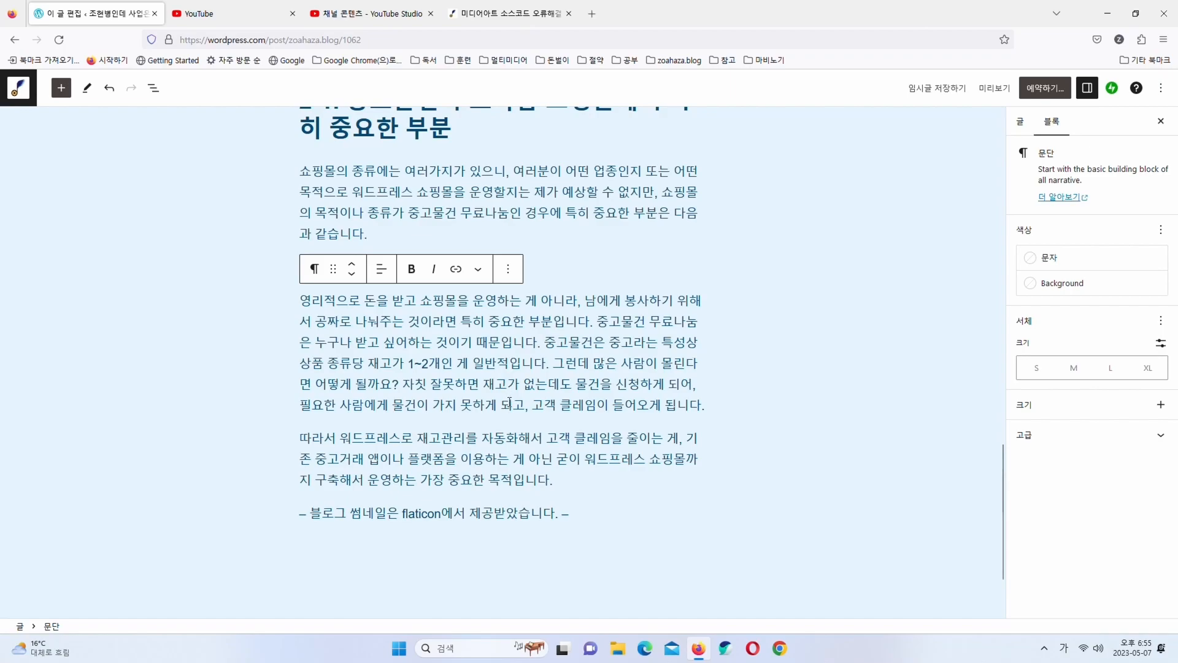
click(506, 438)
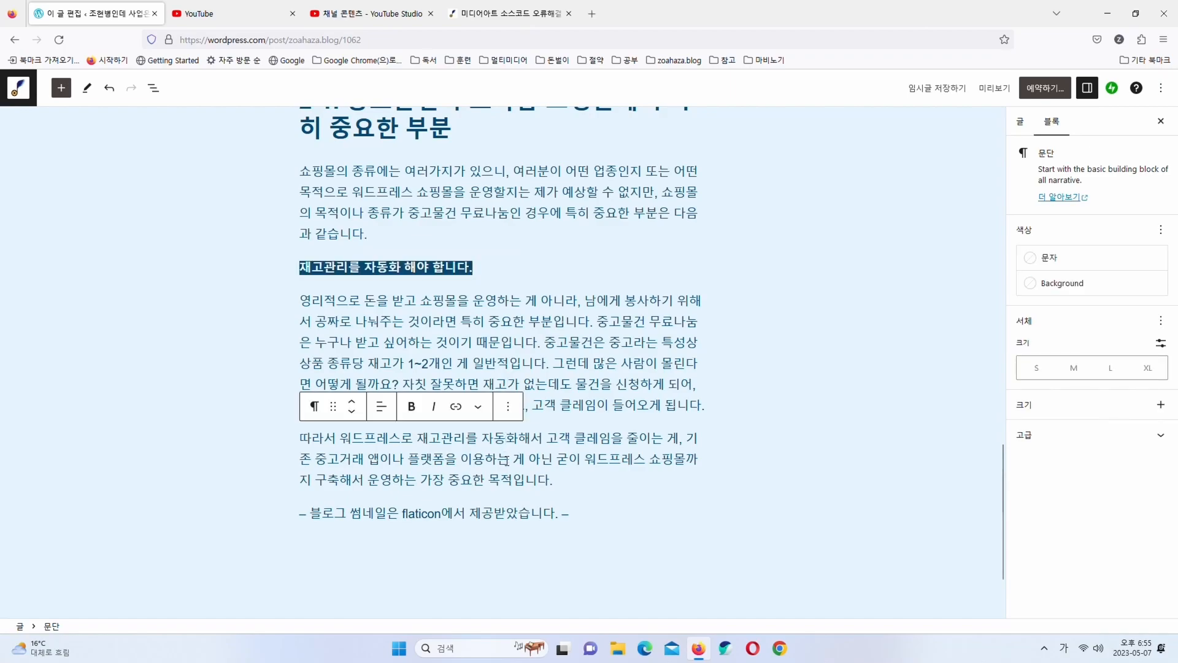
click(443, 267)
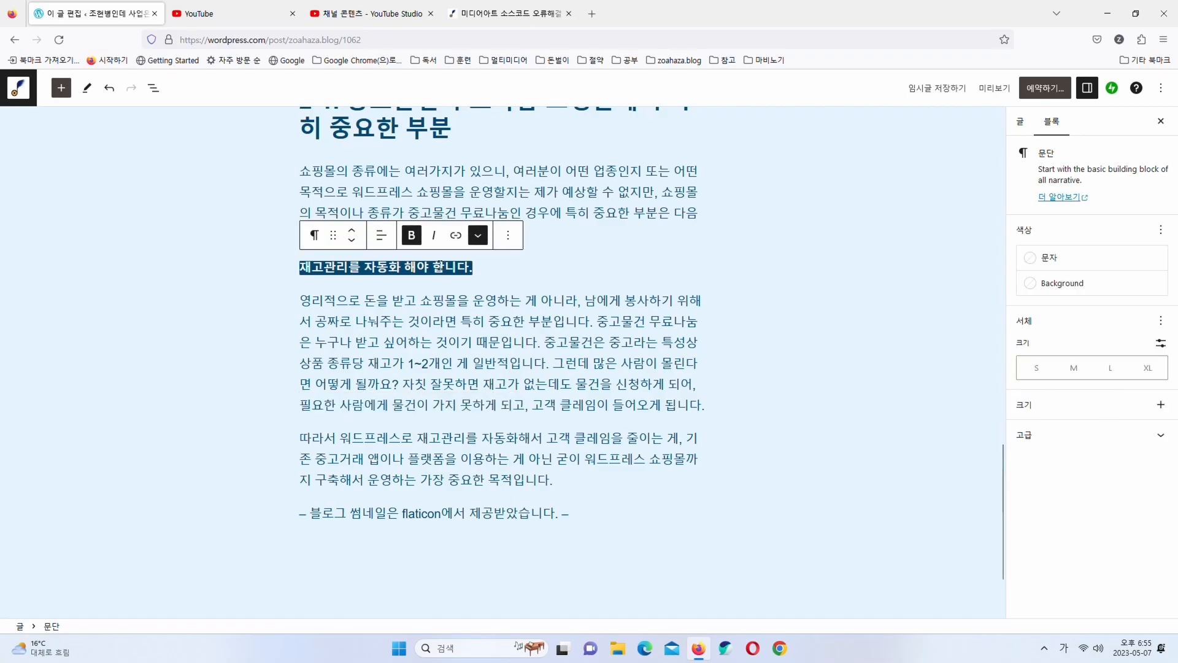
click(503, 374)
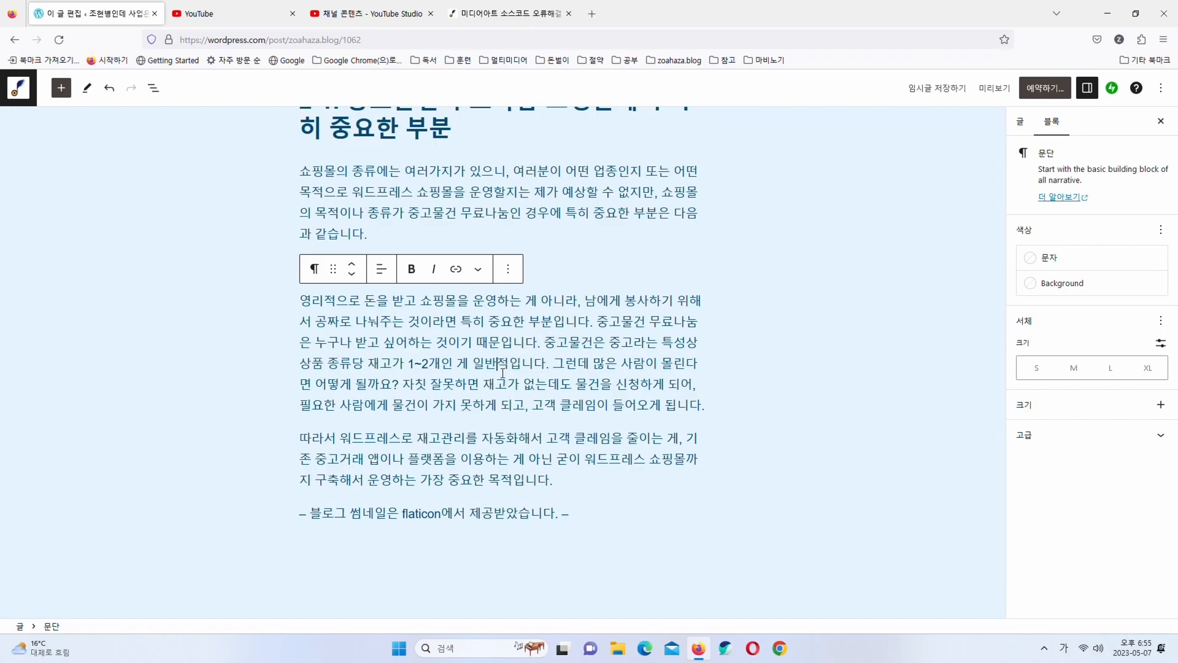
Check the background and text highlight colours applied to the bold line "재고관리를 자동화 해야 합니다."
click(404, 235)
mouse_move(481, 266)
mouse_down()
mouse_move(296, 270)
mouse_move(477, 267)
mouse_up()
click(296, 272)
click(479, 235)
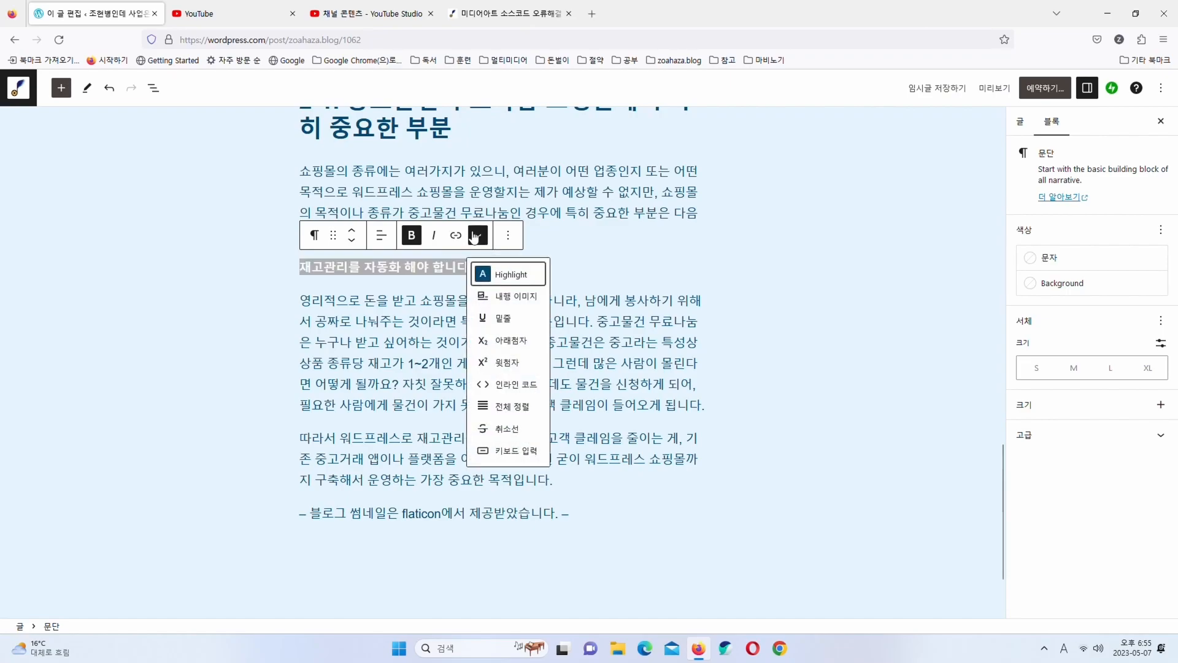
click(507, 271)
click(373, 300)
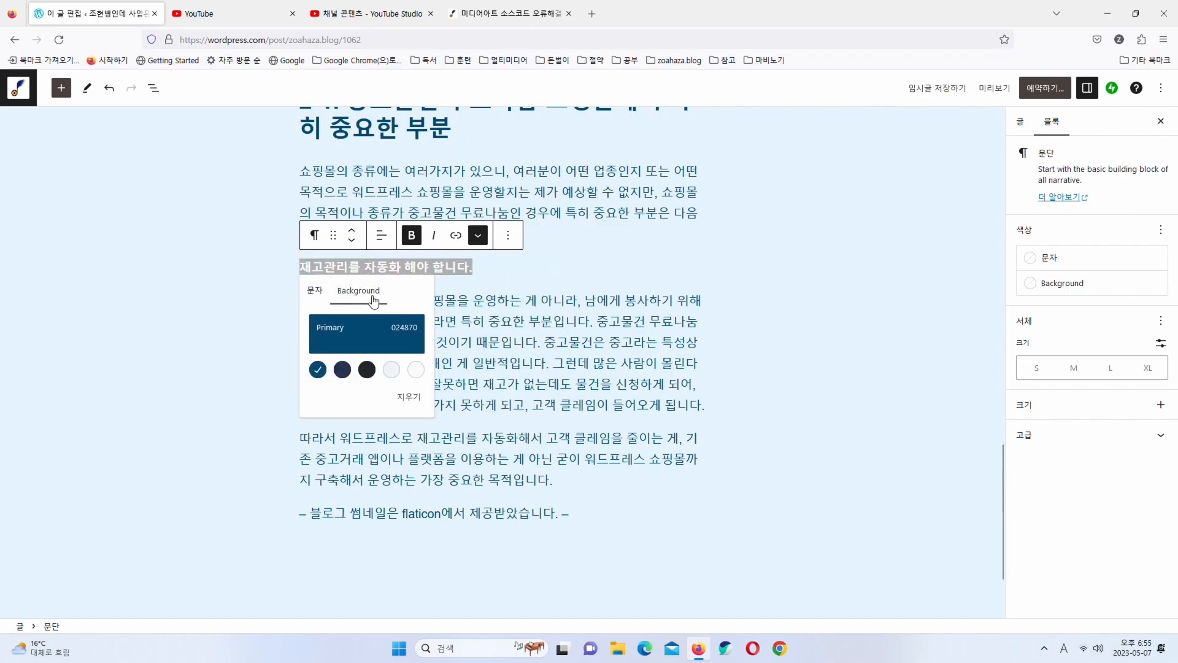
click(315, 293)
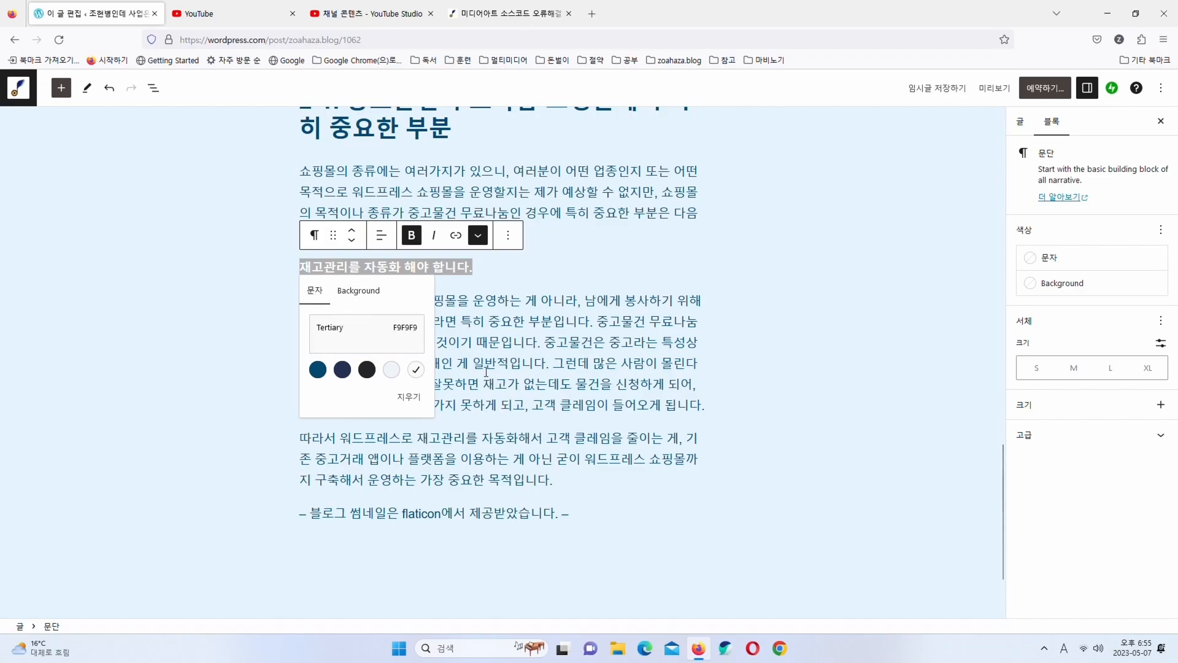
key(Hangul)
click(508, 393)
click(546, 454)
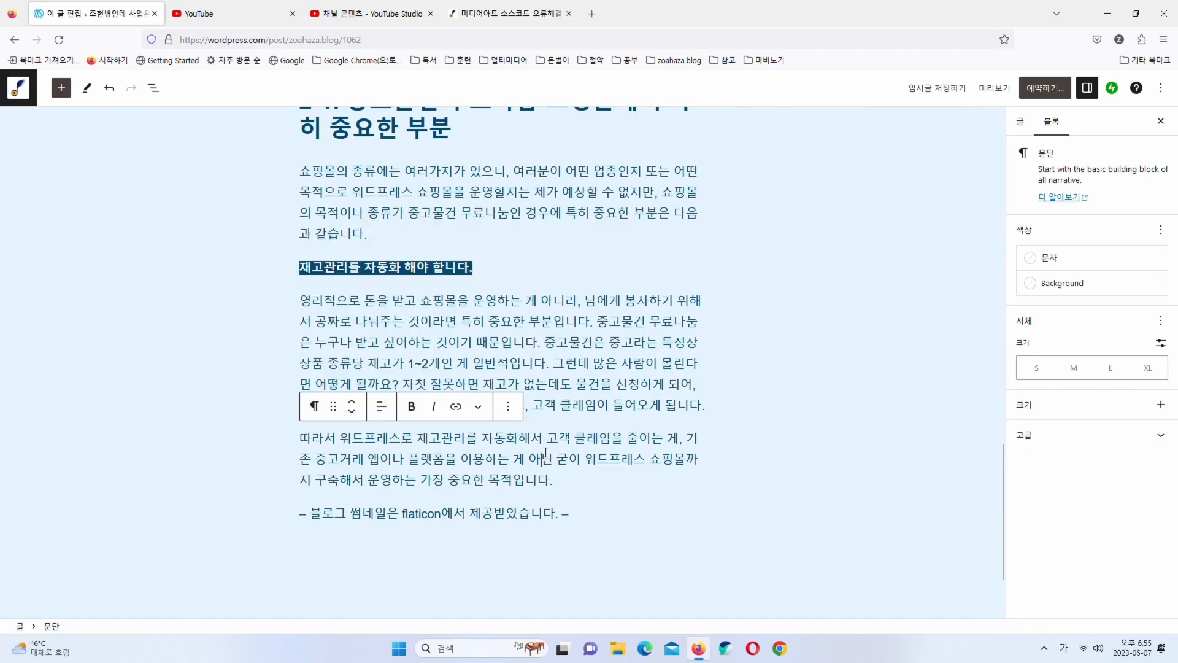
Review the whole post from the title and embedded videos through section 2 to the closing paragraph
scroll(545, 453, up, 20)
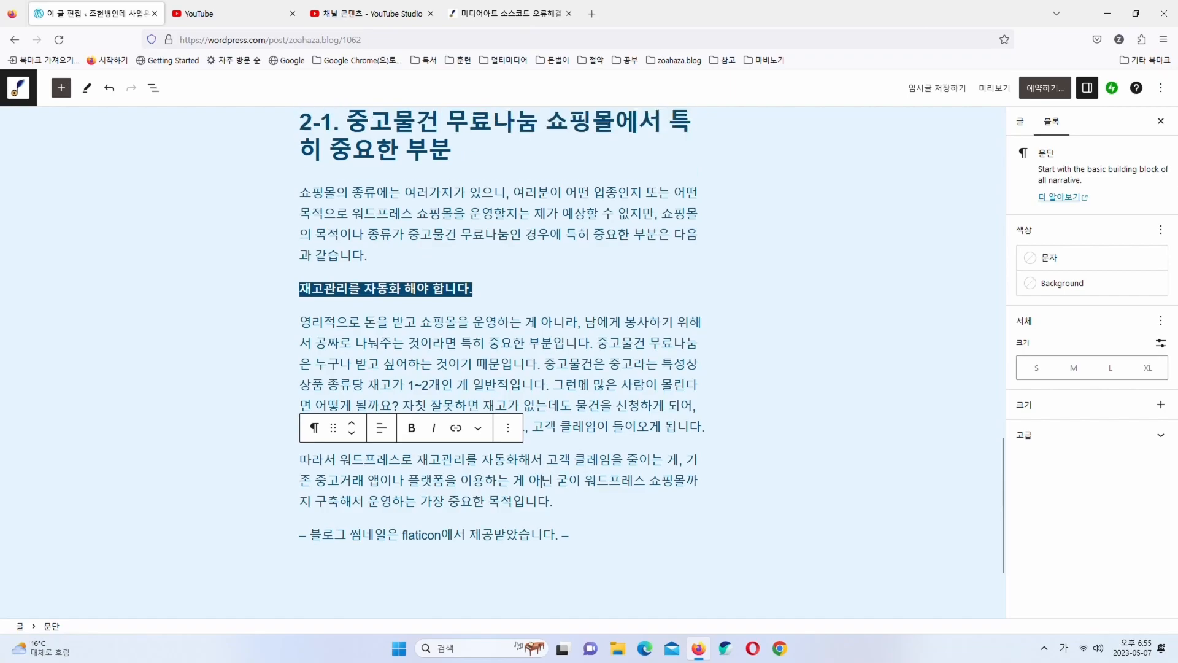
scroll(583, 386, down, 7)
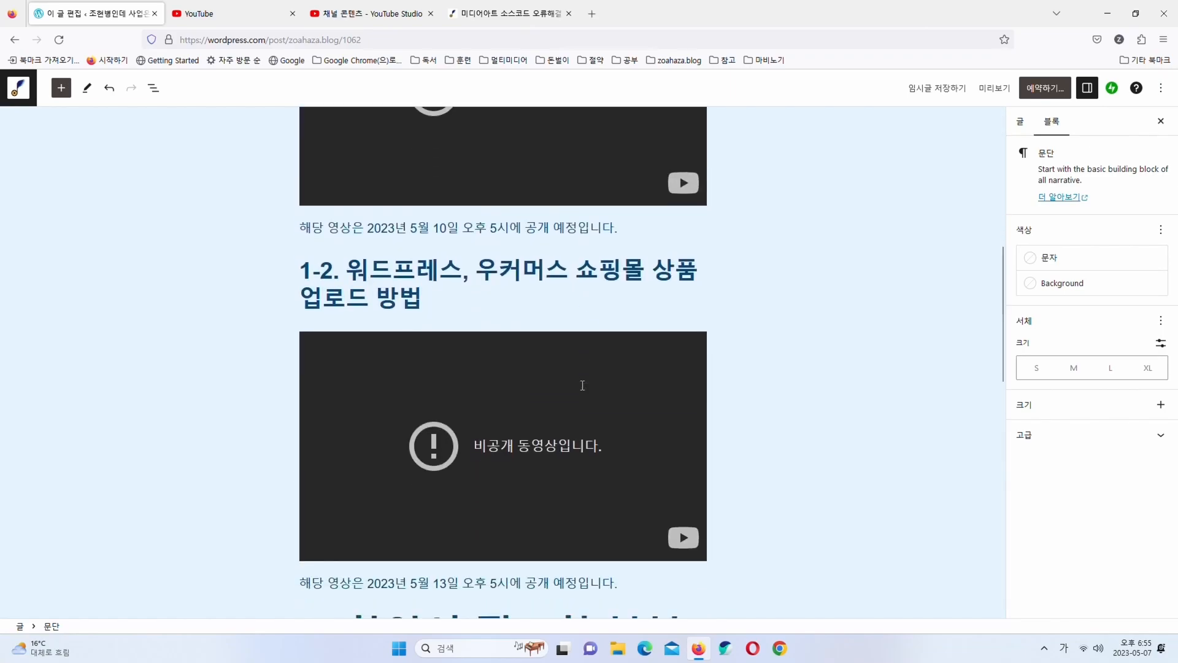
scroll(582, 386, down, 2)
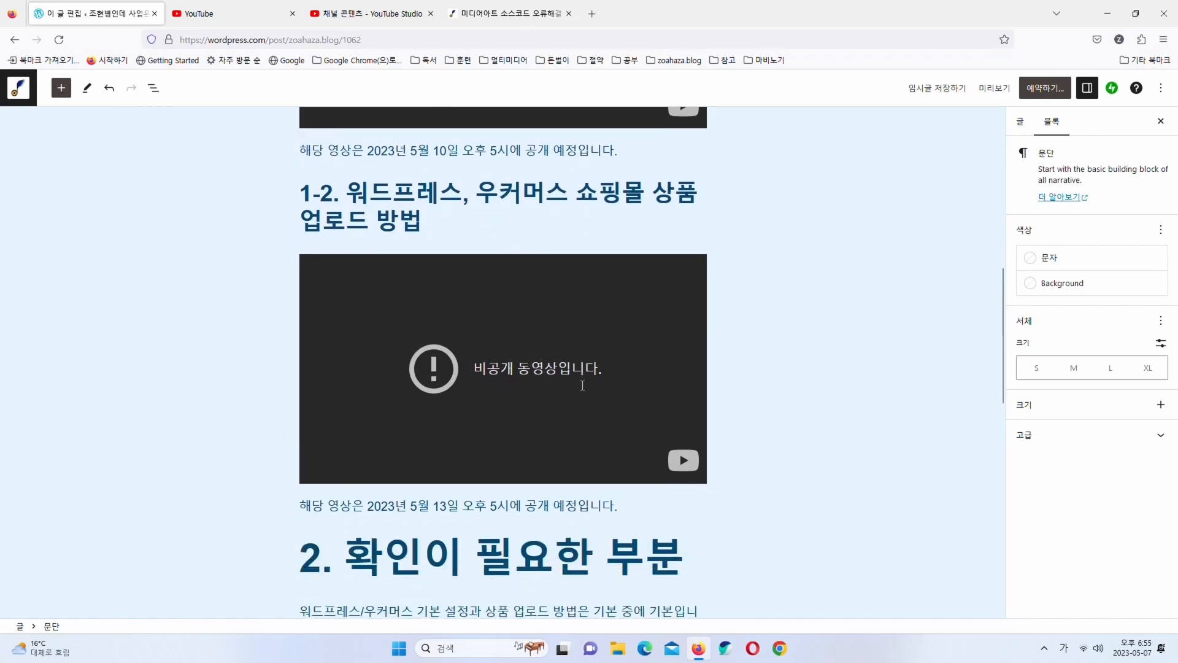
scroll(583, 386, up, 8)
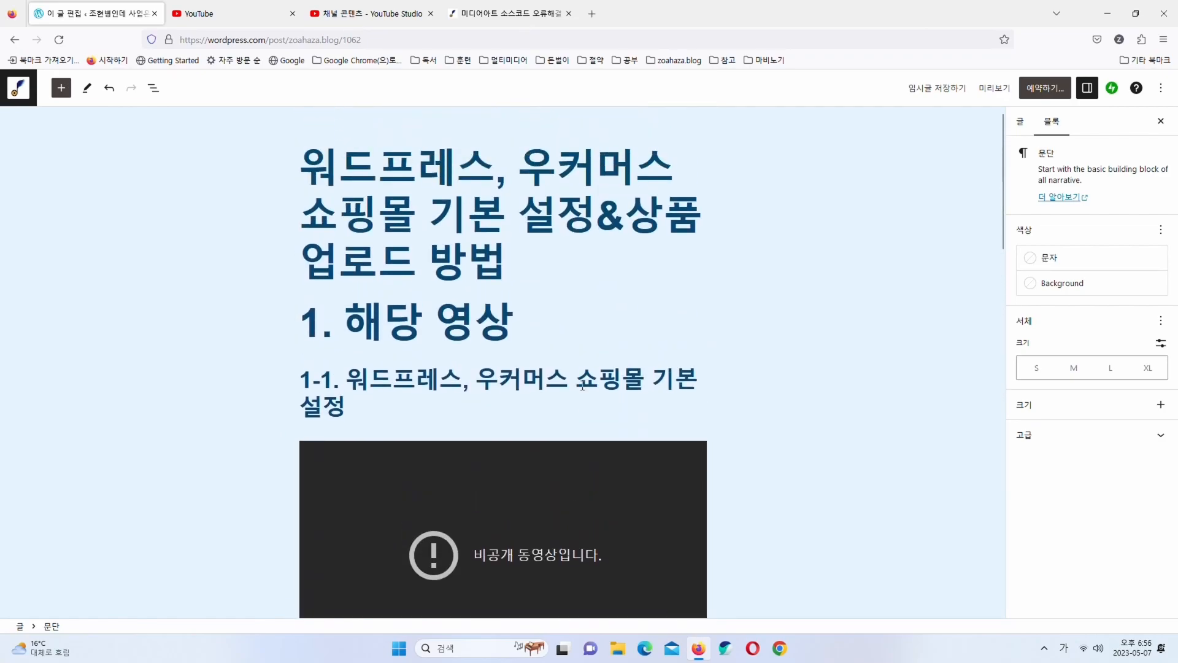
scroll(583, 385, down, 8)
scroll(583, 386, up, 2)
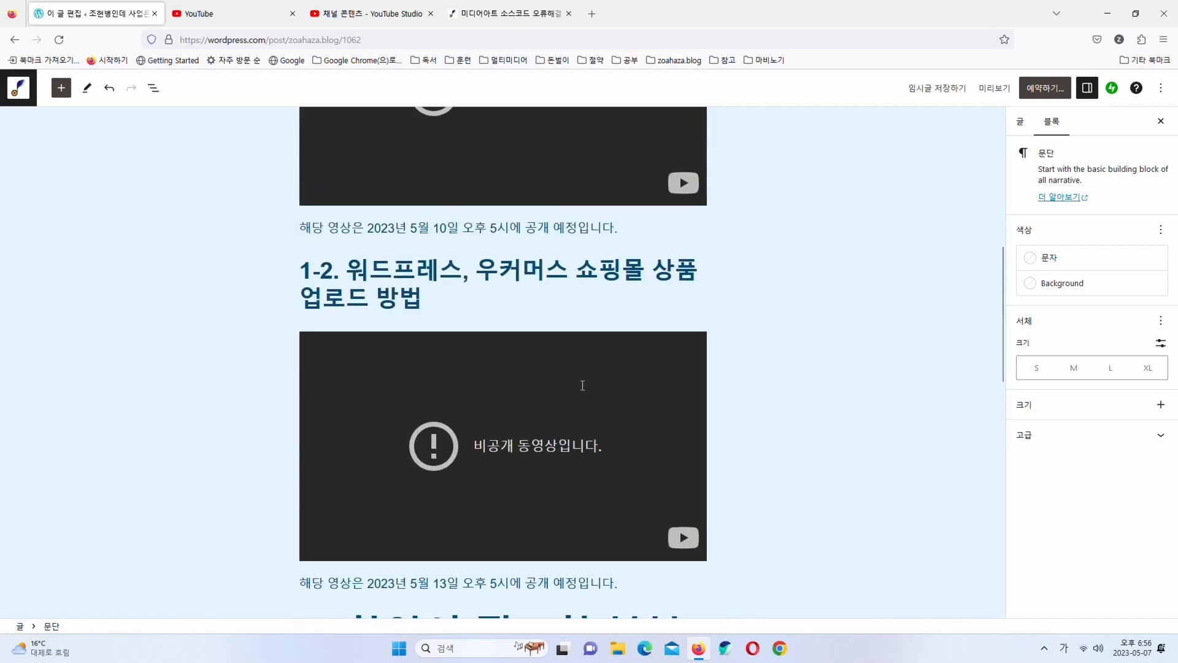
scroll(582, 386, up, 6)
scroll(582, 385, down, 12)
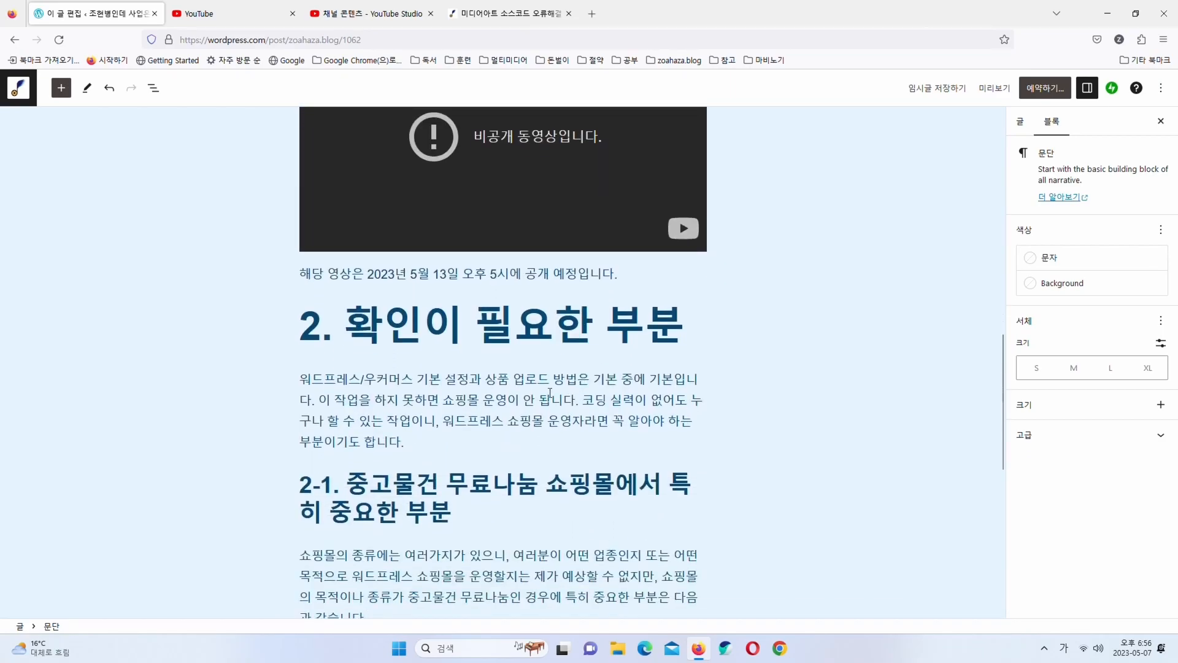
click(481, 385)
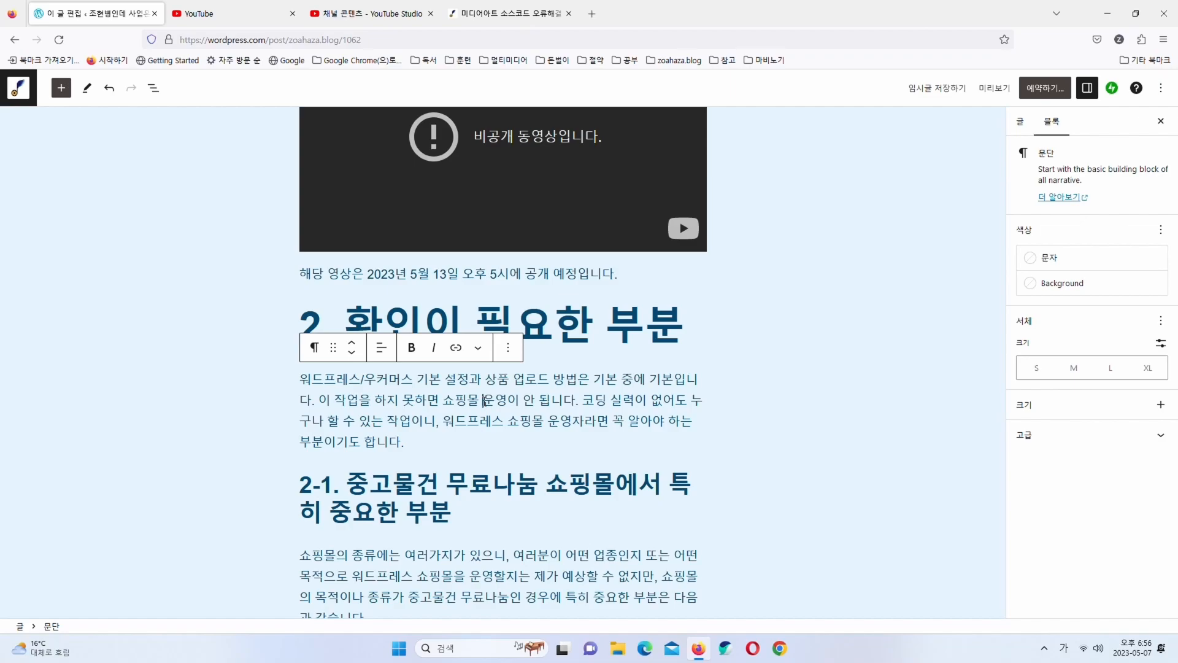
scroll(484, 401, down, 3)
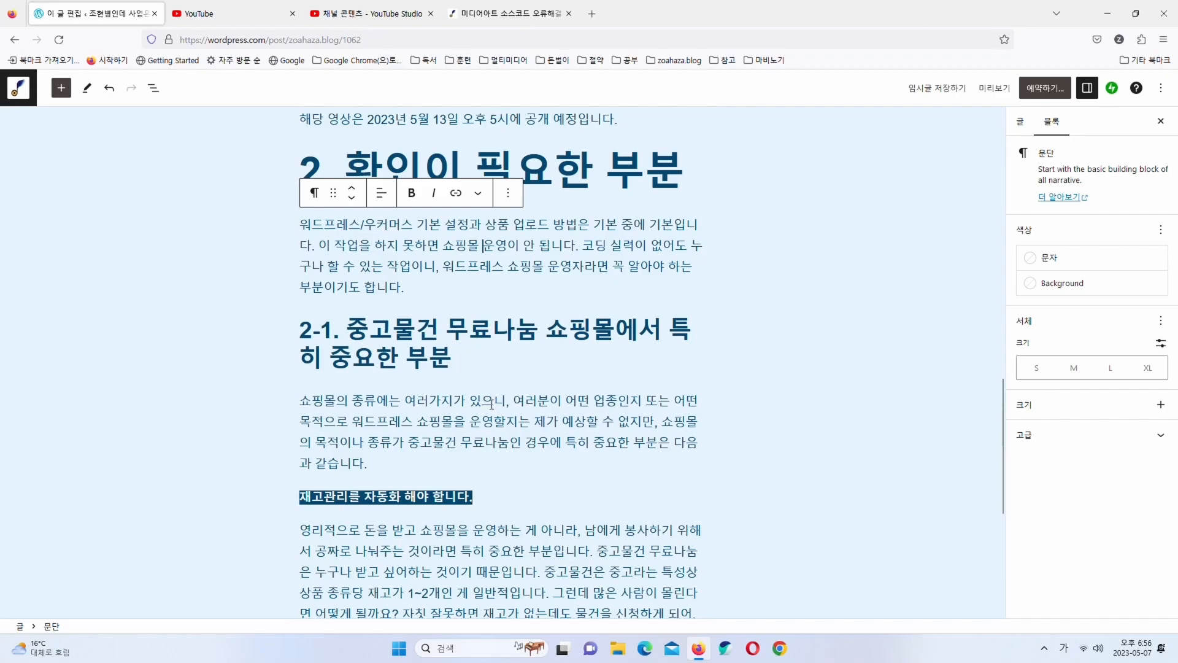
click(494, 407)
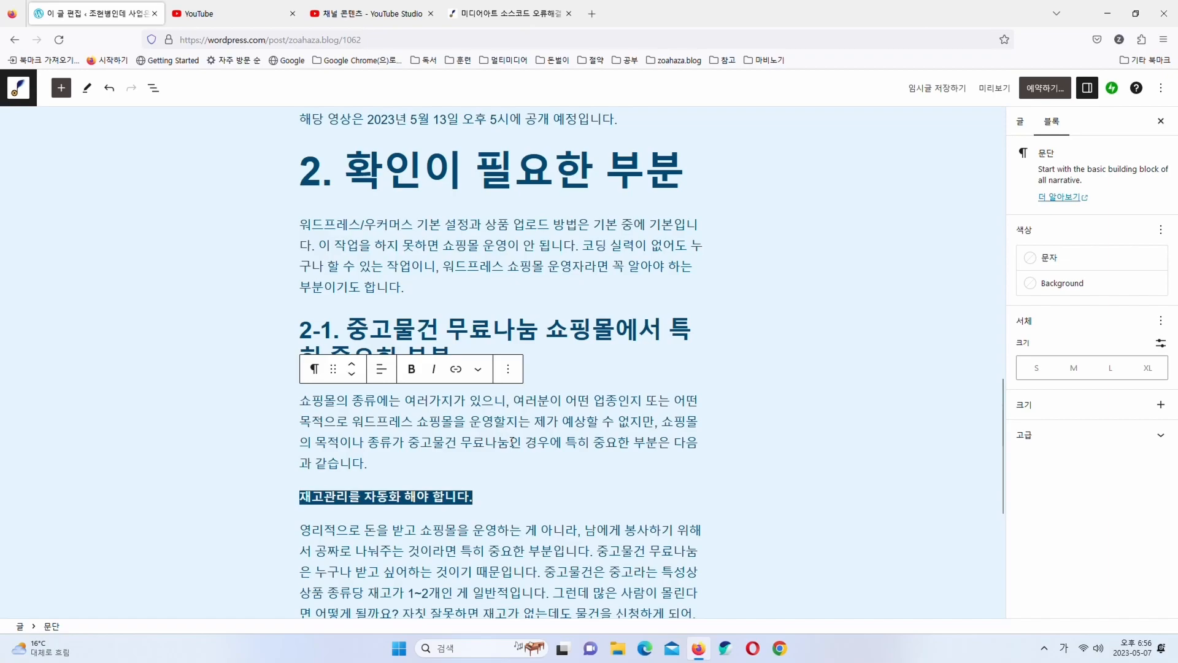
scroll(511, 442, down, 3)
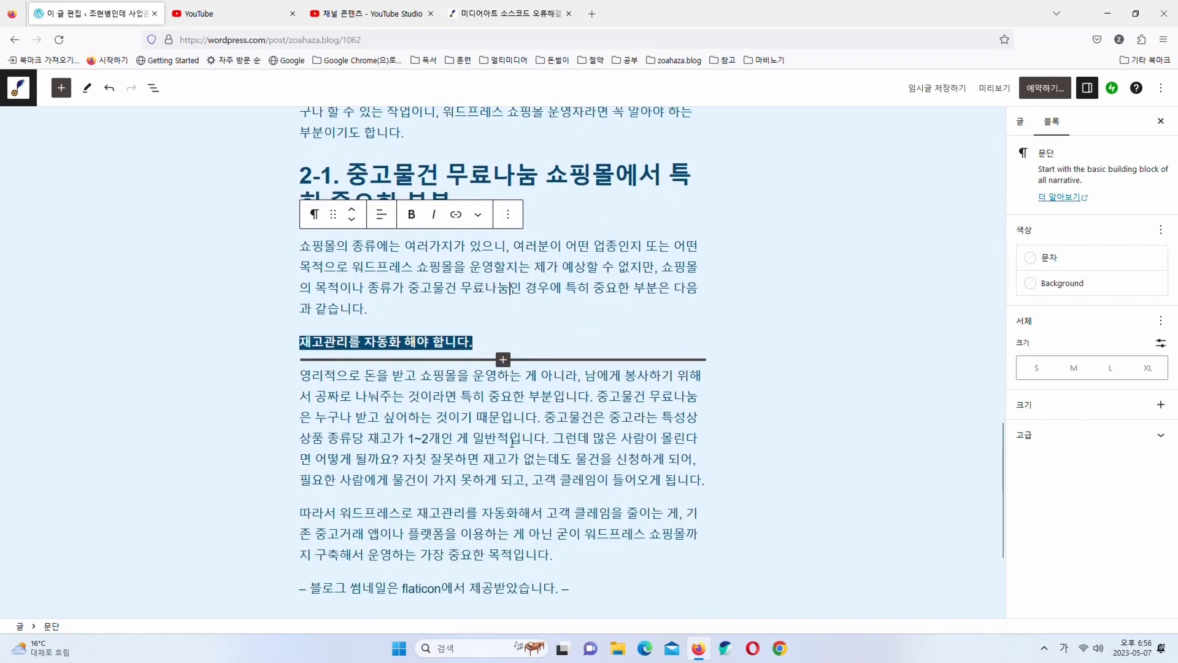
key(BackSpace)
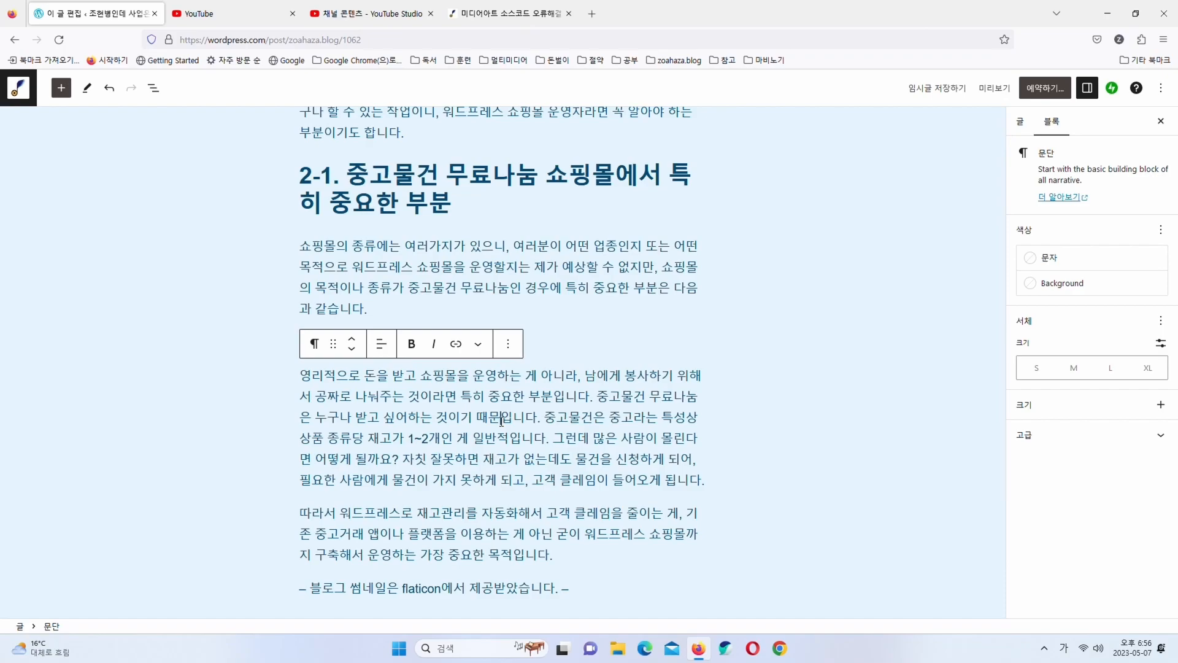
Expand the wording after "따라서" to "워드프레스 쇼핑몰 시스템으로" in the paragraph about reducing customer claims
scroll(501, 421, down, 1)
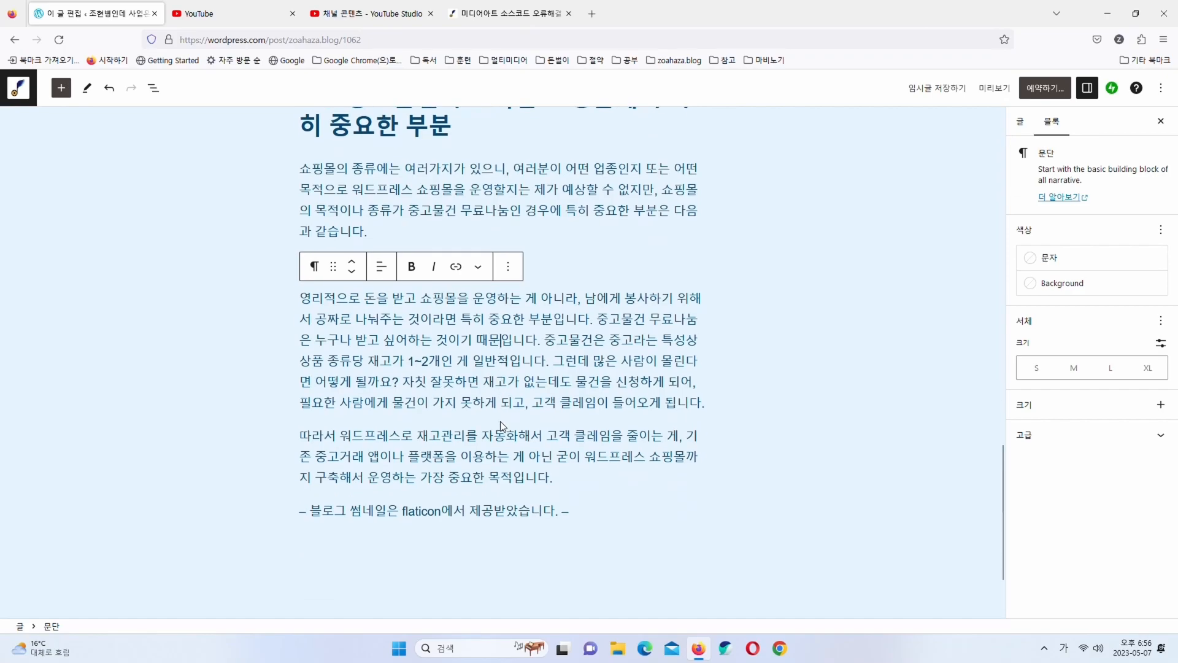
click(494, 361)
click(494, 403)
click(495, 435)
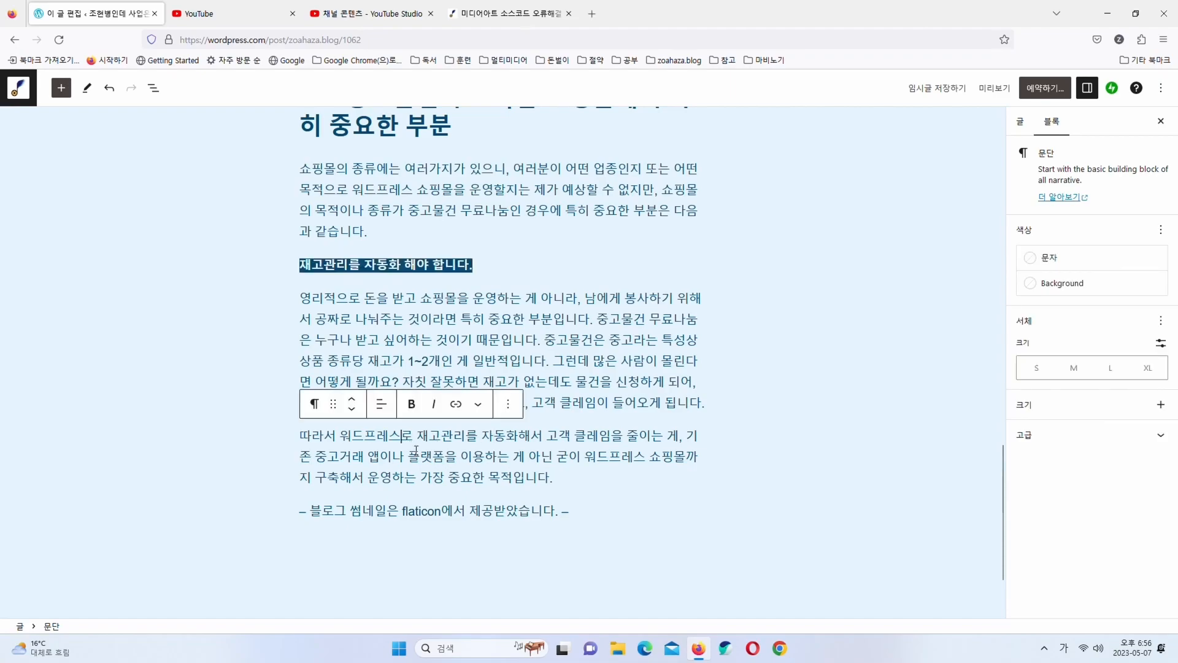
text(쇼핑몰 시스템으)
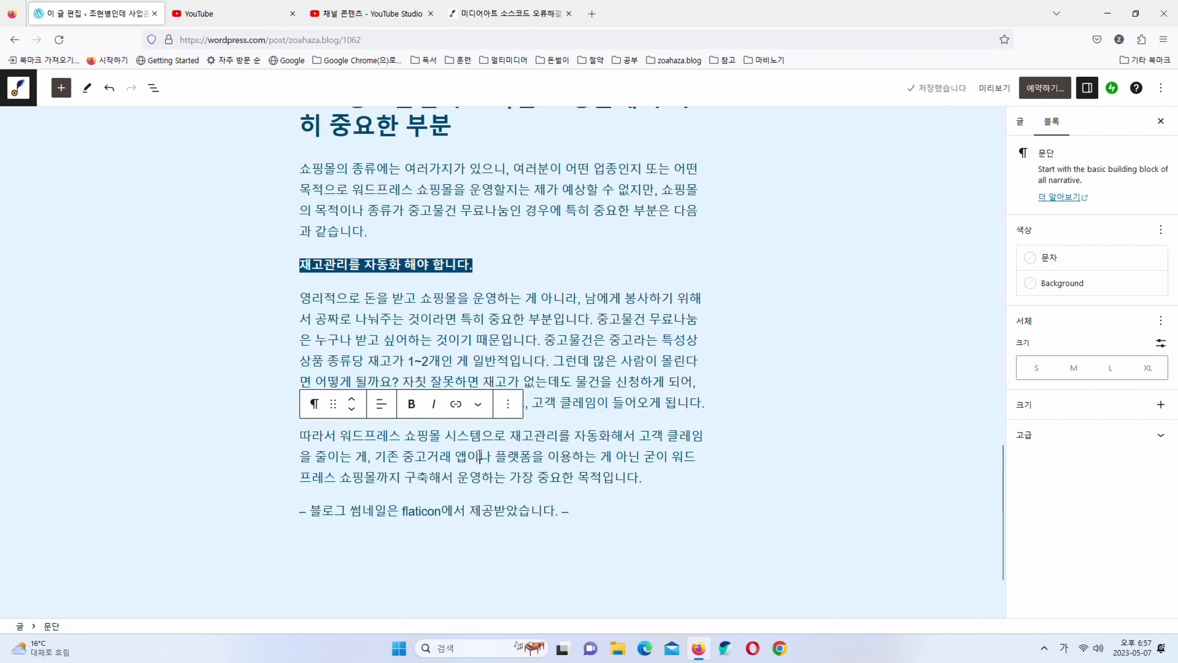
Review the whole post draft, from the title and embedded videos through sections 2 and 2-1 to the closing paragraph
click(480, 457)
scroll(540, 445, up, 15)
scroll(540, 443, down, 20)
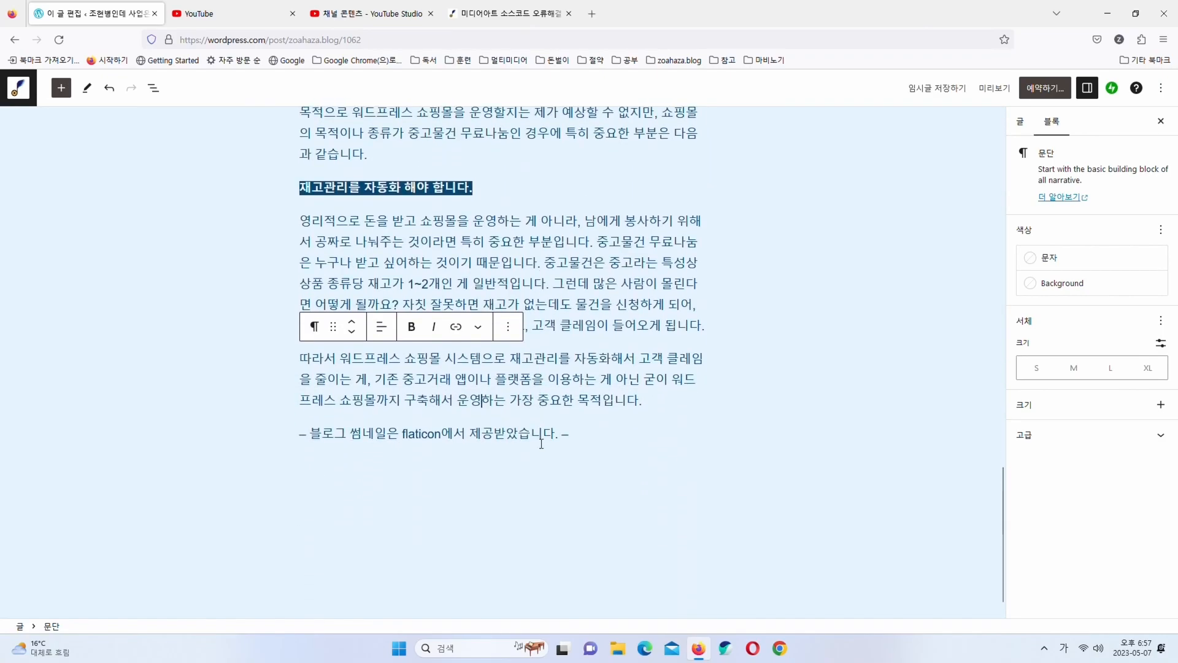
scroll(541, 443, up, 20)
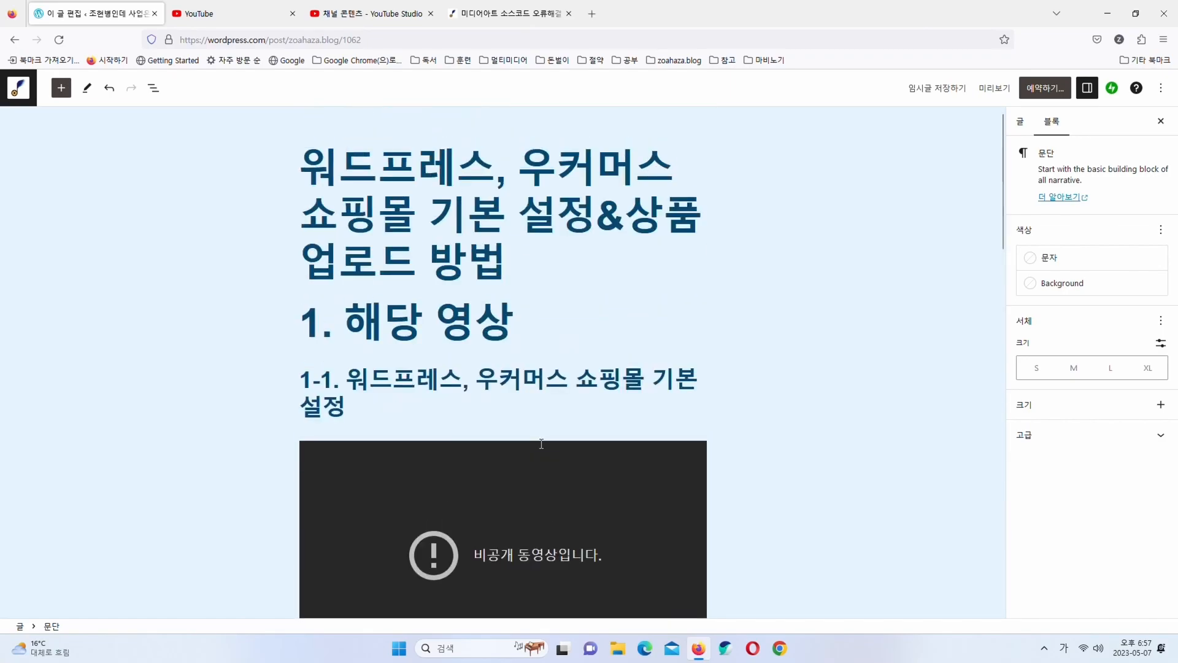
scroll(542, 444, down, 10)
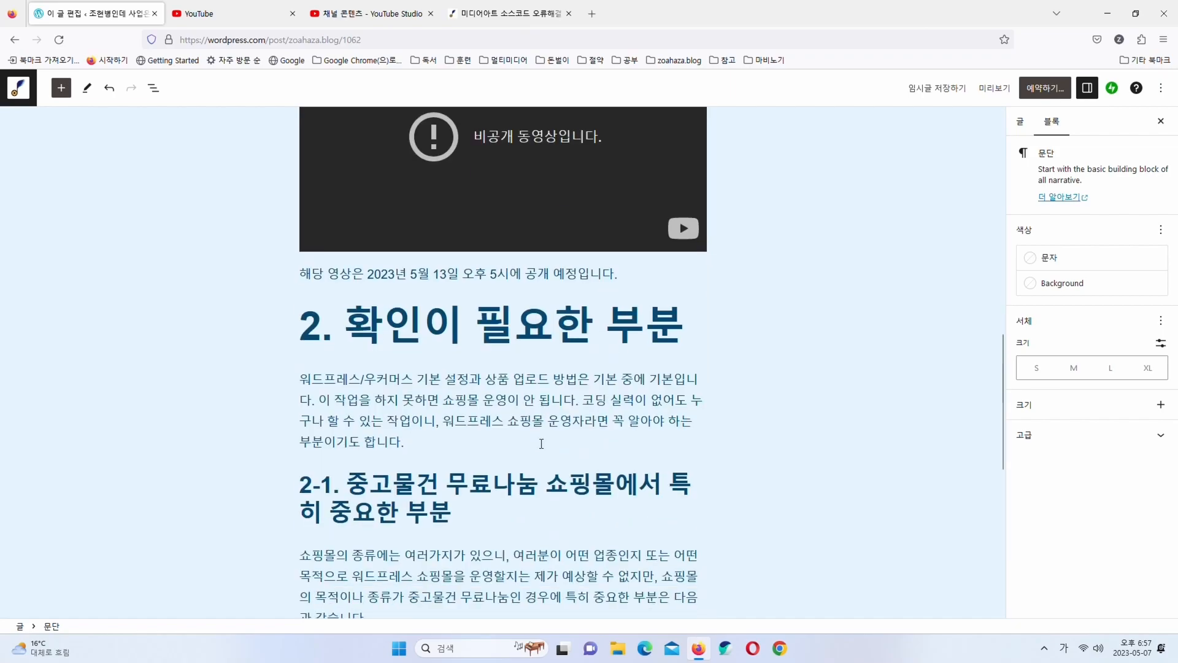
scroll(541, 445, up, 10)
scroll(540, 443, down, 20)
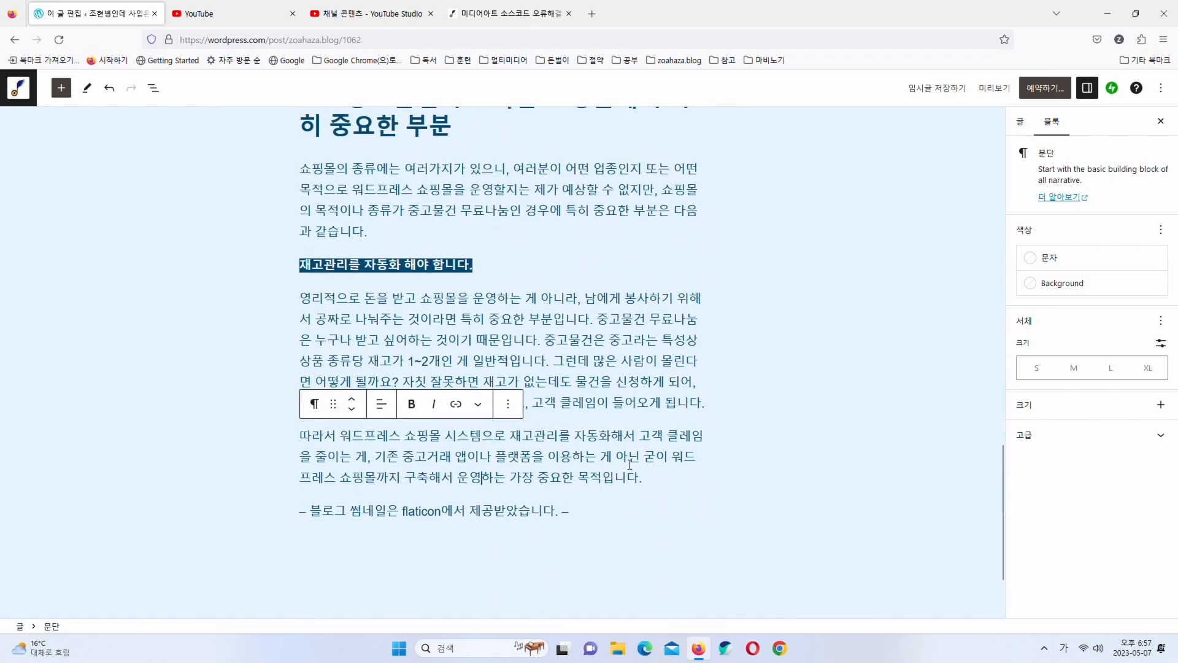
scroll(654, 465, up, 10)
scroll(638, 453, down, 8)
scroll(641, 454, down, 1)
scroll(640, 454, up, 3)
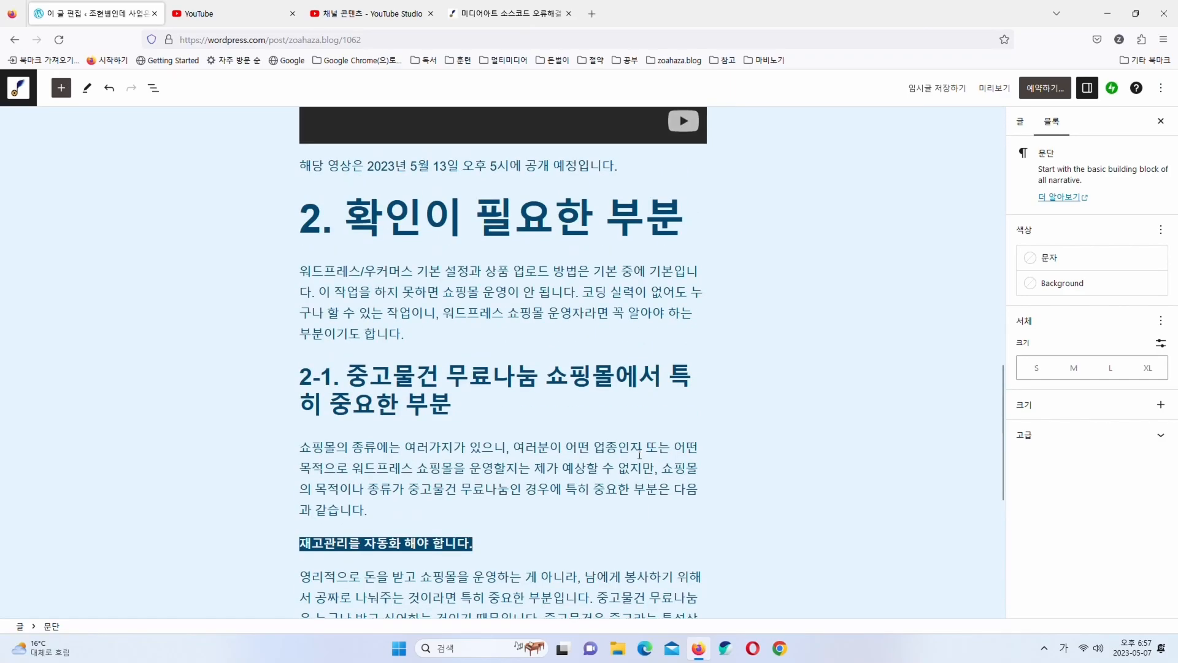
Add a new paragraph reading "3. 워드프레스닷컴에서" directly after the paragraph beginning "따라서 워드프레스"
scroll(640, 454, down, 4)
key(Return)
text(3. )
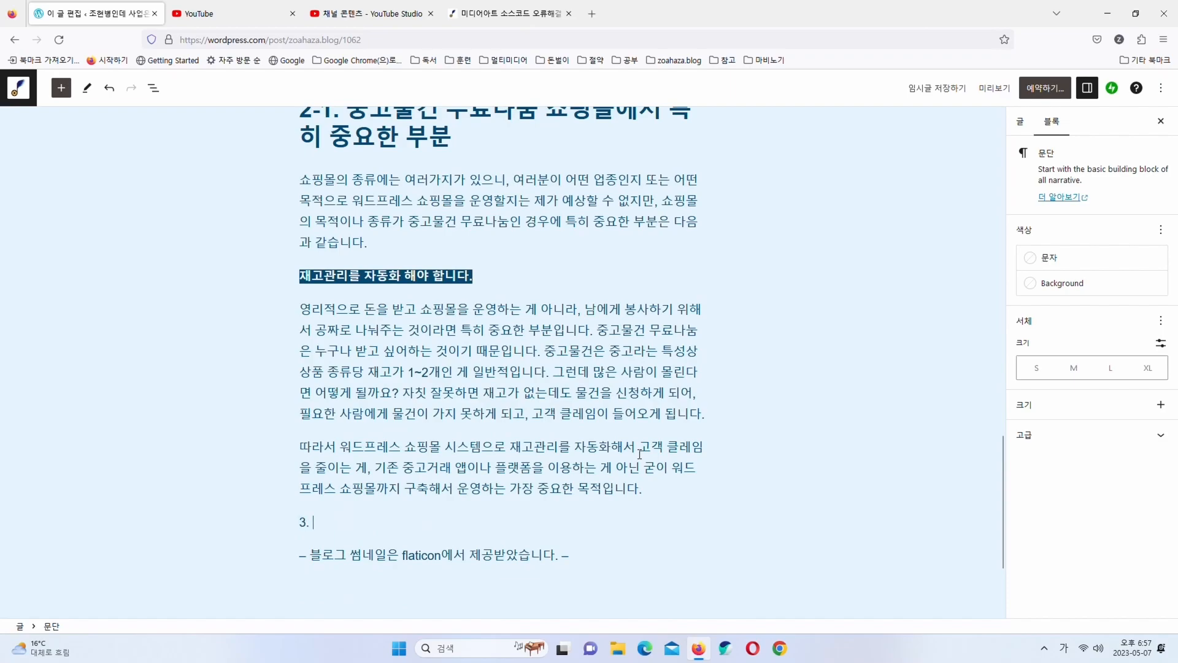
text(워드프레스닷컴에서)
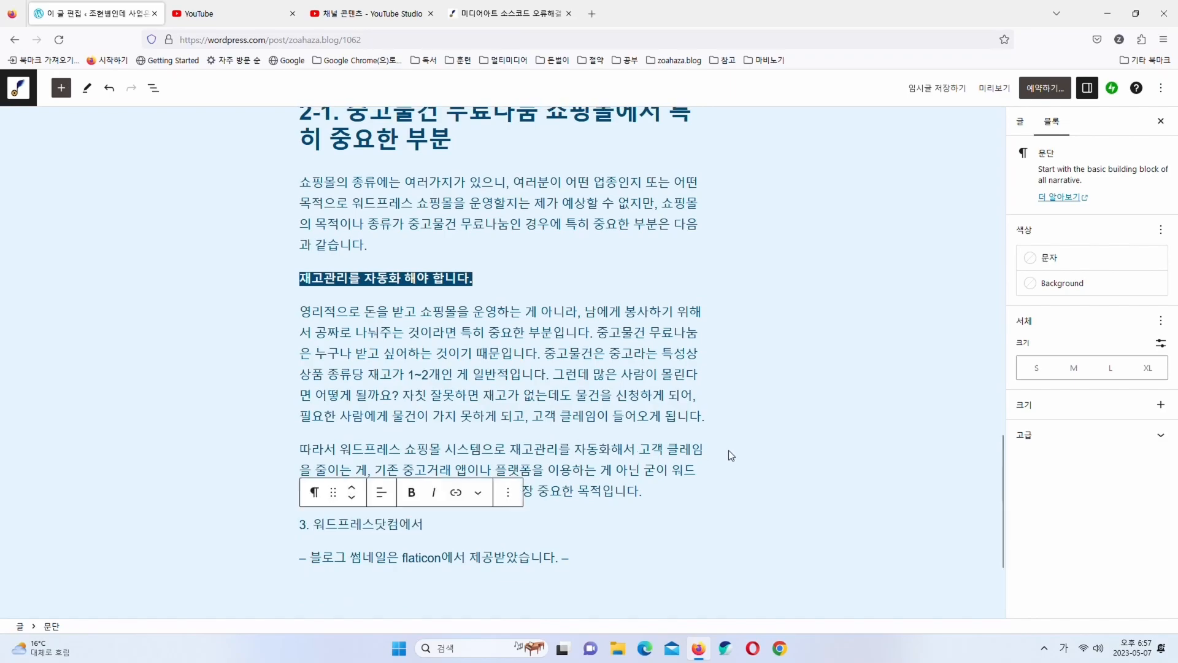
scroll(728, 451, down, 2)
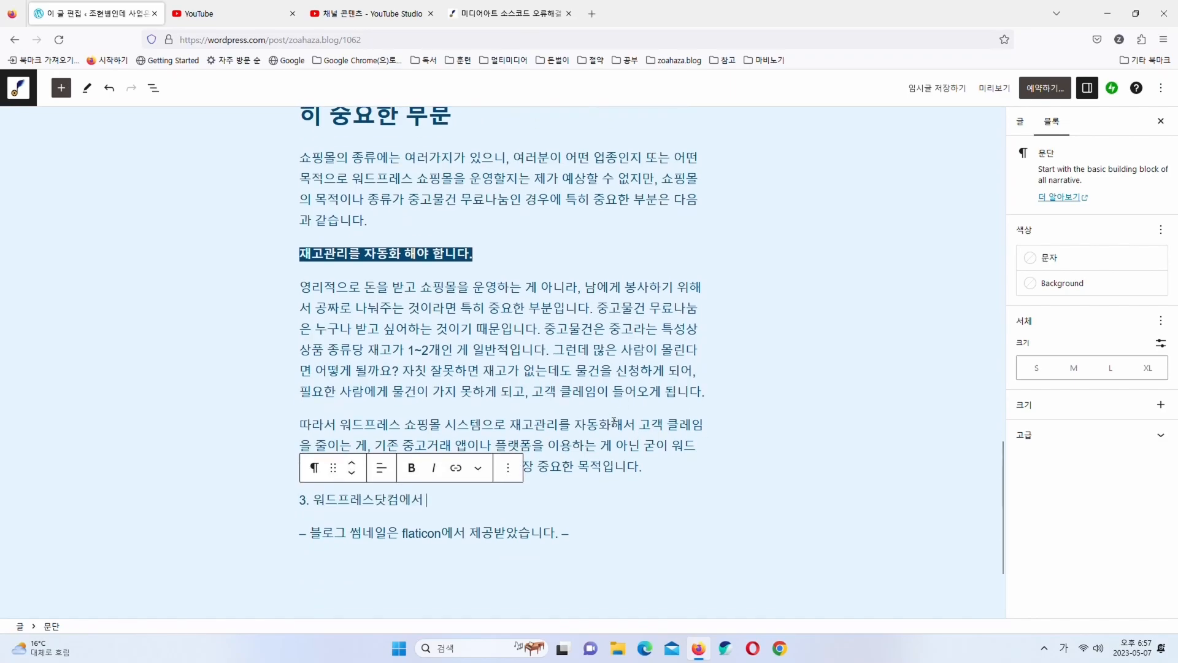
key(BackSpace)
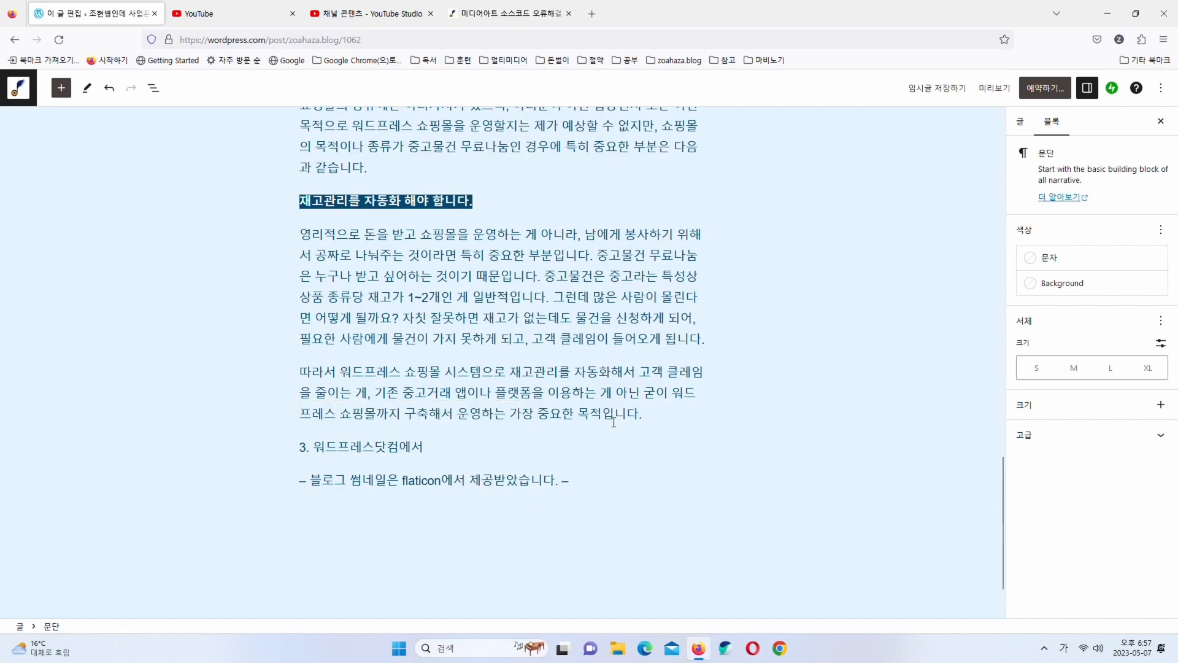
Insert "설치형 워드프레스가 아닌 가입형" before "워드프레스닷컴에서" and finish the line with "이런 기능을 구현할 수 있을까요?", followed by an empty paragraph
text(설치형 워듶)
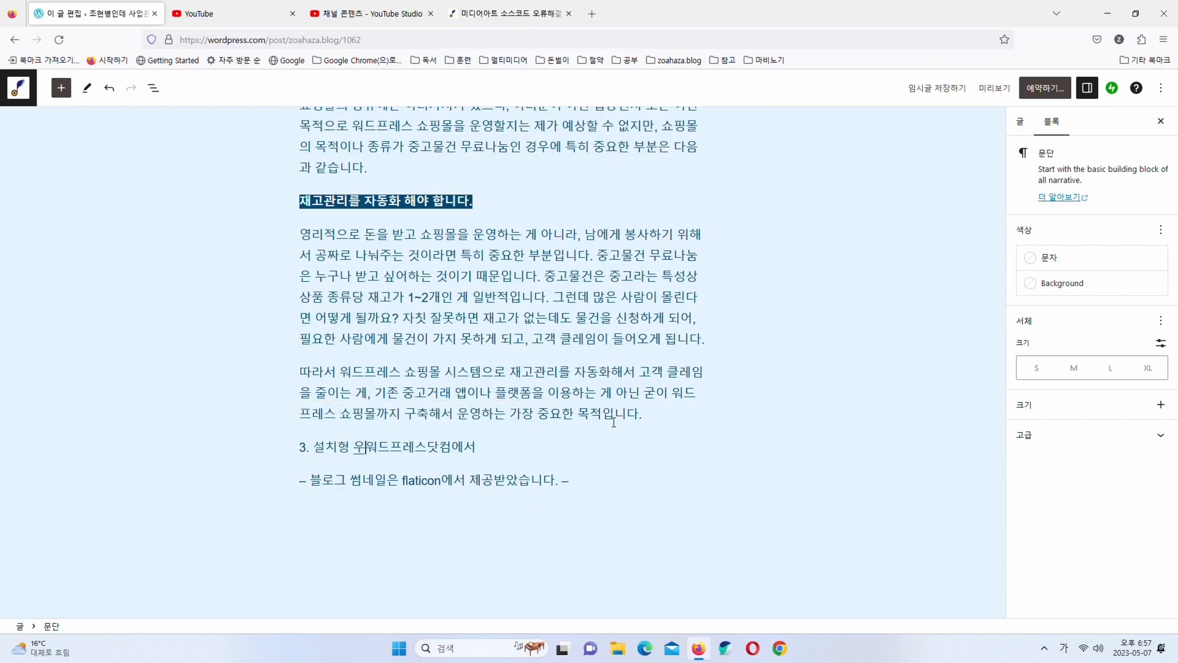
text(레스가 아닌 가)
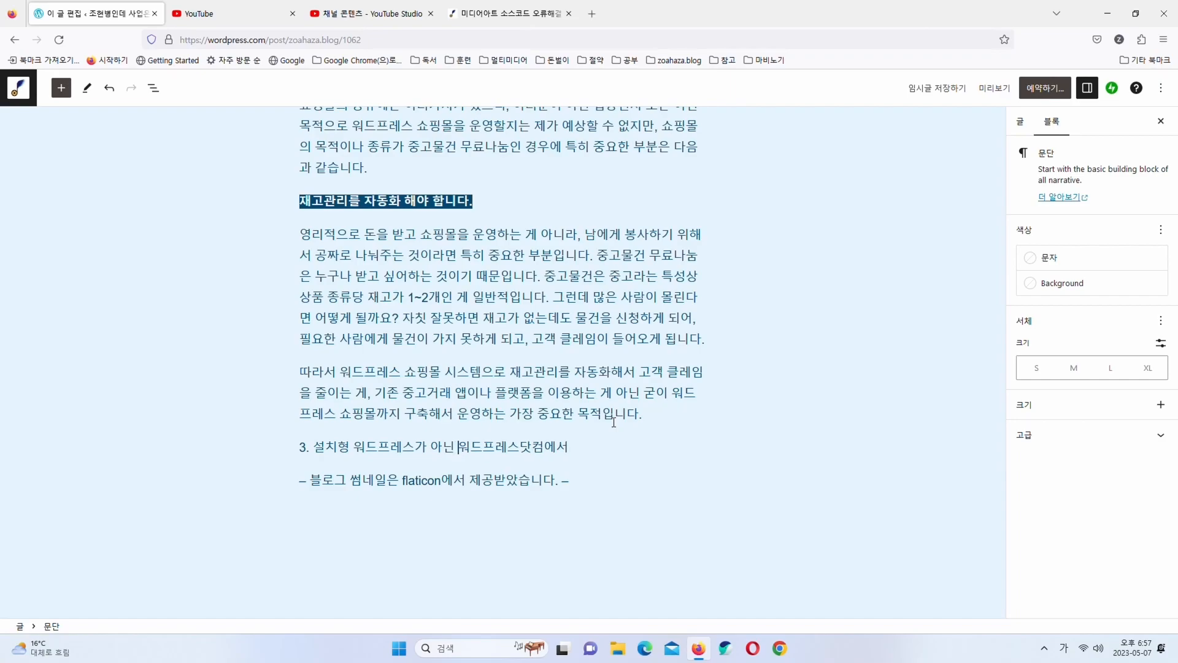
text(입형 )
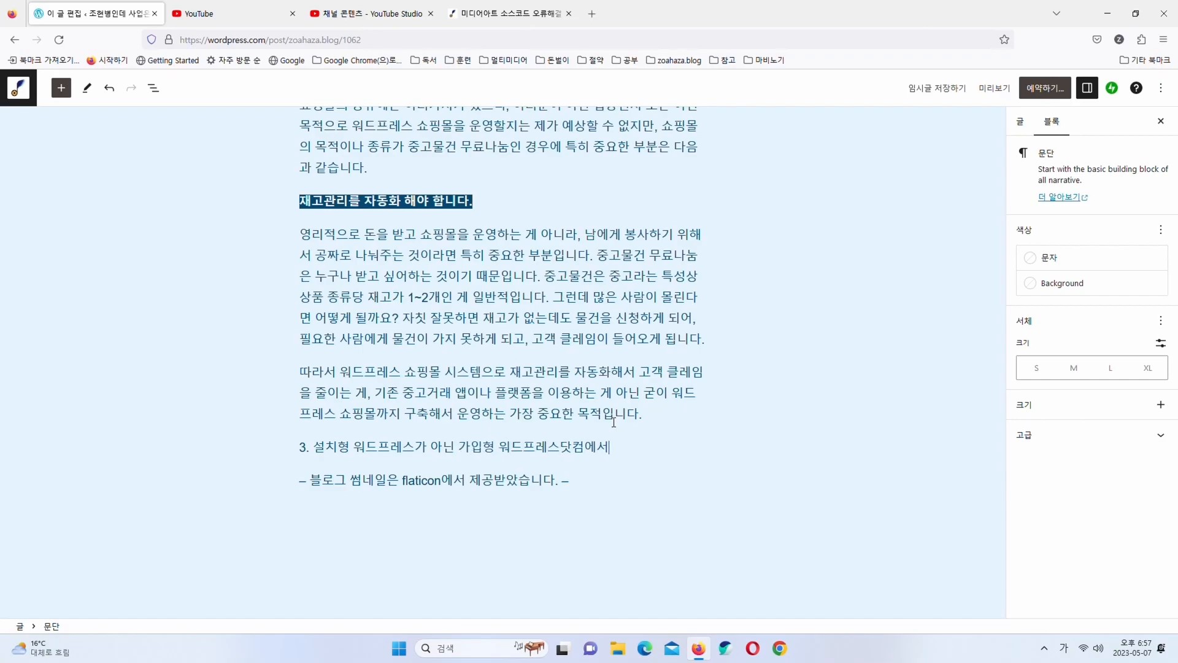
text( 이런 기능을 구현해할 수 있을)
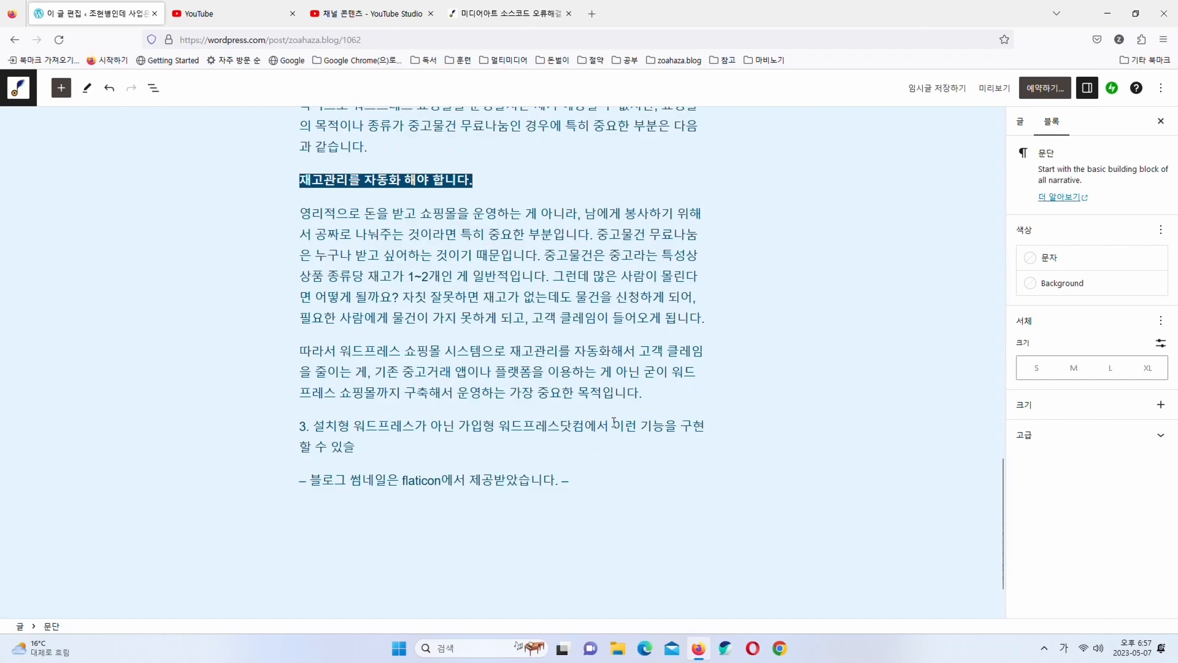
text(까요?)
key(Return)
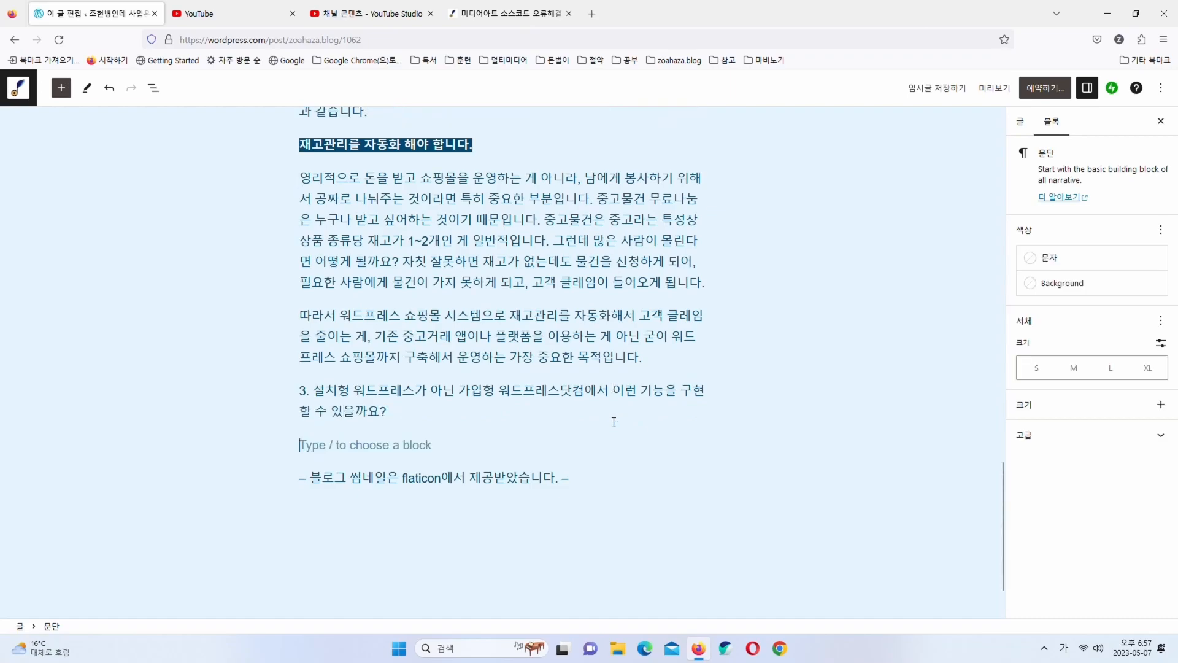
Replace "이런" in the section 3 question with "위의 동영상에서 나온 것과 같은 쇼핑몰"
click(642, 391)
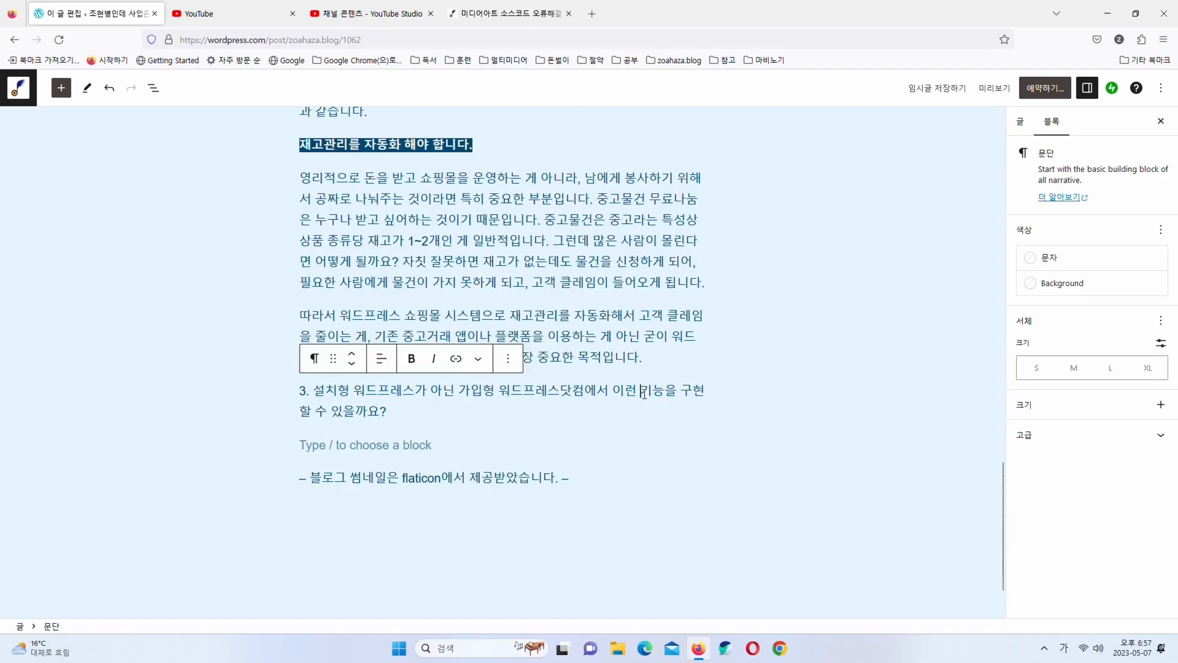
key(BackSpace)
key(BackSpace)
key(BackSpace)
key(BackSpace)
text(위의 동이영상에서 나온 것과 그)
key(BackSpace)
text(같은 쇼핑몰 기)
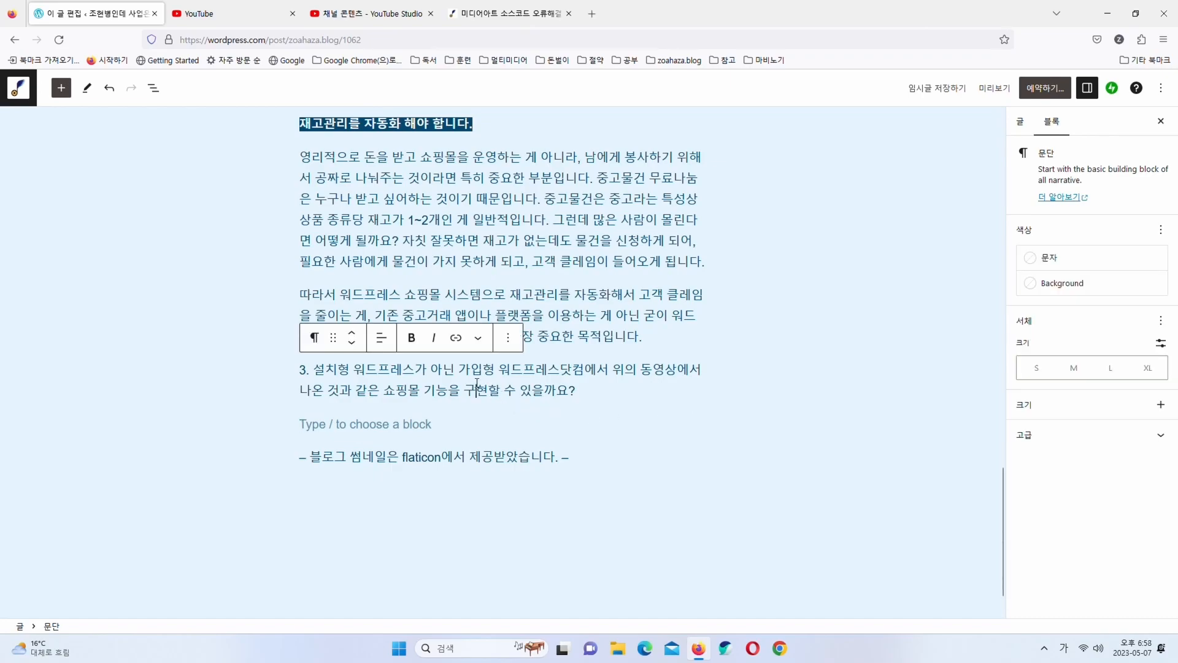
Transform the section 3 question from a paragraph into a heading block
click(314, 337)
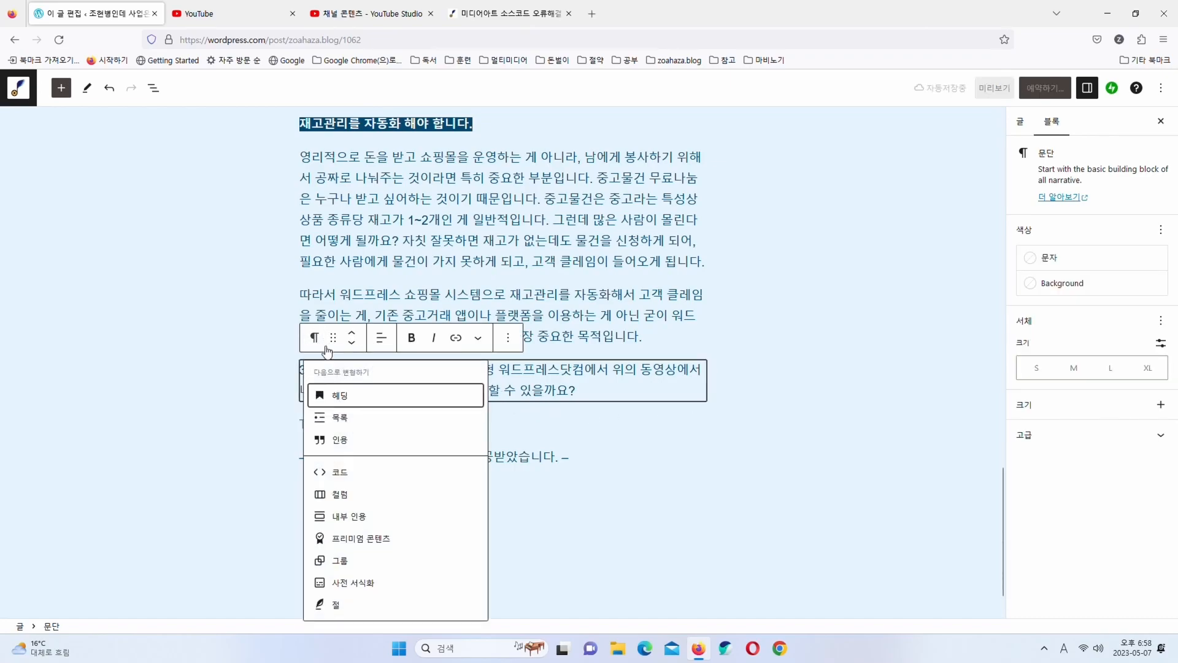
click(341, 399)
scroll(343, 399, down, 5)
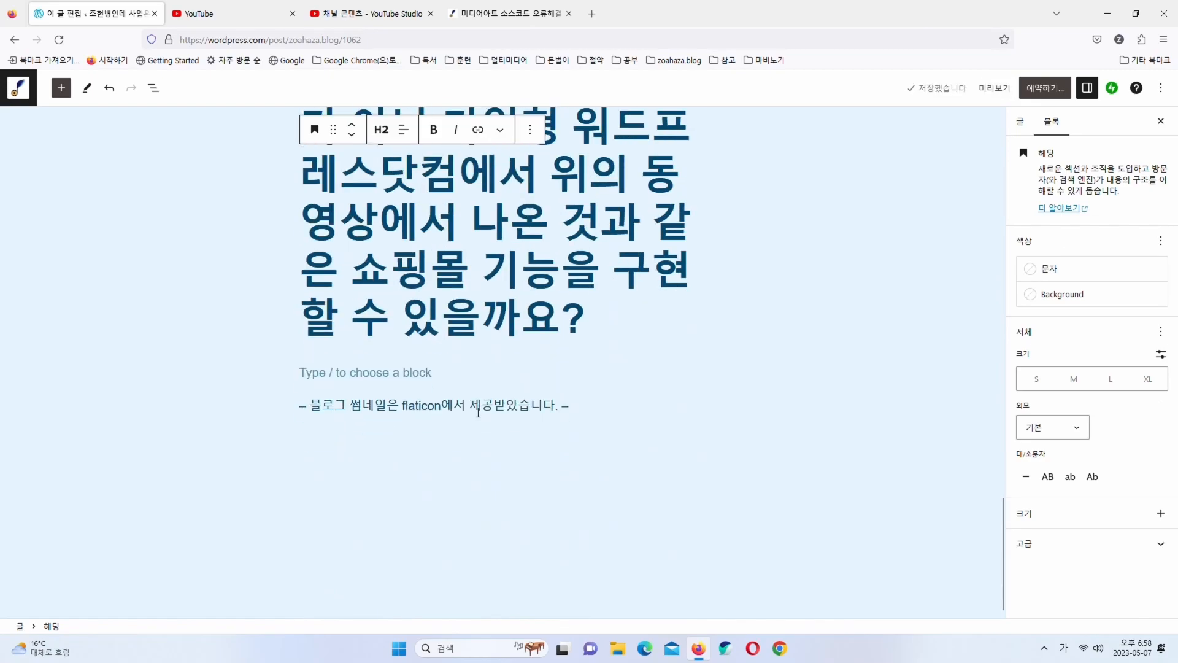
Begin the empty paragraph under the section 3 heading with "구현할 수 있습니다. 다만,"
click(395, 370)
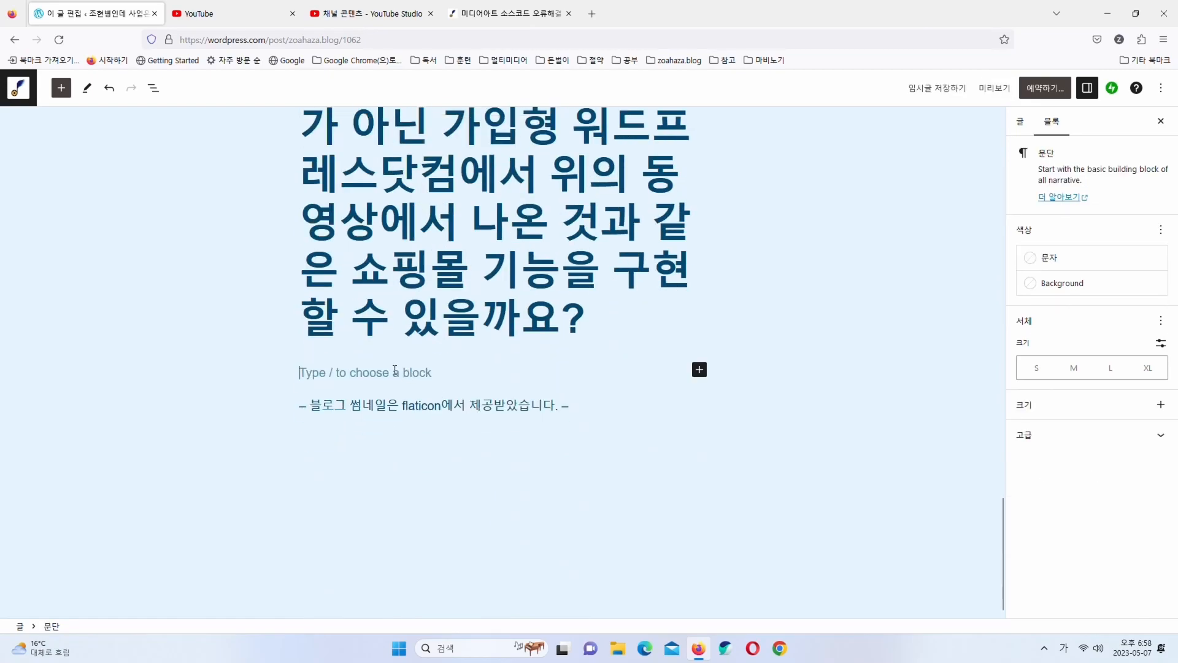
scroll(399, 356, up, 4)
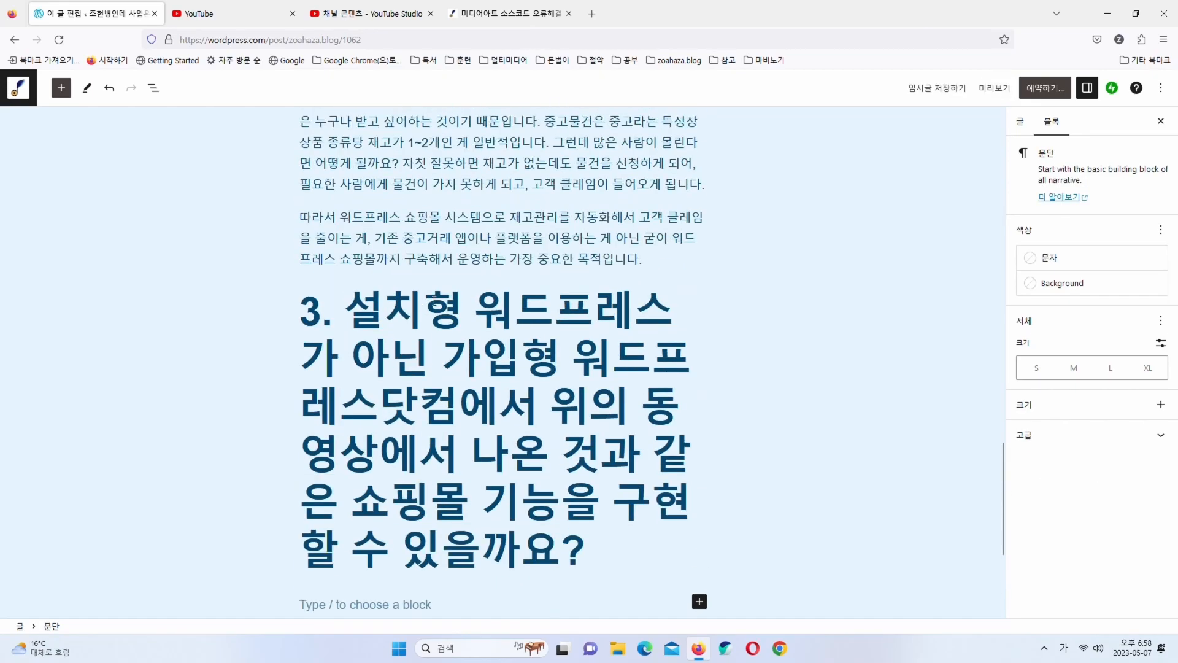
scroll(439, 306, down, 4)
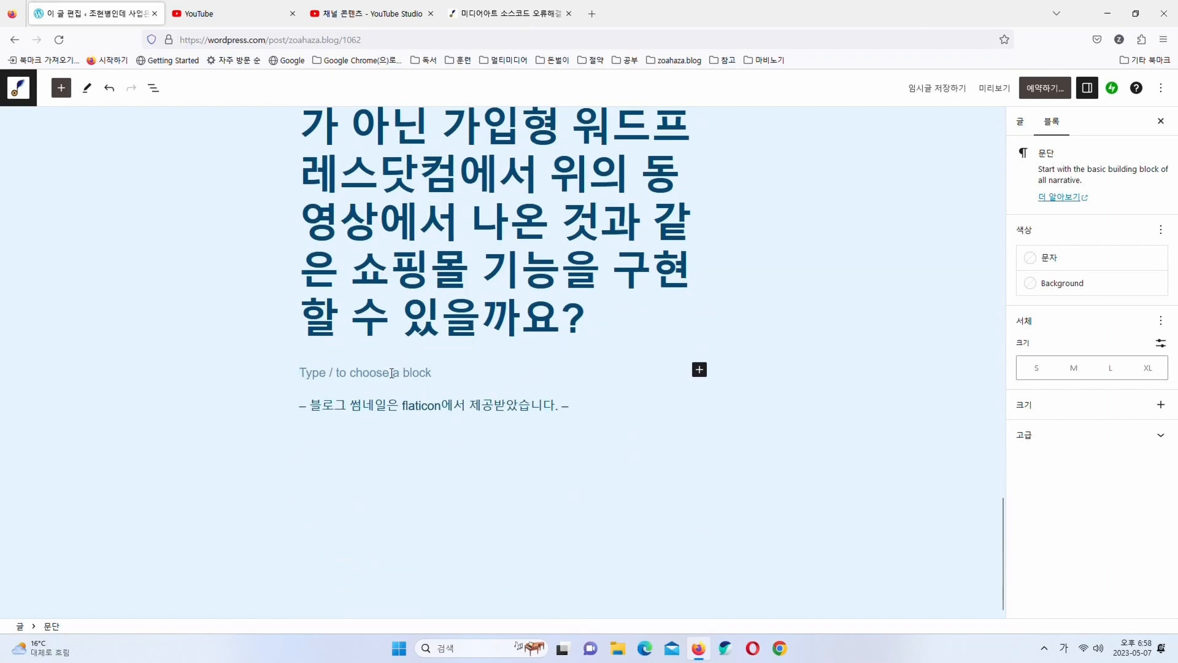
text(구현)
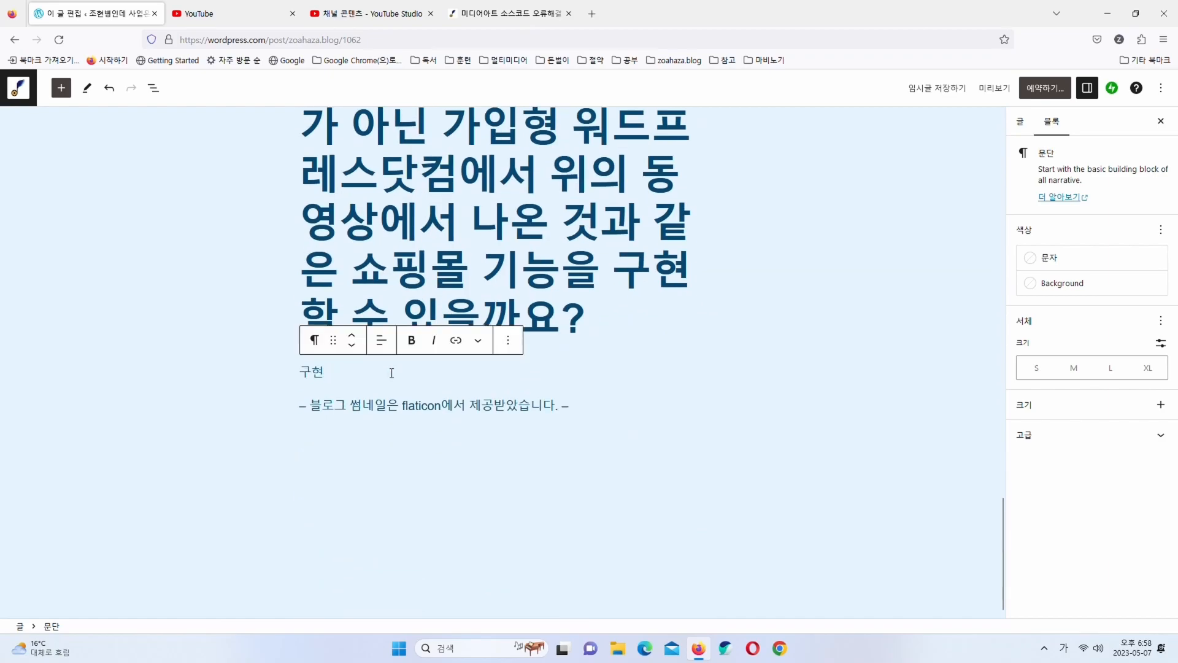
text(할 수 있습니다. 다만,)
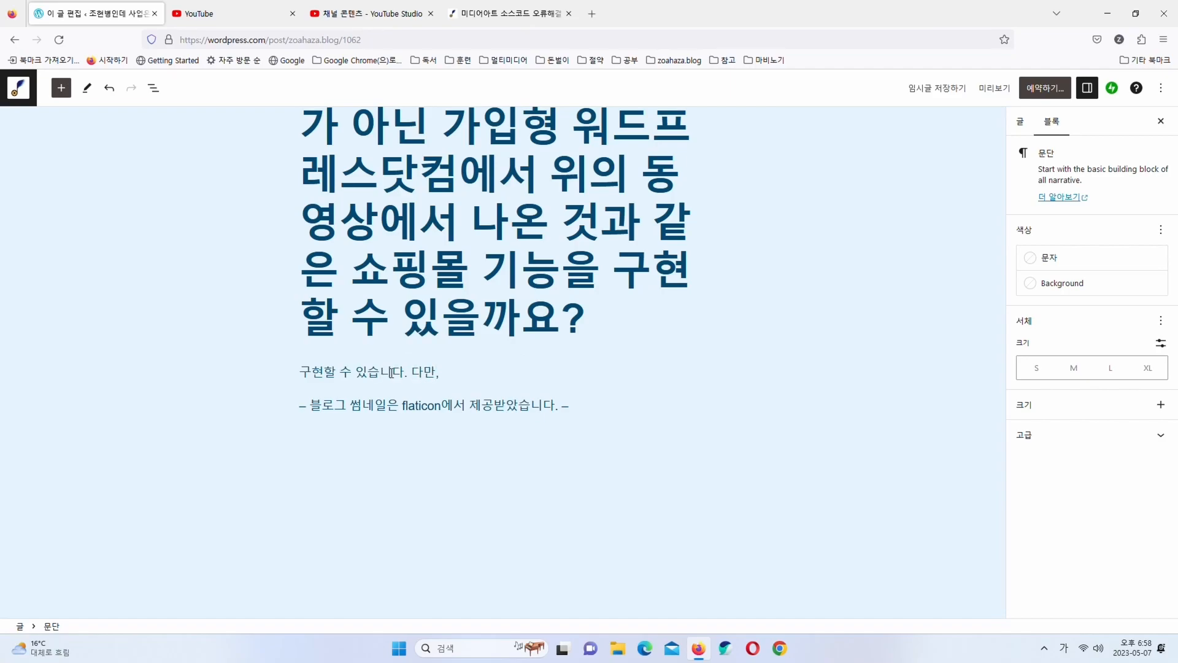
Complete the answer with "커머셜(Commercial - 상거래) 요금제 이상이 필요합니다." and start a new paragraph
text(커머셜()
key(Hangul)
text(Commercial)
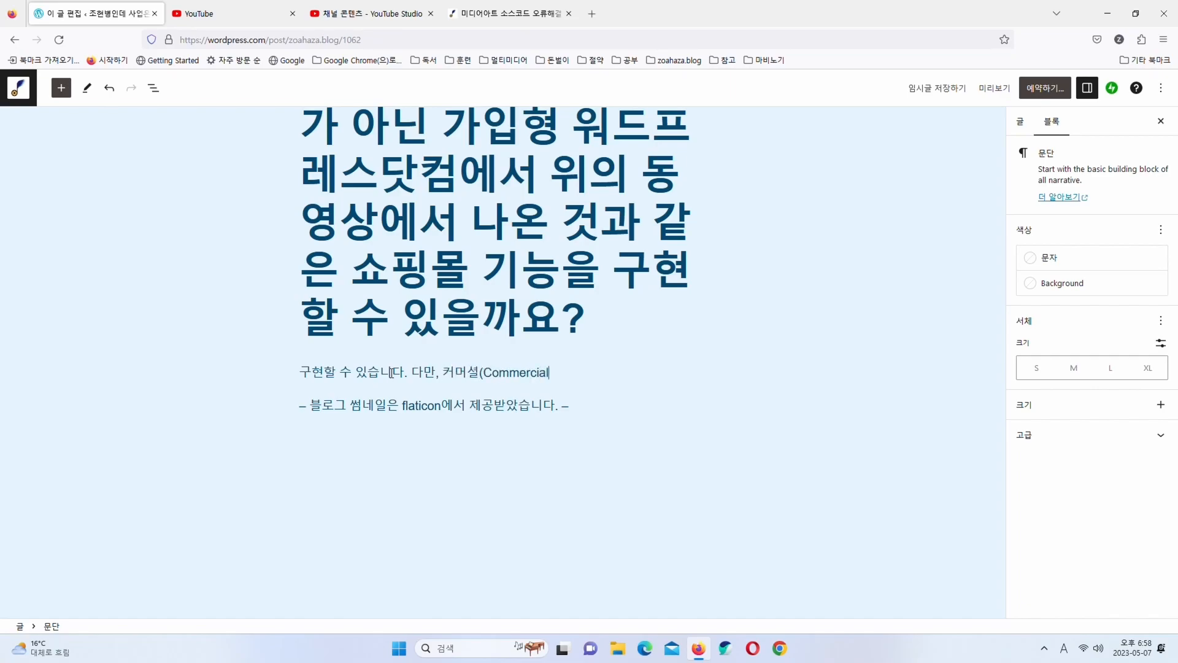
text( - ,t)
key(Hangul)
text(상거래) 요금제 이상이 필)
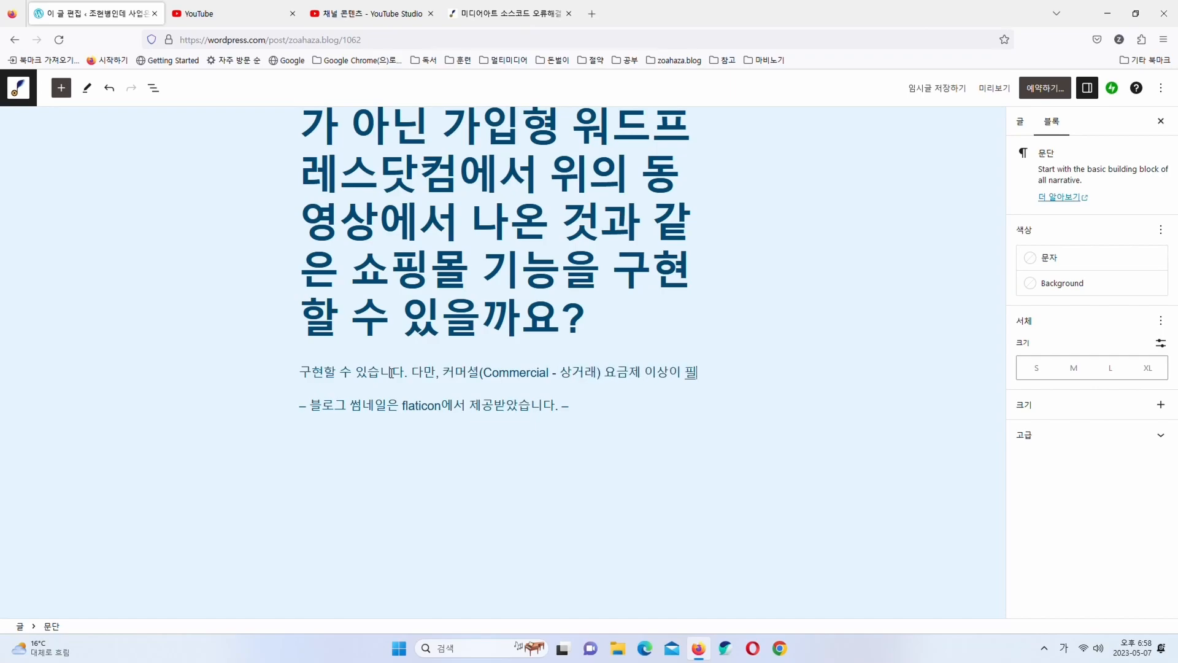
text(요합니다.)
key(Return)
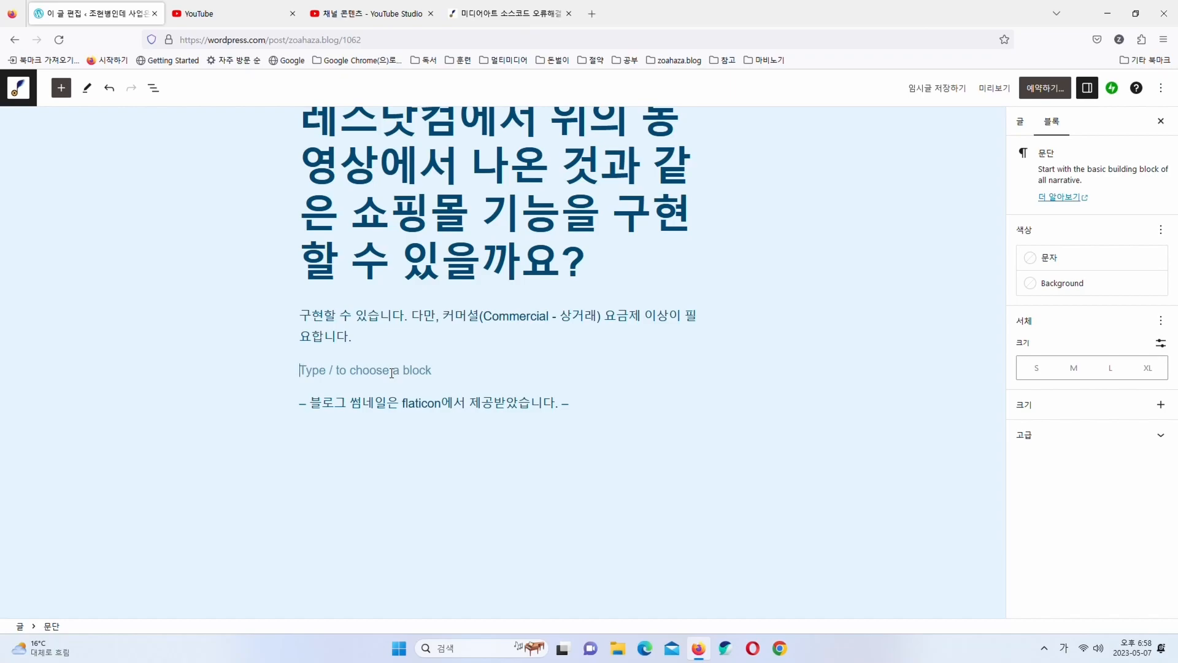
Add the paragraph "왜냐하면 재고관리 기능을 커머셜 이상의 요금제에서만 지원하기 때문입니다." and insert "우커머스" before "재고관리"
text(왜냐하)
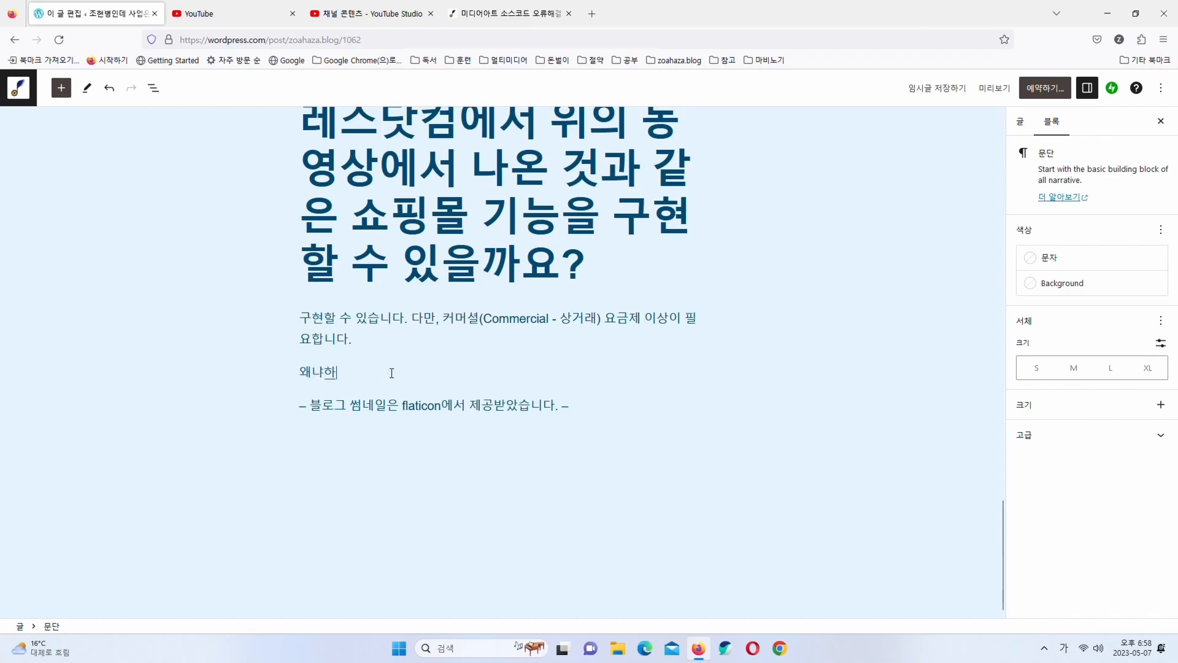
text(면 재고관리 기능을 컴)
text(머셜)
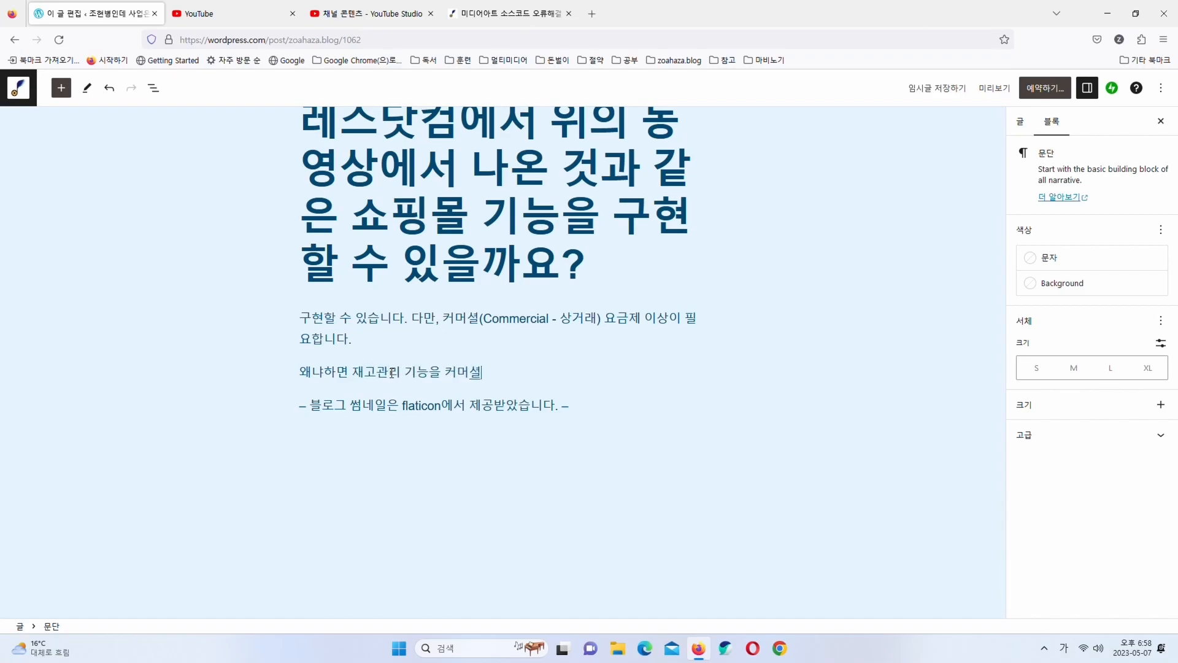
text( 이상의 요금제에서)
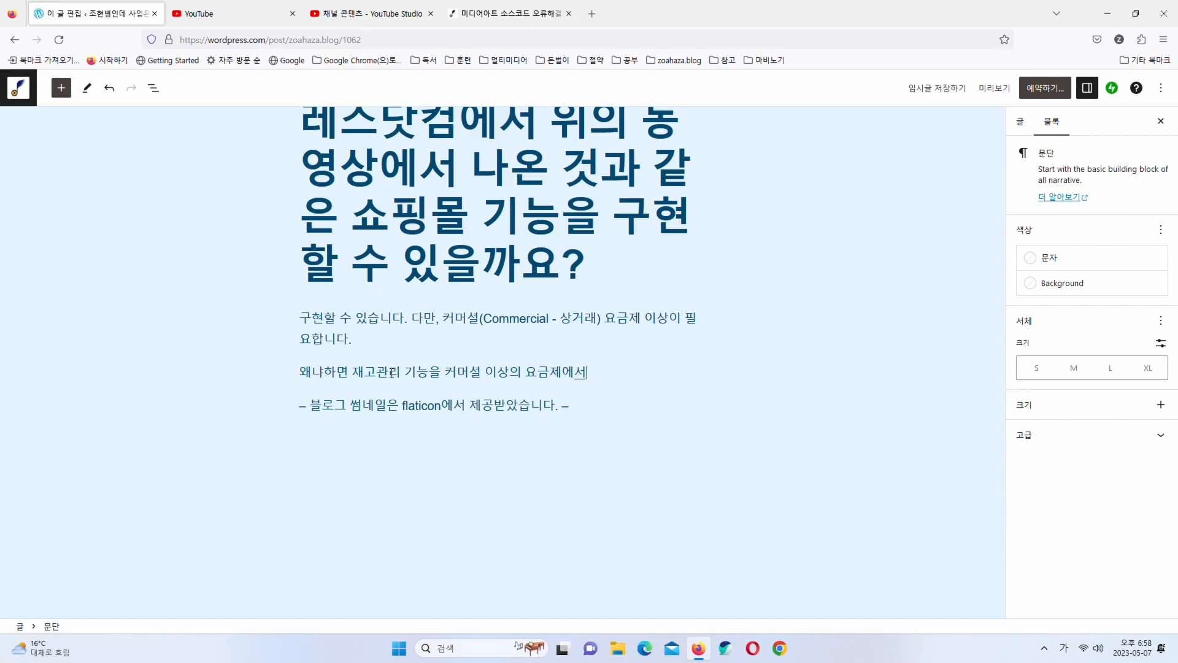
text(만 지원하기 때문입니다.)
key(Return)
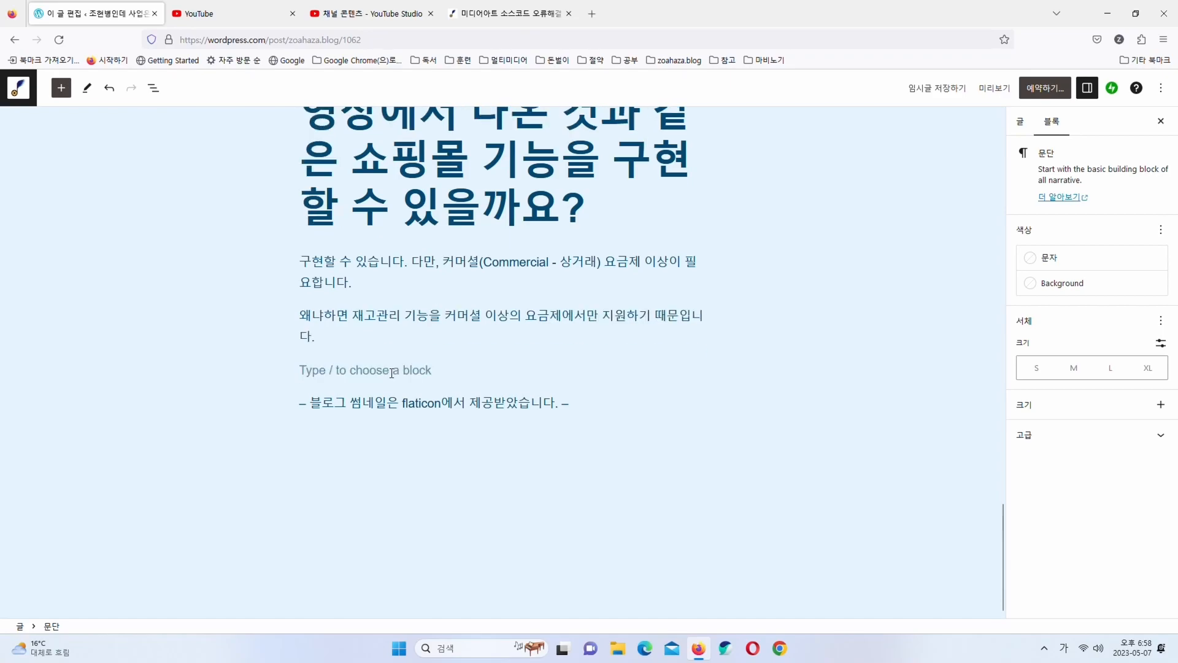
click(355, 317)
text(우커머스)
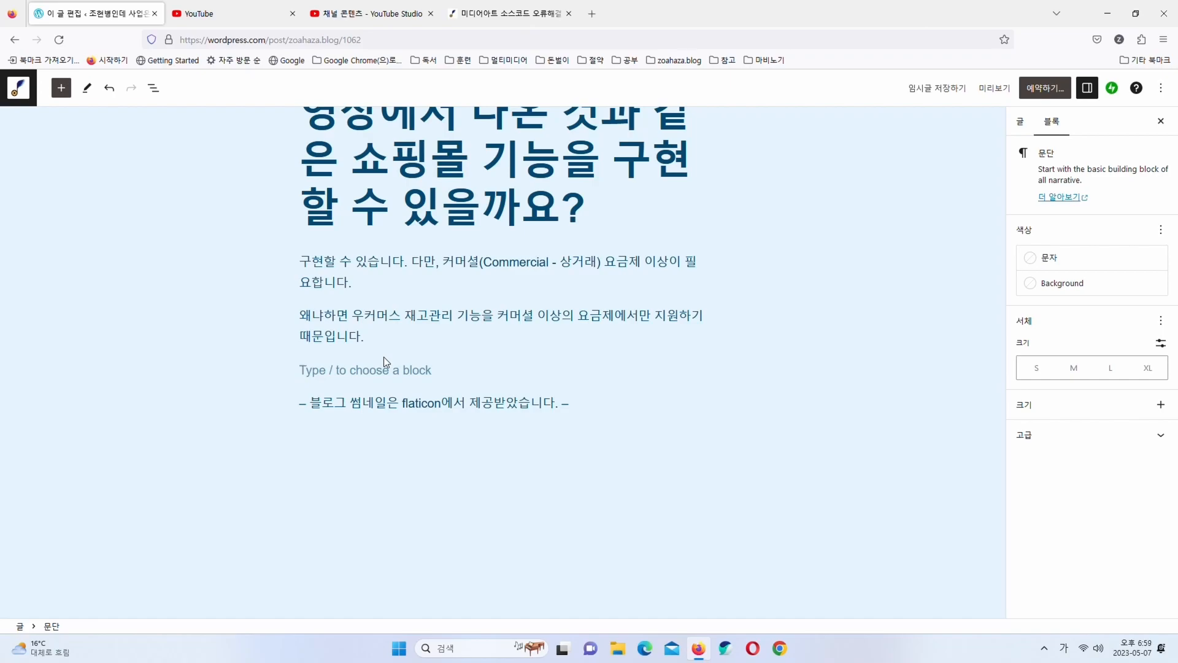
Write in the empty paragraph "커머셜 요금제는 1달 45달러이며, 1년이면 492달러를 내며 운영해야 합니다."
text(커머셜 요금지)
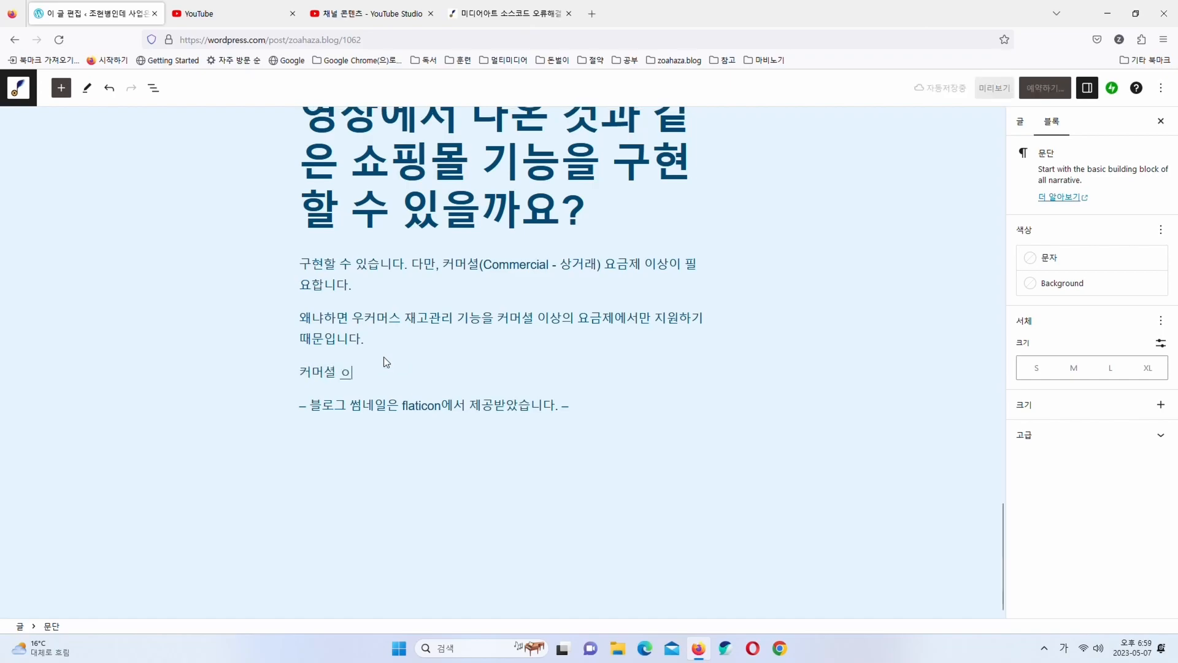
text(는 1달)
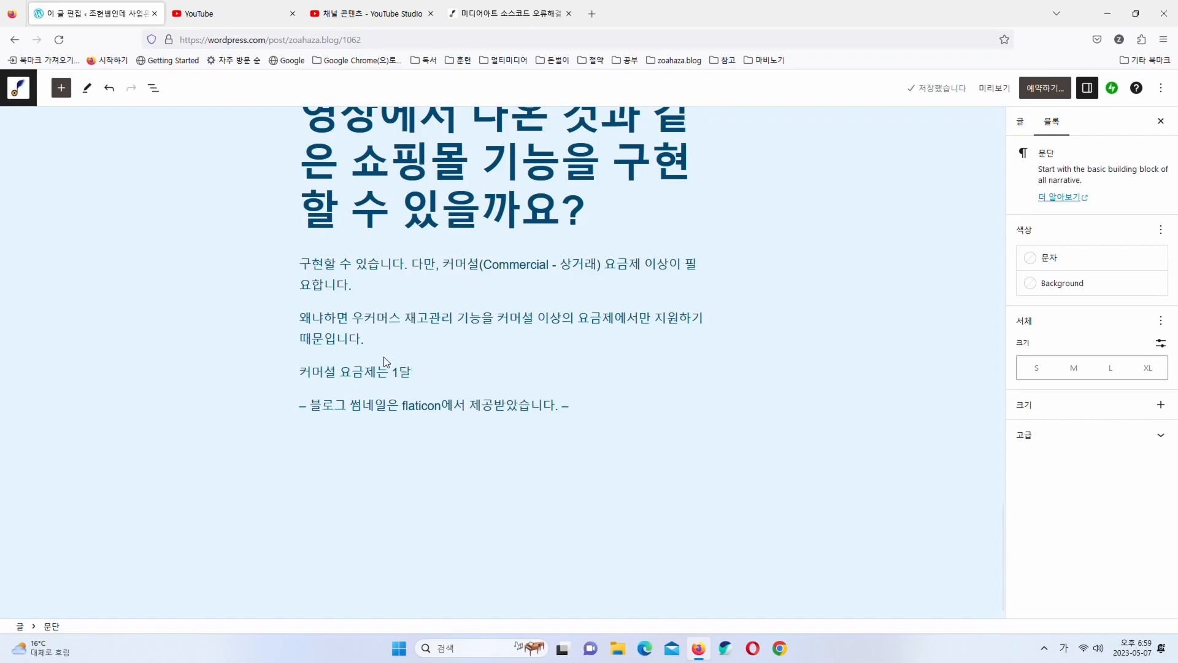
text( 45달러이며, 1년임면 492달러를 납)
key(BackSpace)
key(BackSpace)
key(BackSpace)
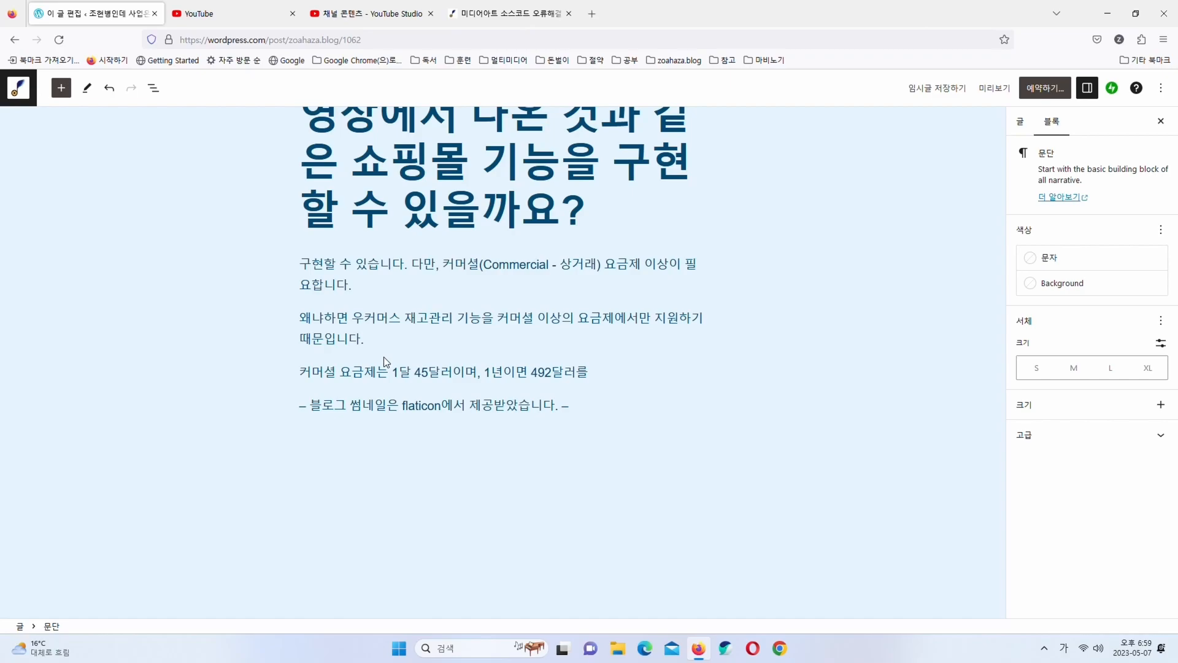
text(내며 운영해야 합니다. 저같)
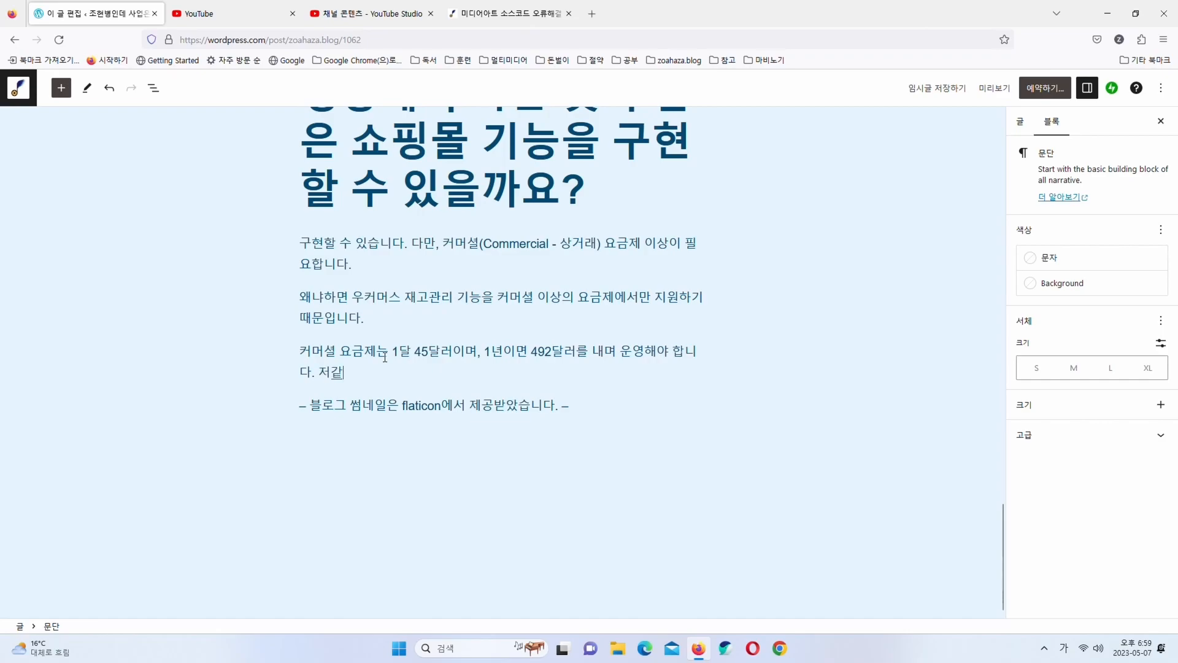
Continue the paragraph with "저같은 경우에는 이미 프리미엄 요금제로 워드프레스닷컴을 운영하는 중이라"
text(은 경우에는 이미 프리미엄 요금제)
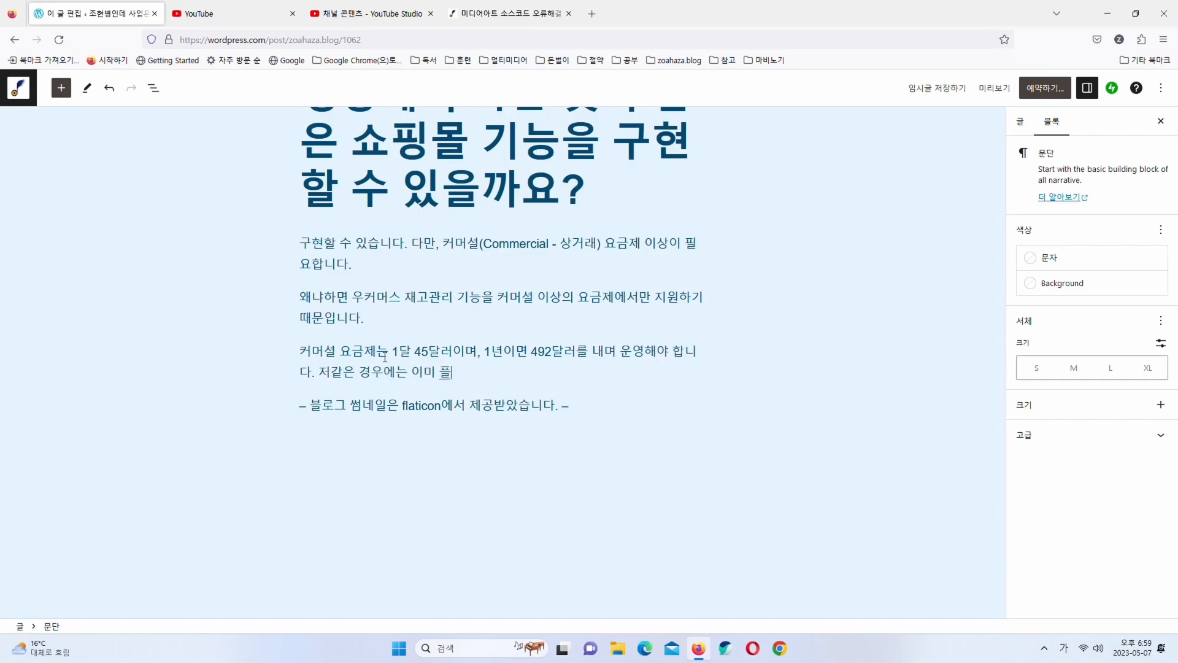
text(로)
text( 블로그를)
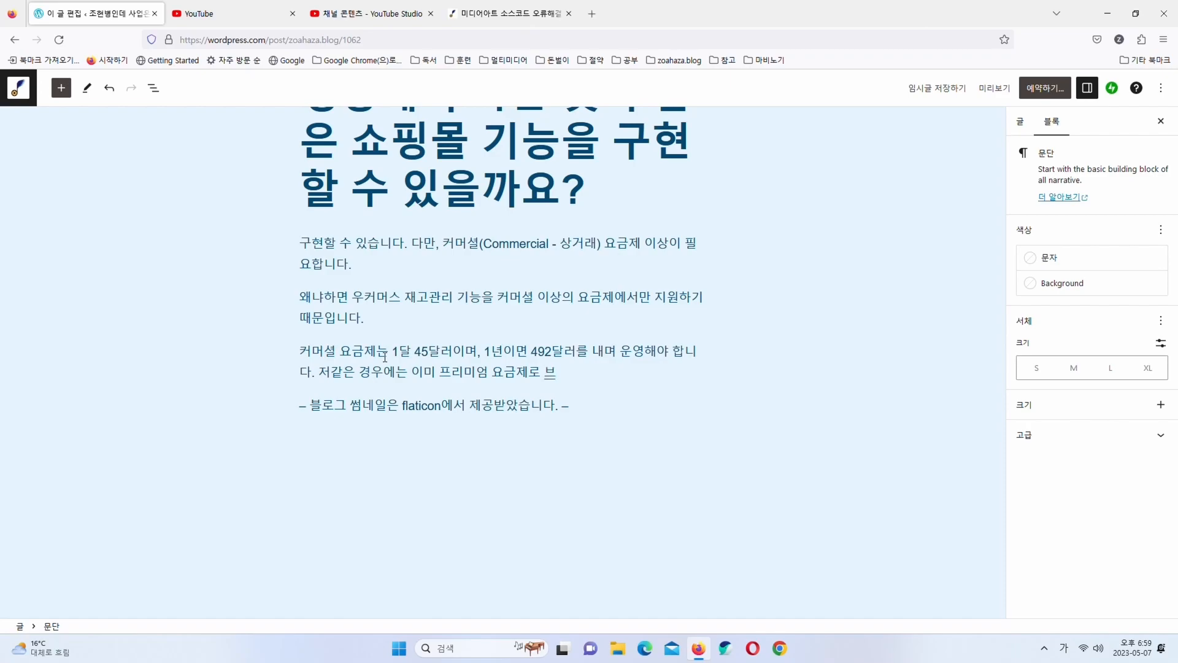
key(BackSpace)
key(BackSpace)
key(BackSpace)
key(BackSpace)
text(워드프레스닷컴을)
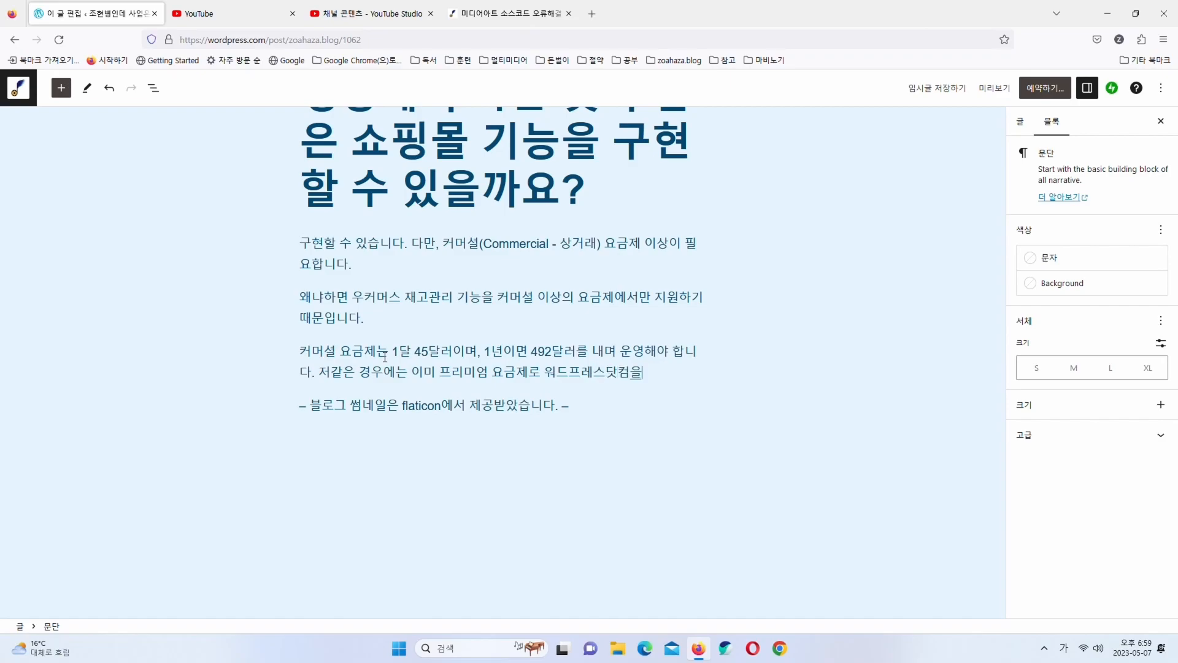
text( 운영하는 중이라)
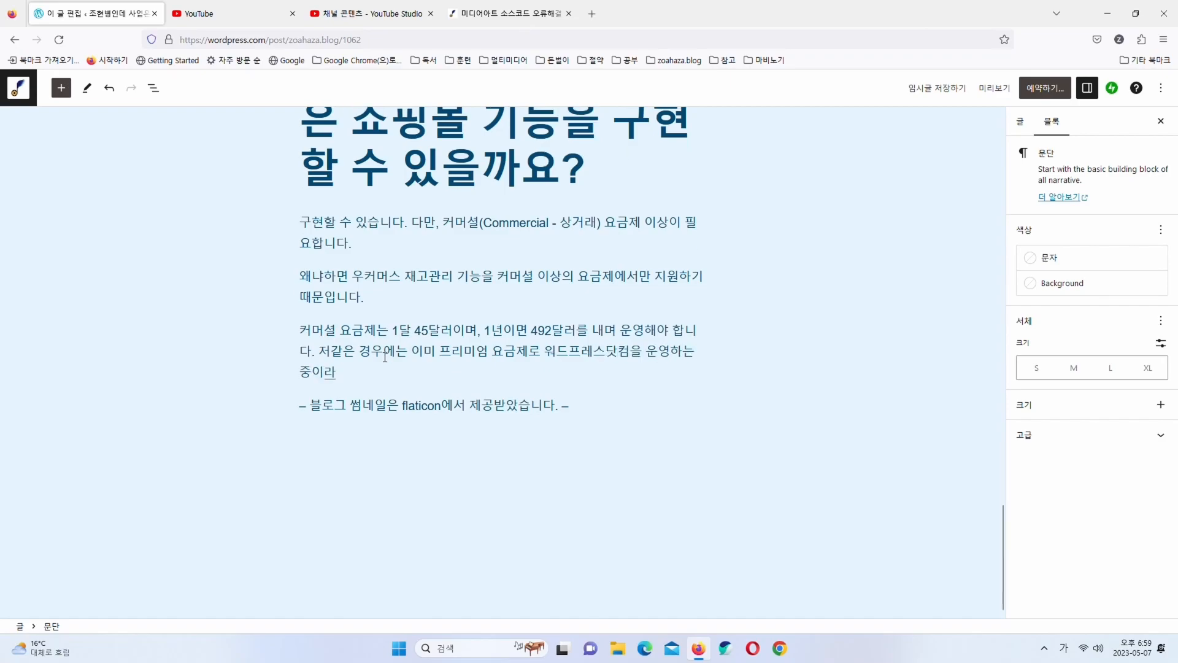
Finish the sentence with "할인 크레딧이 있지만, 그럼에도 1달 41달러에 해당하는 금액을 납부해야 한답니다." and start a new paragraph
text( 할인 크레딧이 이)
text(있지만, 그럼에도 )
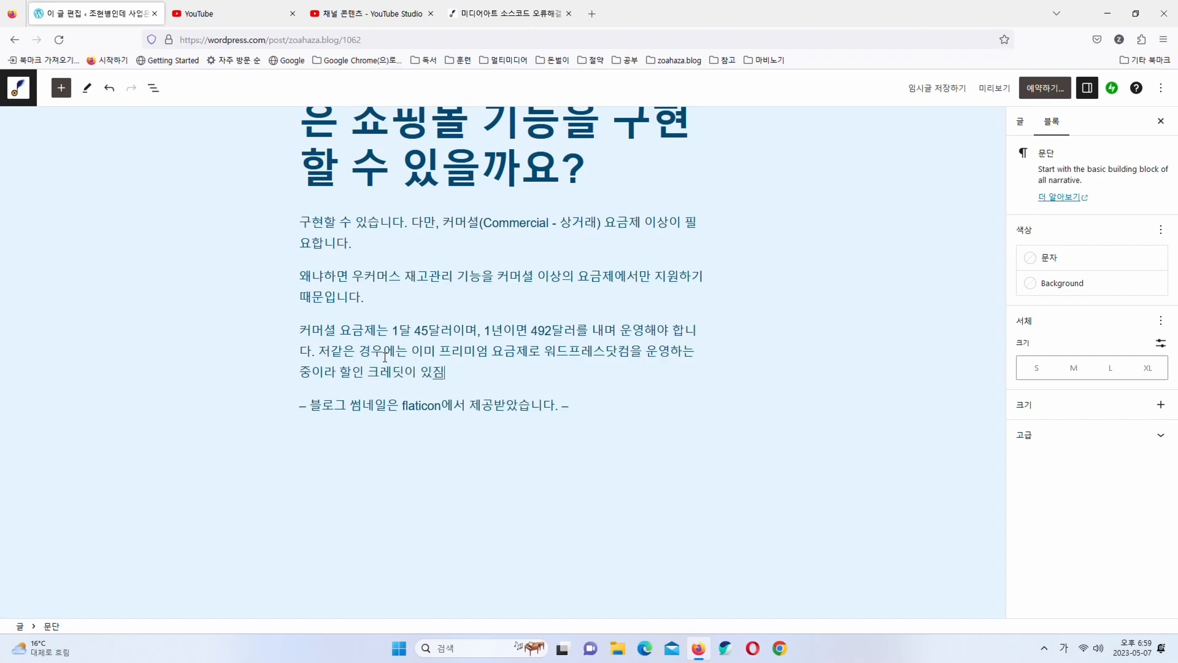
text(1달 41)
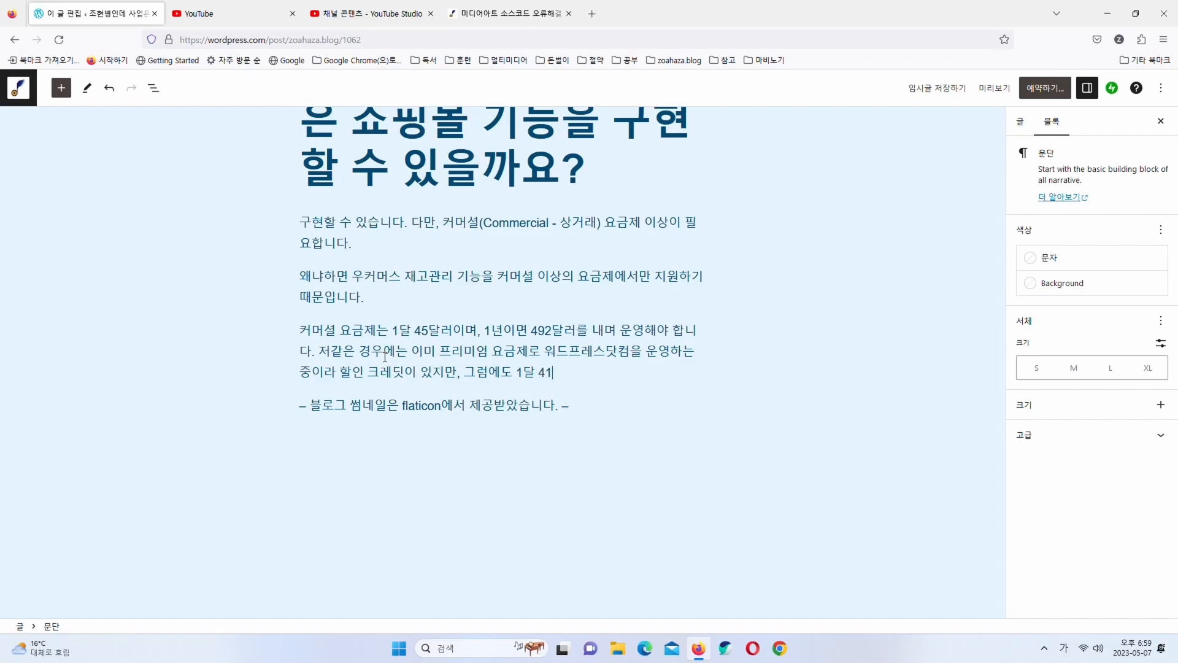
text(러를)
key(BackSpace)
key(BackSpace)
key(BackSpace)
text(달러에 해당하는 금)
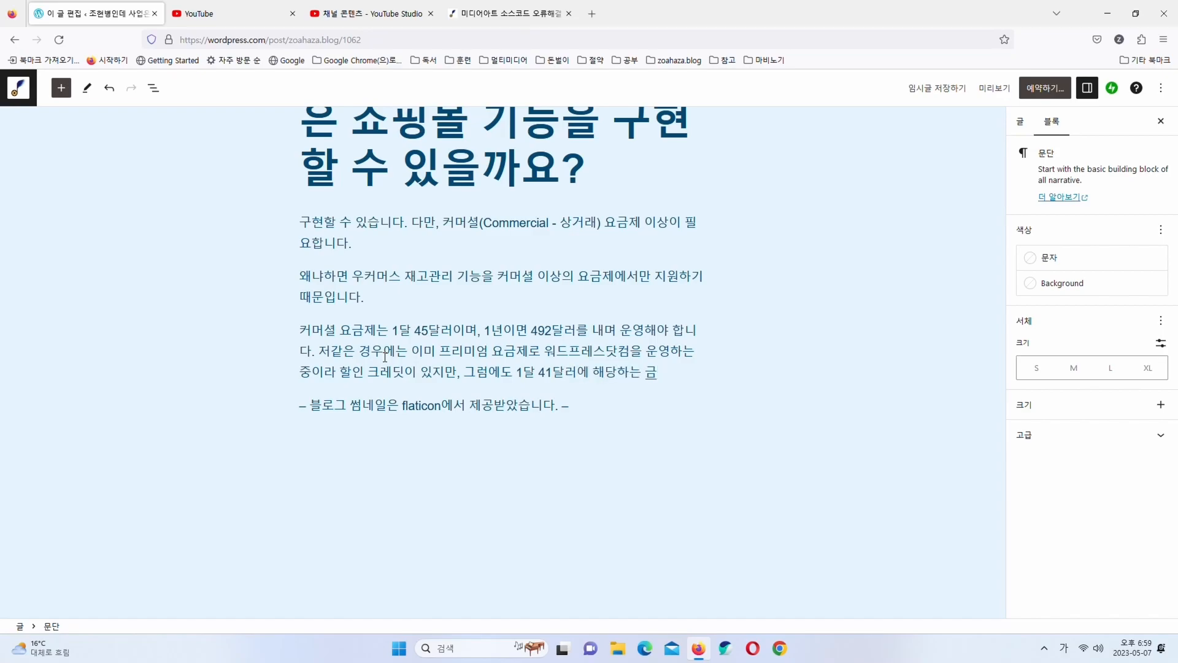
text(액의을 납부해야 한)
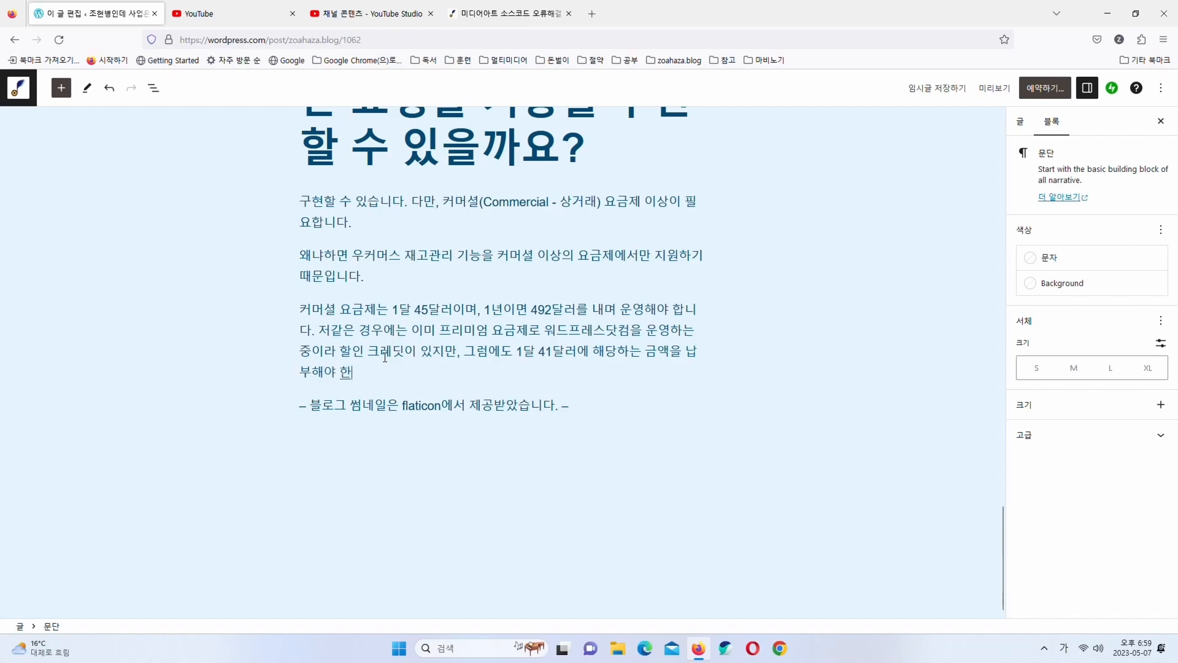
text(답니다.)
key(Return)
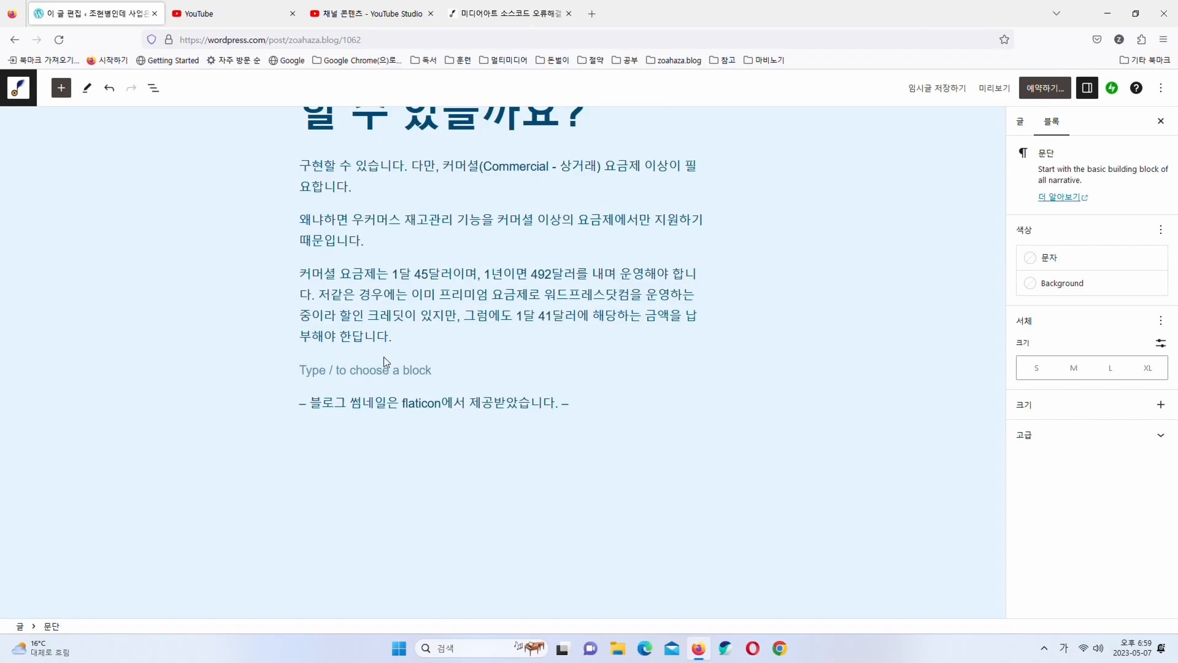
Begin the new paragraph with "이는 영리적인 쇼핑몰 사업자가 아닌, 무료나눔을"
text(이는 영리적인 사어)
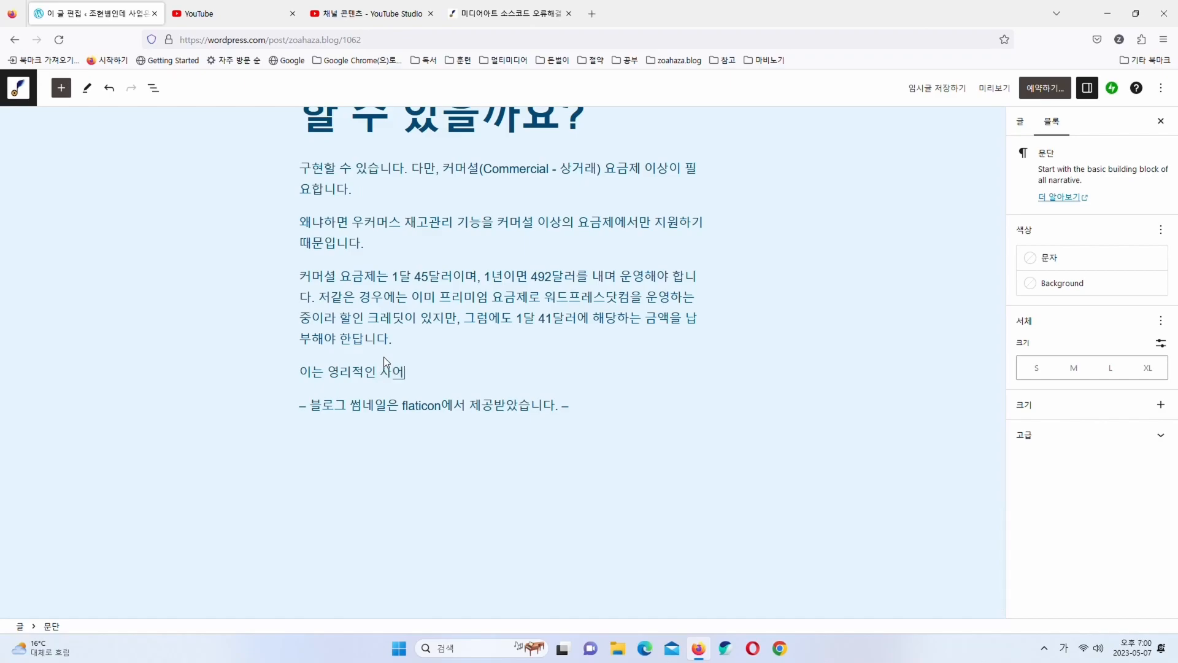
key(BackSpace)
key(BackSpace)
key(Delete)
key(Return)
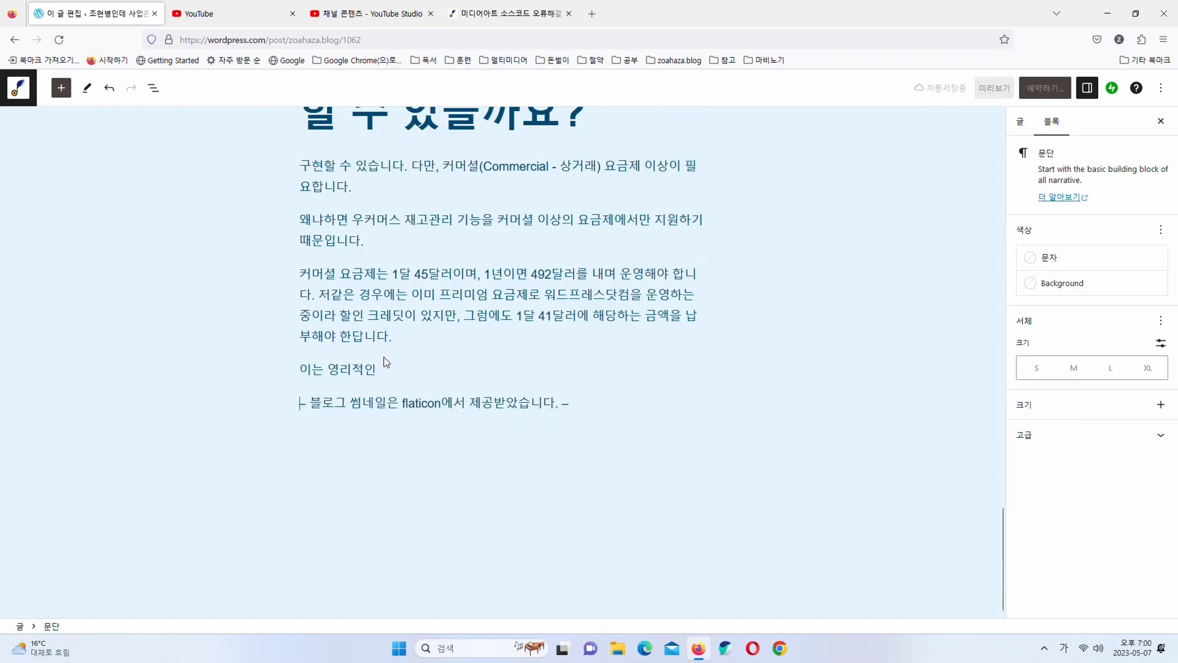
text(쇼핑몰 사업자)
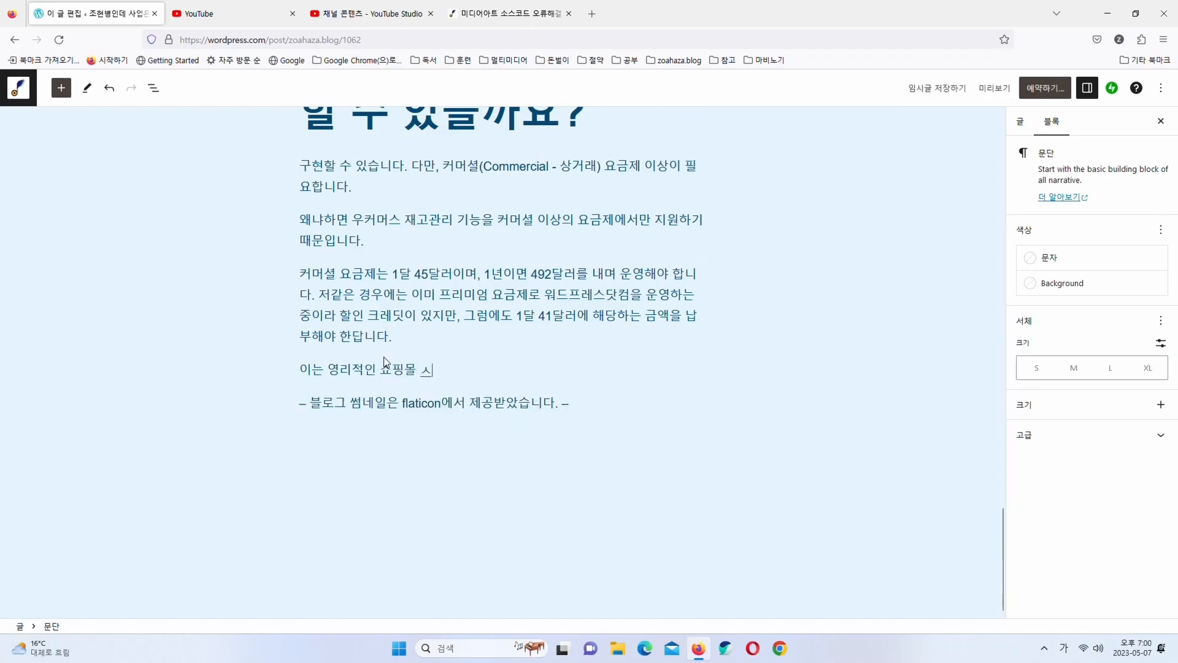
text(가 아닌, 무료나눔을 목제)
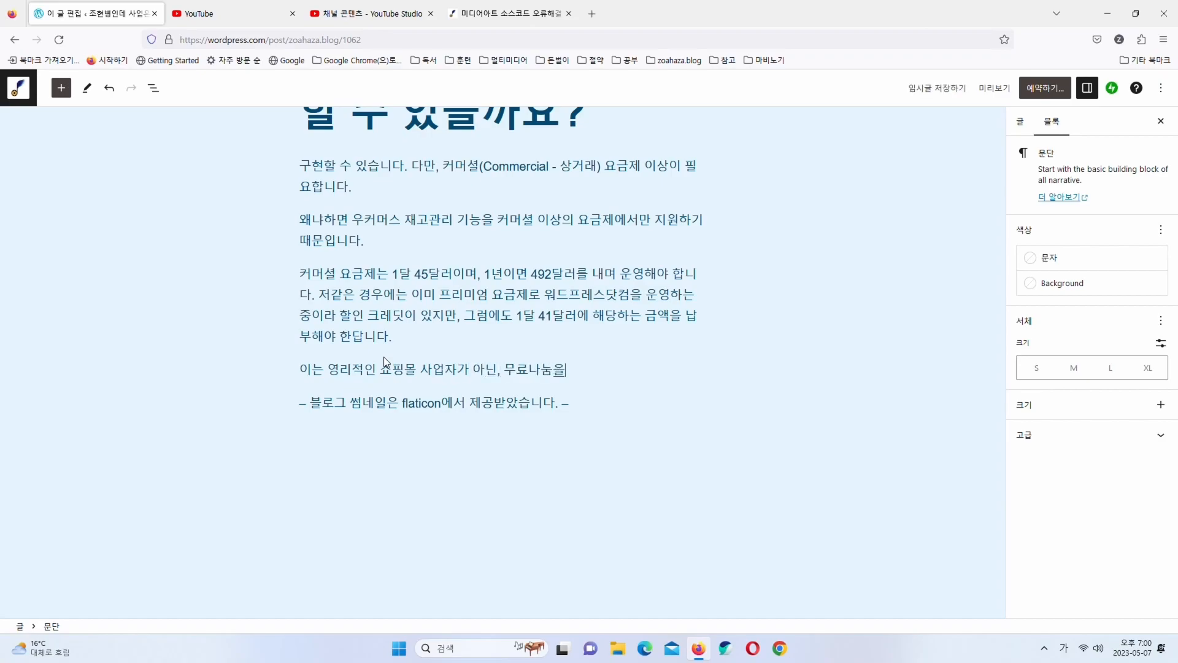
Replace the ending after "아닌," with "중고물건 무료나눔을 목적으로 하는"
key(BackSpace)
key(BackSpace)
key(BackSpace)
key(BackSpace)
key(BackSpace)
key(BackSpace)
key(BackSpace)
key(BackSpace)
text(주고물건 무료나눔을 목적으로 하는)
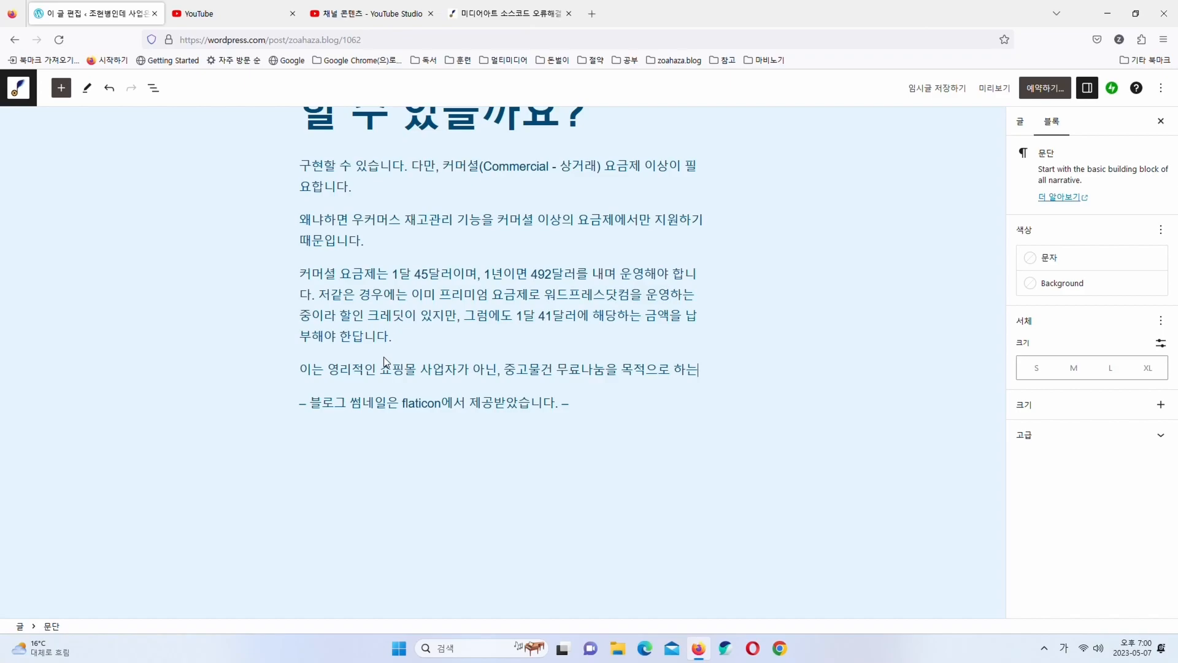
Insert "소소한" before "중고물건" and finish the sentence with "개인이 감당하기에는 부담스러운 금액입니다."
key(Left)
text(소소한 중고물건)
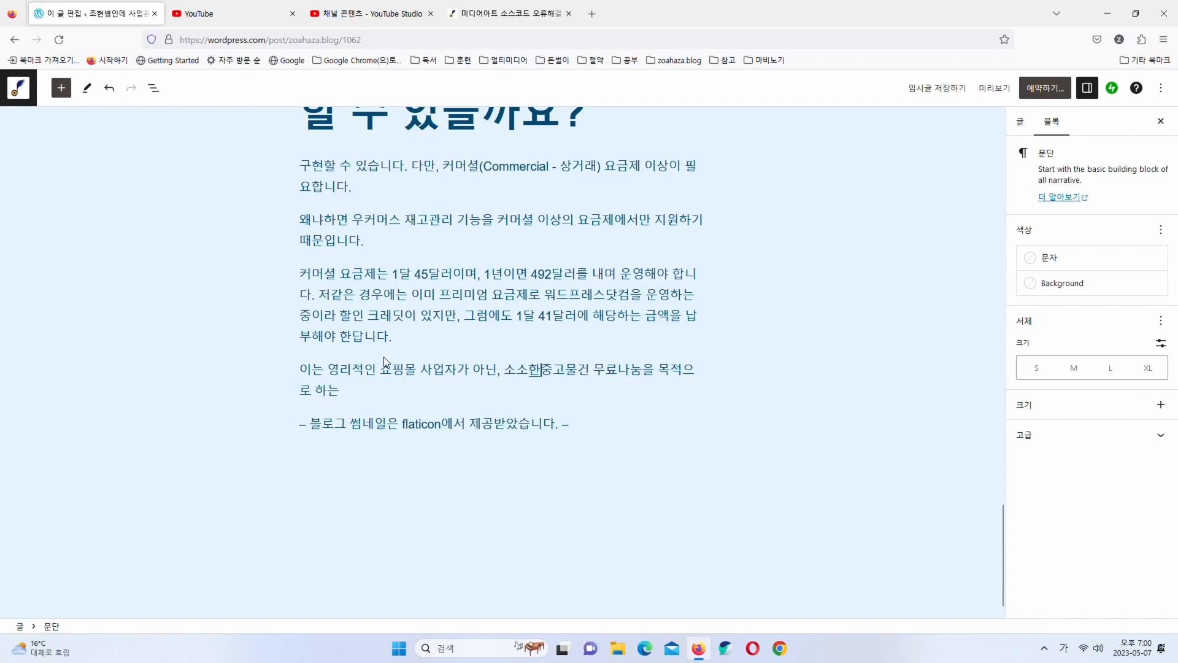
text( 무료나눔을 목적으로 하는 개인이)
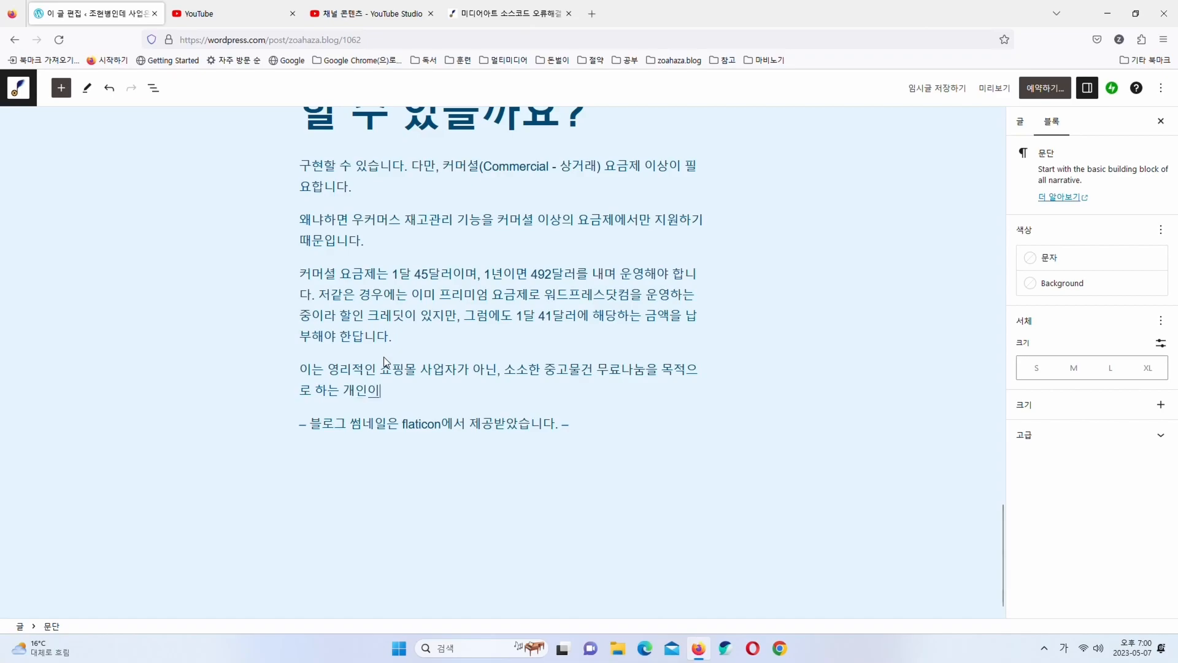
text( 감당하기에는 )
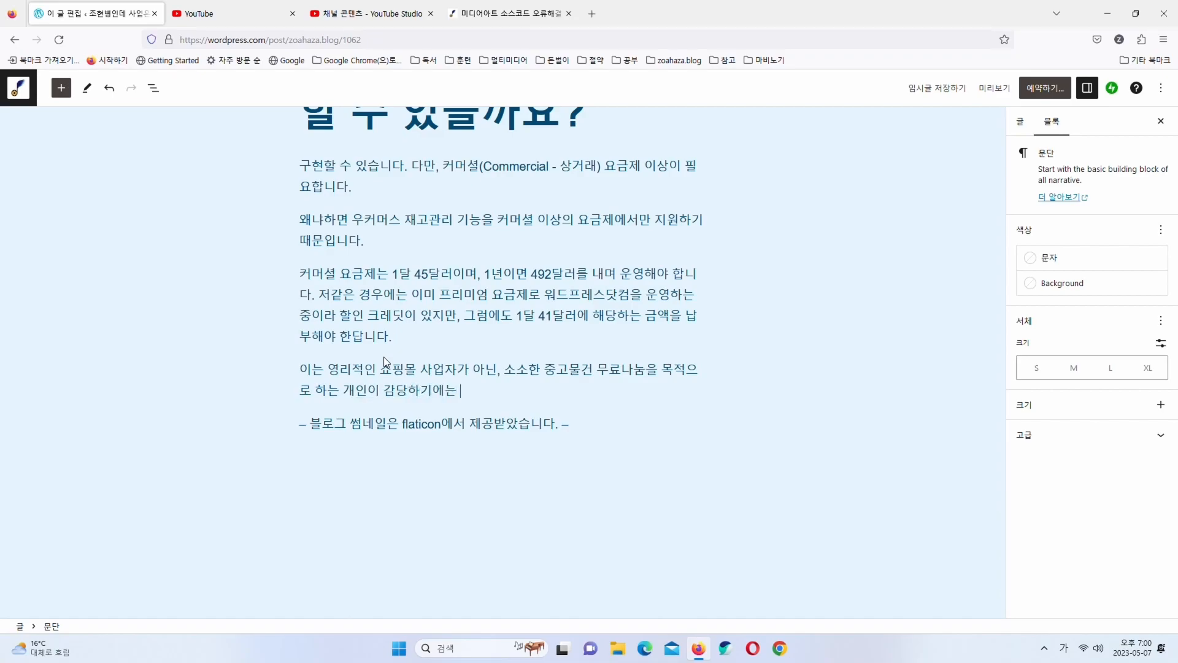
text(부담스러운 금액입니다.)
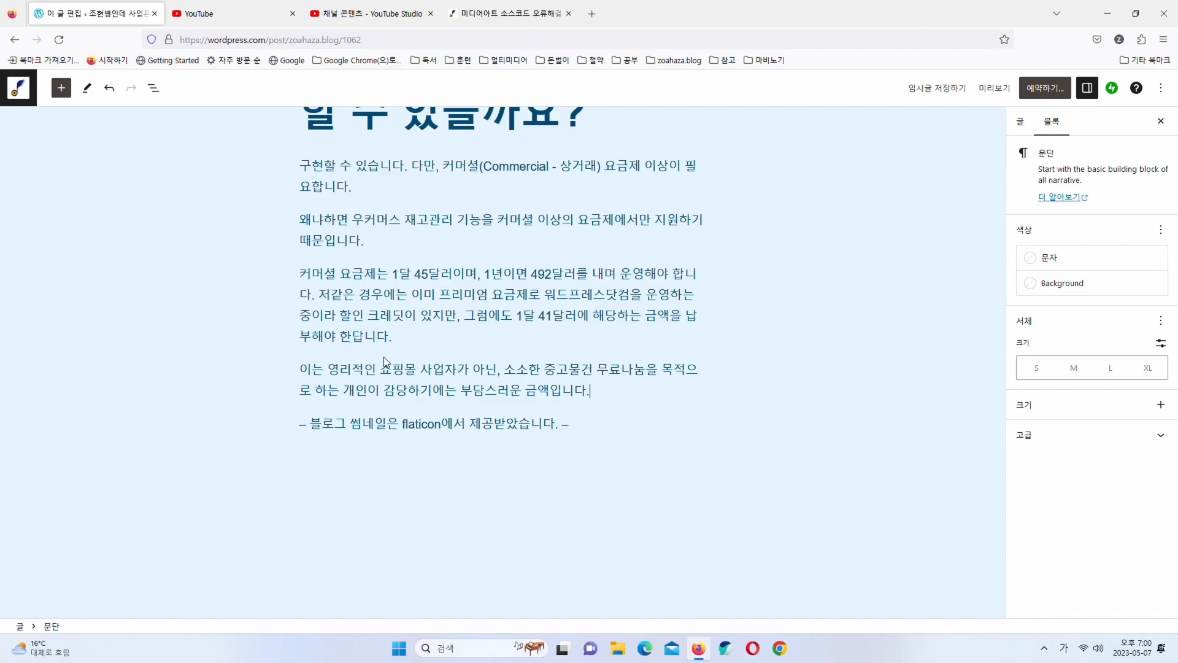
Add the sentence "따라서, 해당 쇼핑몰의 기능을 워드프레스닷컴에서 구현하는 것은 추천드리지 않습니다." and start a new paragraph
text(따라서,)
text( 해당 쇼)
text(핑몰의 기능을 웹)
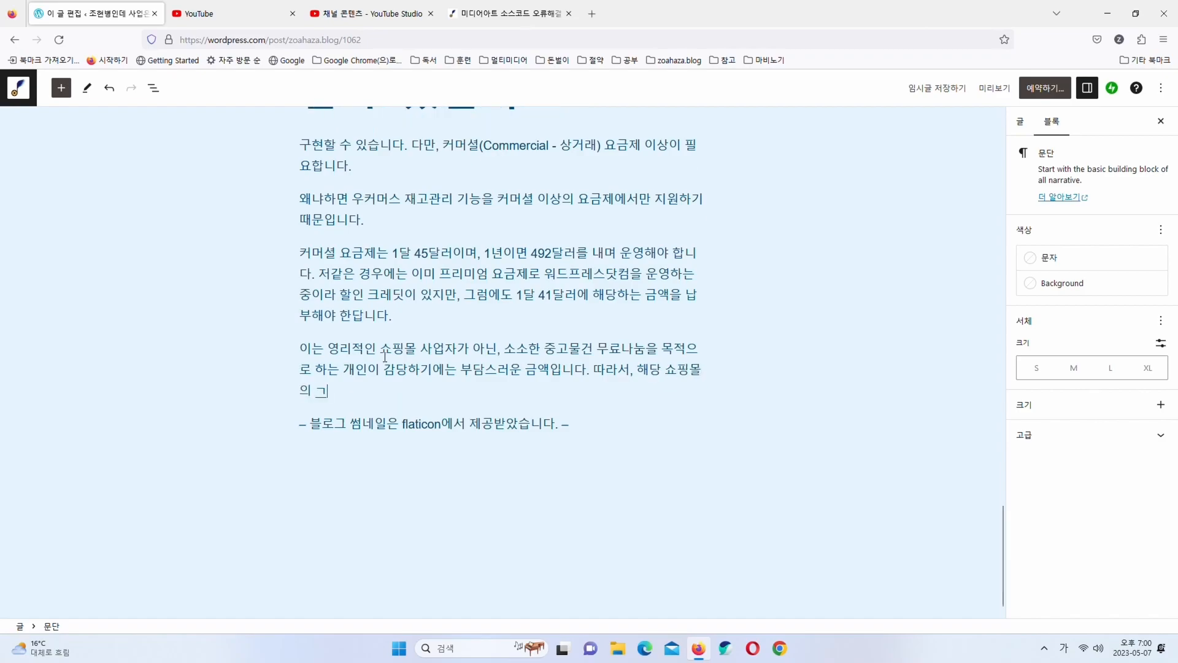
text(드프레스닷컴에서 이)
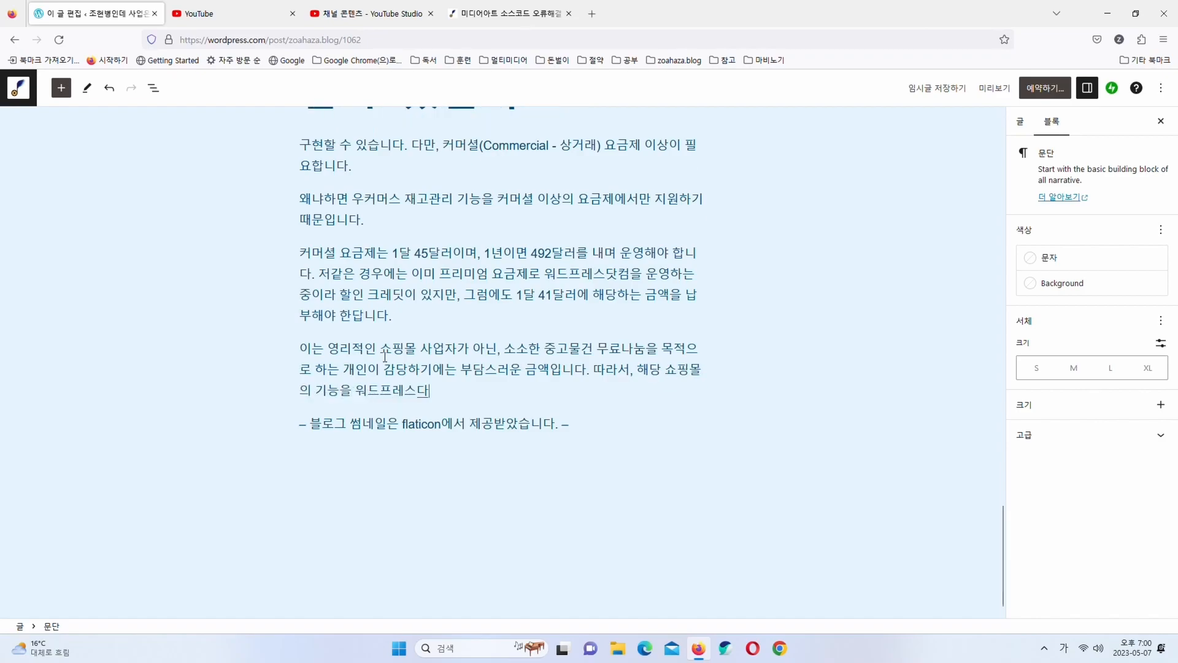
text(운영하는)
key(BackSpace)
key(BackSpace)
key(BackSpace)
key(BackSpace)
key(BackSpace)
text(구)
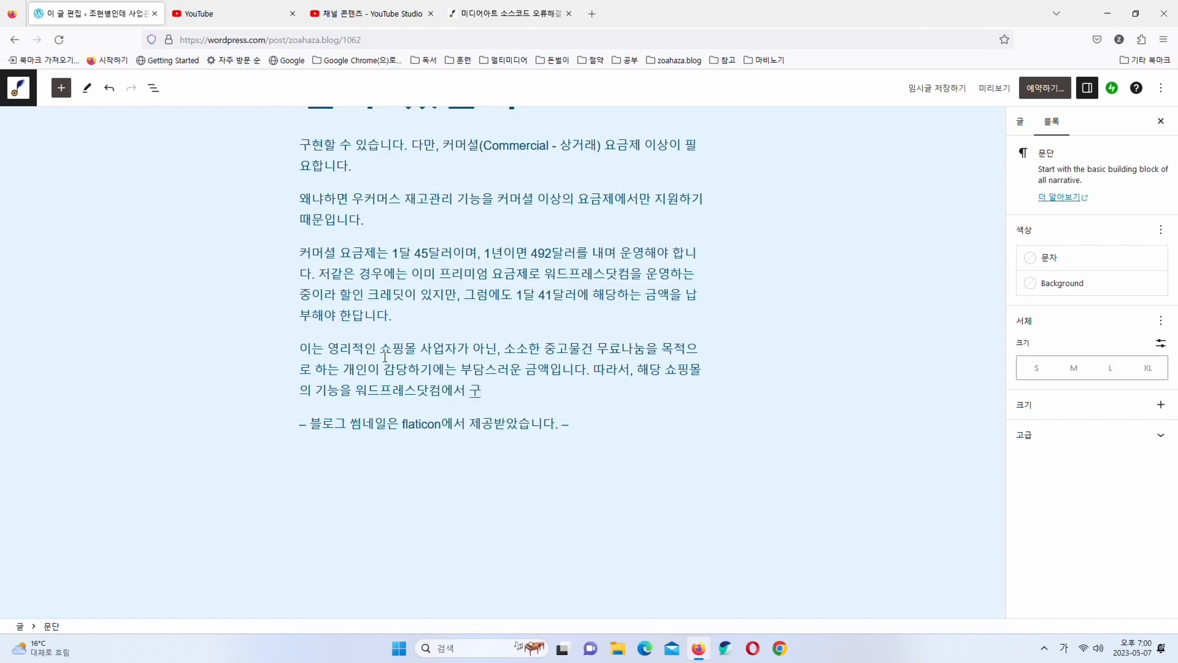
text(현하는 것은 ㅊ추천드리지 안홋습니다.)
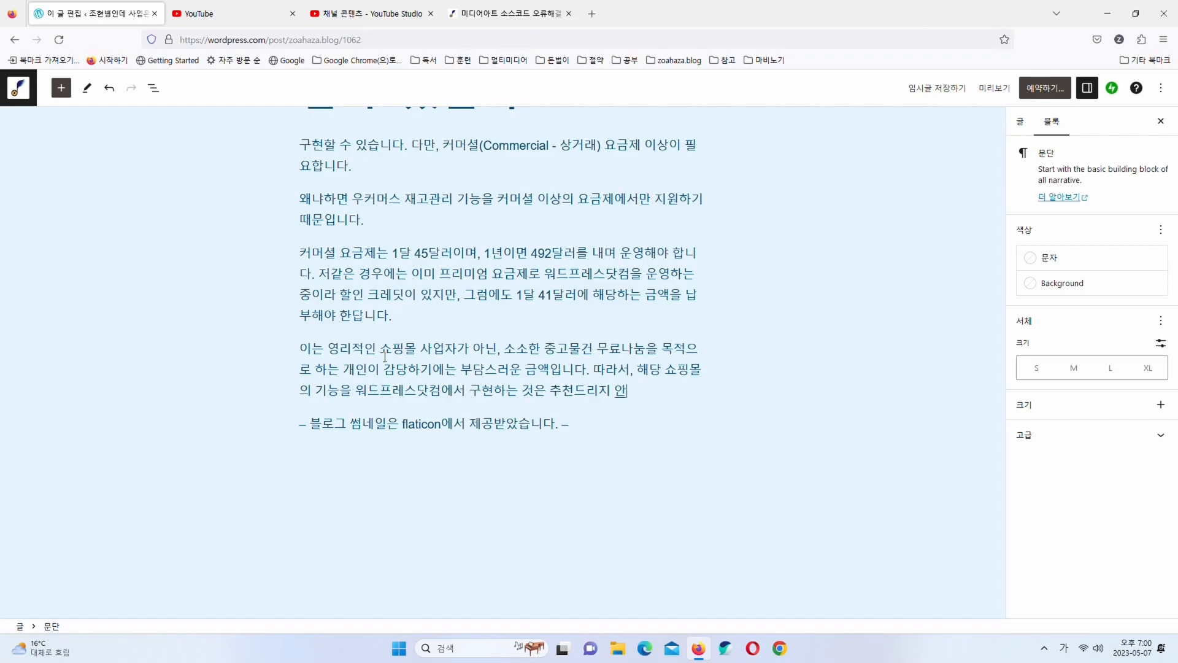
key(Return)
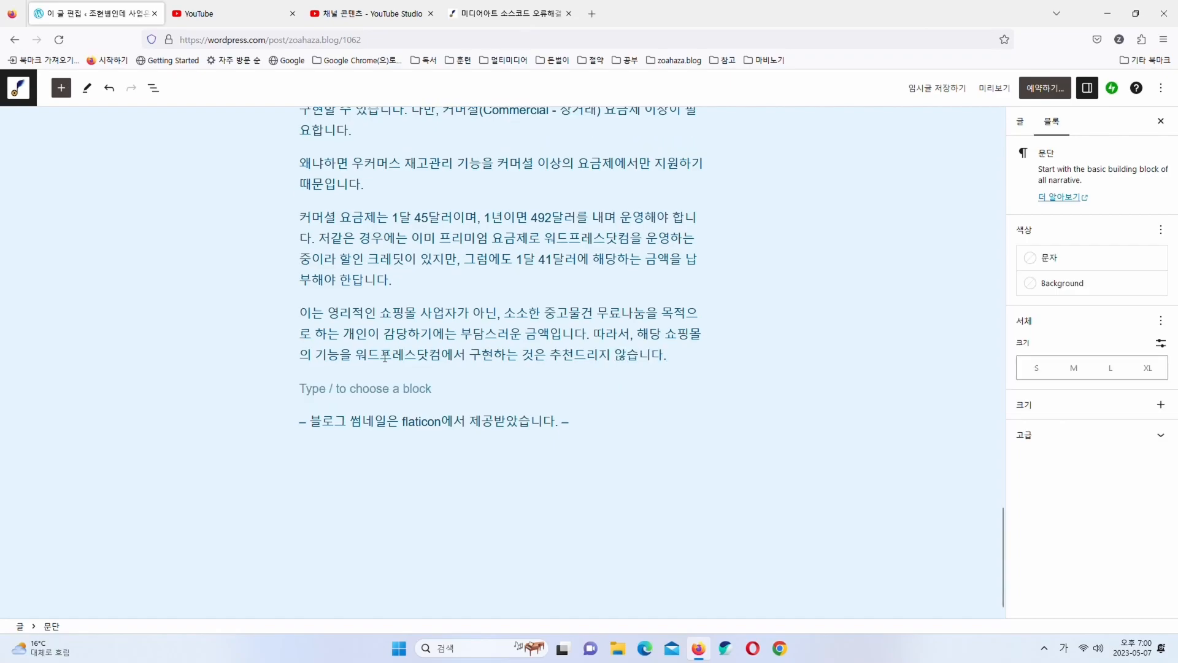
Begin the new paragraph with "설치형 워드프레스라면 어지간해서는 더 저렴하게"
text(설치형)
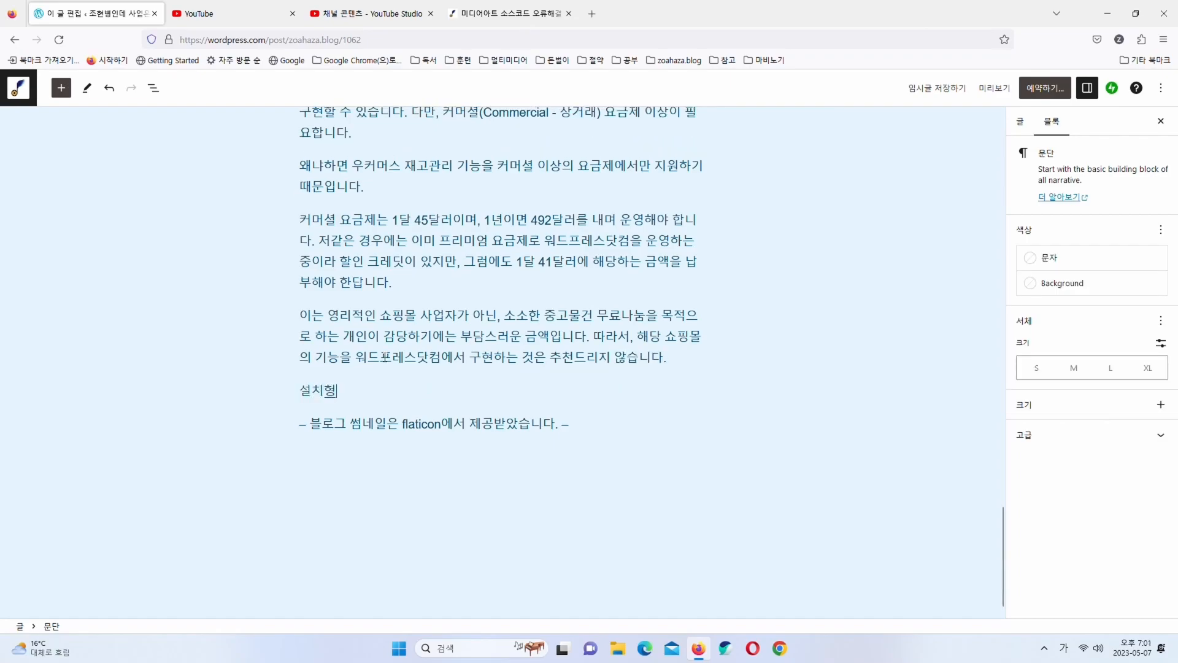
text( 워드프레스라면 ㅇ)
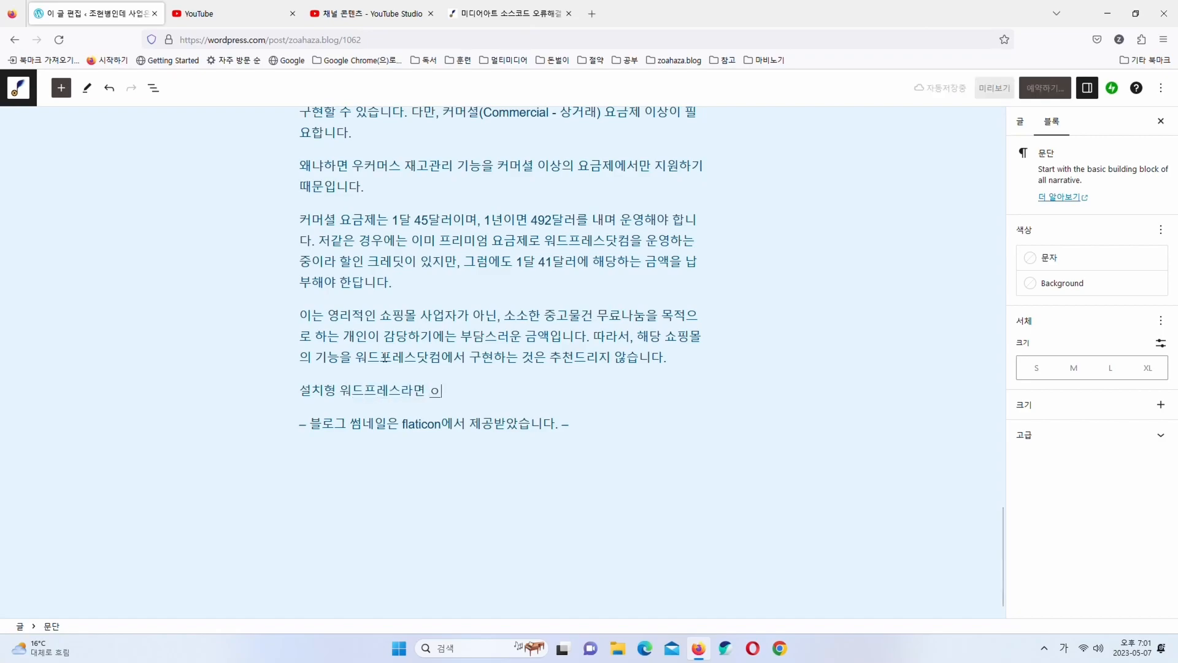
key(BackSpace)
text(어지간)
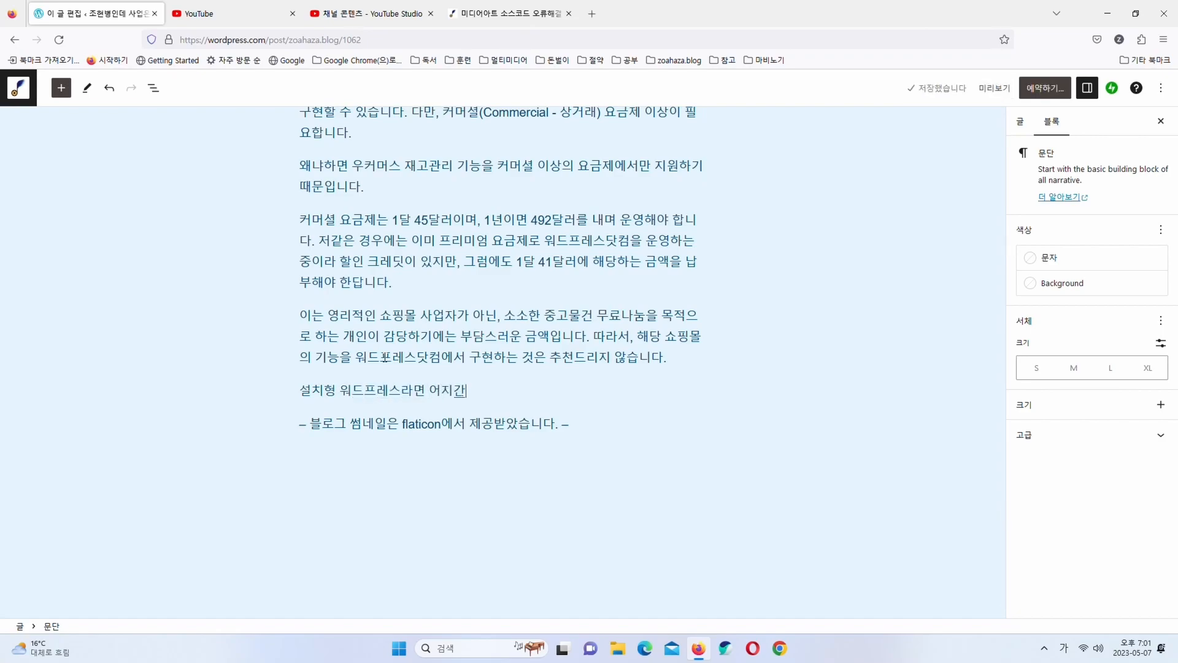
text(했서는 더 저렴하게)
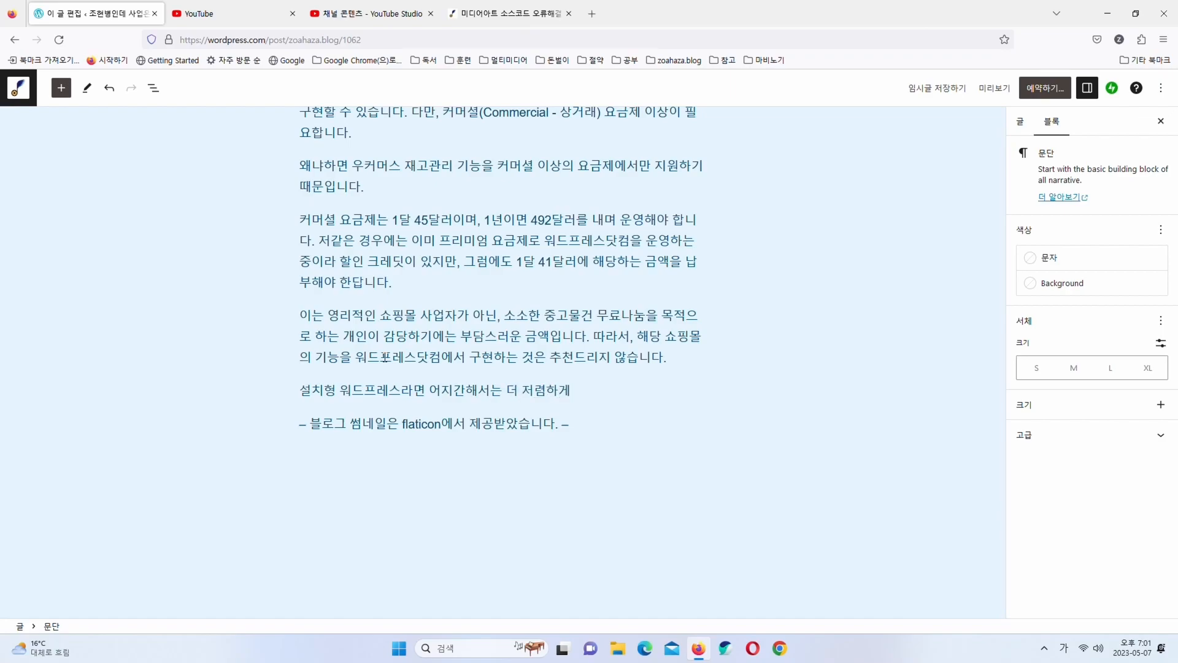
Insert "워드프레스닷컴의 커머셜 요금제보다는" before "어지간해서는" in the last paragraph
text(워드프레스닷컴의 )
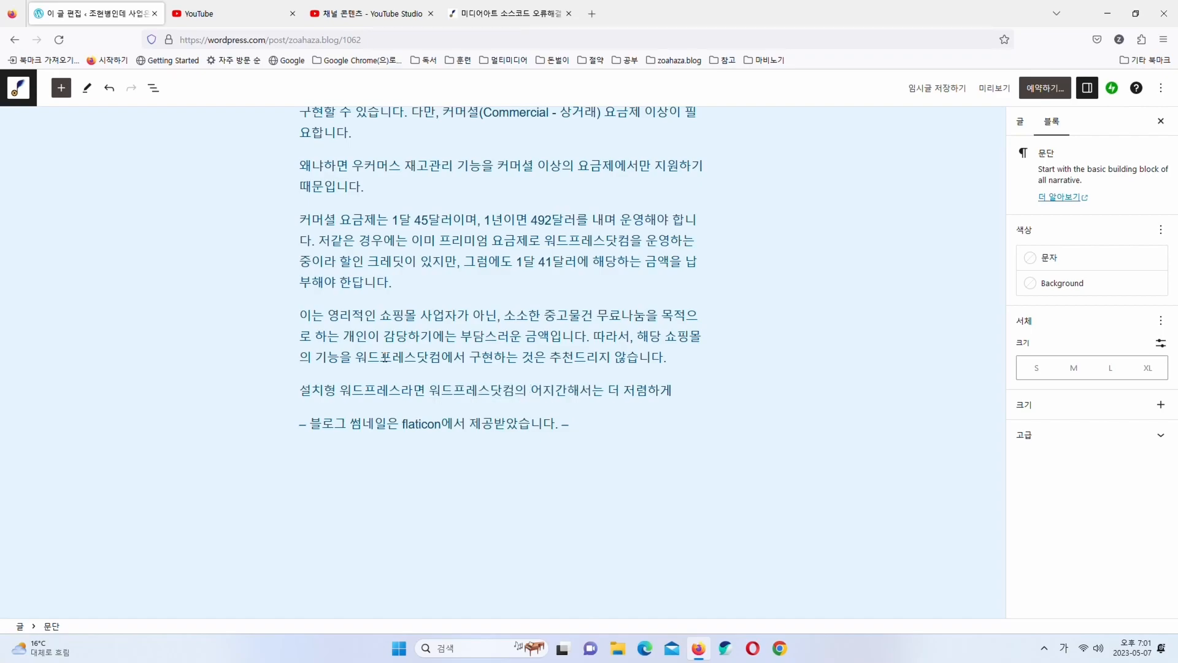
text(커머셜)
key(BackSpace)
key(BackSpace)
key(BackSpace)
key(BackSpace)
key(BackSpace)
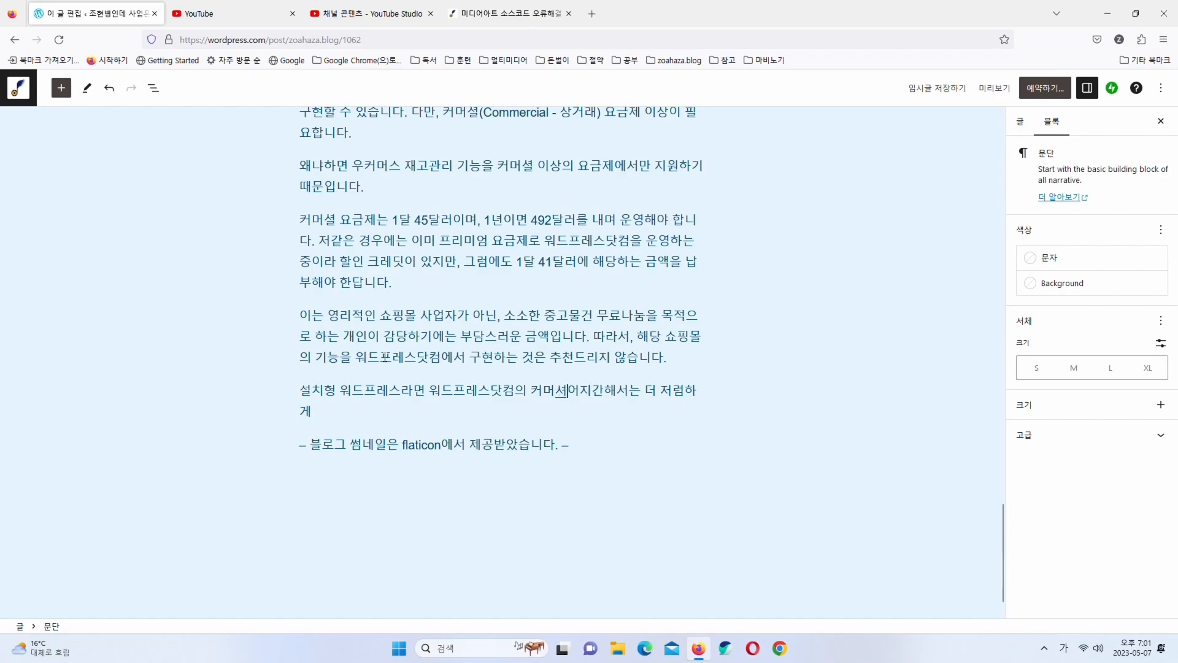
text(커머셜 요금제ㅗ)
key(BackSpace)
text(보다는 )
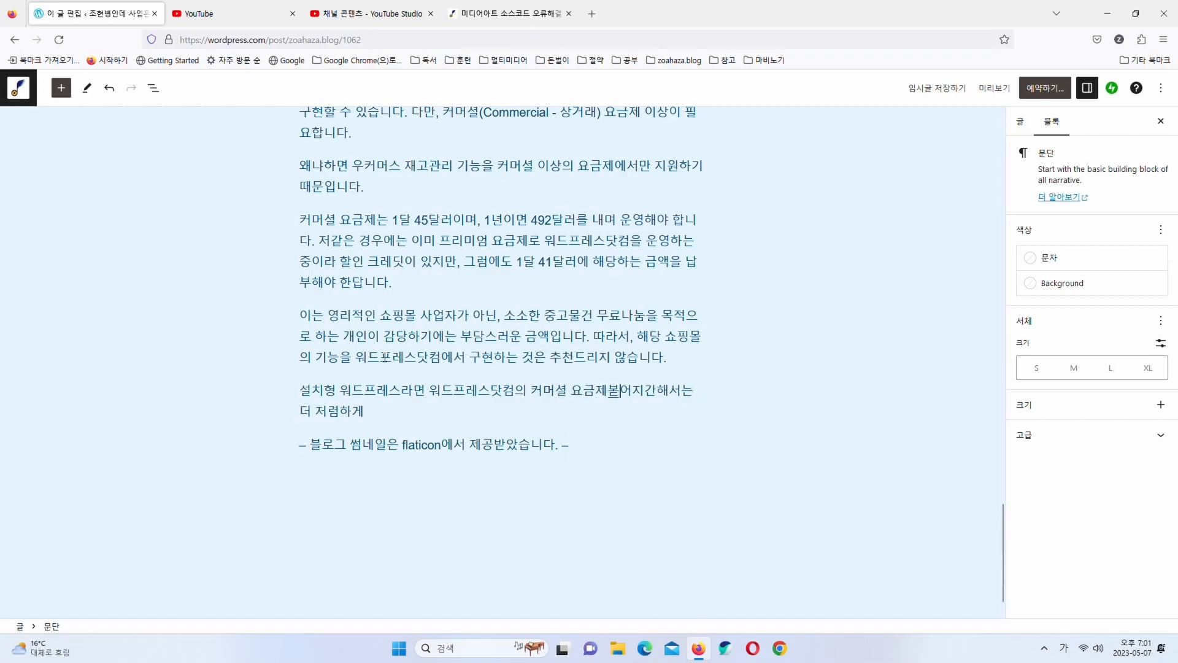
Complete the last paragraph's sentence with "운영이 가능합니다." as its ending
text(운영이 가능합)
text(니다. 아주아주 붐비)
text(는 )
text(성공)
key(BackSpace)
key(BackSpace)
key(BackSpace)
key(BackSpace)
key(BackSpace)
key(BackSpace)
key(BackSpace)
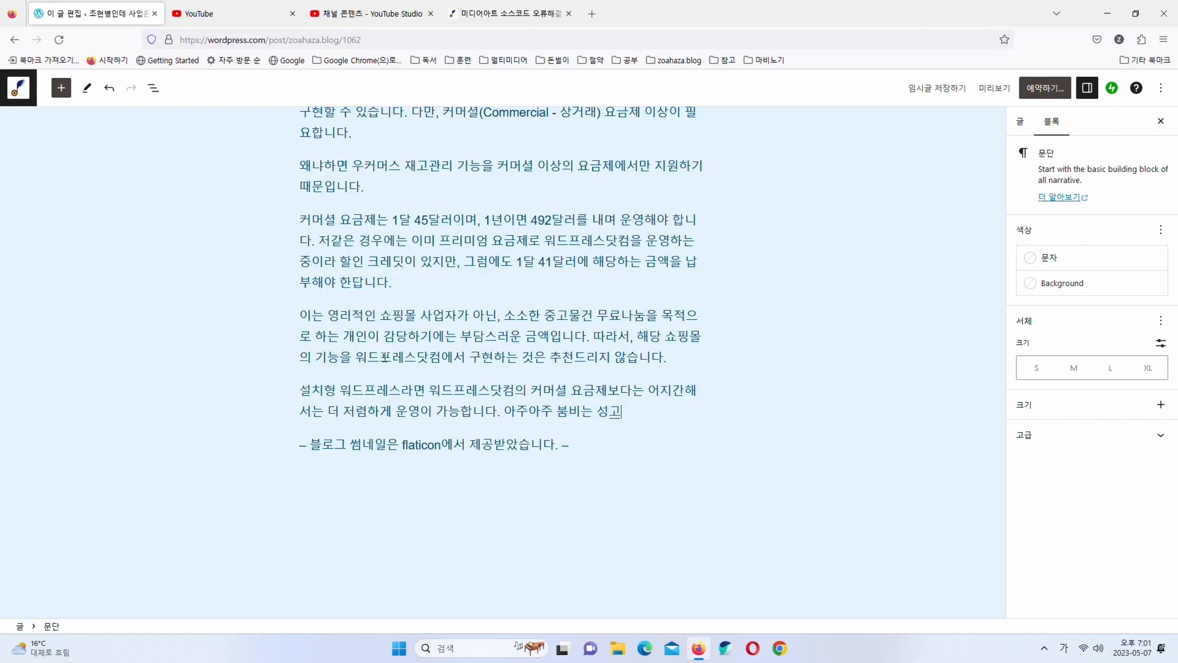
key(BackSpace)
key(BackSpace)
key(BackSpace)
key(BackSpace)
key(BackSpace)
key(BackSpace)
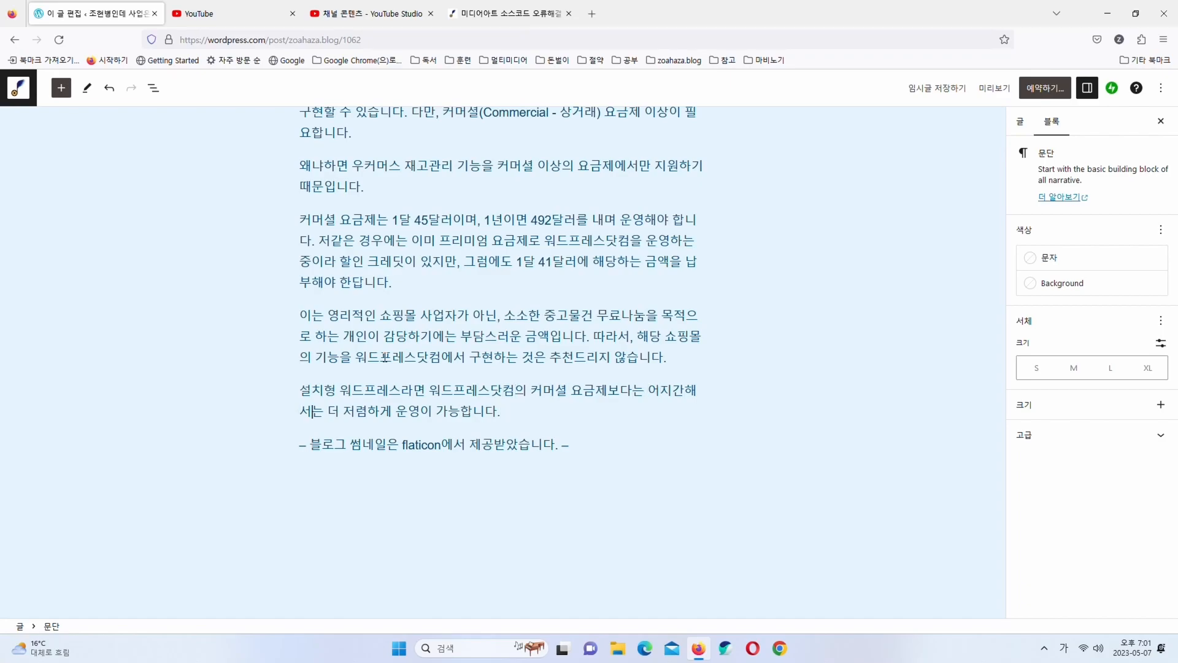
Remove "어지간해서는" from the last paragraph and insert "웬만하면" after "설치형 워드프레스라면"
key(BackSpace)
key(BackSpace)
key(BackSpace)
key(BackSpace)
key(BackSpace)
key(BackSpace)
key(BackSpace)
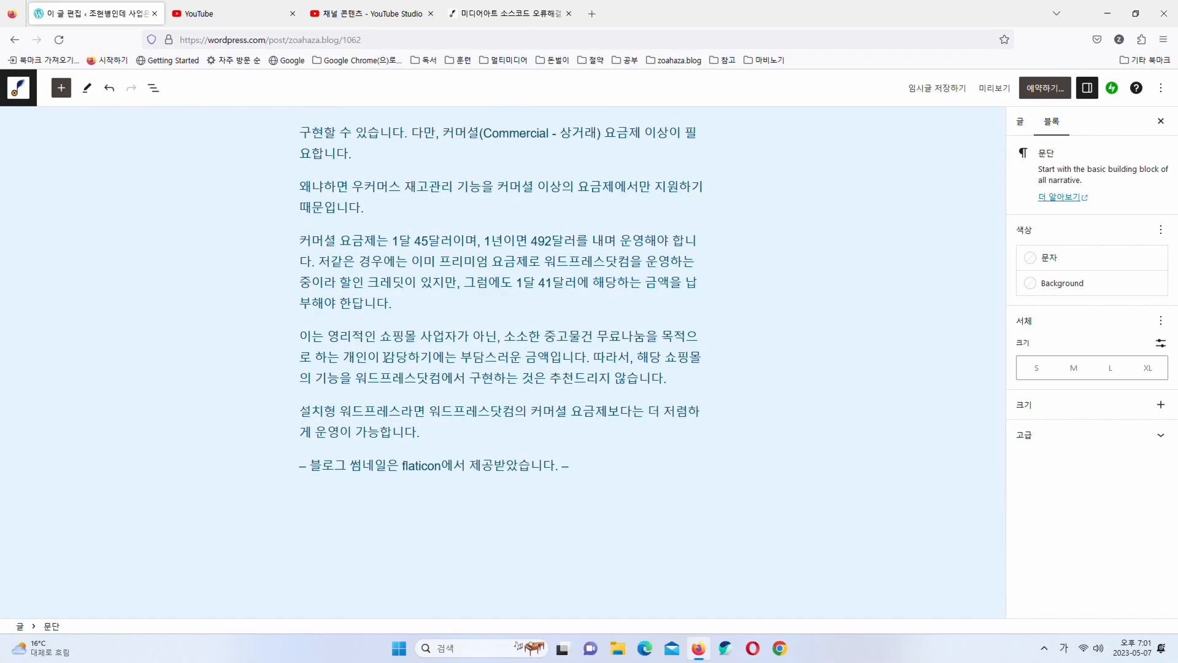
text(웬만하면)
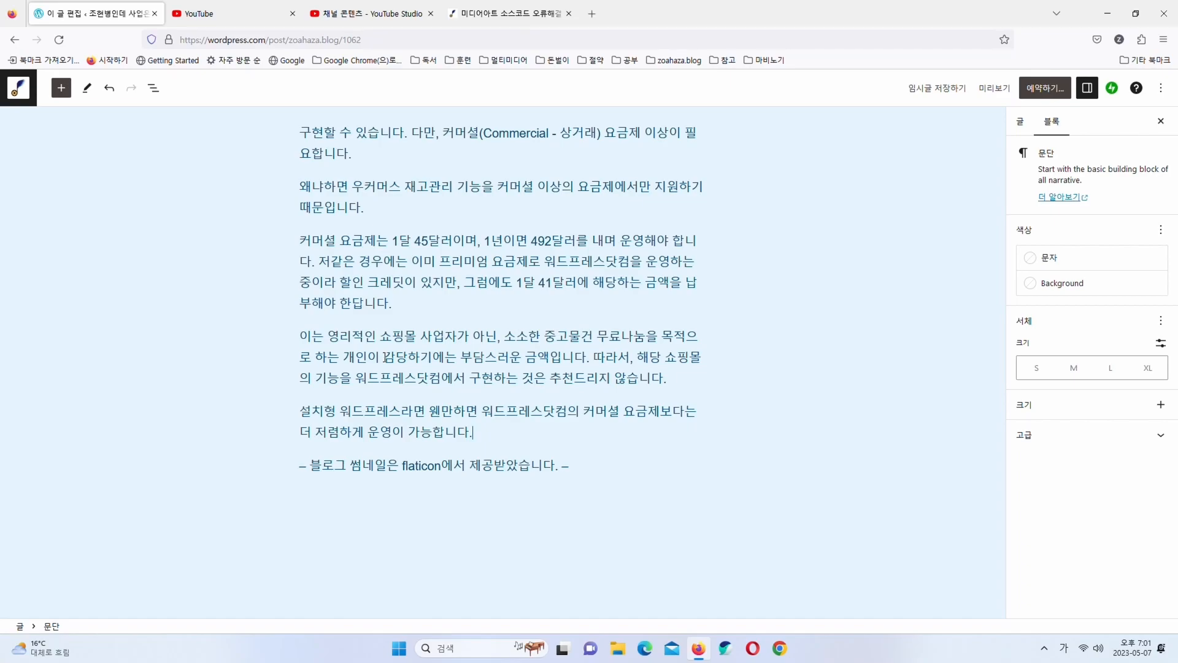
Start a new paragraph with "특히 실물배송이 필요한 품목이라면,"
key(Return)
text(특히)
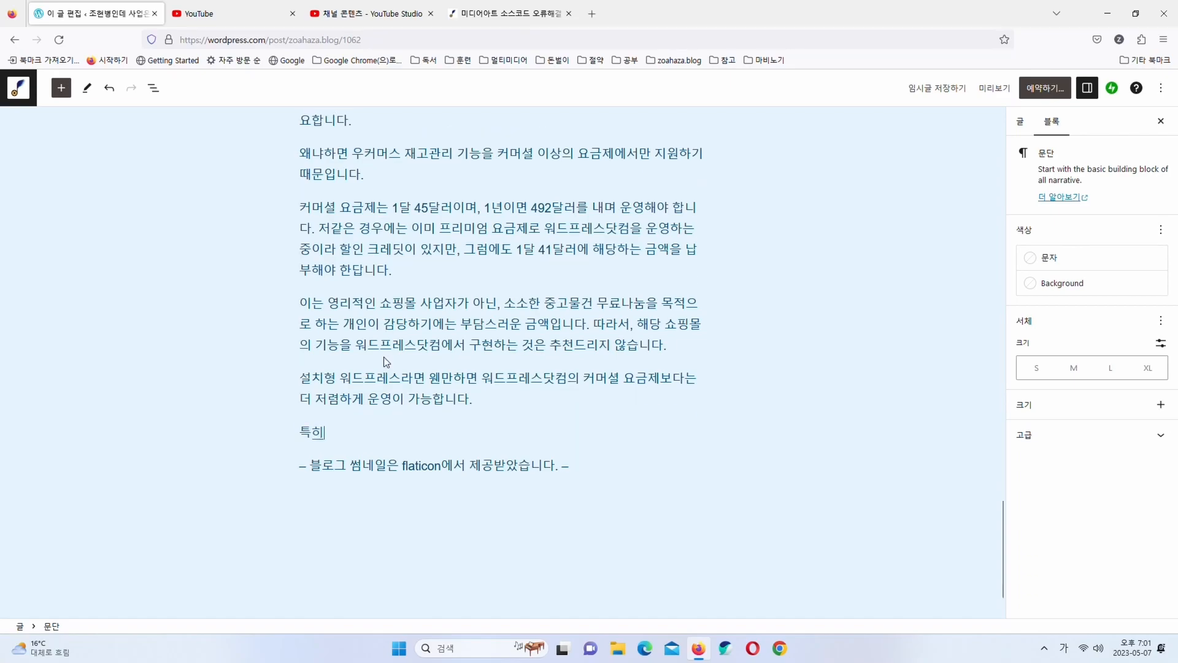
text( 실물배송이 필요한 품목이라면)
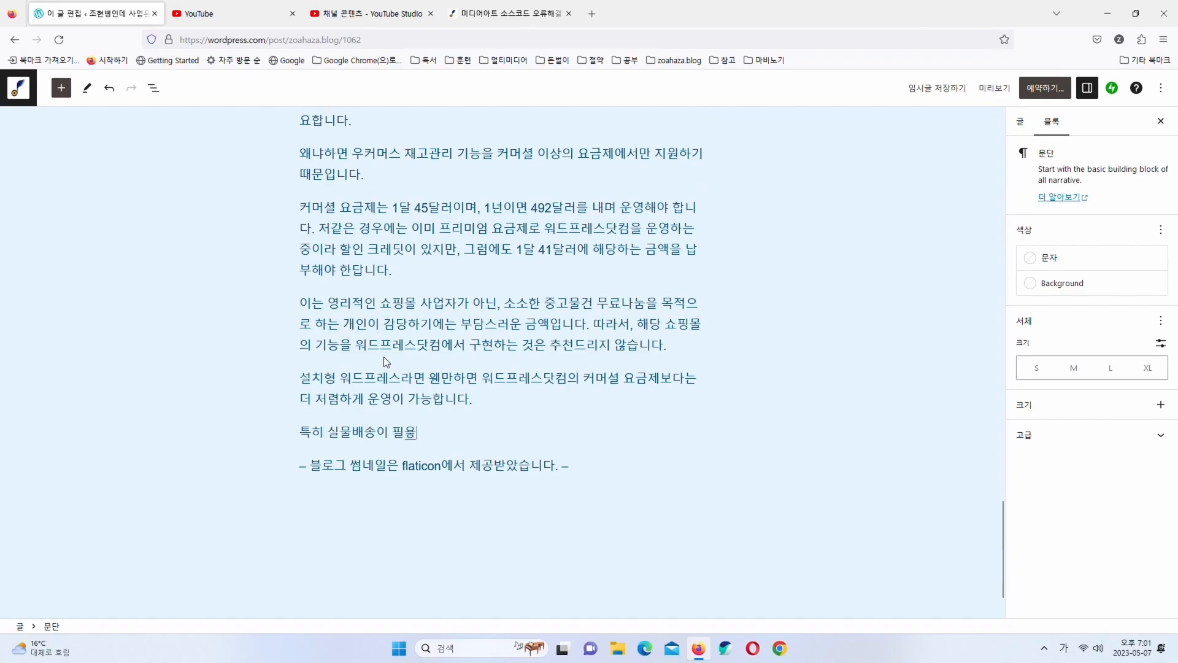
text(, 국내배송시)
key(BackSpace)
key(BackSpace)
key(BackSpace)
key(BackSpace)
key(BackSpace)
key(BackSpace)
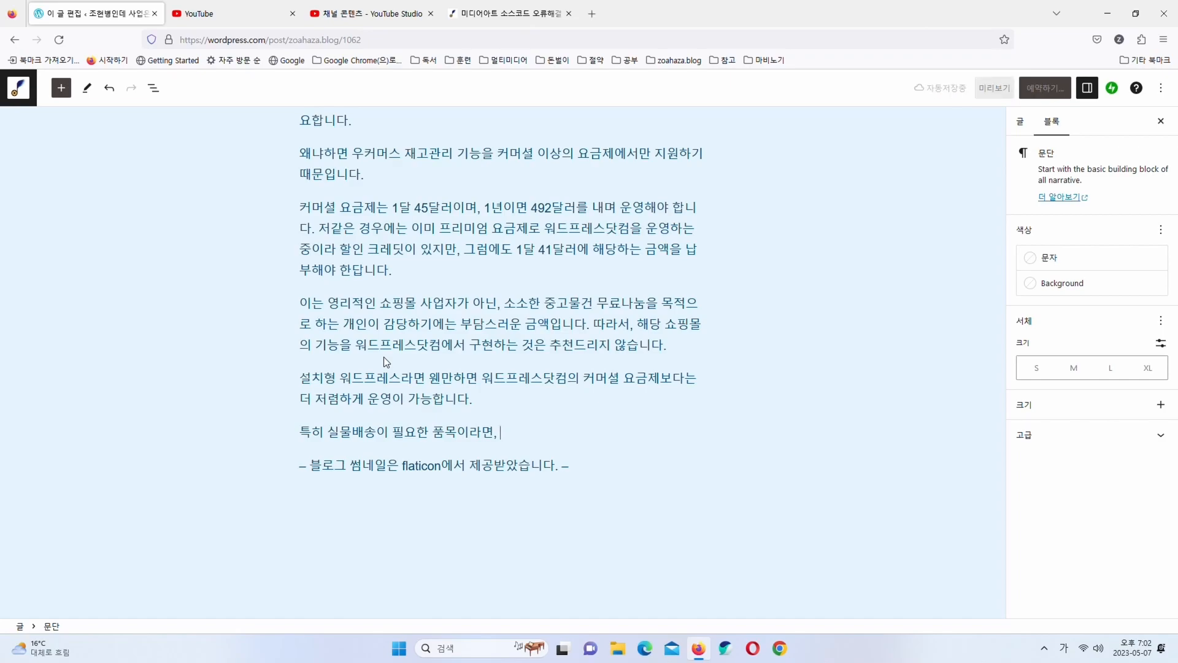
text(국내배송만 지원)
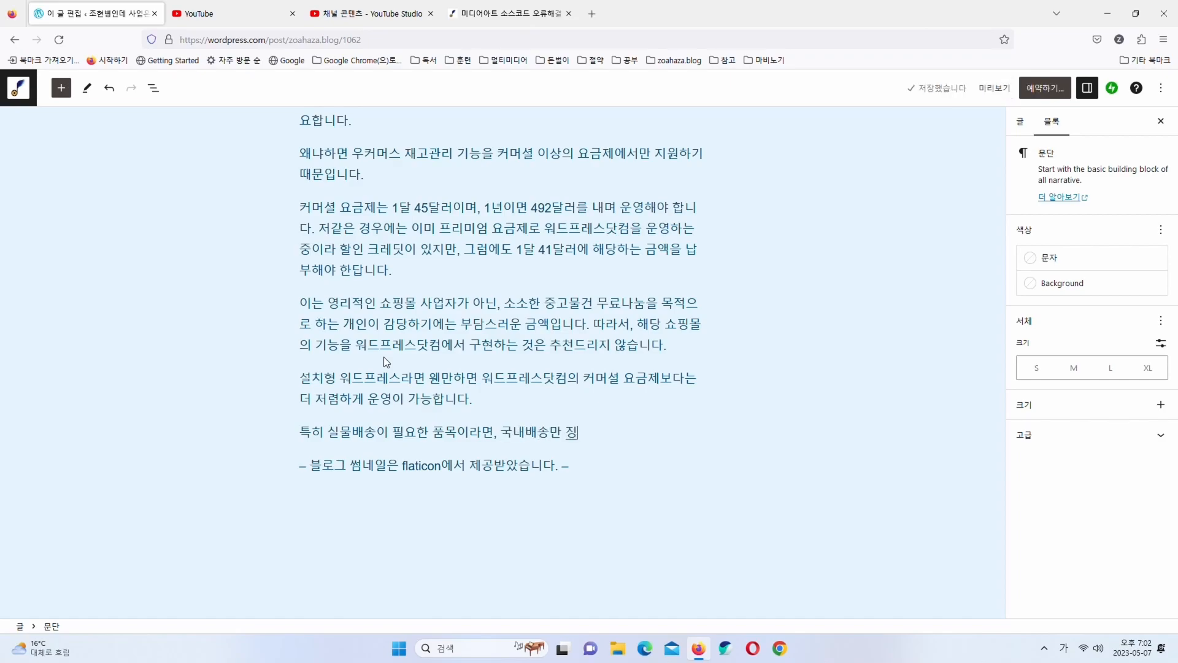
text(하는)
key(BackSpace)
key(BackSpace)
key(BackSpace)
key(BackSpace)
key(BackSpace)
key(BackSpace)
key(BackSpace)
key(BackSpace)
key(BackSpace)
key(BackSpace)
key(BackSpace)
Continue the new paragraph with "십중팔구 국내배송만을 지원하는 쇼핑몰을 운영하게 될 텐데,"
text(십중)
text(팔구 국내배송으)
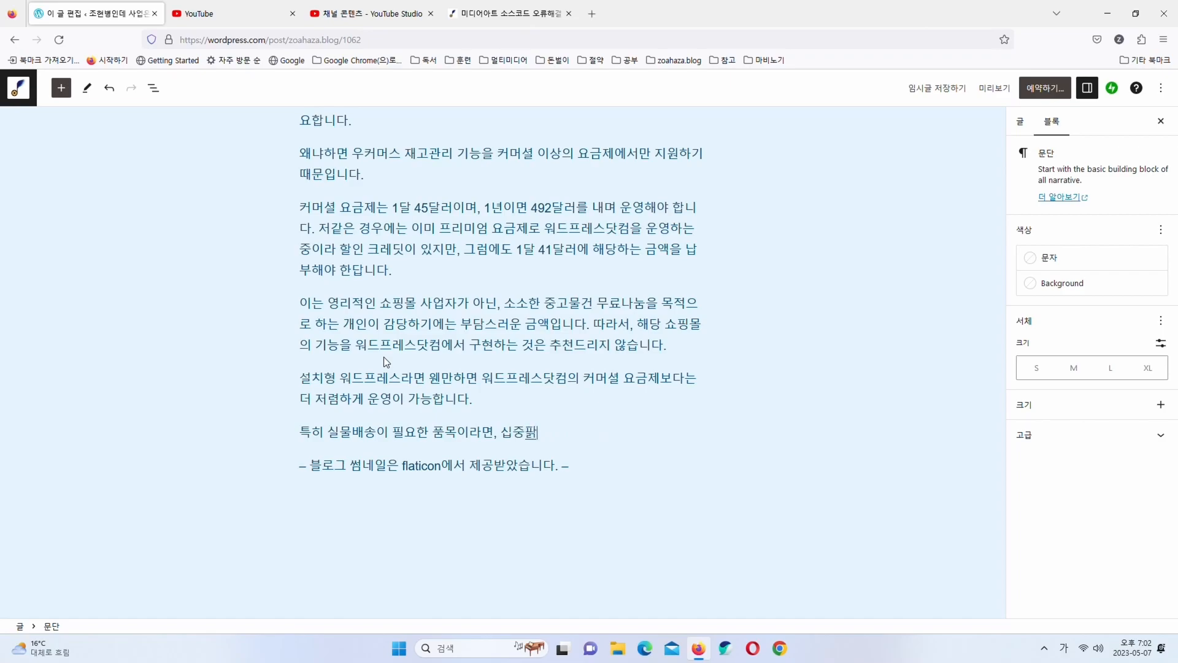
key(BackSpace)
text(만을 지원하는 )
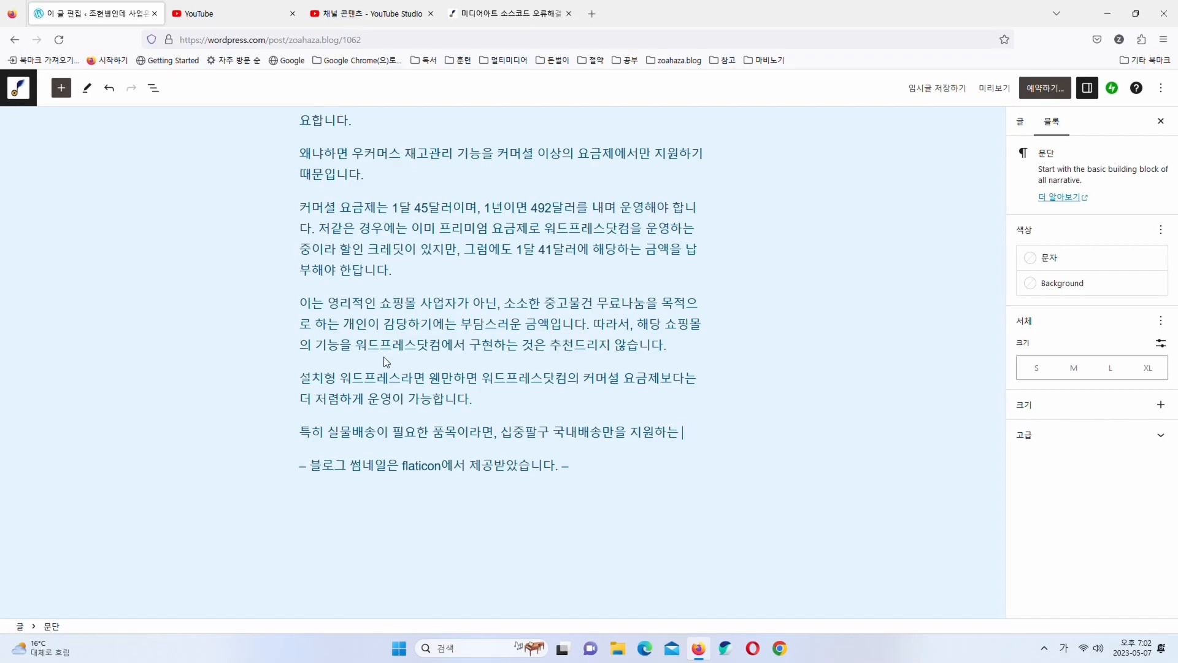
text(쇼핑몰을 운영해)
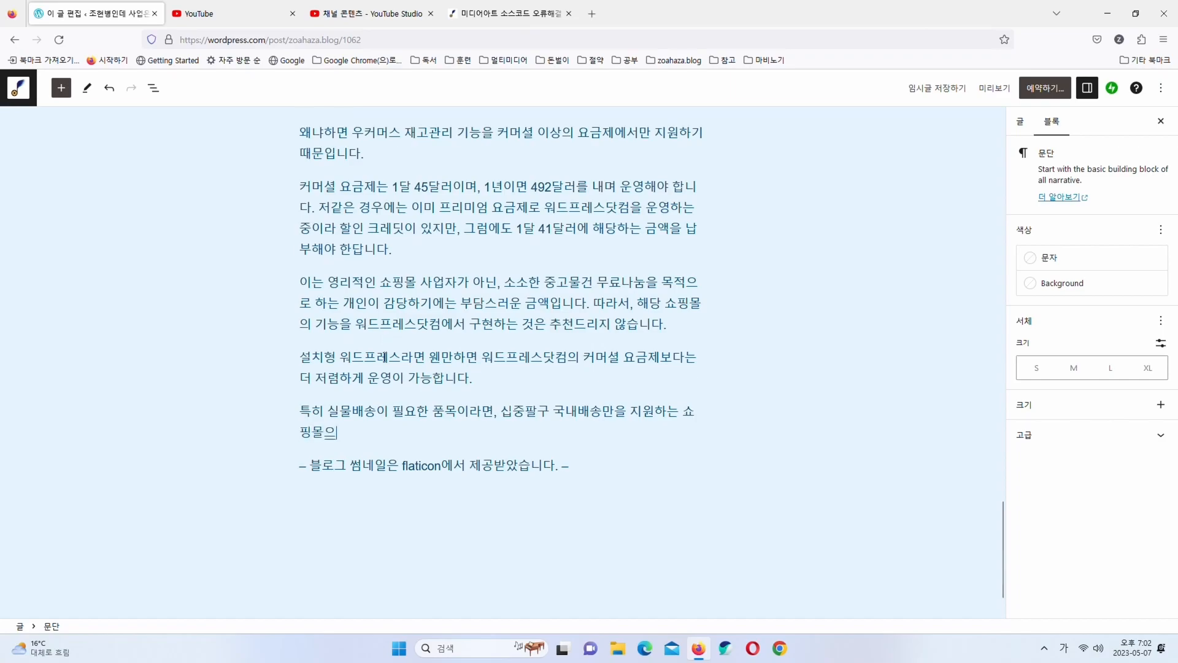
key(BackSpace)
text(하게 될 텐데, 국내)
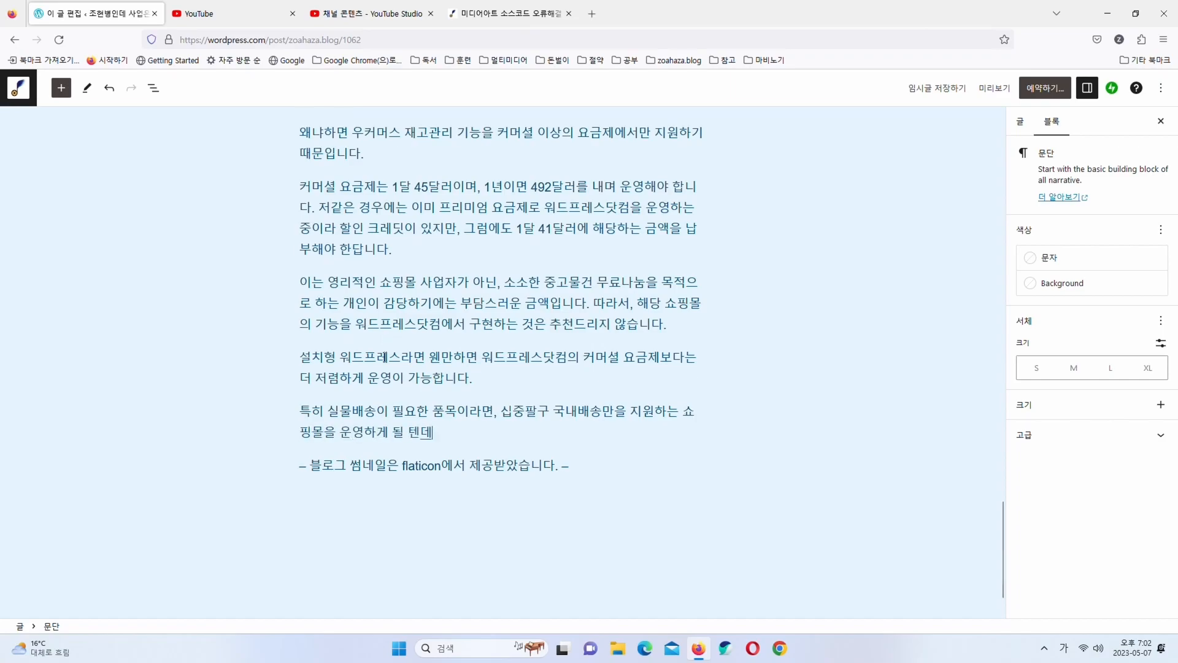
key(BackSpace)
key(BackSpace)
Finish the sentence with "그렇다면 국내 호스팅을 쓰는 게 비용대비 가장 효율적입니다." and begin another with "이러한"
text(그렇다면 국내 회)
key(BackSpace)
text(스팅)
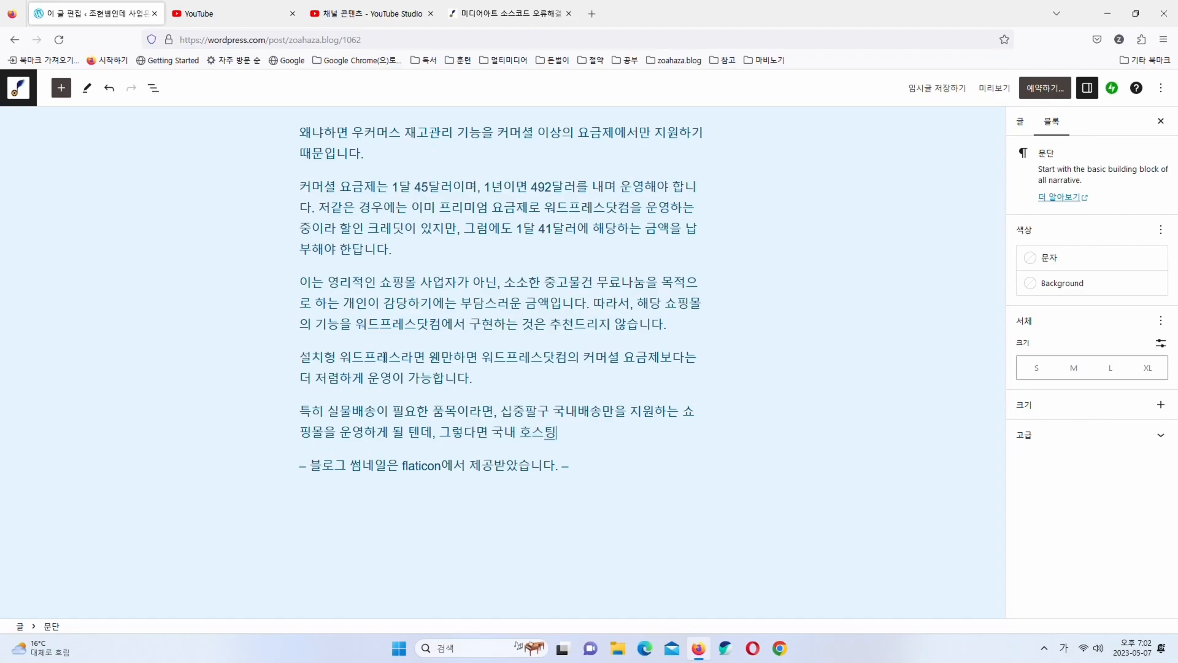
text(을 쓴는 게 시)
text( 비용대비 가장 효)
text(율적입니다. ㅇ)
text(러한 케)
key(BackSpace)
key(BackSpace)
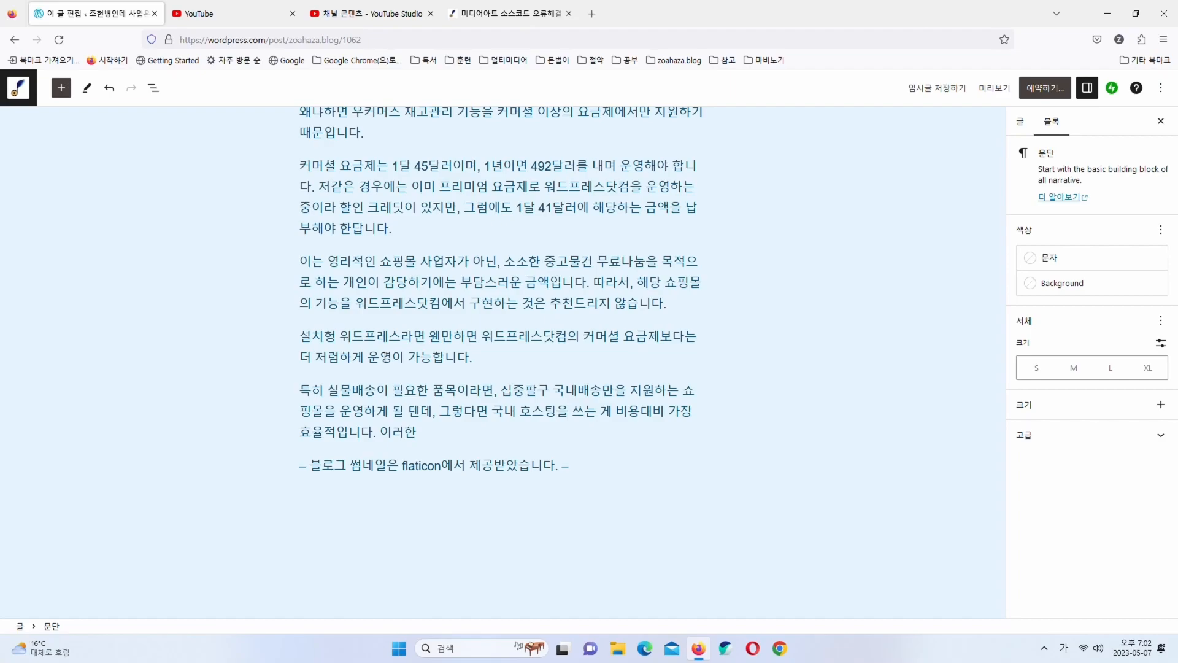
Continue the sentence after "이러한" with "경우라면 특히나 설치형 워드프레스의 운영비용을 더 아낄 수 있기 때문에,"
text(경우라면 특히나)
text(설치형 워드프레스의)
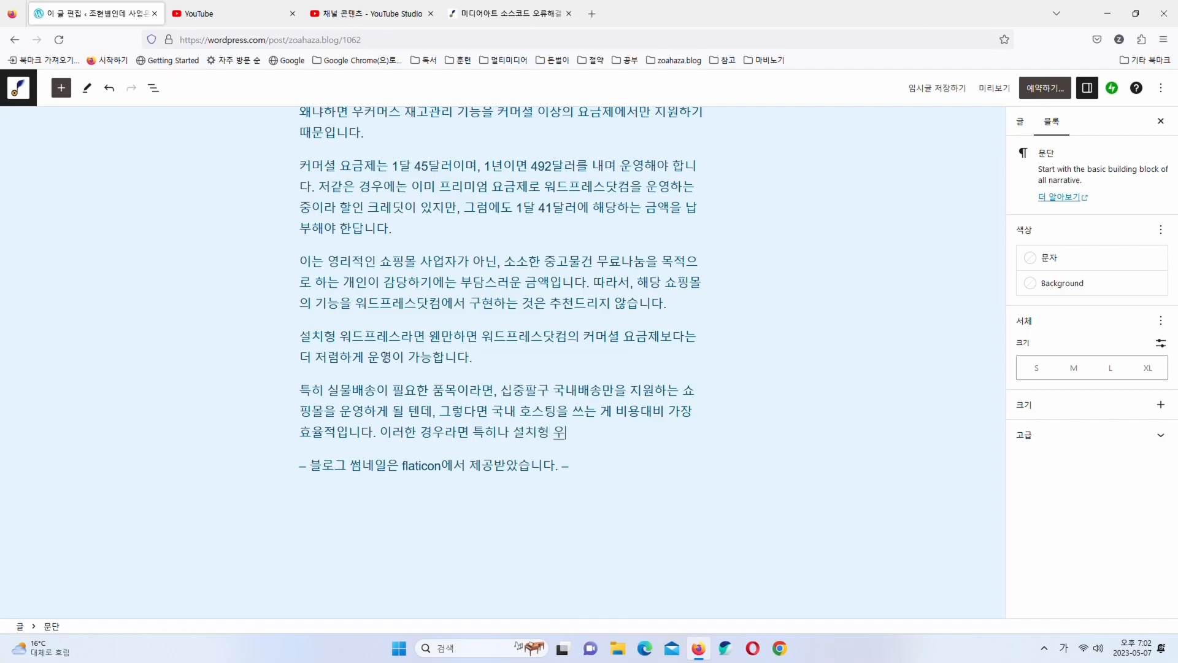
key(BackSpace)
key(BackSpace)
text(의 운영비용을 더 아낄)
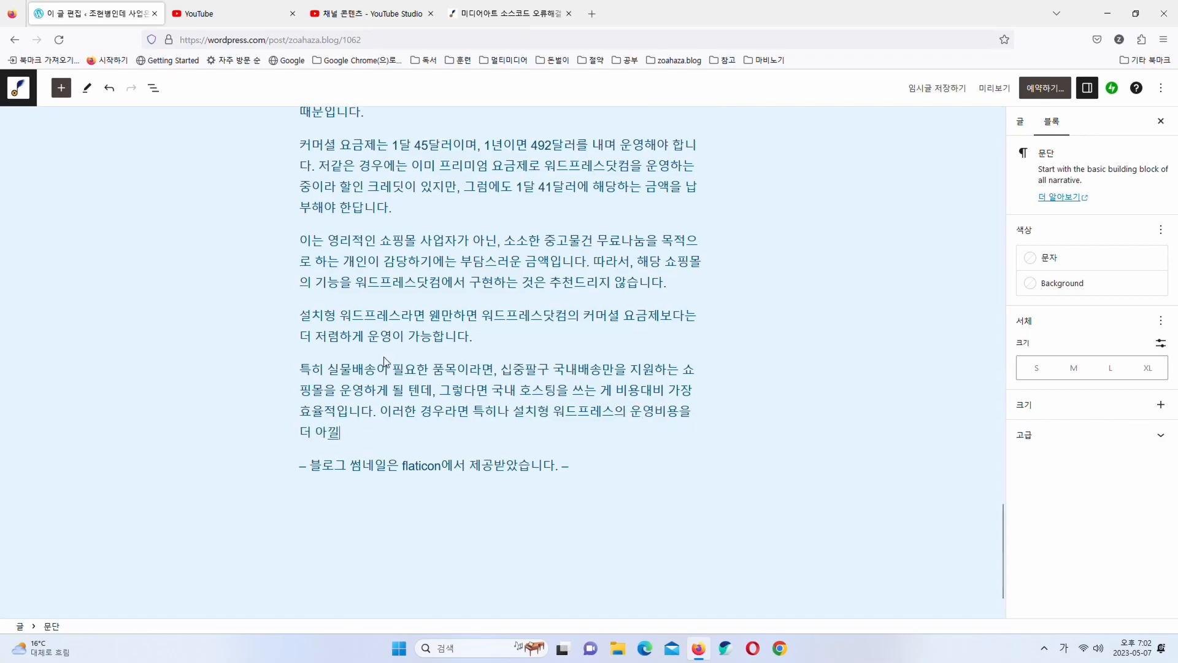
text( 수 있기 뜨문에, )
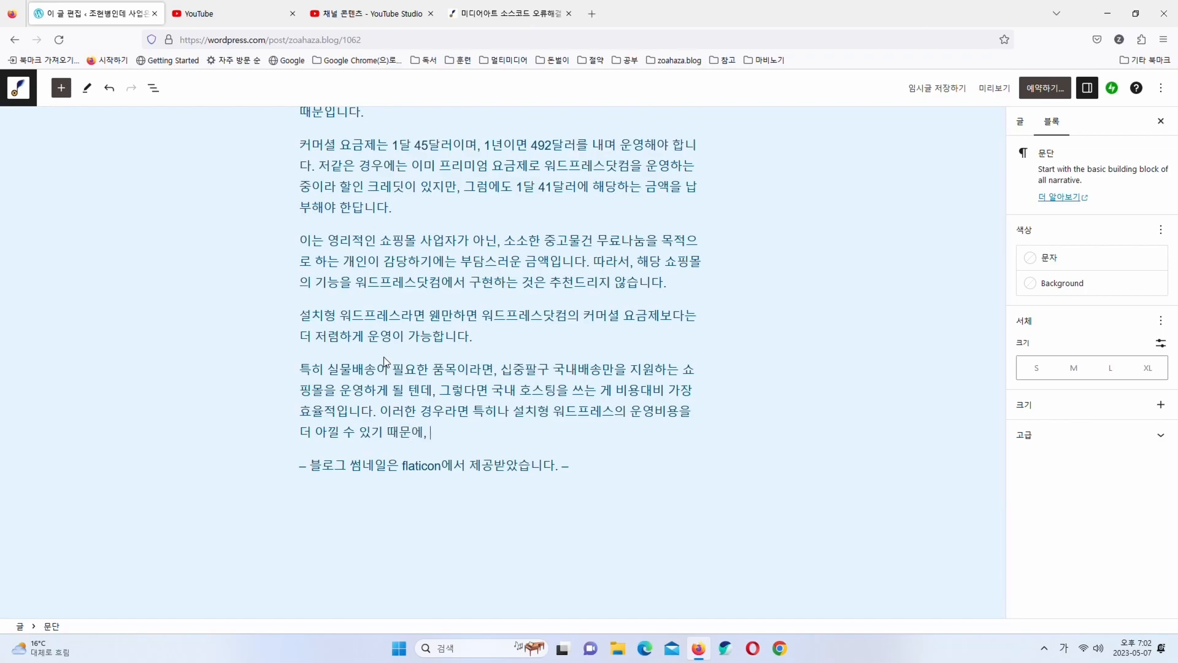
Replace the trailing "기 때문에," with "습니다." so the paragraph ends in "더 아낄 수 있습니다."
text(워듶프레스 ㄷ)
text(닷컴의 커머셜 요금제)
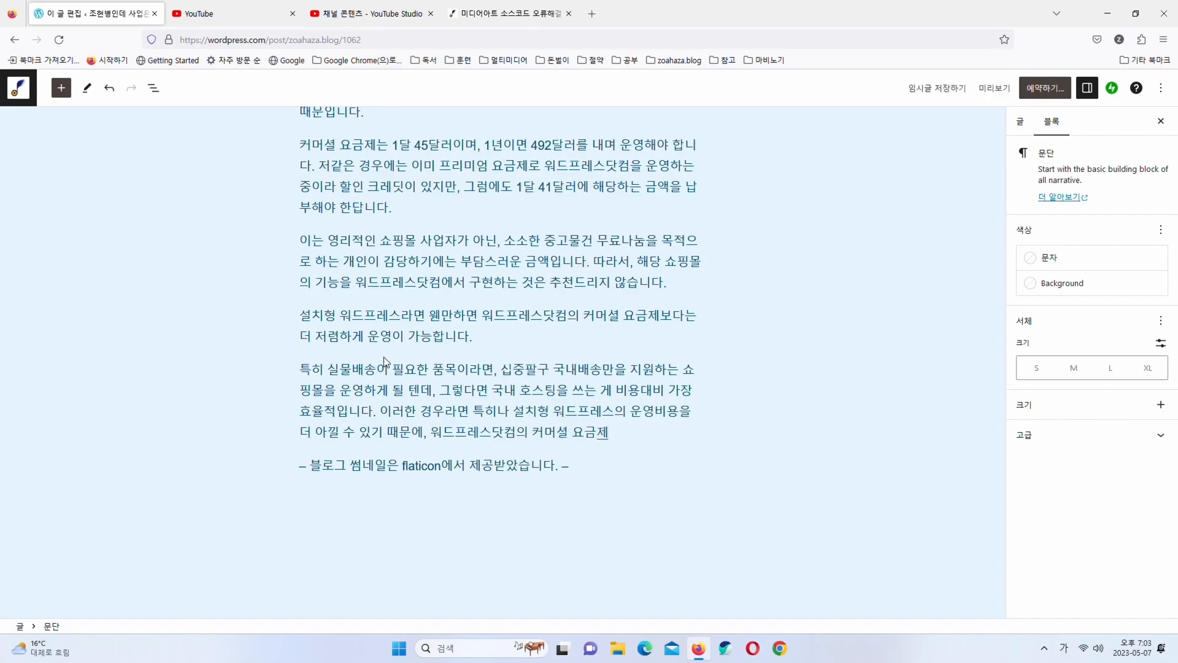
key(BackSpace)
key(BackSpace)
key(BackSpace)
key(BackSpace)
key(BackSpace)
key(BackSpace)
key(BackSpace)
key(BackSpace)
key(BackSpace)
key(BackSpace)
key(BackSpace)
key(BackSpace)
key(BackSpace)
key(BackSpace)
key(BackSpace)
key(BackSpace)
key(BackSpace)
key(BackSpace)
key(BackSpace)
key(BackSpace)
key(BackSpace)
key(BackSpace)
key(BackSpace)
text(습니다.)
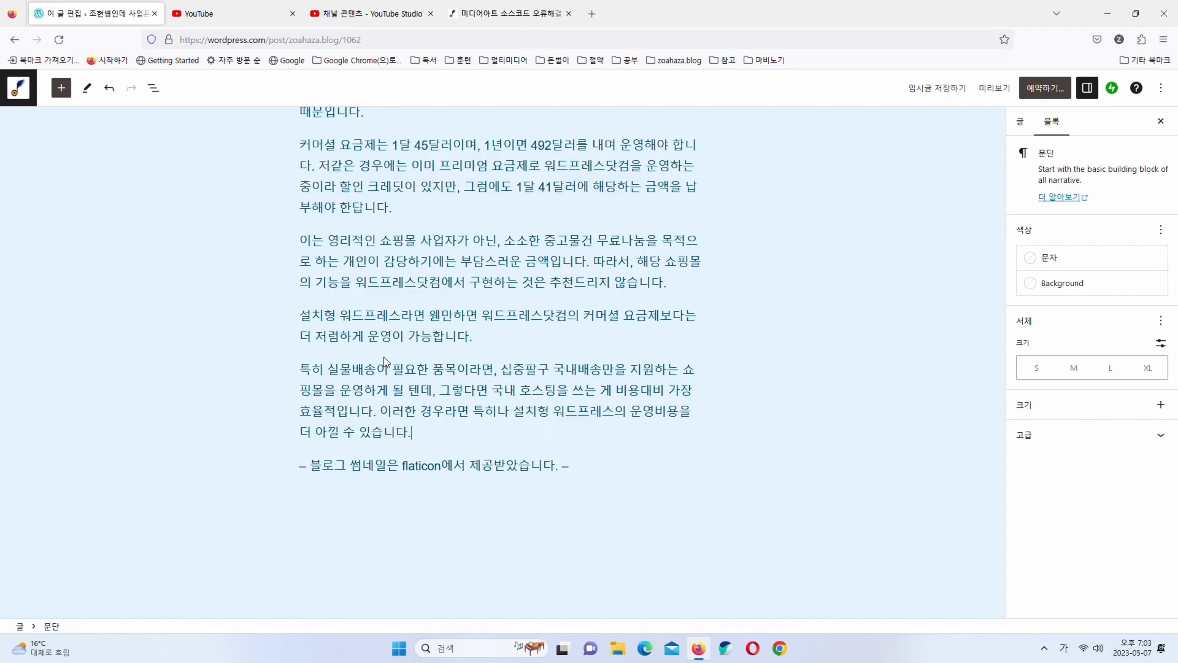
Proofread section 3 on WordPress.com shop features, from its heading down to the last paragraph about domestic hosting
scroll(567, 361, up, 3)
scroll(568, 361, up, 4)
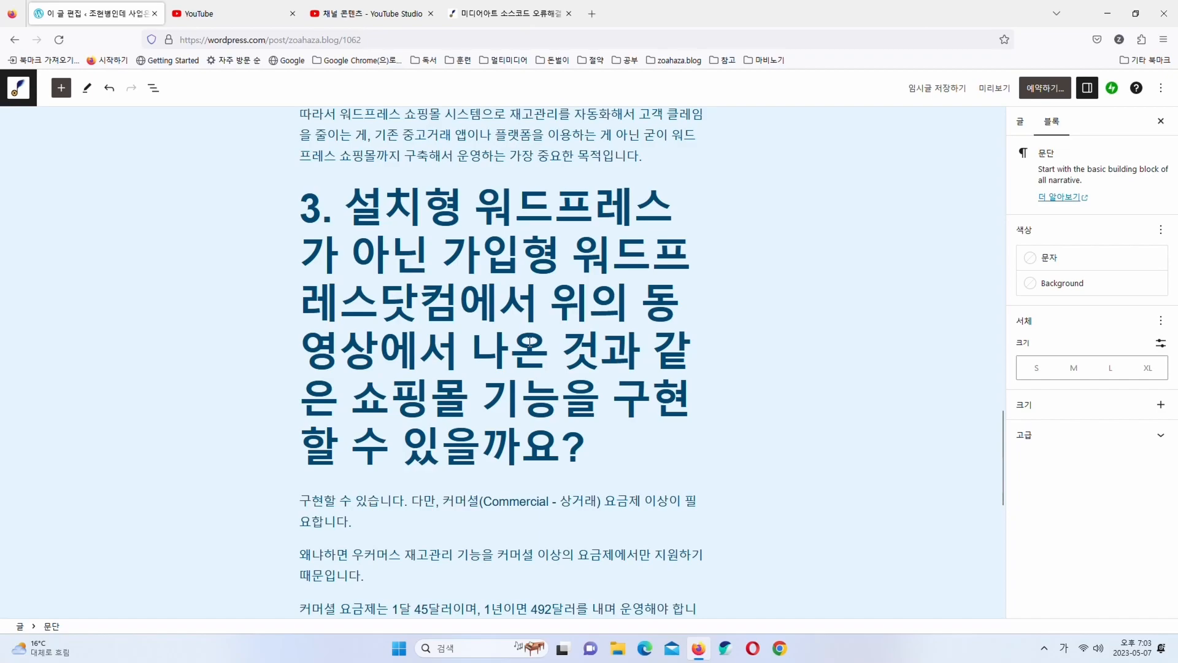
scroll(530, 341, down, 4)
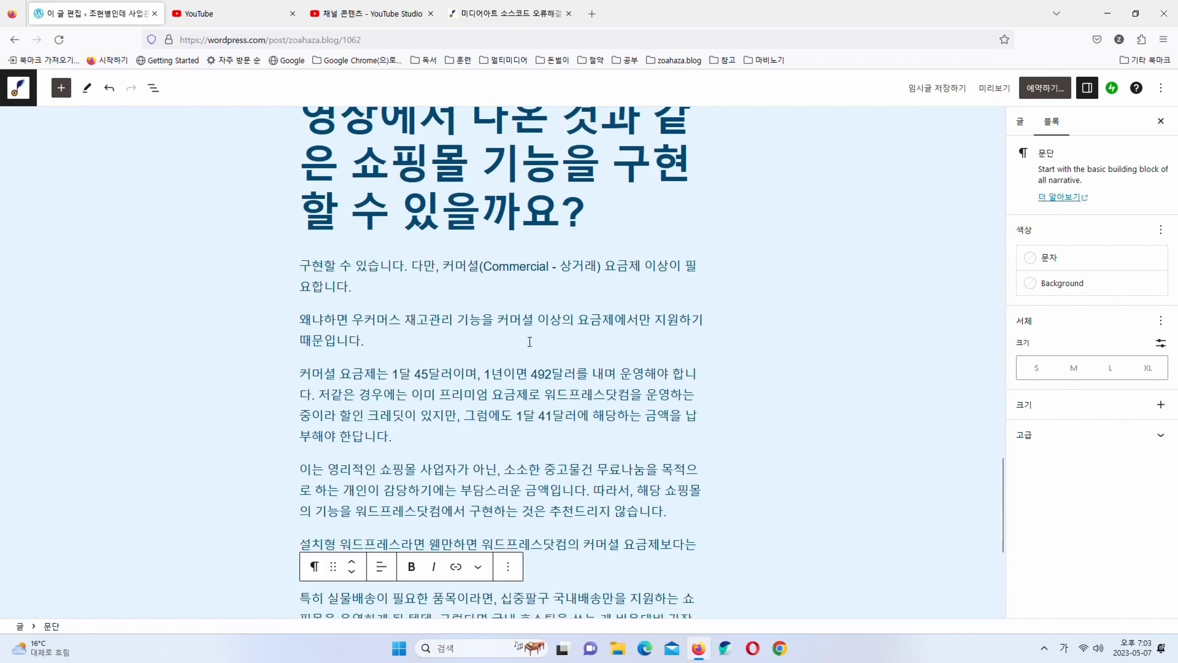
scroll(530, 342, down, 1)
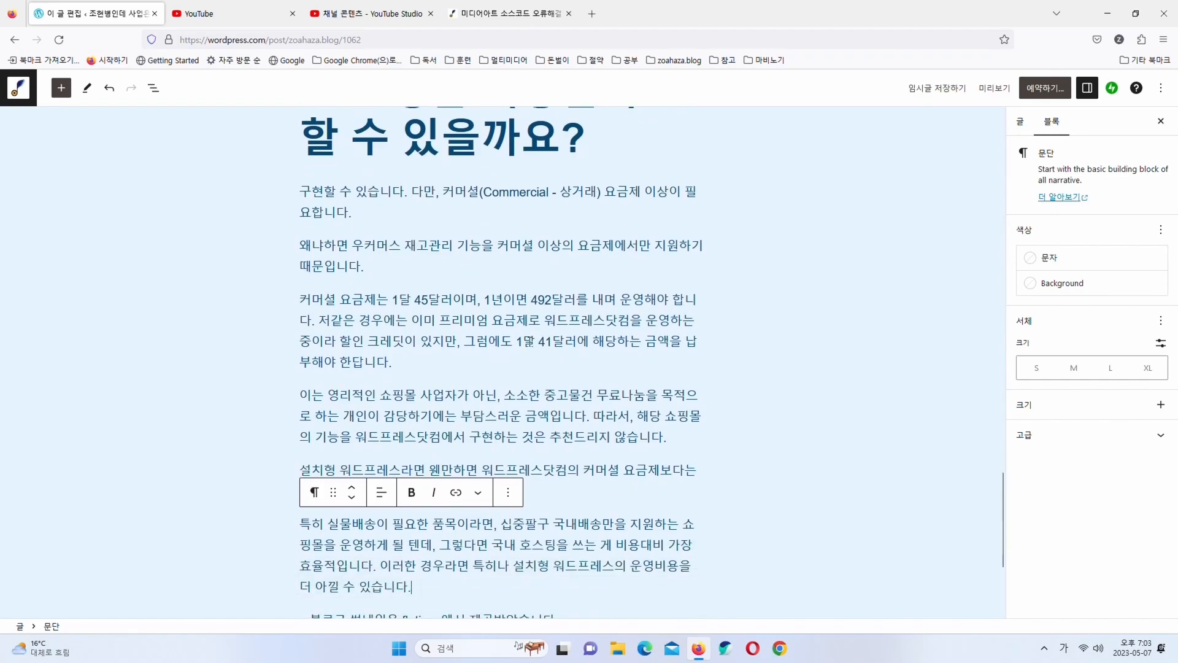
click(513, 299)
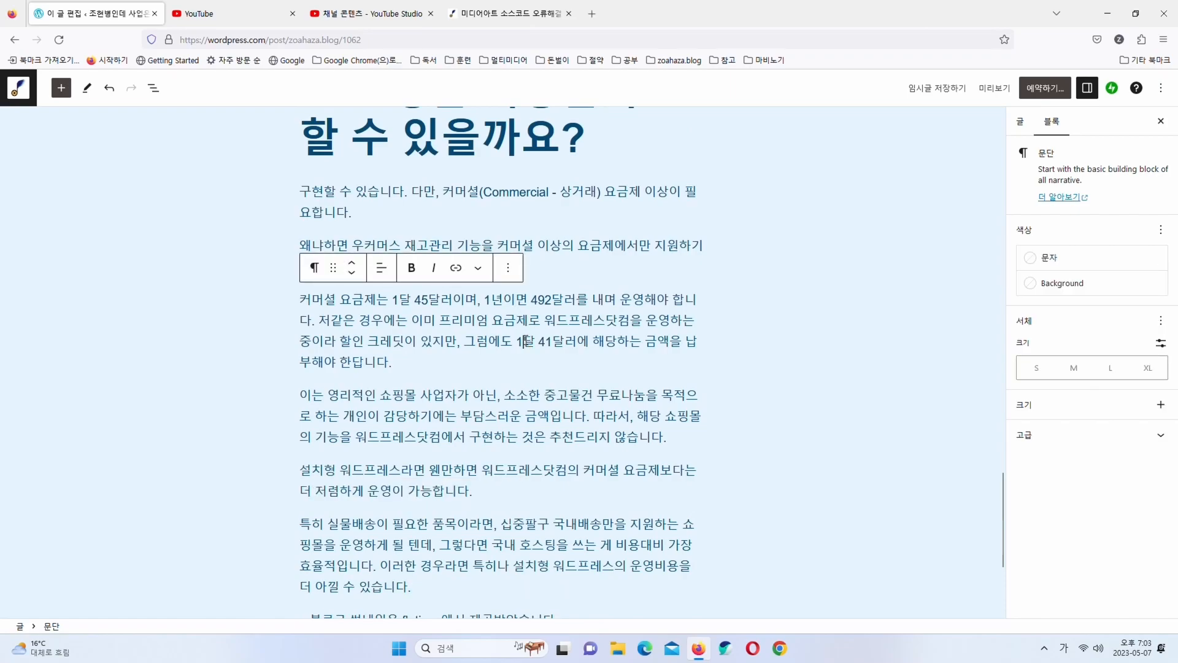
scroll(526, 339, down, 1)
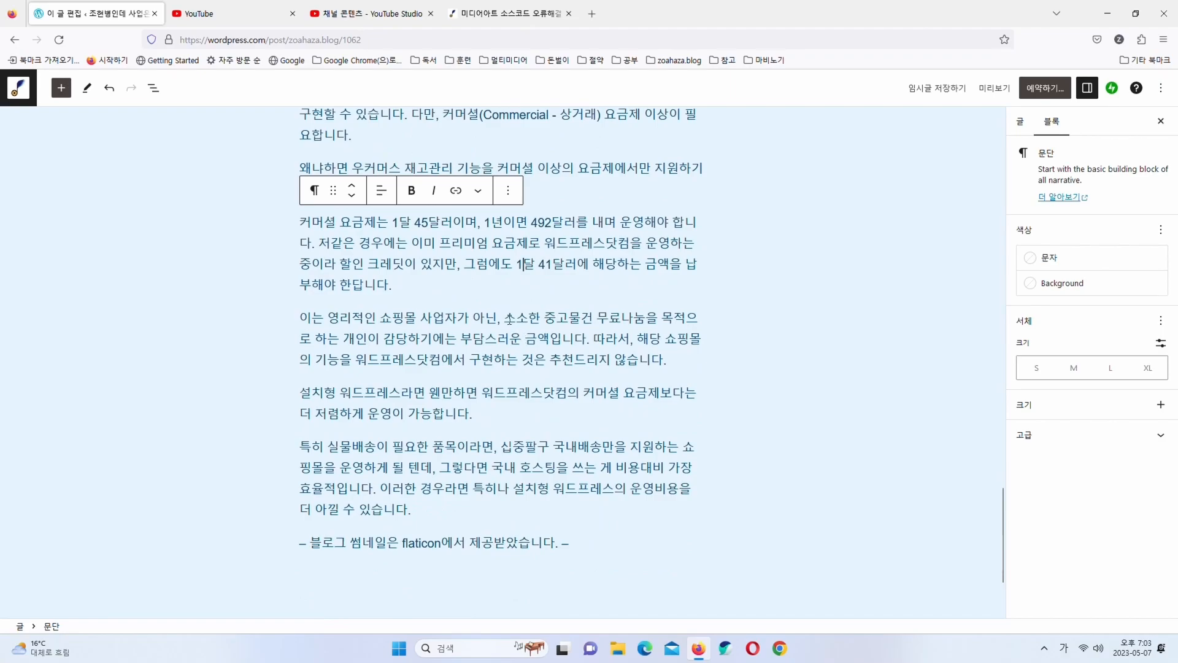
click(508, 318)
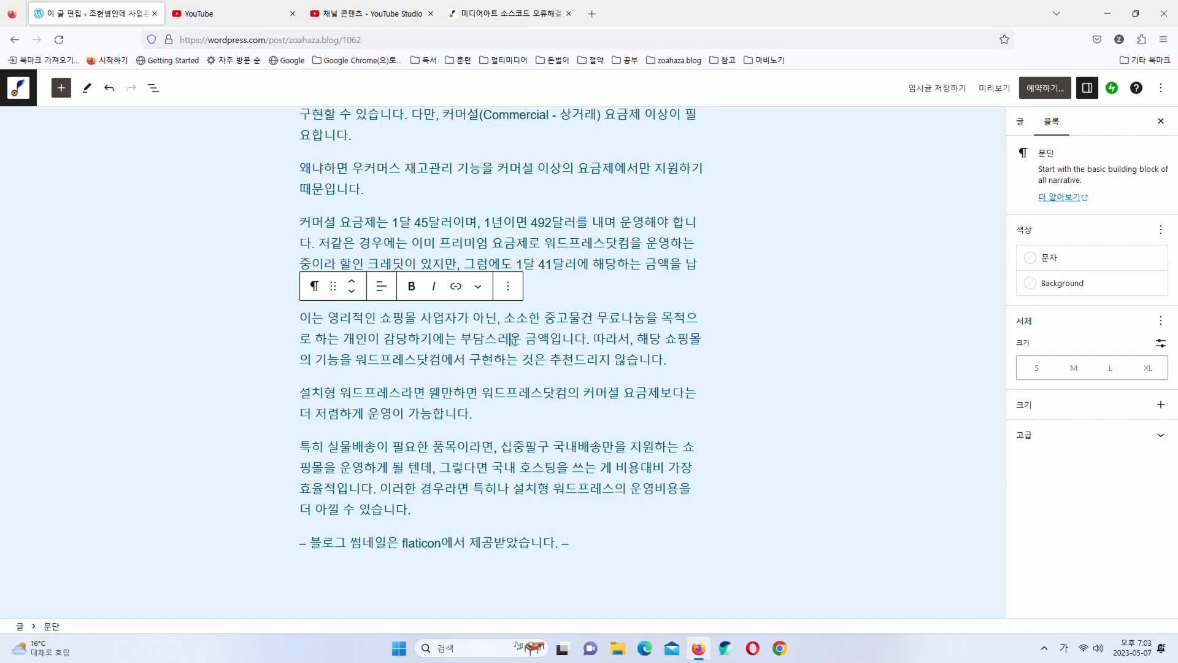
click(509, 360)
click(510, 395)
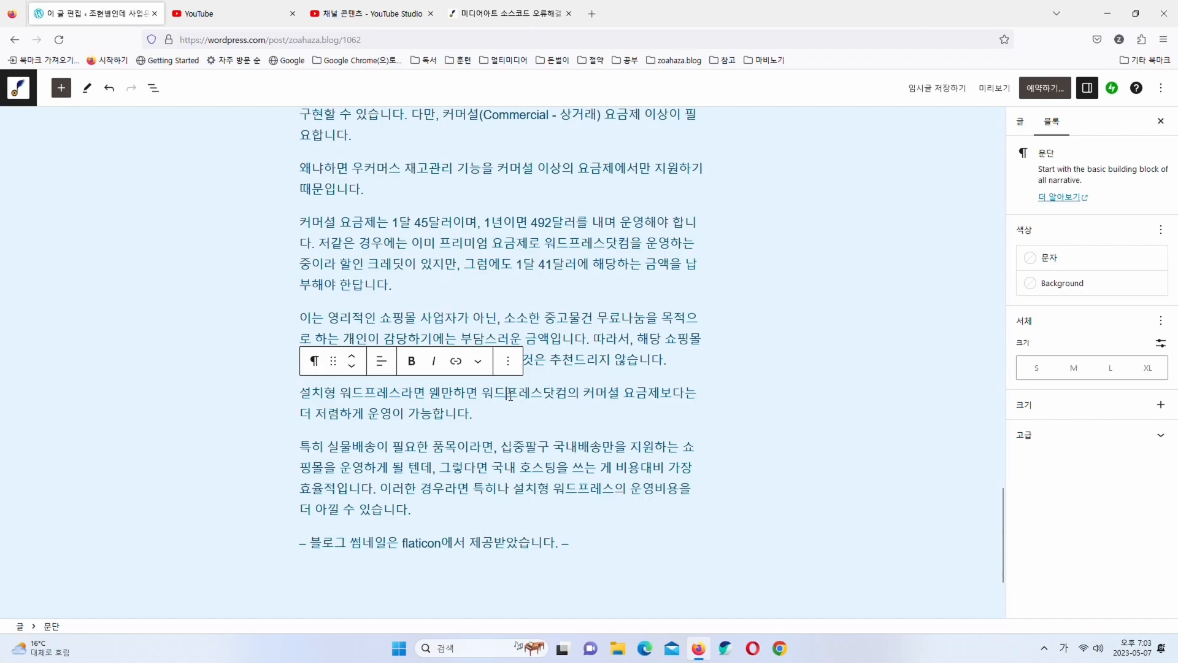
scroll(510, 395, down, 1)
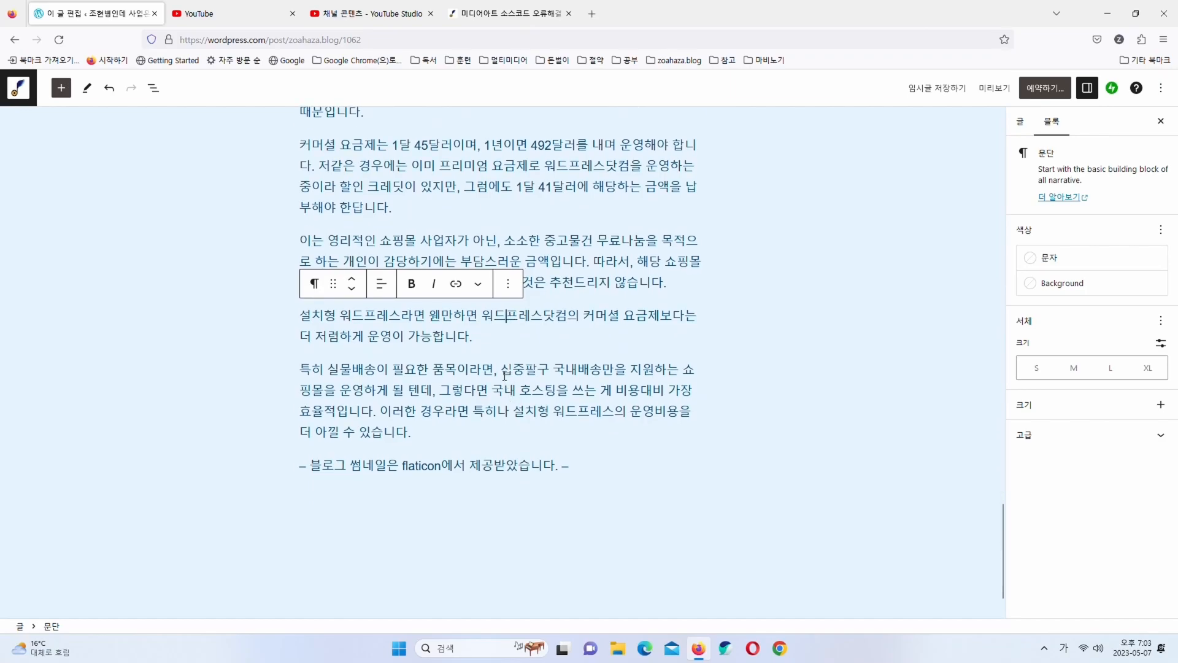
click(505, 375)
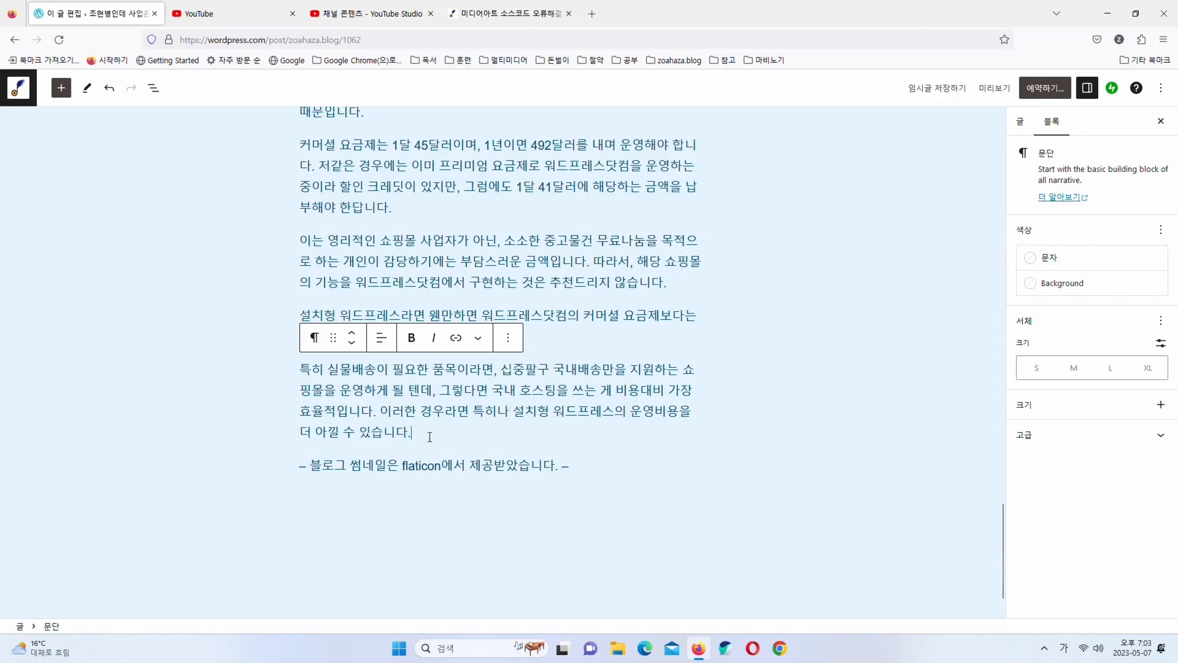
Add a separate paragraph containing only "*" at the end of sections 3, 2 and 1
key(Return)
text(*)
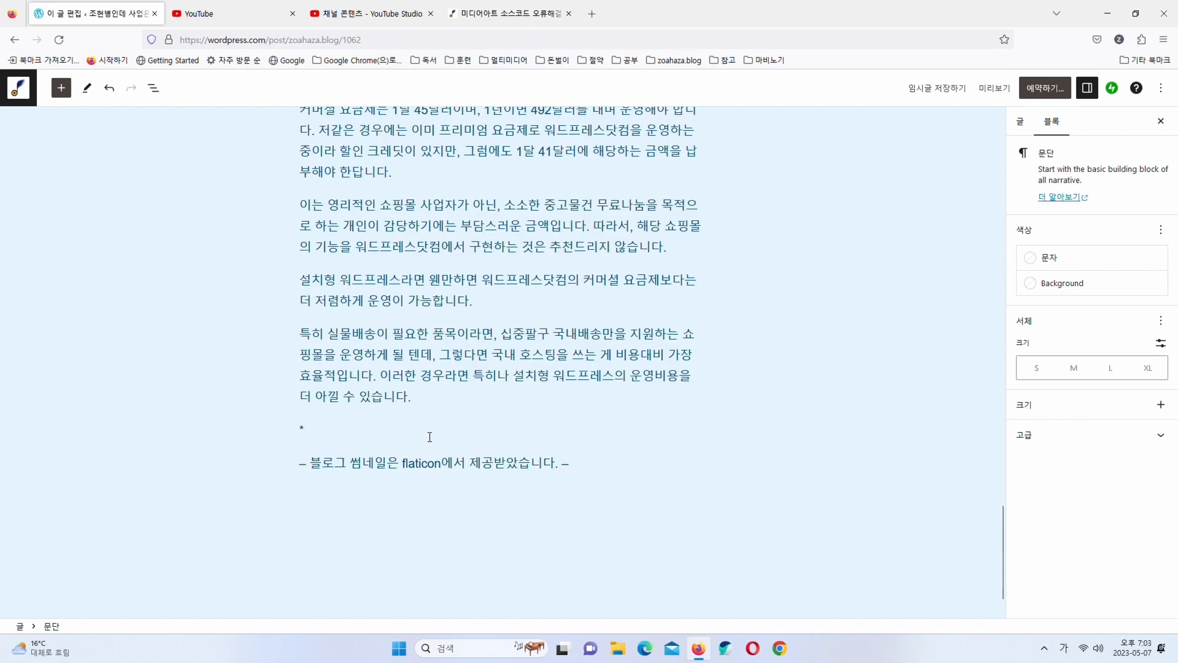
scroll(430, 436, up, 15)
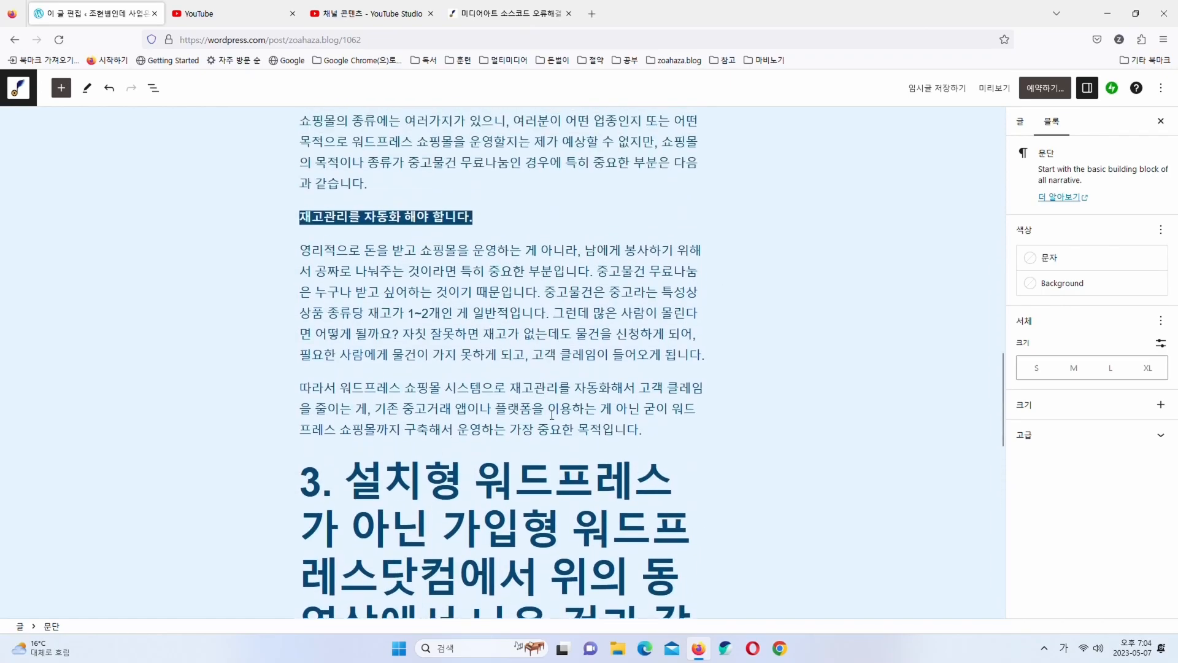
click(655, 425)
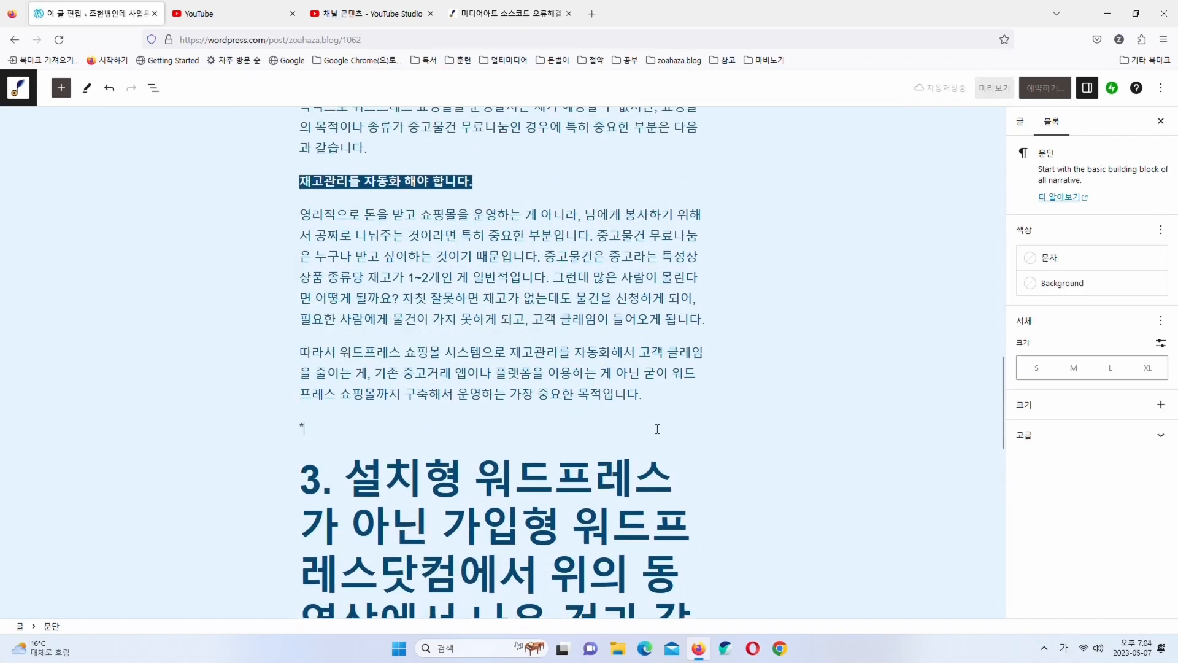
scroll(643, 407, up, 6)
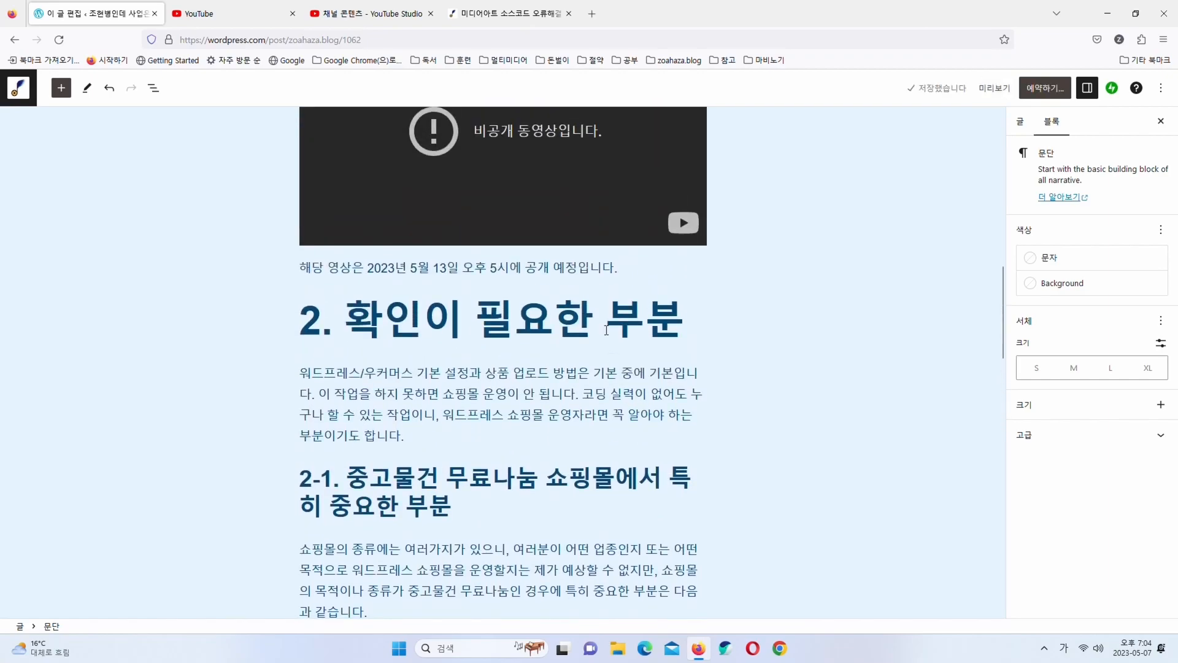
click(625, 267)
key(Return)
text(*)
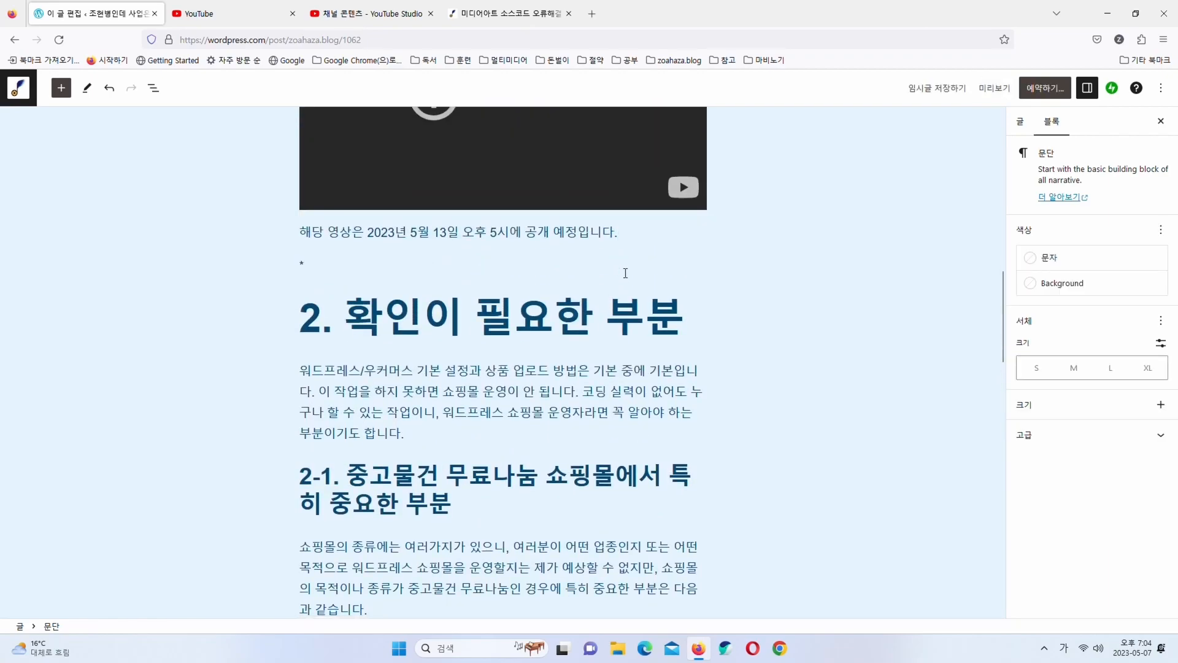
scroll(626, 273, down, 15)
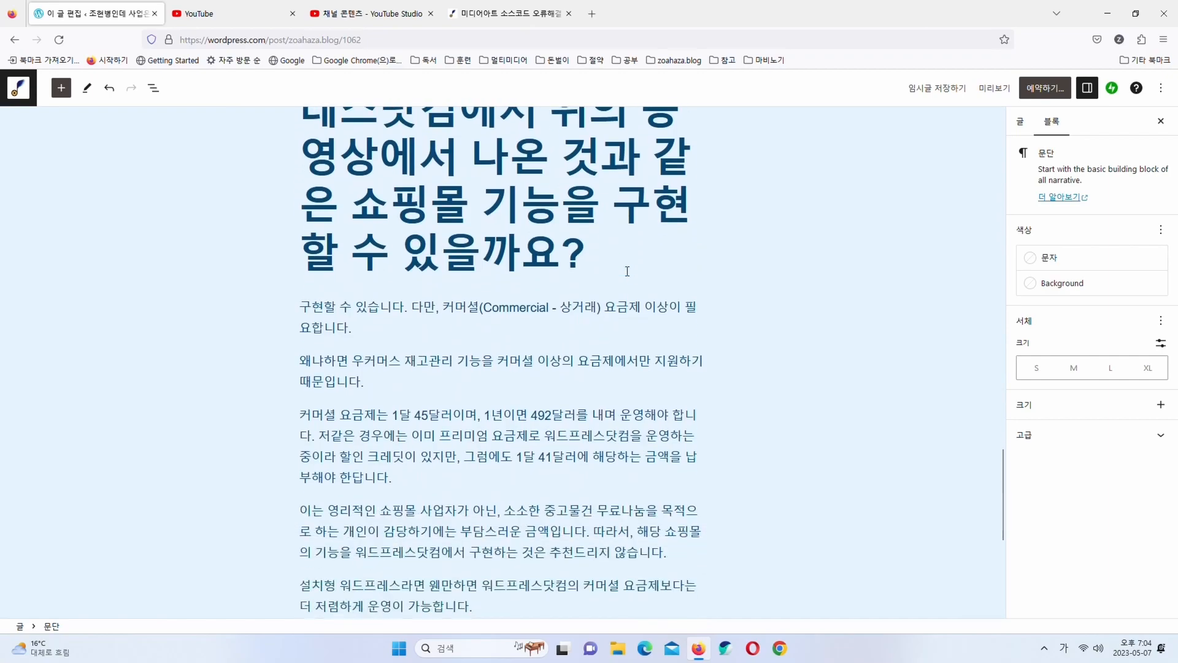
scroll(628, 270, up, 20)
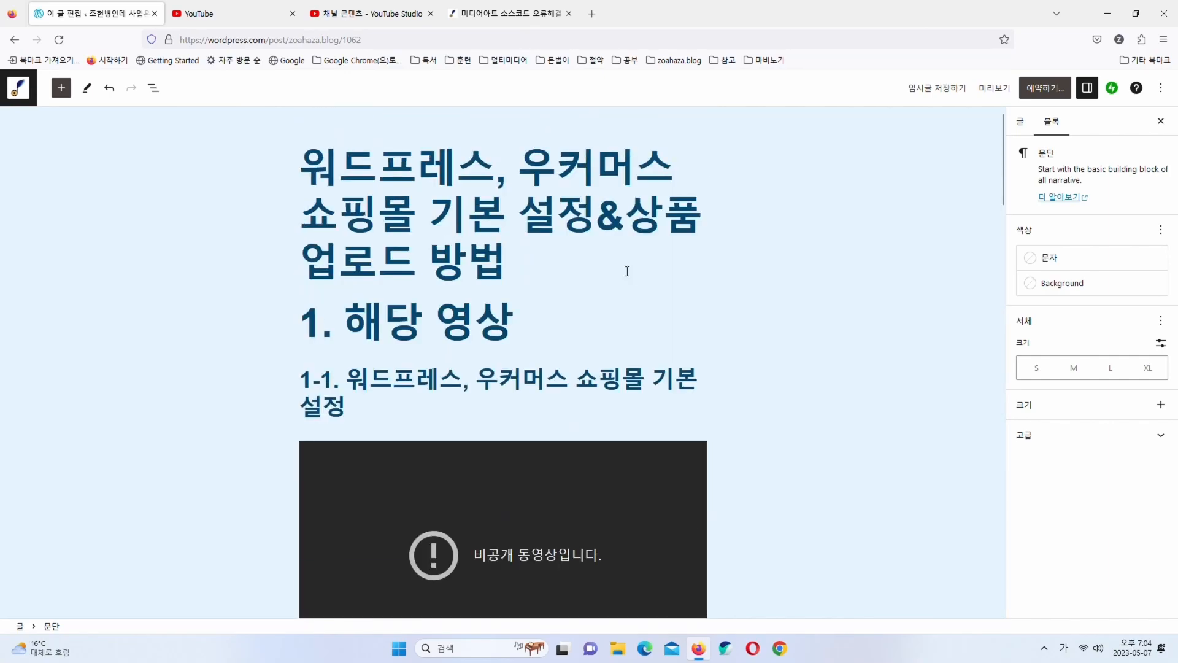
Review the whole post from the title down to the separator paragraph after section 3
scroll(627, 270, down, 5)
scroll(628, 271, up, 5)
scroll(627, 271, down, 15)
scroll(627, 271, down, 6)
scroll(627, 270, up, 5)
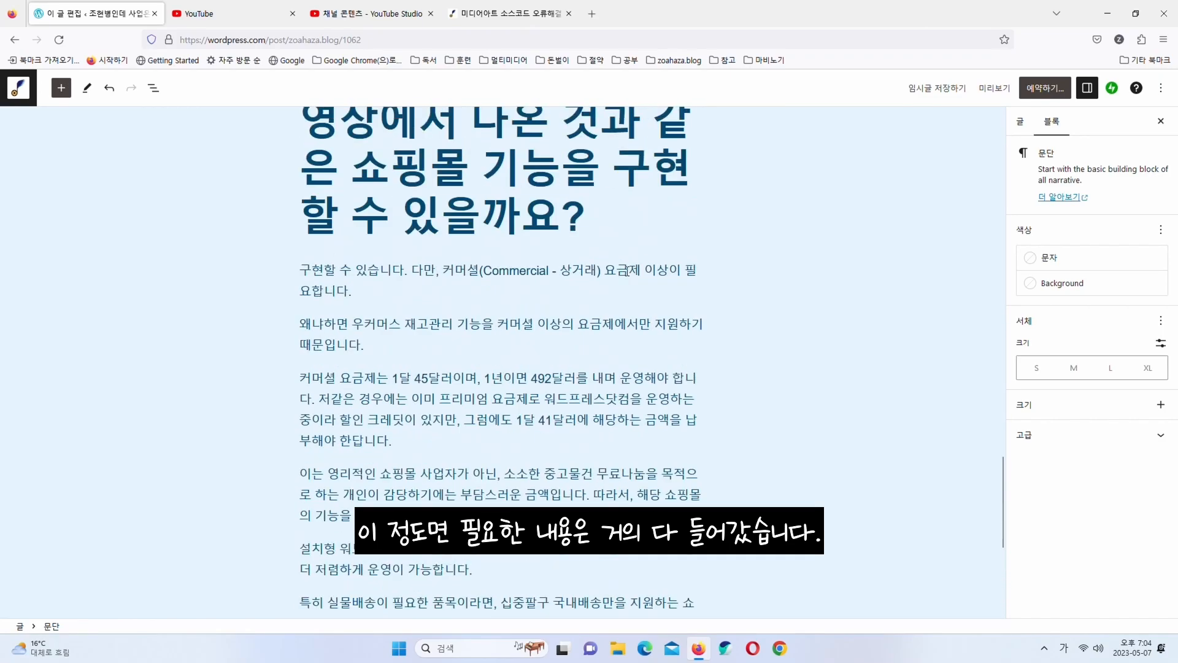
scroll(628, 271, up, 10)
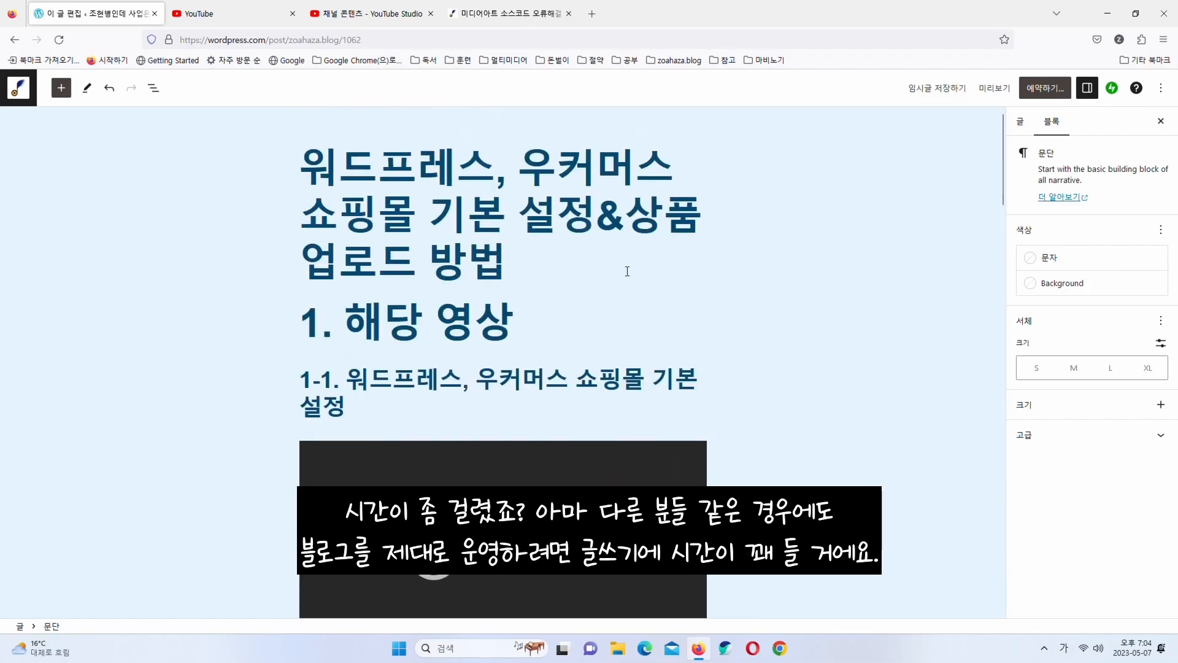
scroll(627, 270, down, 10)
scroll(628, 271, down, 3)
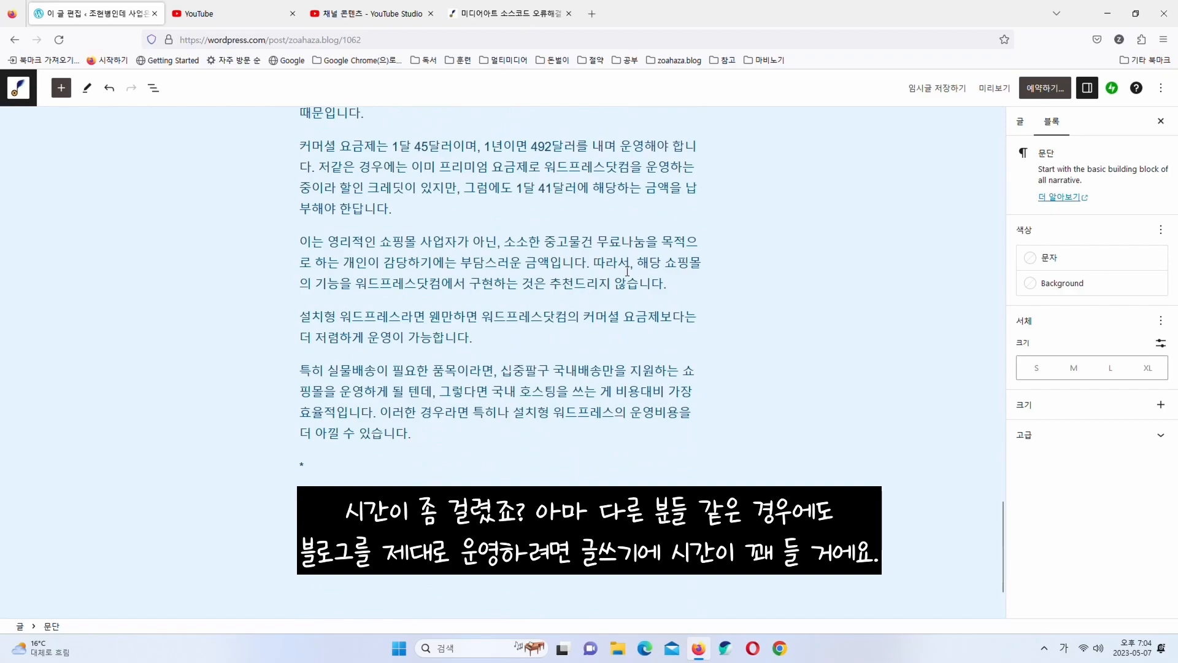
scroll(627, 271, up, 13)
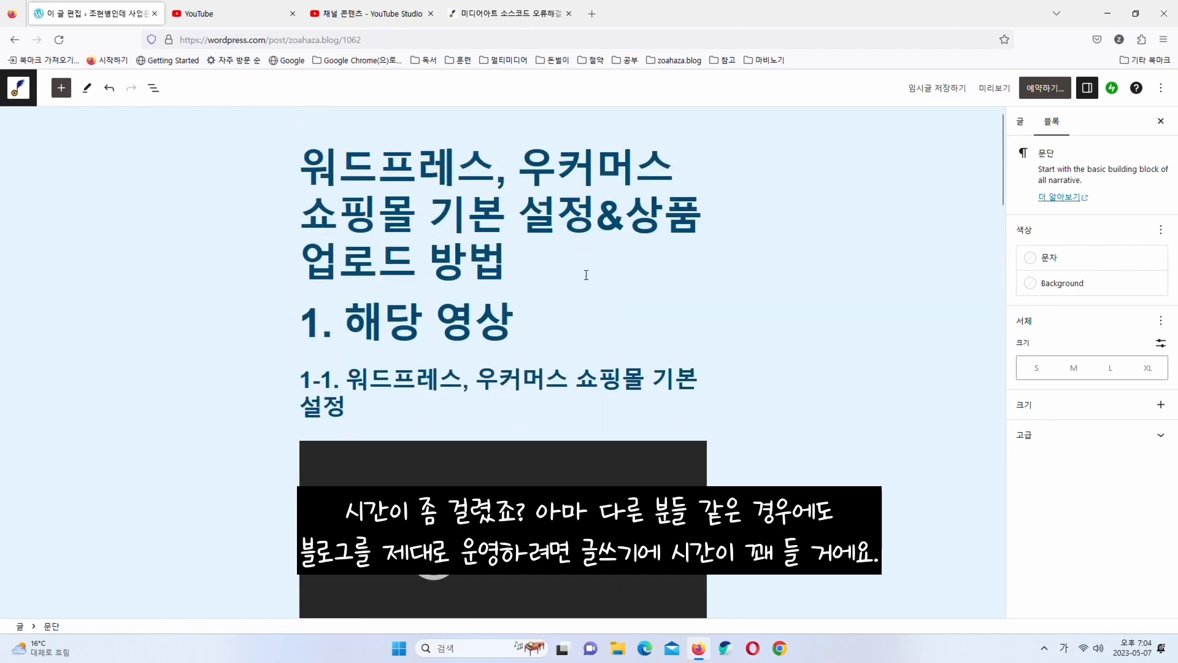
click(16, 89)
click(17, 89)
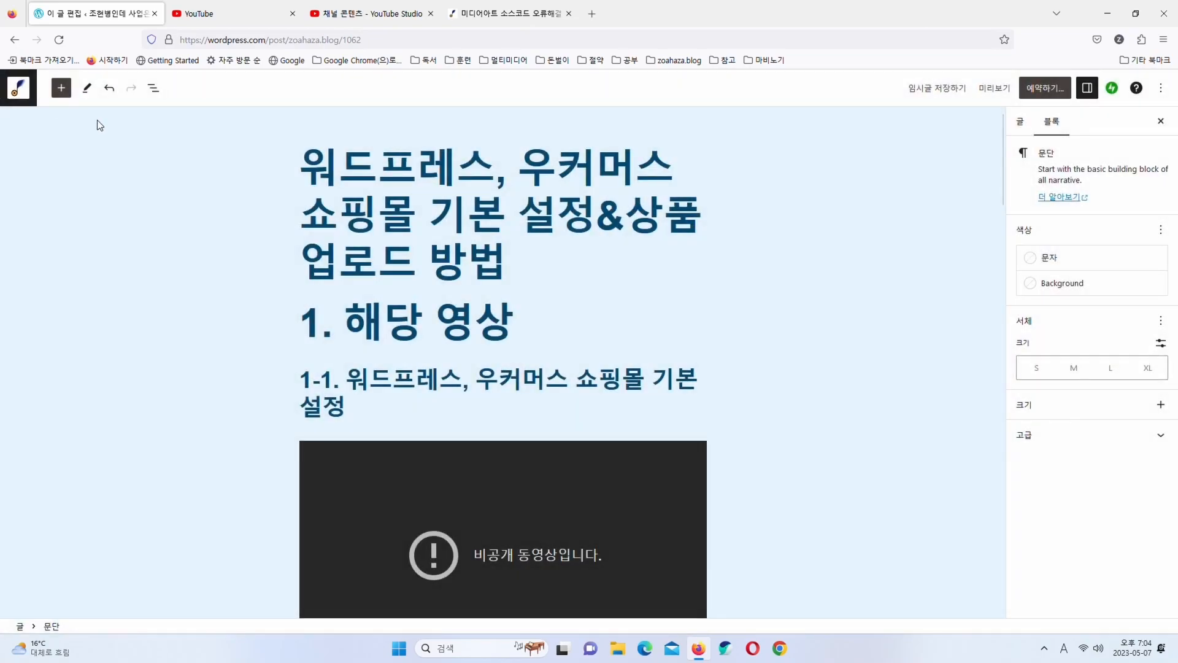
Check the post settings and the template choices available for this post, keeping the current template
click(1021, 122)
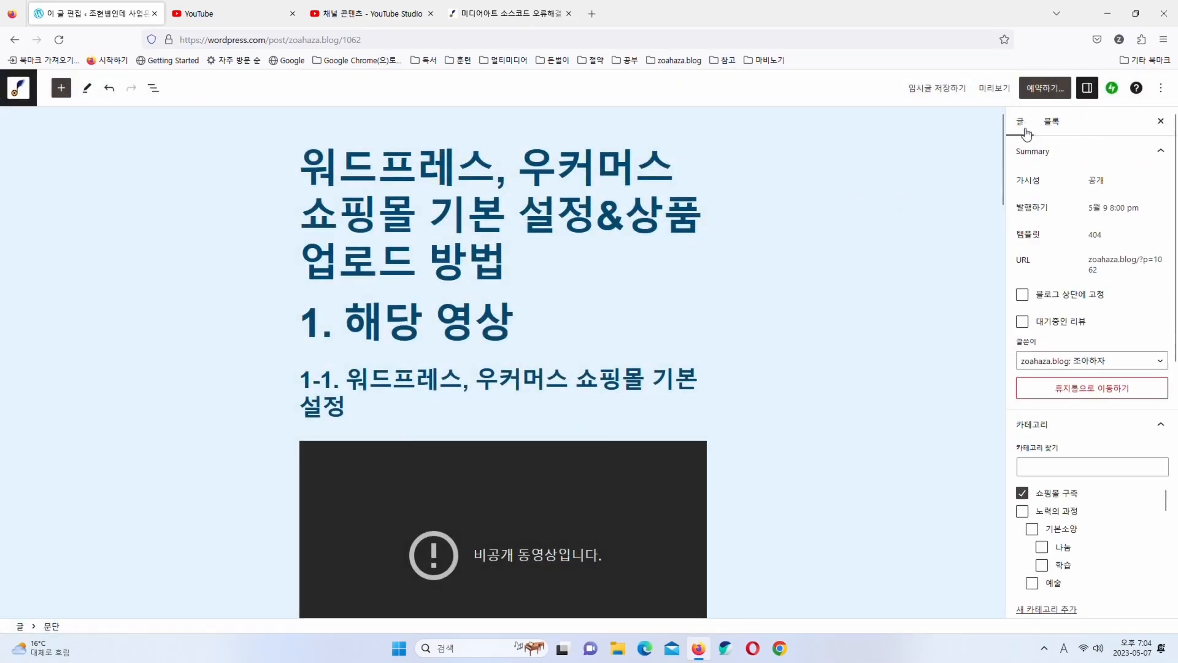
click(1093, 236)
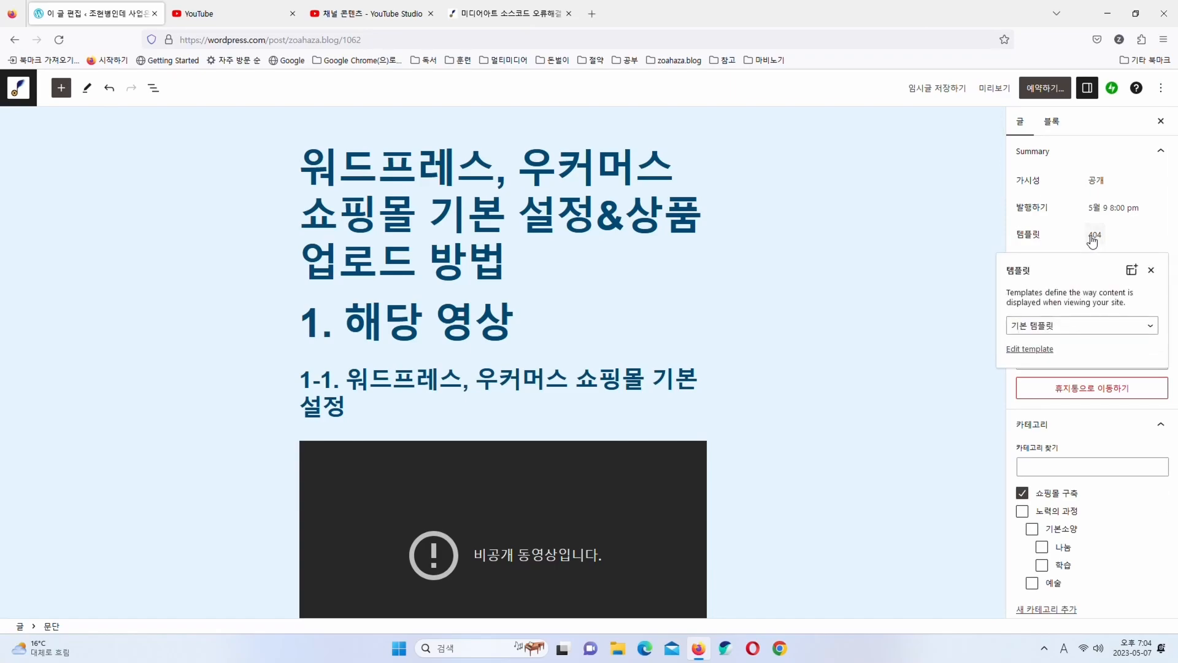
click(1152, 270)
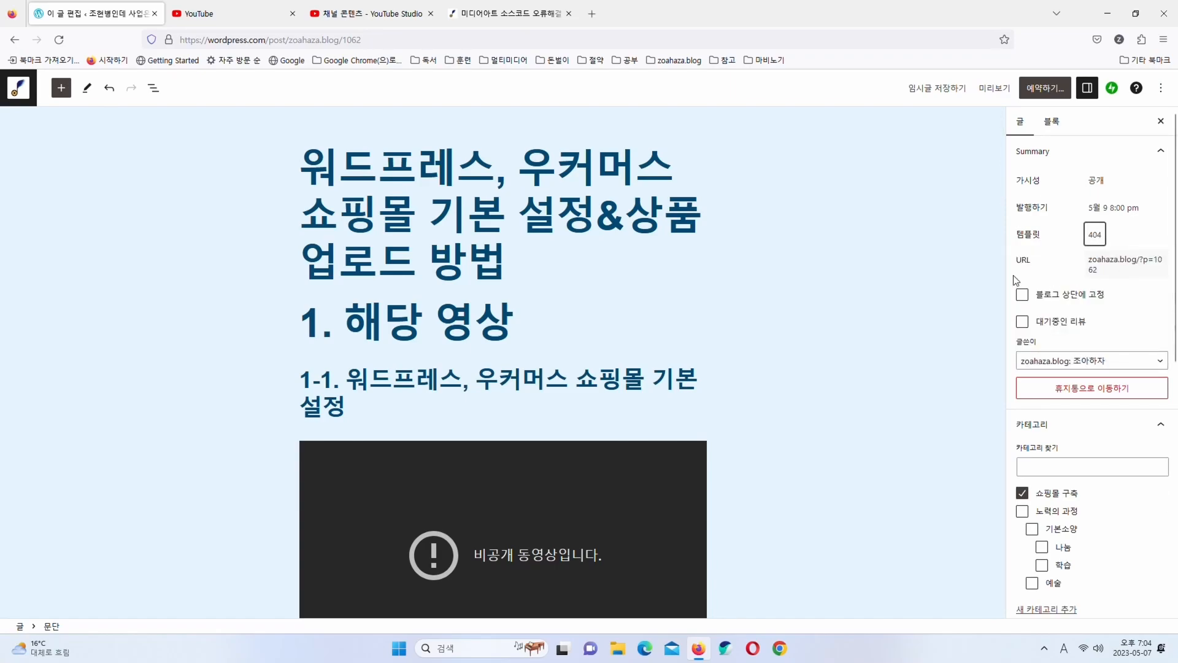
click(598, 381)
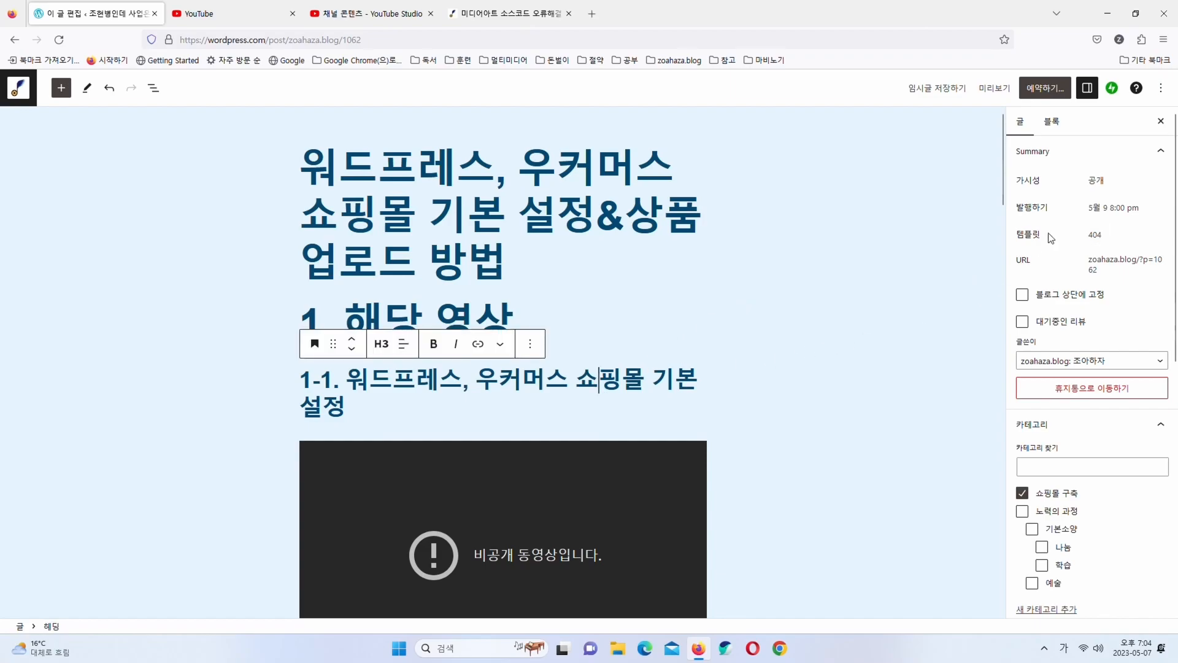
click(1093, 237)
click(1070, 328)
click(1070, 328)
click(1151, 270)
Add the tags "워드프레스" and "우커머스" to the post
scroll(1123, 308, down, 5)
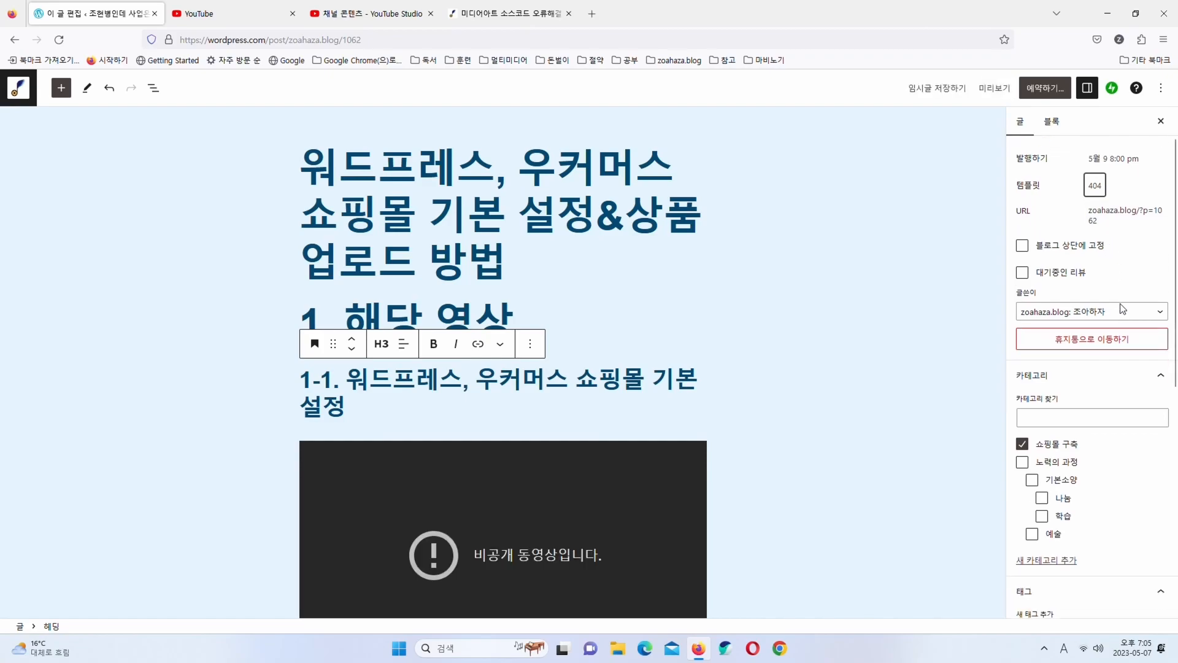
scroll(1123, 308, down, 3)
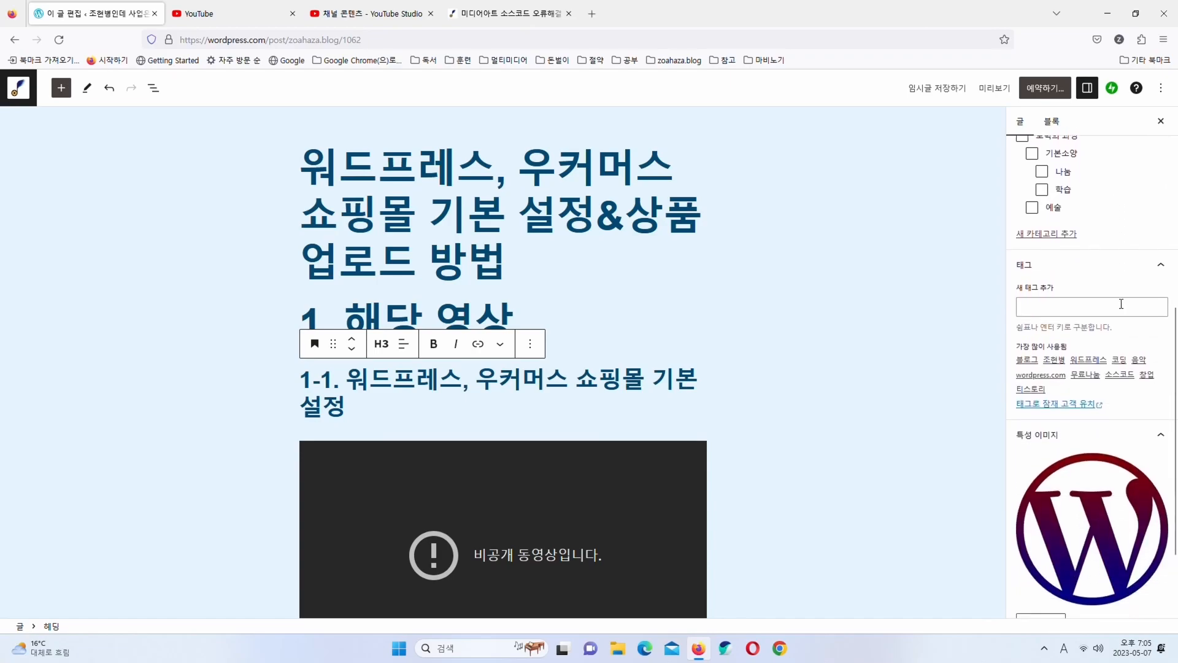
scroll(1122, 308, up, 1)
click(1063, 264)
text(워드프레스)
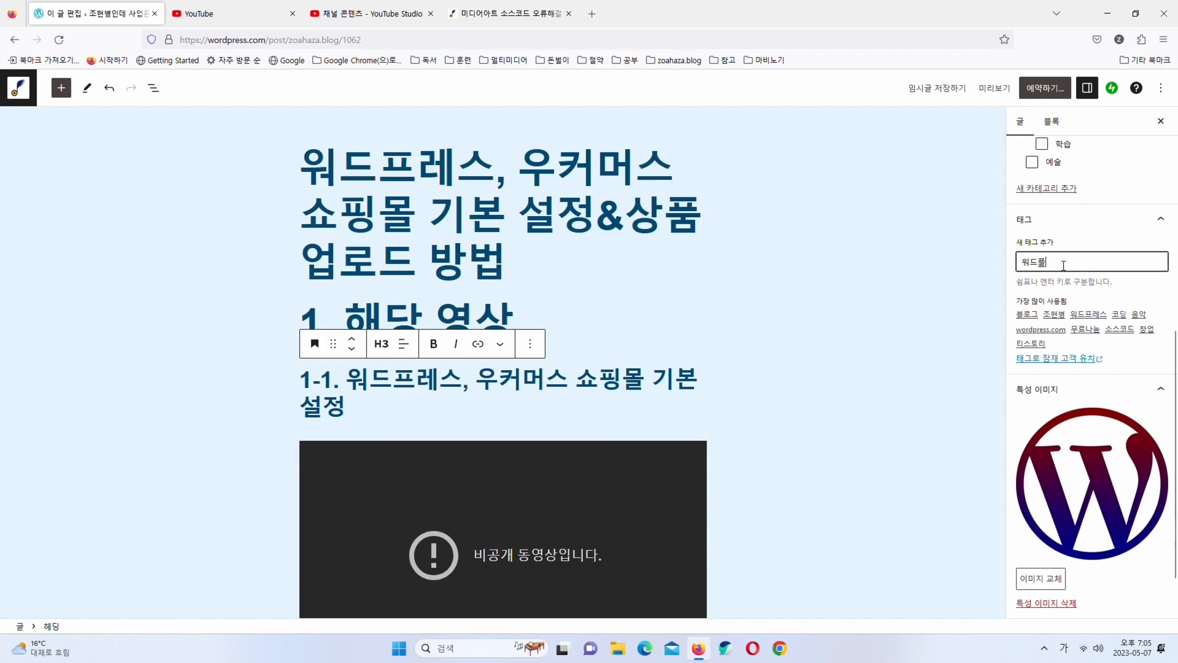
key(Return)
text(우컴머스)
key(Return)
Add the tags "쇼핑몰" and "기본설정" to the post
text(쇼ㅓ피)
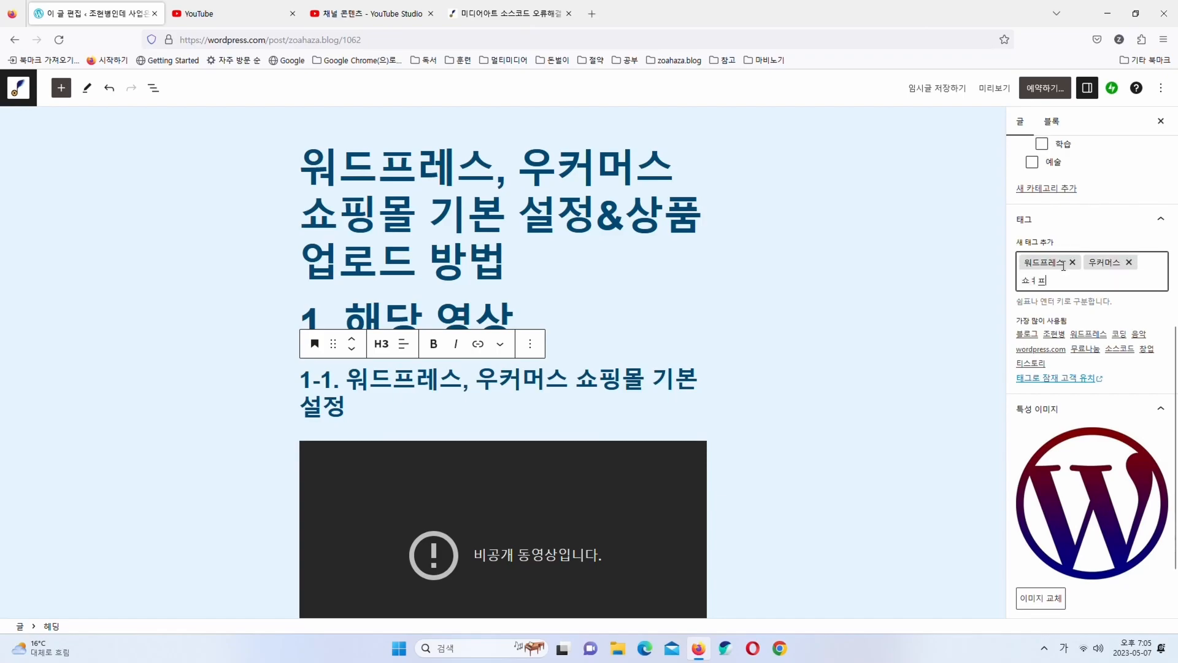
text(핑)
key(BackSpace)
key(BackSpace)
key(BackSpace)
key(BackSpace)
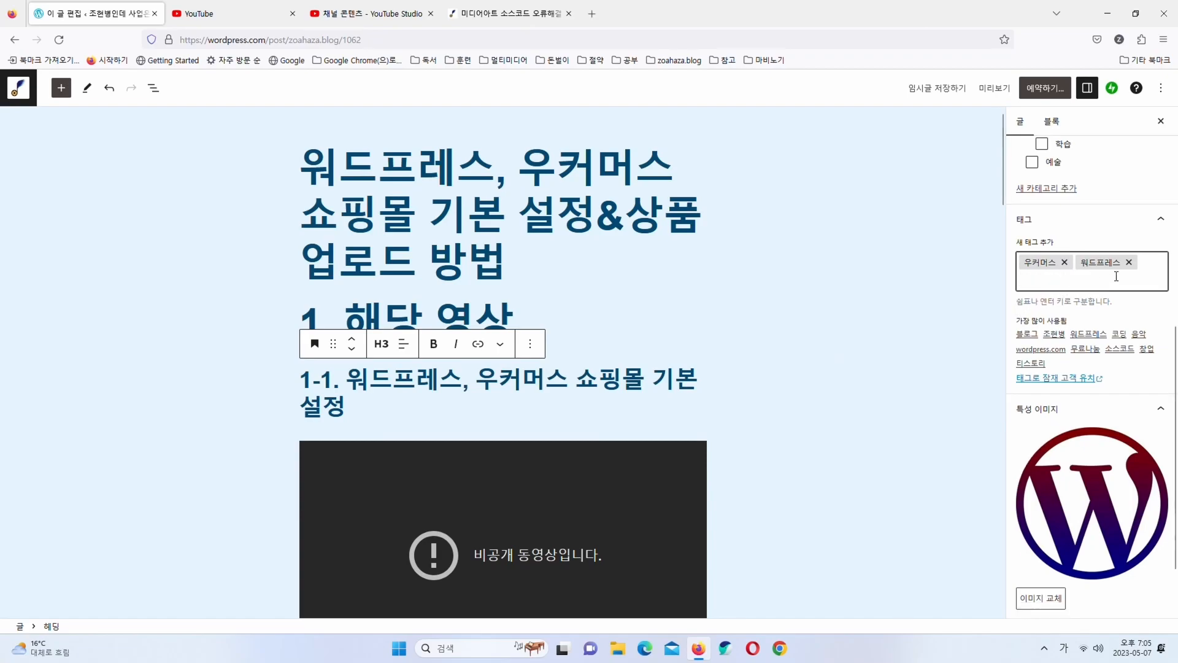
click(1056, 263)
text(쇼핑몰)
key(Return)
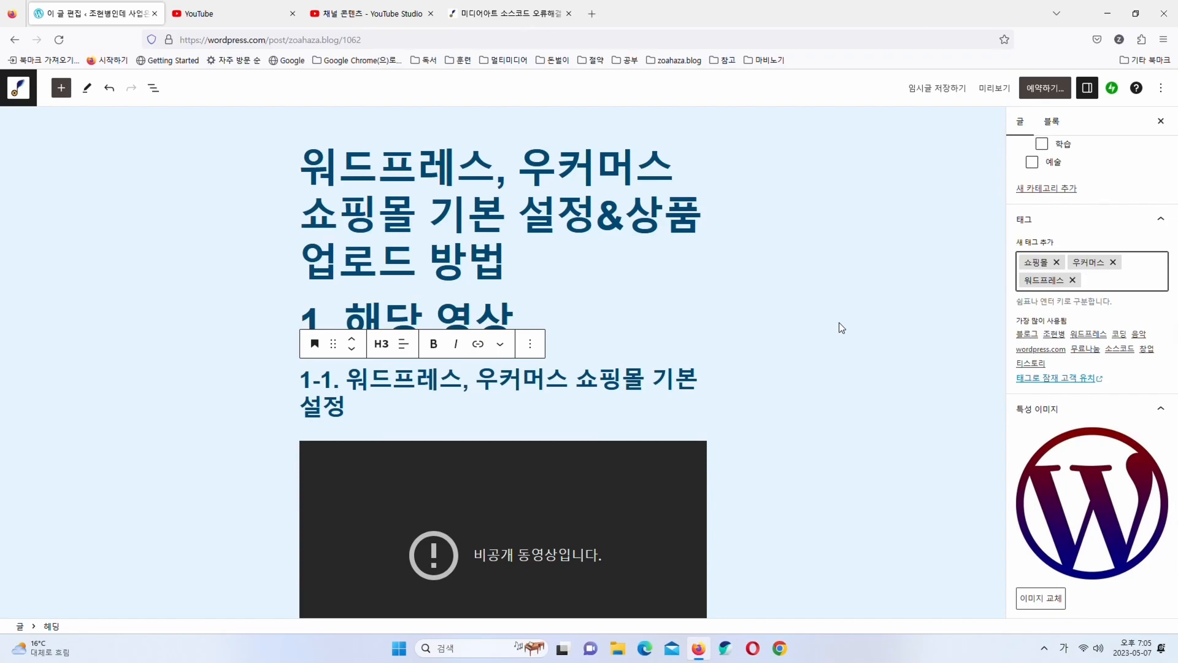
text(기본설정)
key(Return)
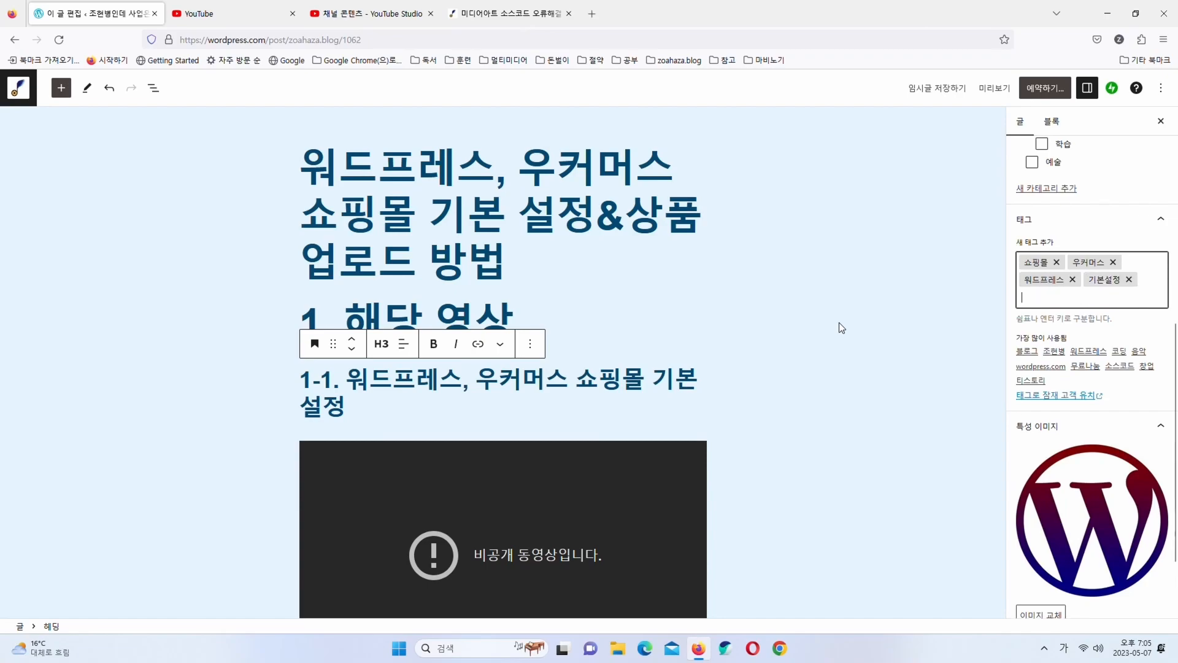
Add the tags "업로드", "상품업로드" and "운영", based on the upload section of the post
scroll(822, 366, down, 10)
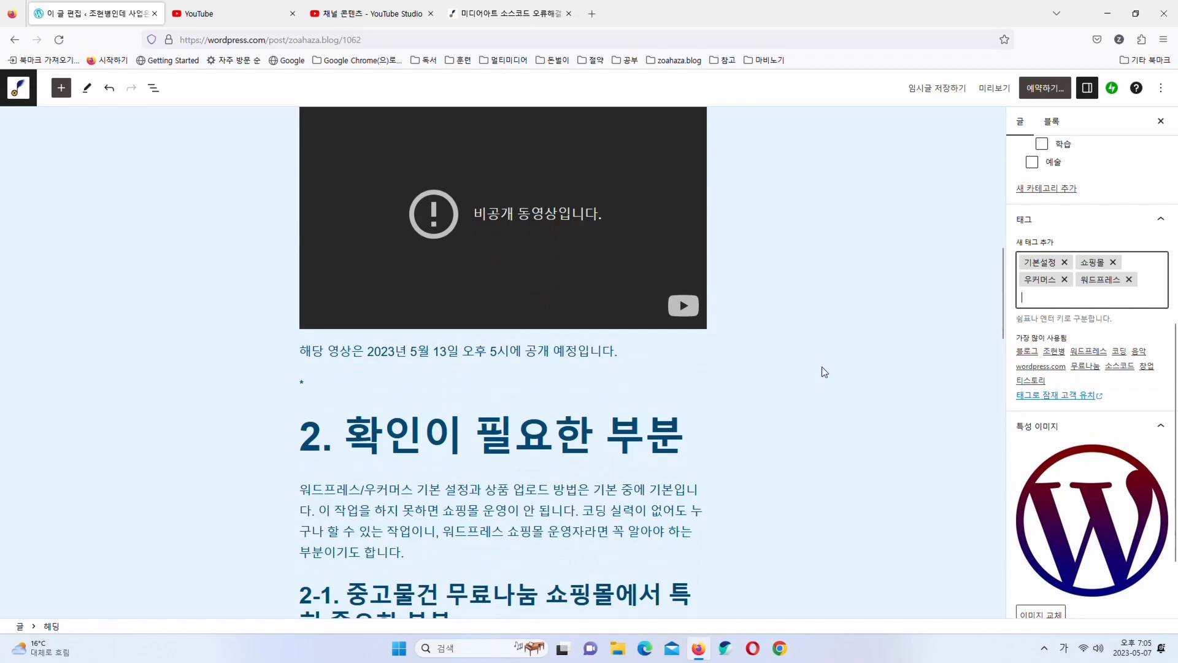
scroll(823, 367, up, 2)
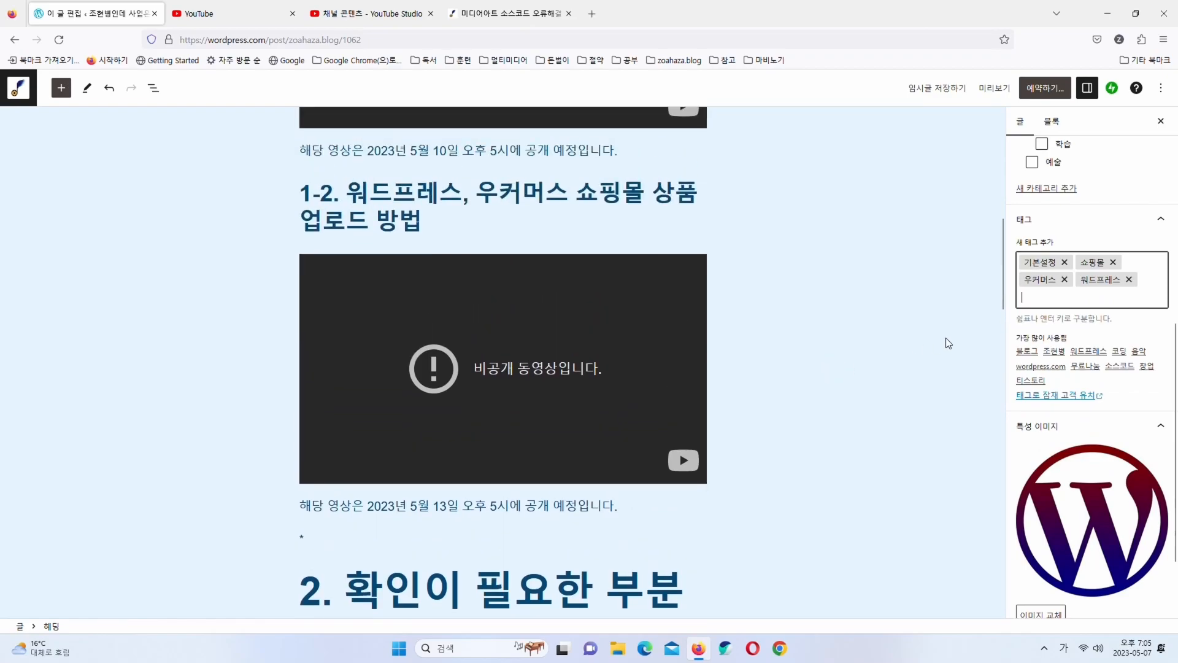
text(업로드)
key(Return)
text(상푸ㅁ어)
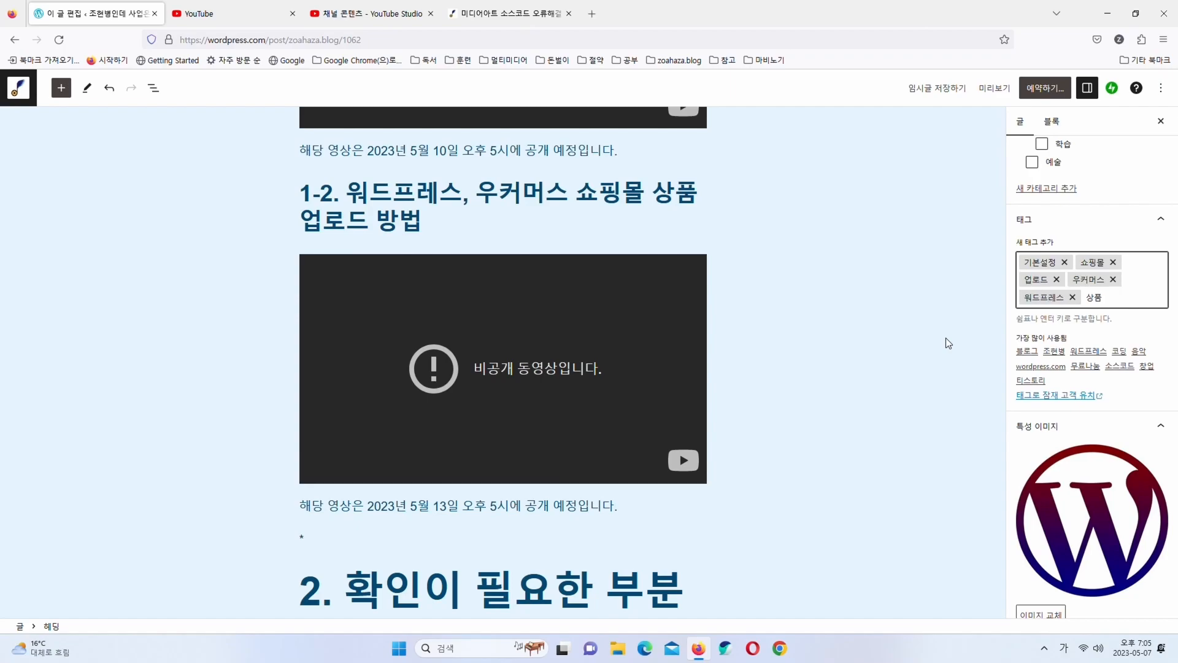
text(ㅂ로드)
key(Return)
text(운영방법)
key(Return)
text(ㅇㅜㄴ영)
key(Return)
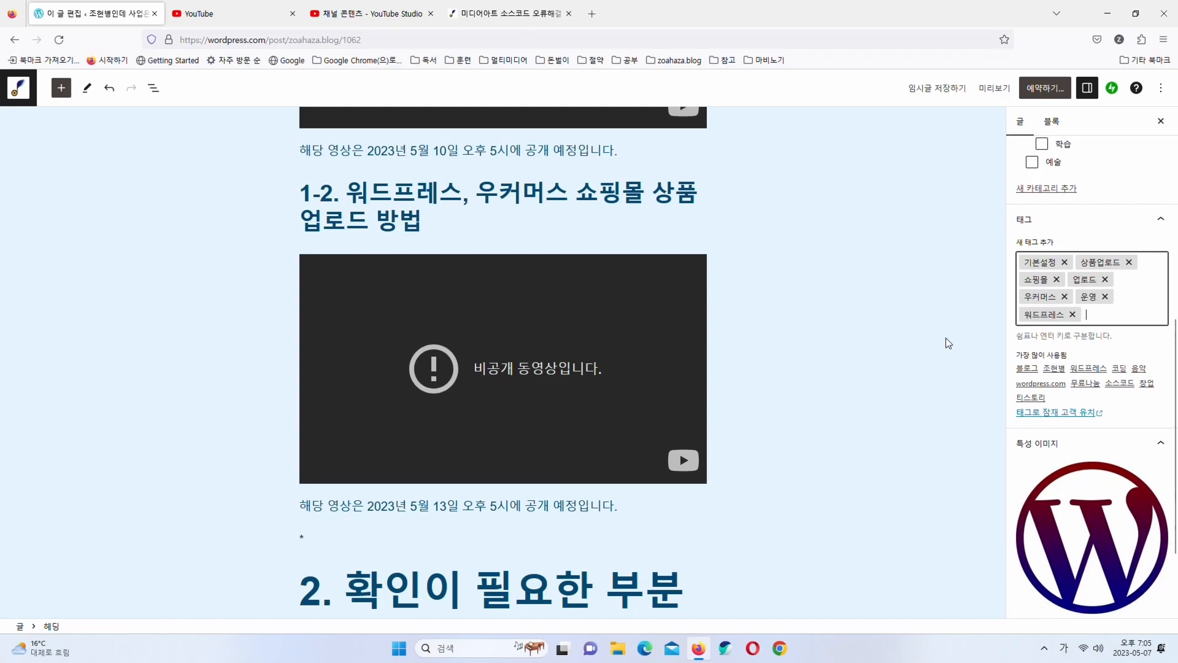
Add the tags "재고관리" and "요금제", drawn from the content of sections 2 and 3
scroll(945, 337, down, 5)
scroll(945, 343, down, 5)
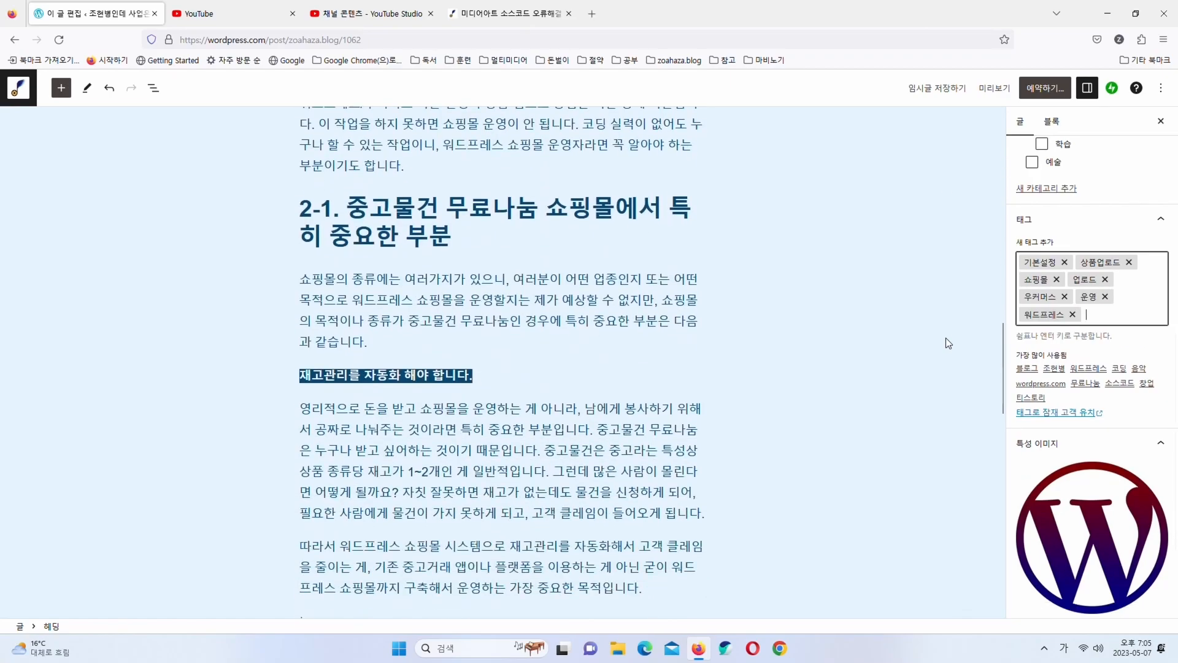
scroll(945, 343, down, 1)
text(재고관리)
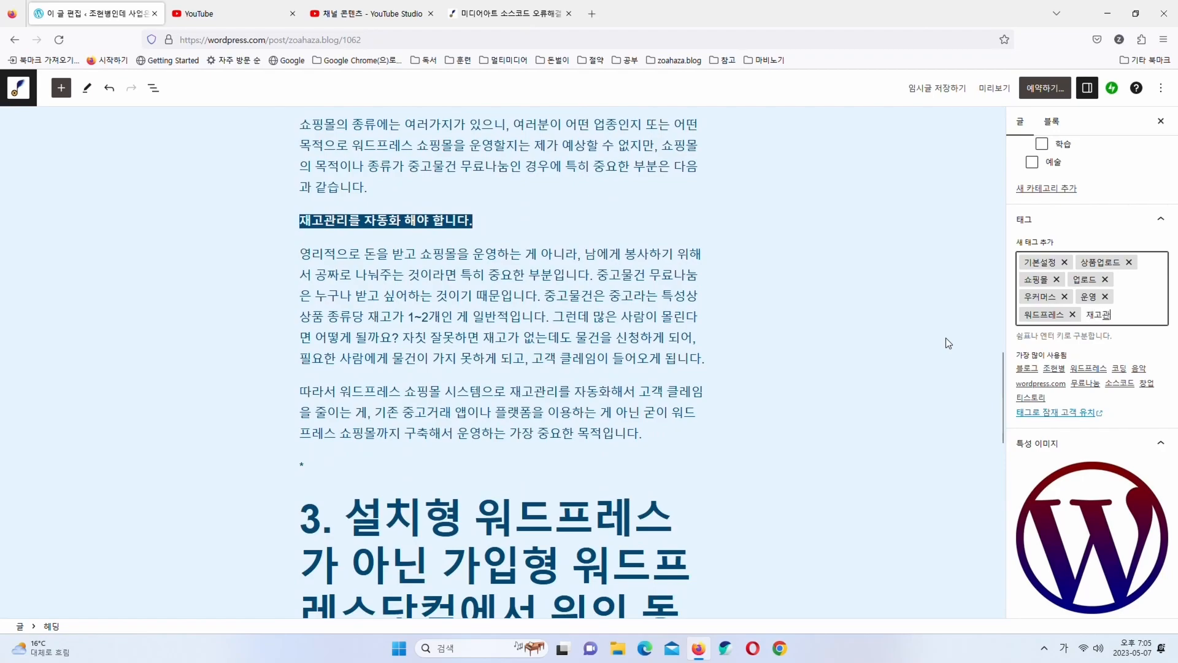
key(Return)
scroll(926, 349, down, 4)
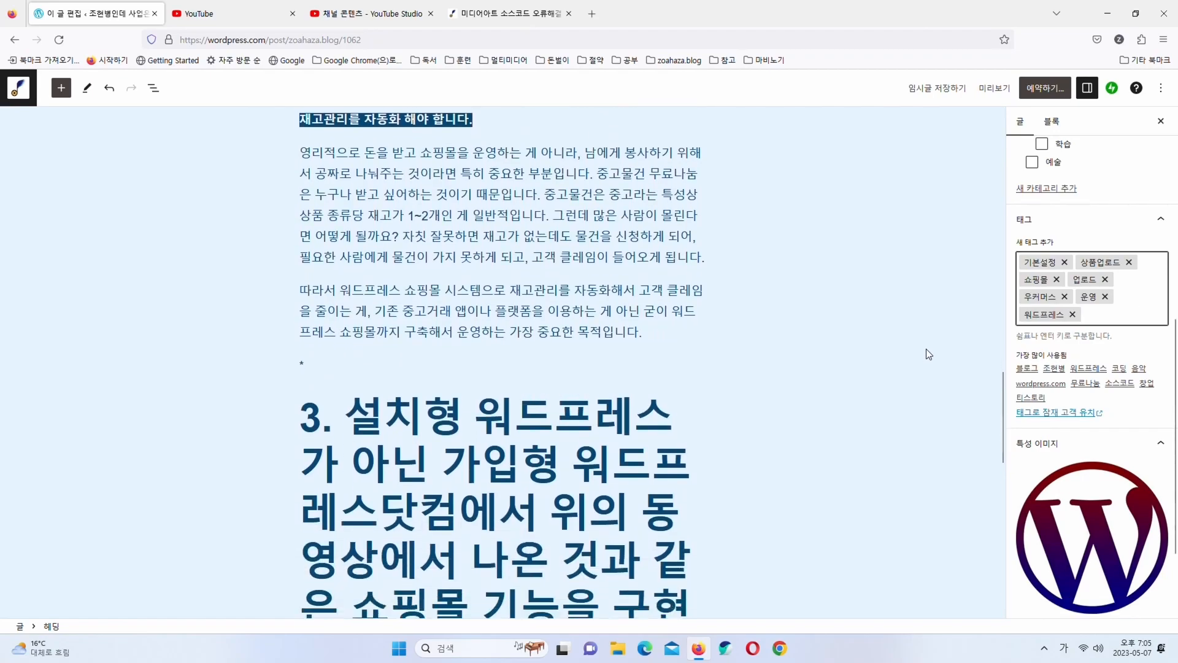
scroll(927, 348, down, 2)
scroll(926, 349, down, 2)
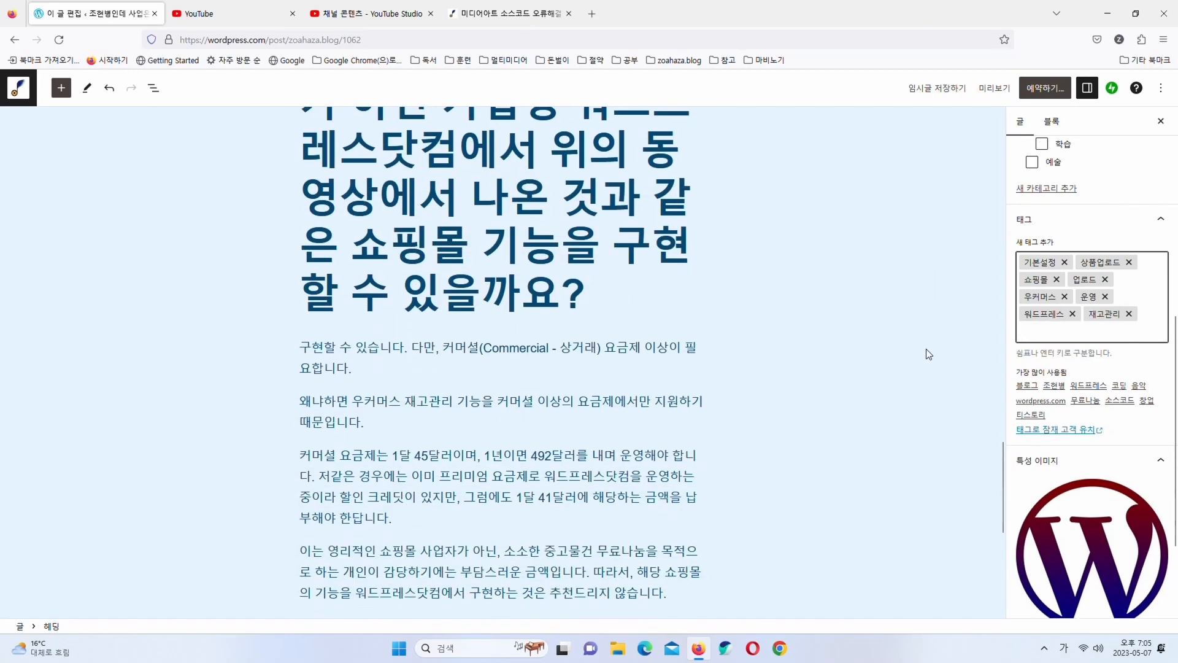
scroll(857, 372, down, 4)
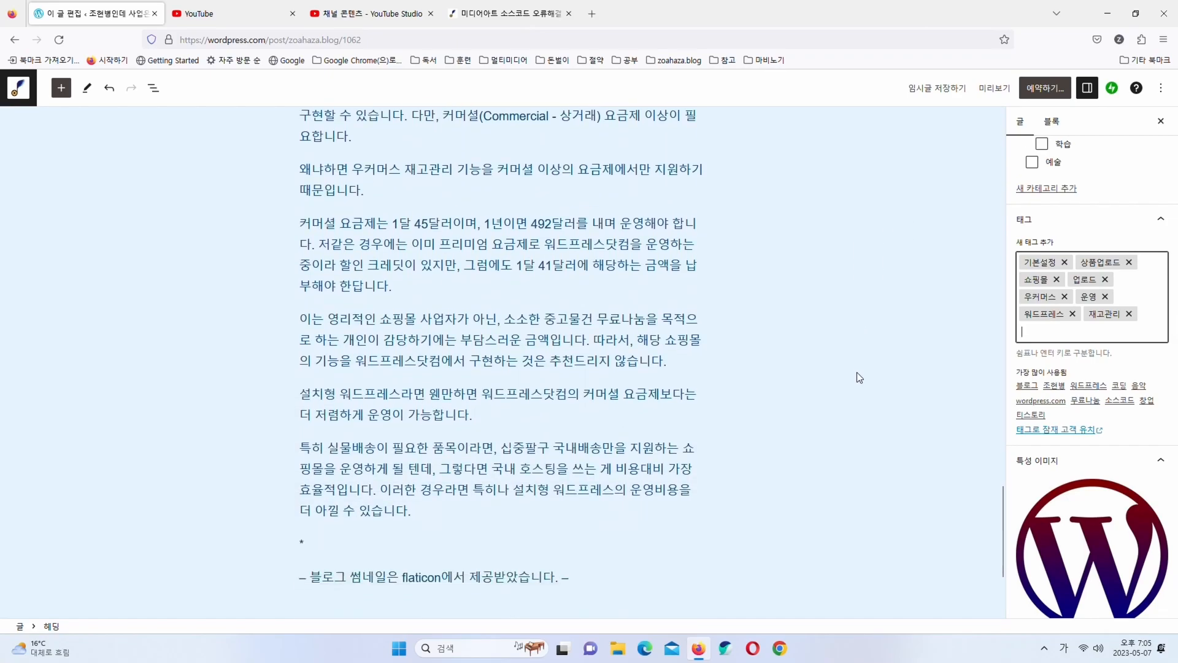
text(요금제)
key(Return)
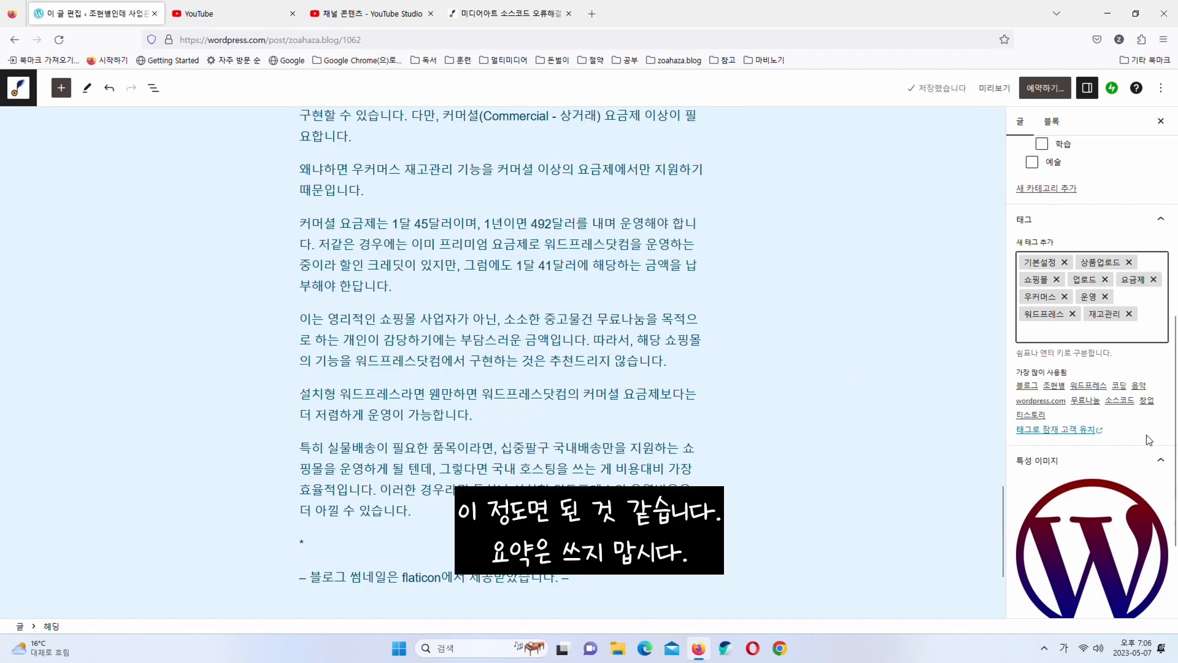
Check the post's excerpt and discussion settings without changing them
scroll(1126, 501, down, 2)
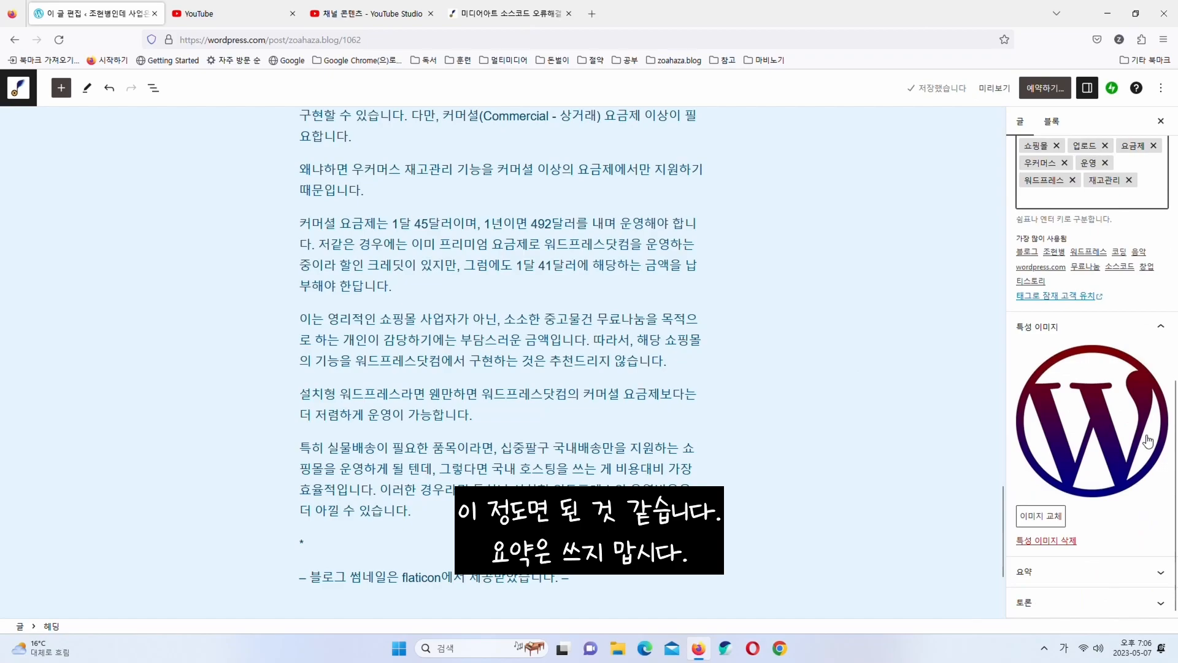
click(1116, 577)
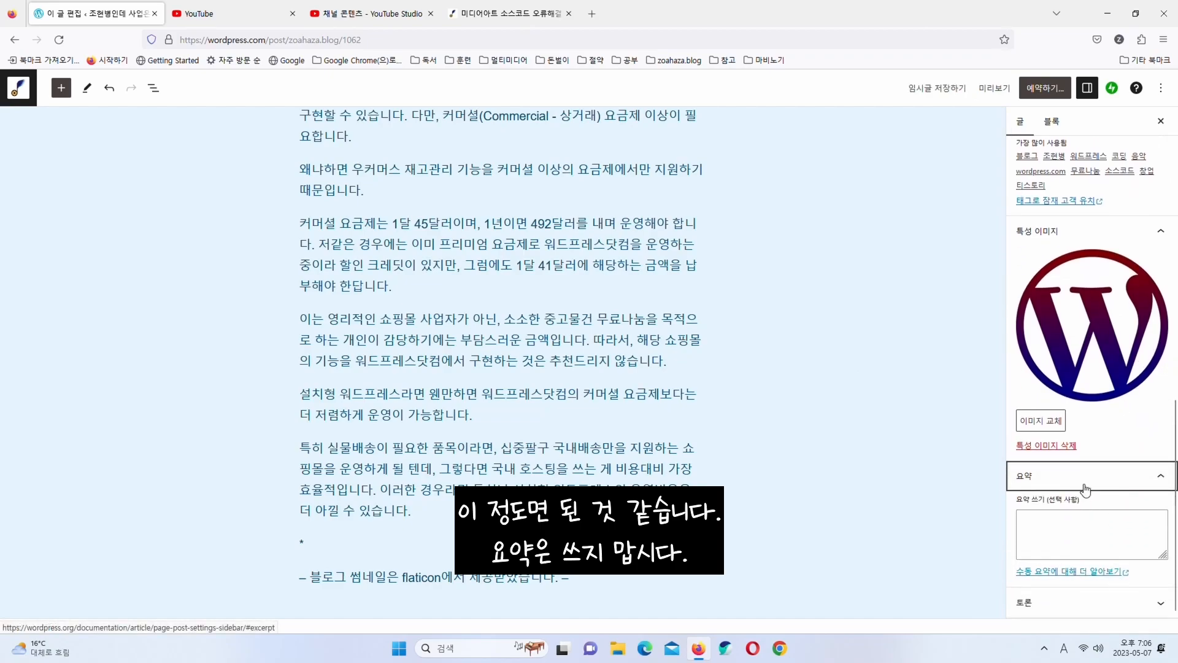
click(1086, 481)
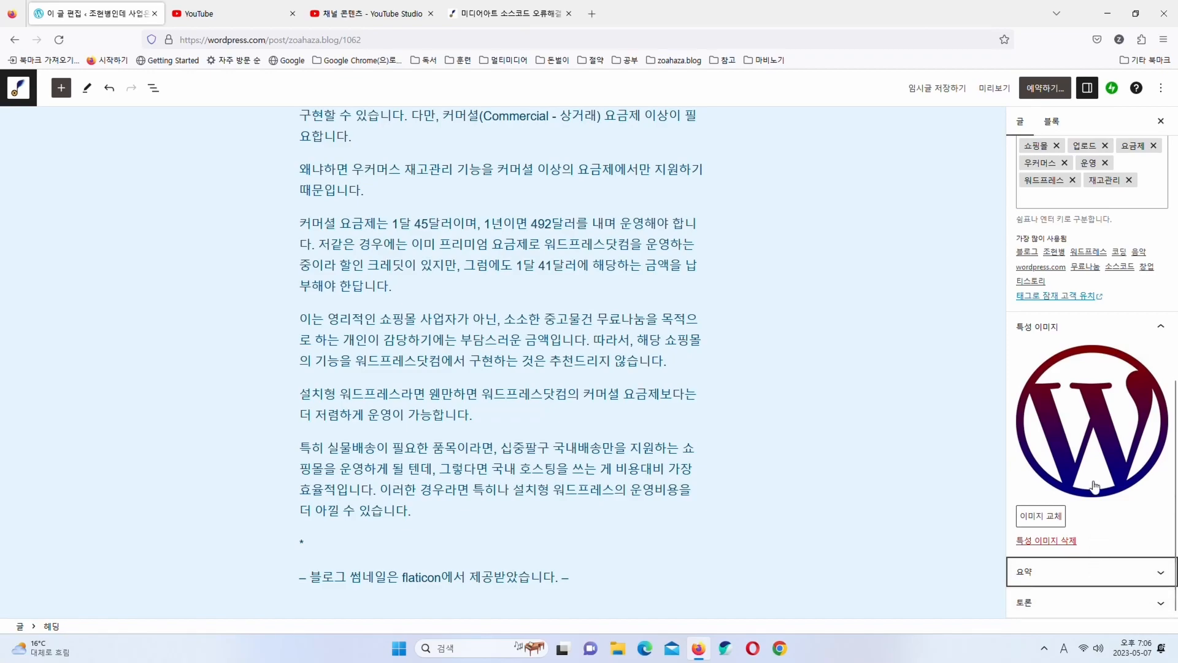
scroll(1096, 486, up, 10)
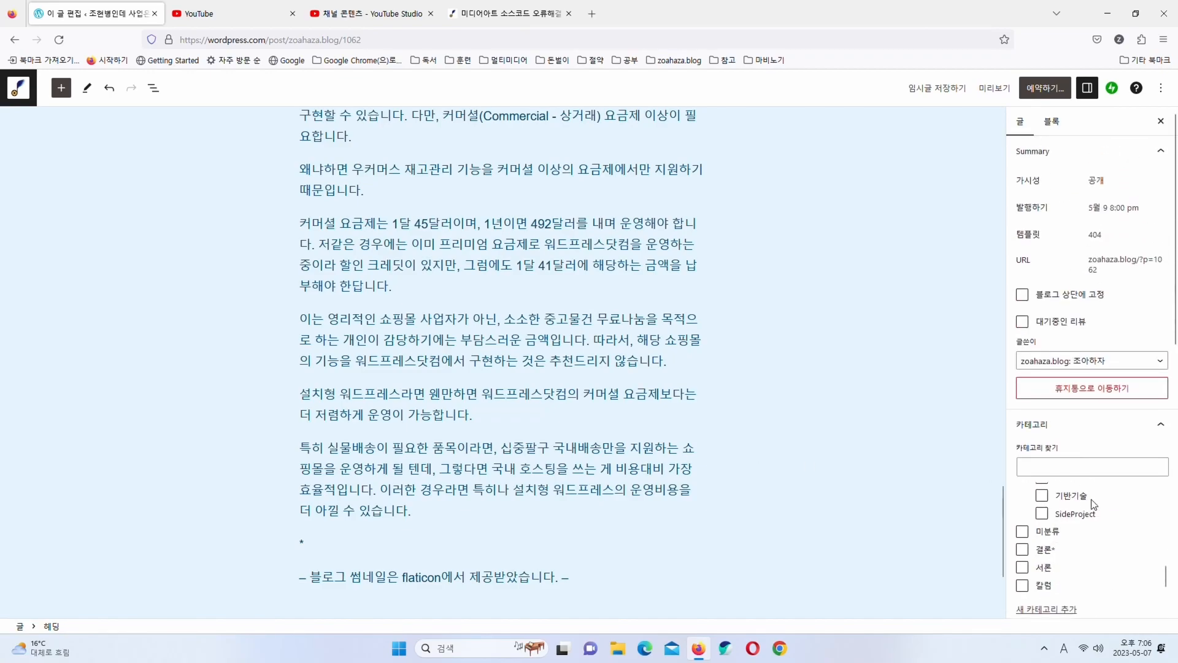
scroll(1124, 586, down, 10)
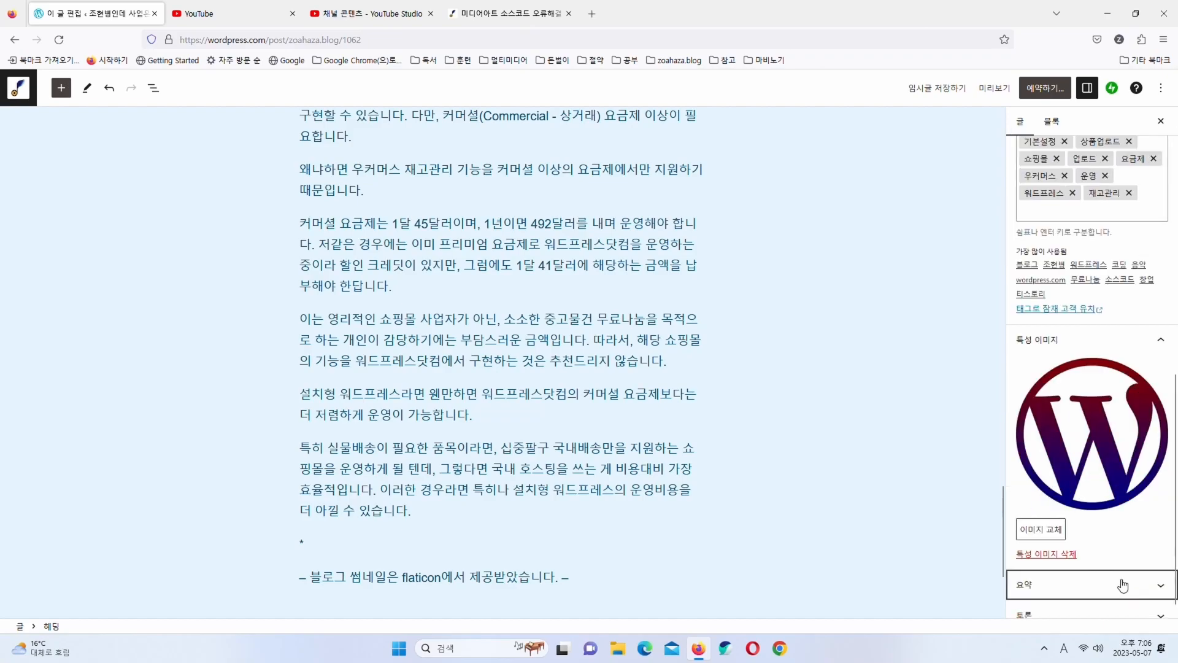
click(1100, 605)
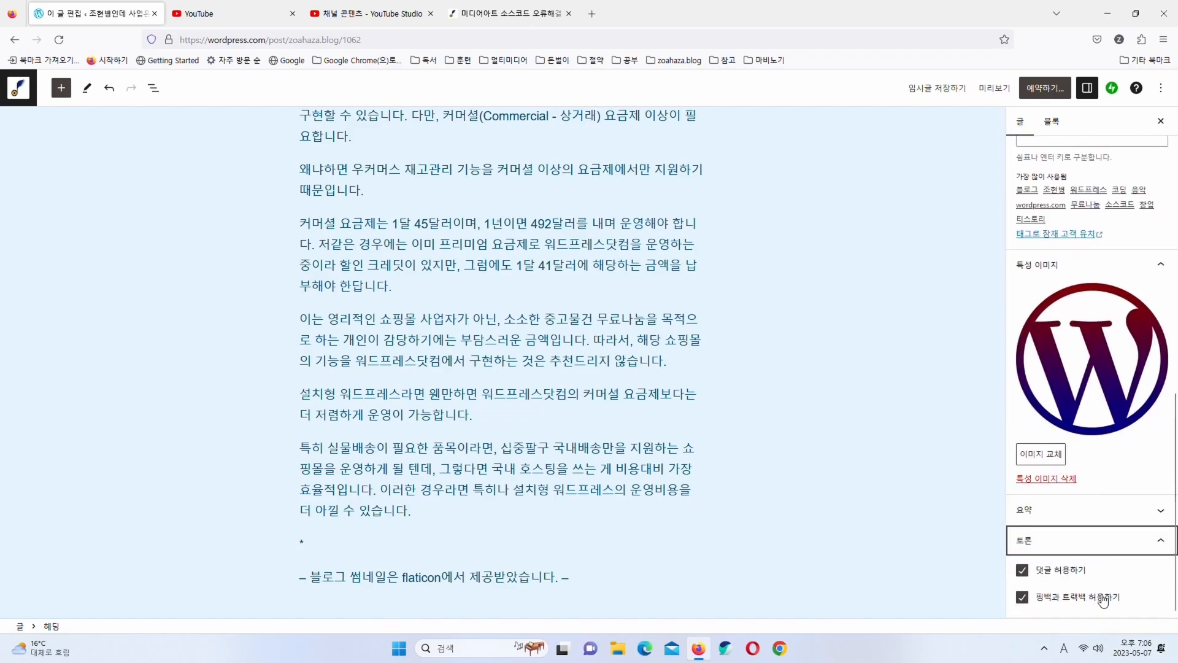
click(1100, 552)
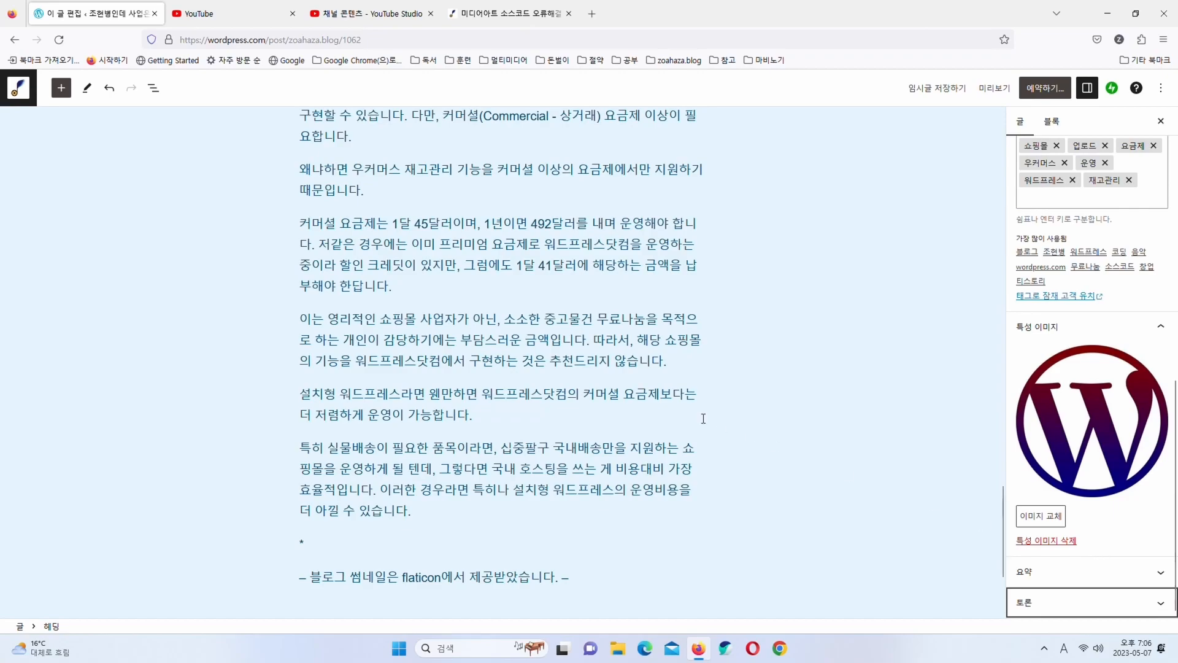
Schedule the post for publication on May 9 at 8:00 pm and confirm the scheduling
scroll(702, 414, up, 15)
scroll(704, 418, up, 10)
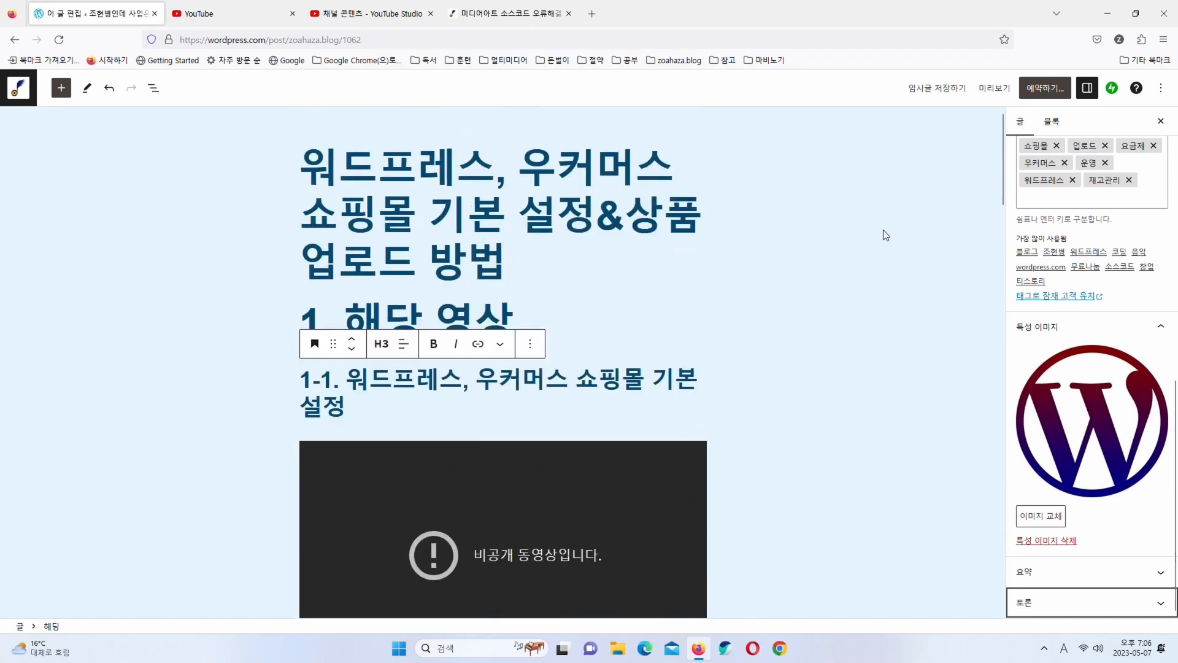
click(1023, 89)
click(1056, 90)
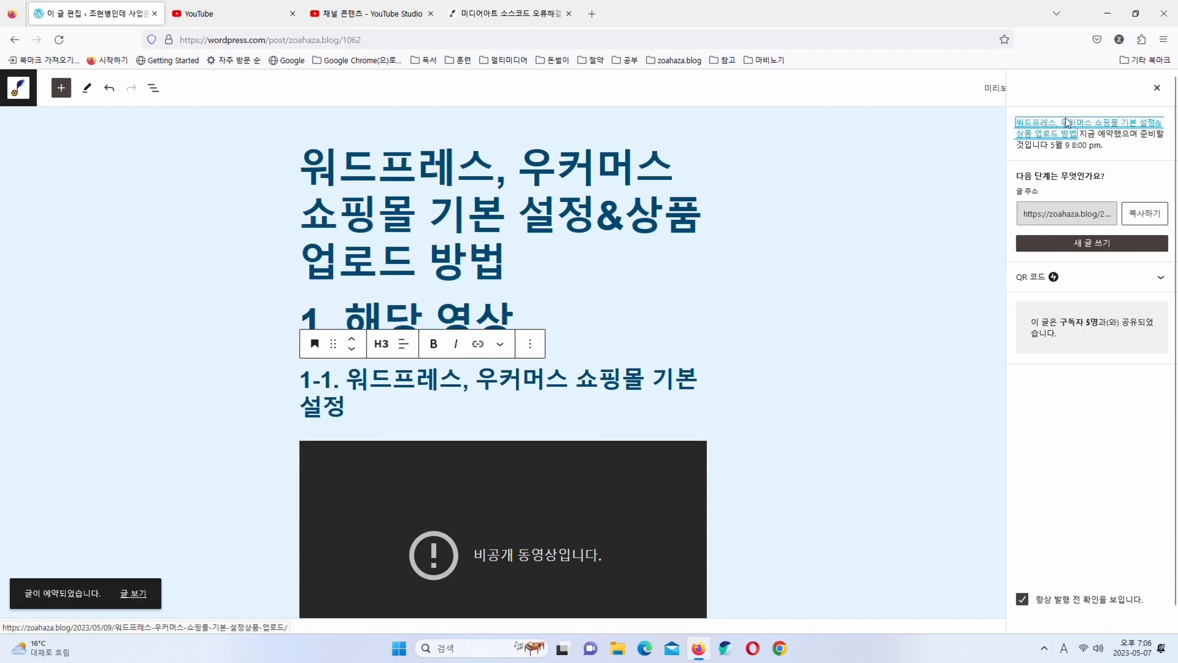
Check the scheduled post's public page and reread its video and text sections in the editor
click(1068, 122)
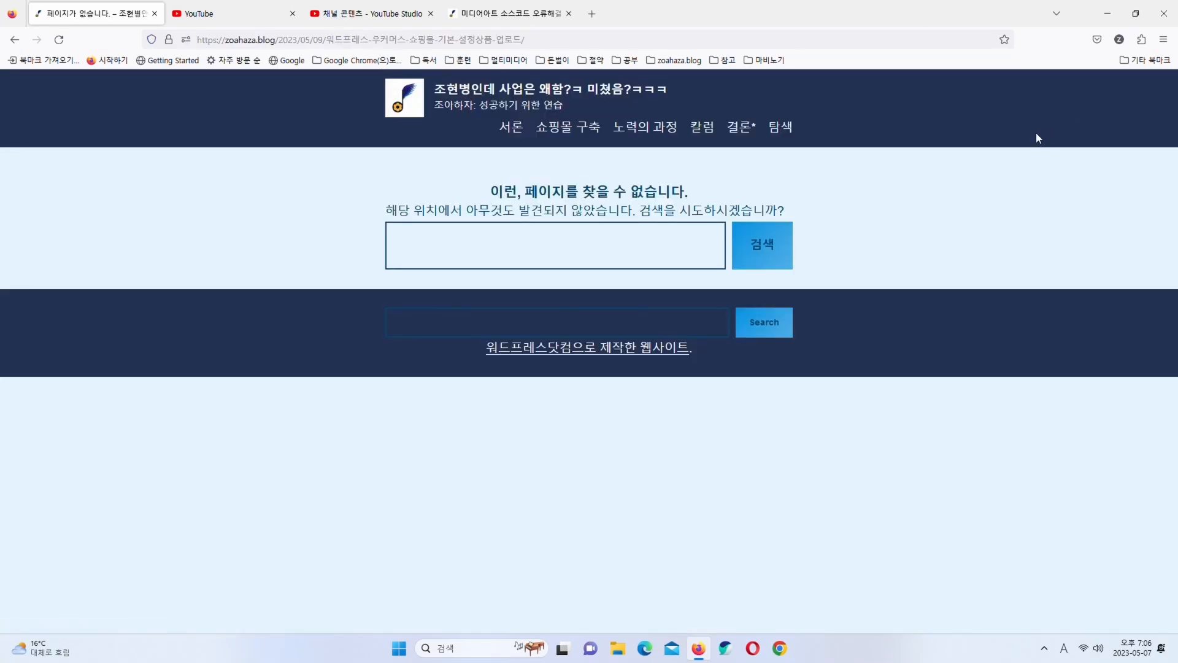
click(16, 40)
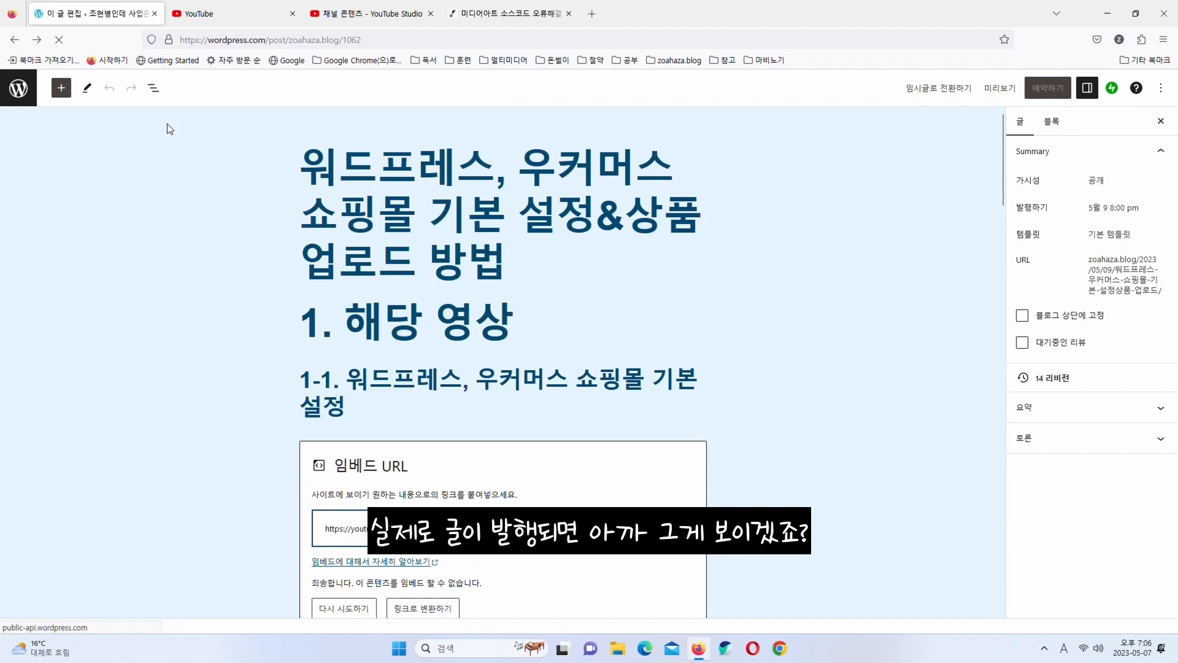
scroll(564, 211, down, 1)
scroll(563, 210, down, 10)
scroll(563, 211, up, 6)
scroll(564, 210, up, 5)
scroll(564, 210, down, 10)
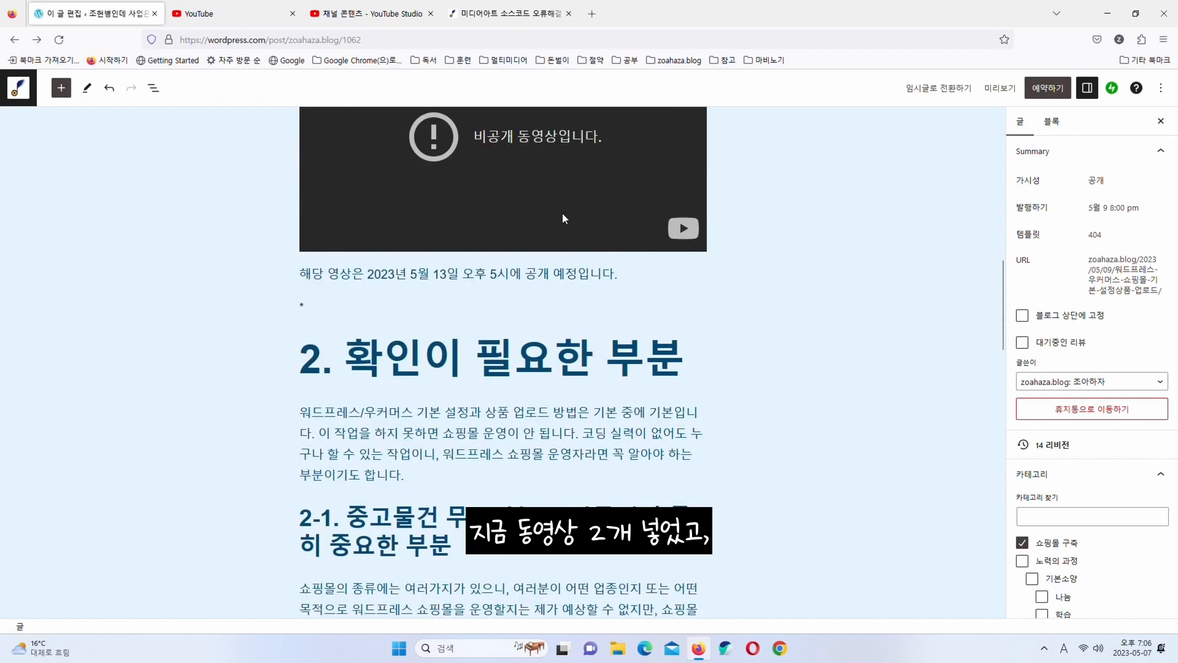
scroll(564, 217, up, 4)
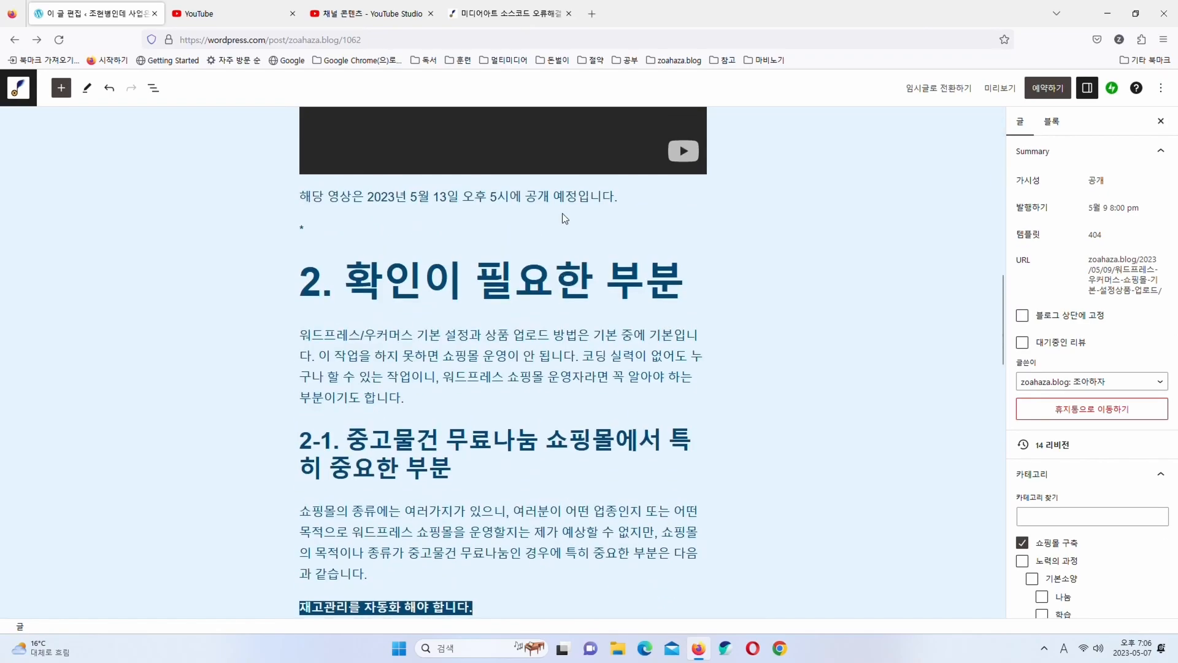
scroll(562, 212, down, 12)
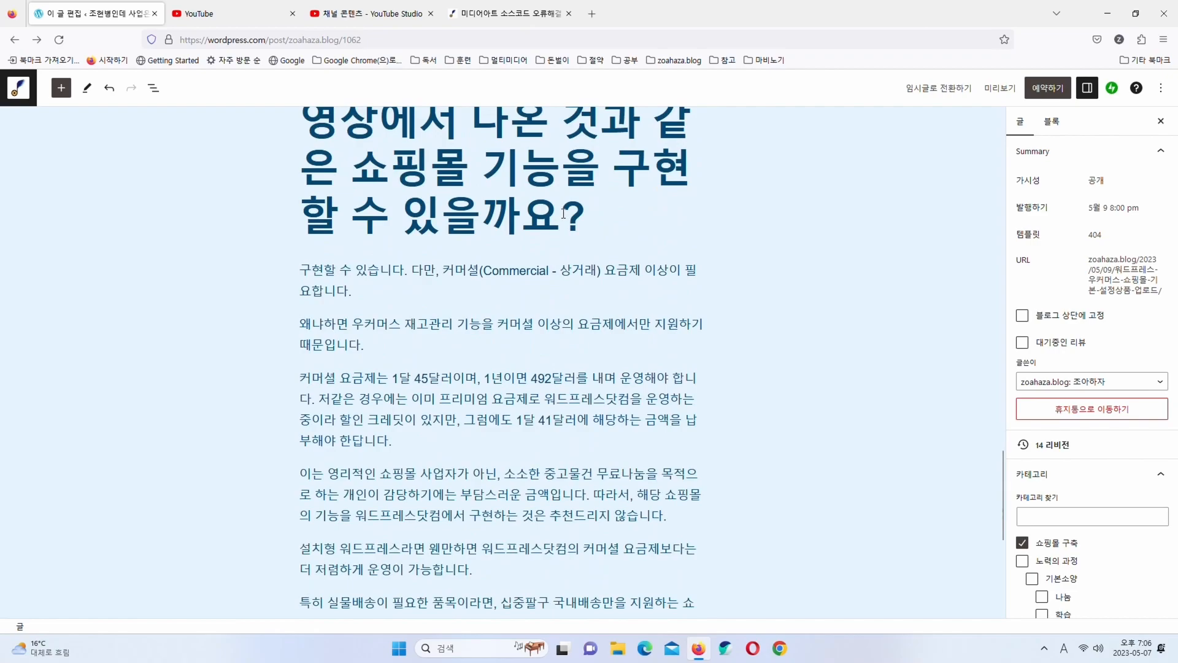
Leave the post editor without saving further changes and open the site's plan comparison page
click(506, 253)
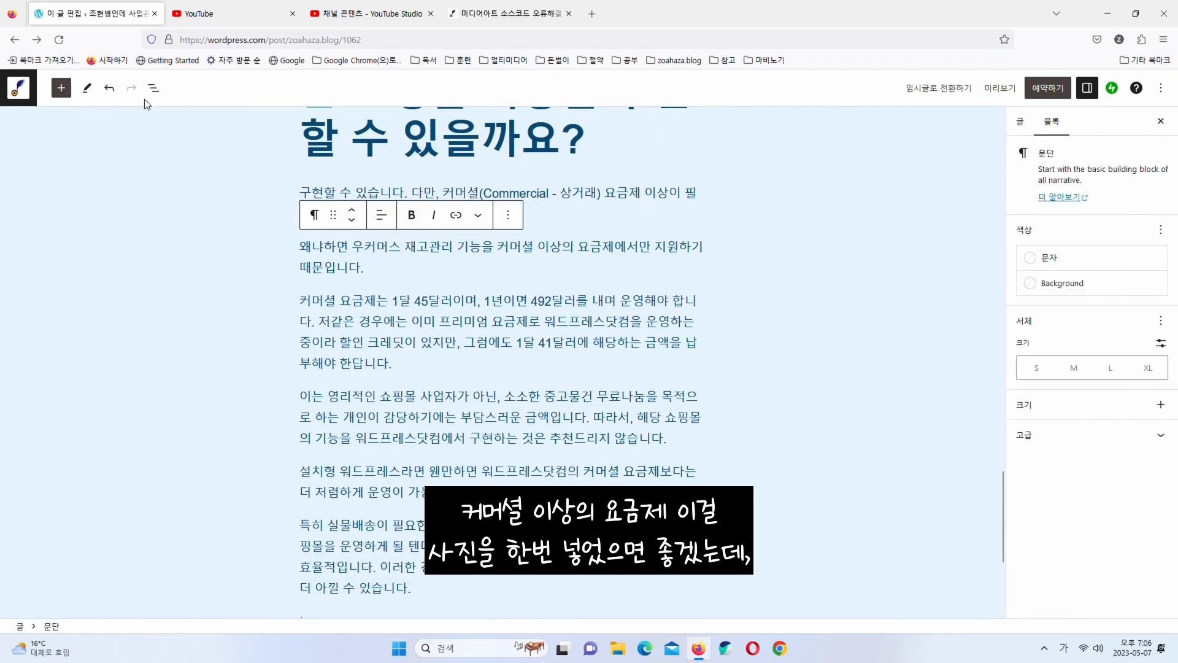
click(20, 92)
click(44, 129)
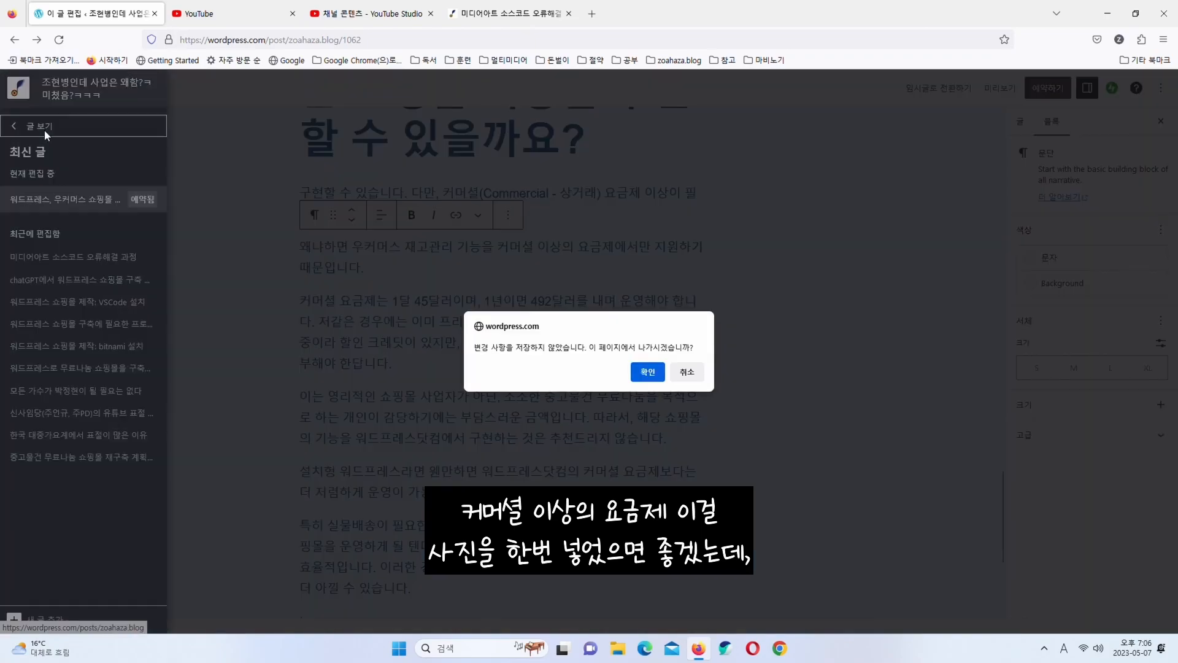
click(647, 371)
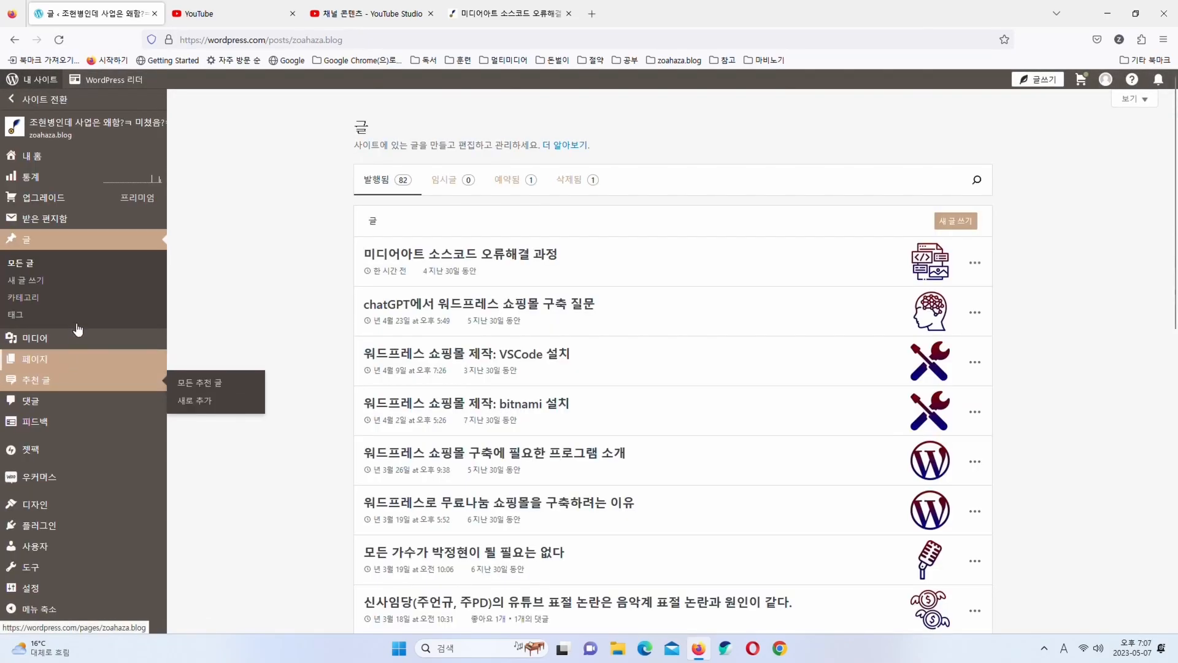
click(72, 199)
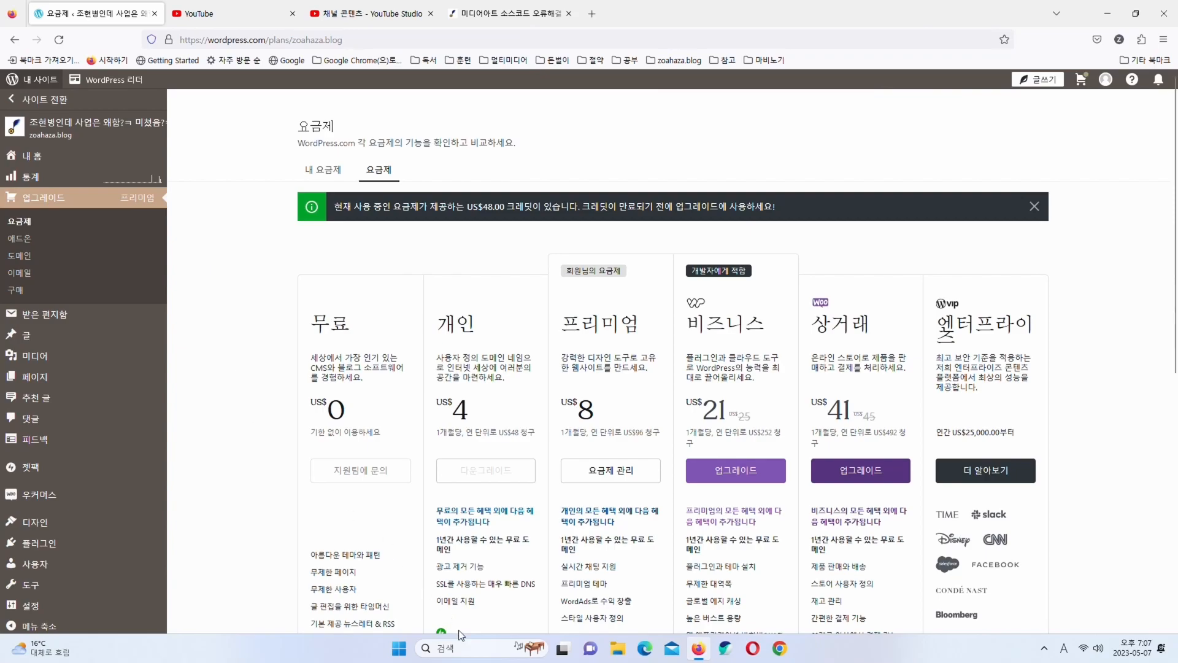
Open Paint and paste the screenshot of the WordPress.com plan comparison page
click(473, 648)
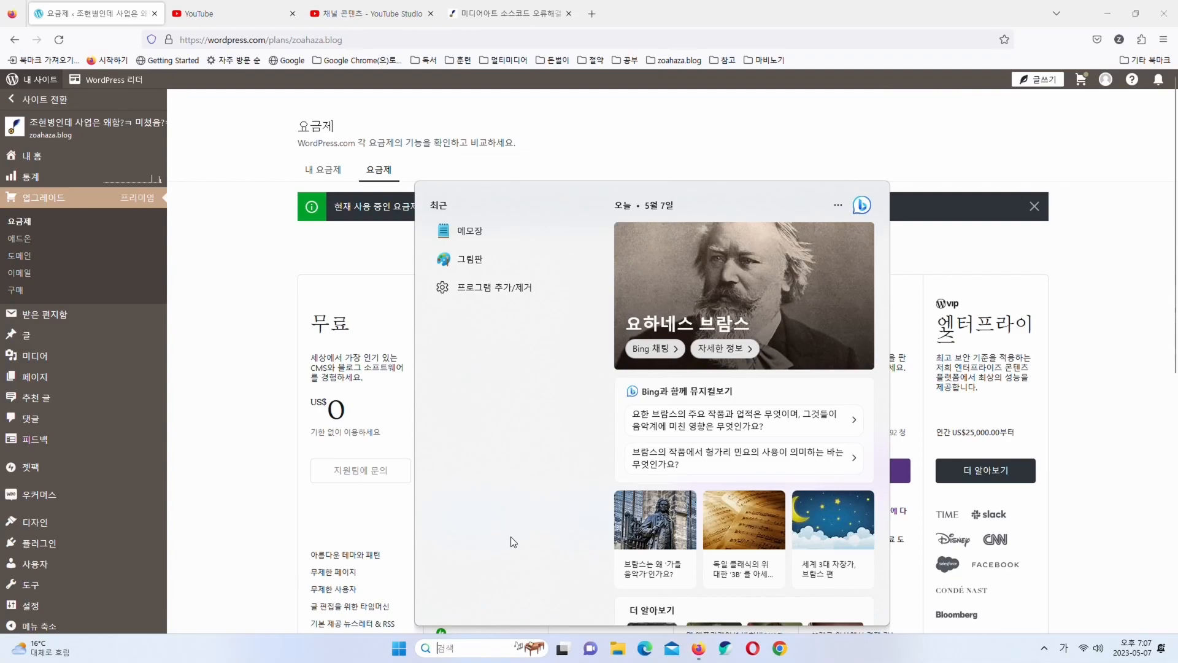
click(482, 274)
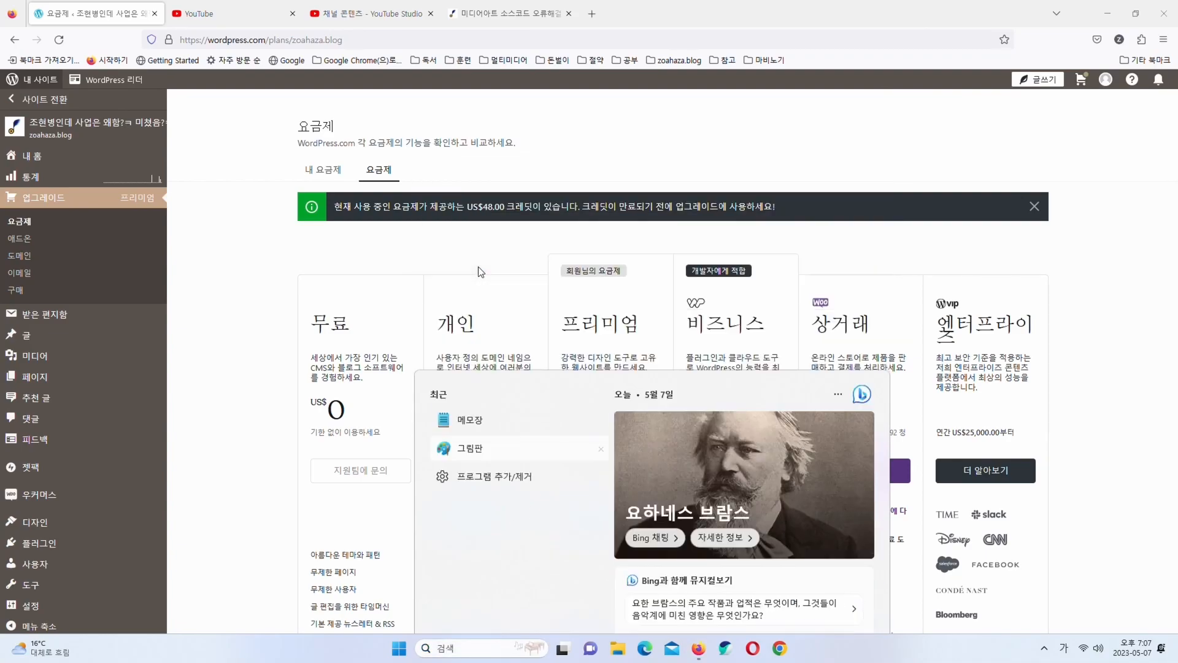
key(ctrl+v)
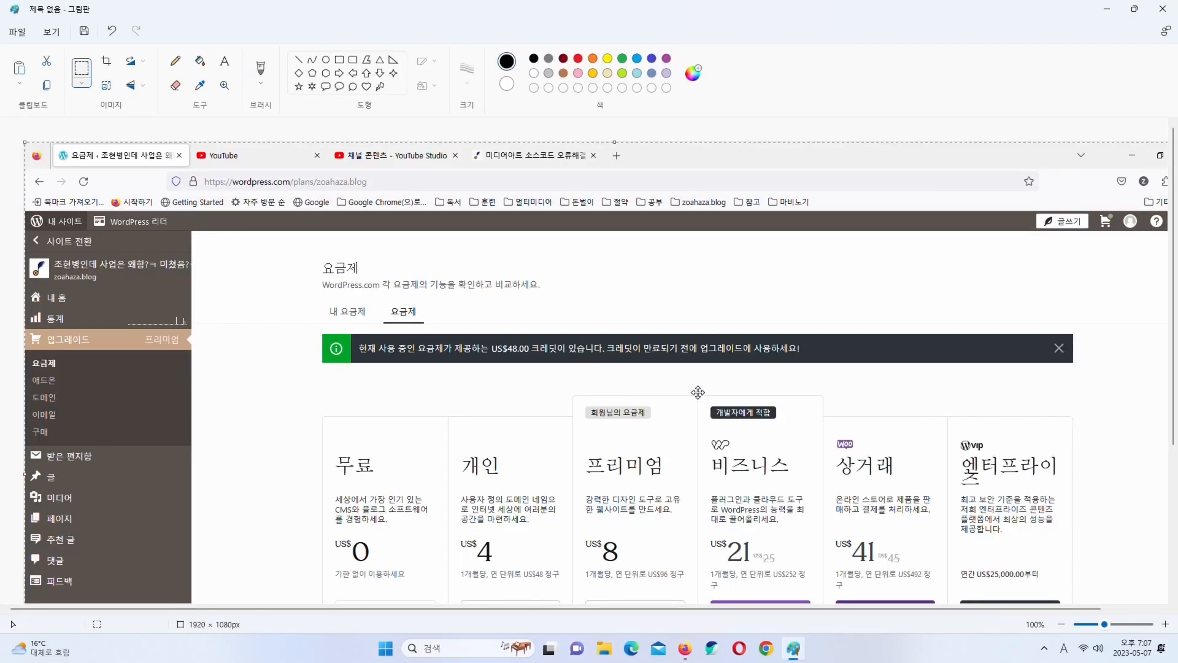
scroll(697, 391, down, 3)
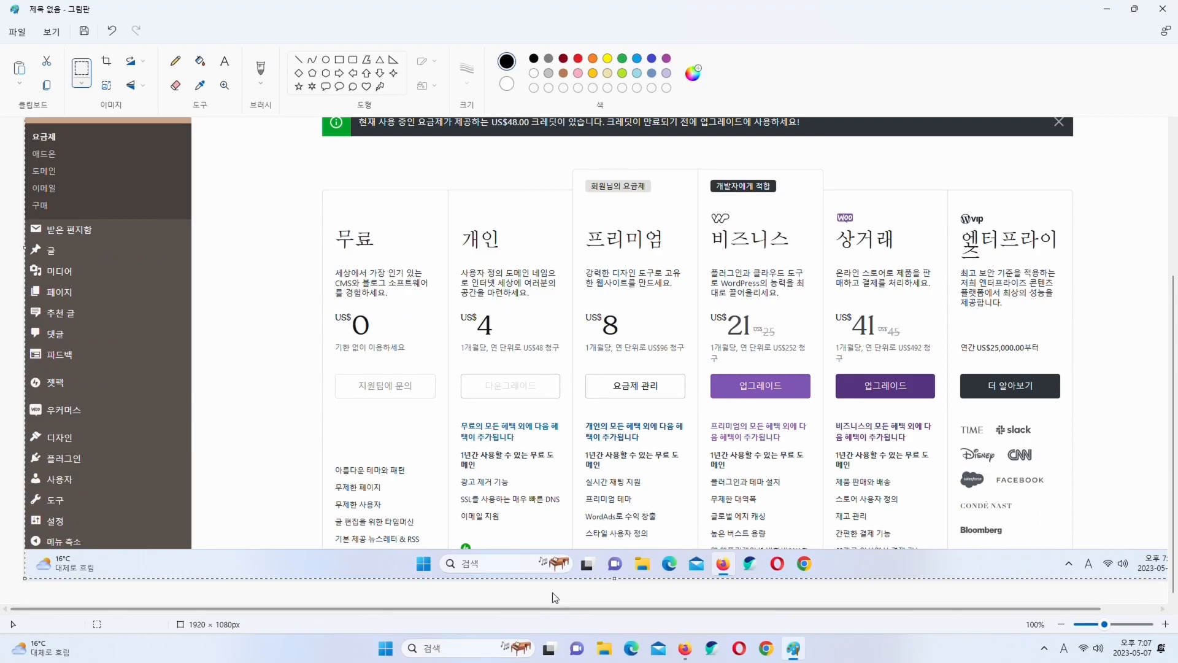
drag(754, 608, 867, 606)
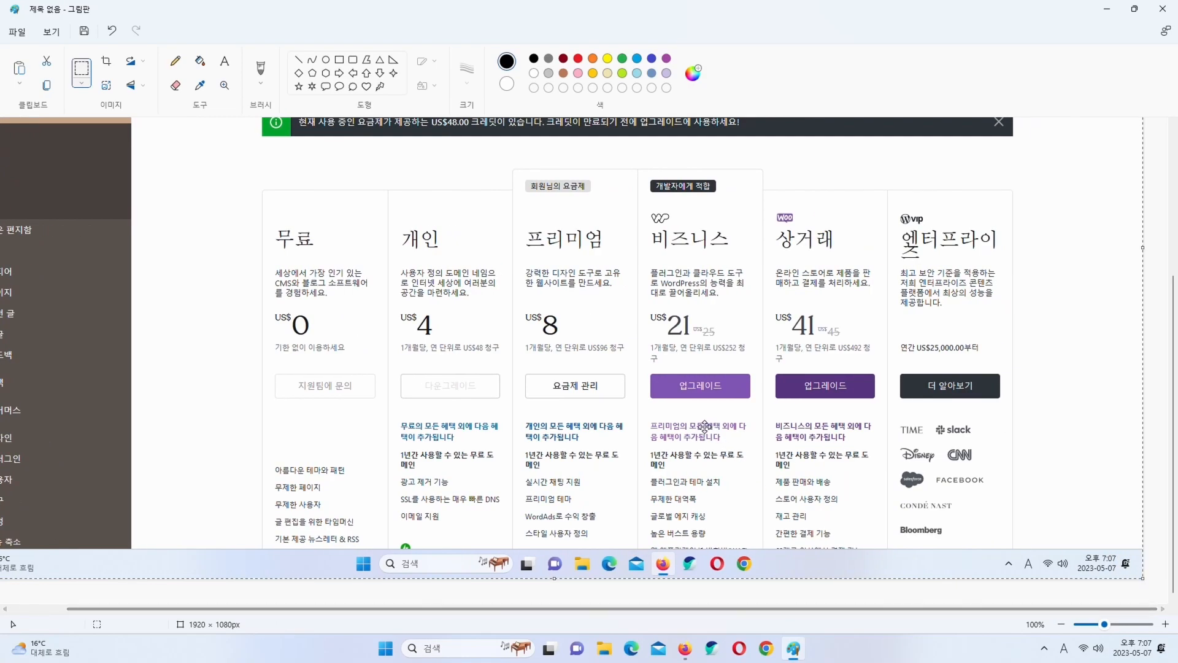
click(340, 60)
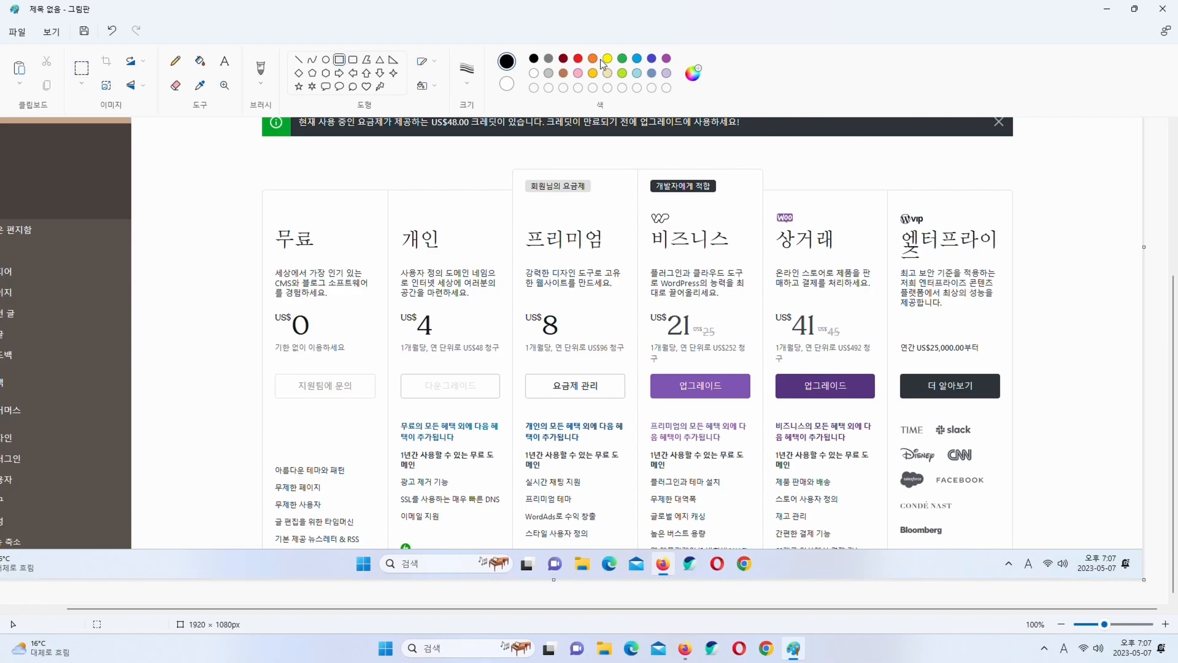
click(82, 68)
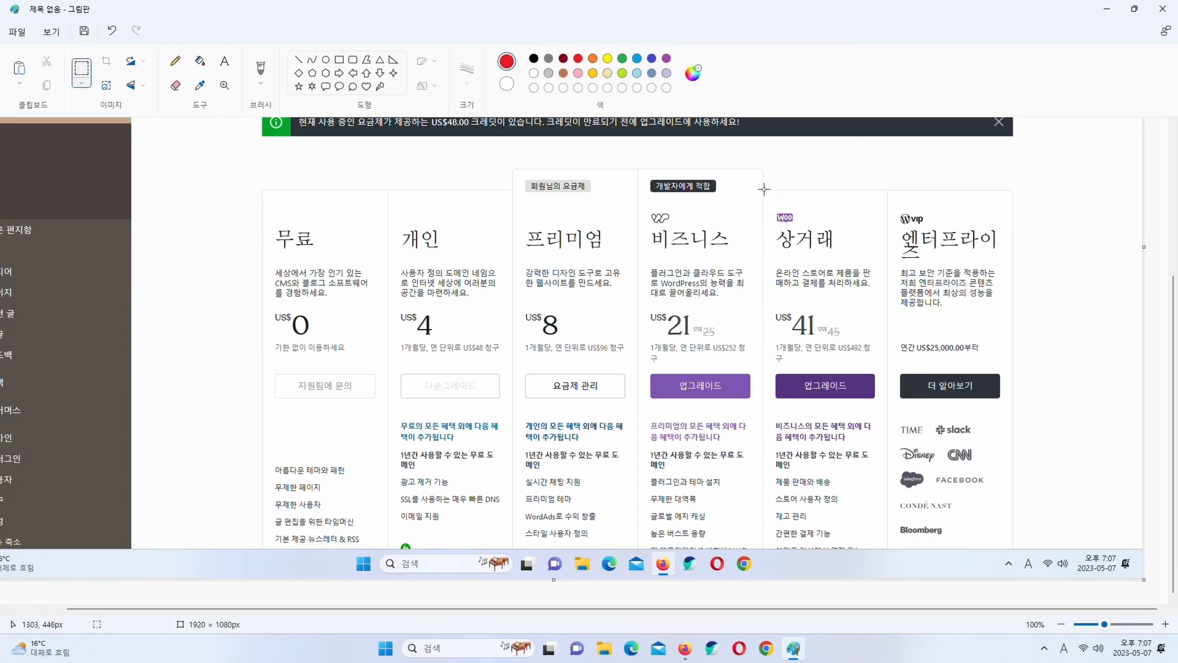
drag(762, 189, 889, 550)
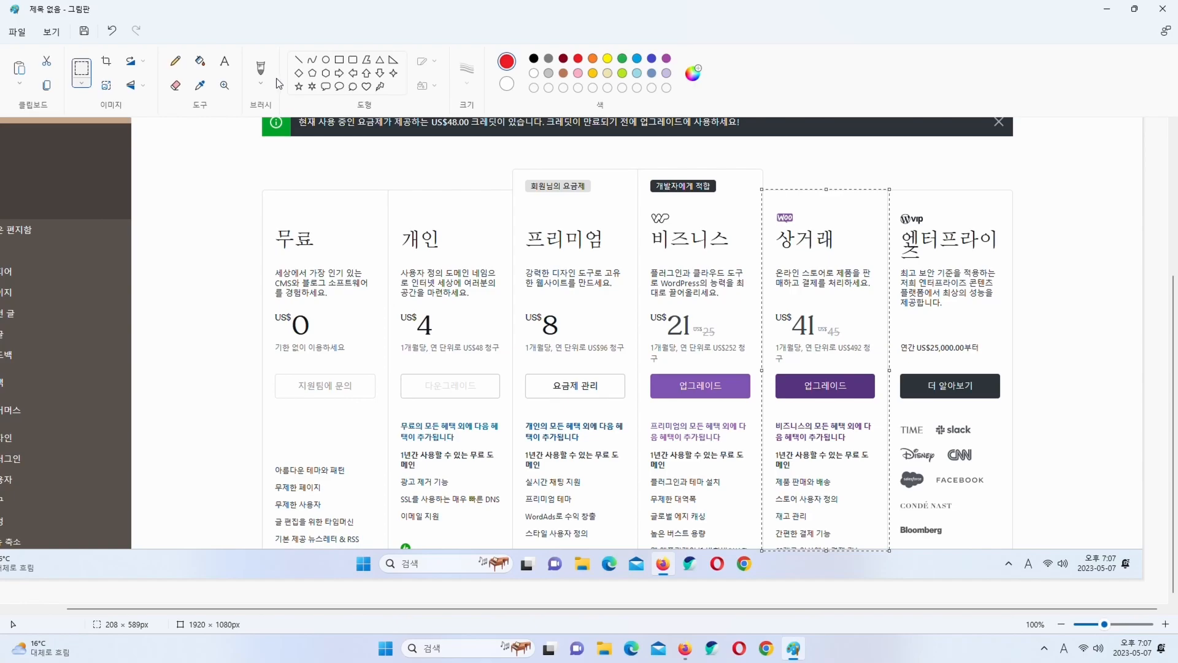
key(Escape)
Draw a red rectangle with an 8px outline around the 상거래 plan column and save the image
click(340, 60)
click(467, 71)
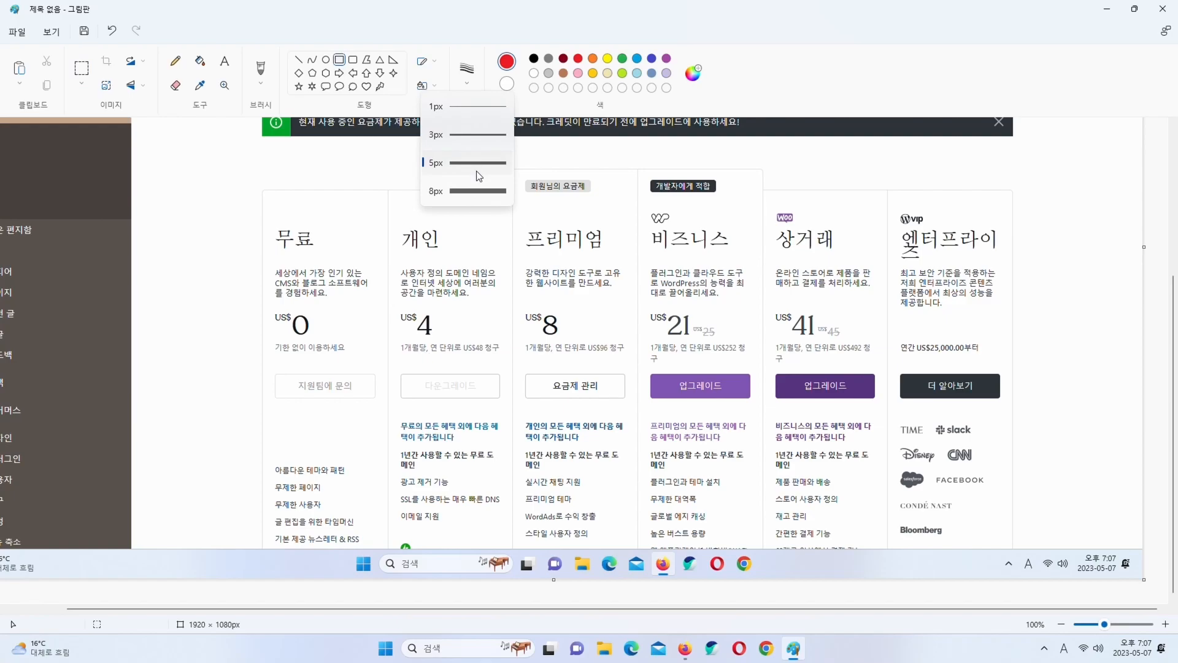
click(479, 189)
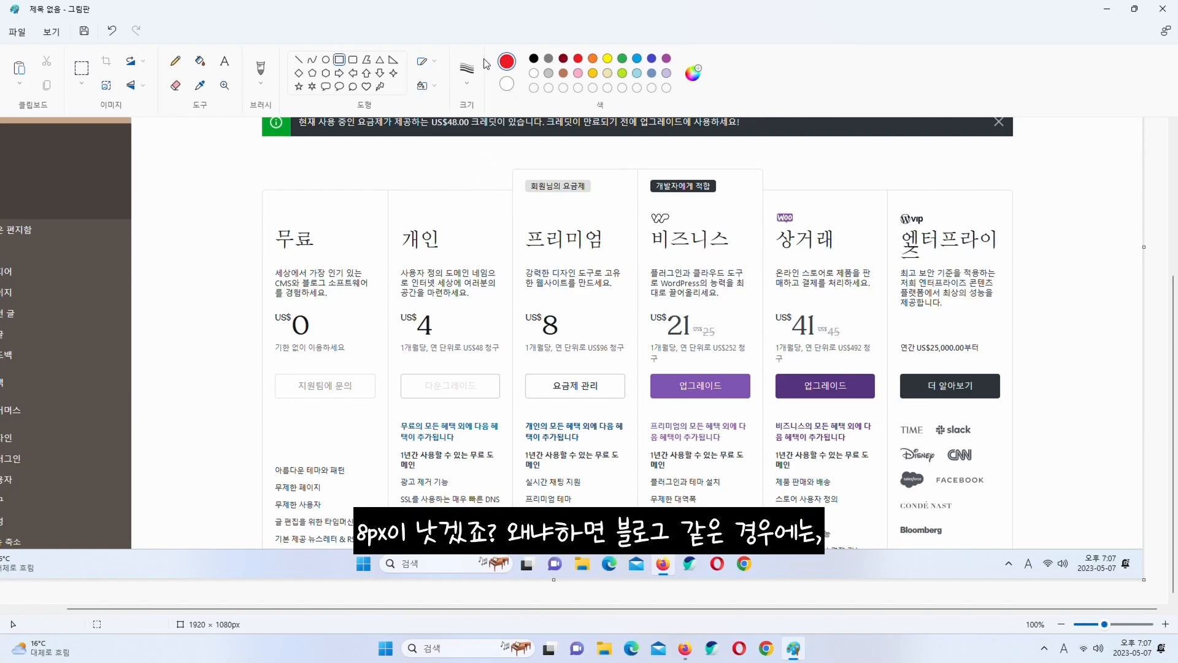
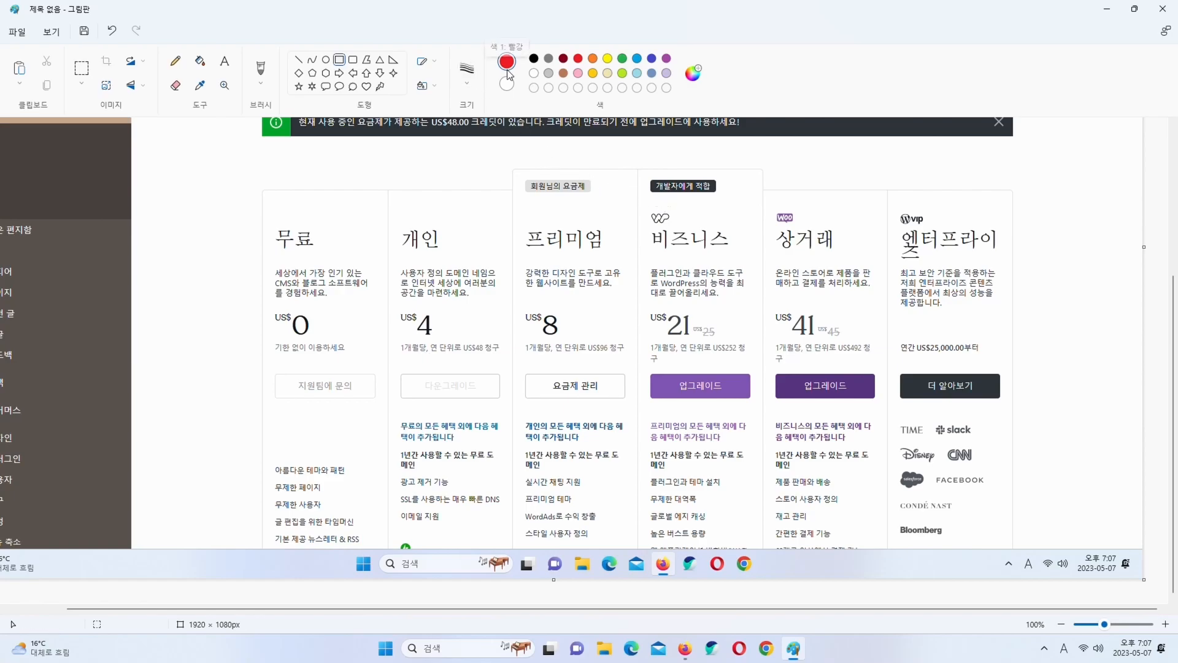
click(463, 83)
click(467, 80)
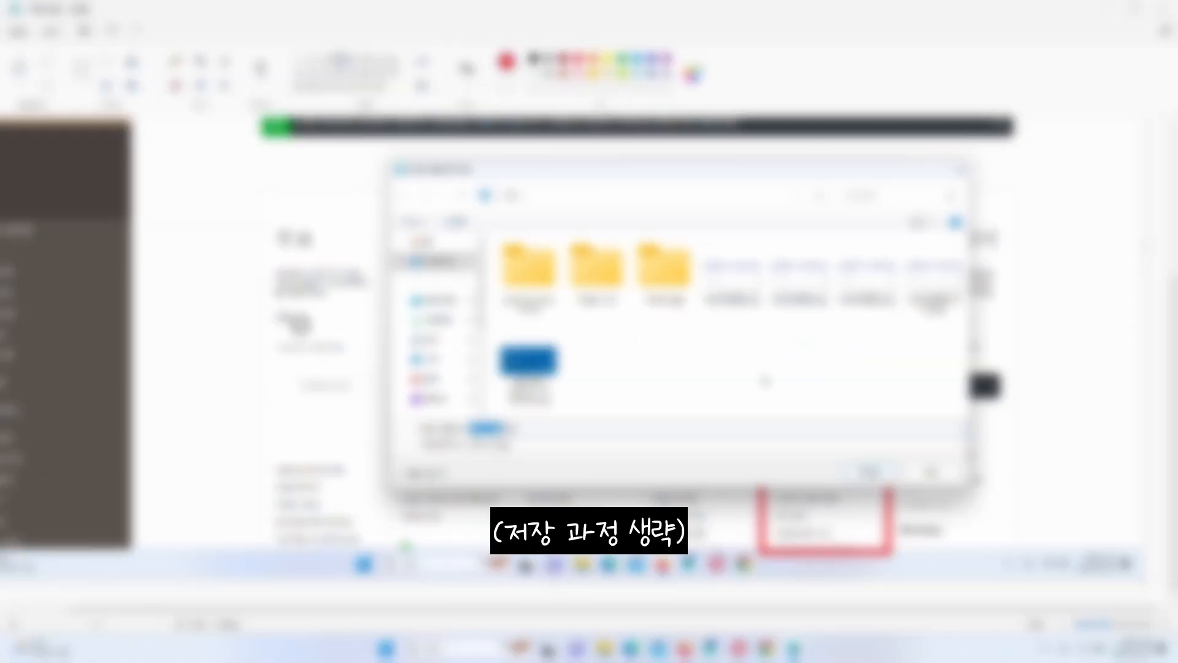
text(광고)
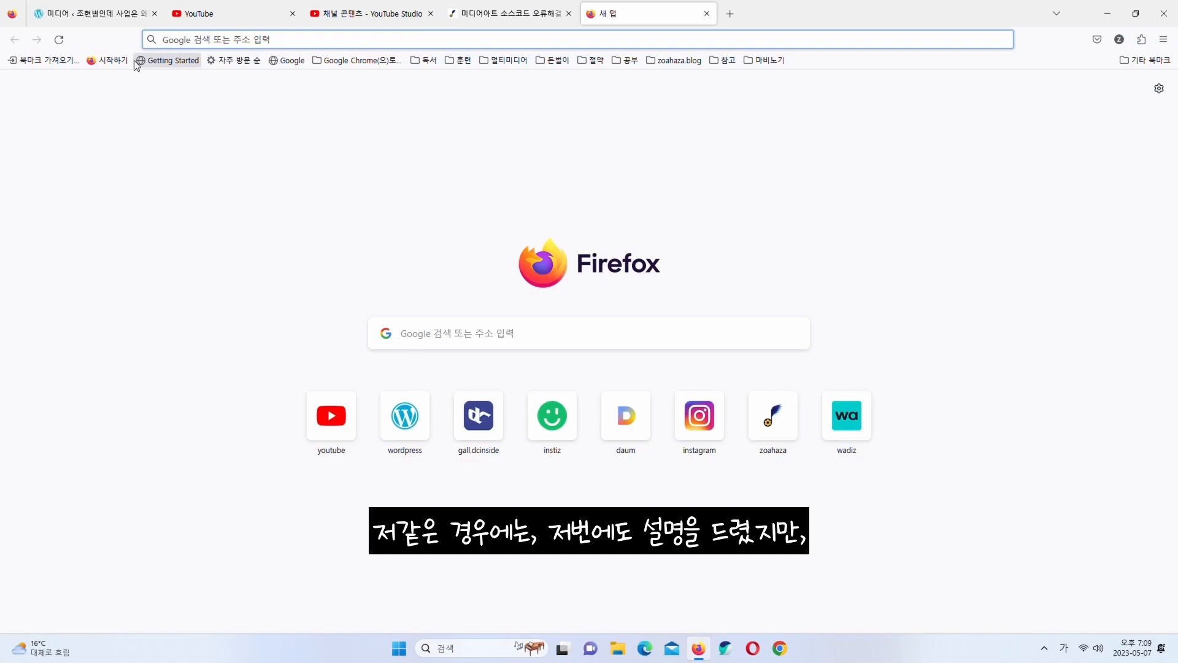
Look over the WordPress media library images and search the bookmark folders in the new tab for an image host
click(509, 13)
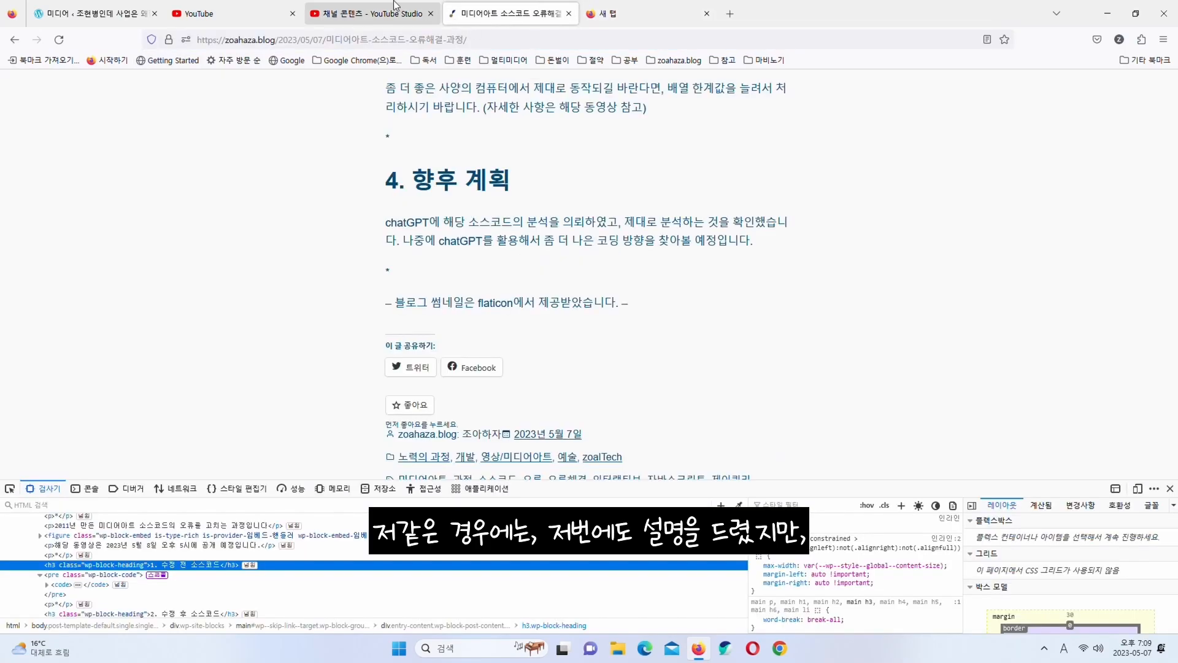
click(396, 9)
click(92, 13)
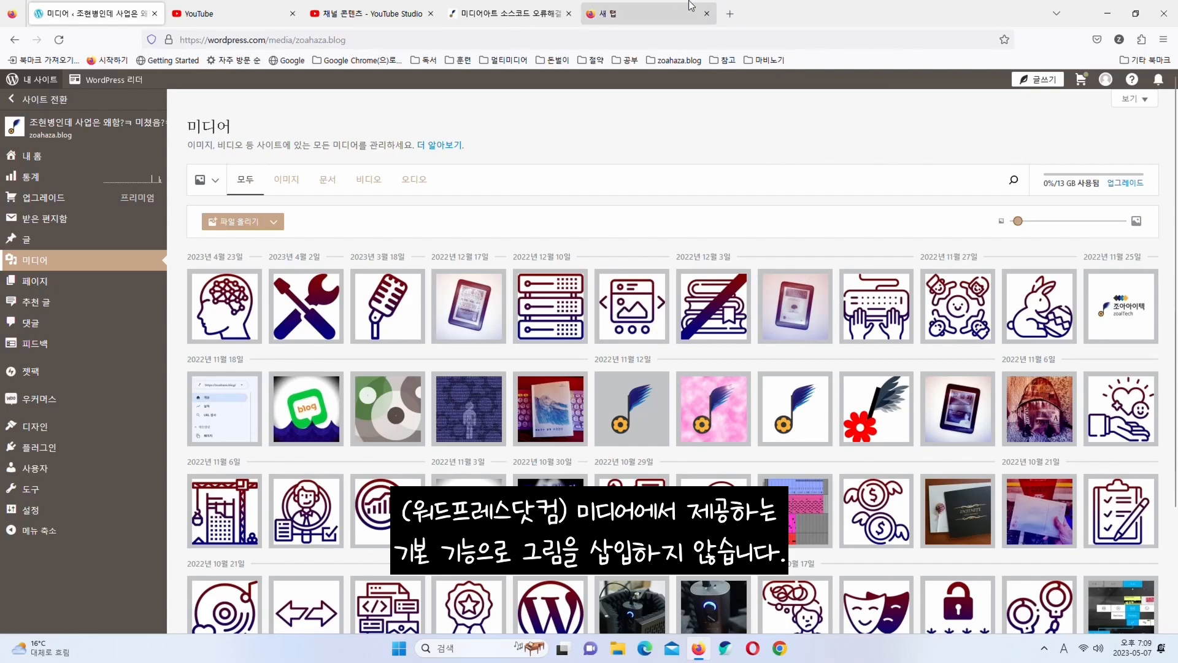
click(620, 13)
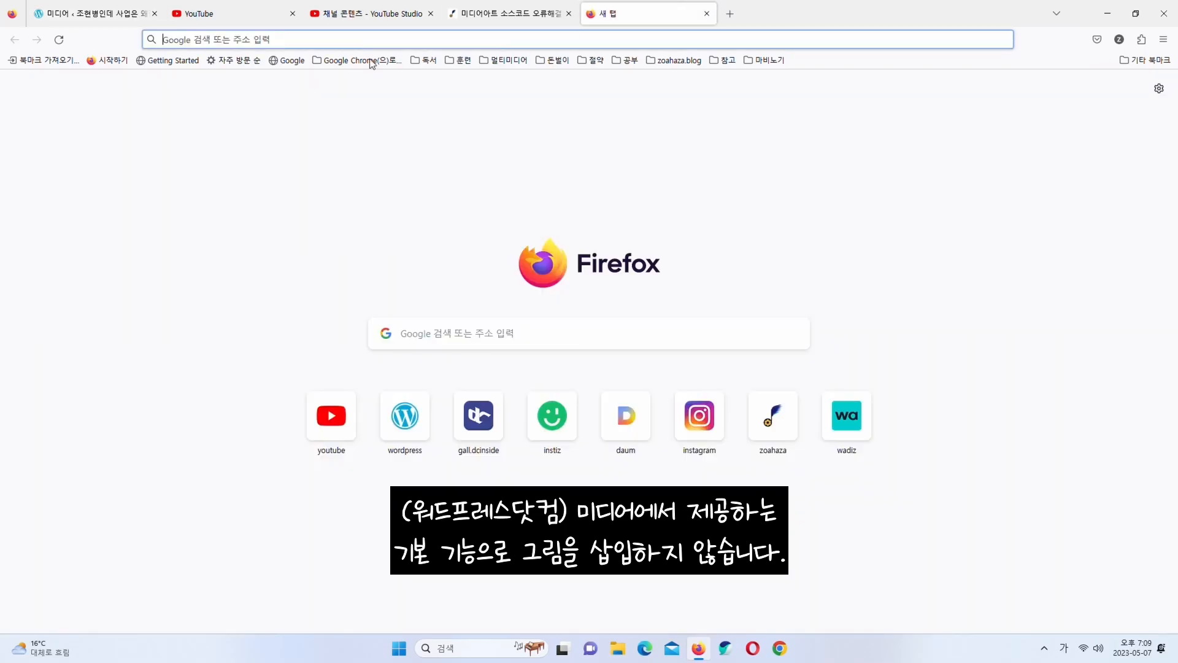
click(422, 60)
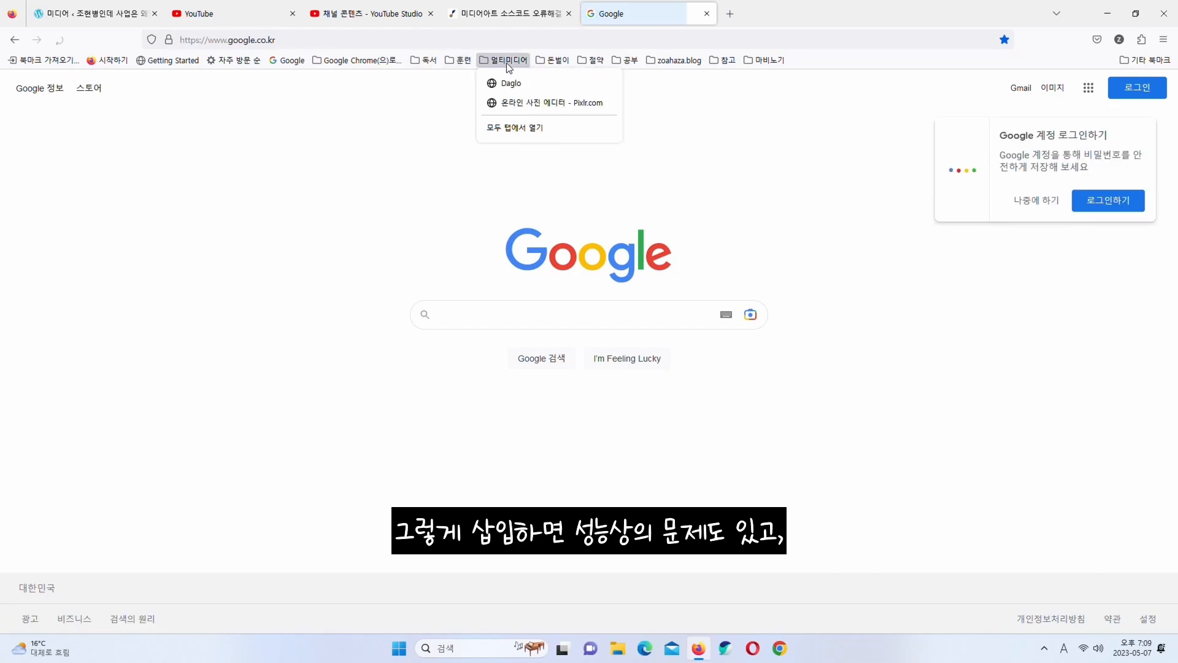
mouse_move(649, 62)
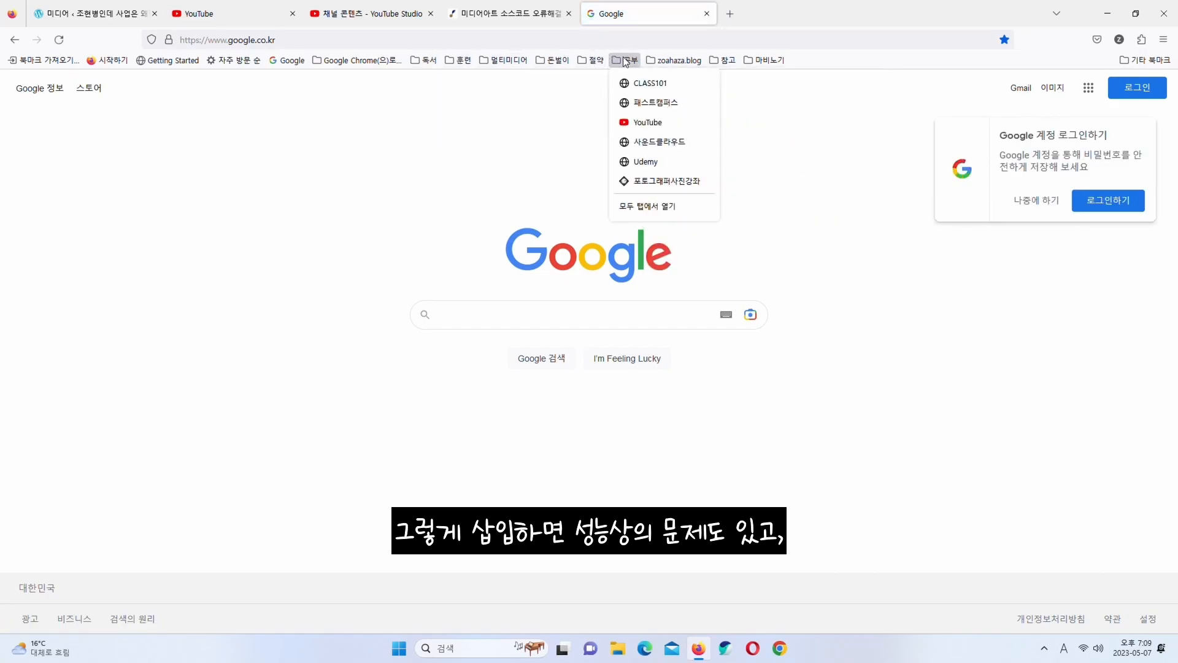
mouse_move(755, 62)
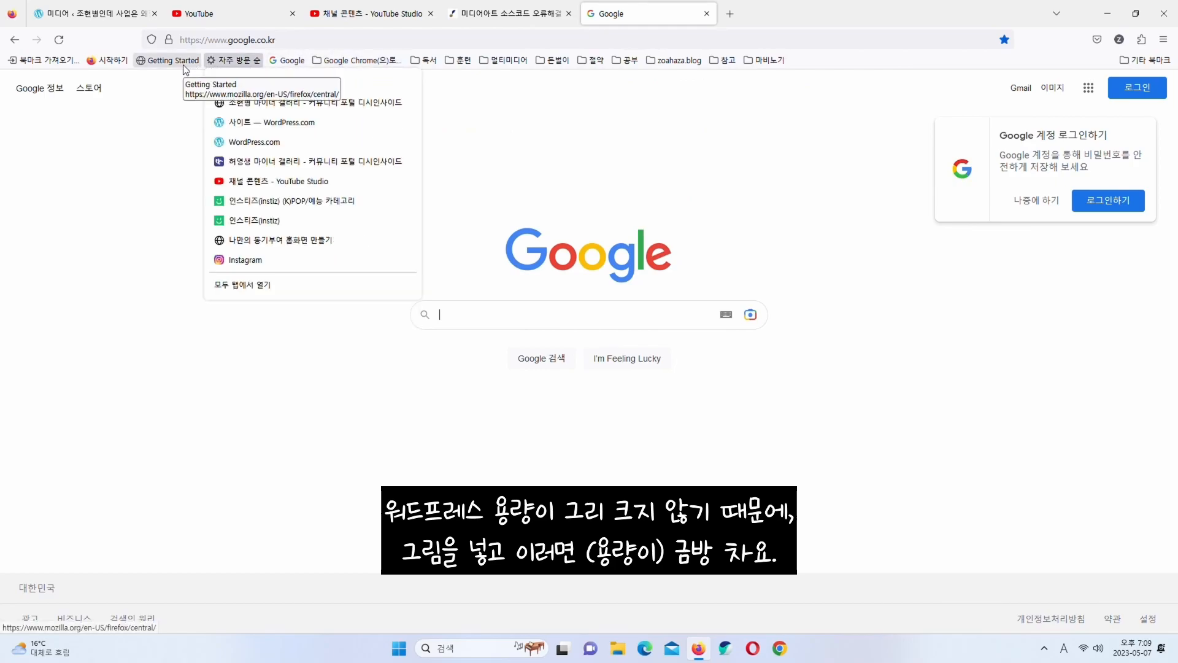
Check the storage usage of the WordPress media library
click(227, 14)
click(92, 13)
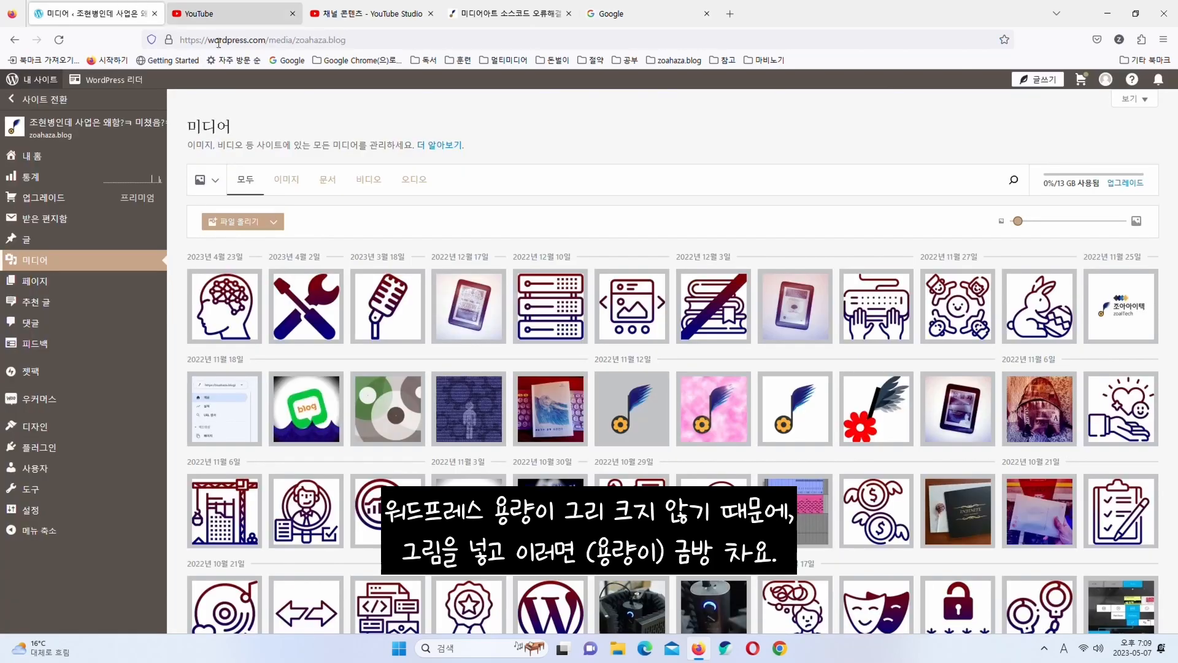
click(686, 8)
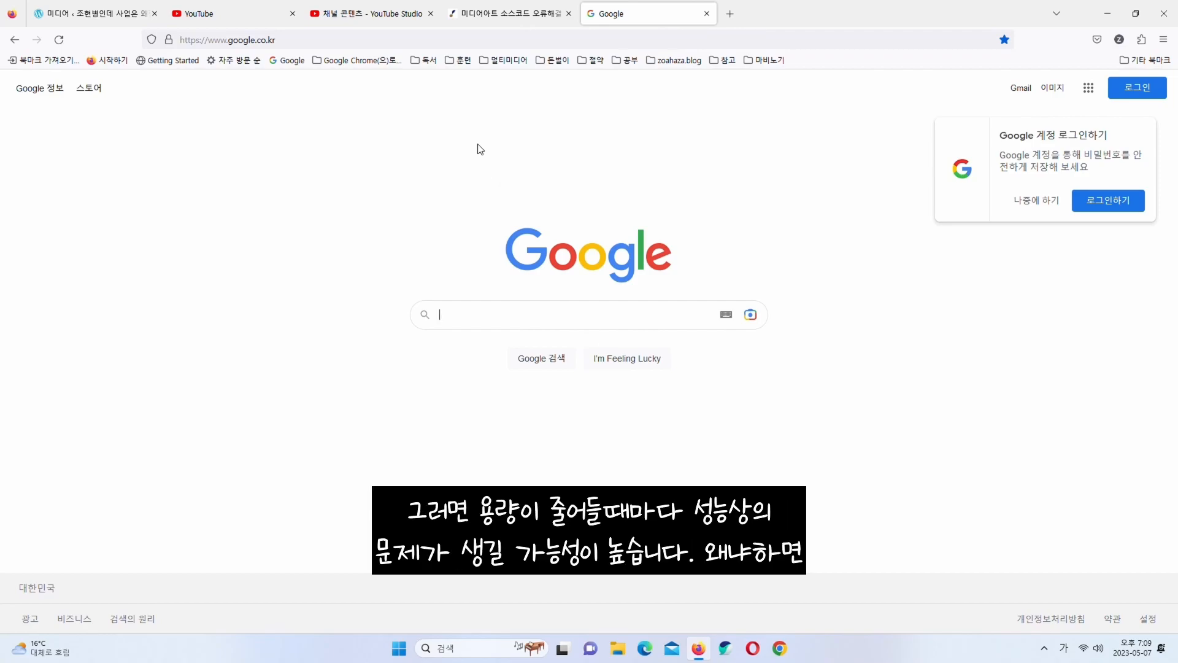
click(98, 14)
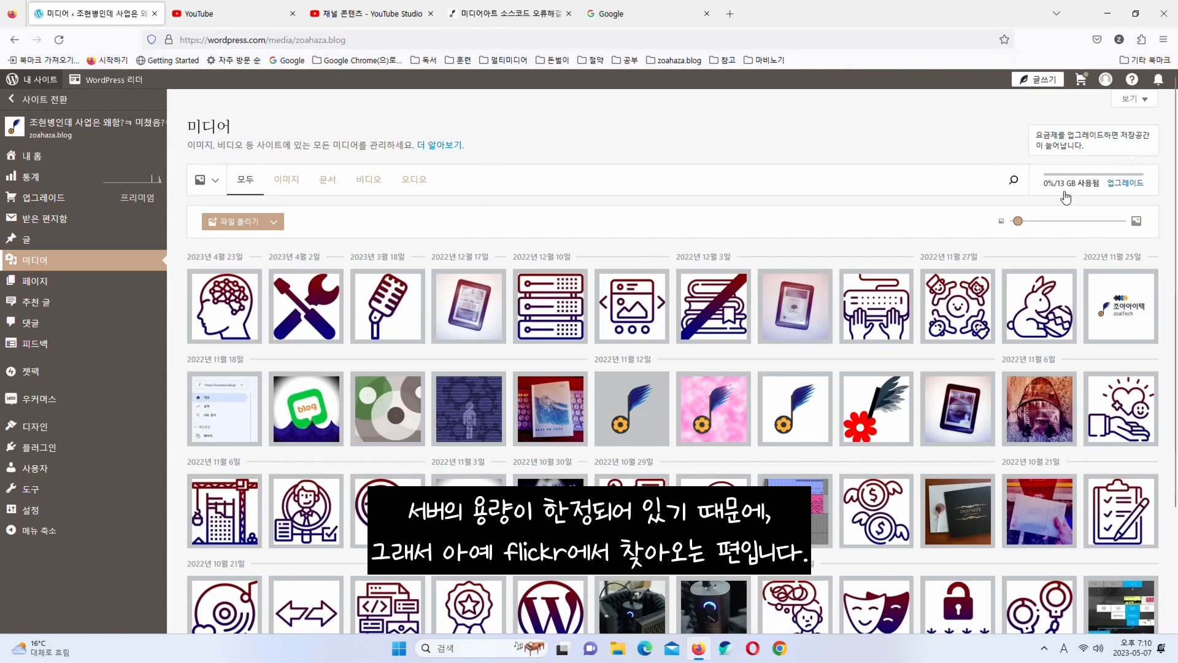
Open the Flickr home page from the zoahaza.blog bookmarks and sign in to the account
click(684, 9)
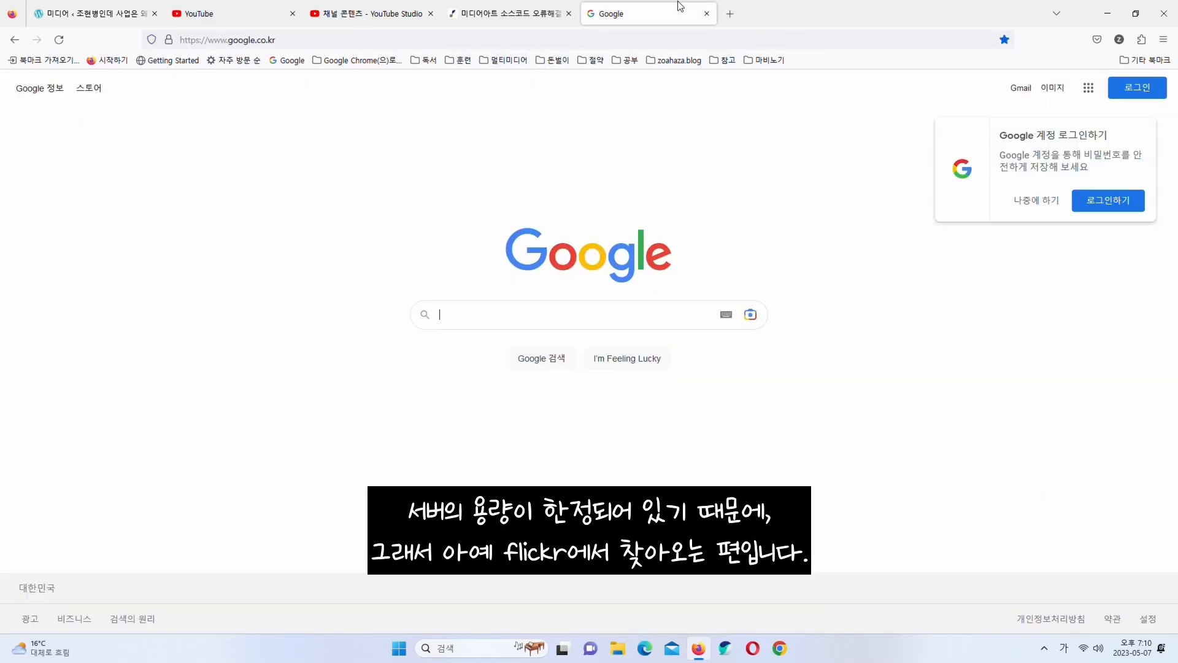
click(235, 61)
click(728, 121)
click(686, 61)
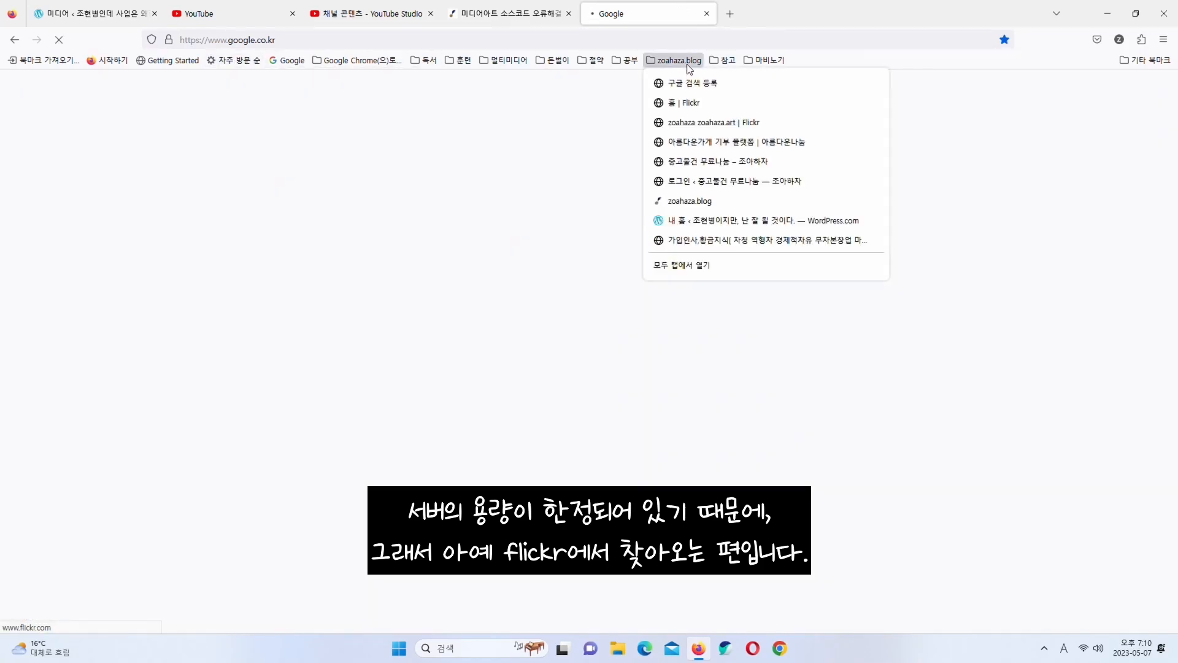
click(705, 105)
click(1097, 96)
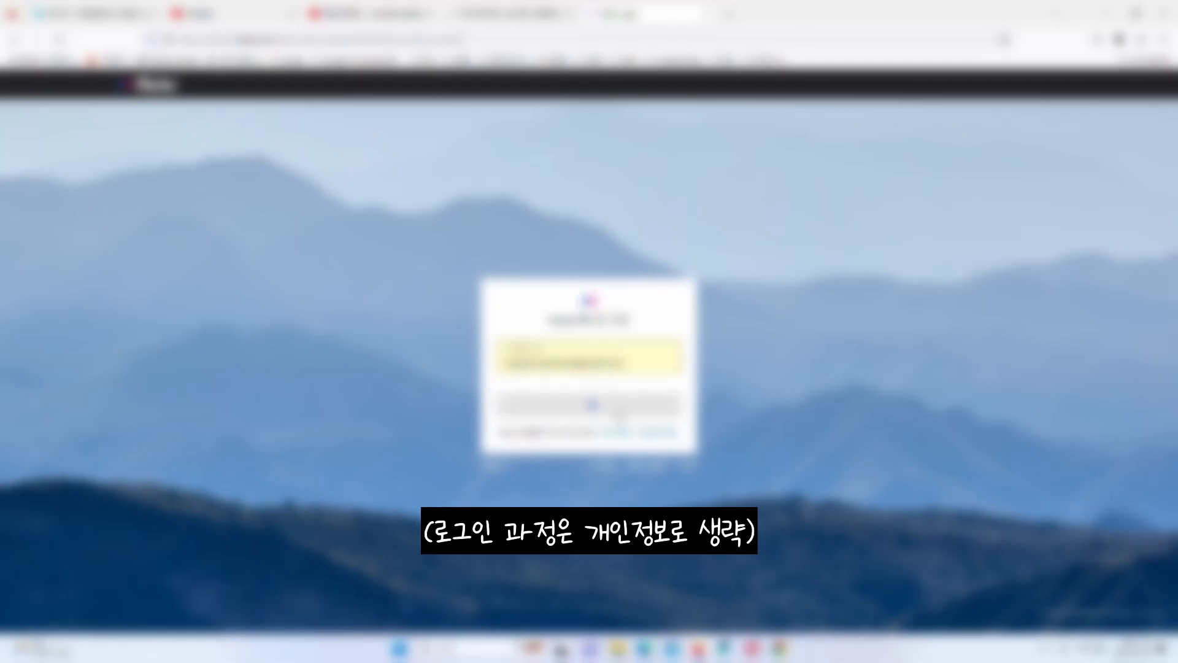
click(623, 421)
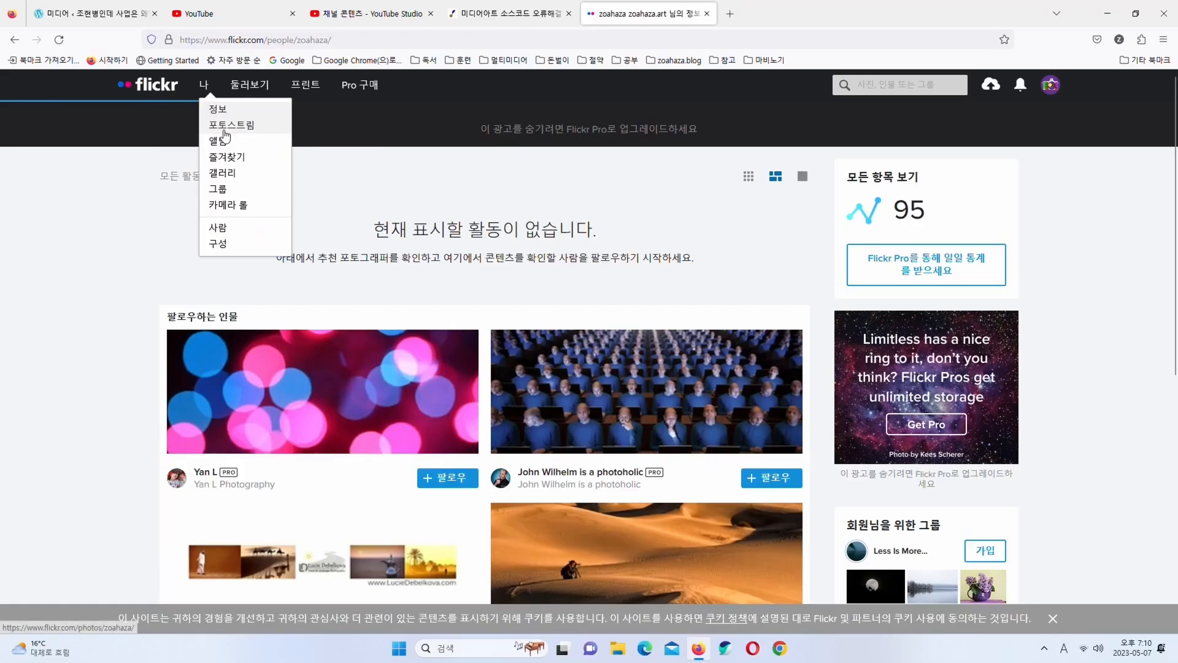
Open the Flickr account's profile page and browse the photos in its photostream
click(208, 111)
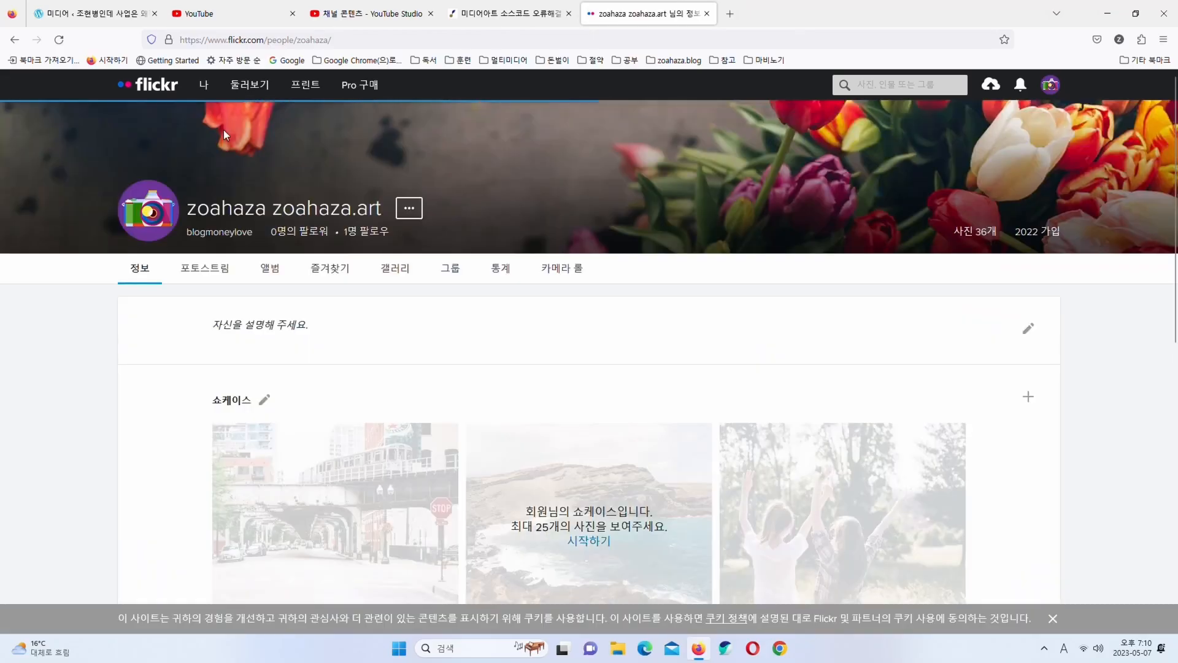
mouse_move(204, 84)
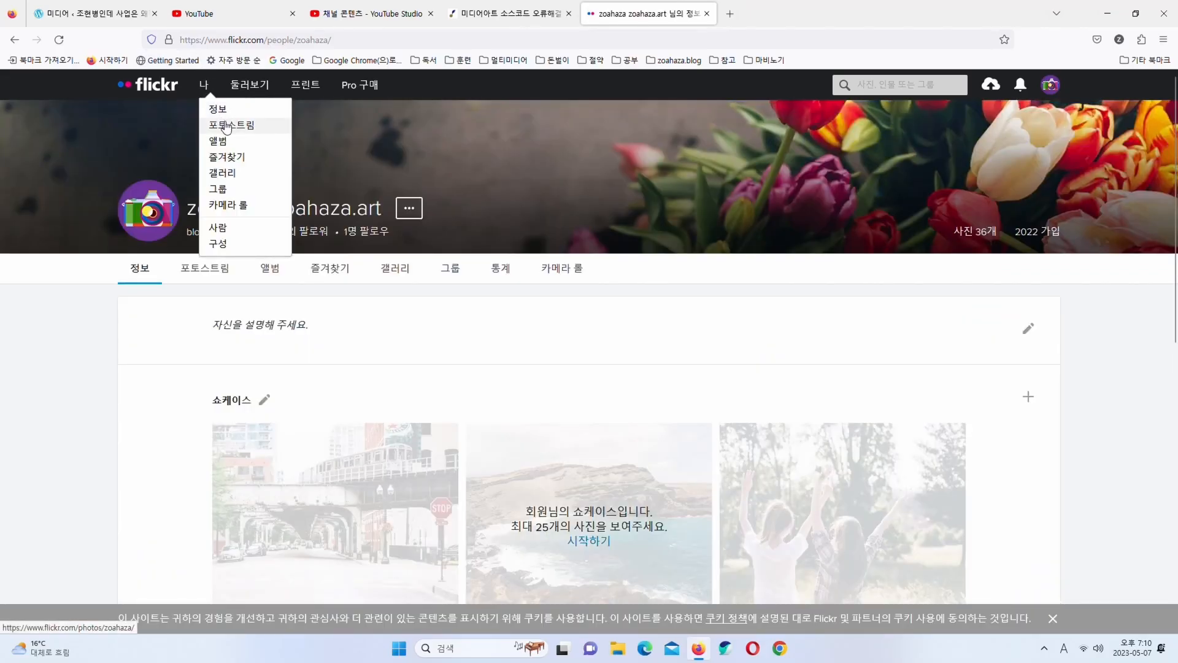
click(225, 126)
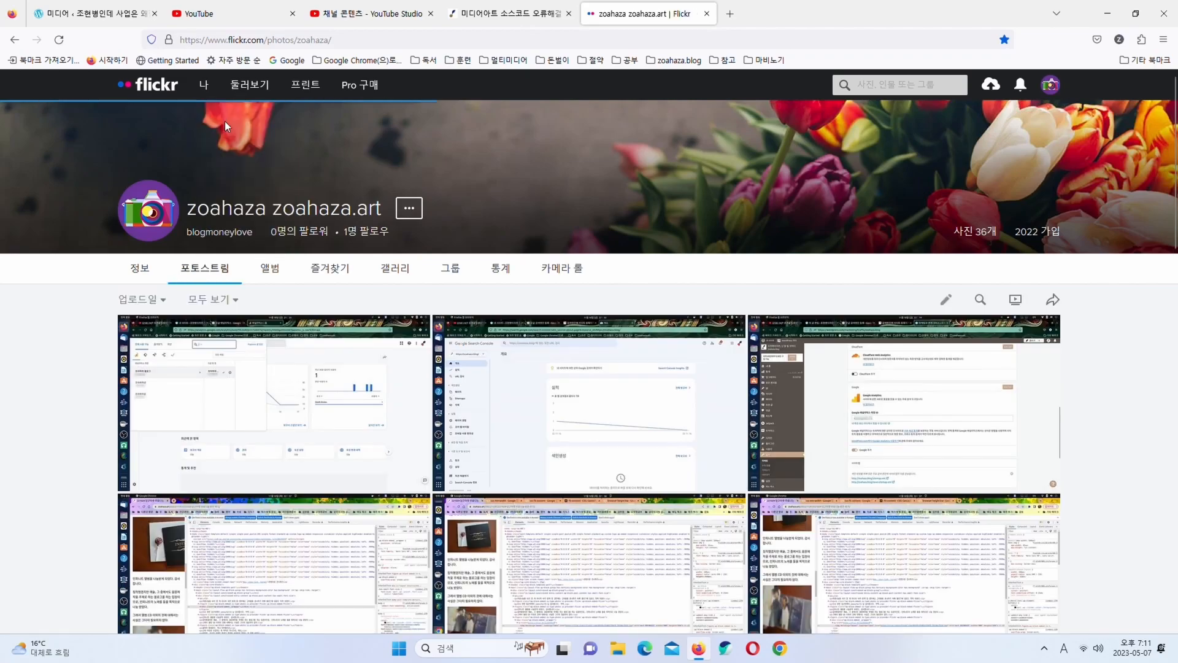
scroll(619, 415, down, 3)
scroll(620, 416, up, 3)
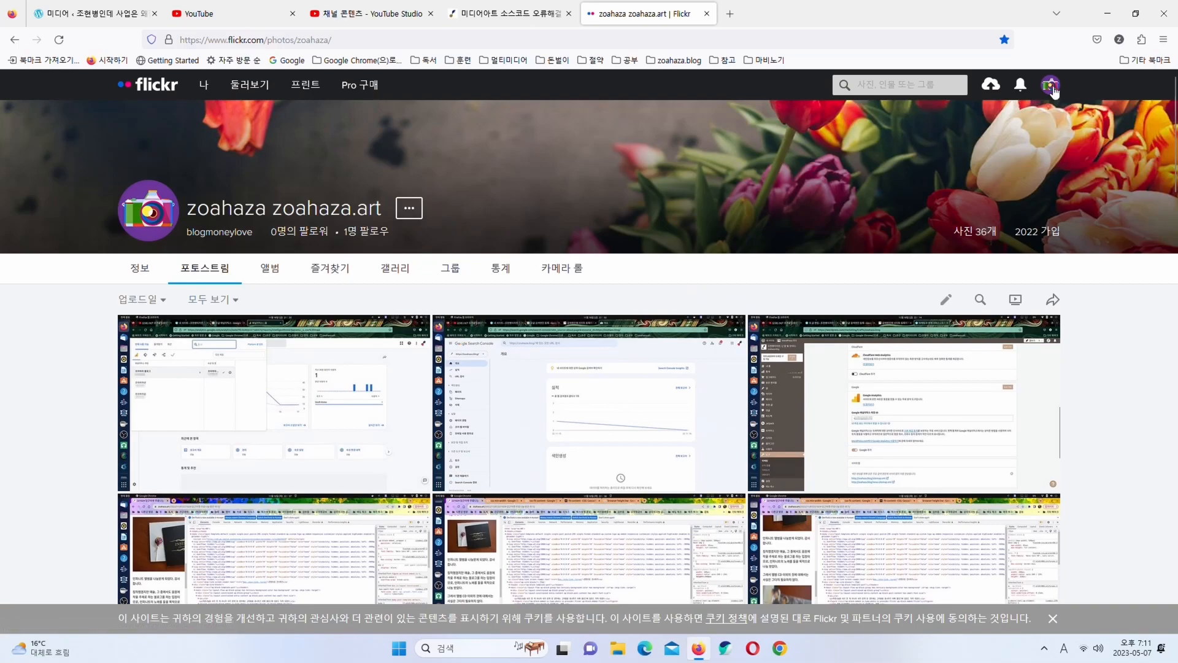
Upload "pics_p230507 워드프레스 커머셜 요금제 설명.png" from the 사진 folder to Flickr as a public photo
mouse_move(1051, 86)
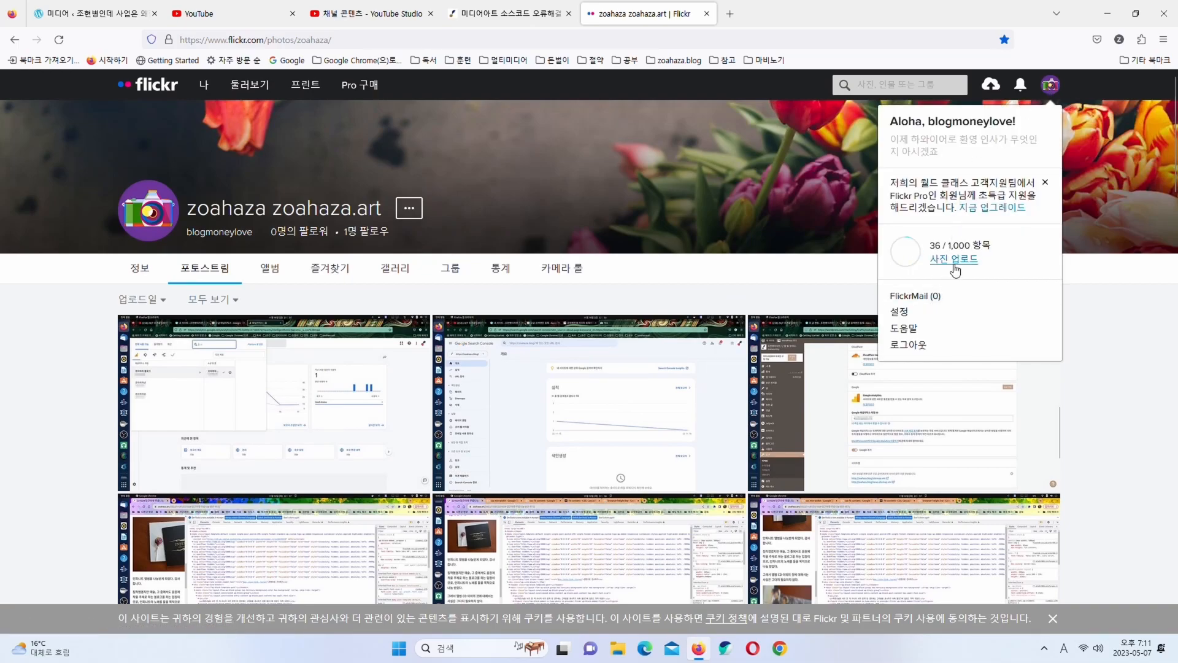
click(955, 261)
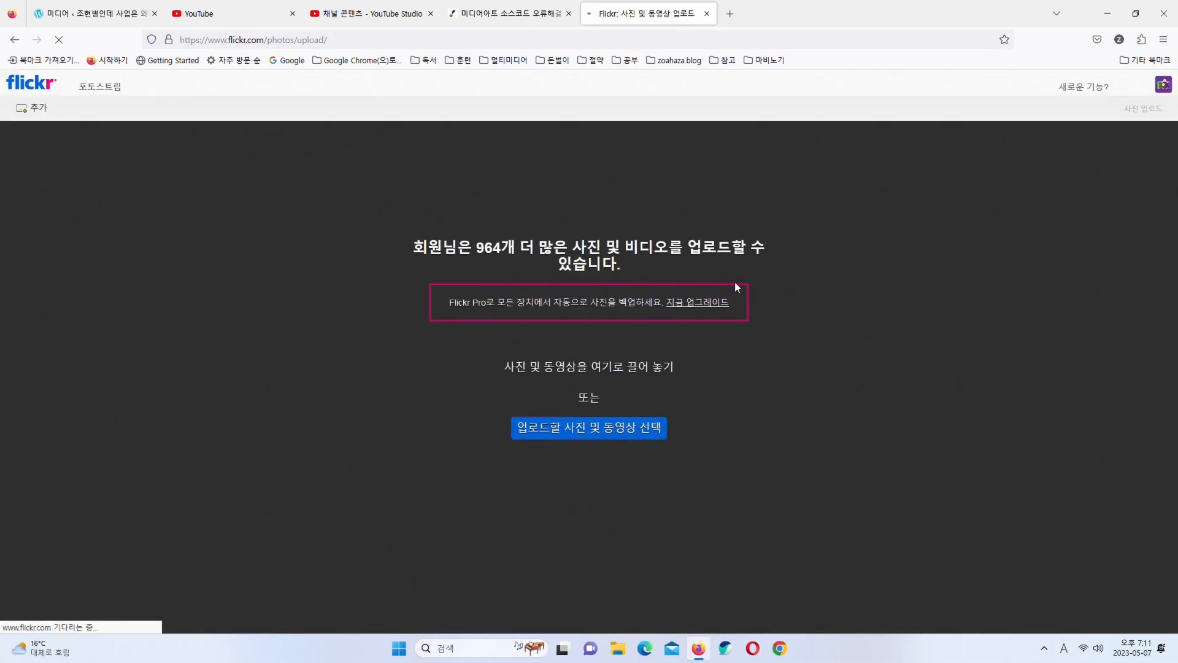
click(609, 433)
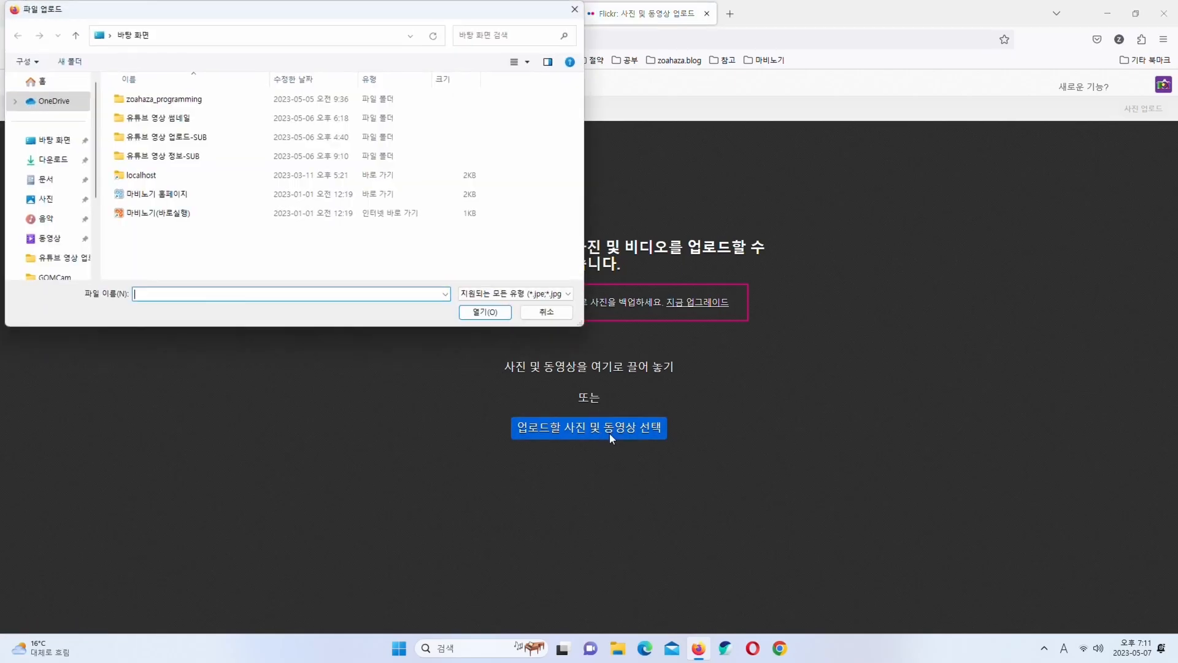
click(53, 181)
click(54, 161)
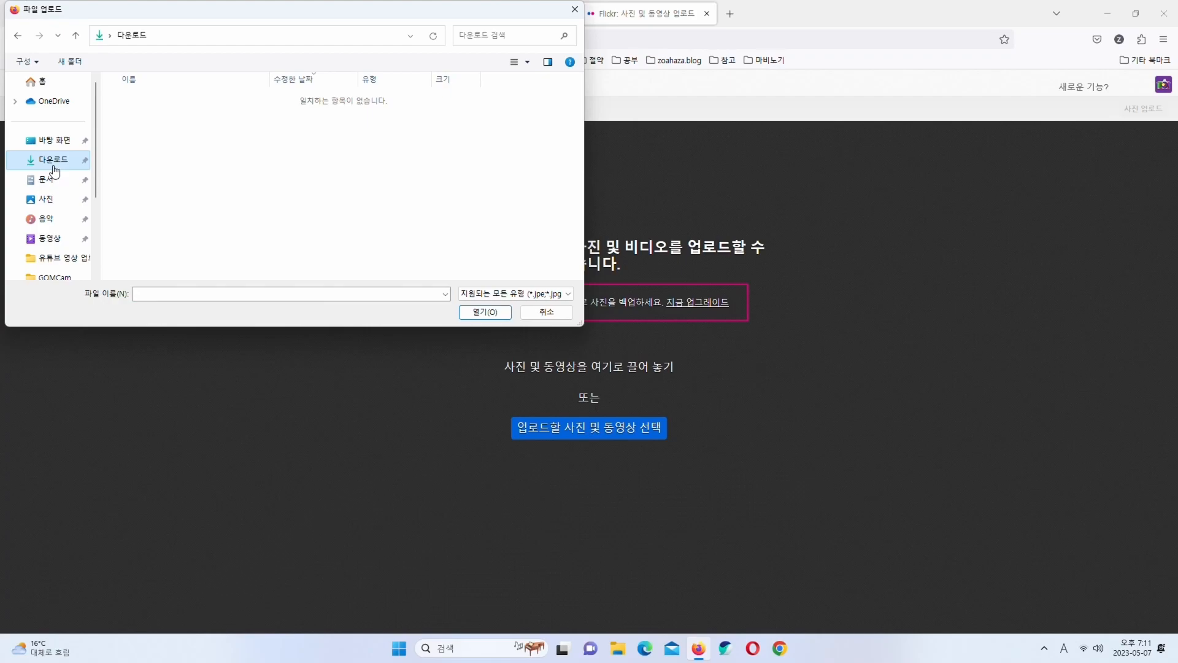
click(46, 199)
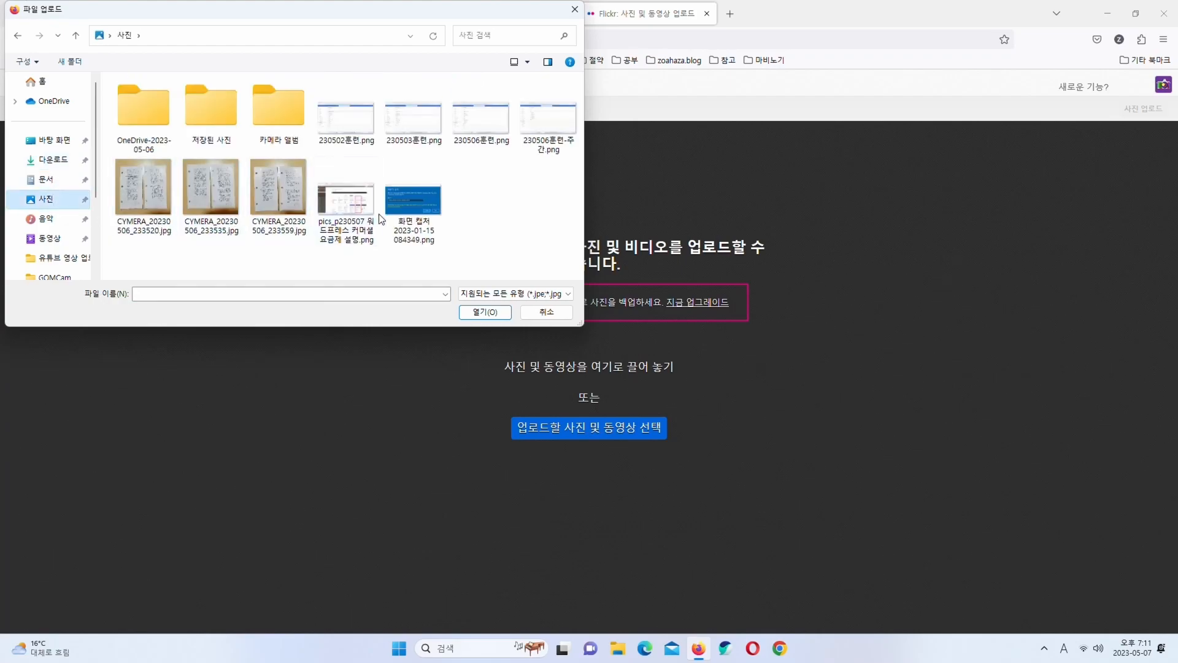
double_click(348, 196)
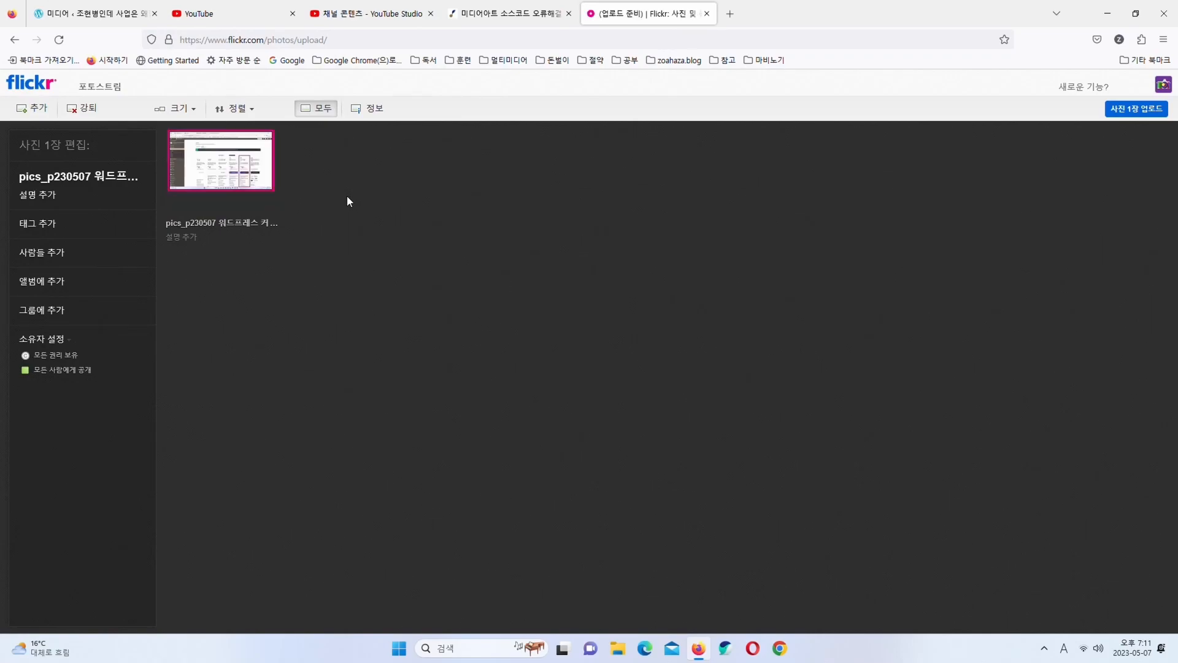
click(1155, 110)
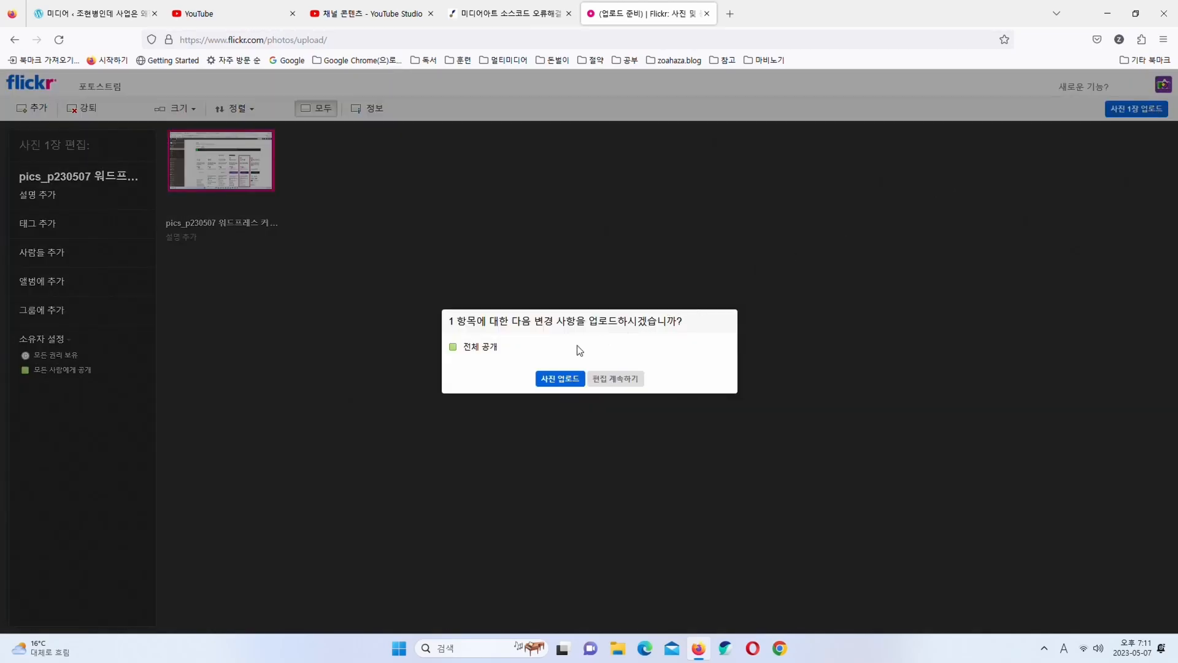
click(575, 378)
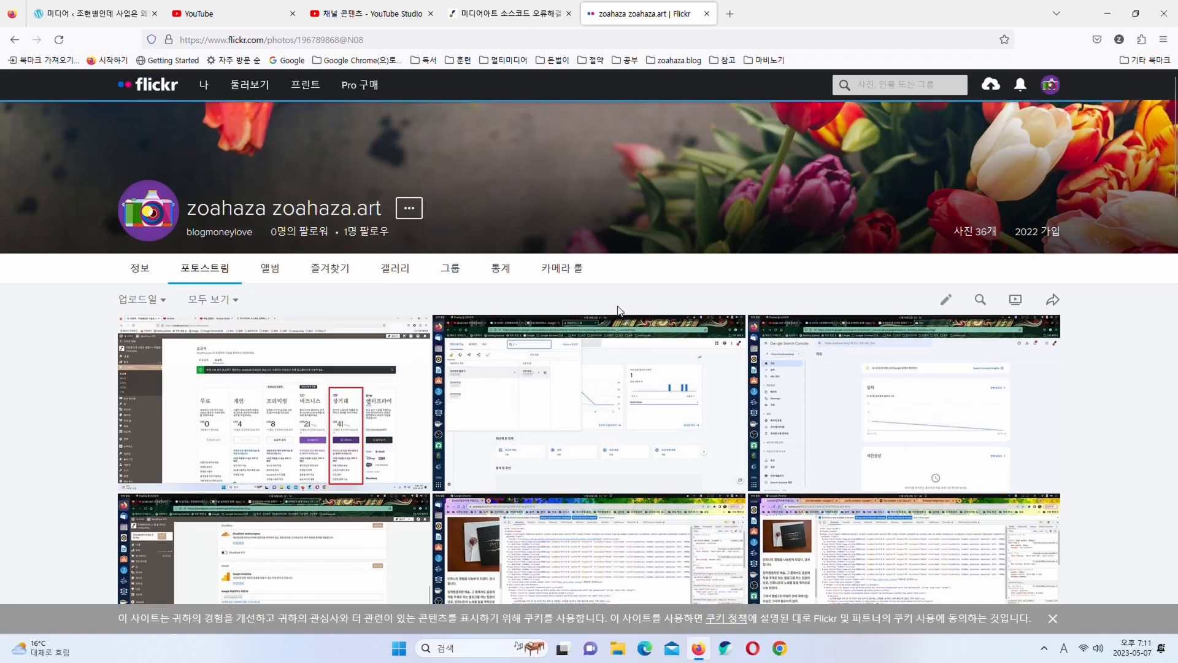
Open the uploaded plan screenshot from the photostream and copy its share link
click(324, 406)
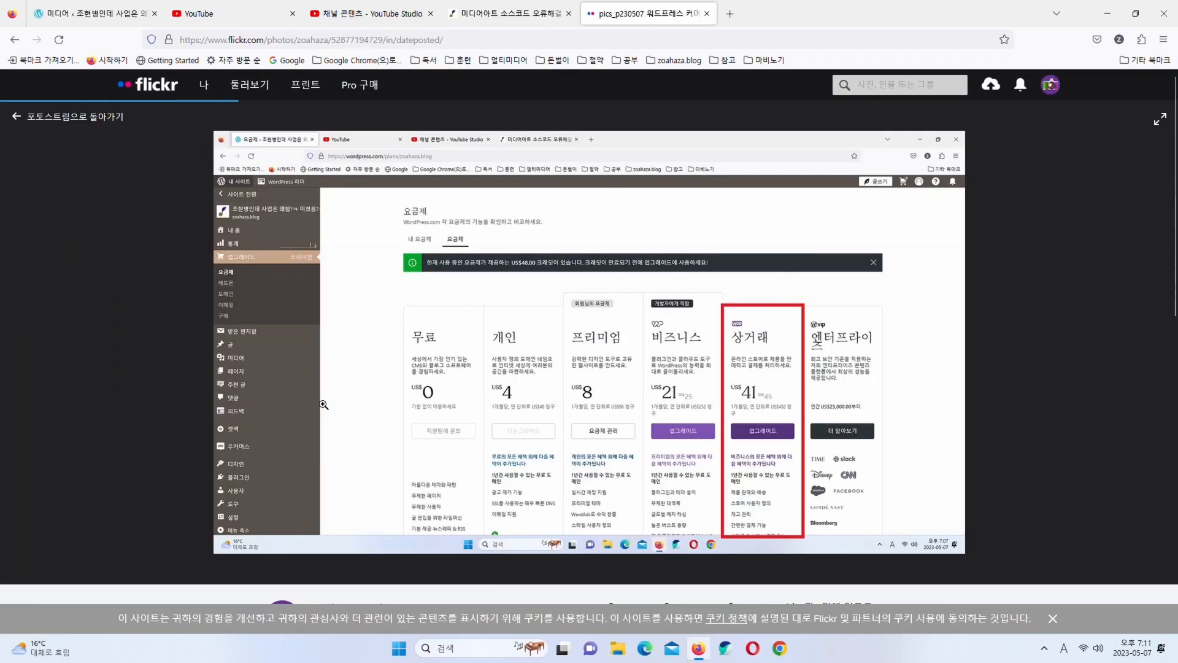
scroll(616, 366, down, 5)
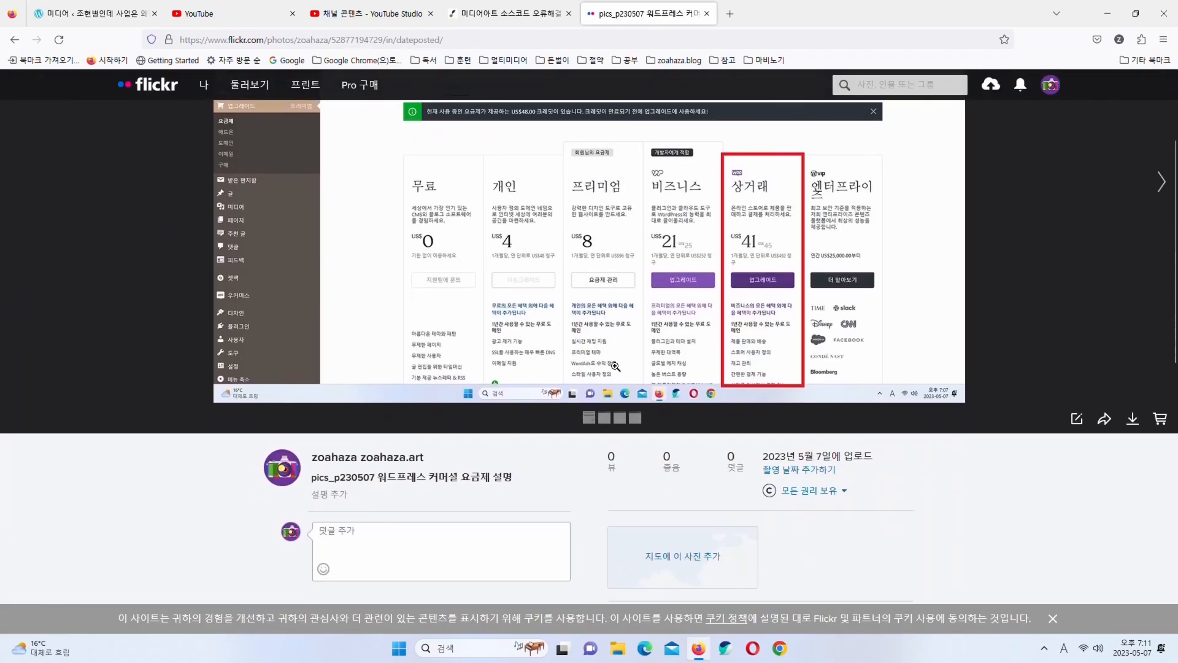
scroll(615, 366, up, 5)
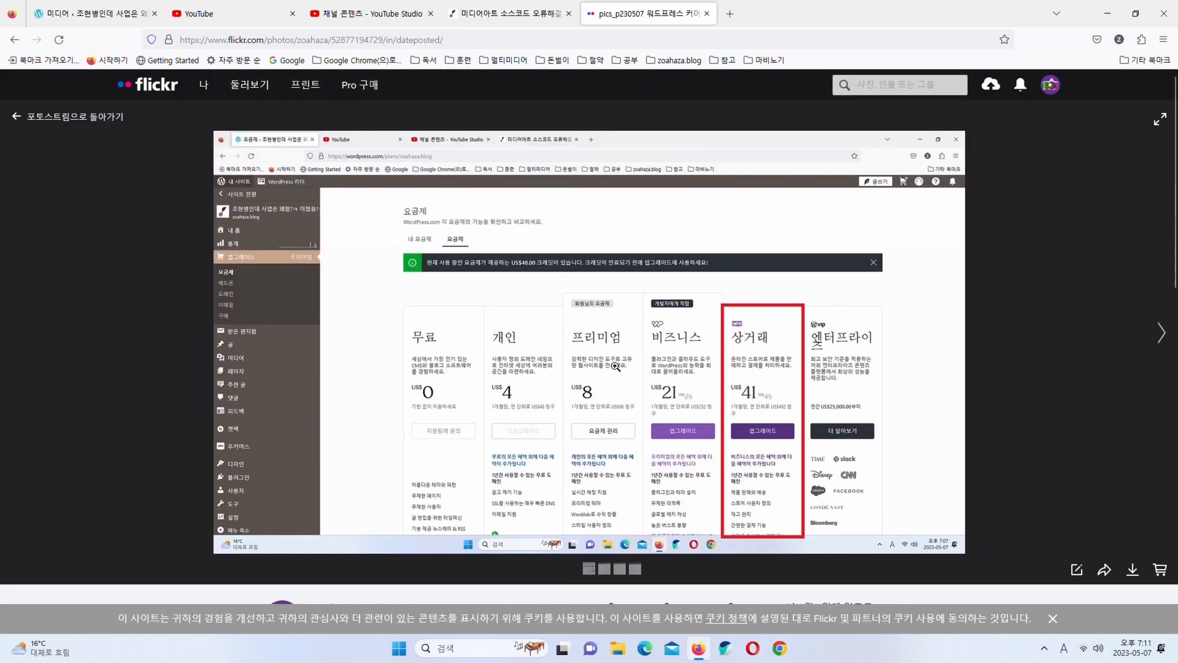
scroll(616, 366, down, 7)
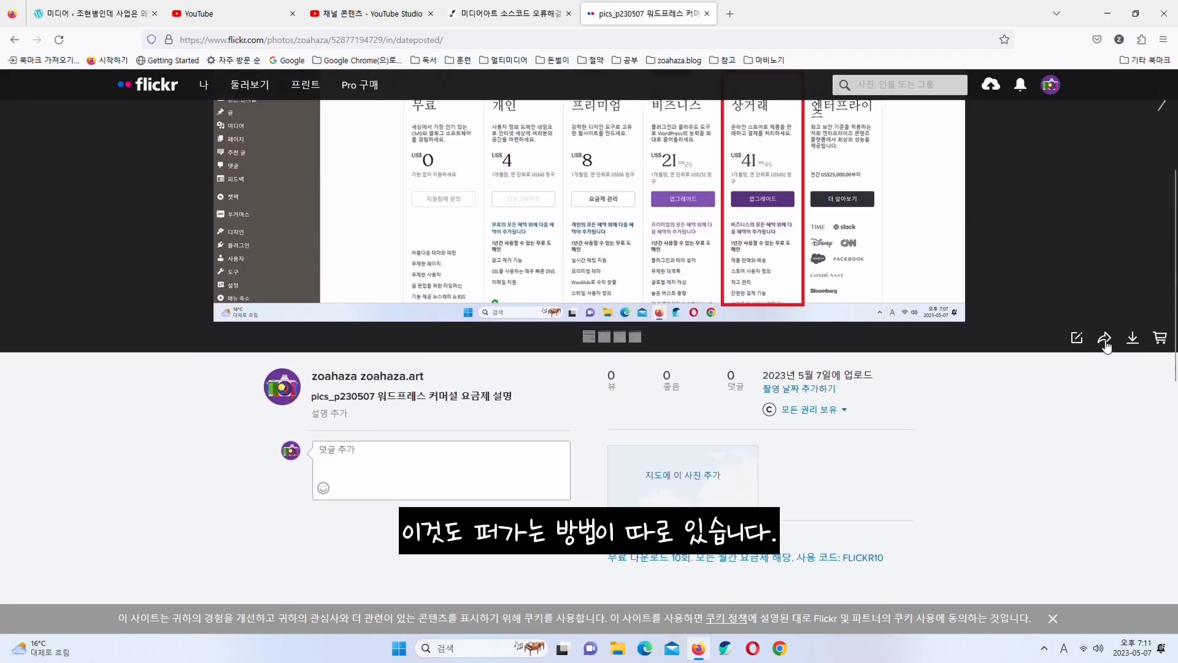
click(1105, 338)
click(643, 381)
key(ctrl+c)
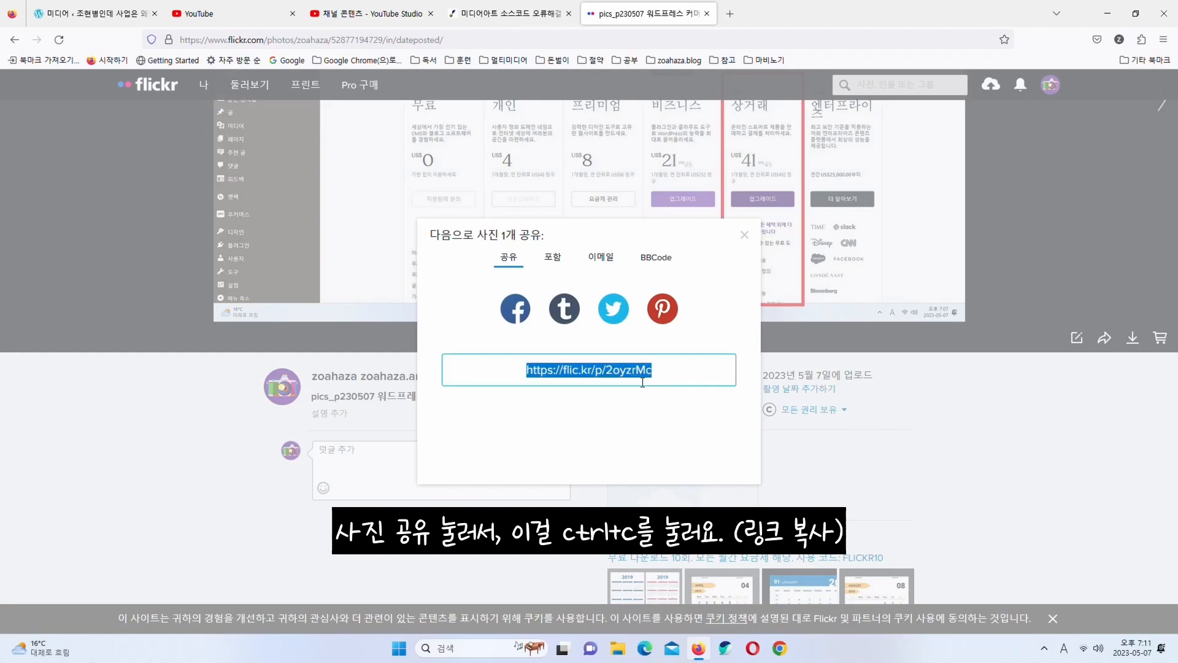
click(834, 425)
Return to WordPress and open the scheduled post "워드프레스, 우커머스 쇼핑몰 기본 설정&상품 업로드 방법" for editing
click(238, 8)
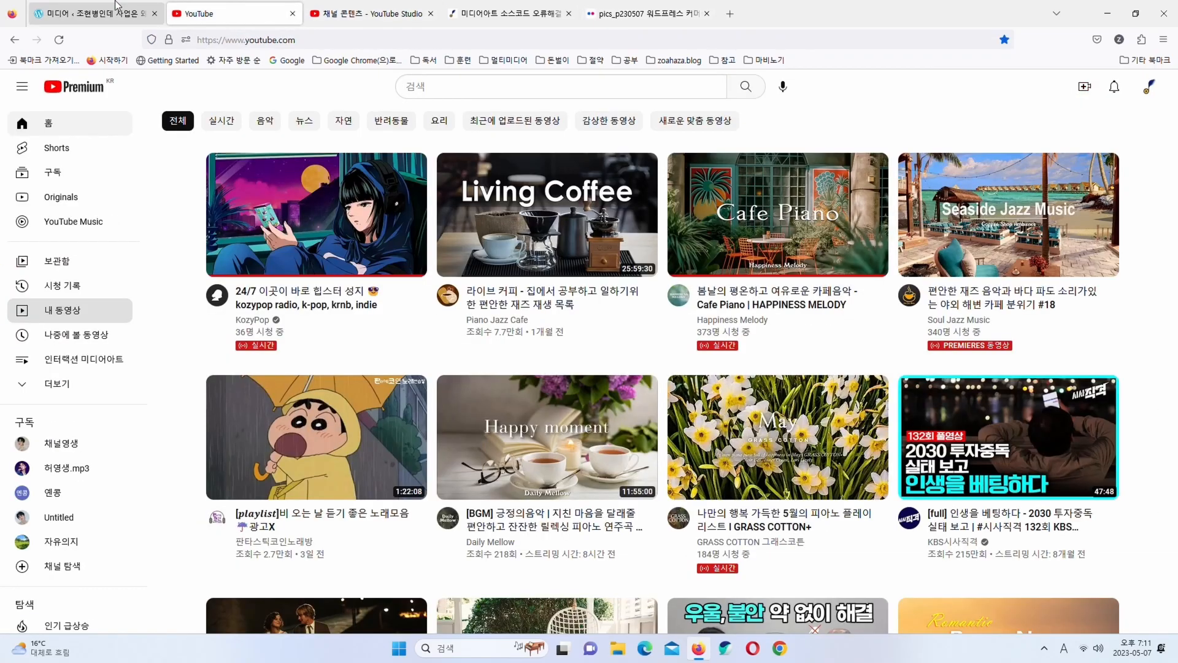
click(116, 9)
click(82, 241)
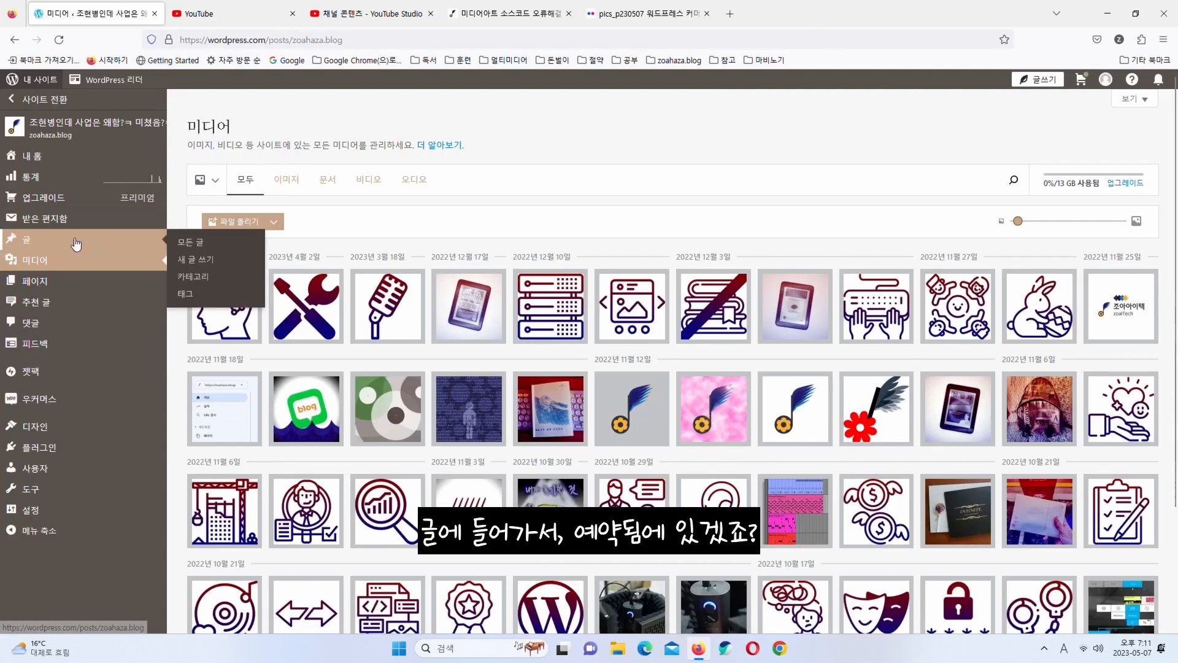
click(517, 182)
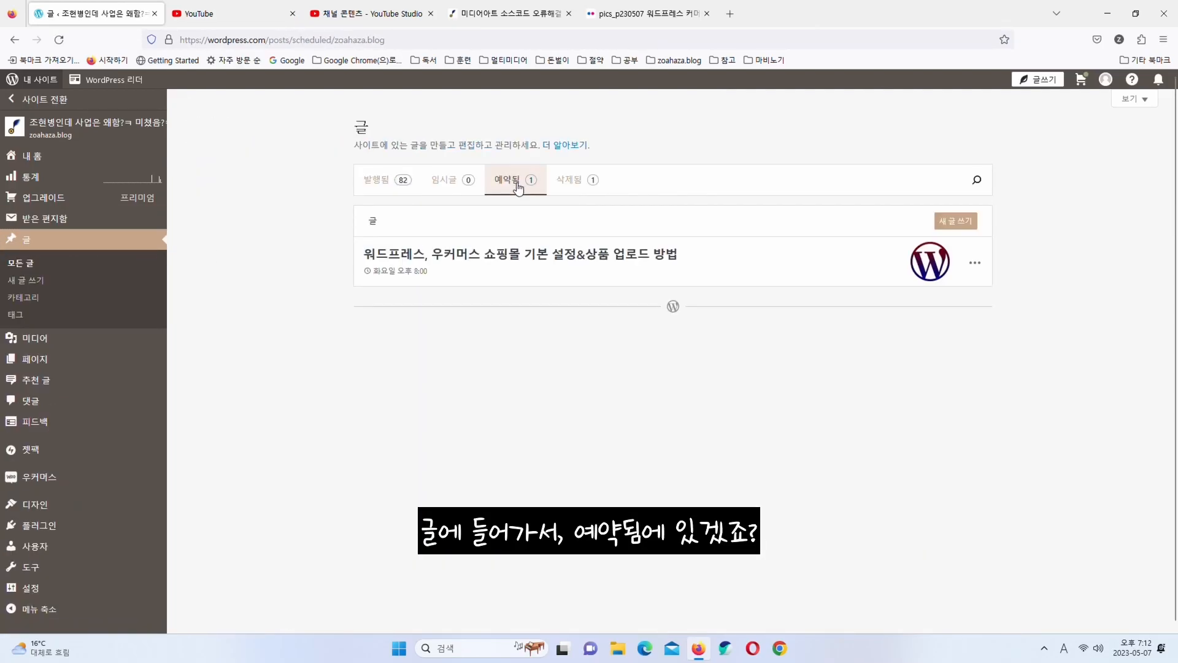
click(540, 257)
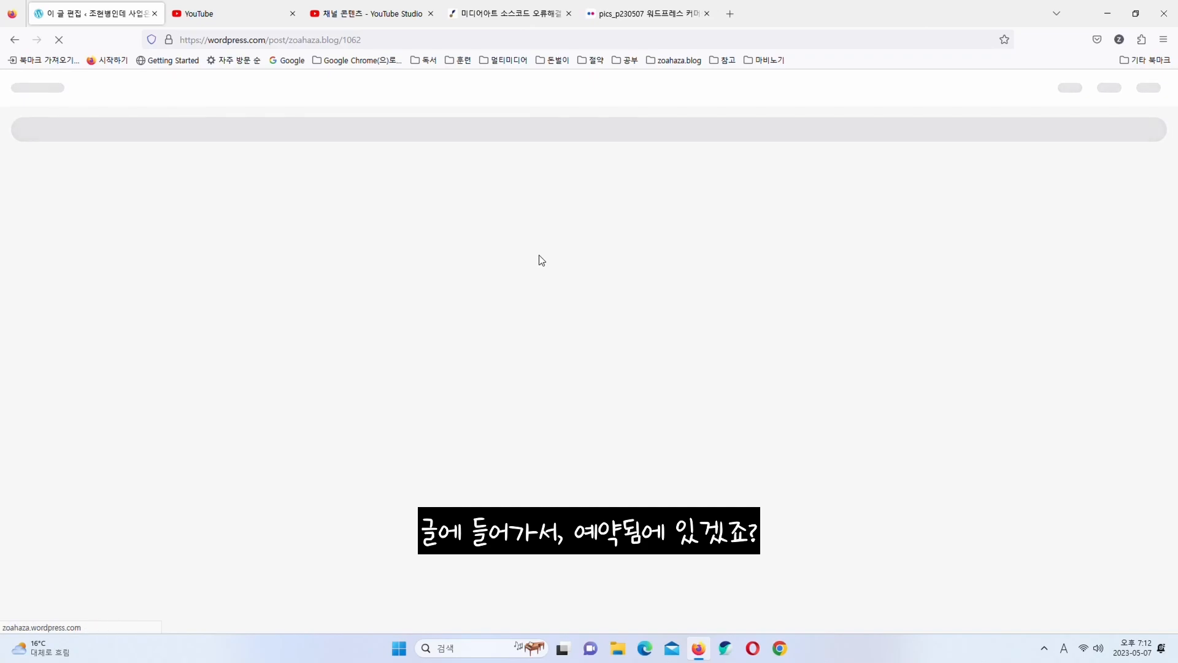
Add an empty paragraph in section 3 after the paragraph explaining WooCommerce inventory management support
scroll(590, 320, down, 15)
scroll(590, 322, down, 10)
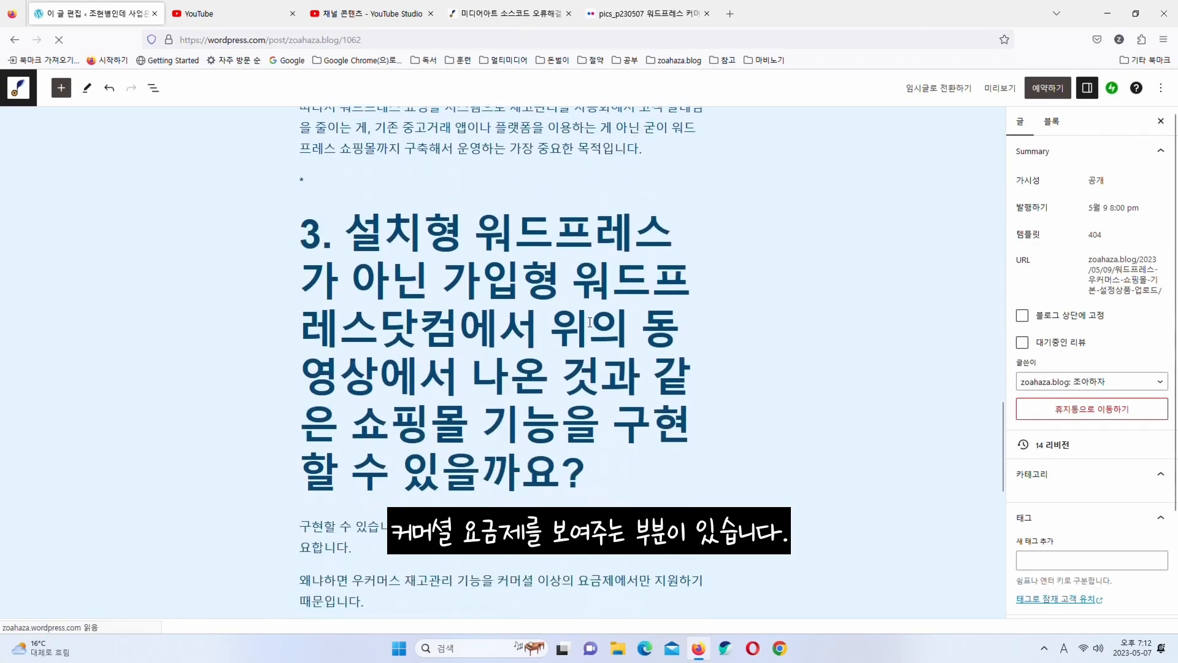
click(388, 362)
key(Return)
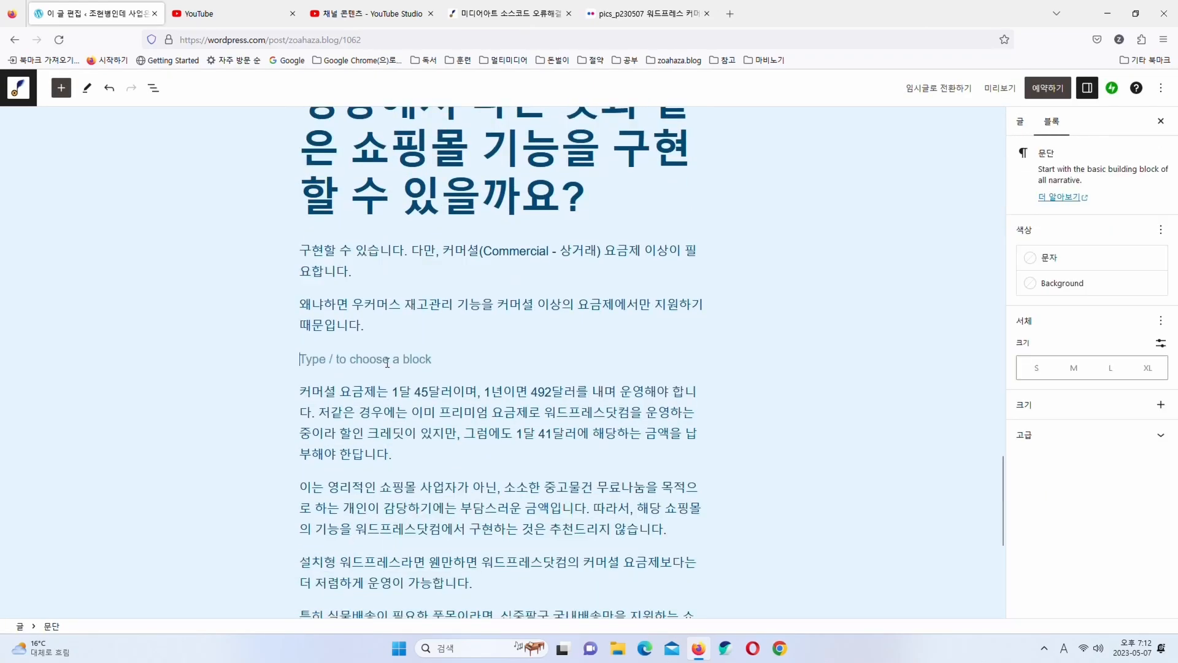
click(700, 355)
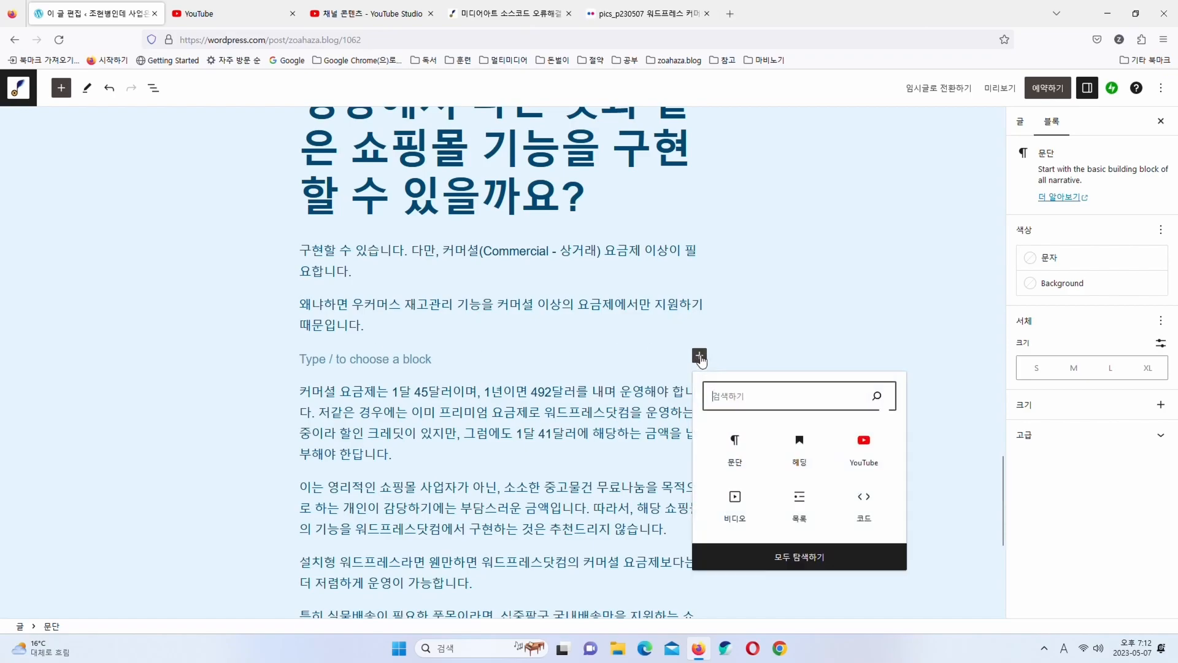
click(775, 558)
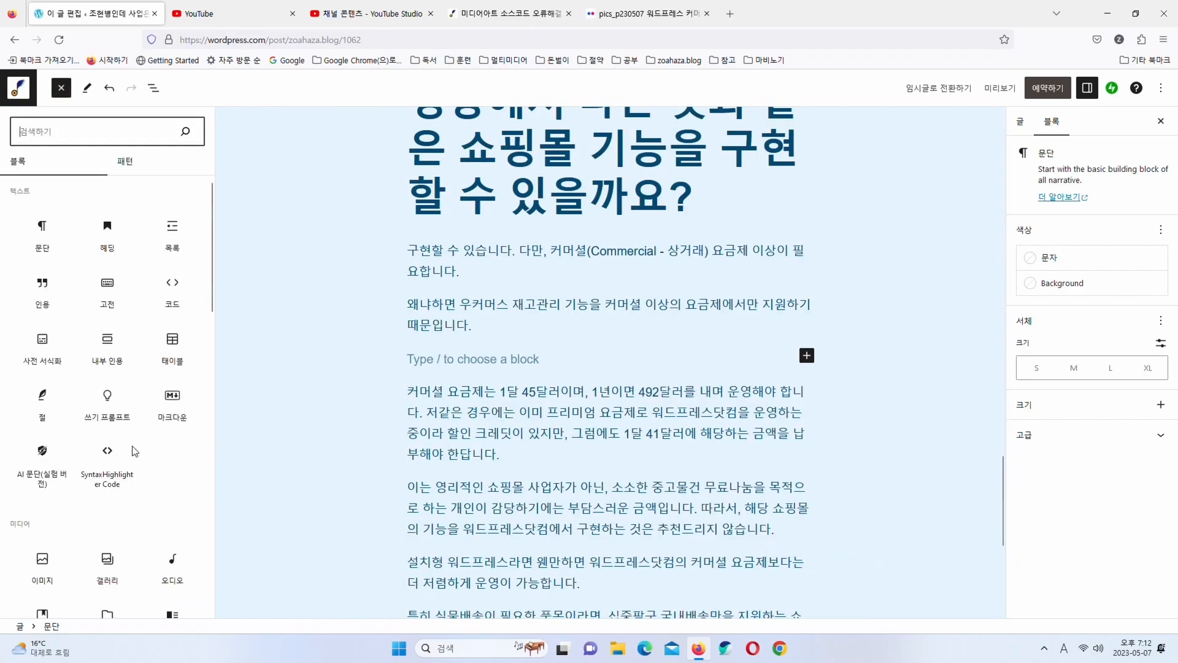
scroll(106, 449, down, 3)
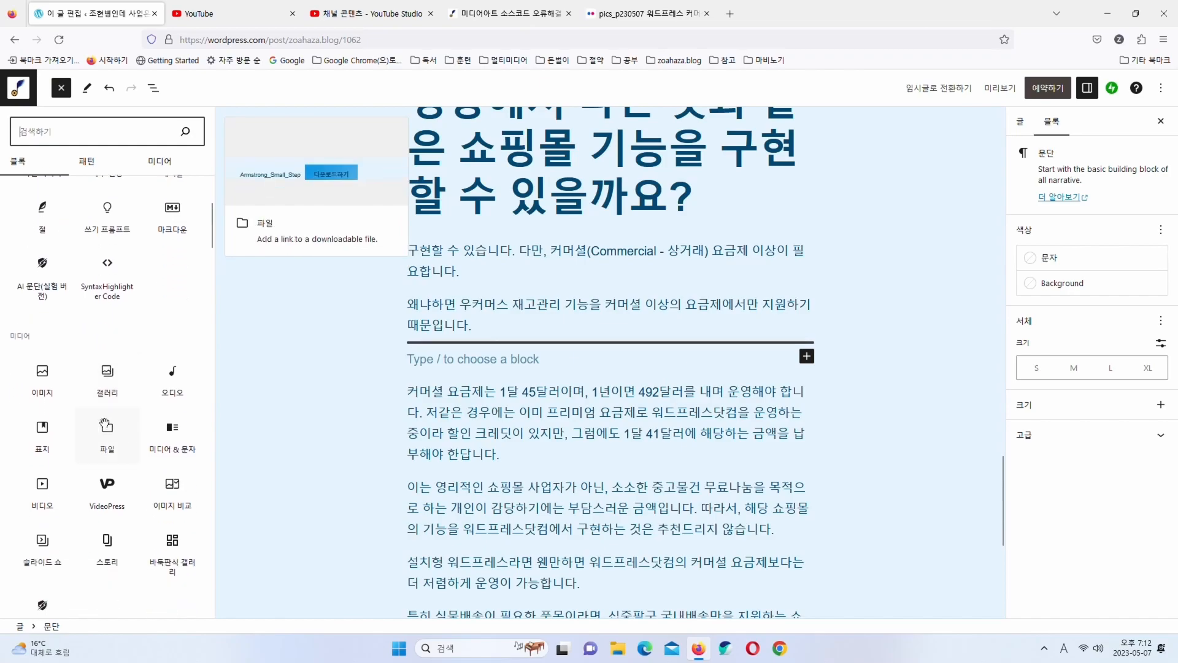
click(42, 371)
click(566, 440)
click(482, 436)
key(ctrl+v)
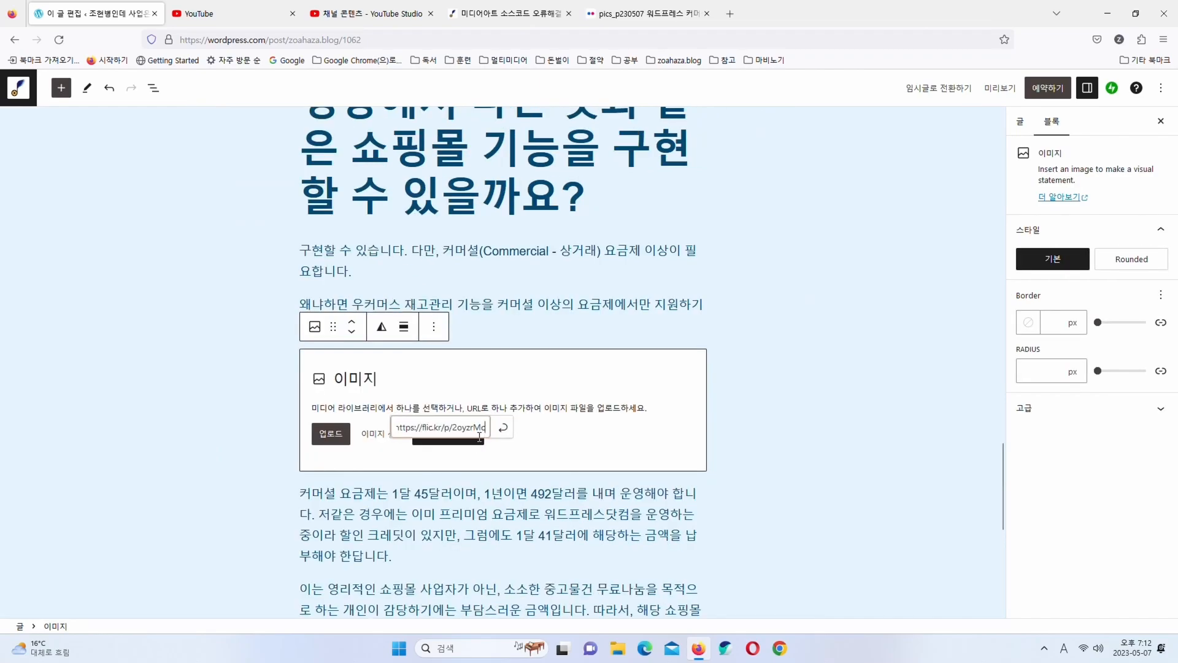
click(503, 430)
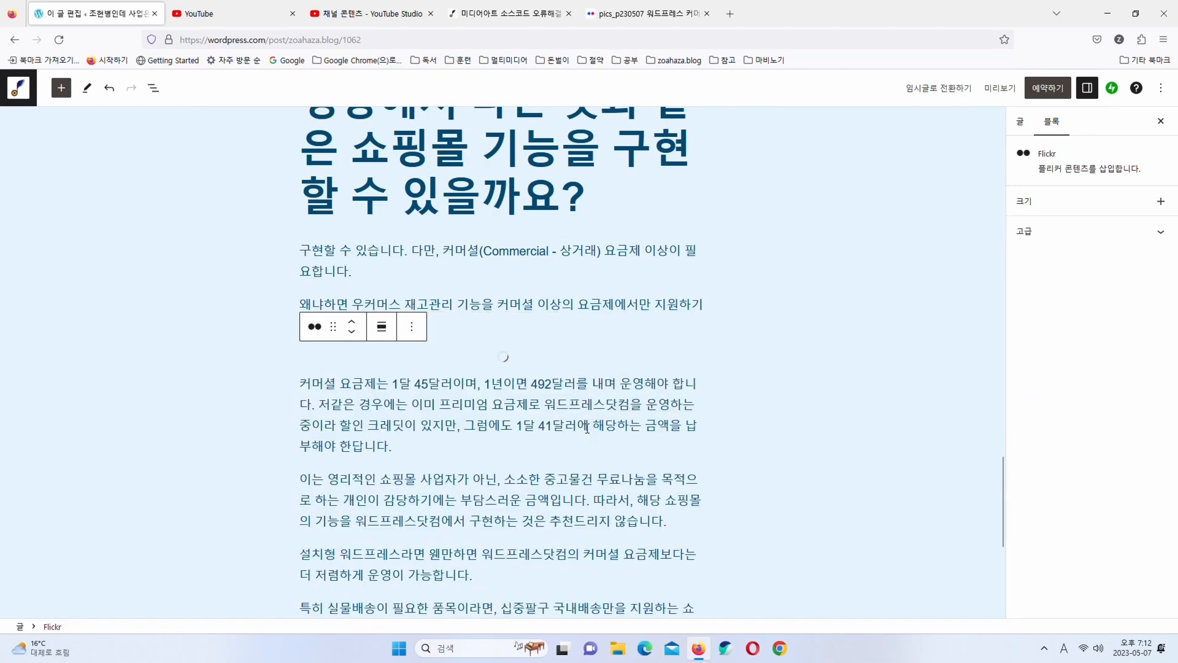
Check the embedded plan screenshot, leave its caption empty, and save the changes to the scheduled post
scroll(589, 433, down, 2)
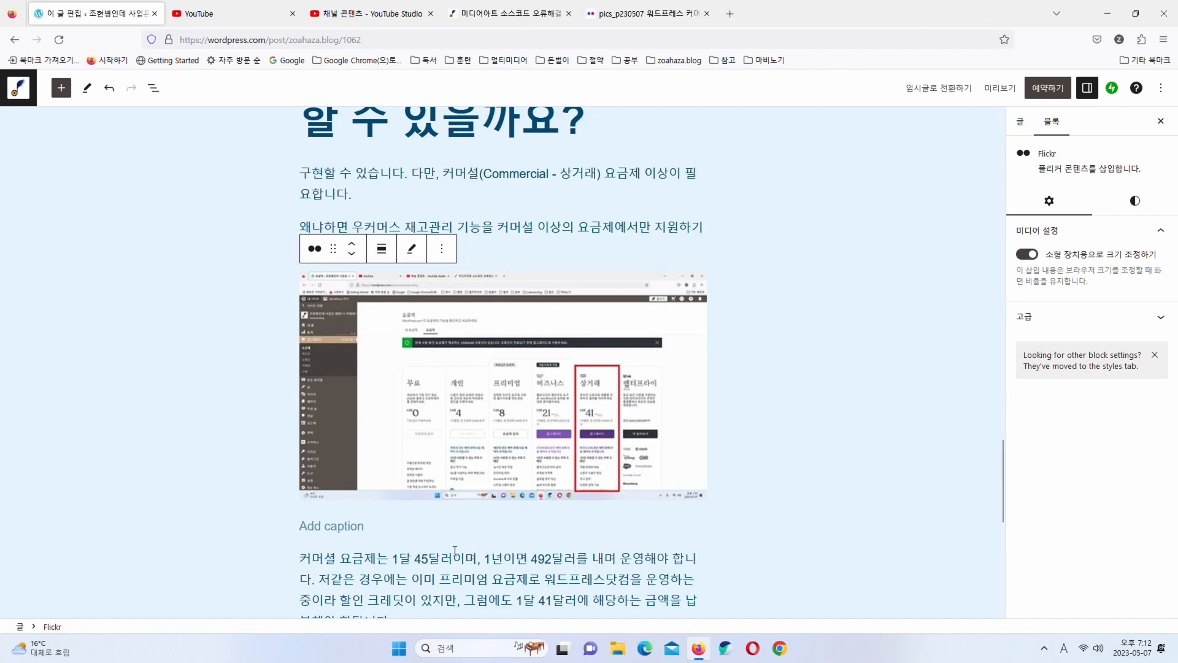
click(340, 526)
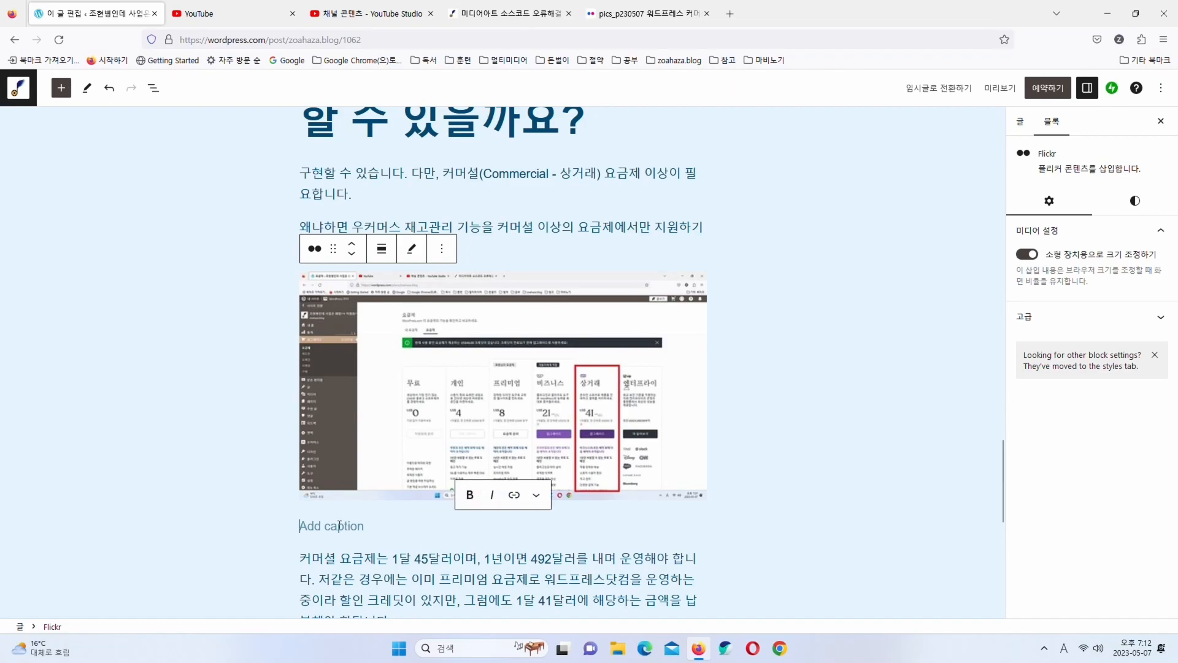
click(583, 552)
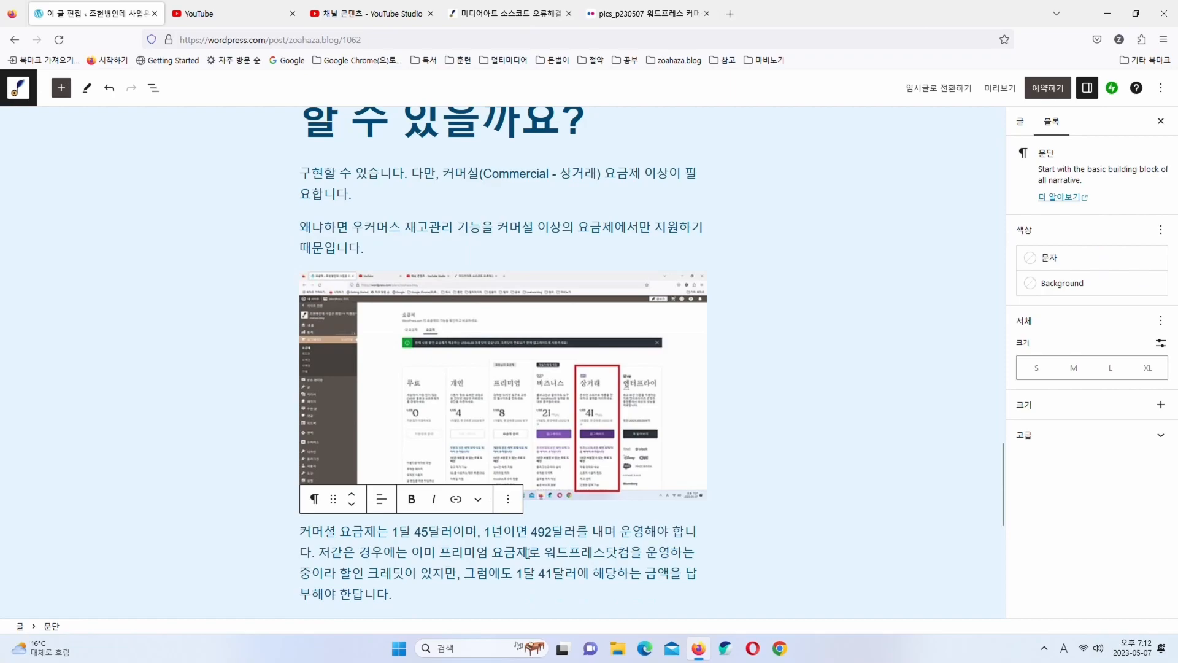
scroll(602, 537, down, 3)
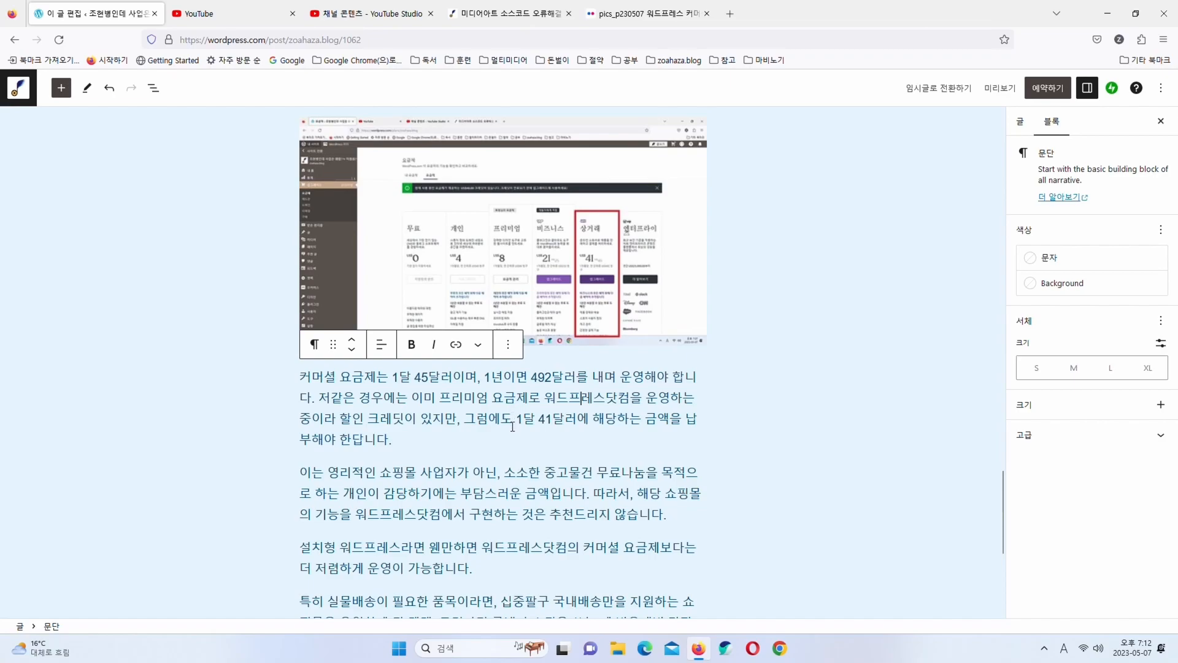
scroll(583, 408, up, 3)
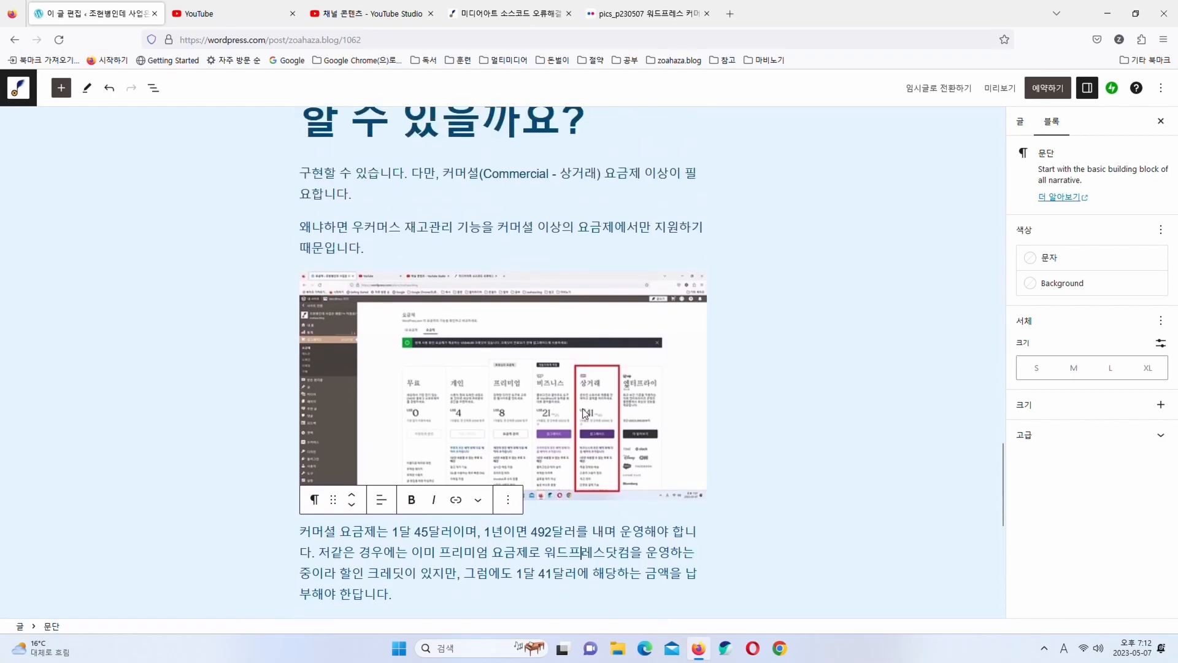
click(1064, 90)
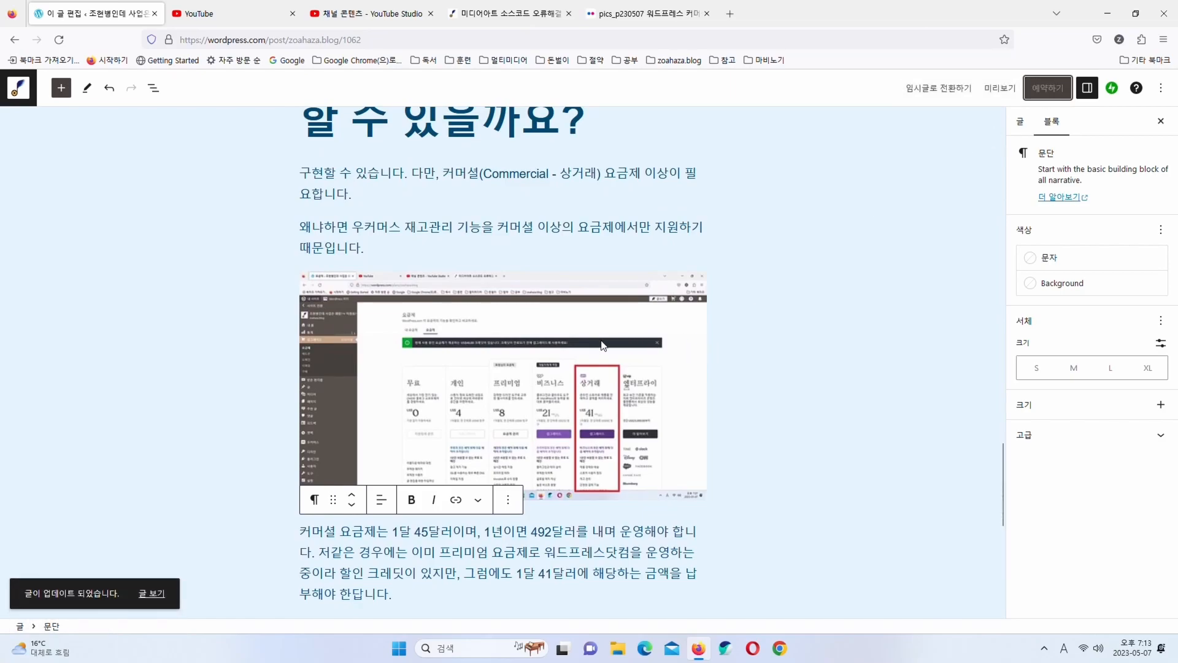
scroll(601, 387, up, 20)
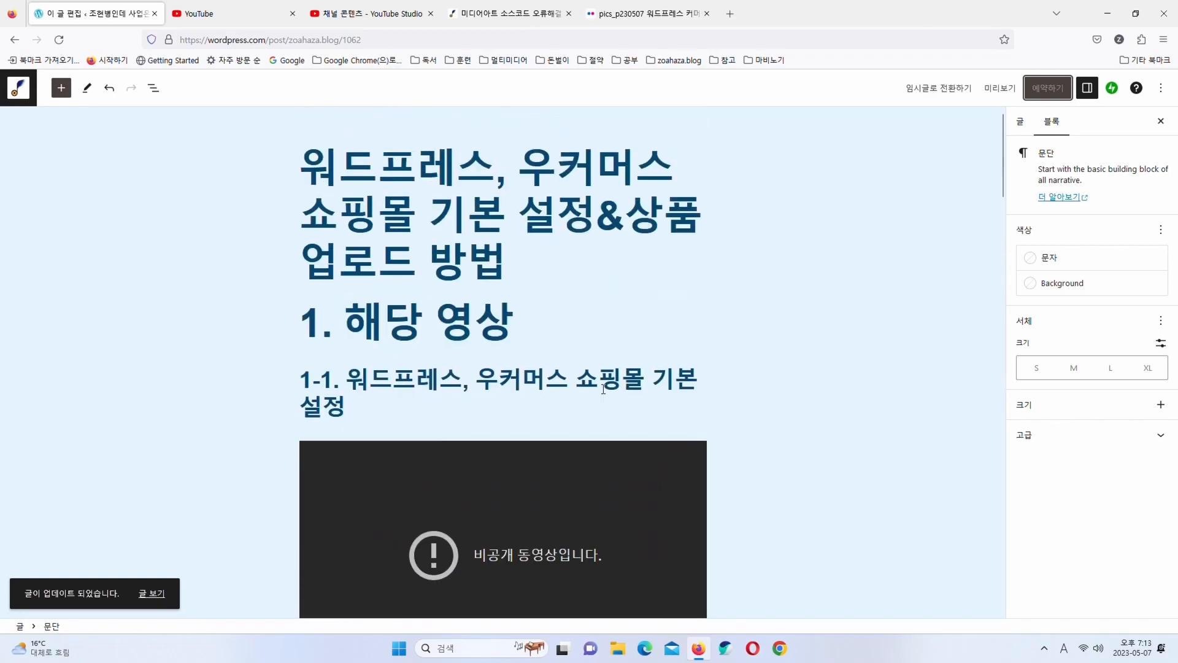
Review the scheduled WooCommerce post from its title and embedded videos through the Commerce plan screenshot to the closing thumbnail credit
scroll(603, 389, down, 3)
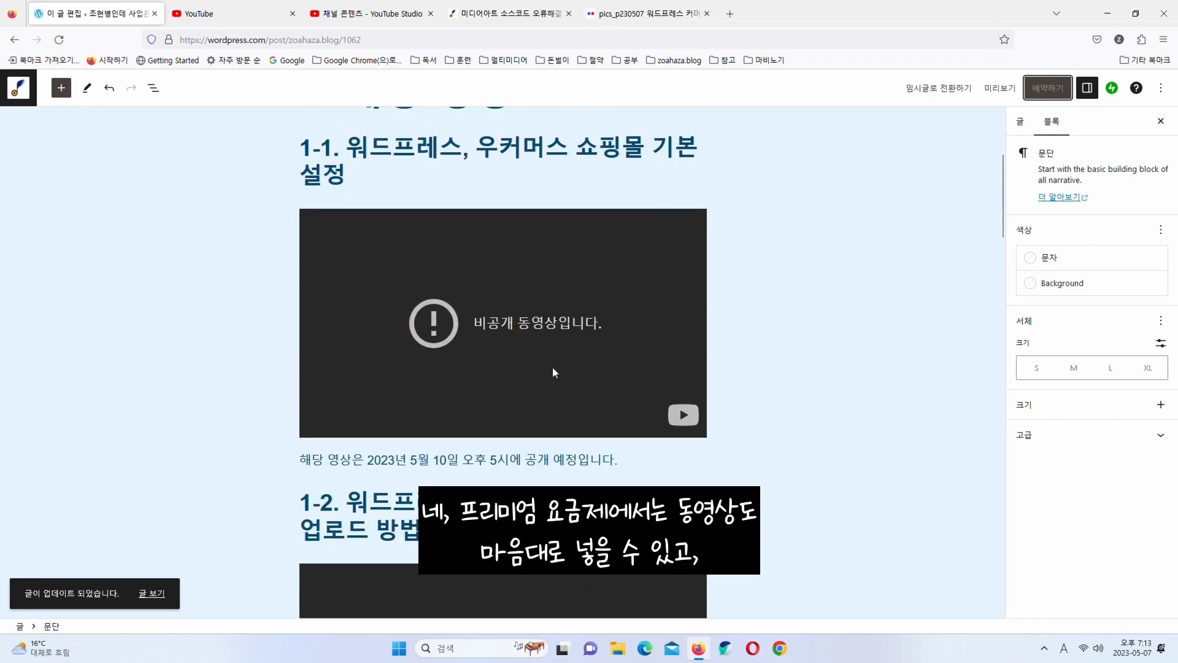
scroll(553, 366, down, 15)
scroll(553, 366, down, 1)
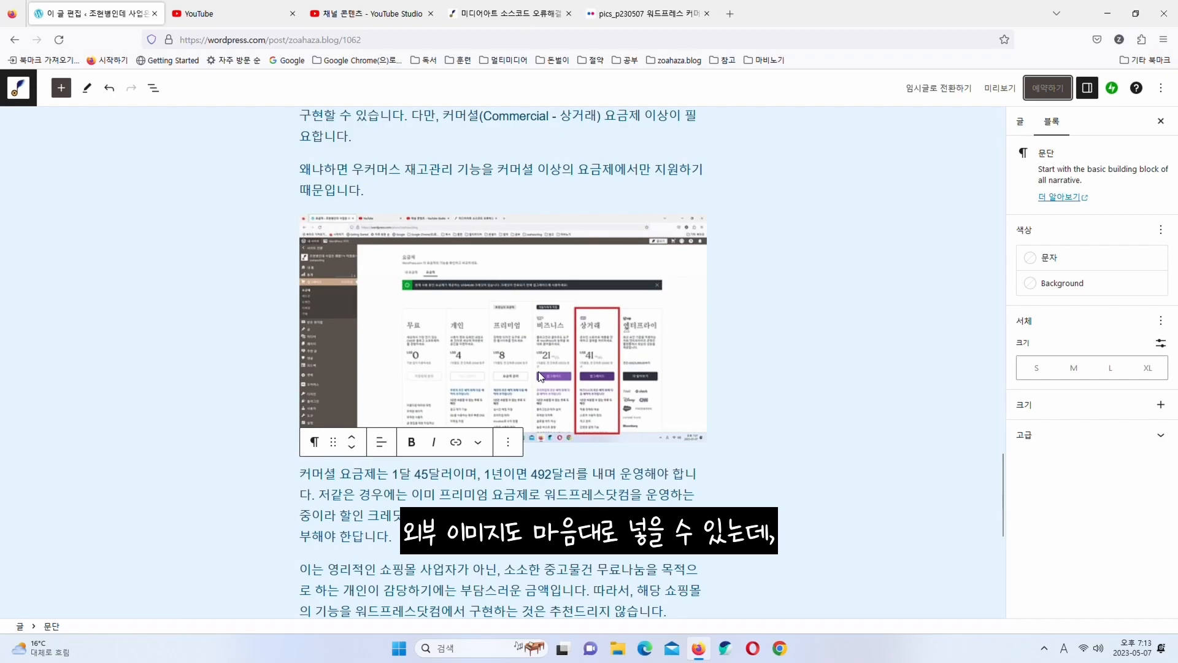
scroll(599, 352, down, 4)
scroll(600, 355, down, 2)
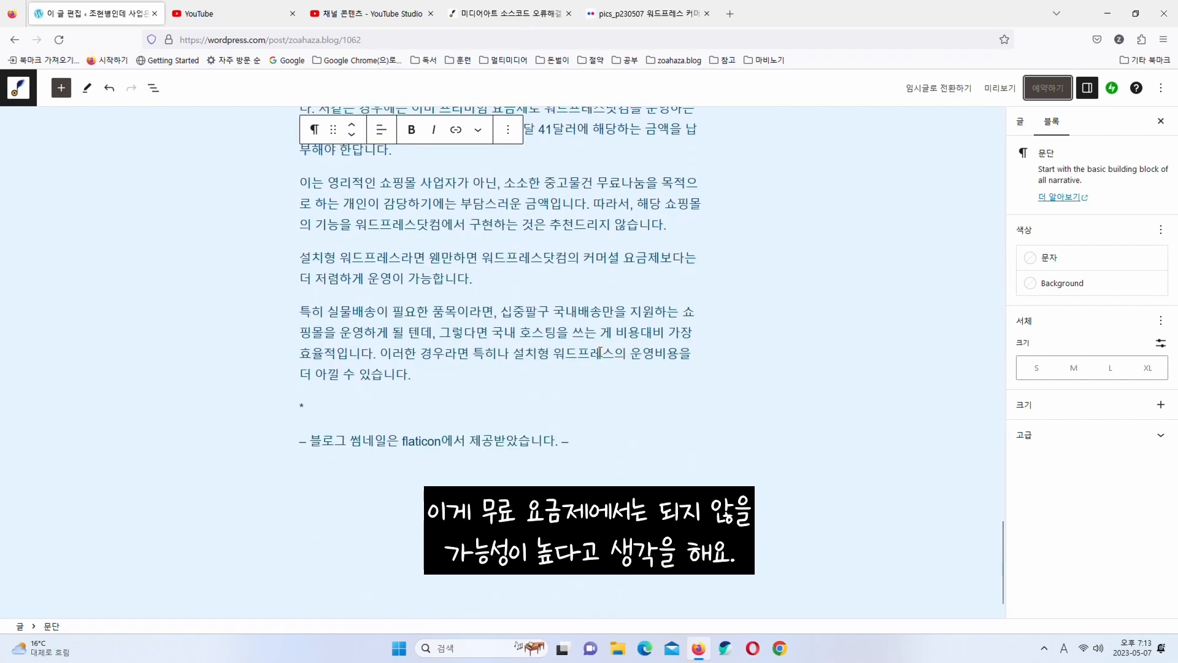
scroll(600, 352, up, 6)
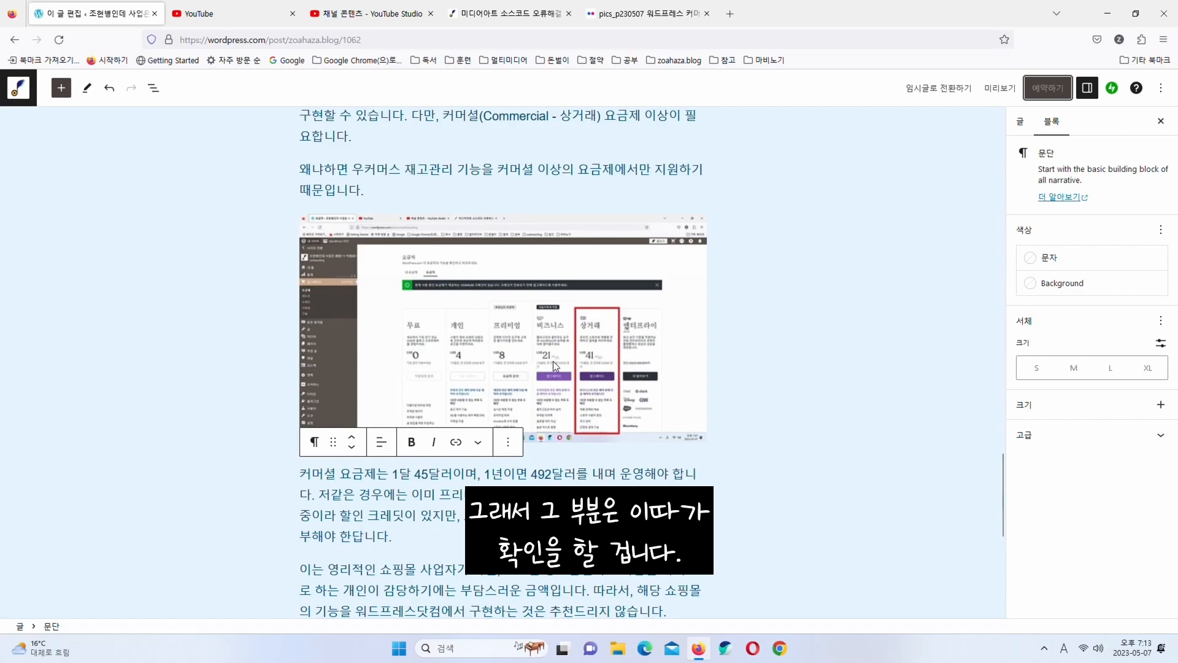
scroll(553, 361, up, 10)
scroll(554, 361, up, 10)
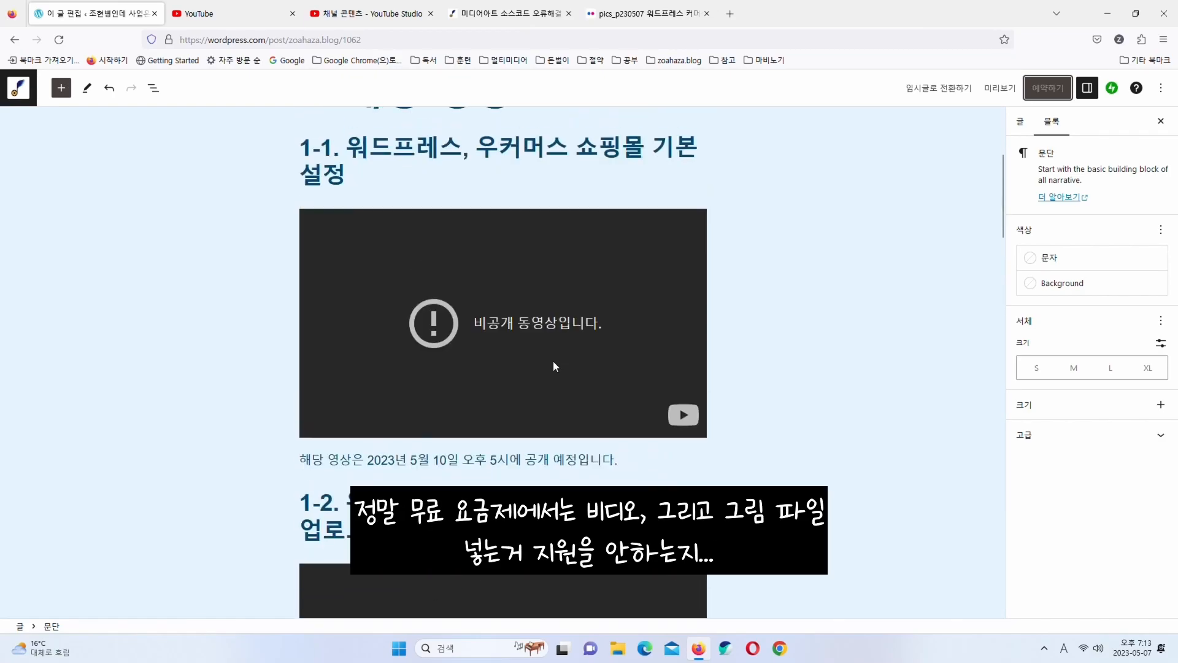
scroll(553, 360, down, 20)
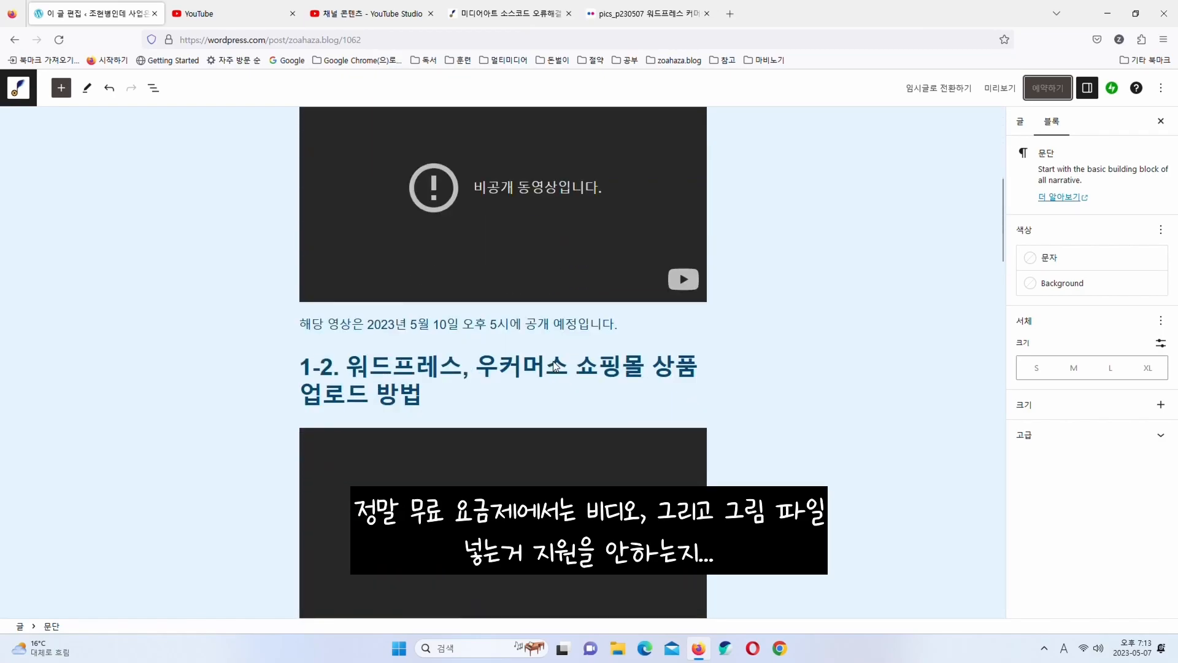
scroll(554, 361, down, 8)
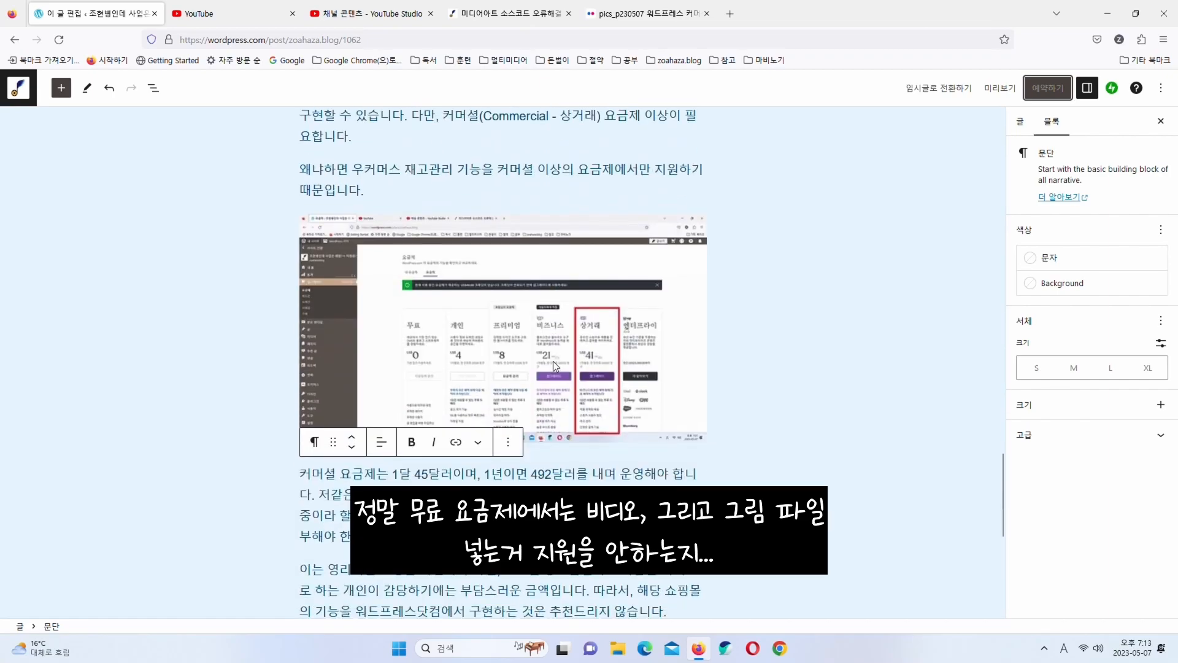
scroll(554, 361, down, 3)
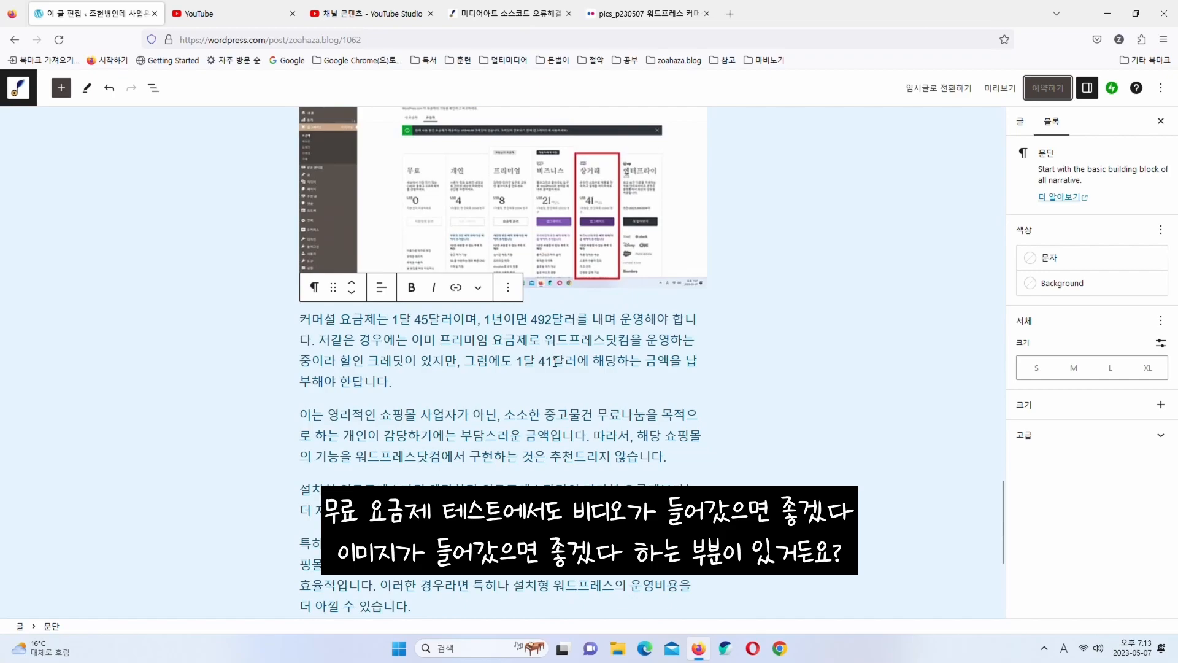
scroll(583, 363, up, 5)
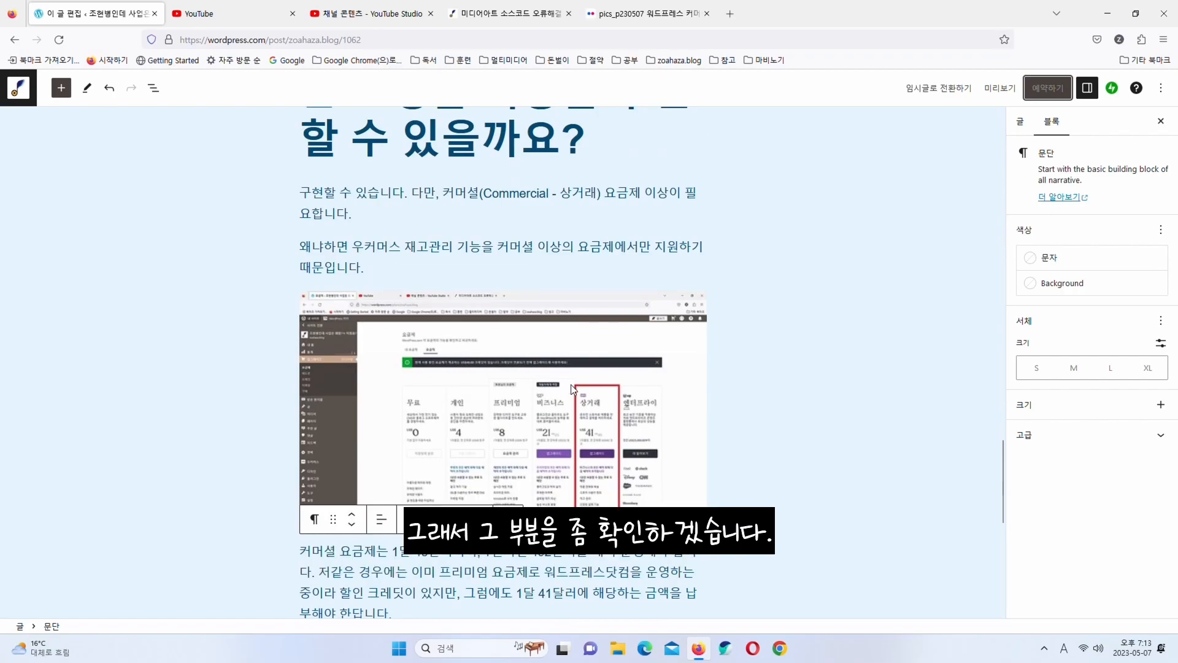
scroll(571, 384, up, 20)
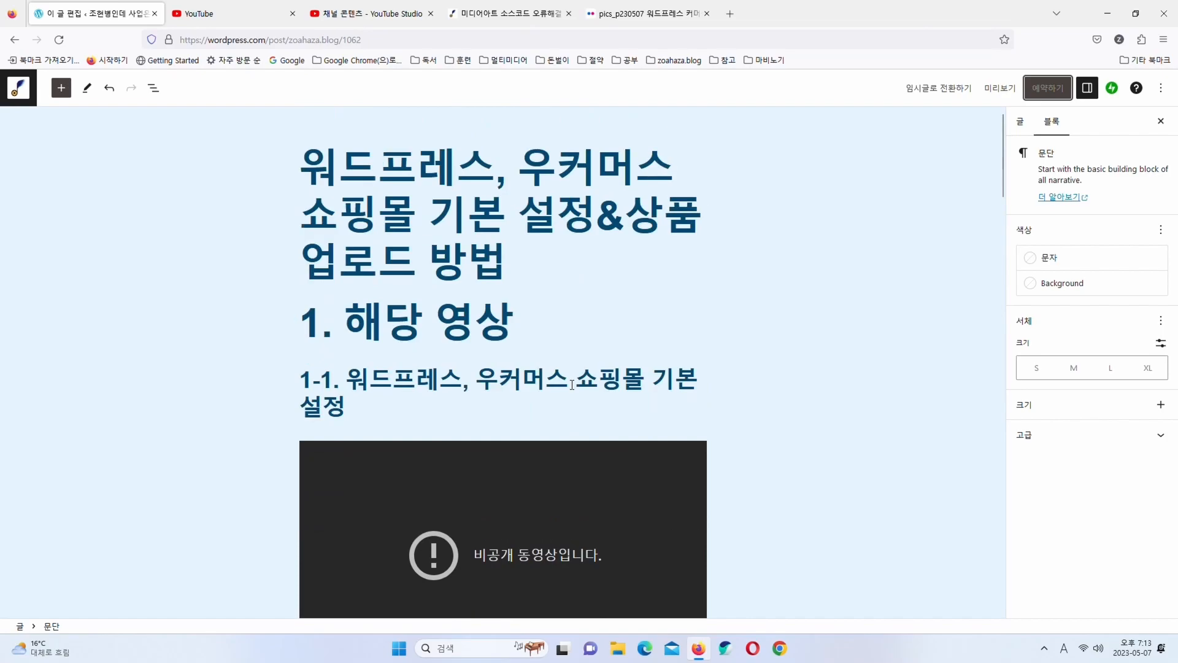
scroll(572, 384, down, 10)
scroll(572, 384, up, 6)
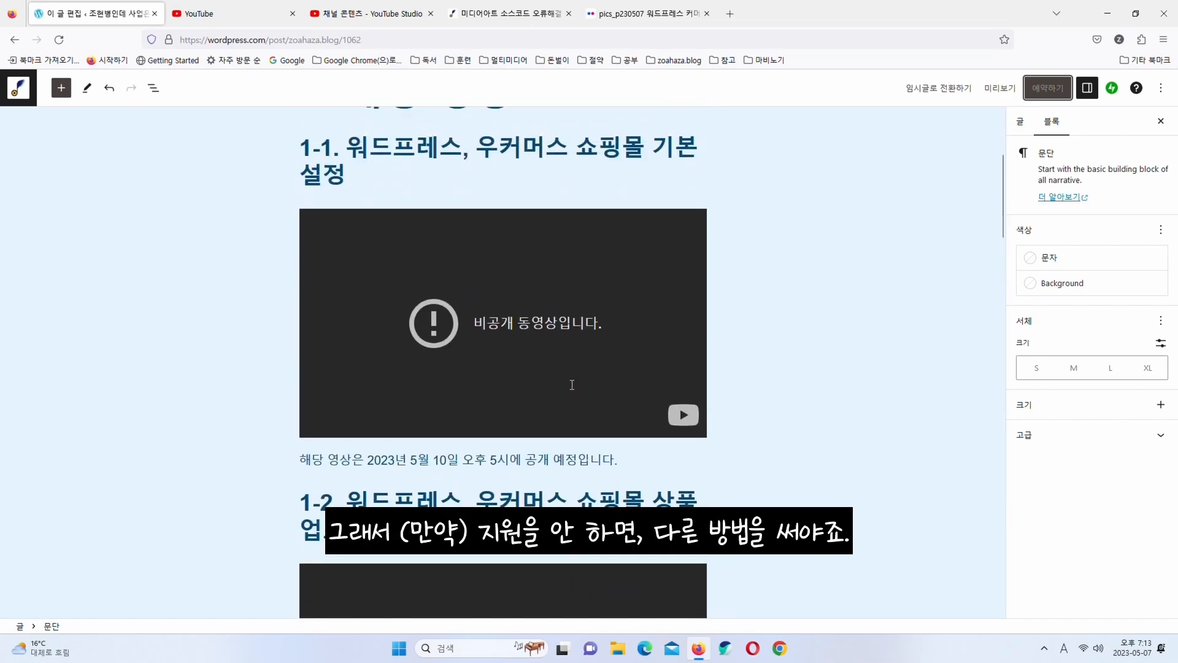
scroll(572, 384, up, 4)
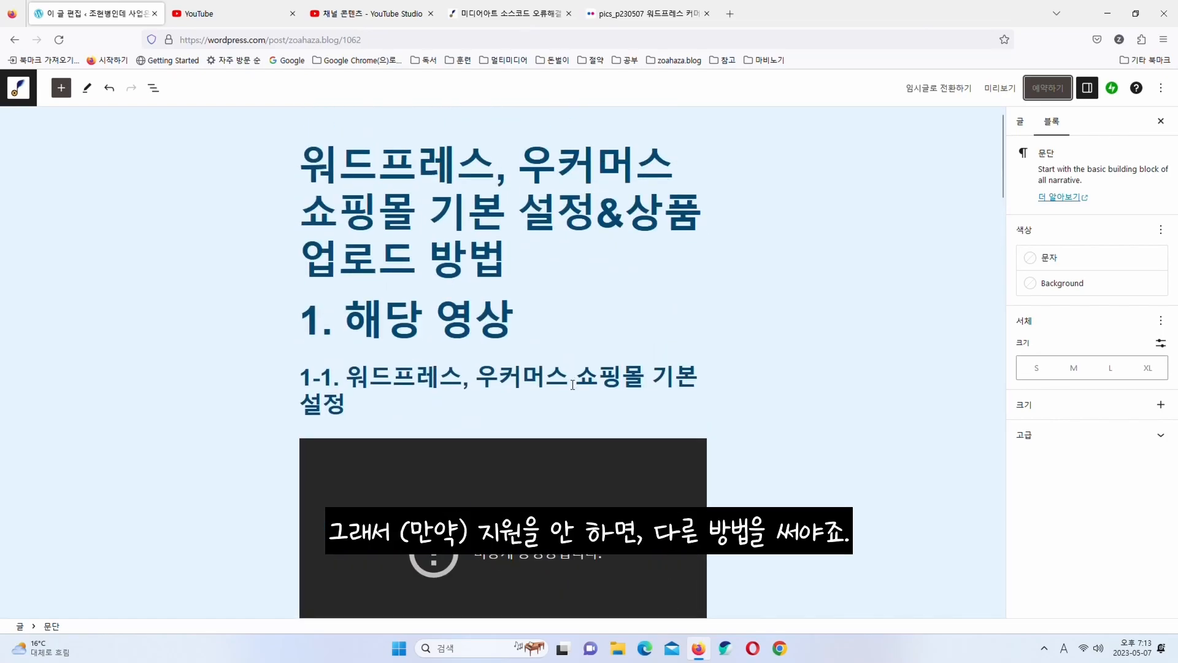
scroll(572, 385, down, 18)
scroll(572, 384, down, 20)
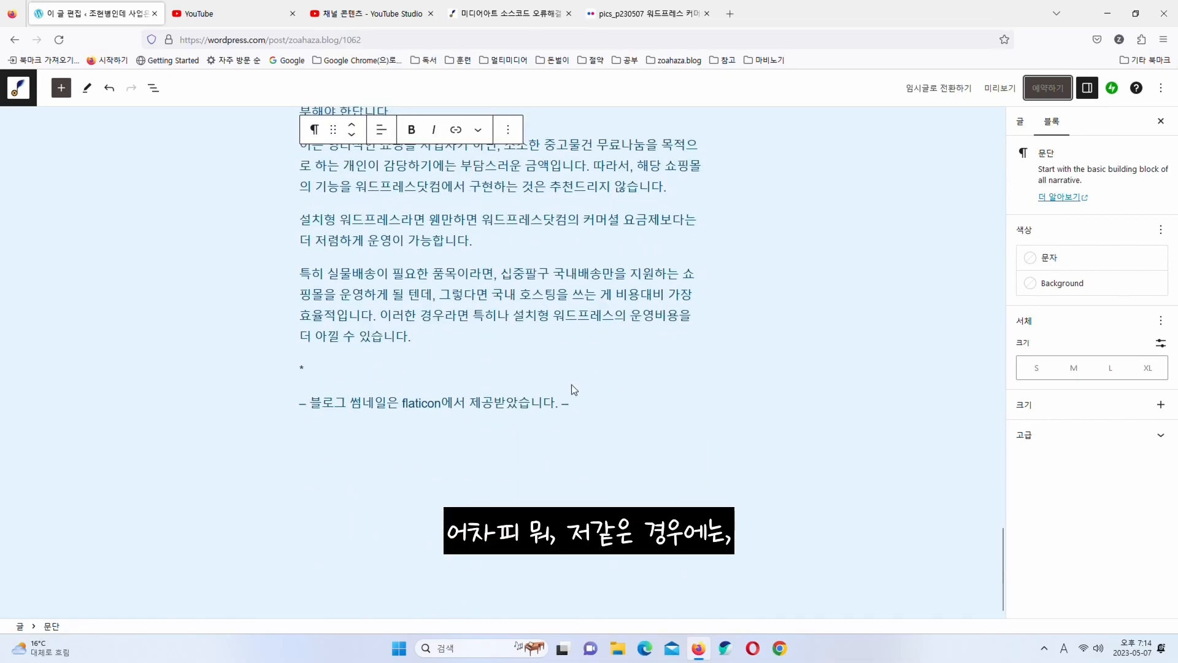
scroll(572, 384, up, 20)
Return to the zoahaza.blog post list and check the Commerce plan's yearly price in the shopping cart
click(19, 88)
click(41, 127)
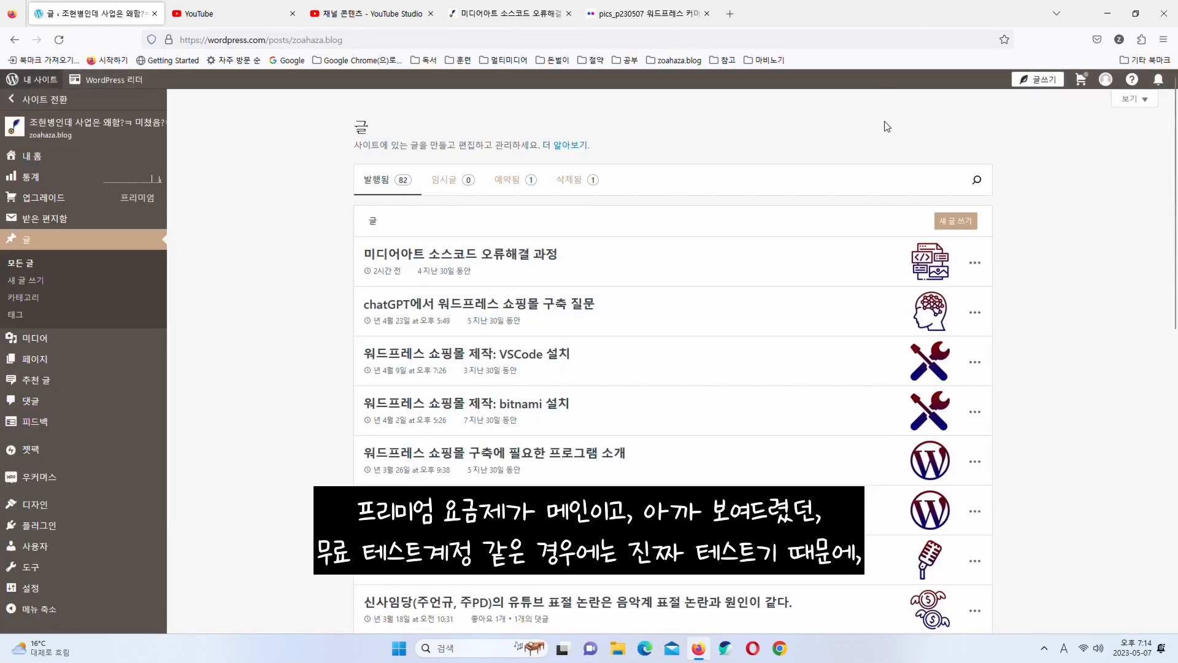
click(37, 99)
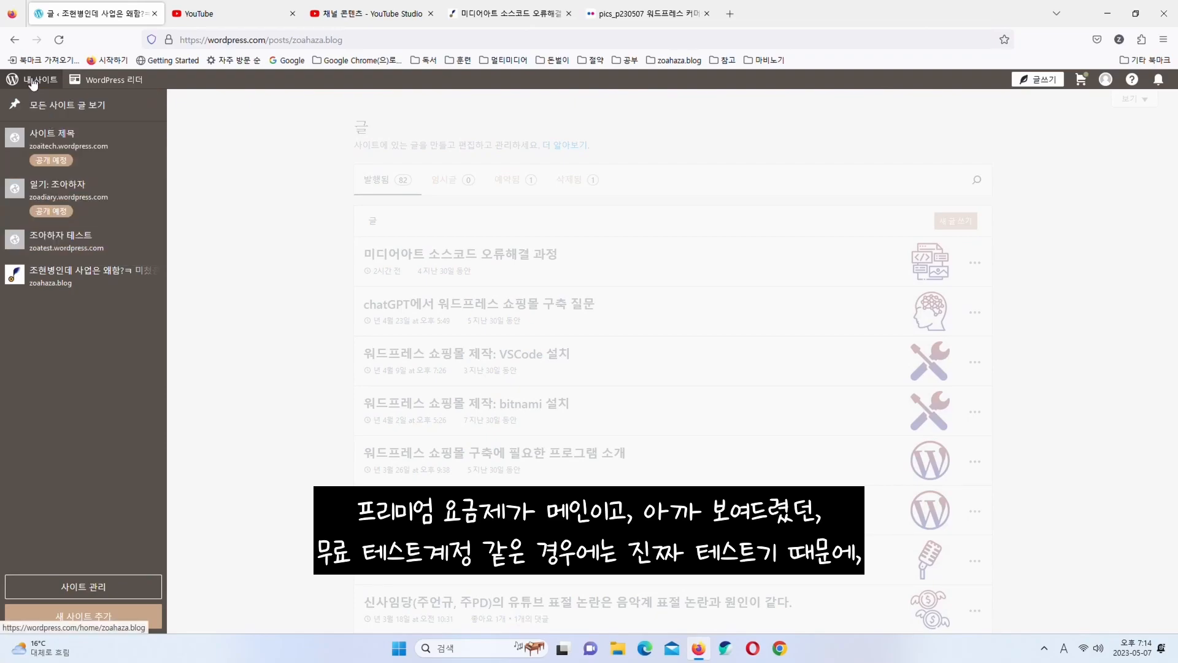
click(1081, 82)
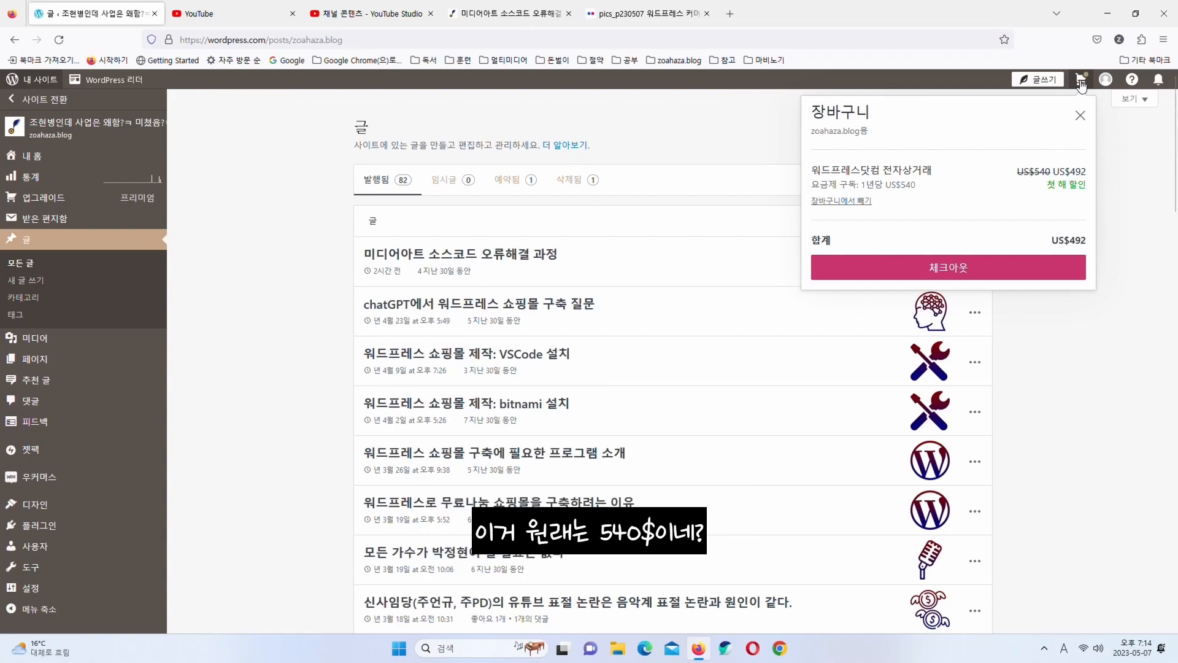
click(1055, 395)
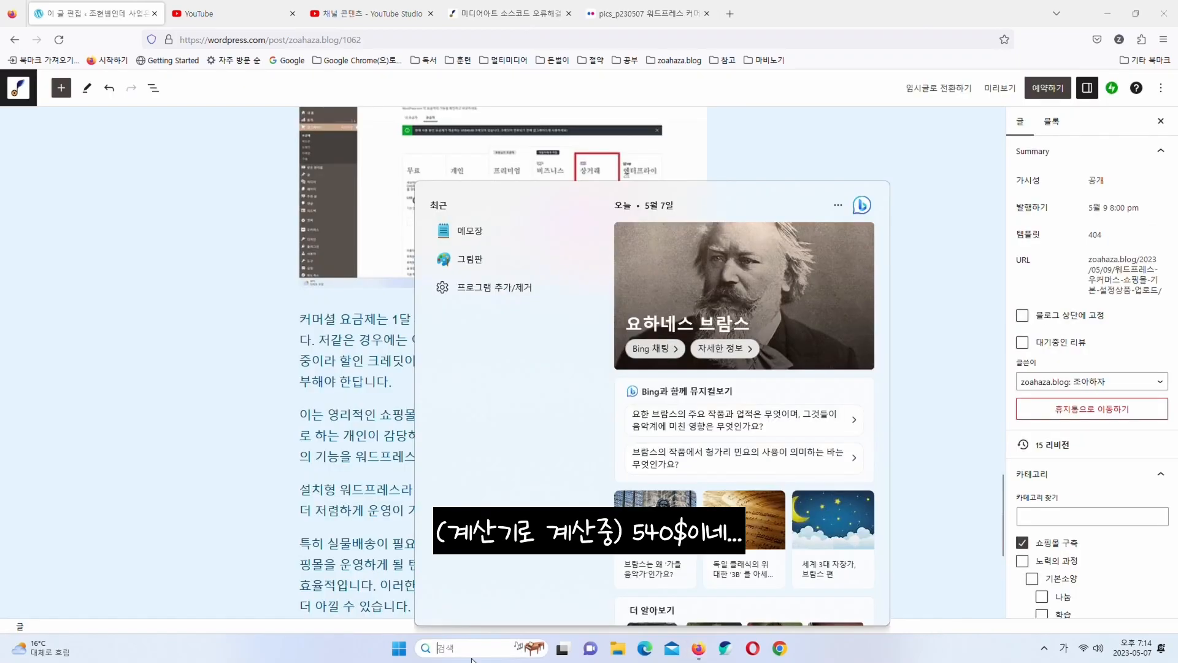
Open the Windows Calculator (계산기) and calculate the Commerce plan's yearly cost as 45*12
text(rP)
key(BackSpace)
key(BackSpace)
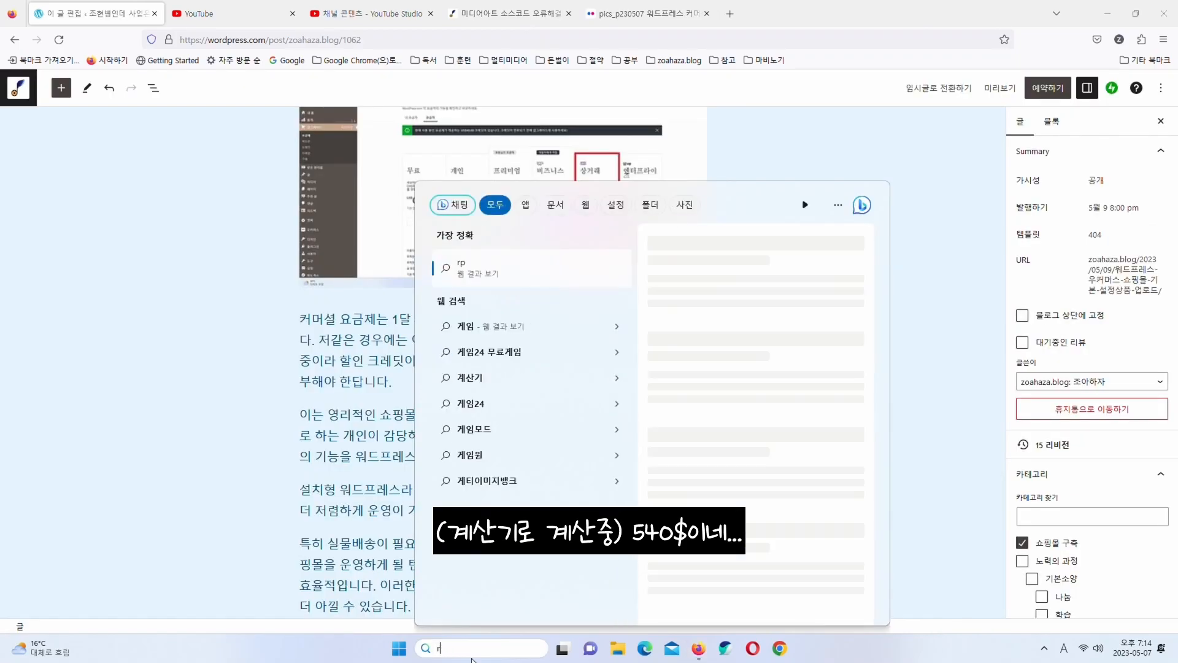
key(Hangul)
text(계산기)
key(Return)
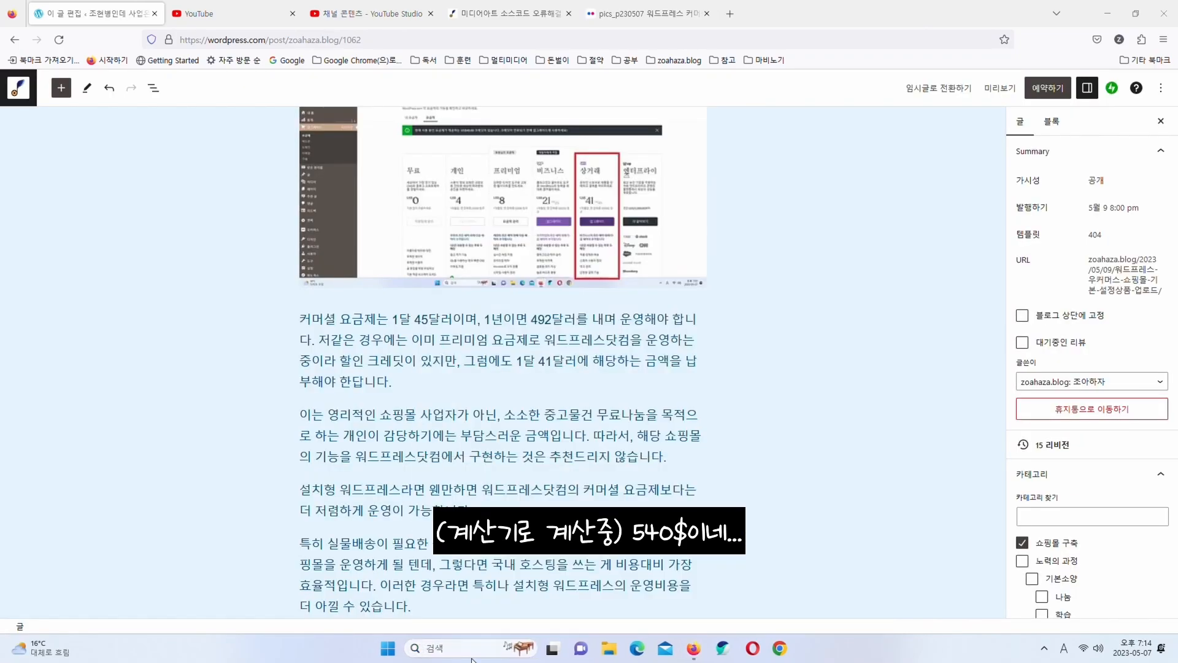
text(45*12)
key(Return)
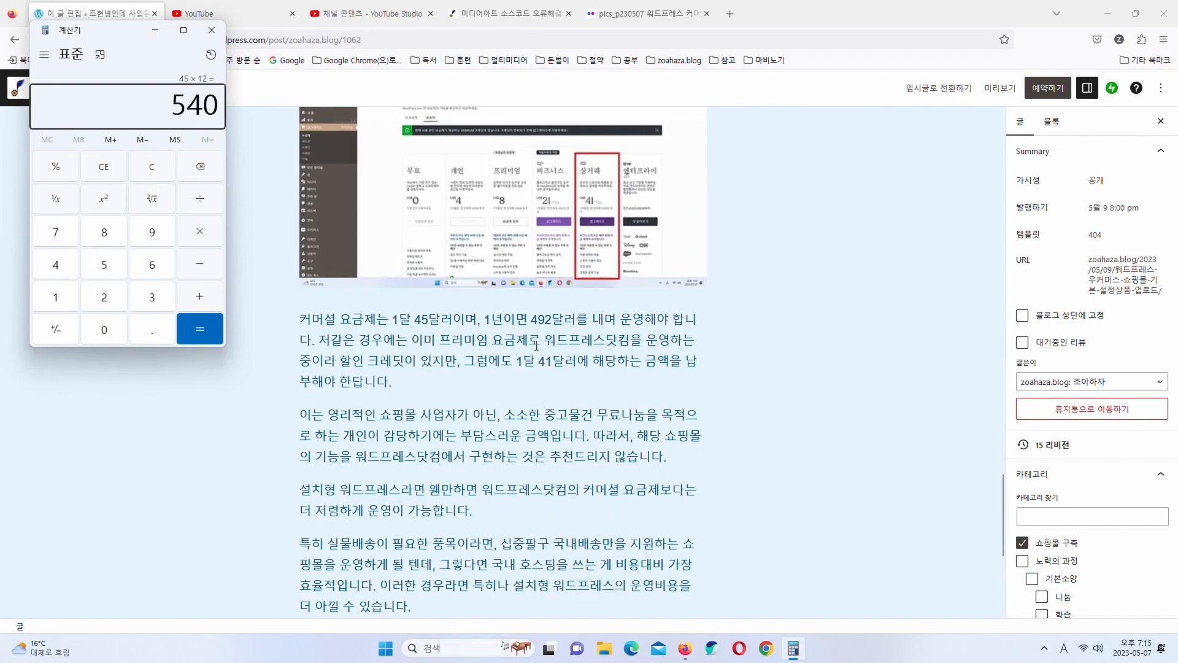
Set the yearly cost in the Commerce plan pricing paragraph of section 3 to 540달러 and save the scheduled post
click(546, 320)
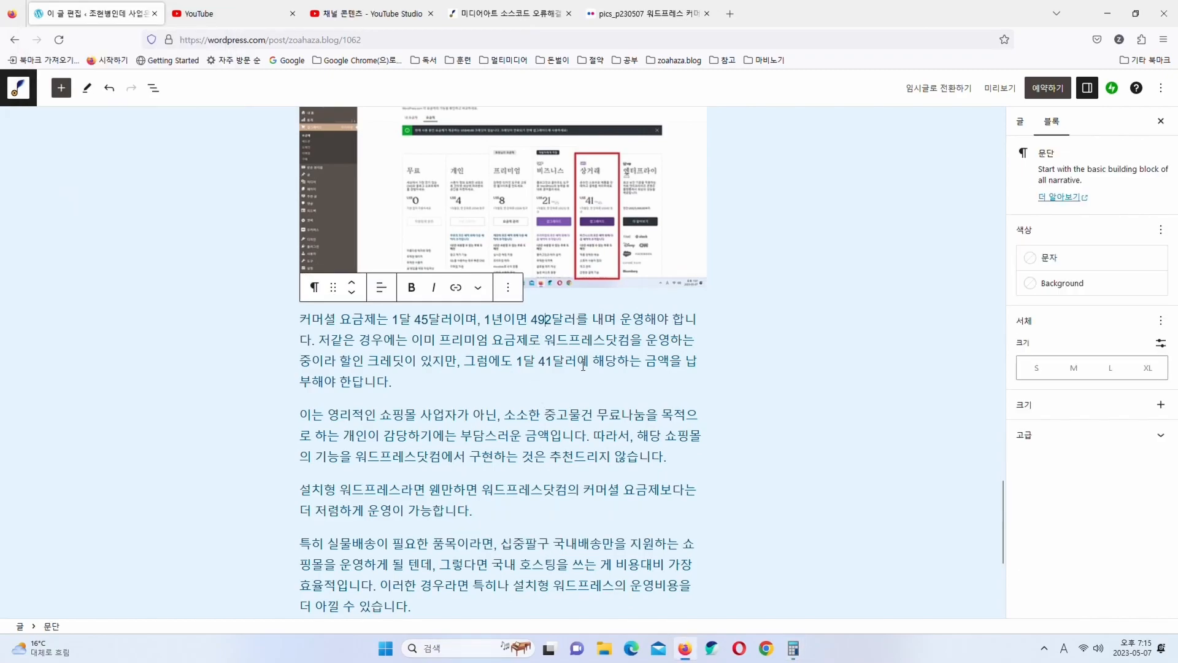
key(Right)
key(BackSpace)
key(BackSpace)
key(BackSpace)
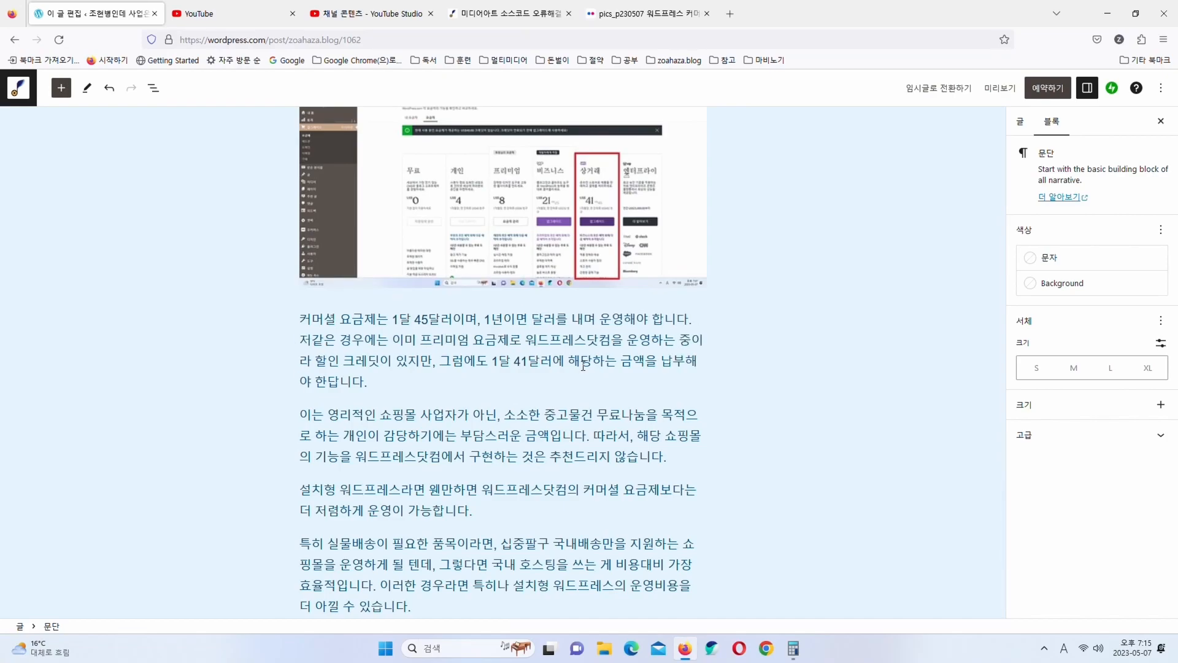
text(540)
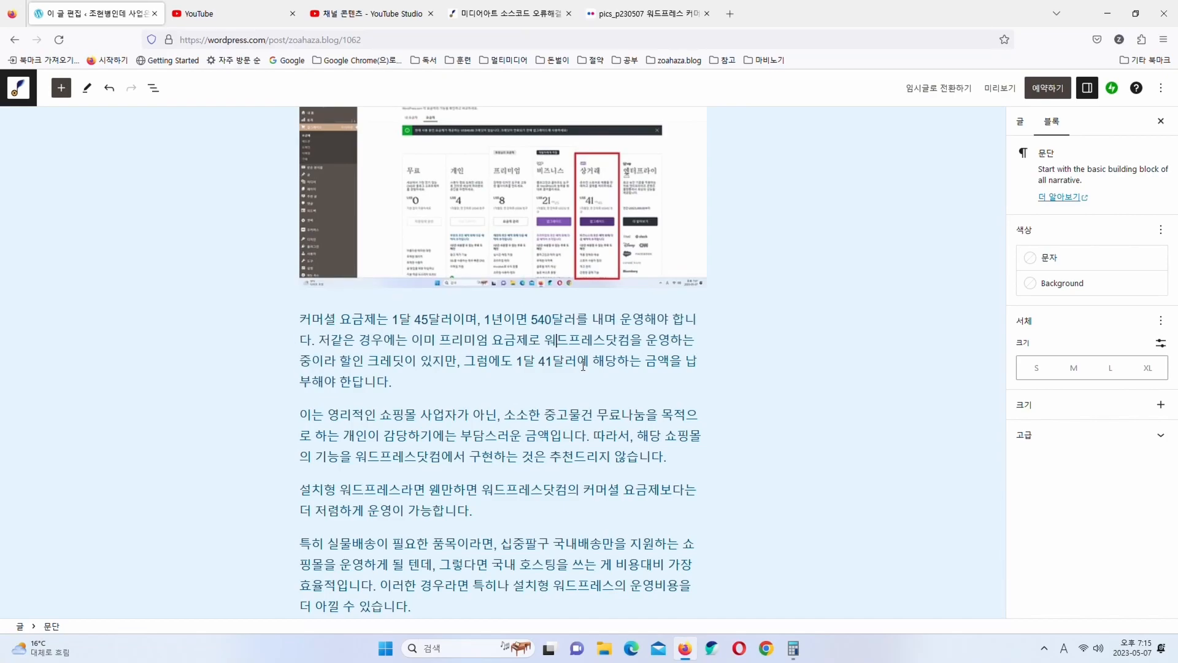
text(()
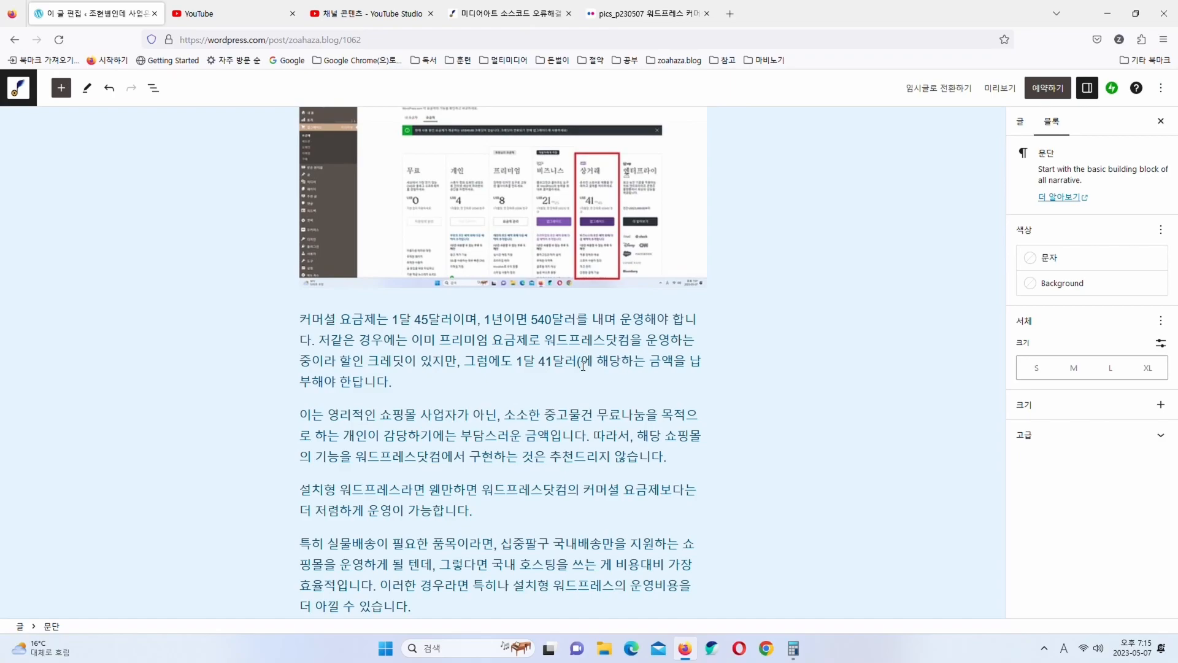
key(BackSpace)
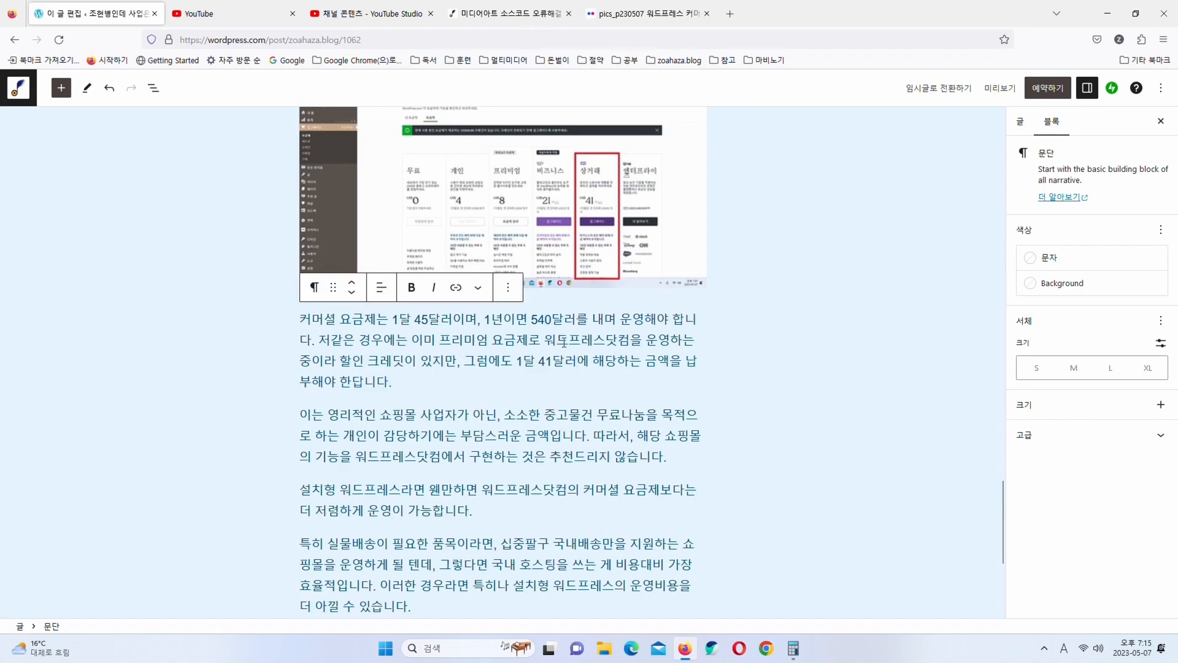
click(1045, 97)
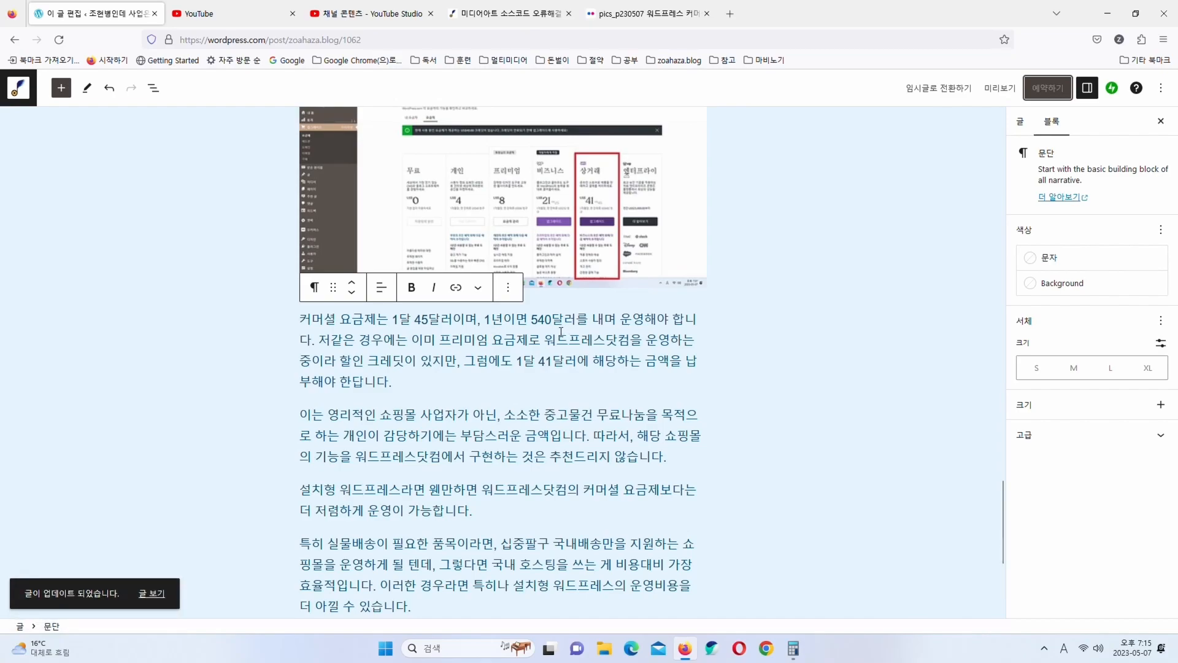
Reread section 3 of the post, from its heading and plan screenshot through the pricing and hosting recommendation paragraphs
scroll(559, 325, up, 3)
scroll(561, 325, down, 2)
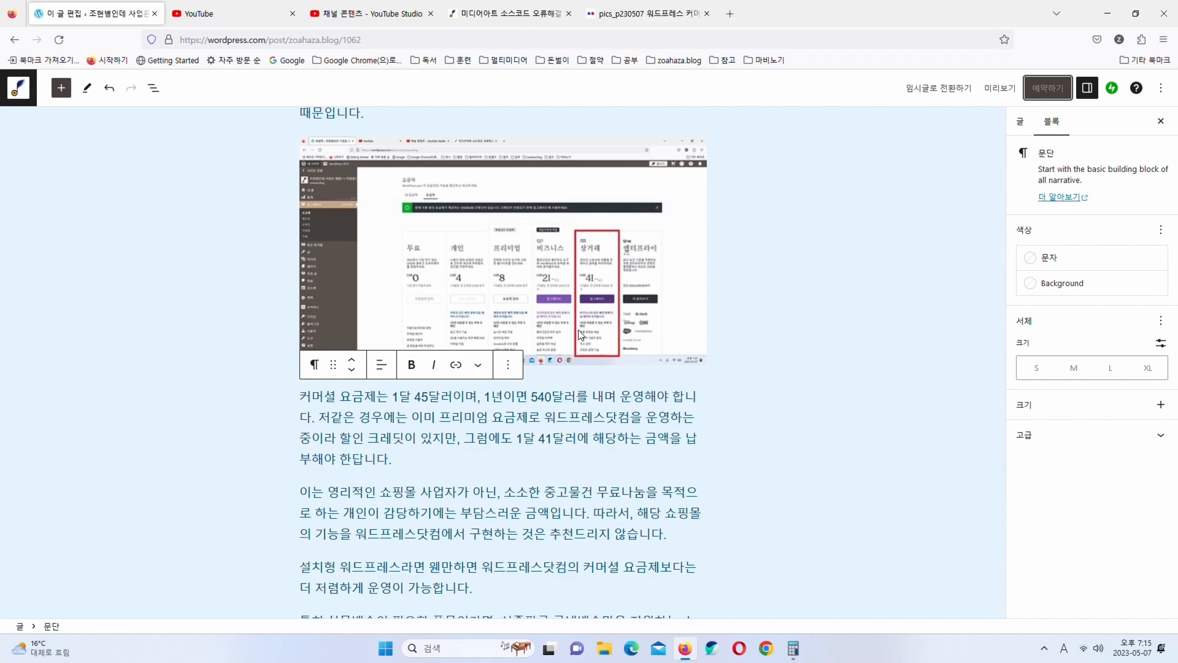
scroll(580, 335, down, 4)
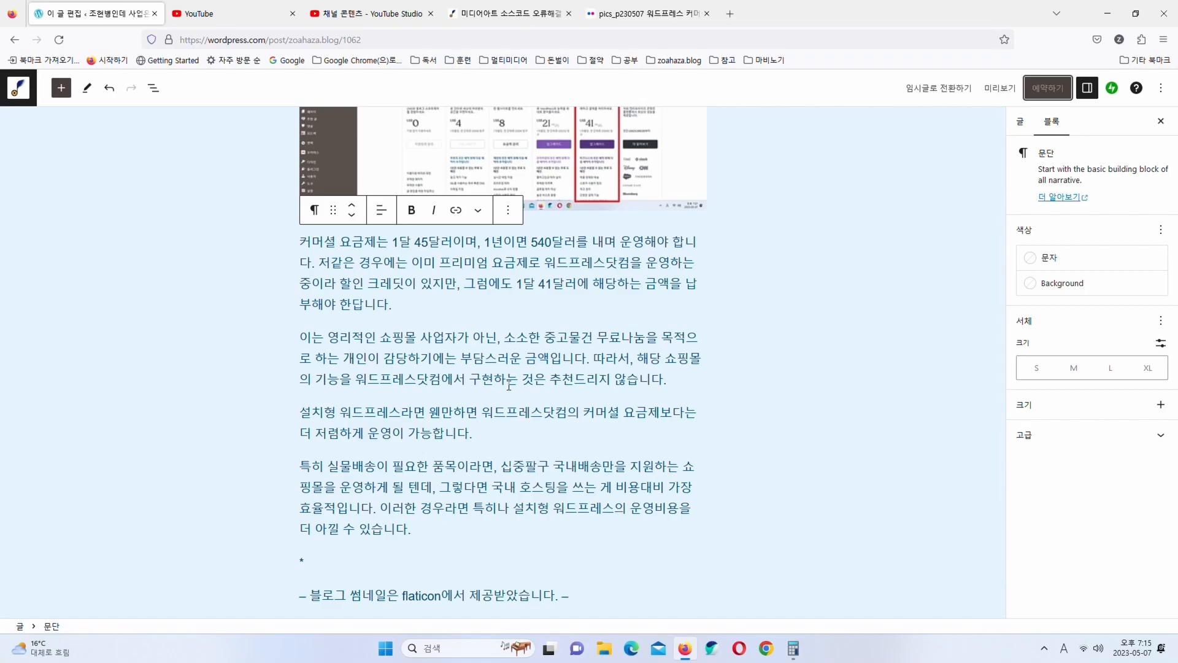
scroll(510, 386, down, 2)
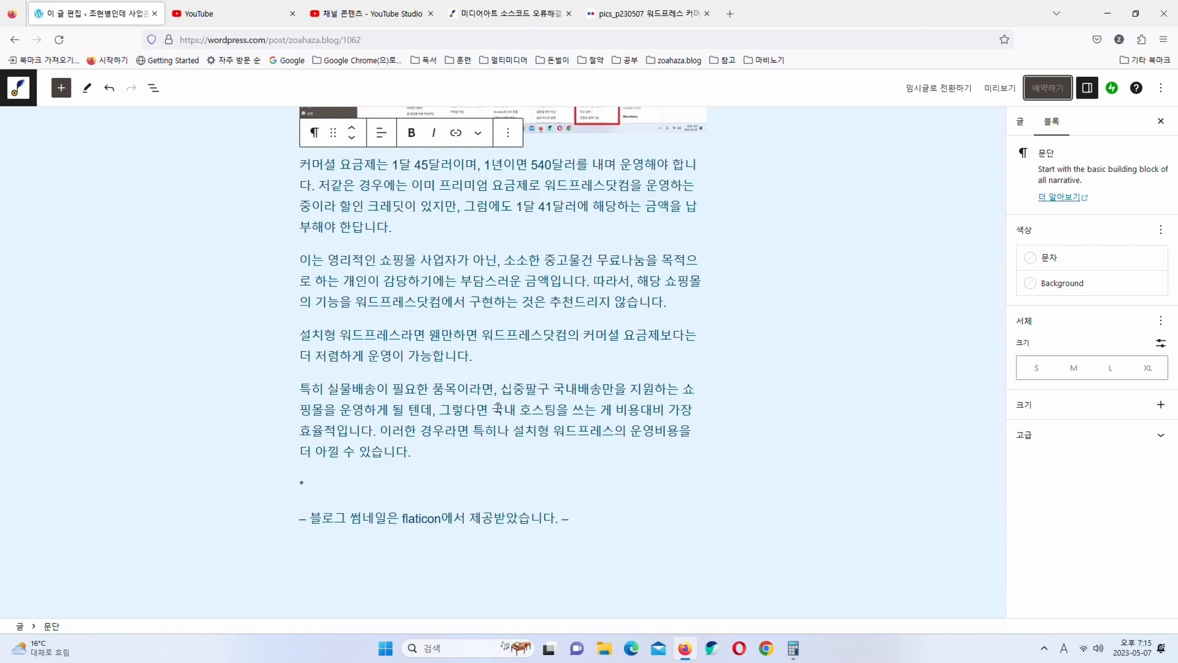
scroll(539, 383, up, 7)
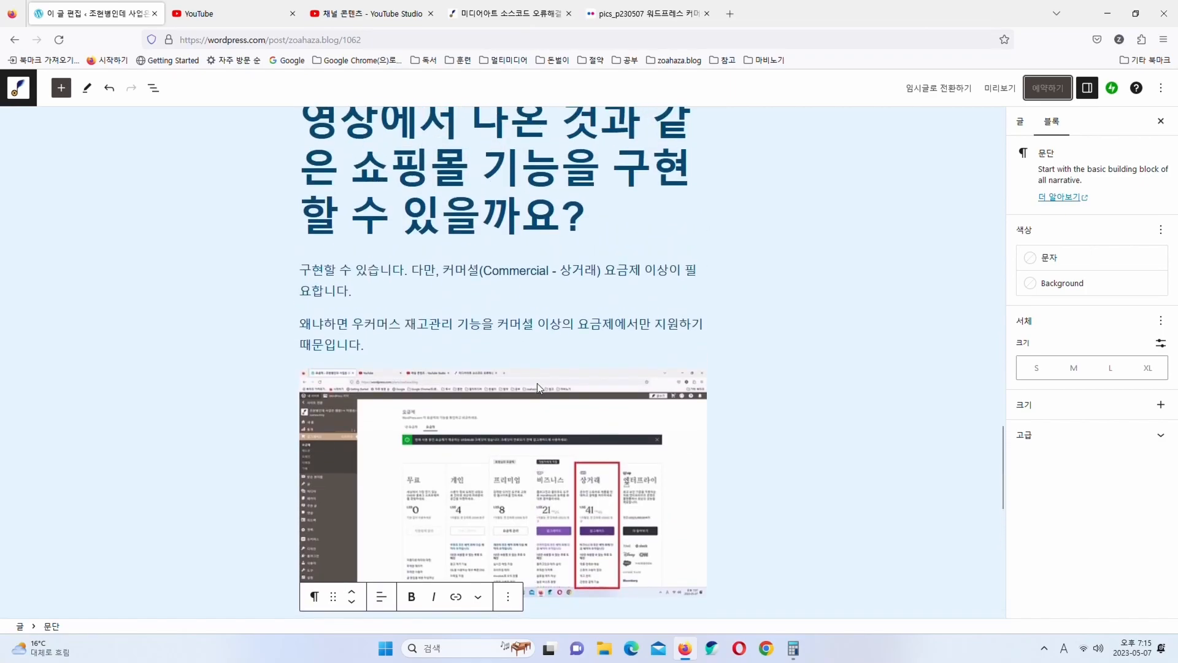
scroll(538, 386, up, 4)
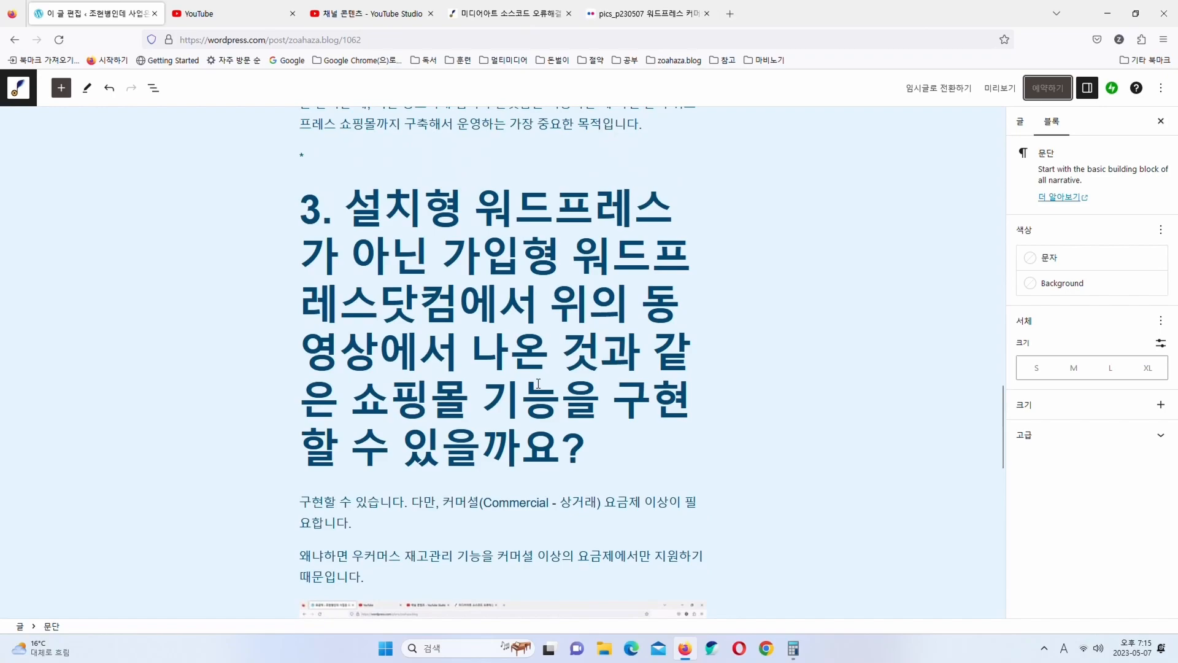
Leave the editor to view the site's scheduled posts and switch to the YouTube Studio channel content list
click(25, 89)
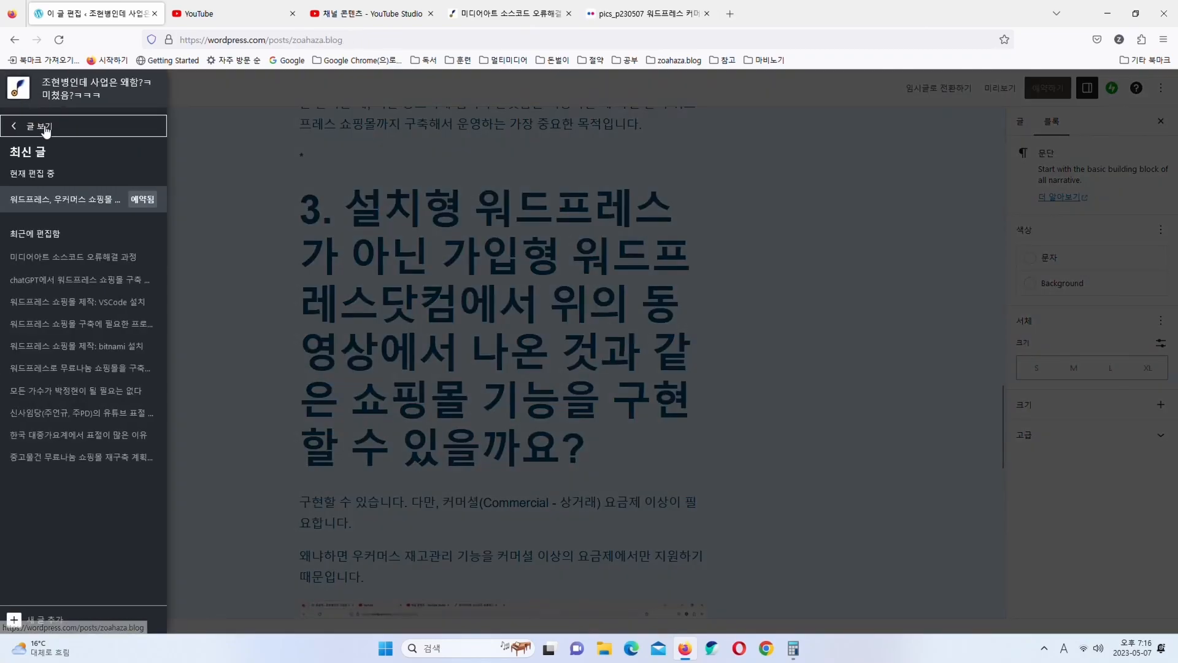
click(42, 127)
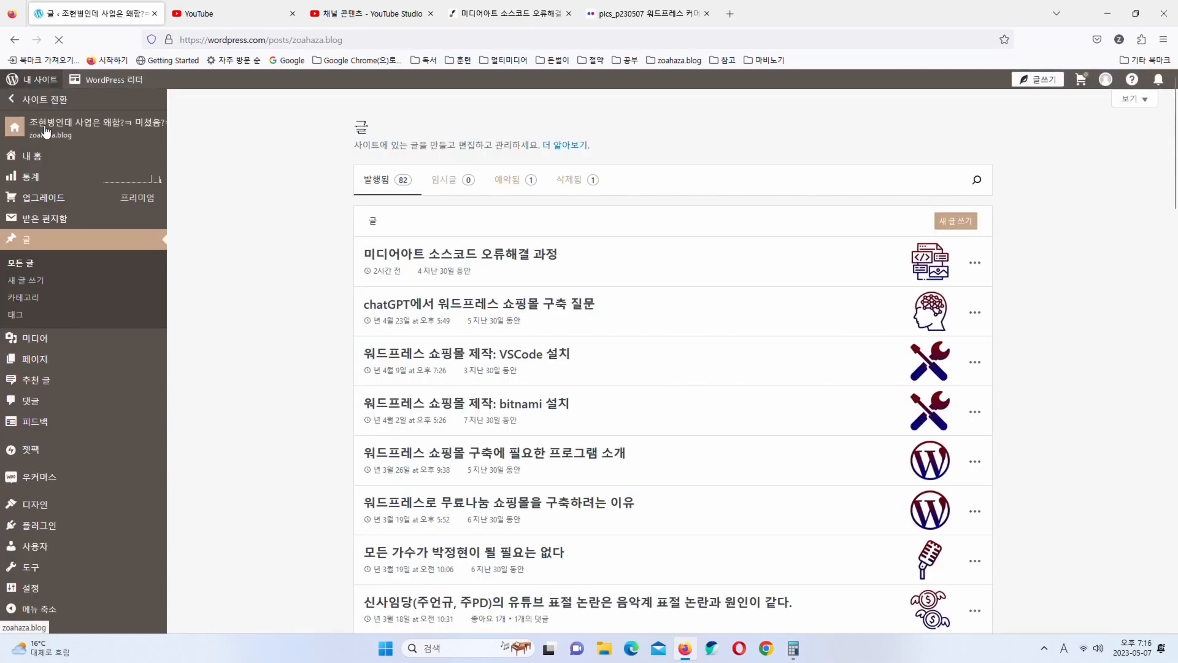
click(507, 180)
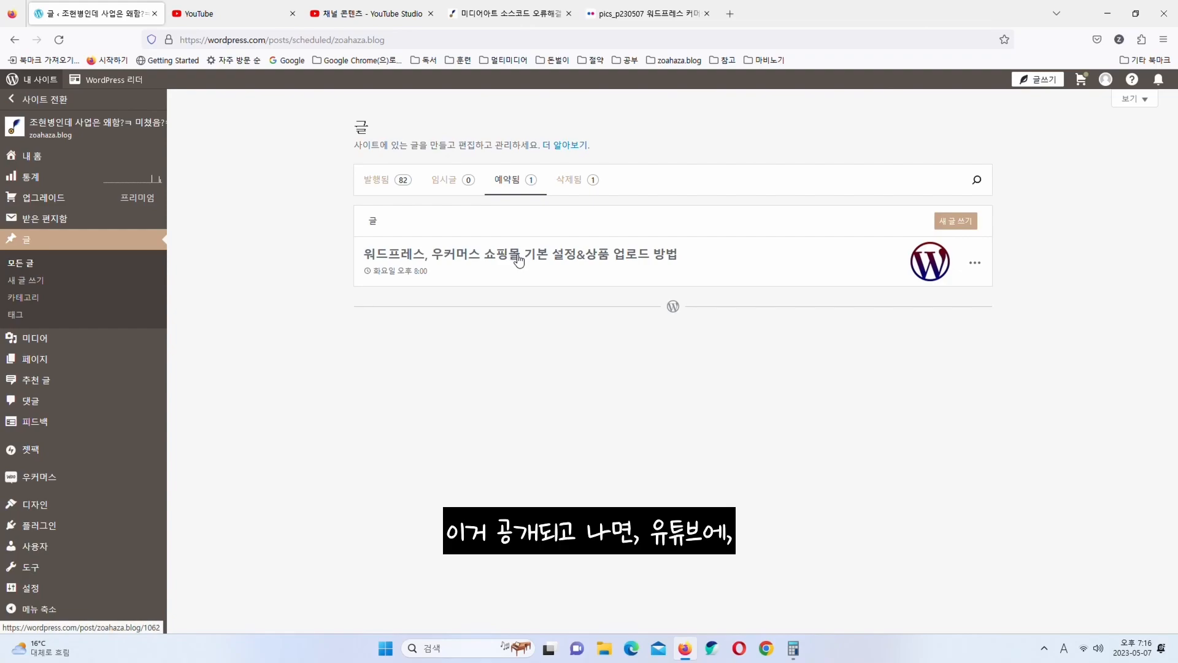
click(374, 13)
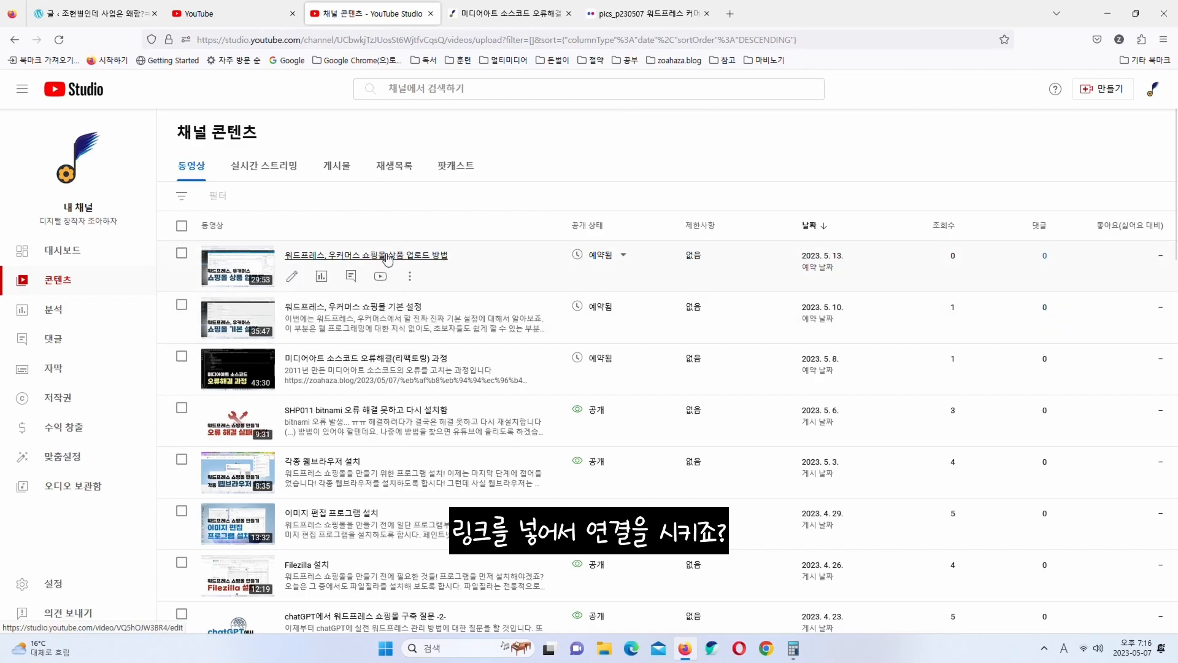
Reopen the scheduled post 워드프레스, 우커머스 쇼핑몰 기본 설정&상품 업로드 방법, set its publish time to 7:00 pm, and save the schedule
click(95, 13)
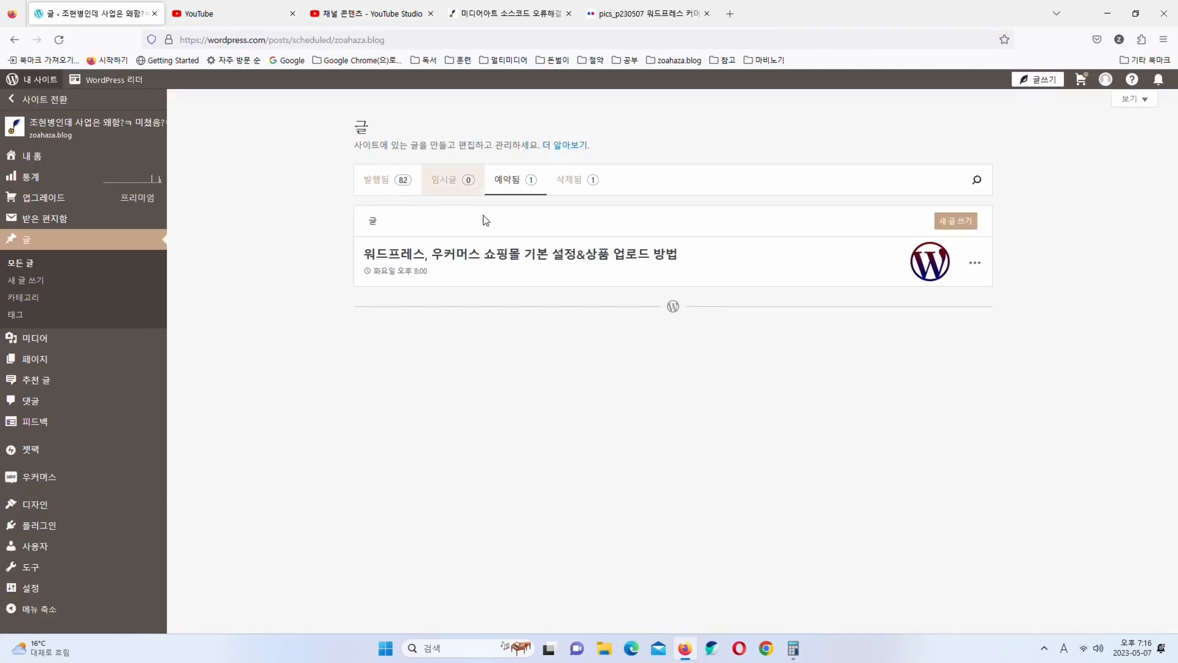
click(625, 262)
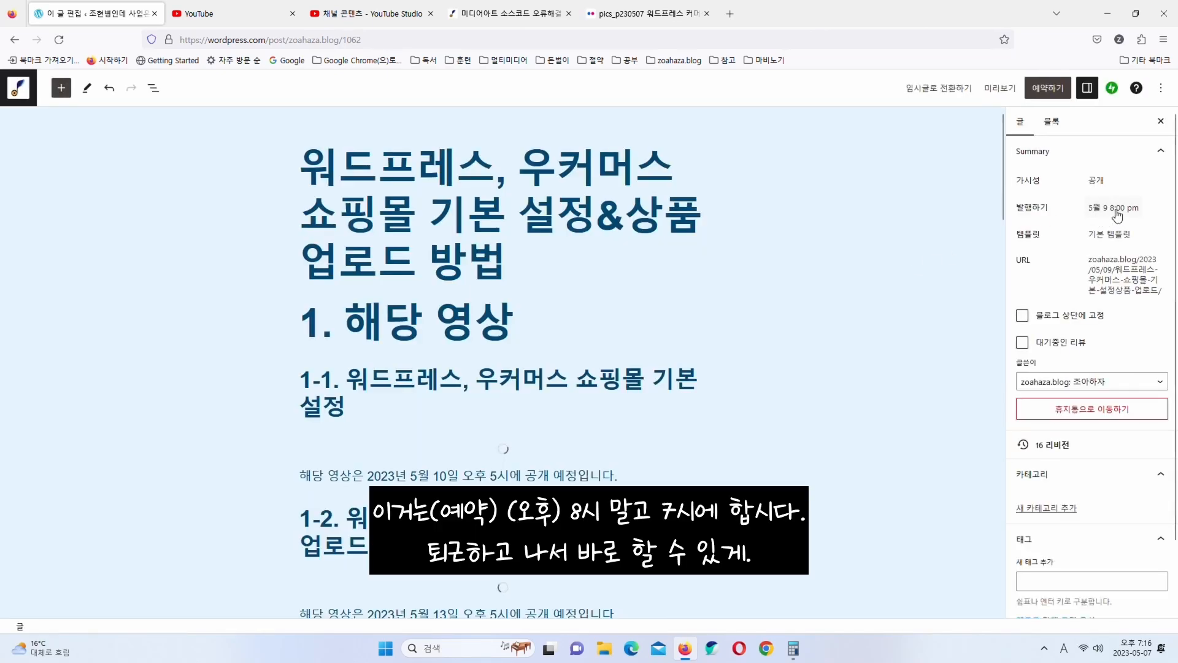
click(1117, 209)
click(1016, 291)
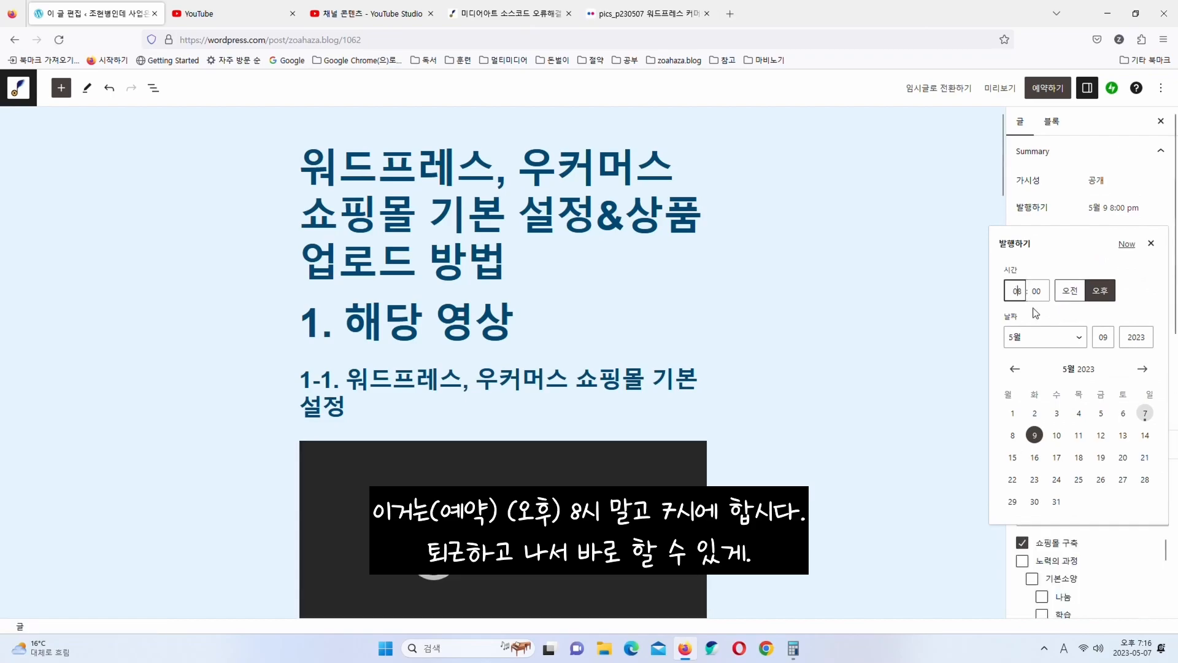
text(7)
click(1151, 244)
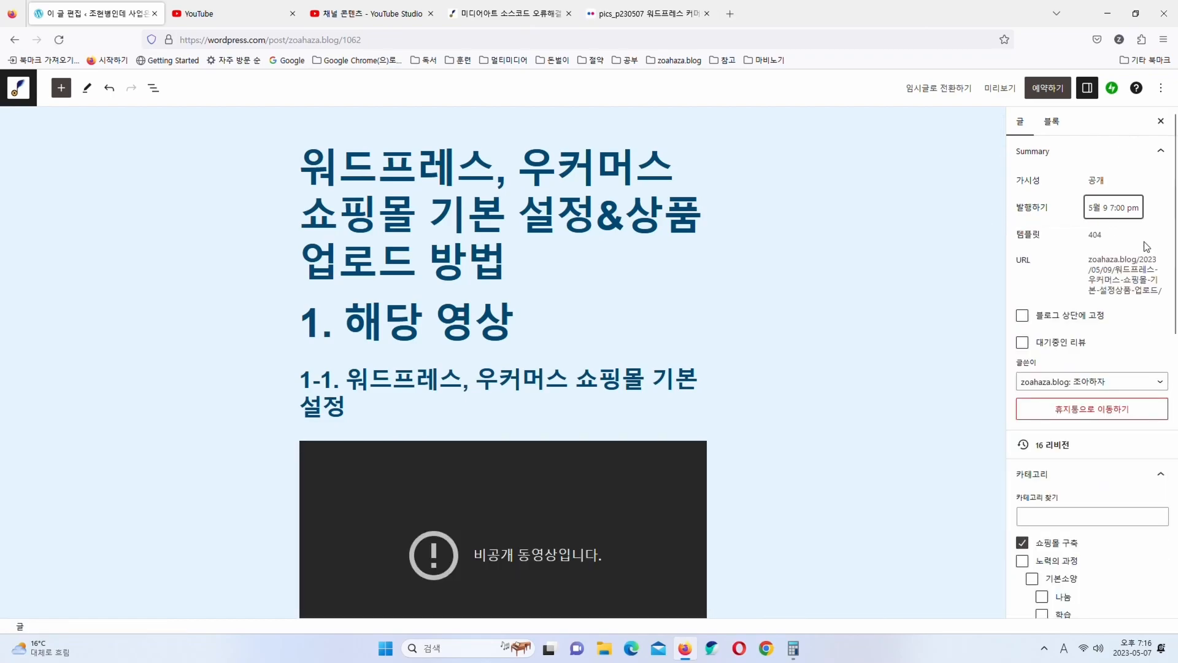
click(1067, 89)
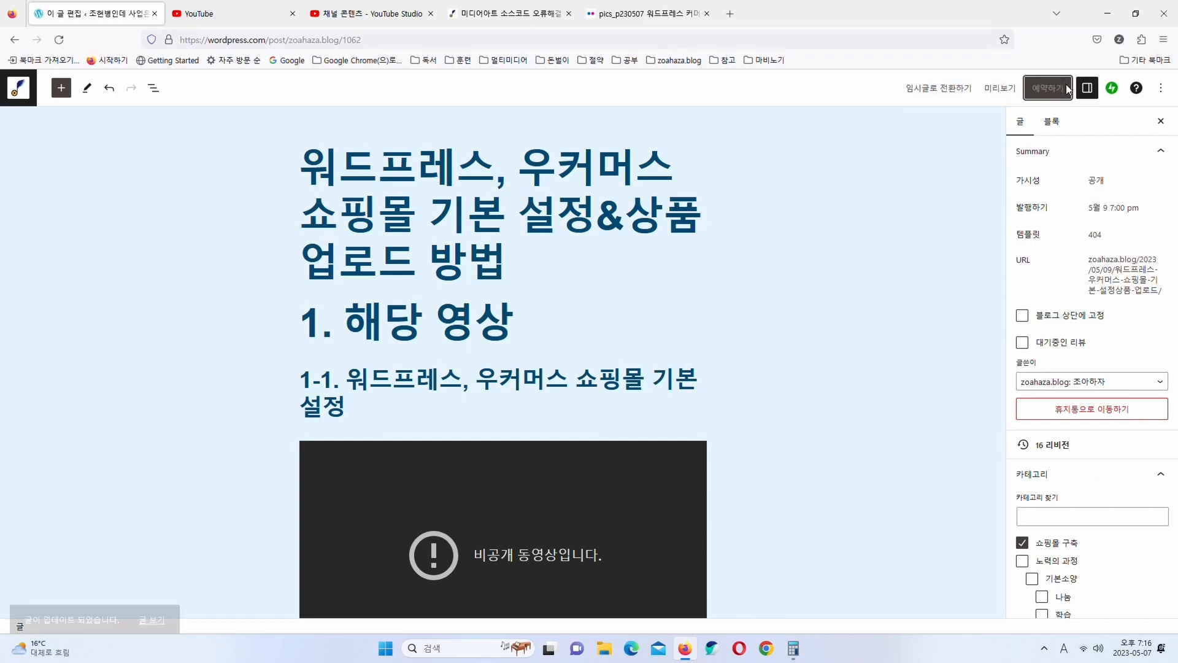
Leave the post editor and show the site's scheduled posts
click(25, 92)
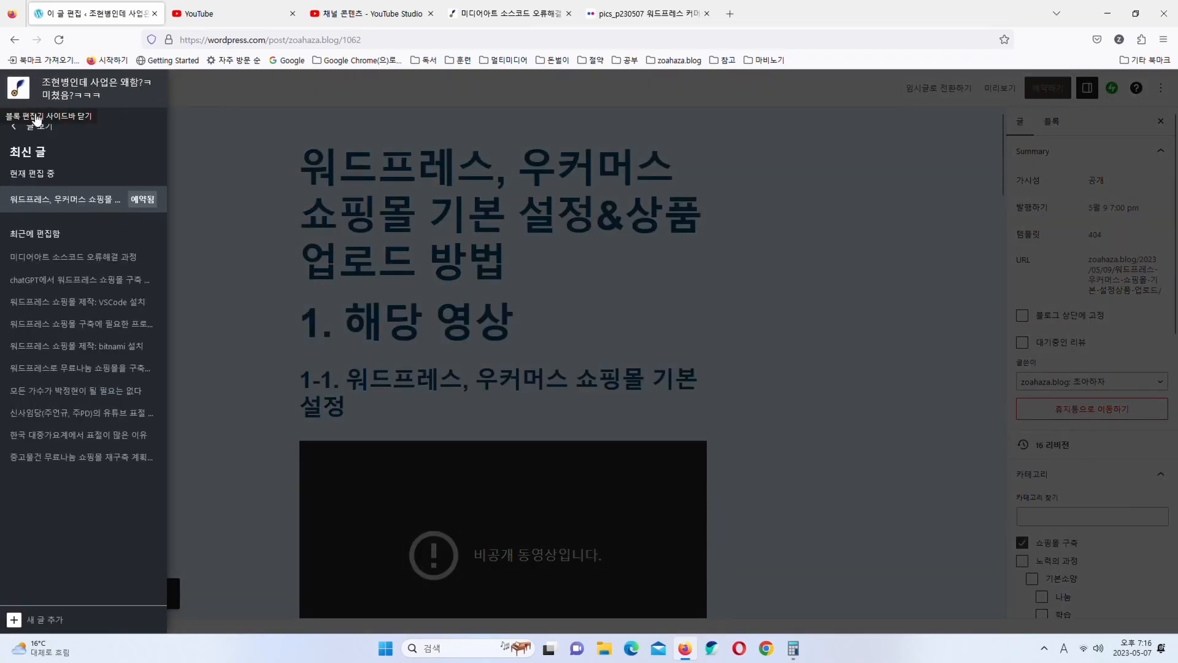
click(46, 122)
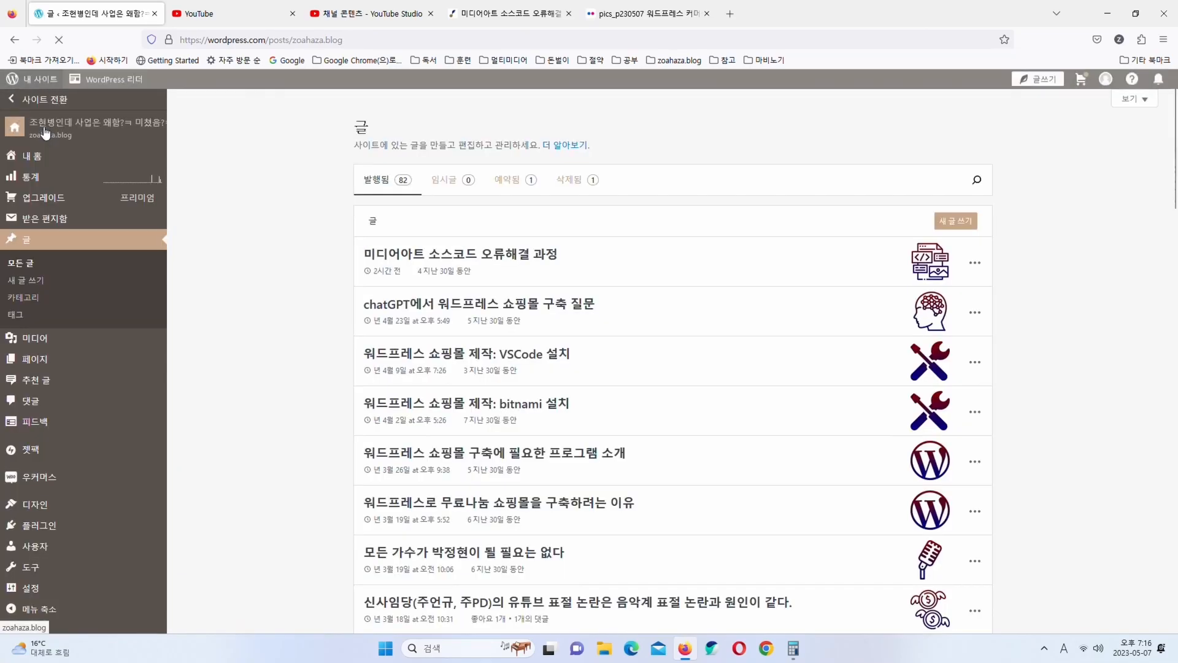
click(513, 183)
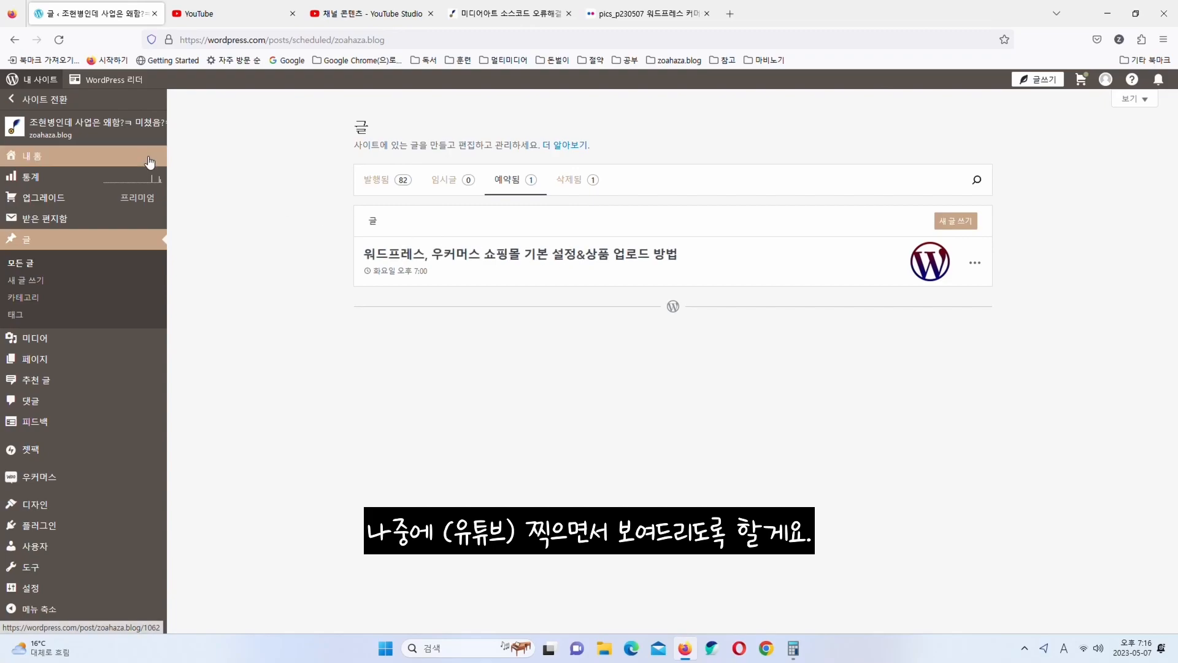
Preview the site and read through the post 미디어아트 소스코드 오류해결 과정, from its source code to the conclusion
click(98, 128)
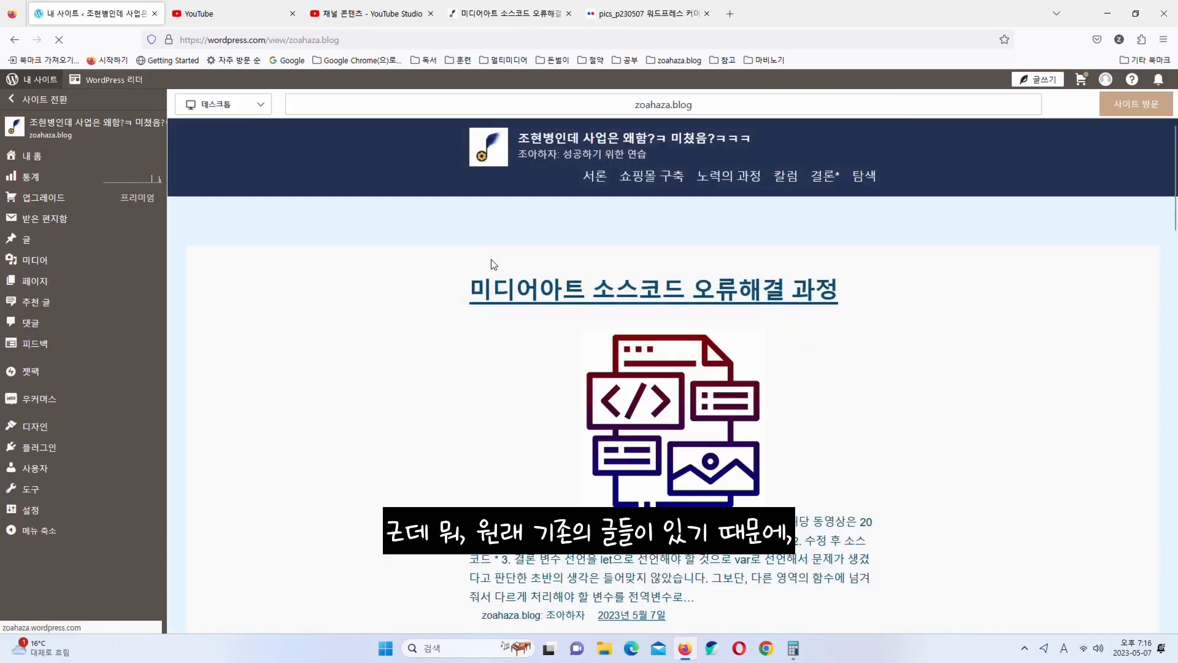
click(686, 293)
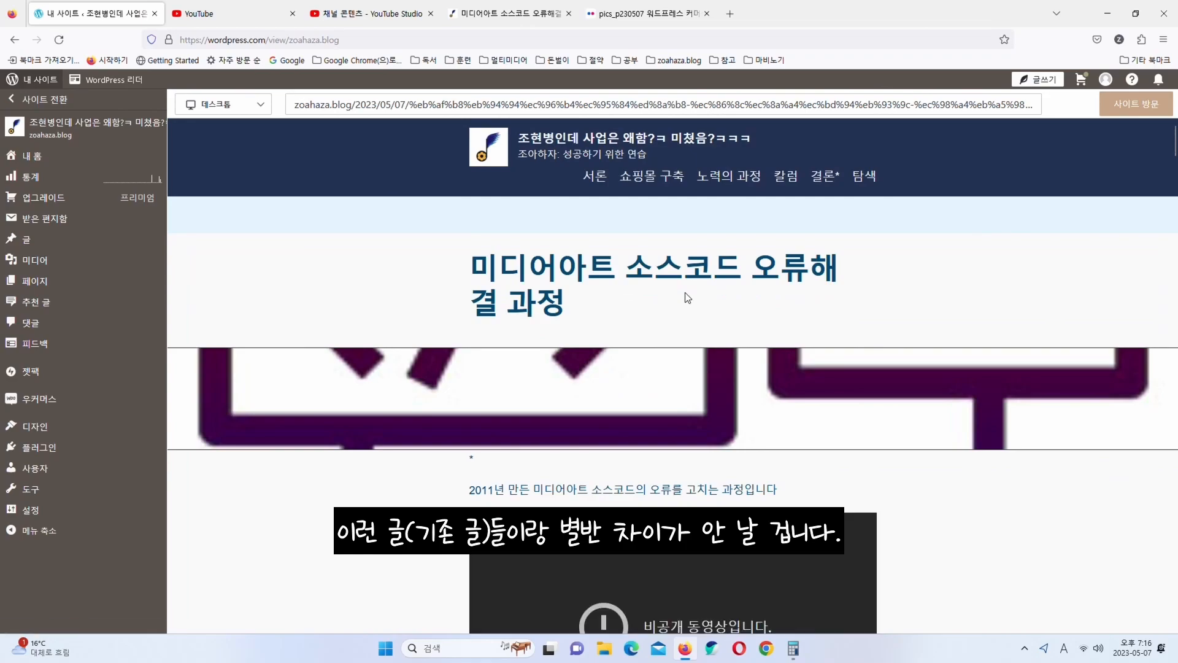
scroll(686, 293, down, 15)
scroll(685, 292, down, 20)
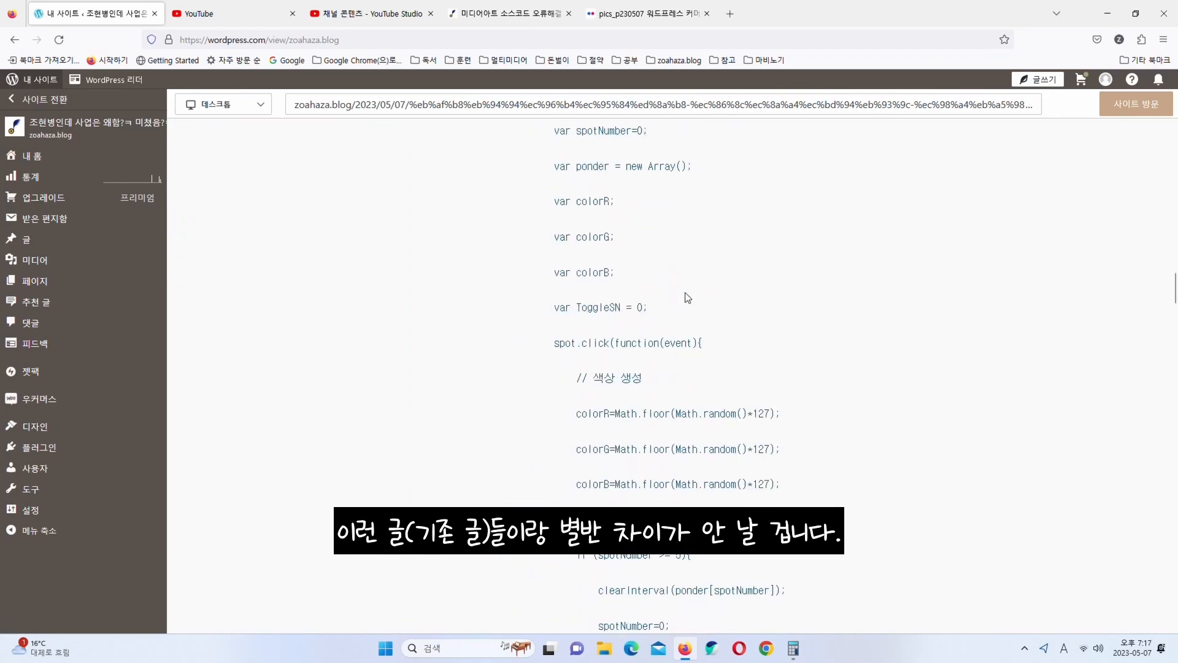
scroll(686, 297, down, 20)
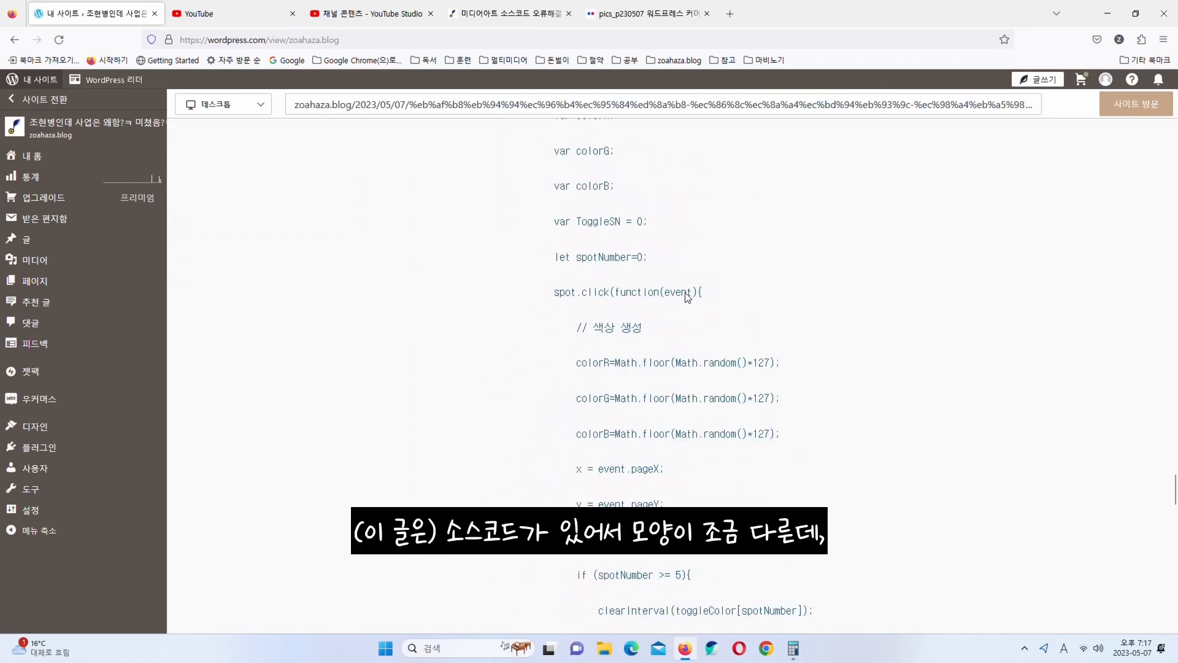
scroll(686, 293, up, 6)
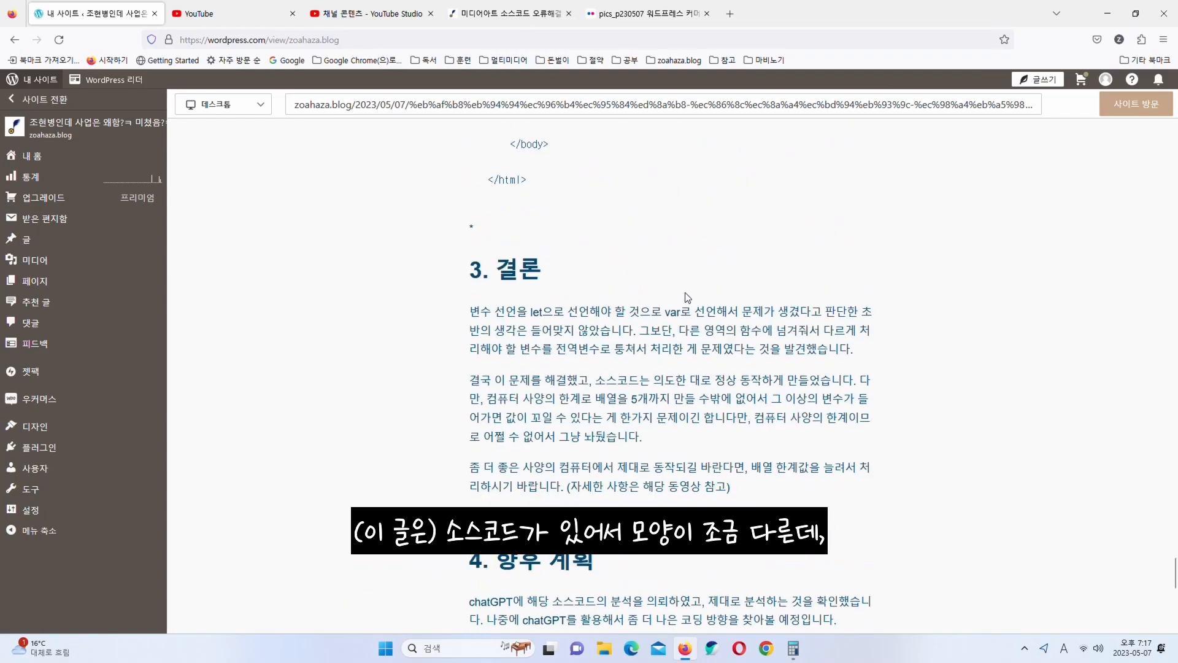
scroll(686, 293, down, 2)
scroll(674, 270, up, 7)
scroll(674, 273, up, 20)
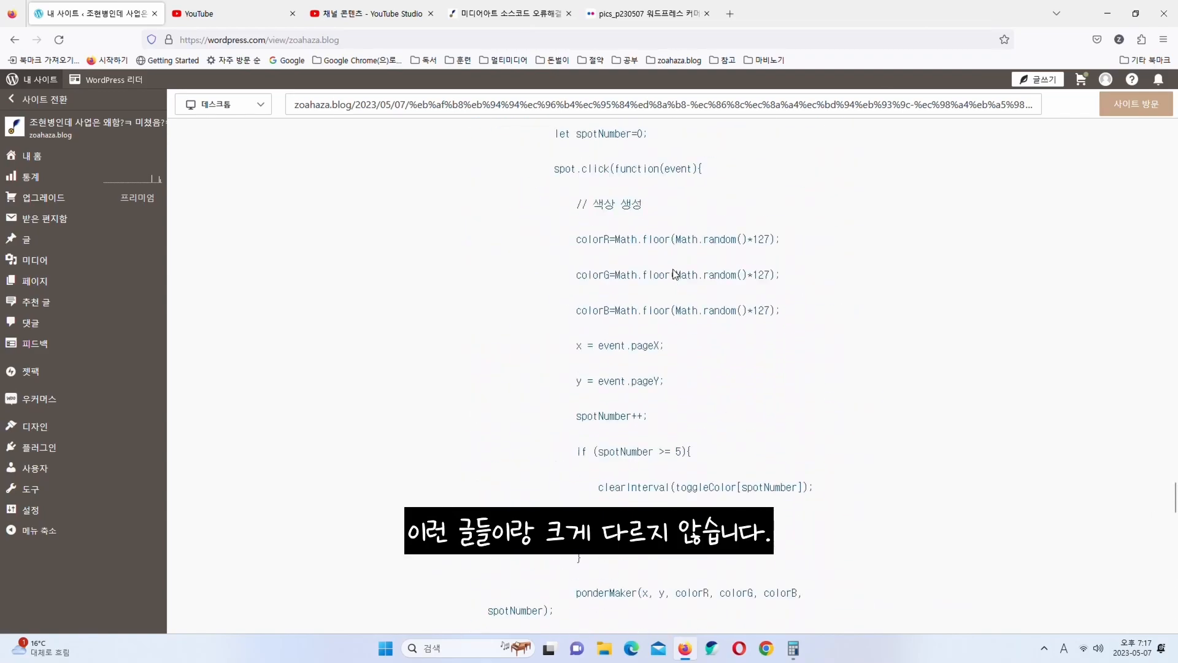
scroll(675, 274, down, 4)
scroll(676, 274, up, 20)
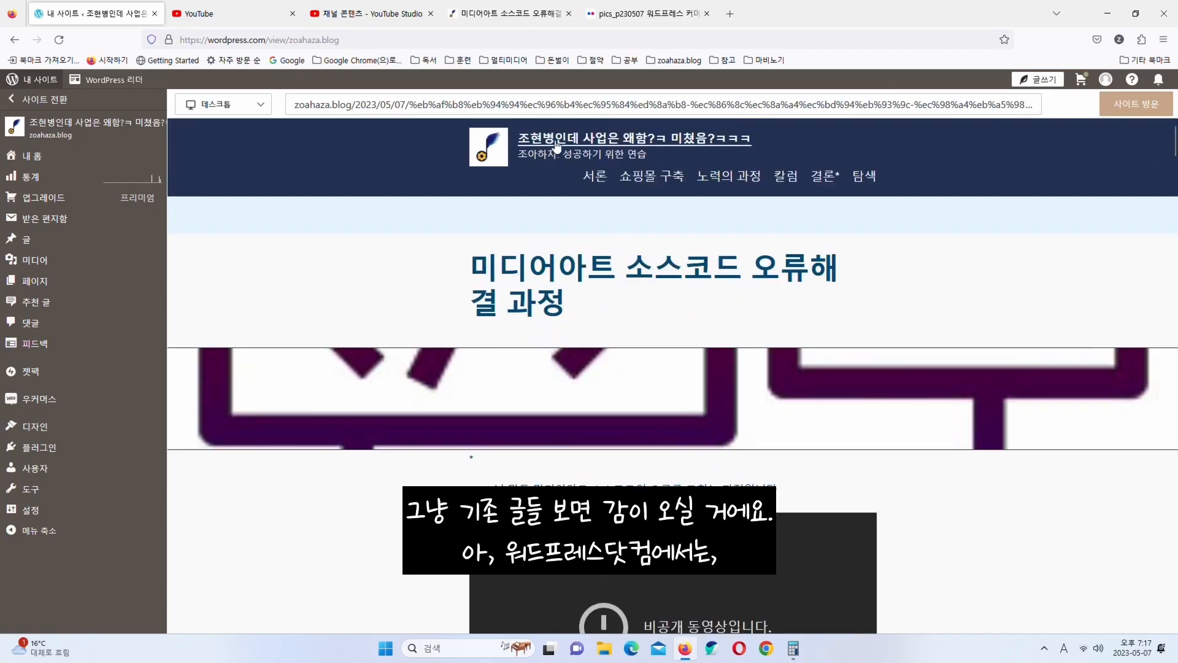
Return to the blog's front page and examine the embedded videos in the post chatGPT에서 워드프레스 쇼핑몰 구축 질문
click(557, 146)
scroll(737, 289, down, 5)
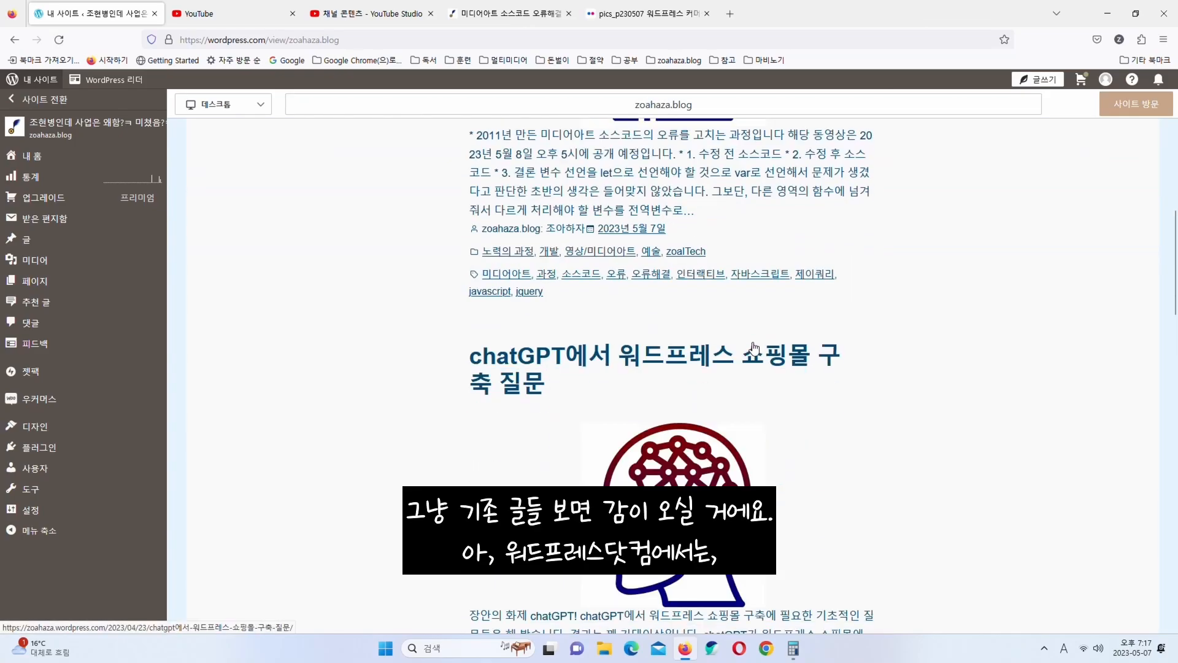
scroll(755, 348, down, 3)
click(718, 348)
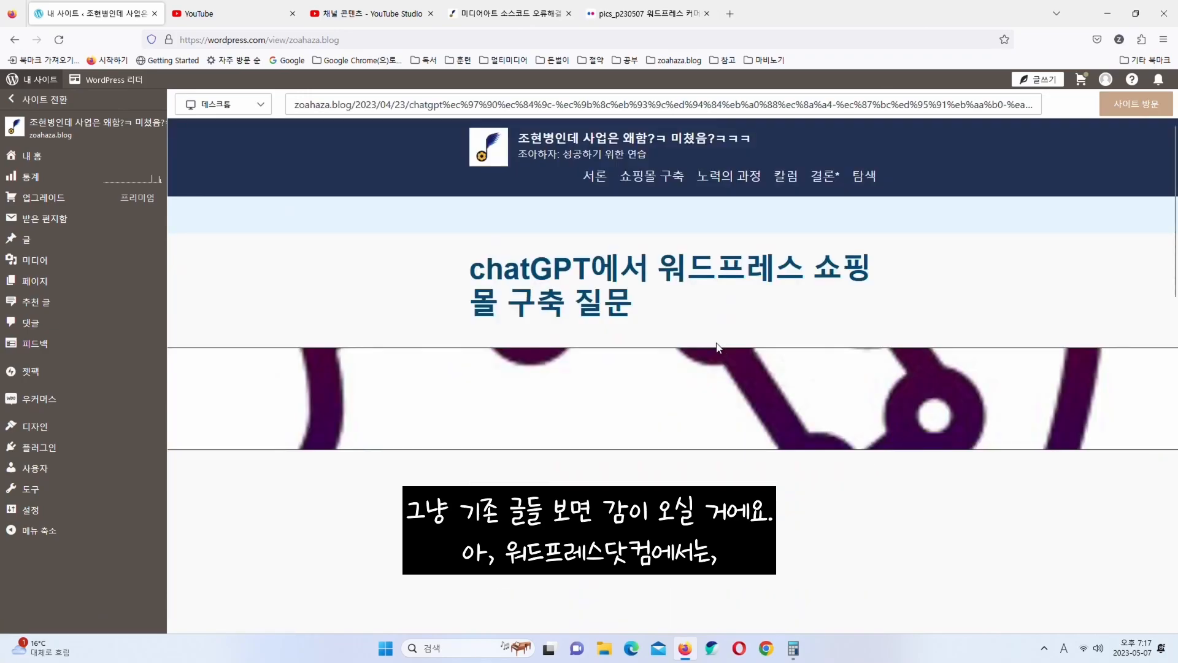
scroll(755, 350, down, 13)
scroll(756, 354, up, 11)
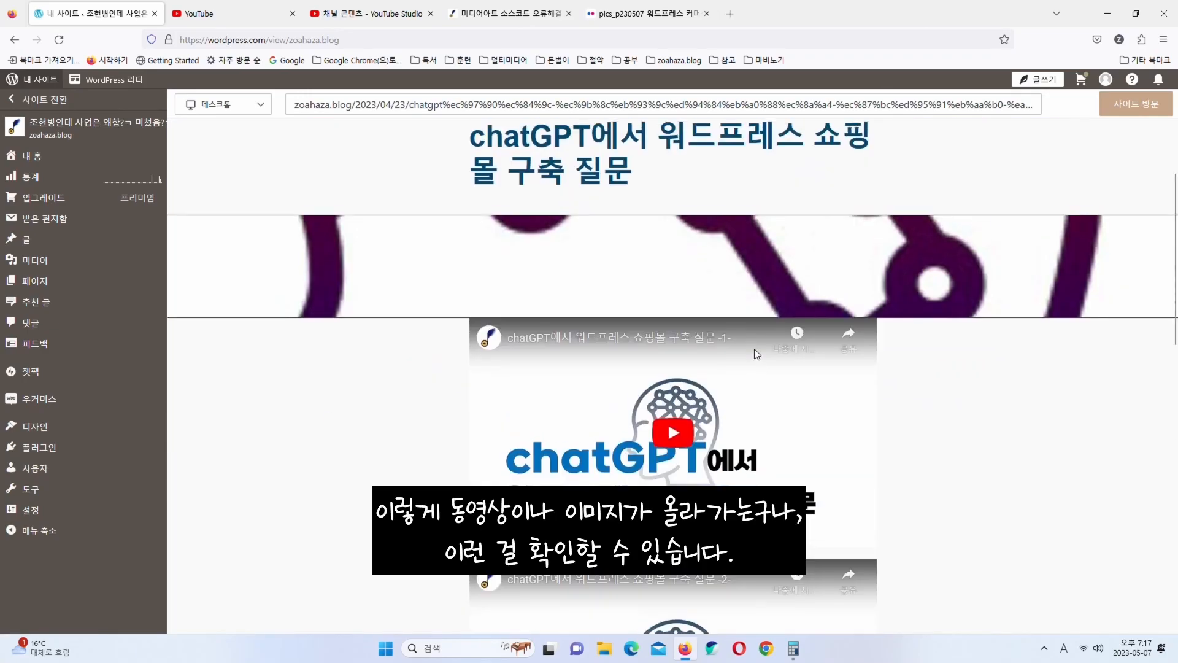
scroll(755, 352, up, 1)
Reload the site preview and browse the older posts on blog pages 3 and 5
click(15, 40)
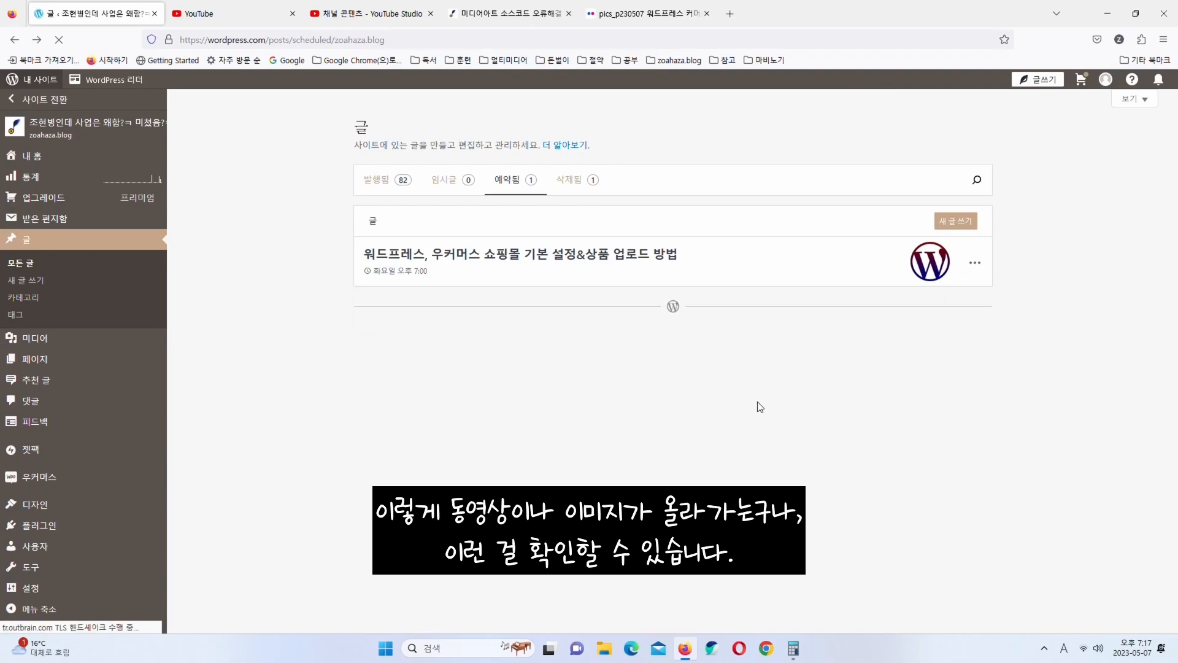
click(94, 126)
scroll(776, 456, down, 20)
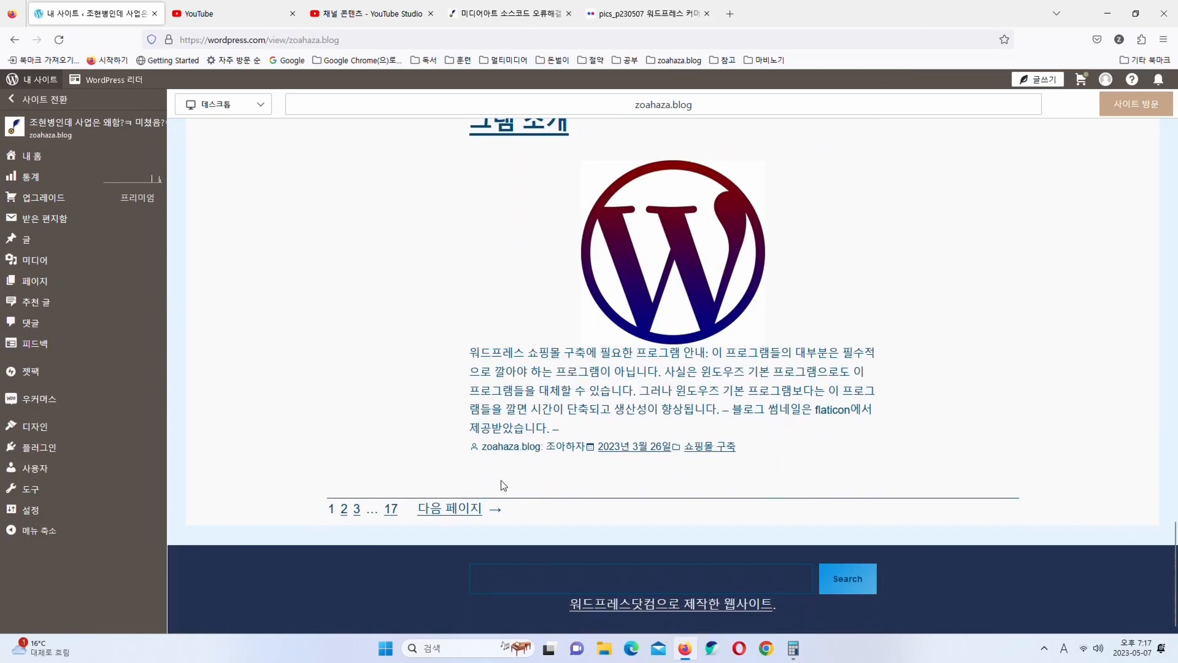
click(355, 513)
scroll(906, 498, down, 5)
scroll(906, 498, down, 20)
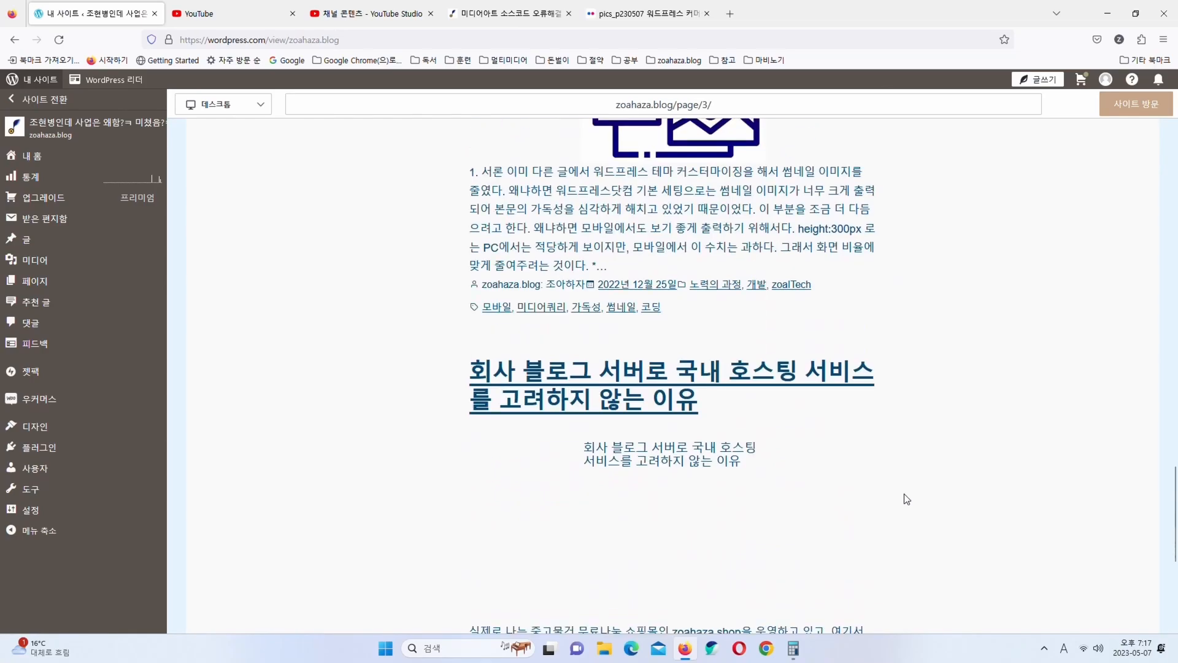
scroll(906, 499, down, 5)
click(485, 510)
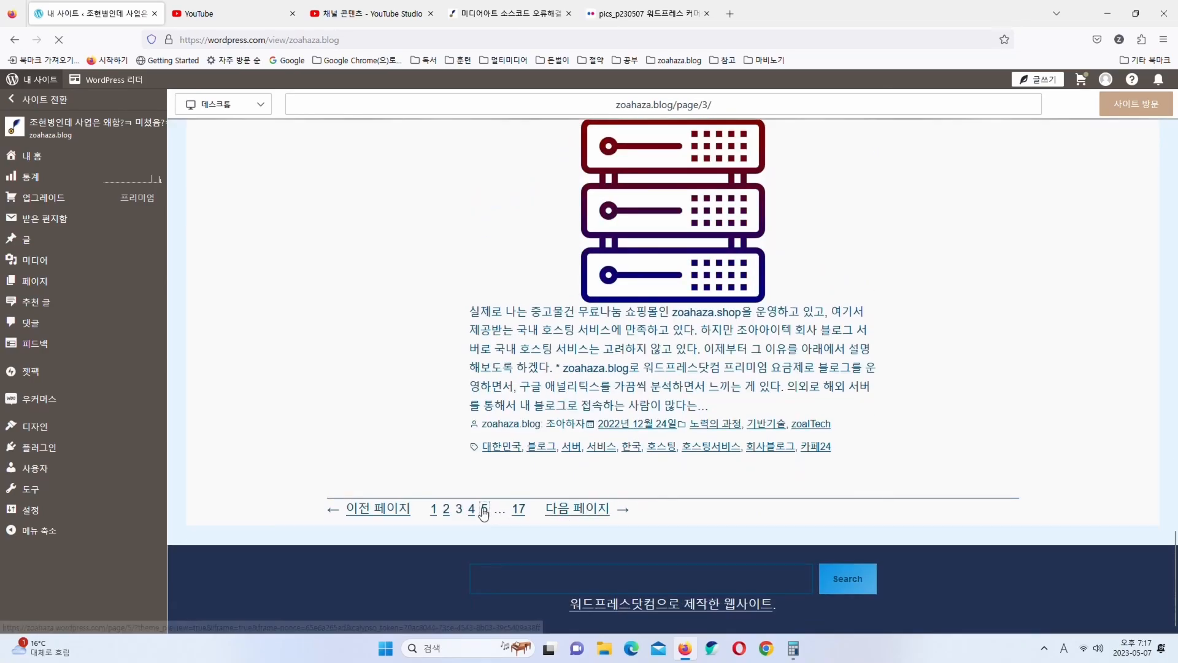
scroll(919, 479, down, 15)
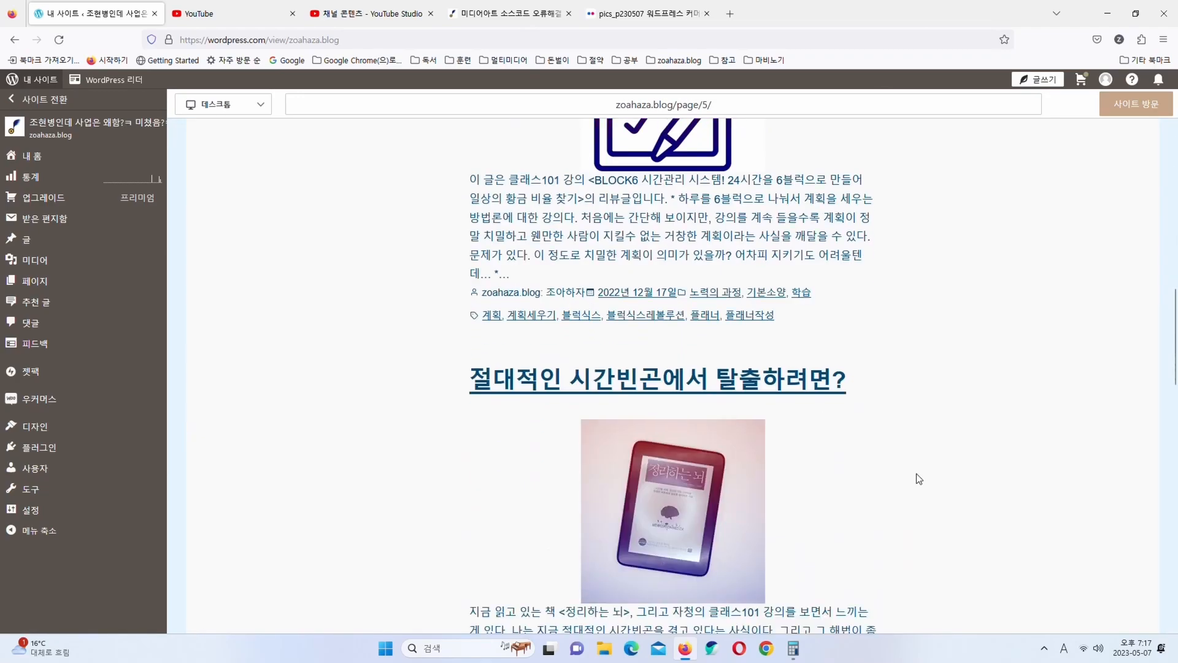
scroll(919, 480, down, 7)
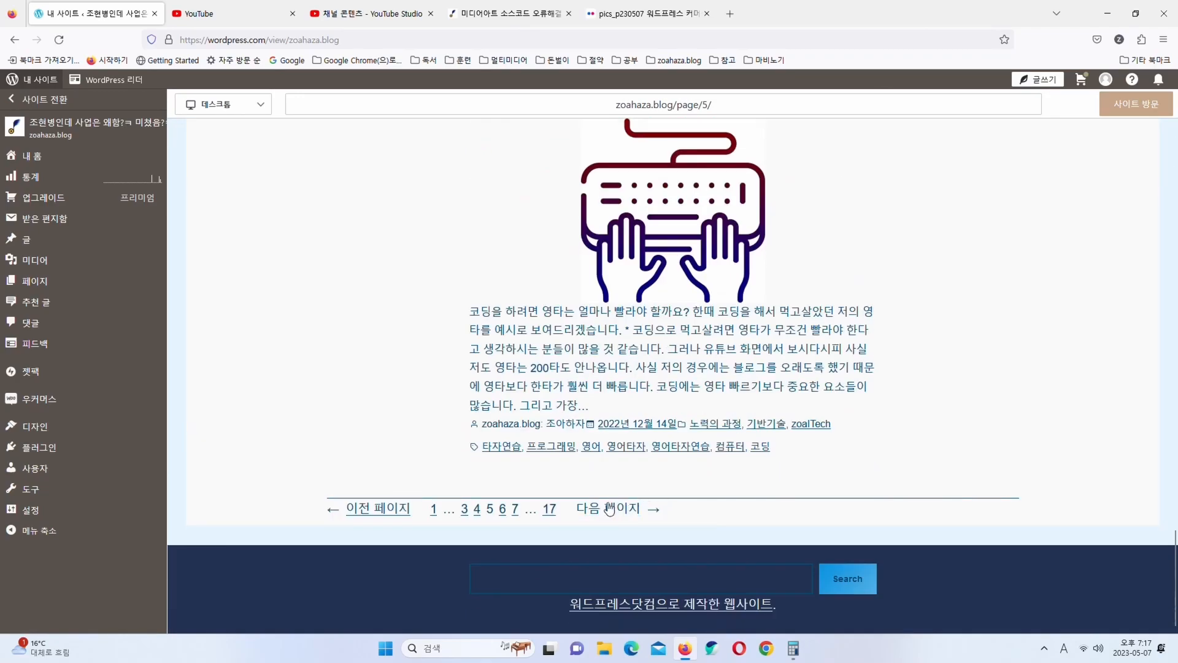
Browse blog pages 6 and 7 for an older post that contains images
click(503, 511)
scroll(839, 447, down, 5)
scroll(836, 442, down, 20)
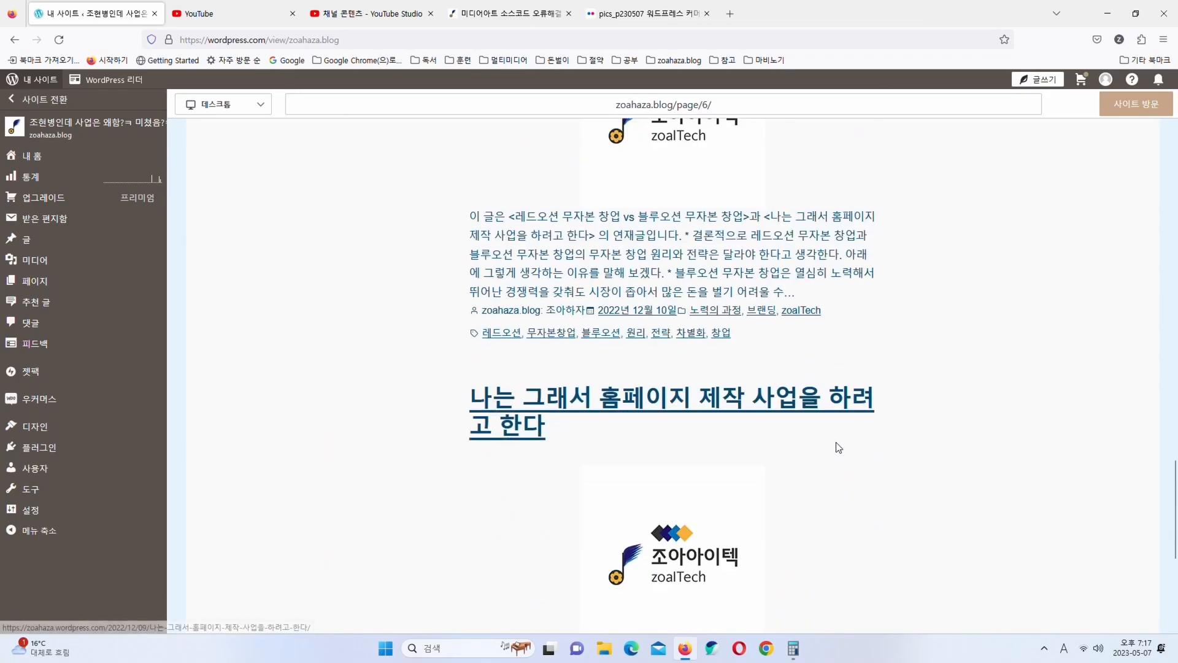
scroll(839, 441, down, 2)
click(503, 510)
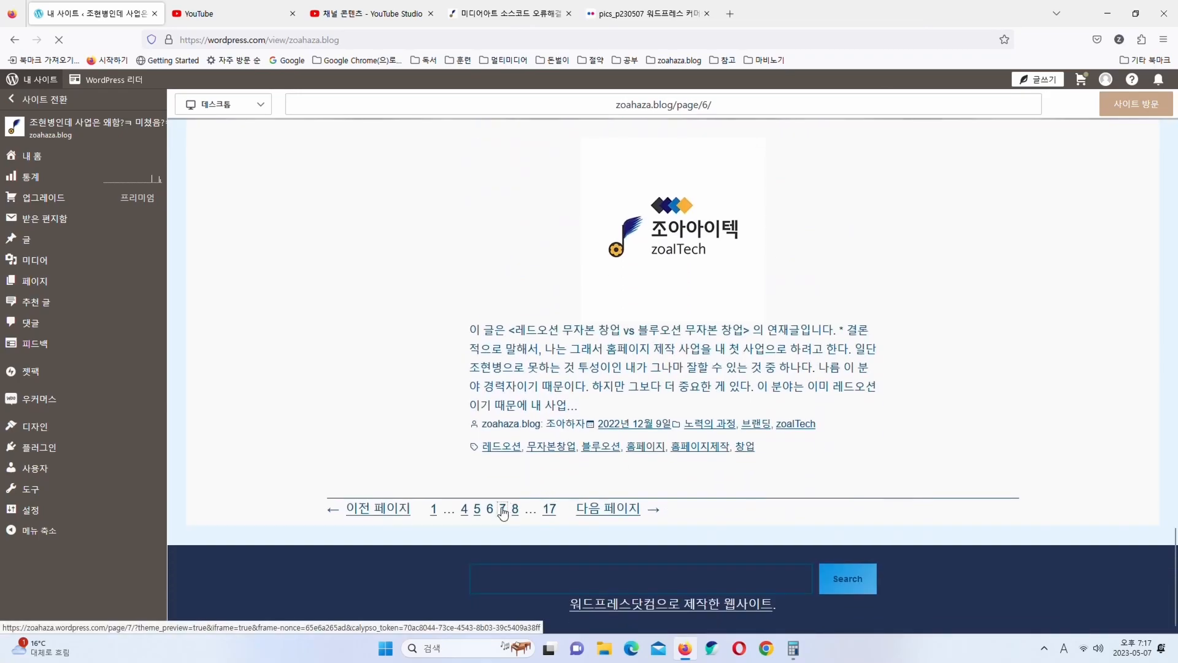
scroll(822, 442, down, 15)
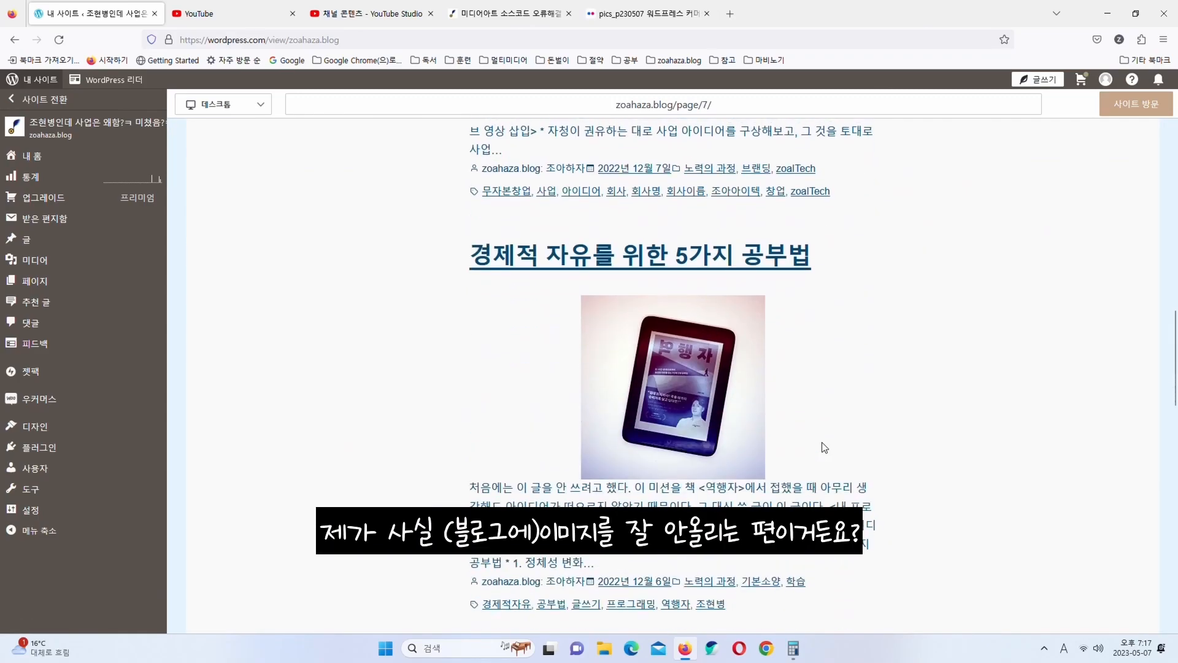
scroll(822, 441, down, 7)
scroll(822, 442, up, 4)
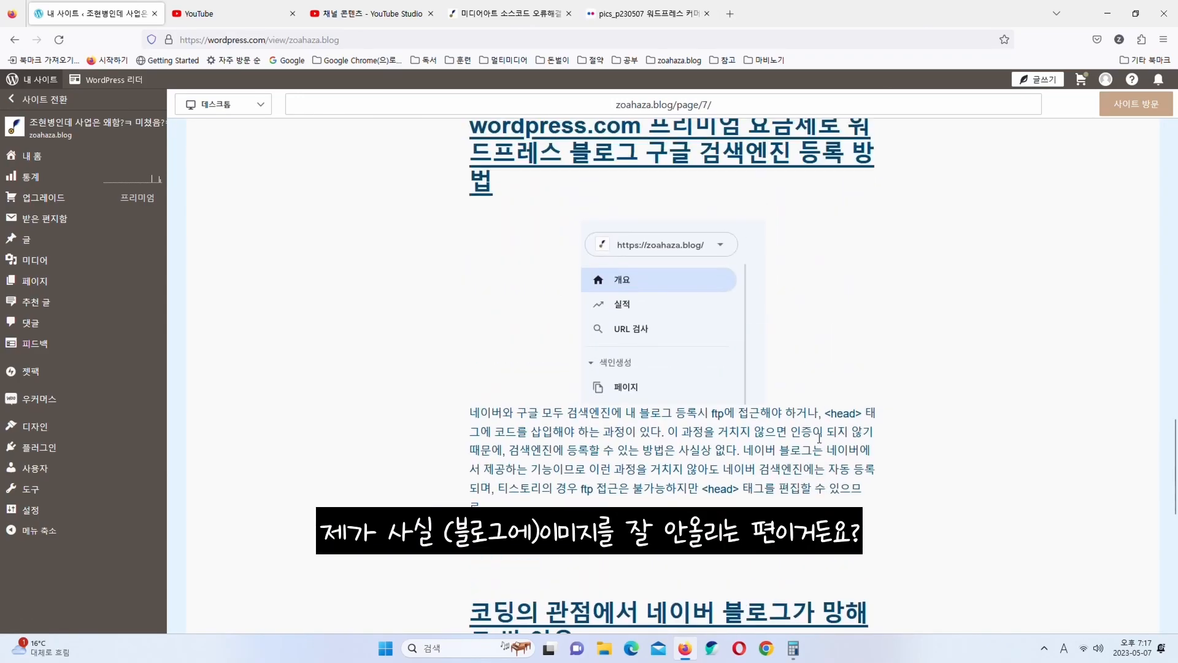
scroll(818, 437, up, 1)
Examine the images in the post on registering a wordpress.com Premium blog with Google search, viewing the Google Analytics screenshot's original on Flickr
click(729, 423)
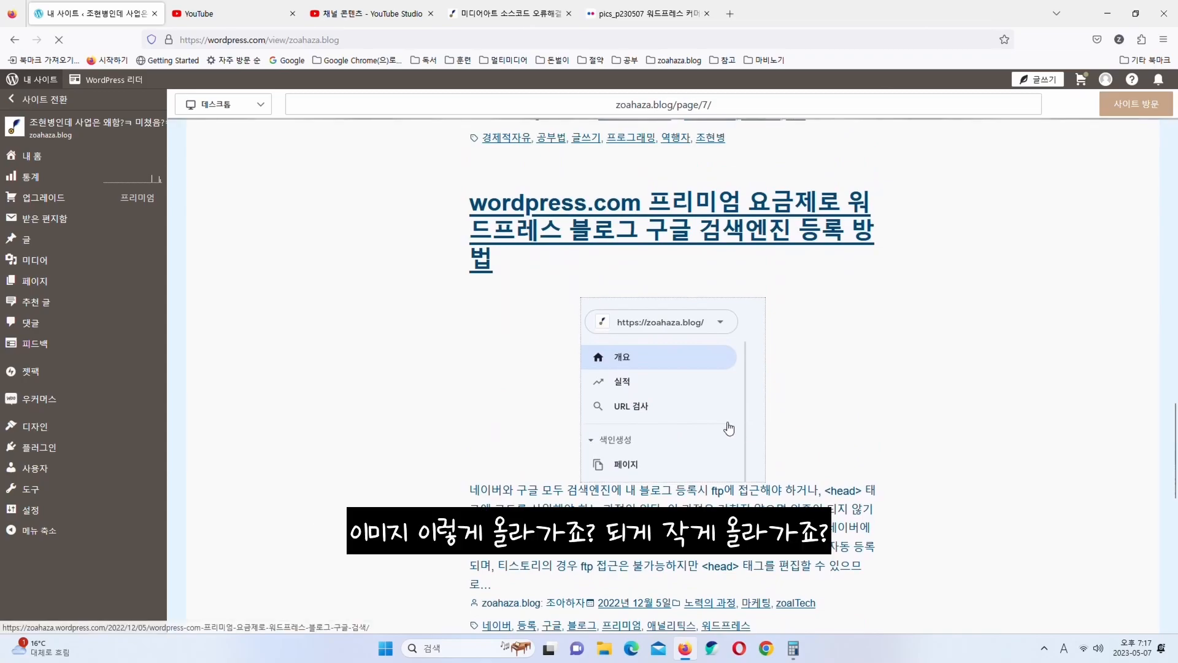
scroll(728, 421, down, 11)
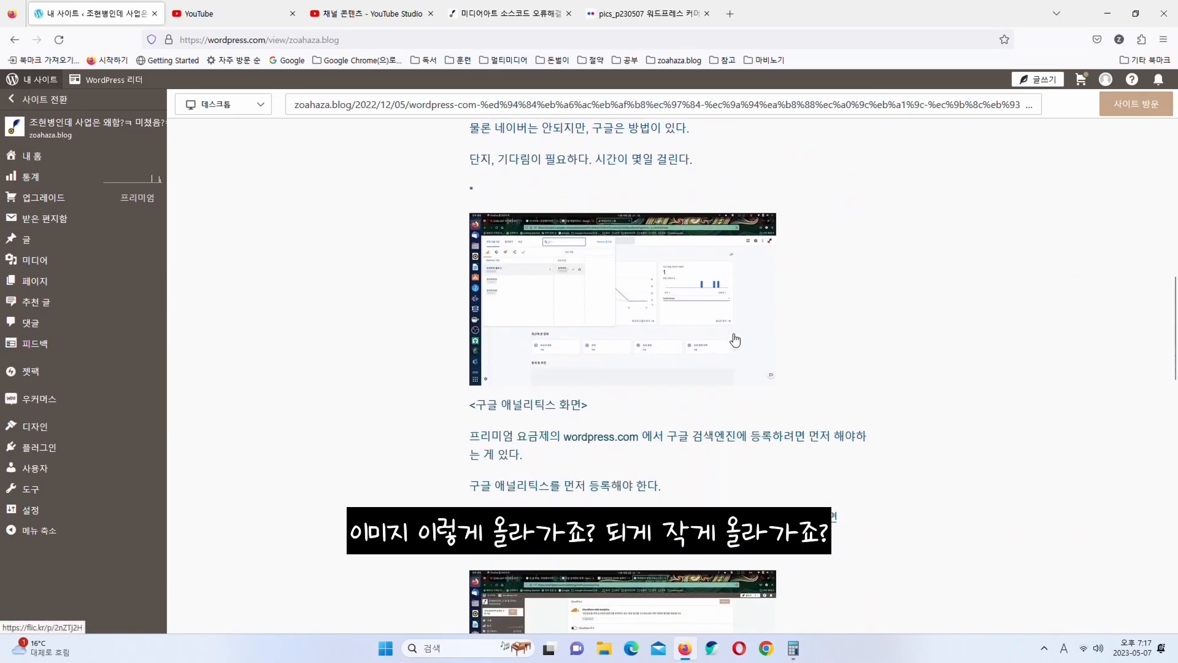
click(651, 288)
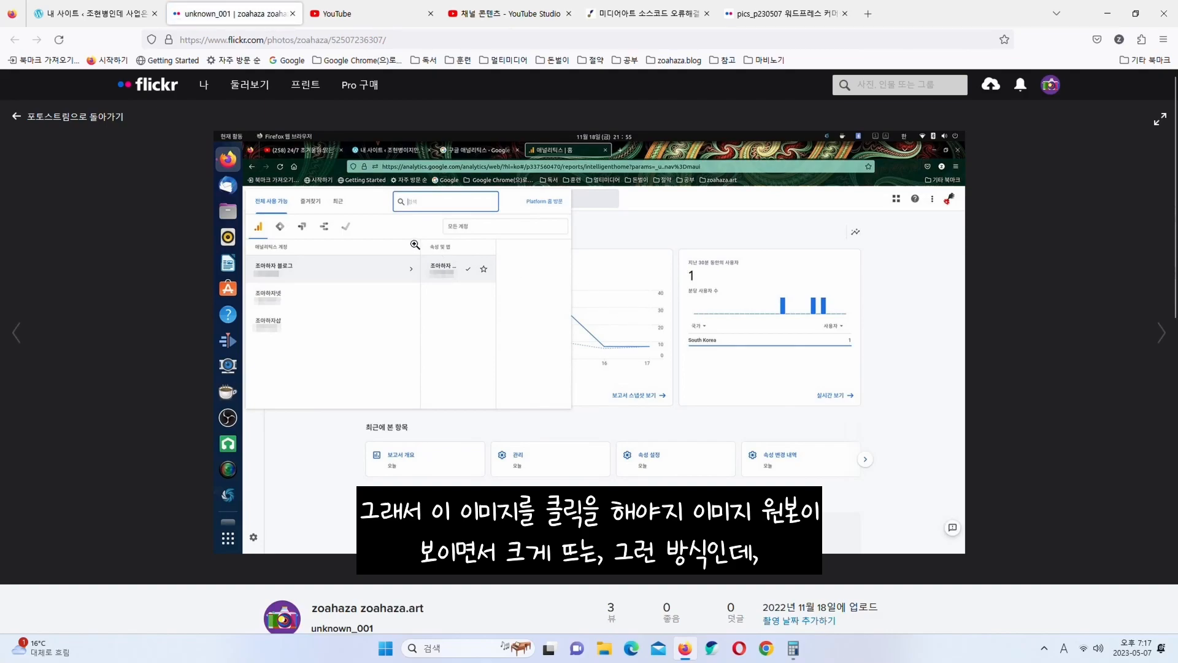
click(293, 13)
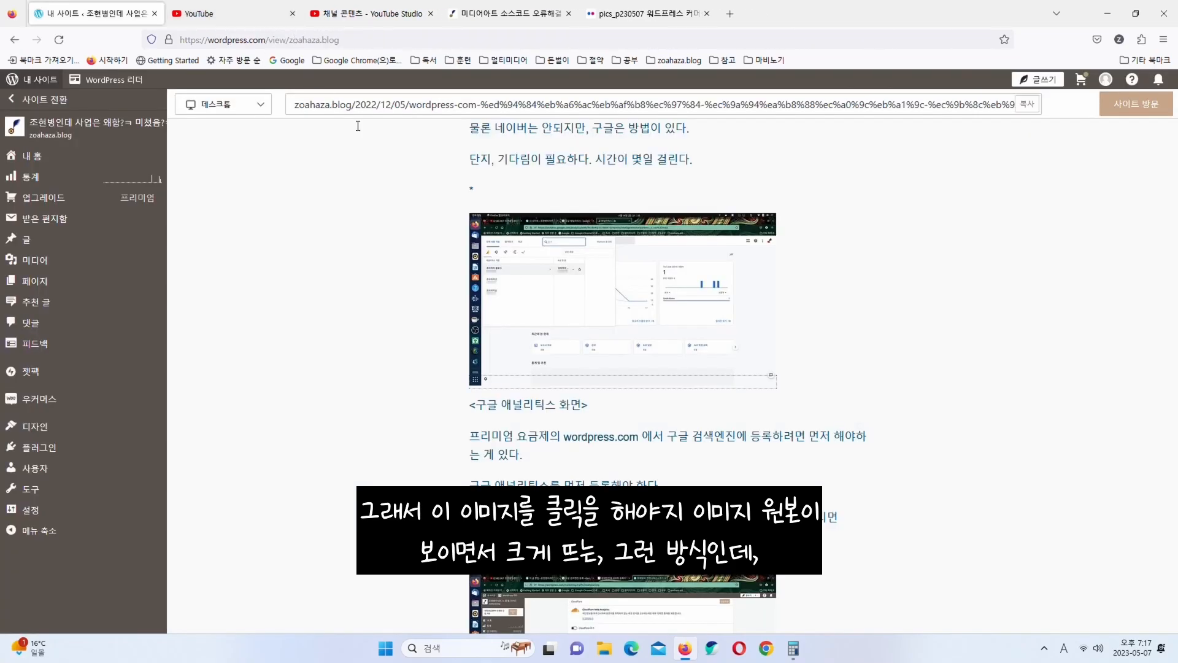
scroll(838, 369, down, 6)
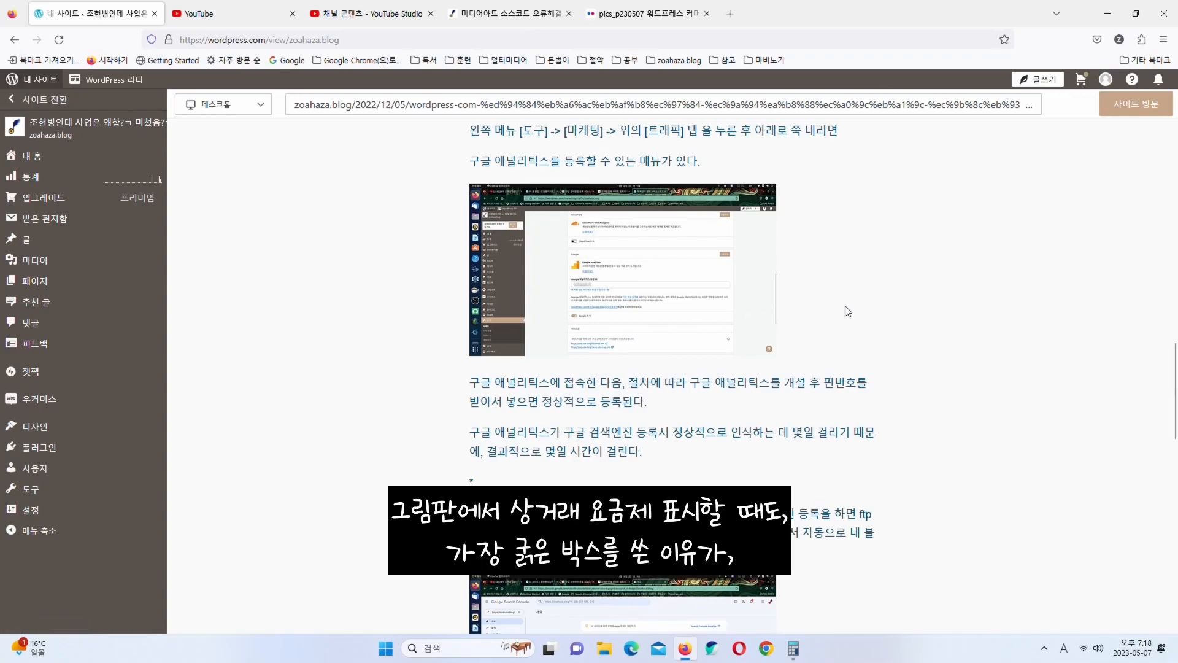
scroll(845, 305, down, 8)
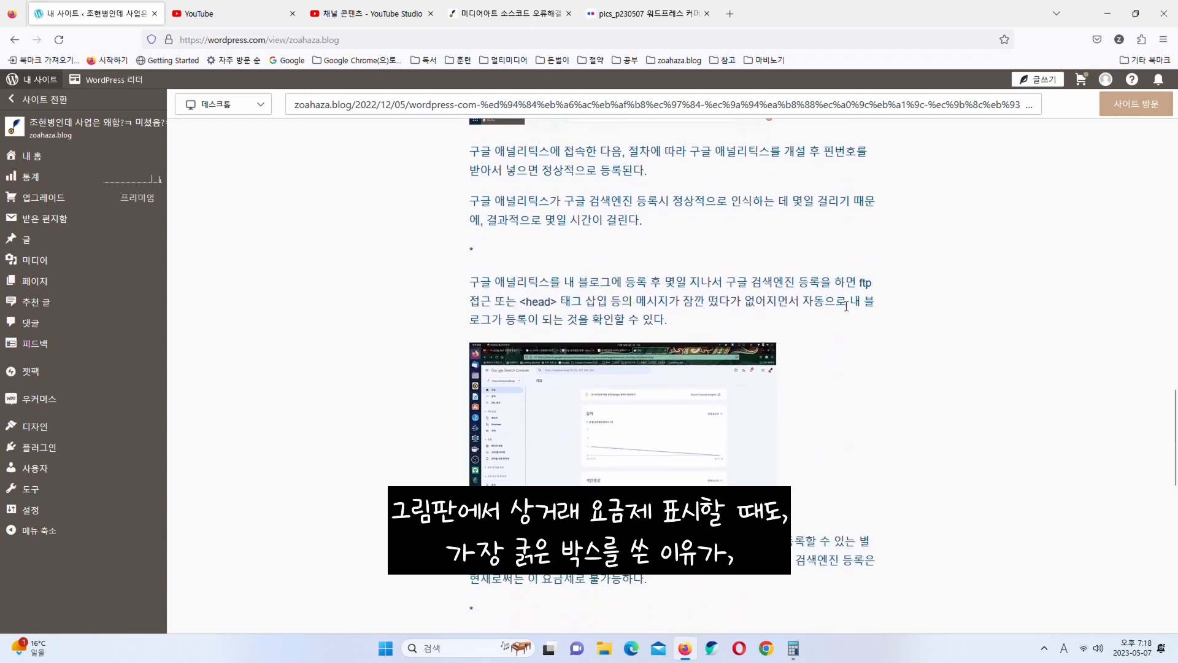
scroll(801, 311, up, 1)
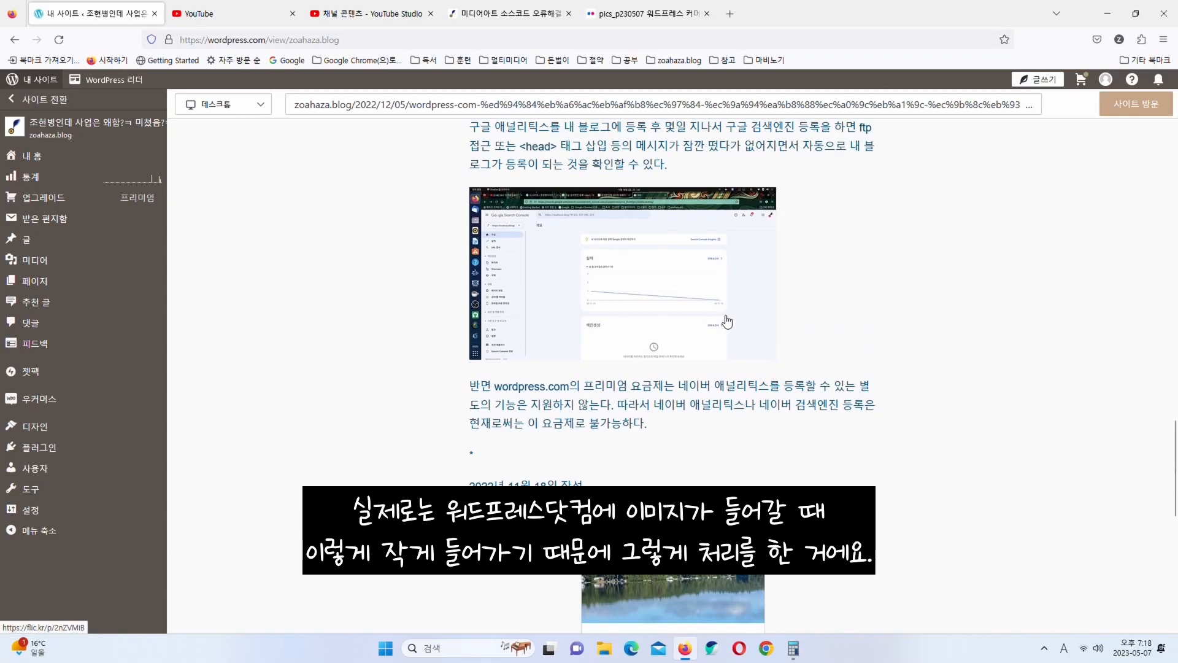
scroll(842, 337, down, 5)
scroll(842, 337, down, 3)
scroll(842, 337, up, 15)
scroll(842, 337, down, 5)
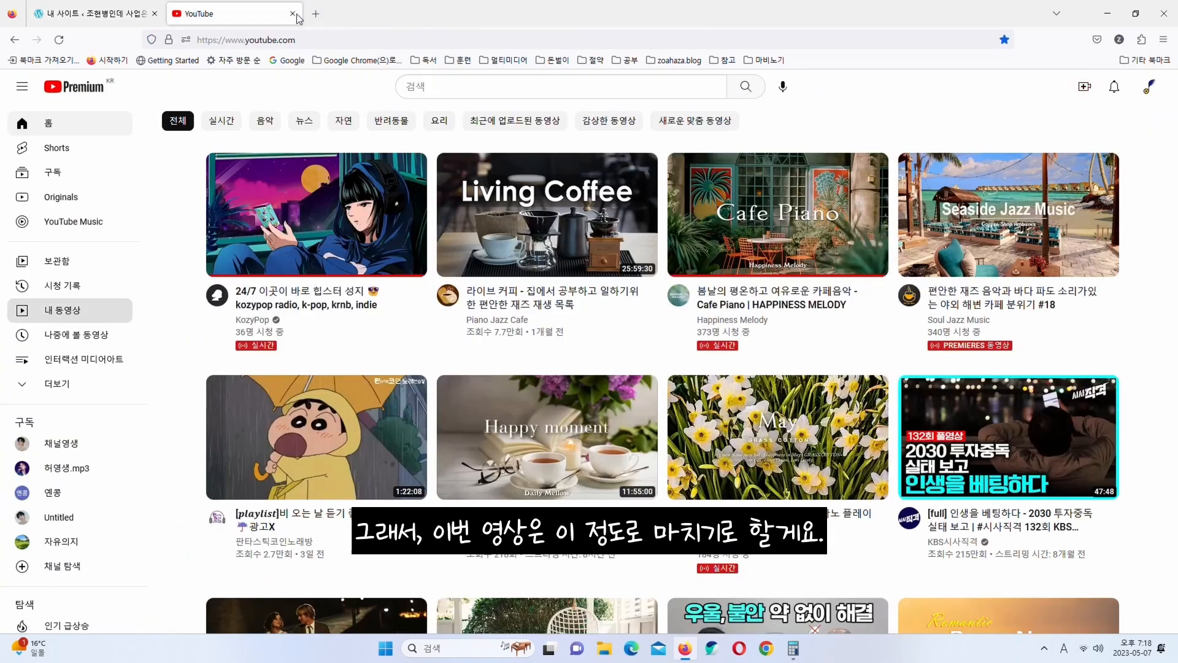
Close the YouTube page and return to the previewed blog post
click(293, 13)
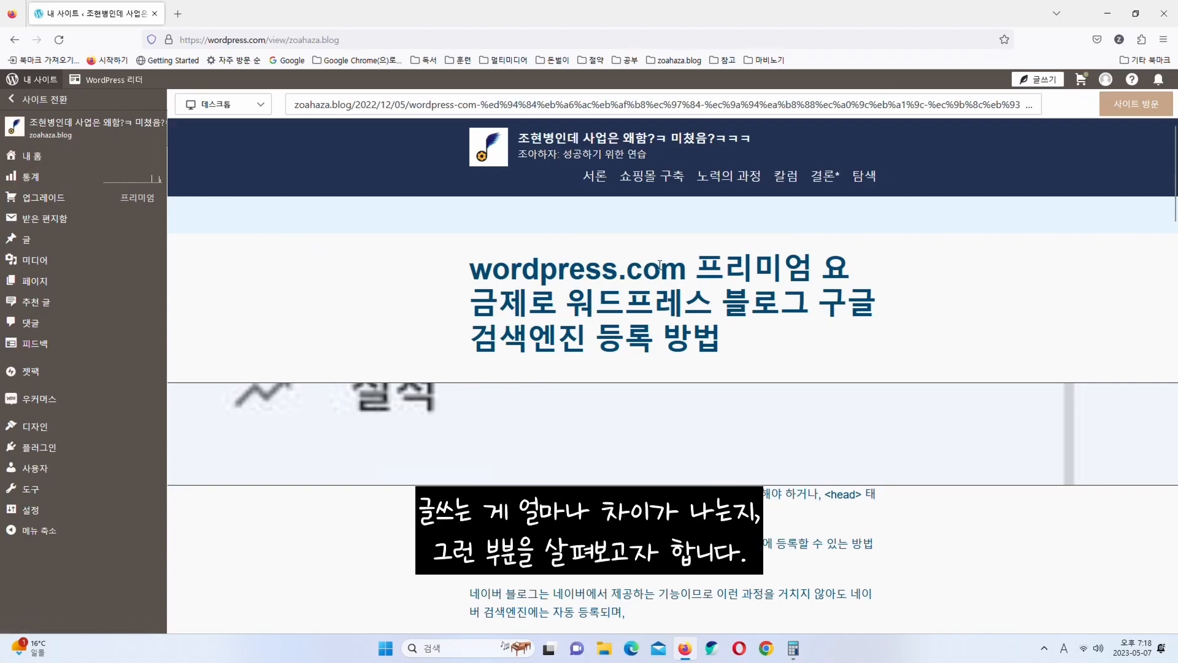
drag(659, 267, 666, 319)
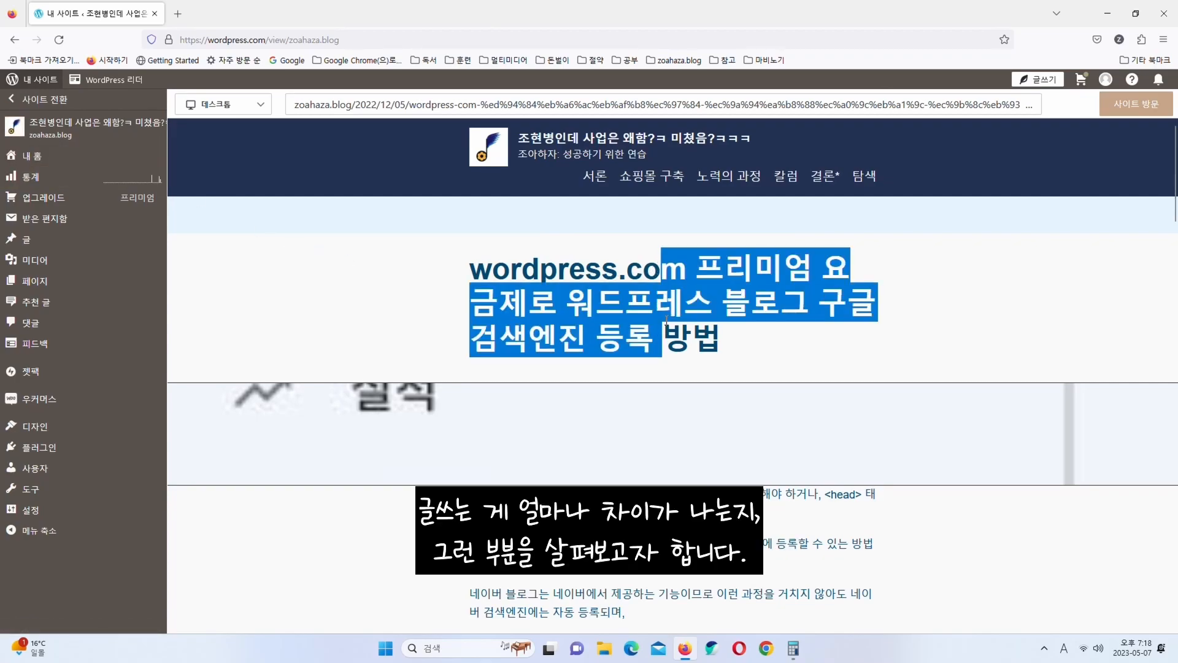
click(667, 330)
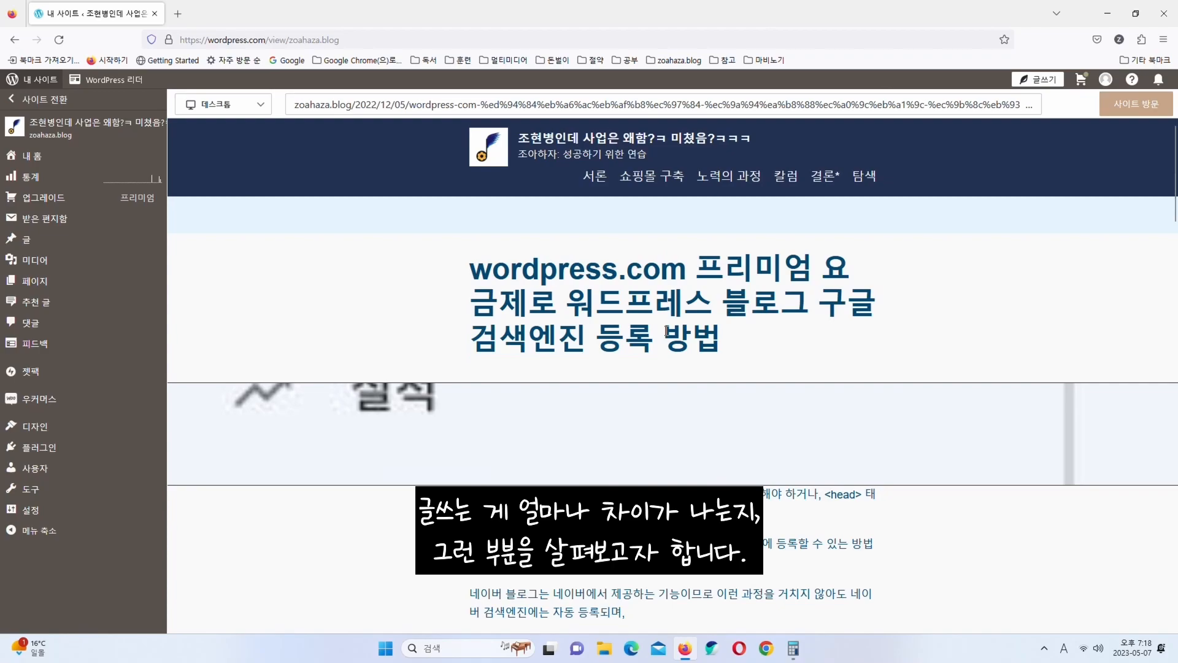